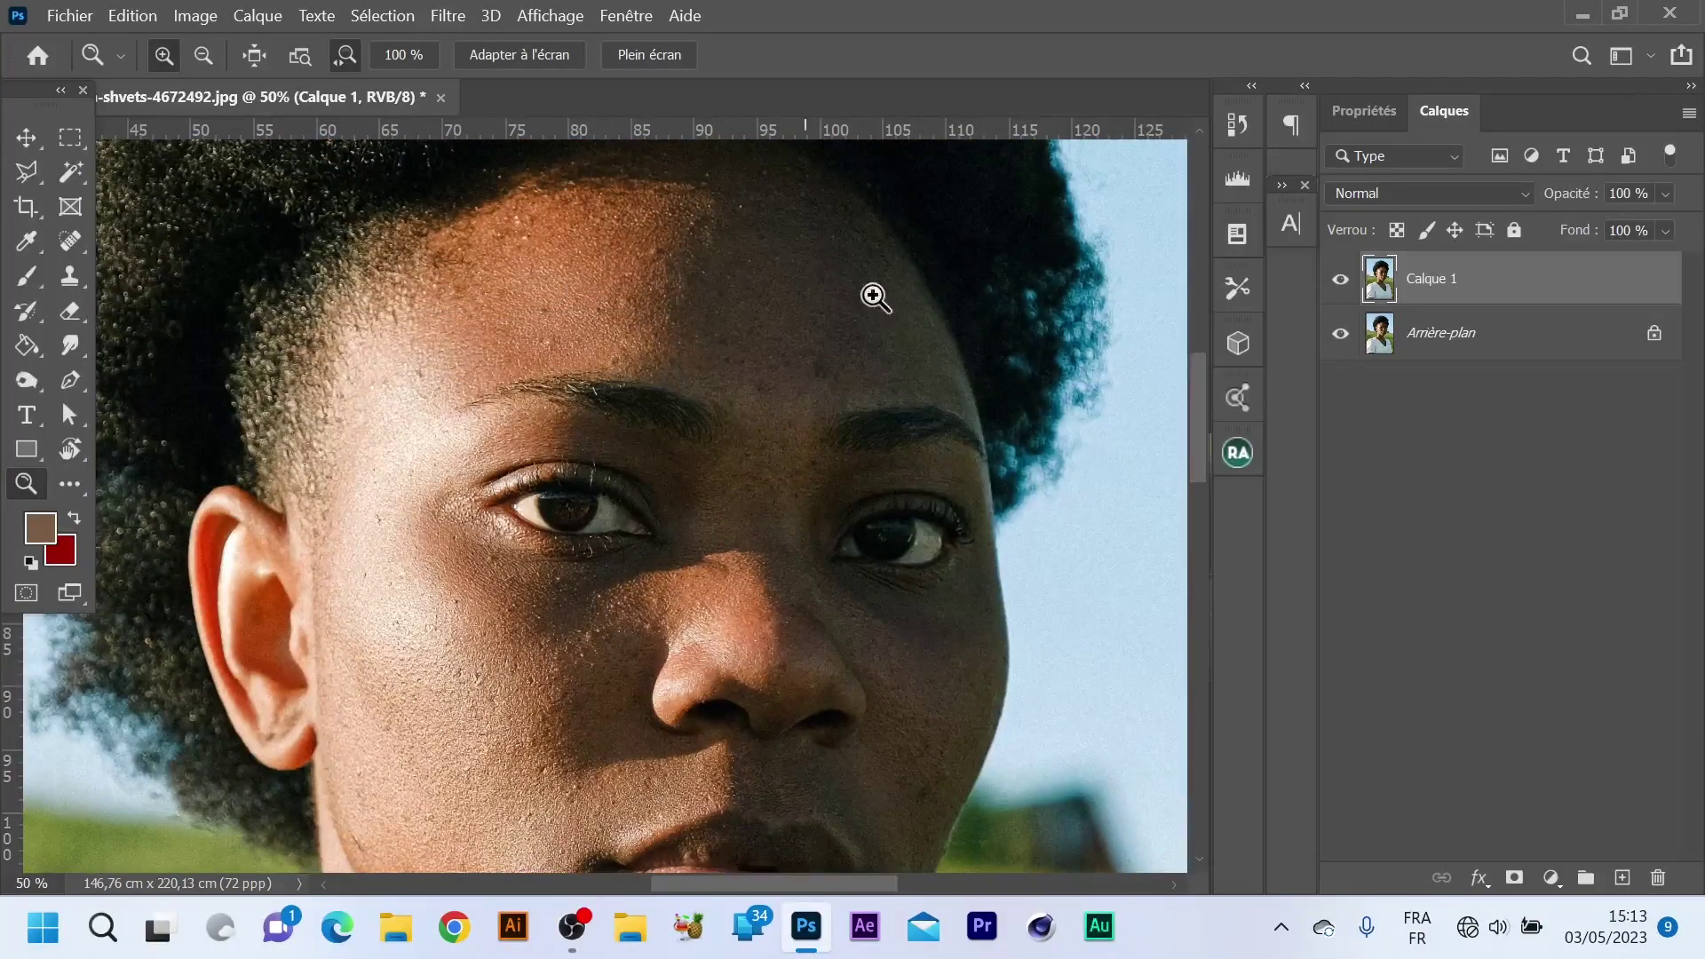
With the Patch tool, outline the shaded side of the woman's face, continuing down over the neck and the chest.
mouse_move(1195, 368)
mouse_down()
mouse_move(1190, 465)
mouse_move(1188, 397)
mouse_up()
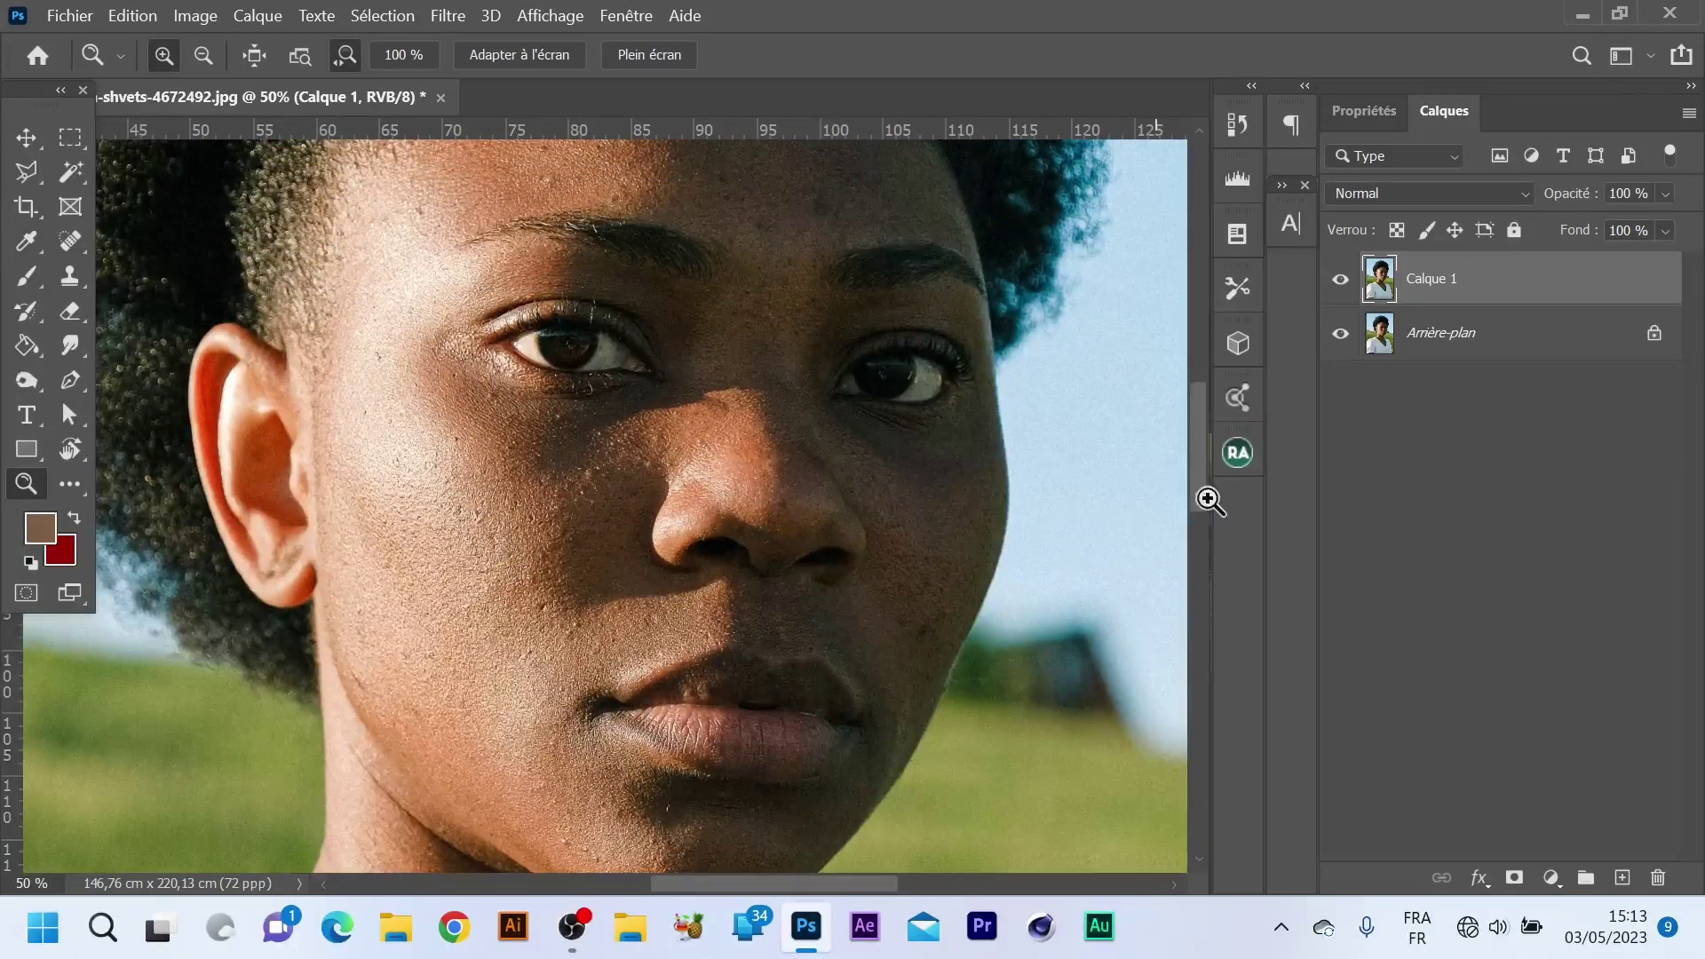
key(ctrl+minus)
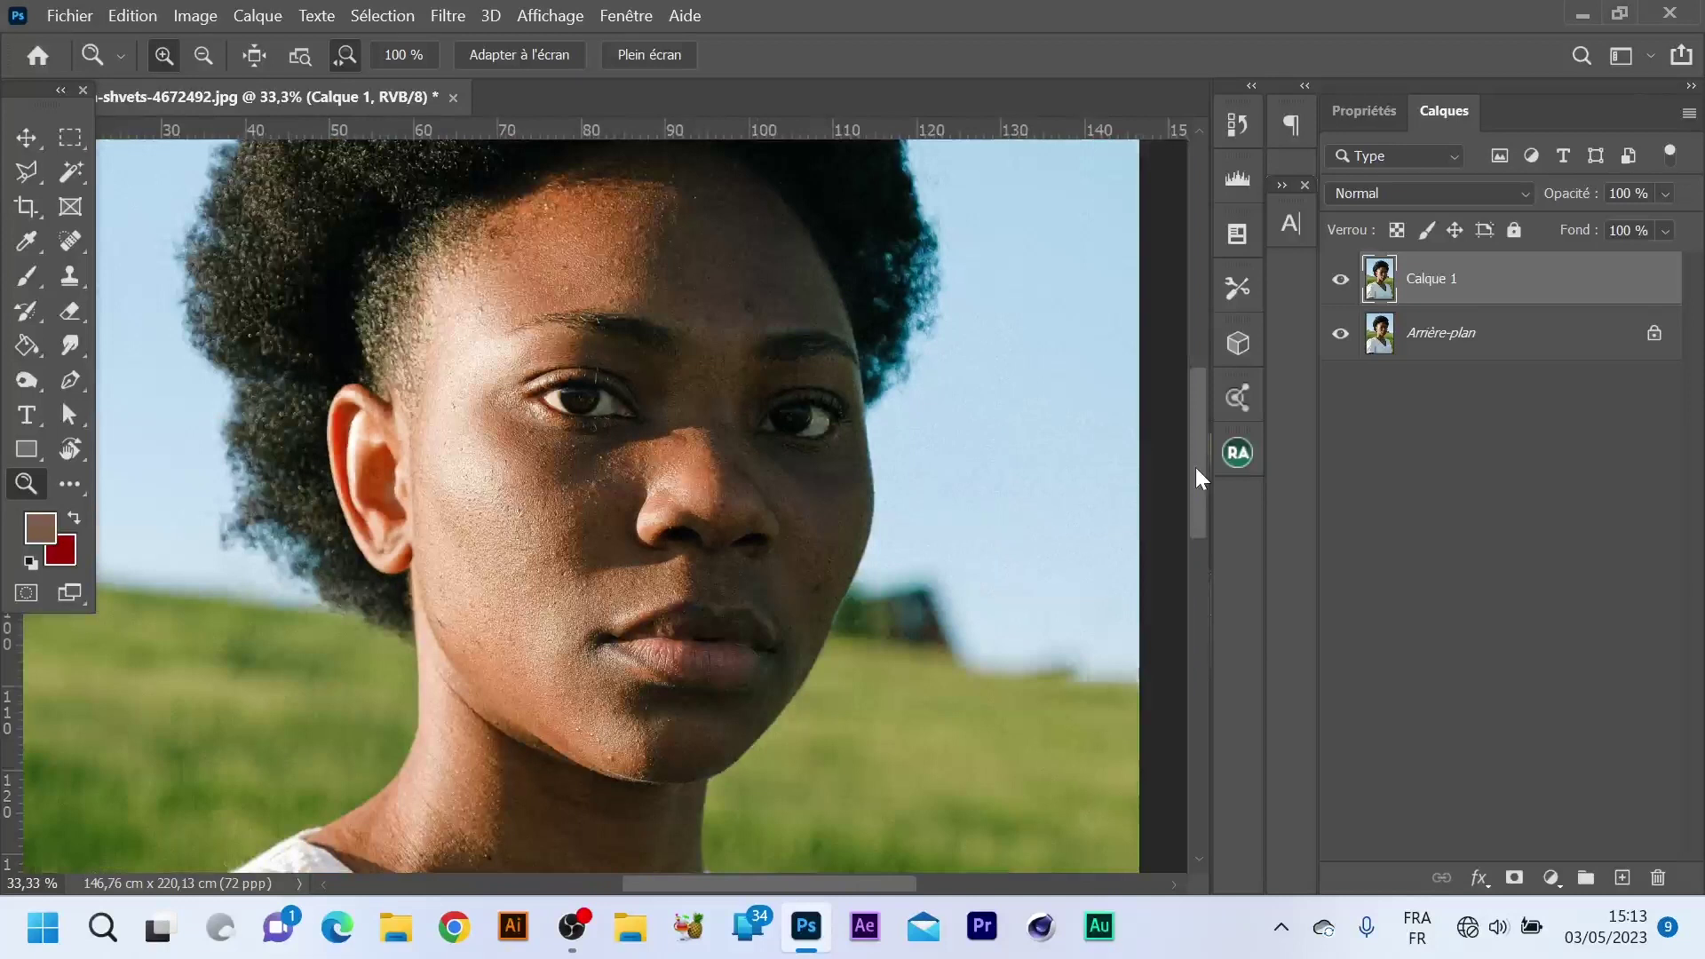
scroll(608, 424, down, 2)
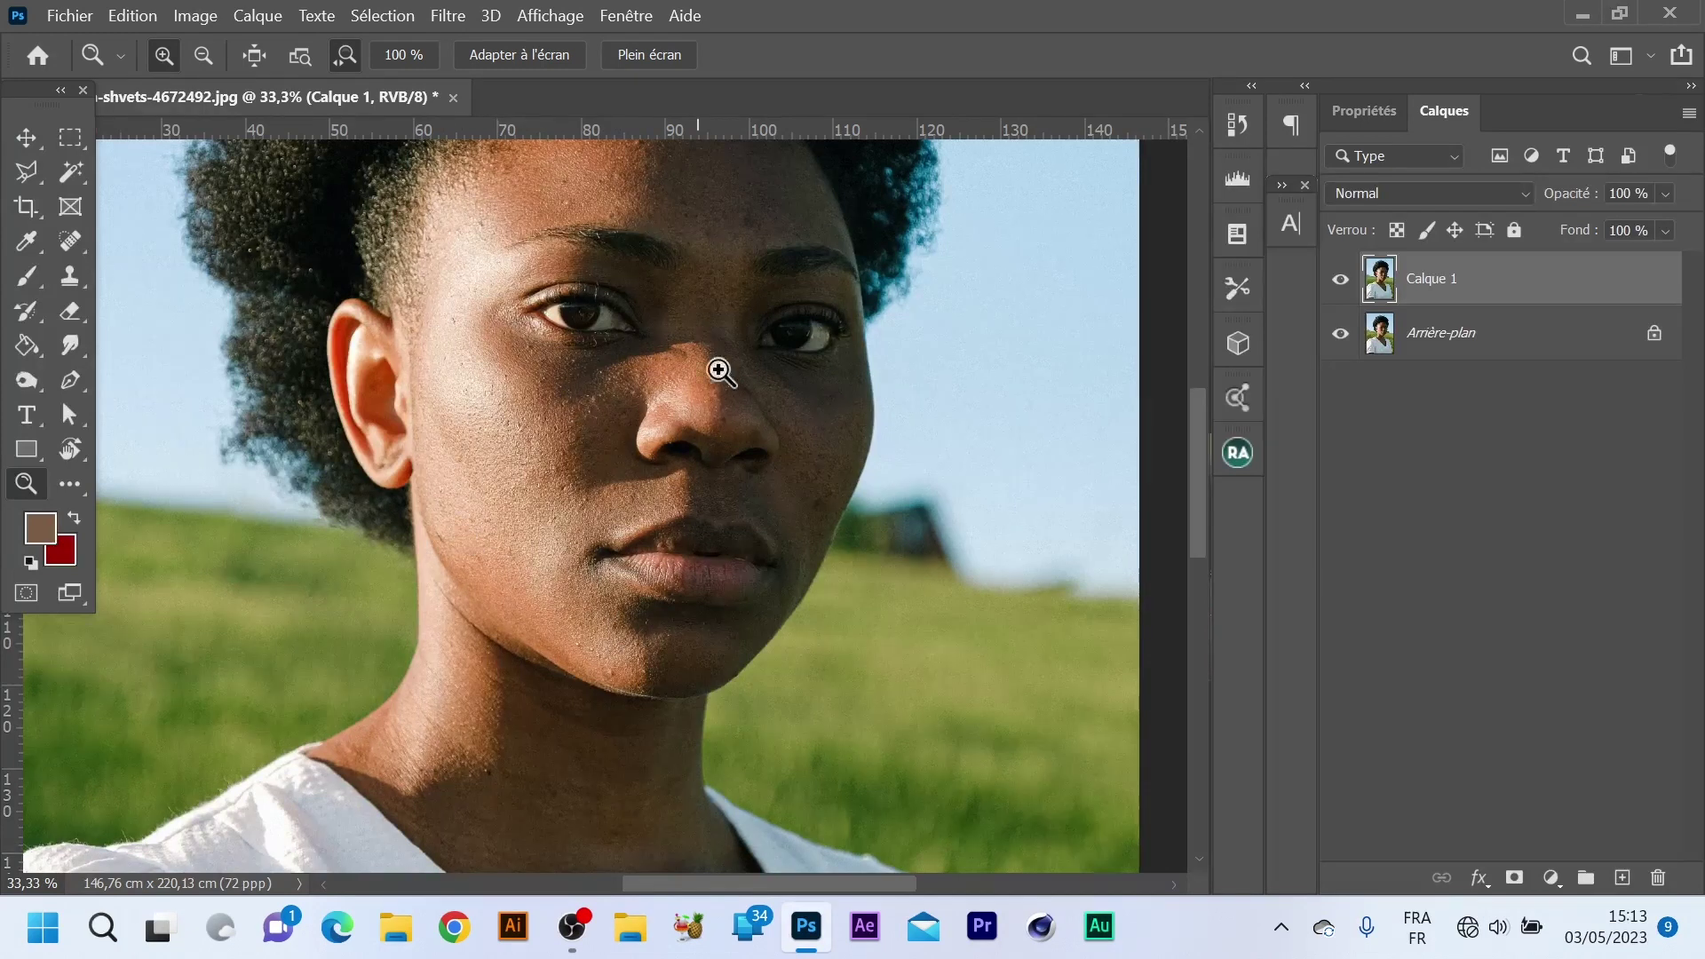
scroll(1069, 624, up, 2)
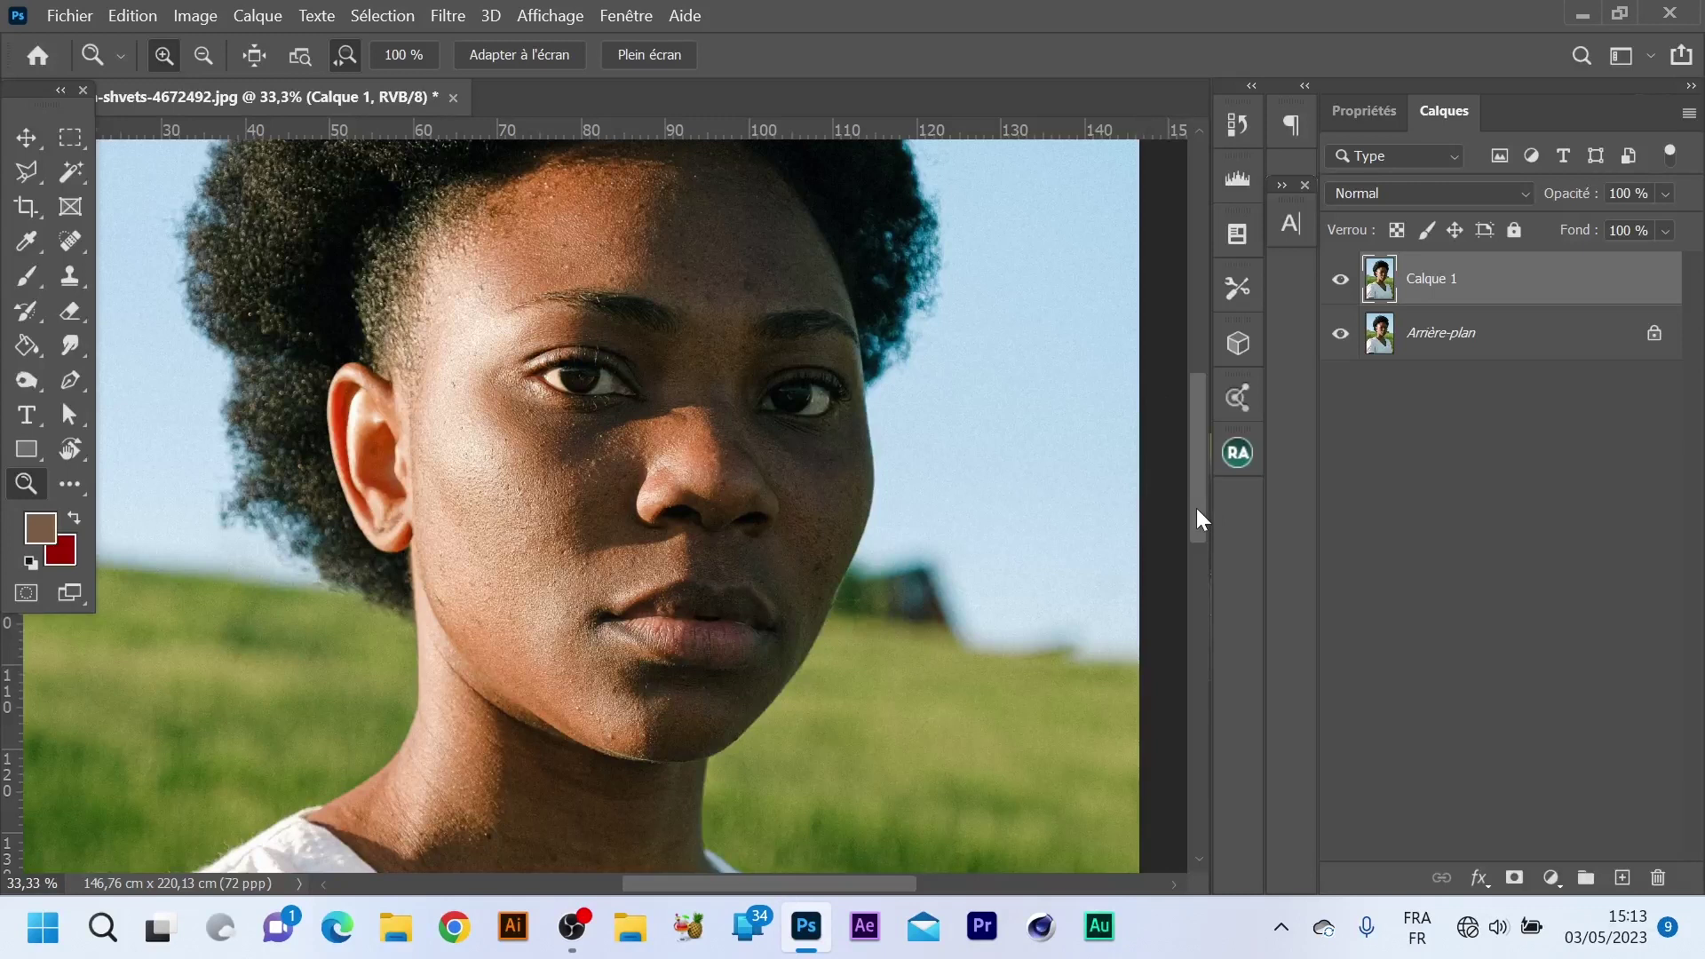
key(j)
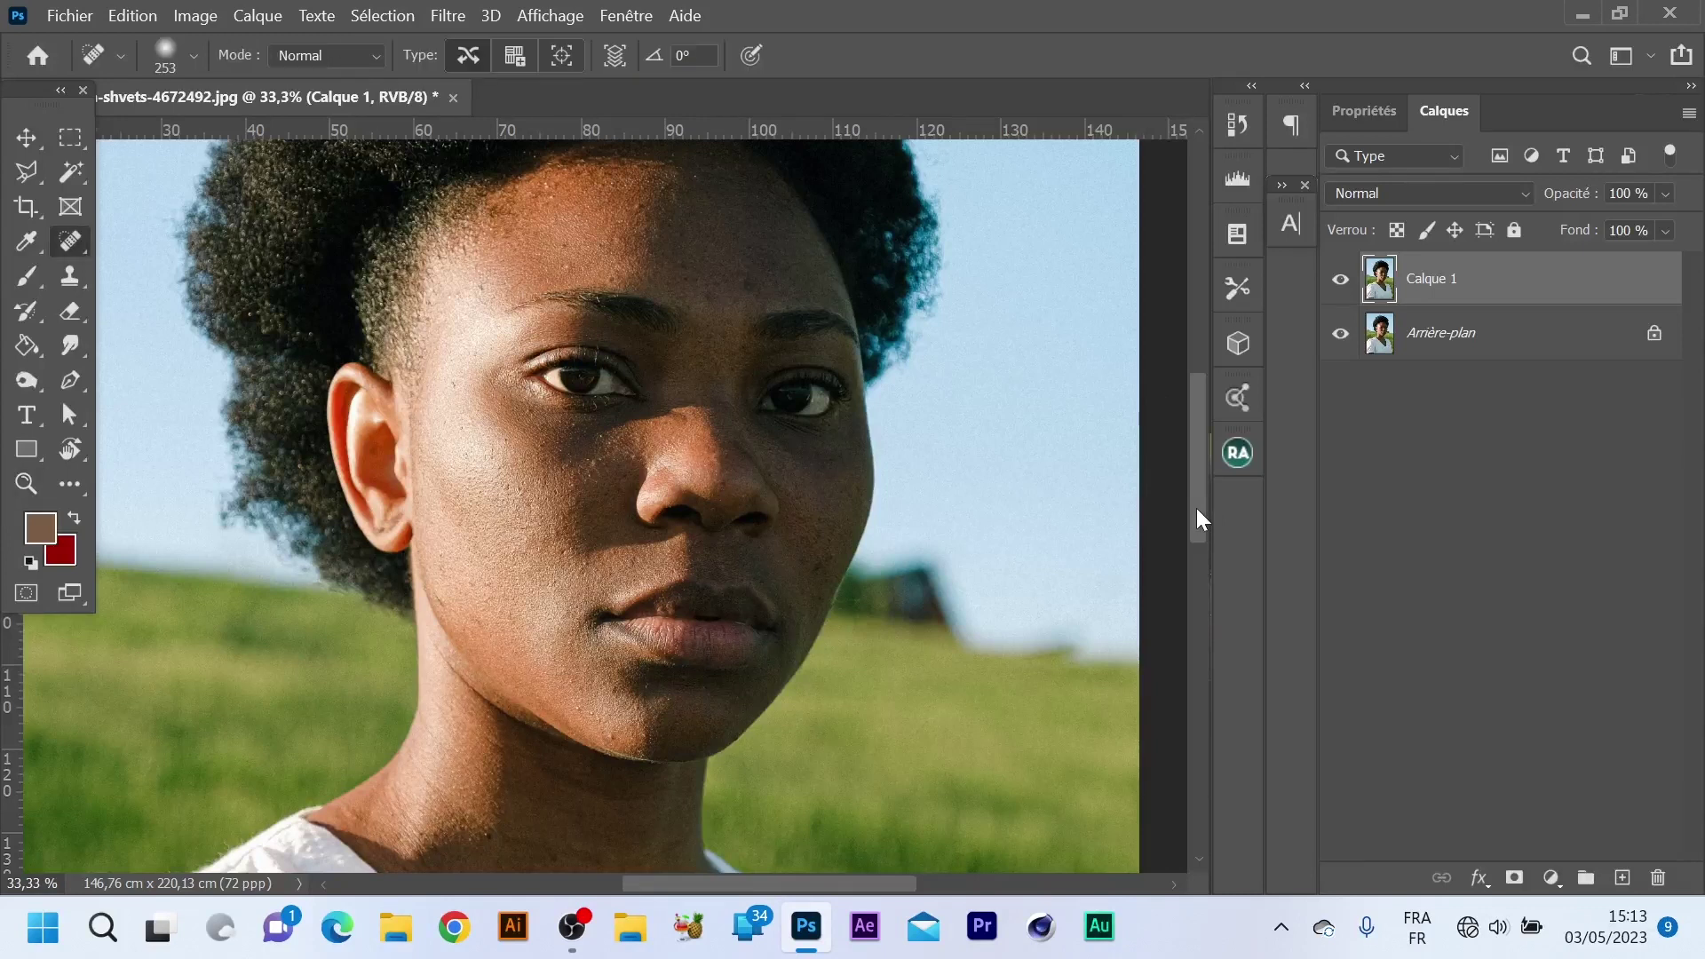
right_click(77, 247)
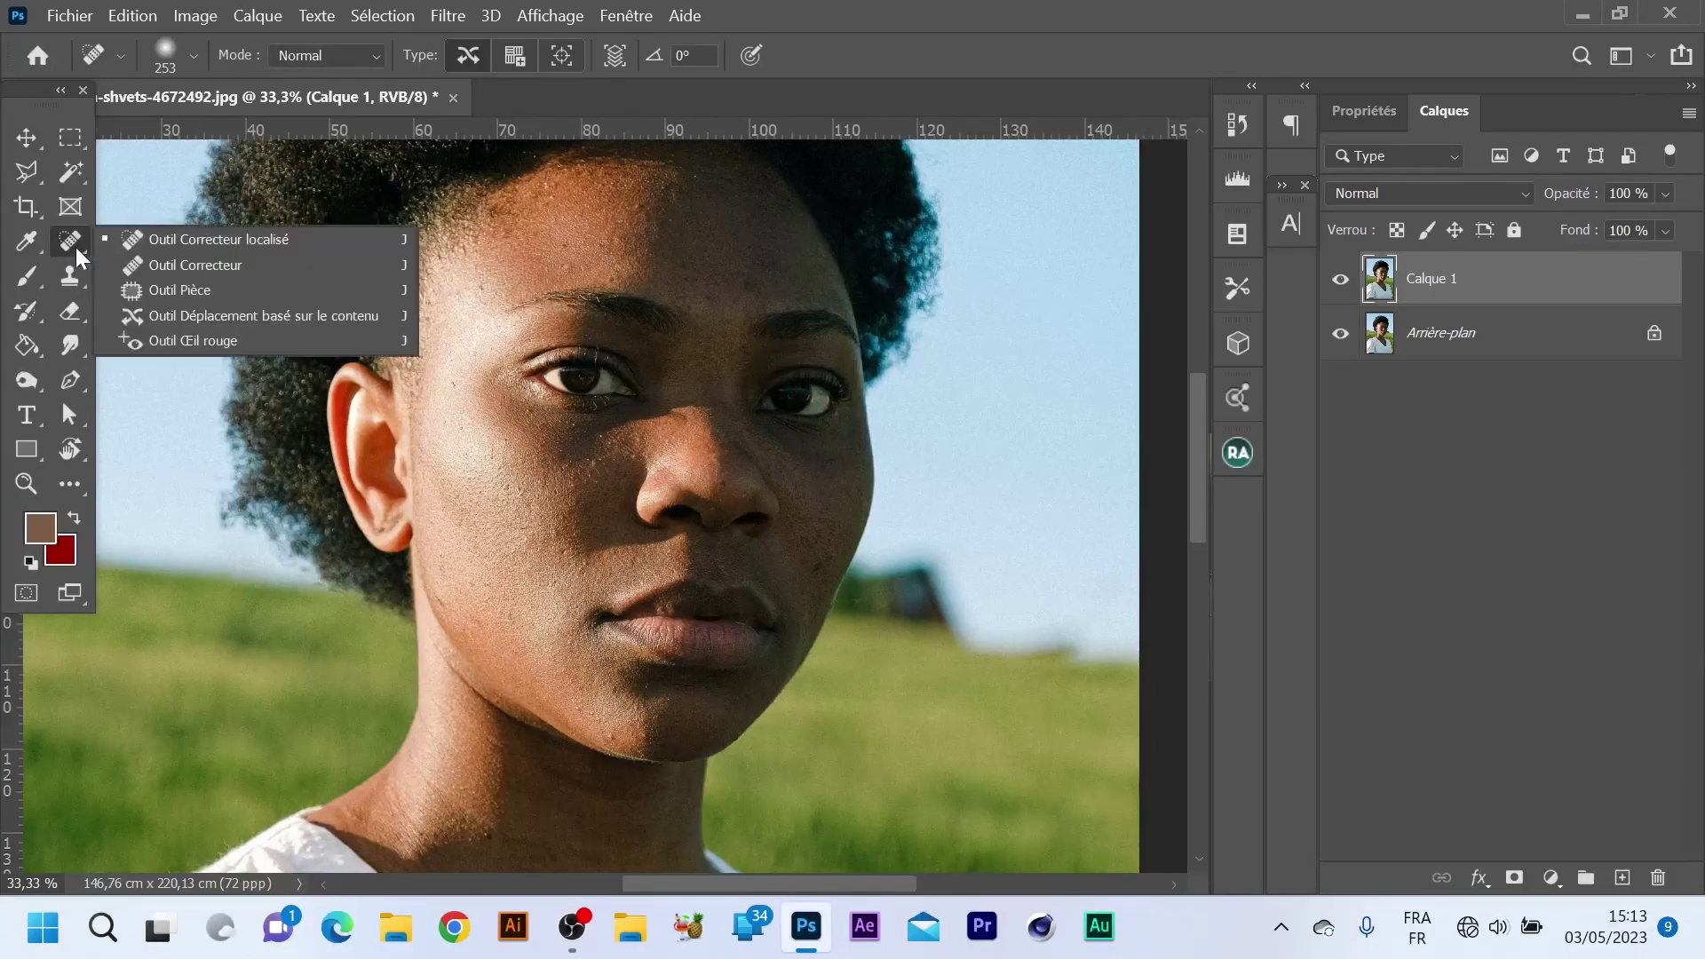
click(206, 289)
scroll(1095, 444, down, 2)
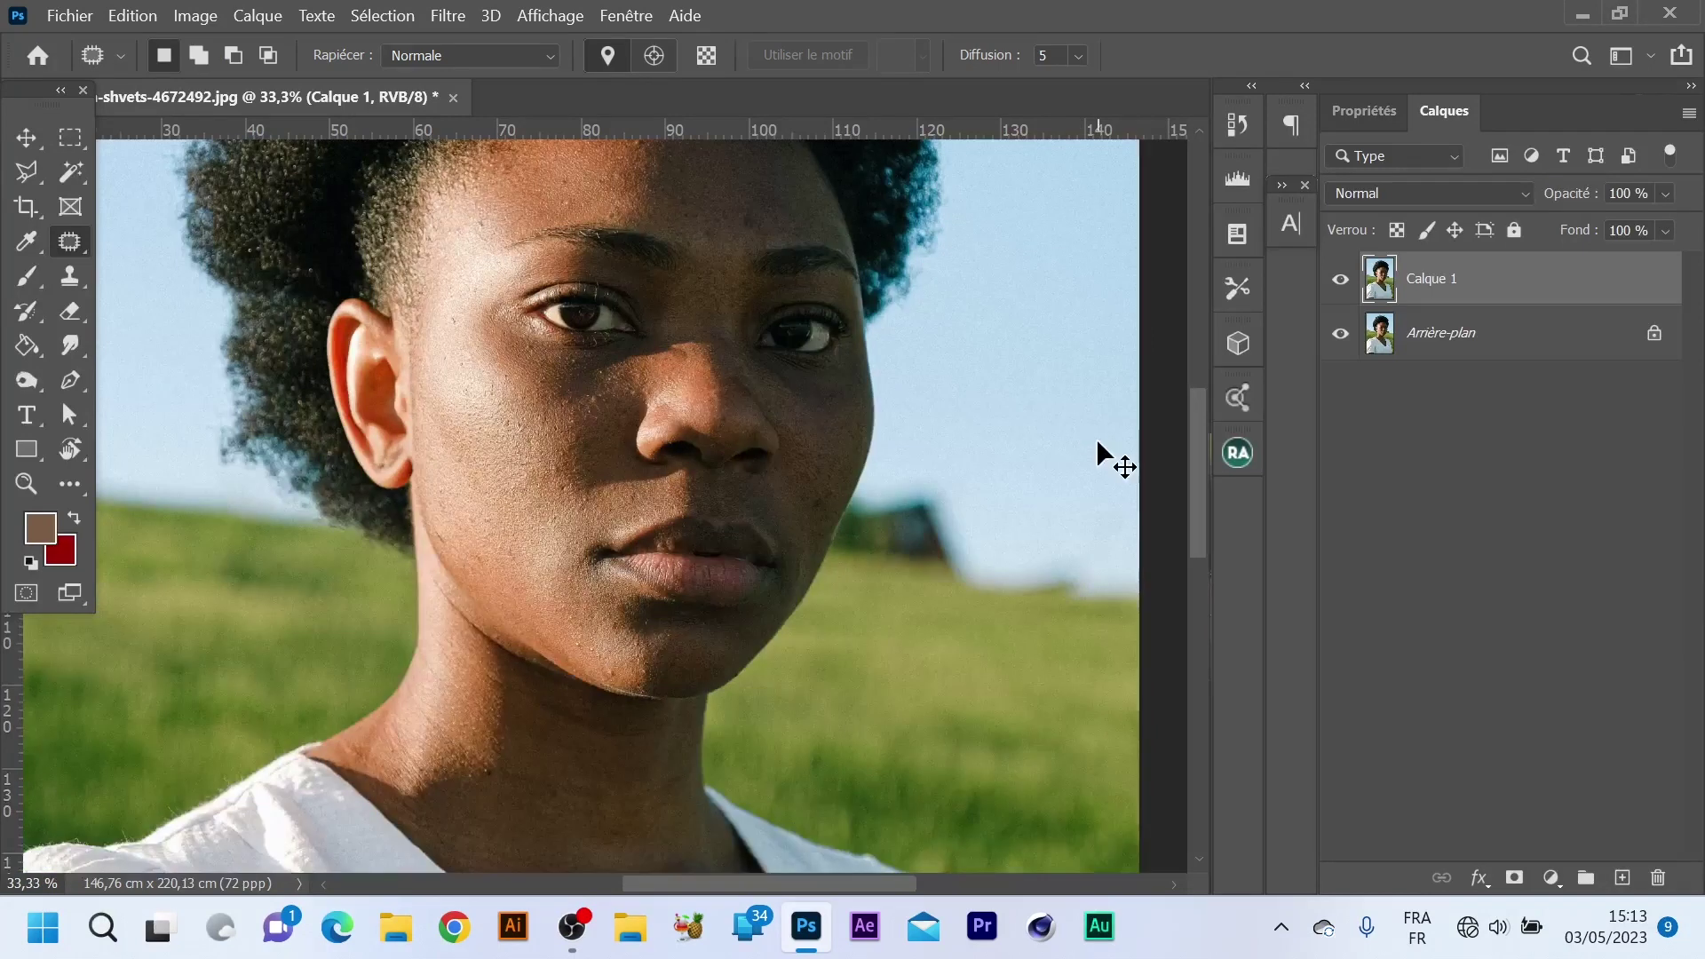
key(ctrl+minus)
key(ctrl+minus)
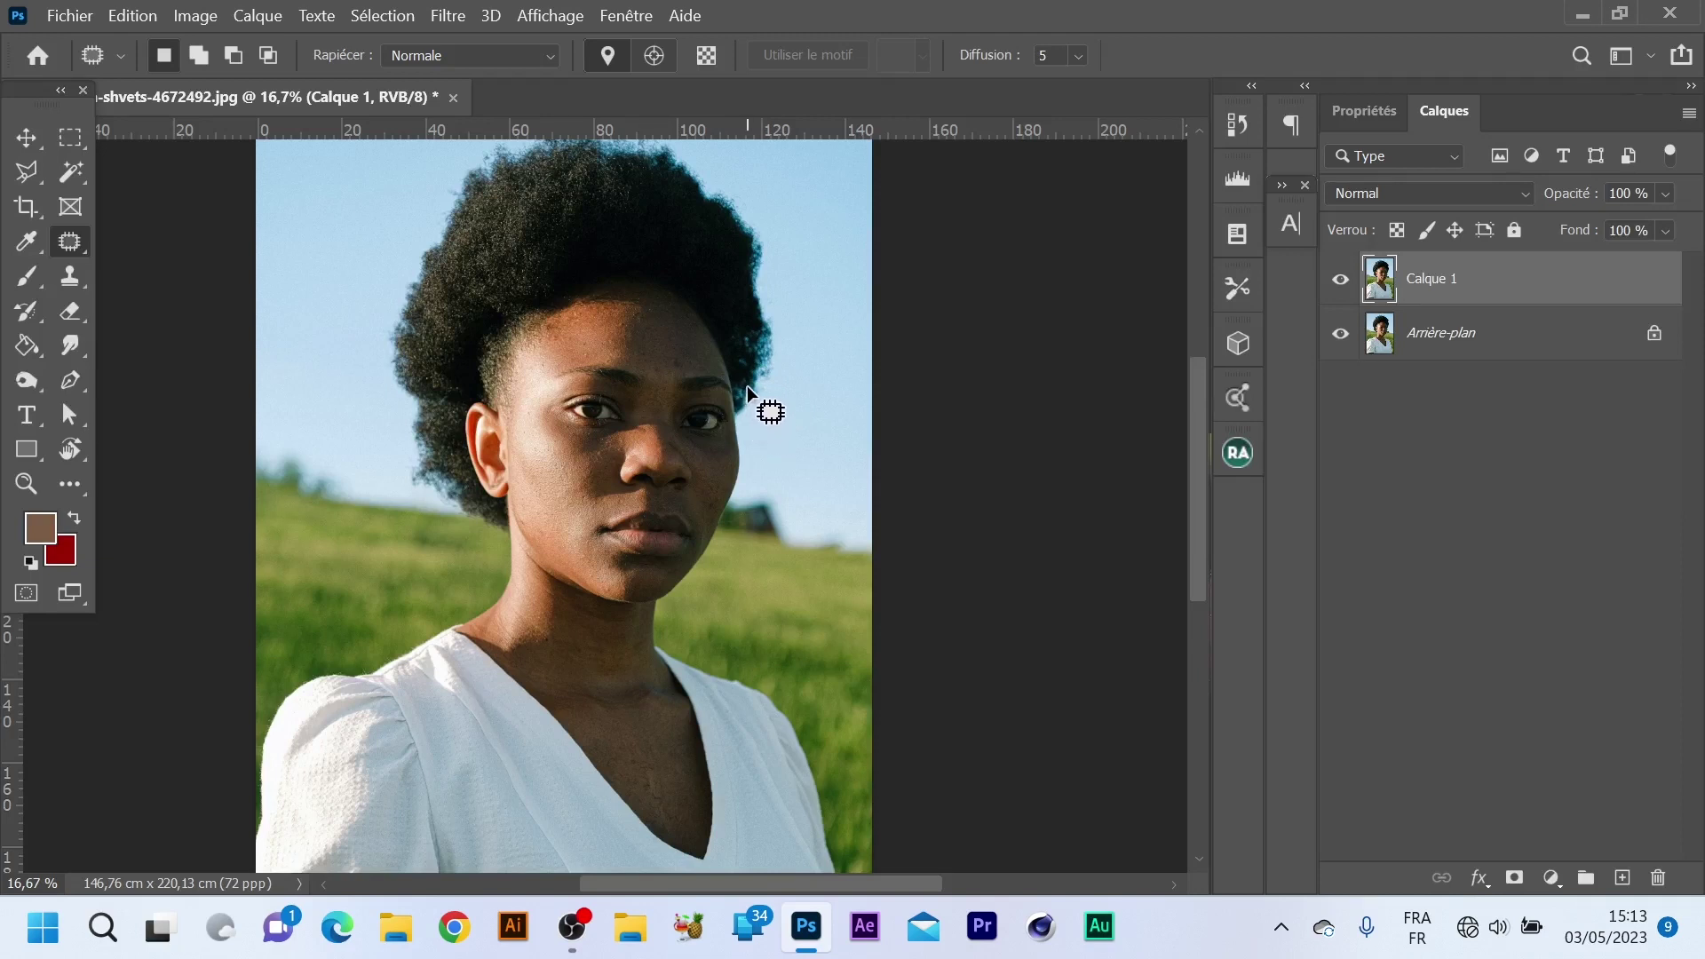
mouse_move(748, 385)
mouse_down()
mouse_move(731, 323)
mouse_move(671, 272)
mouse_move(626, 266)
mouse_move(588, 295)
mouse_move(595, 419)
mouse_up()
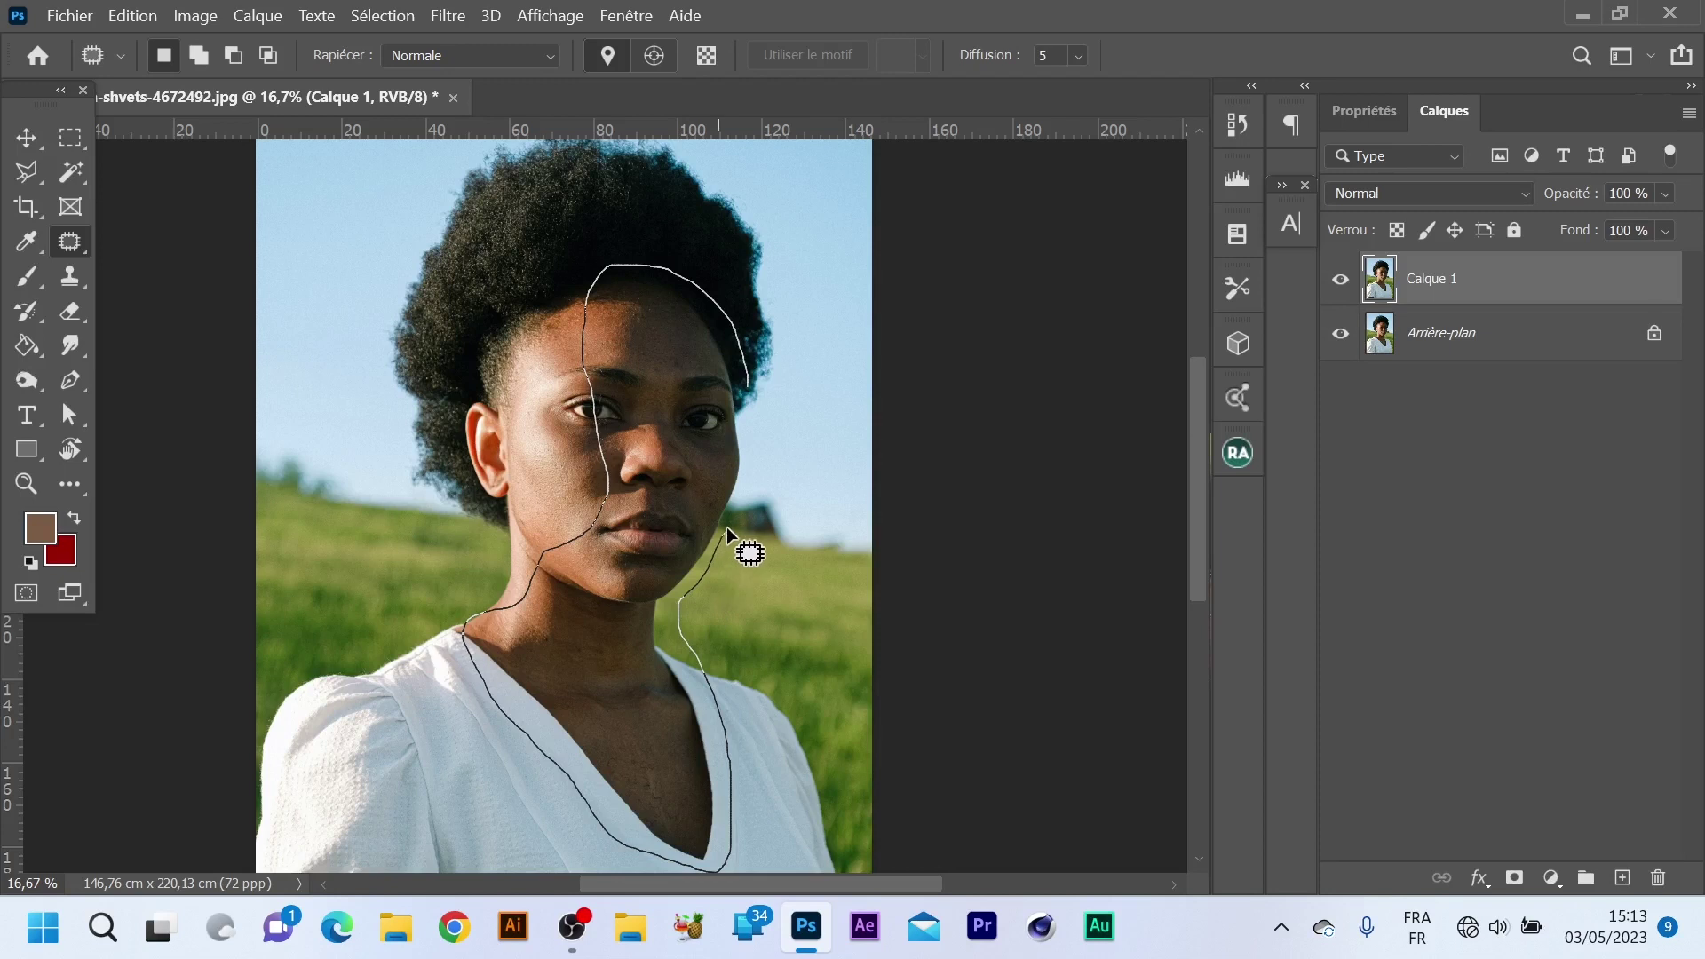
drag(749, 375, 751, 384)
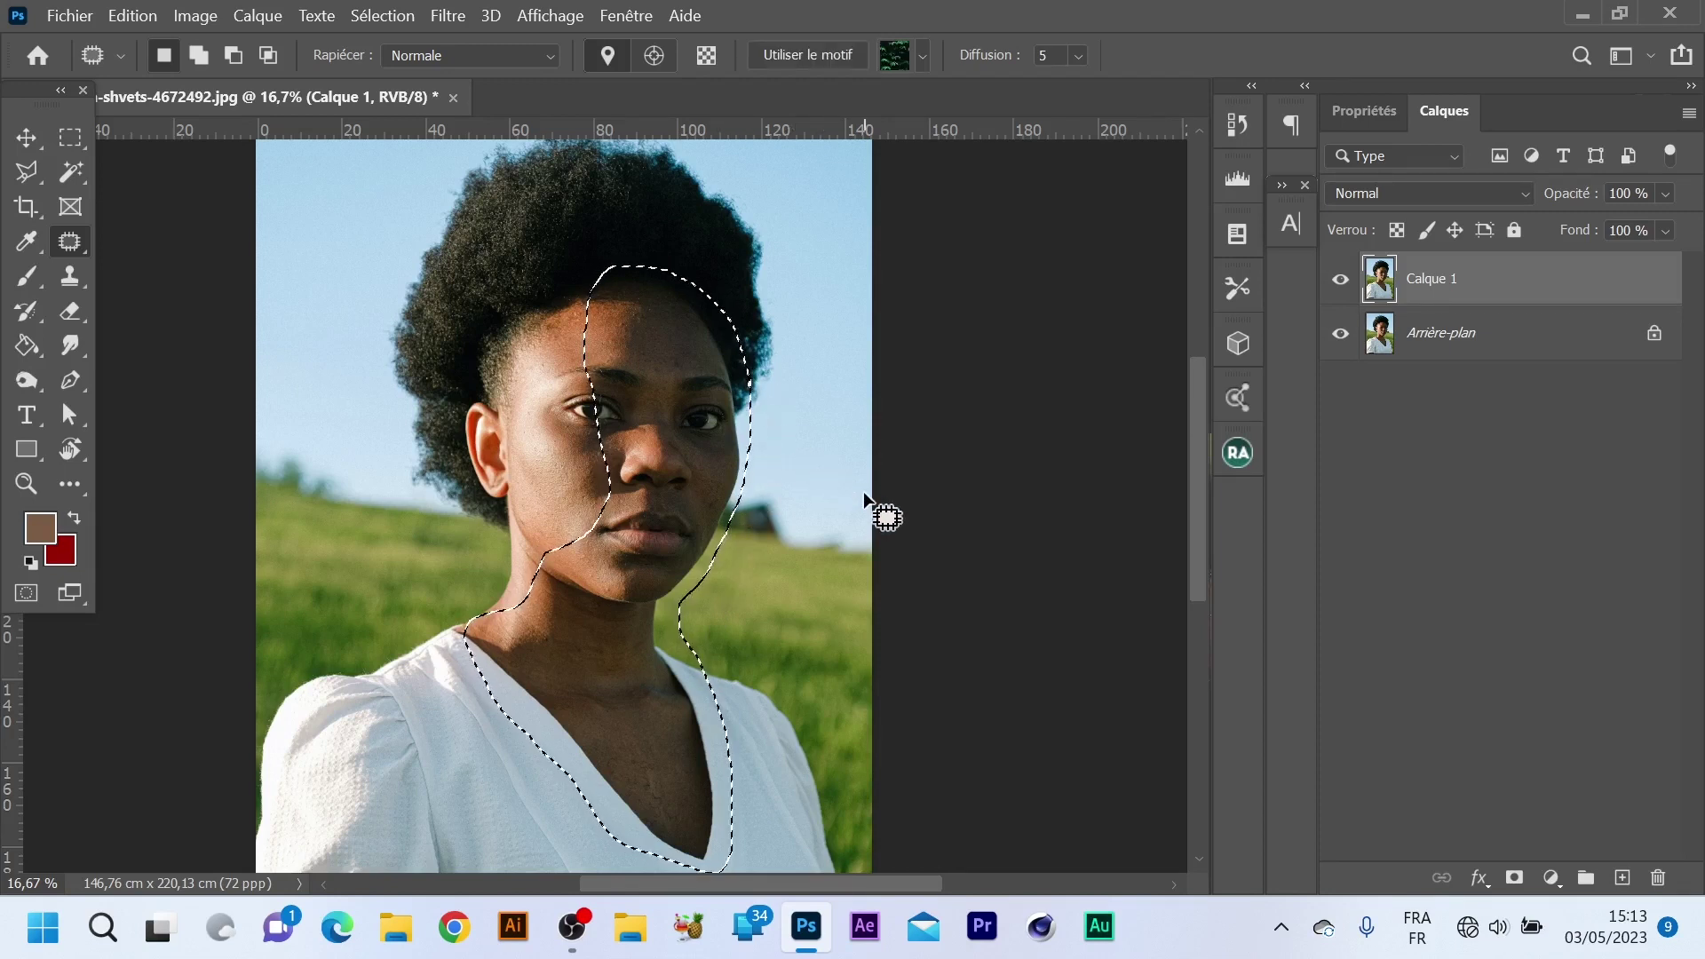
Feather the selection with a radius of 150 pixels.
click(385, 17)
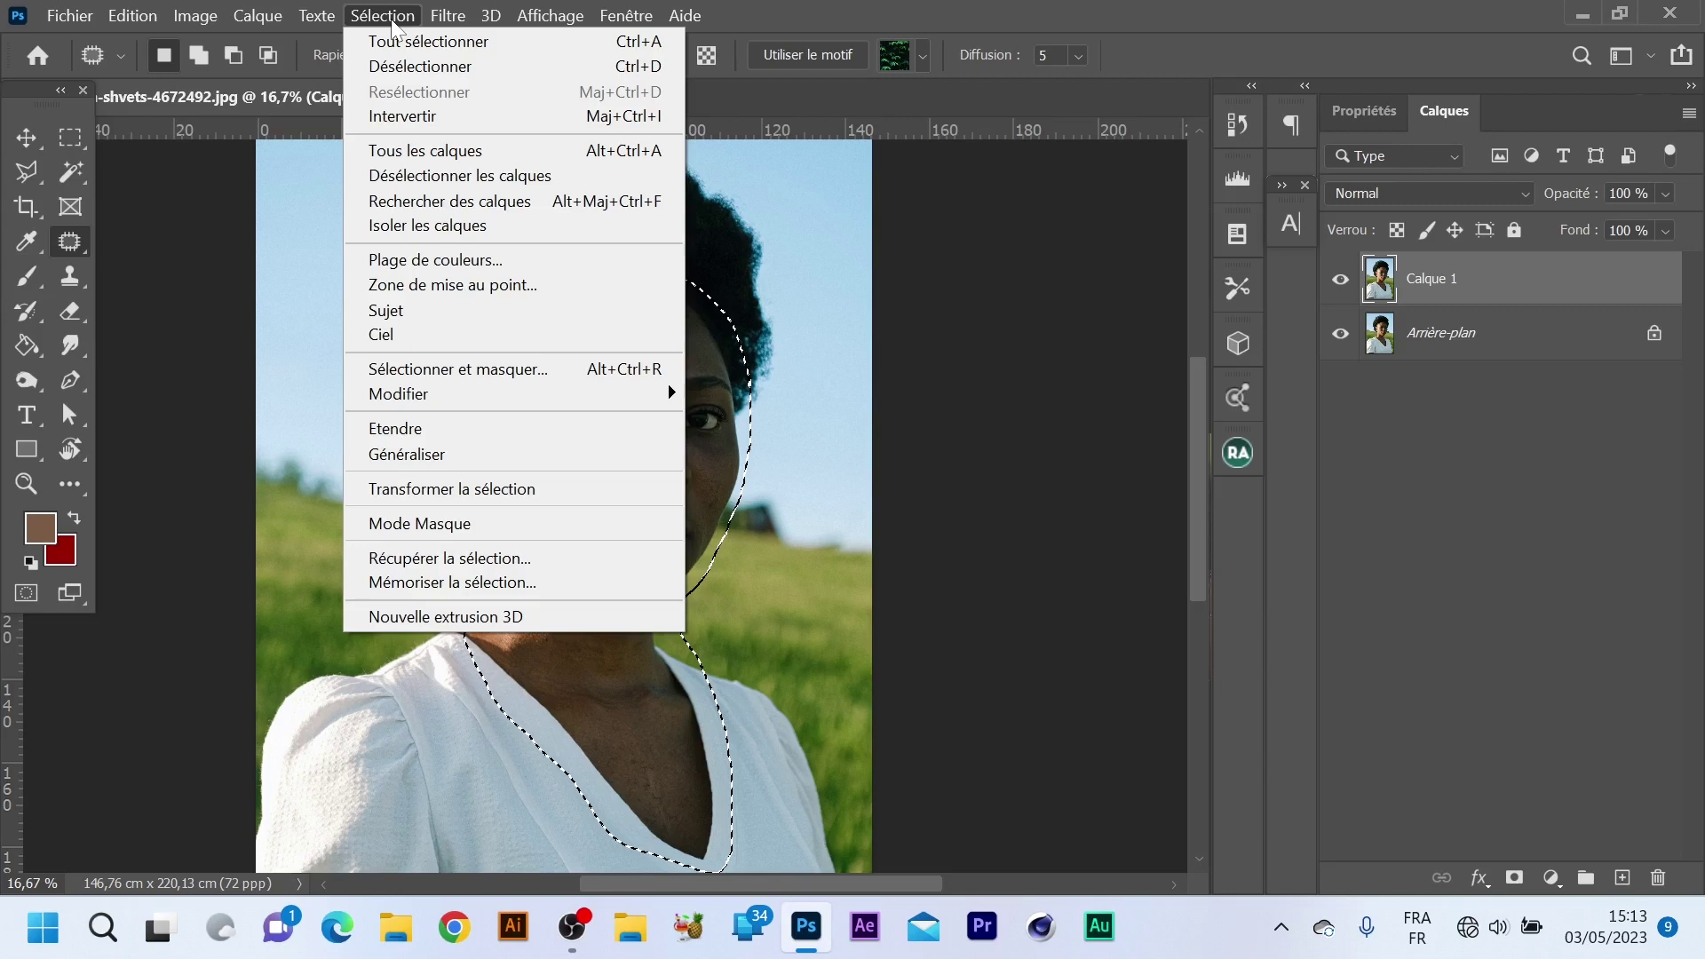
mouse_move(435, 20)
mouse_move(515, 401)
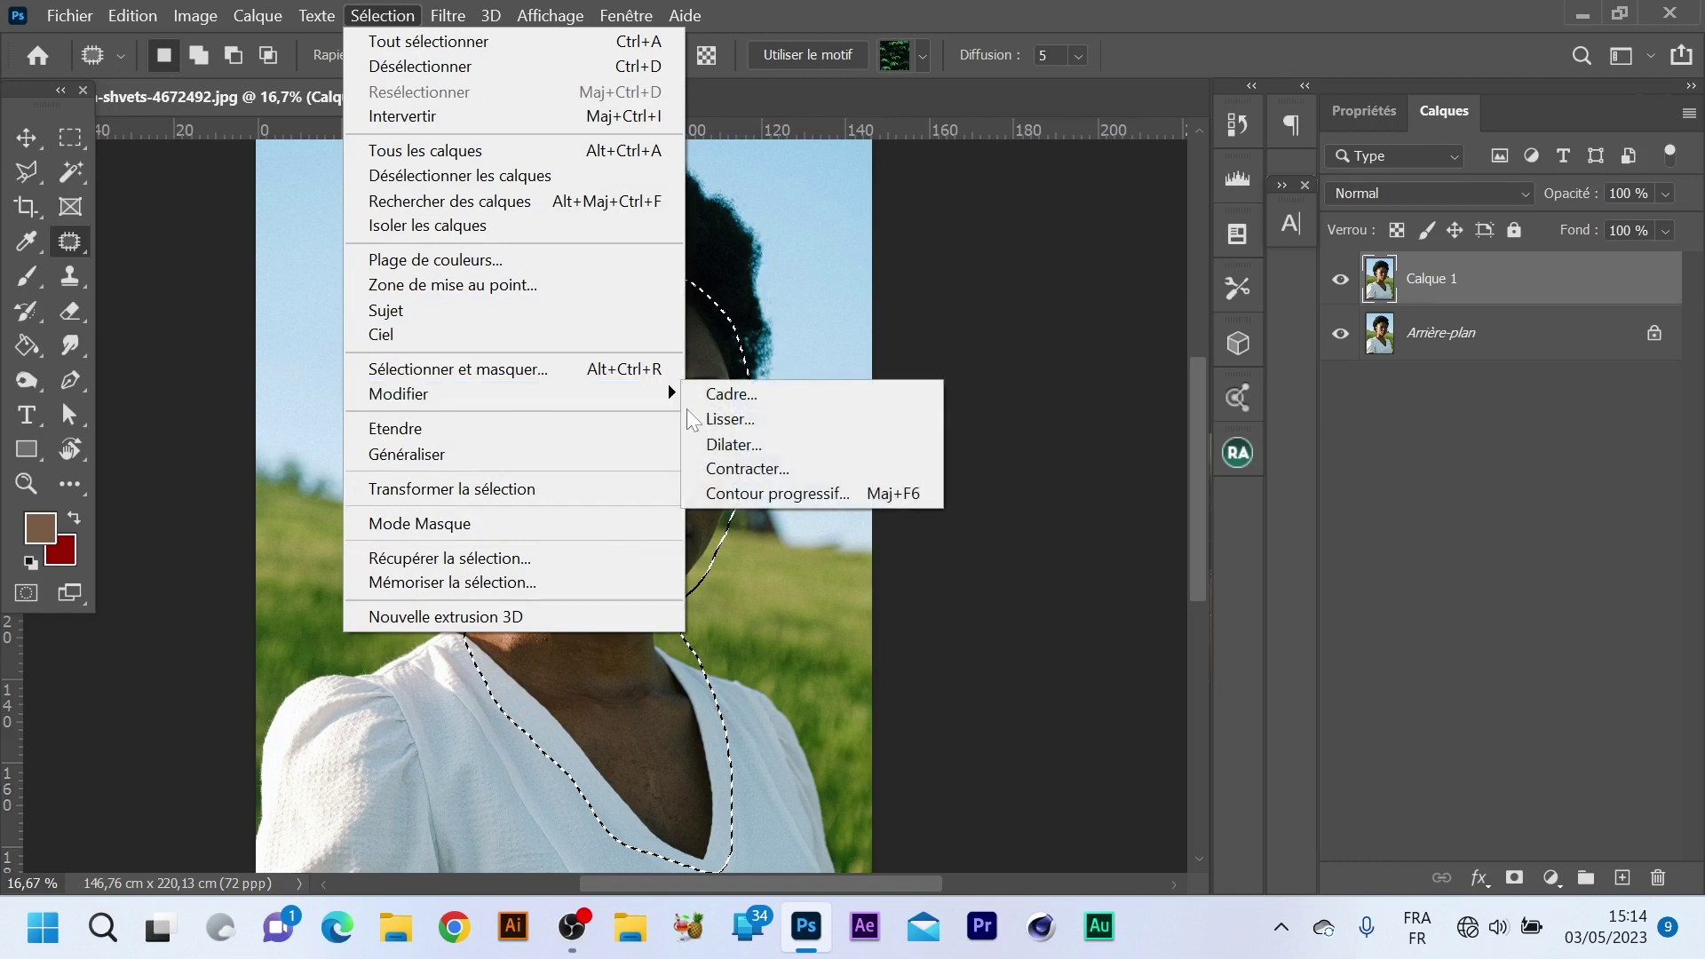
click(831, 505)
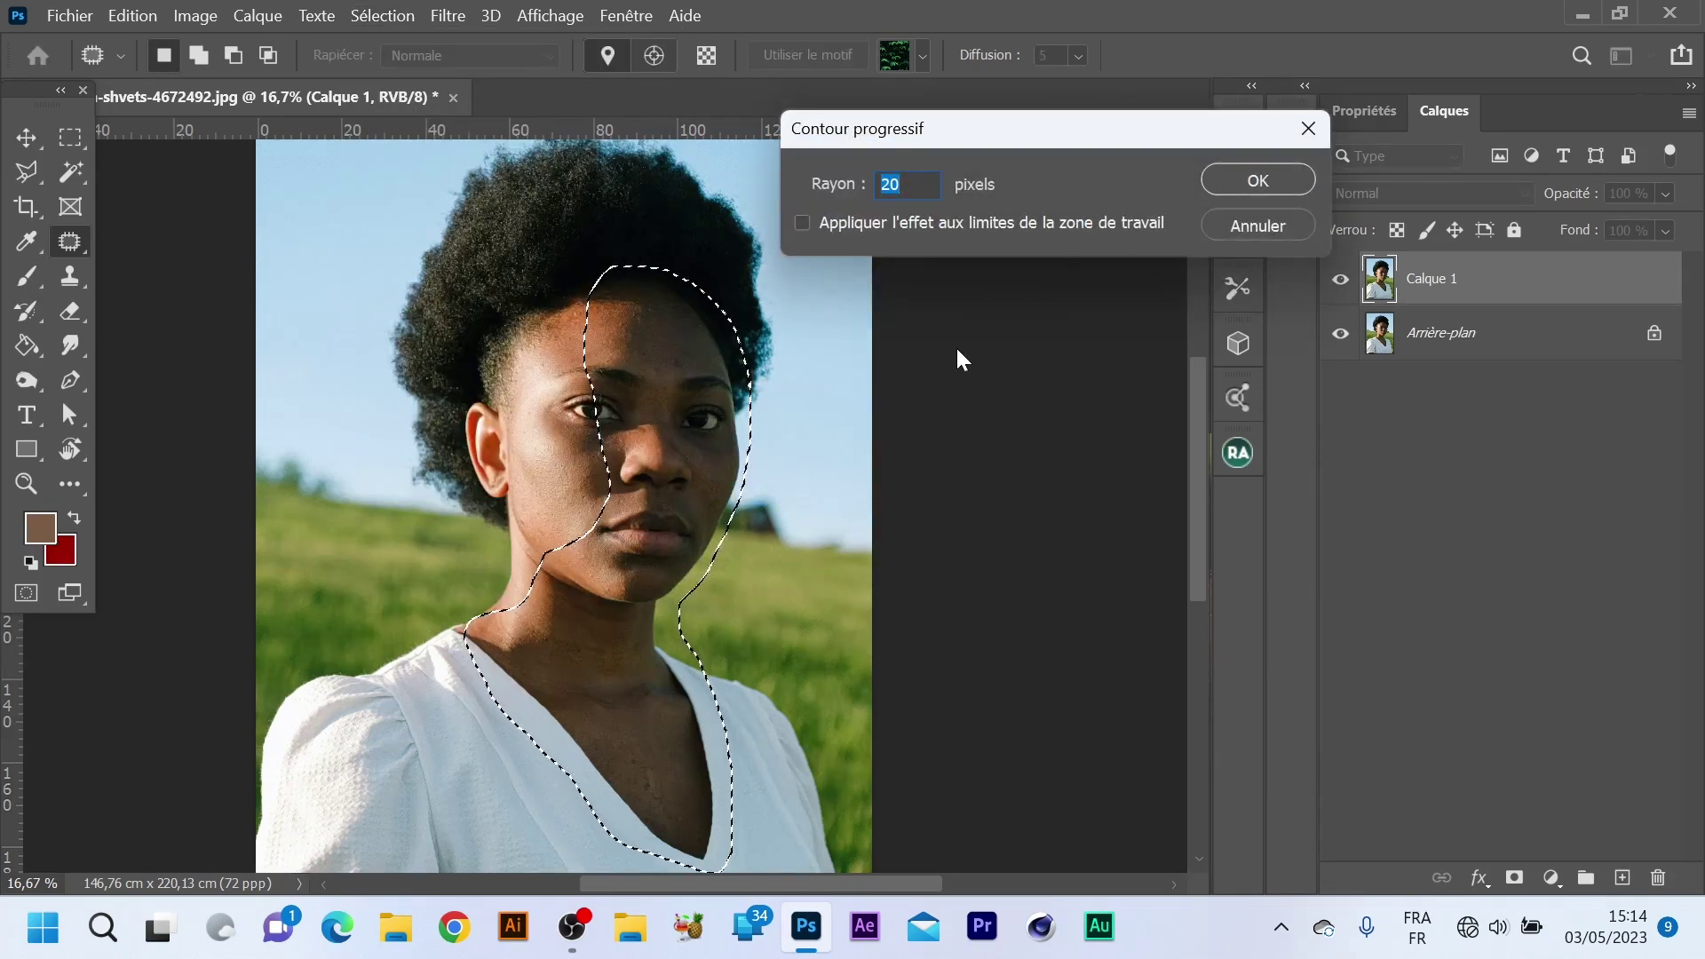
text(150)
click(1268, 187)
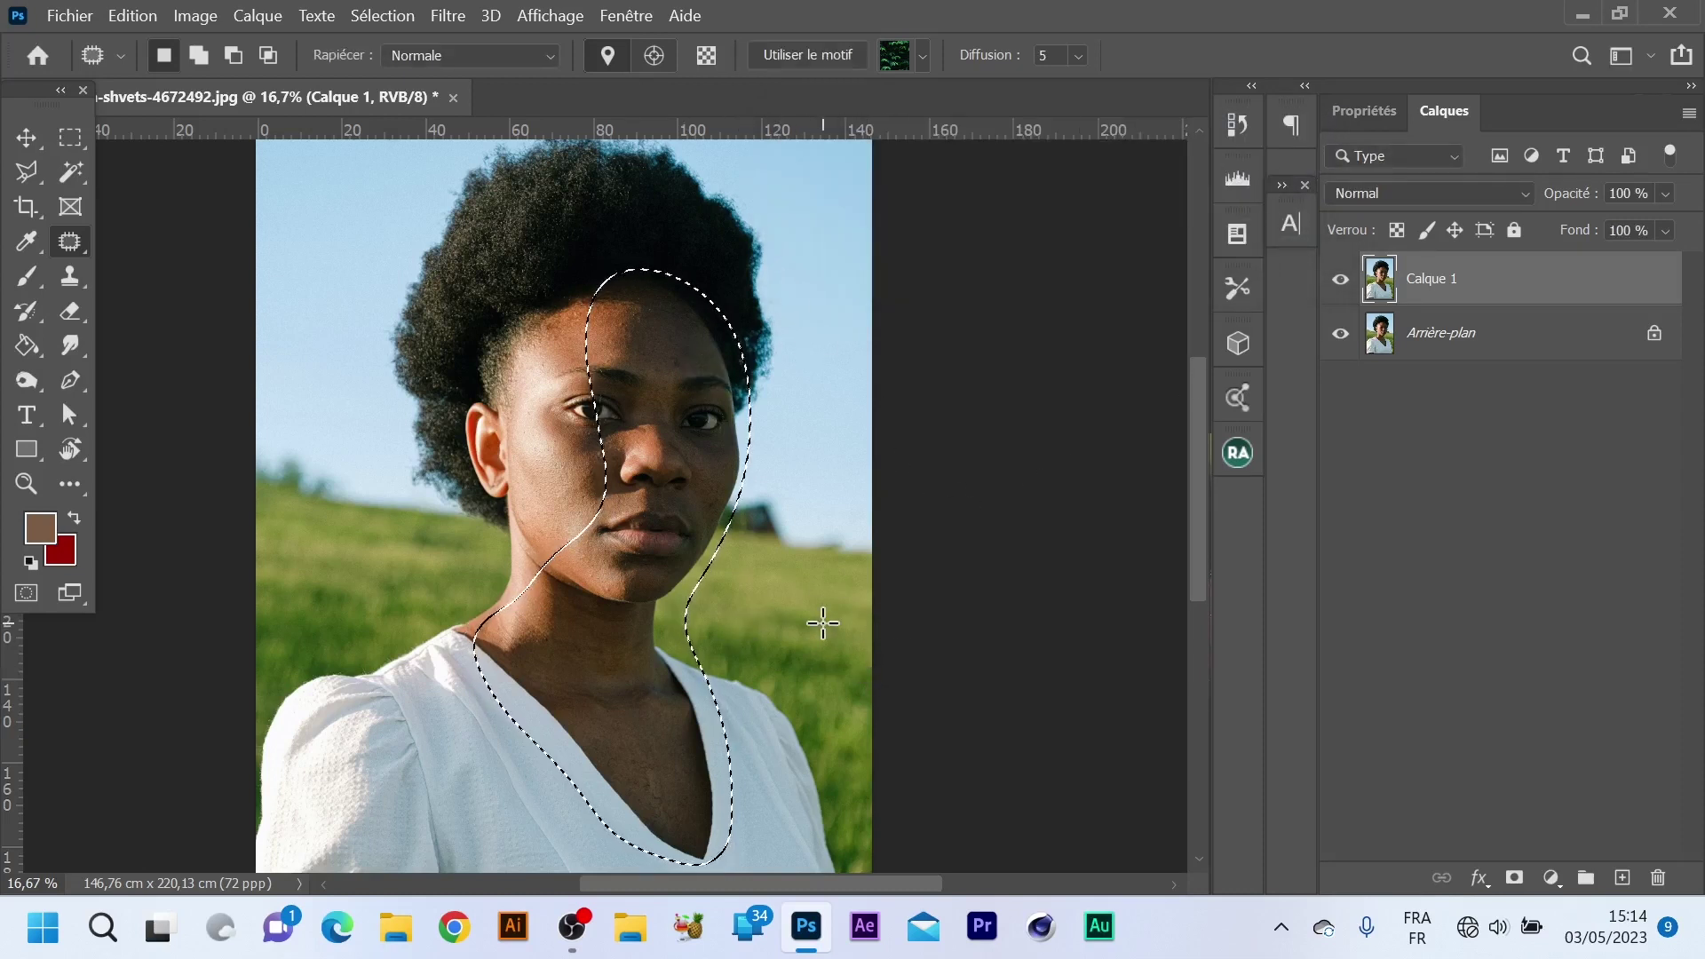
Brighten the selected shadow area with Levels, setting the midtone input to 1,48, and compare Calque 1 with the original photo.
click(202, 18)
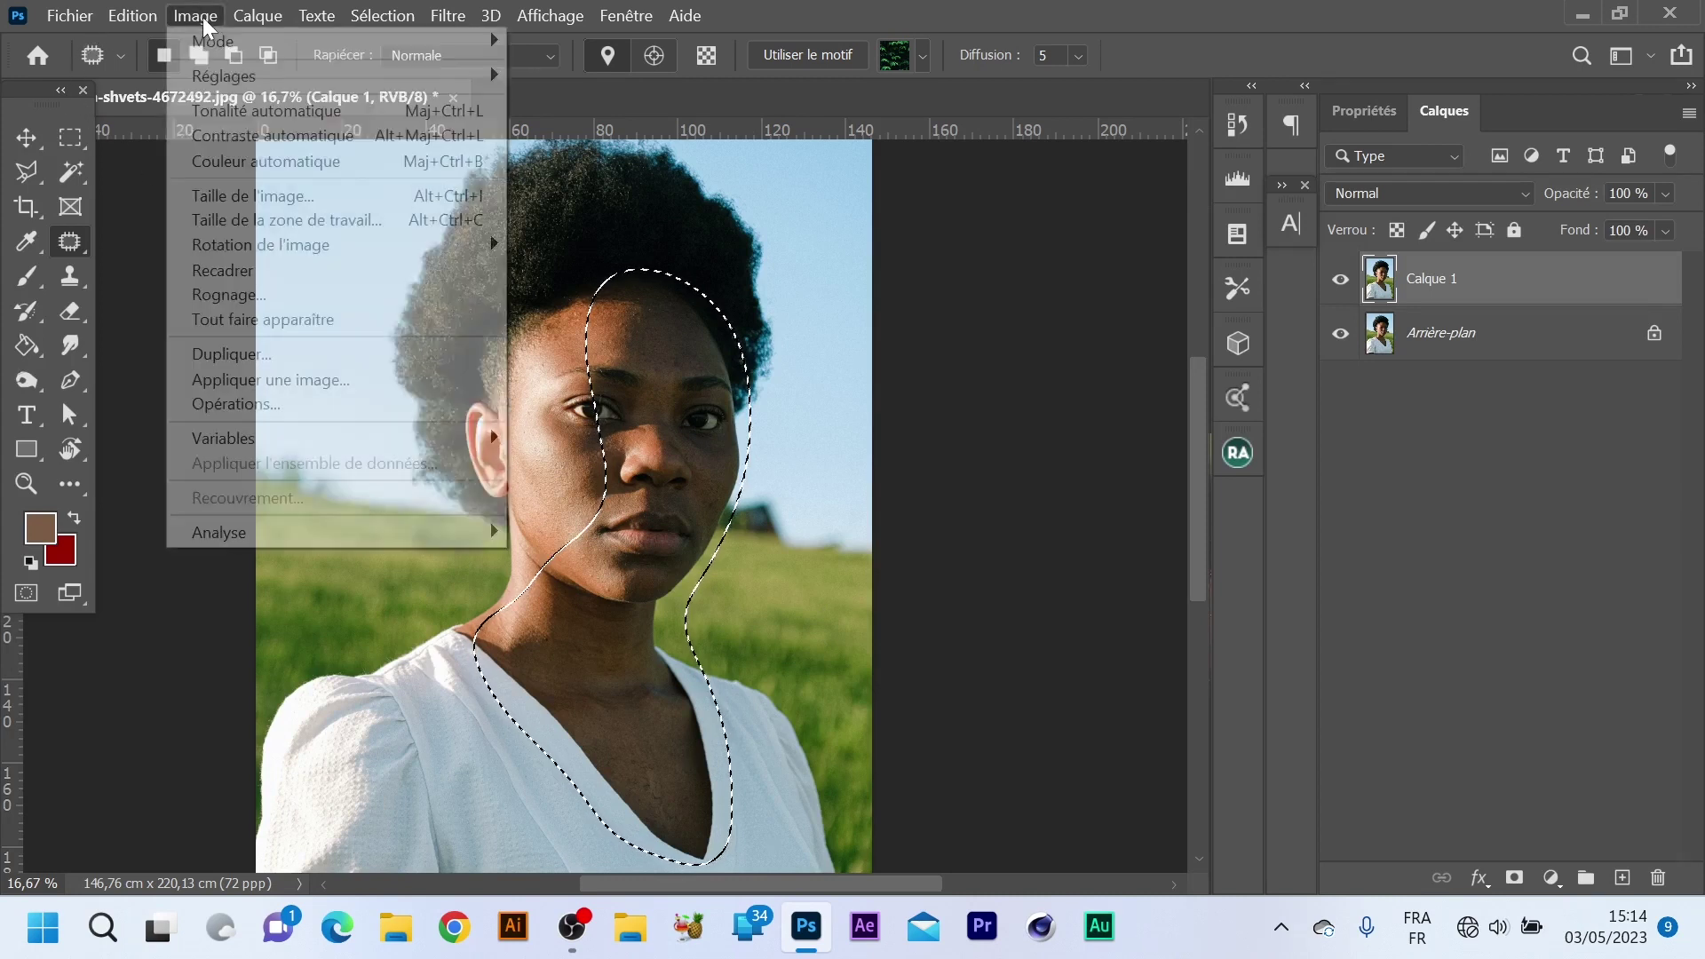
mouse_move(206, 79)
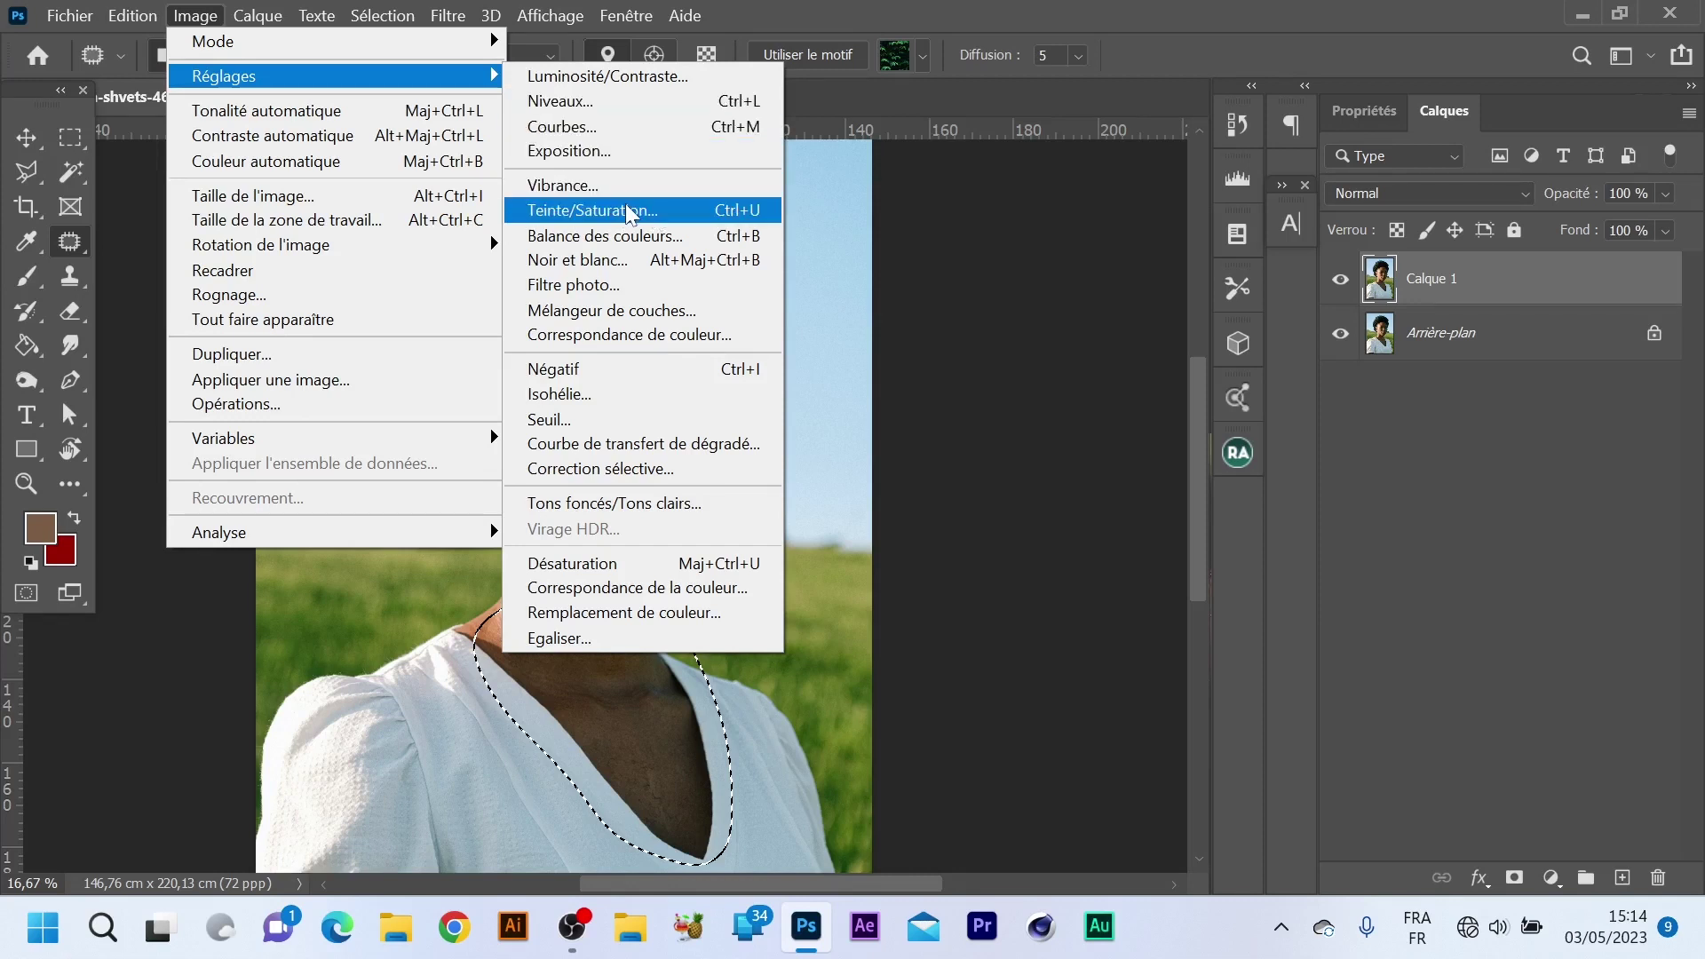
click(604, 101)
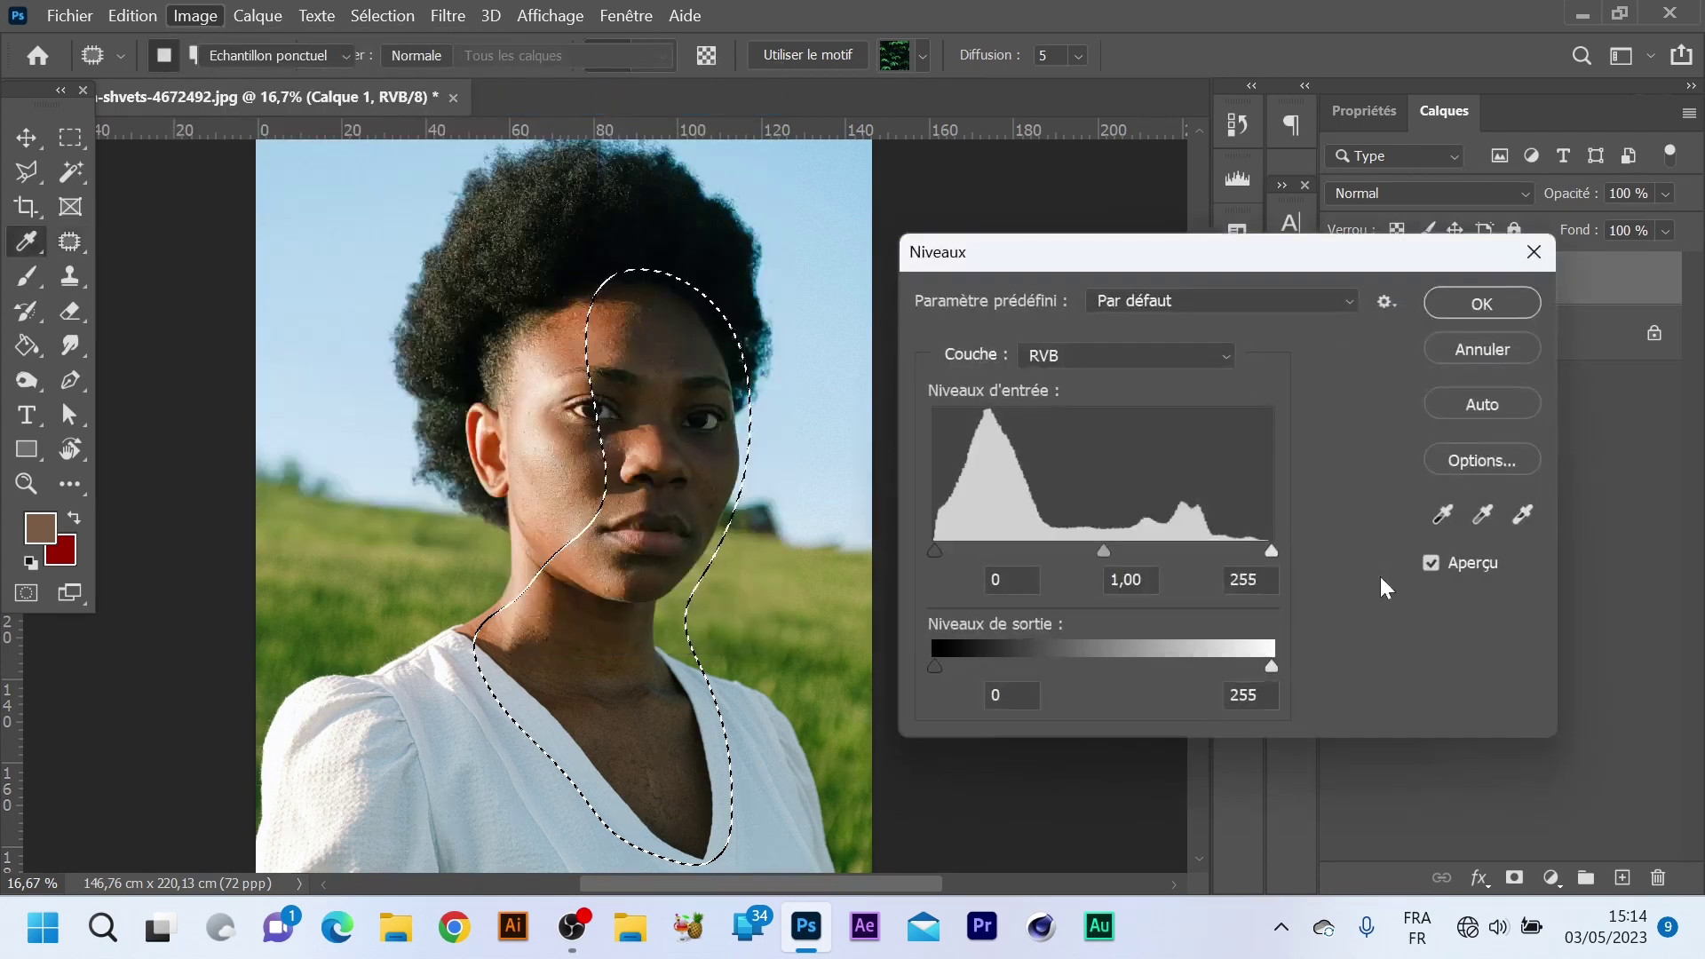
drag(1154, 254, 1157, 65)
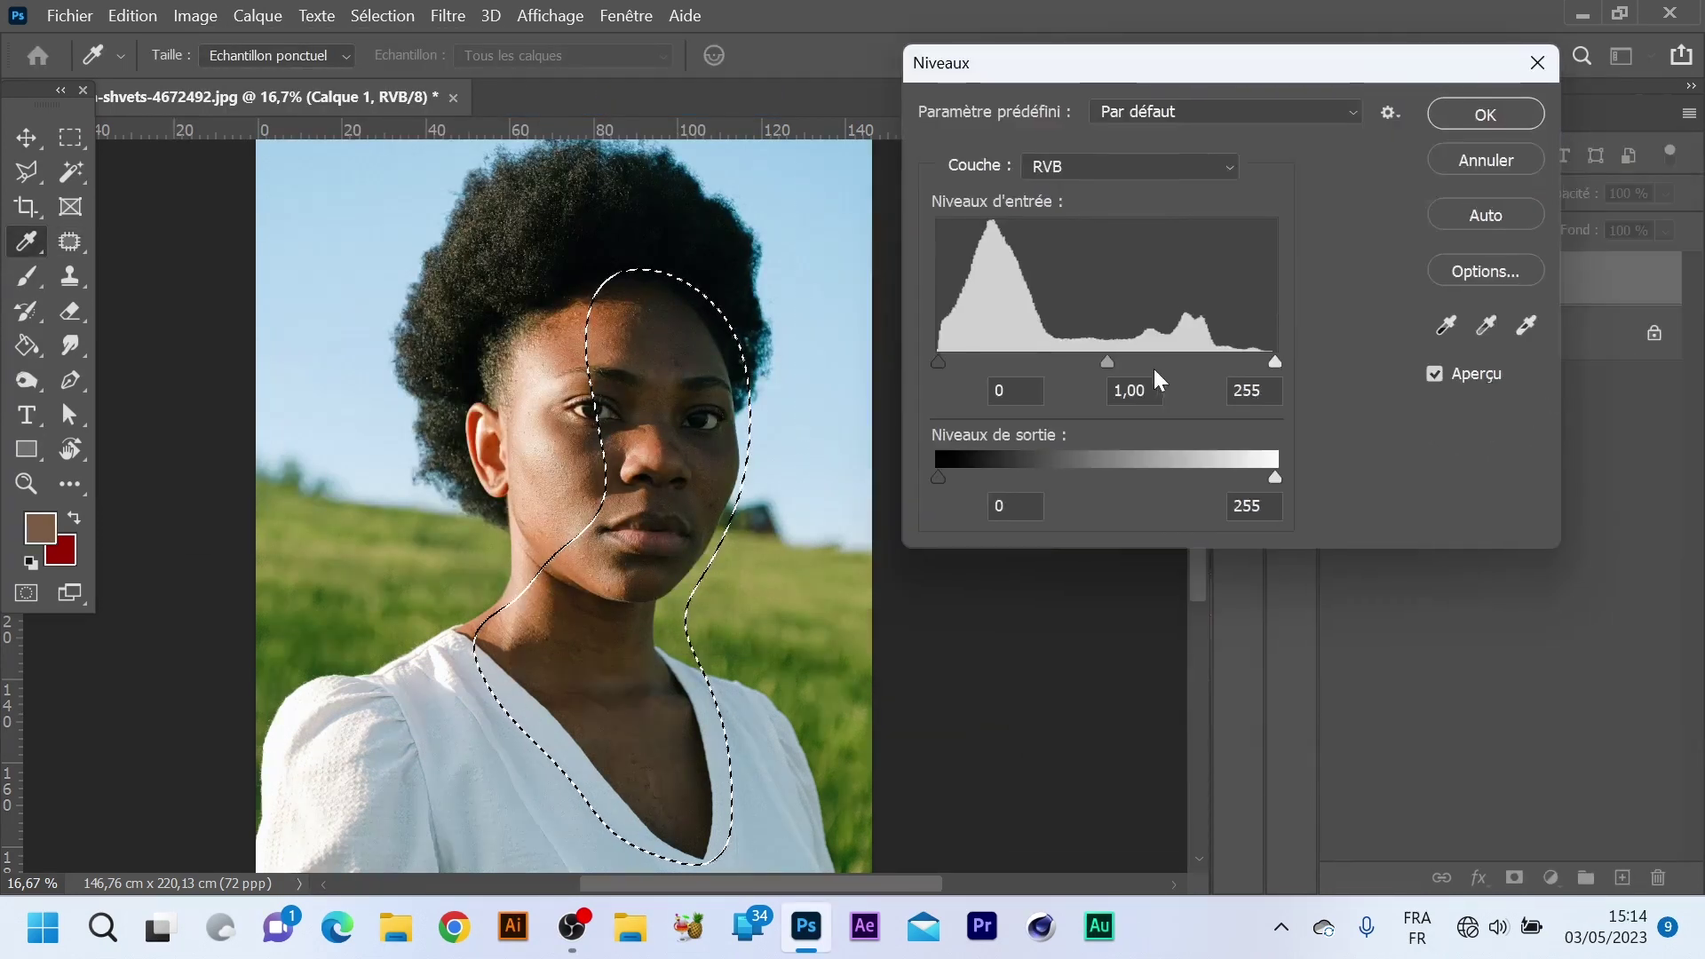
mouse_move(1105, 364)
mouse_down()
mouse_move(1121, 352)
mouse_move(1072, 362)
mouse_up()
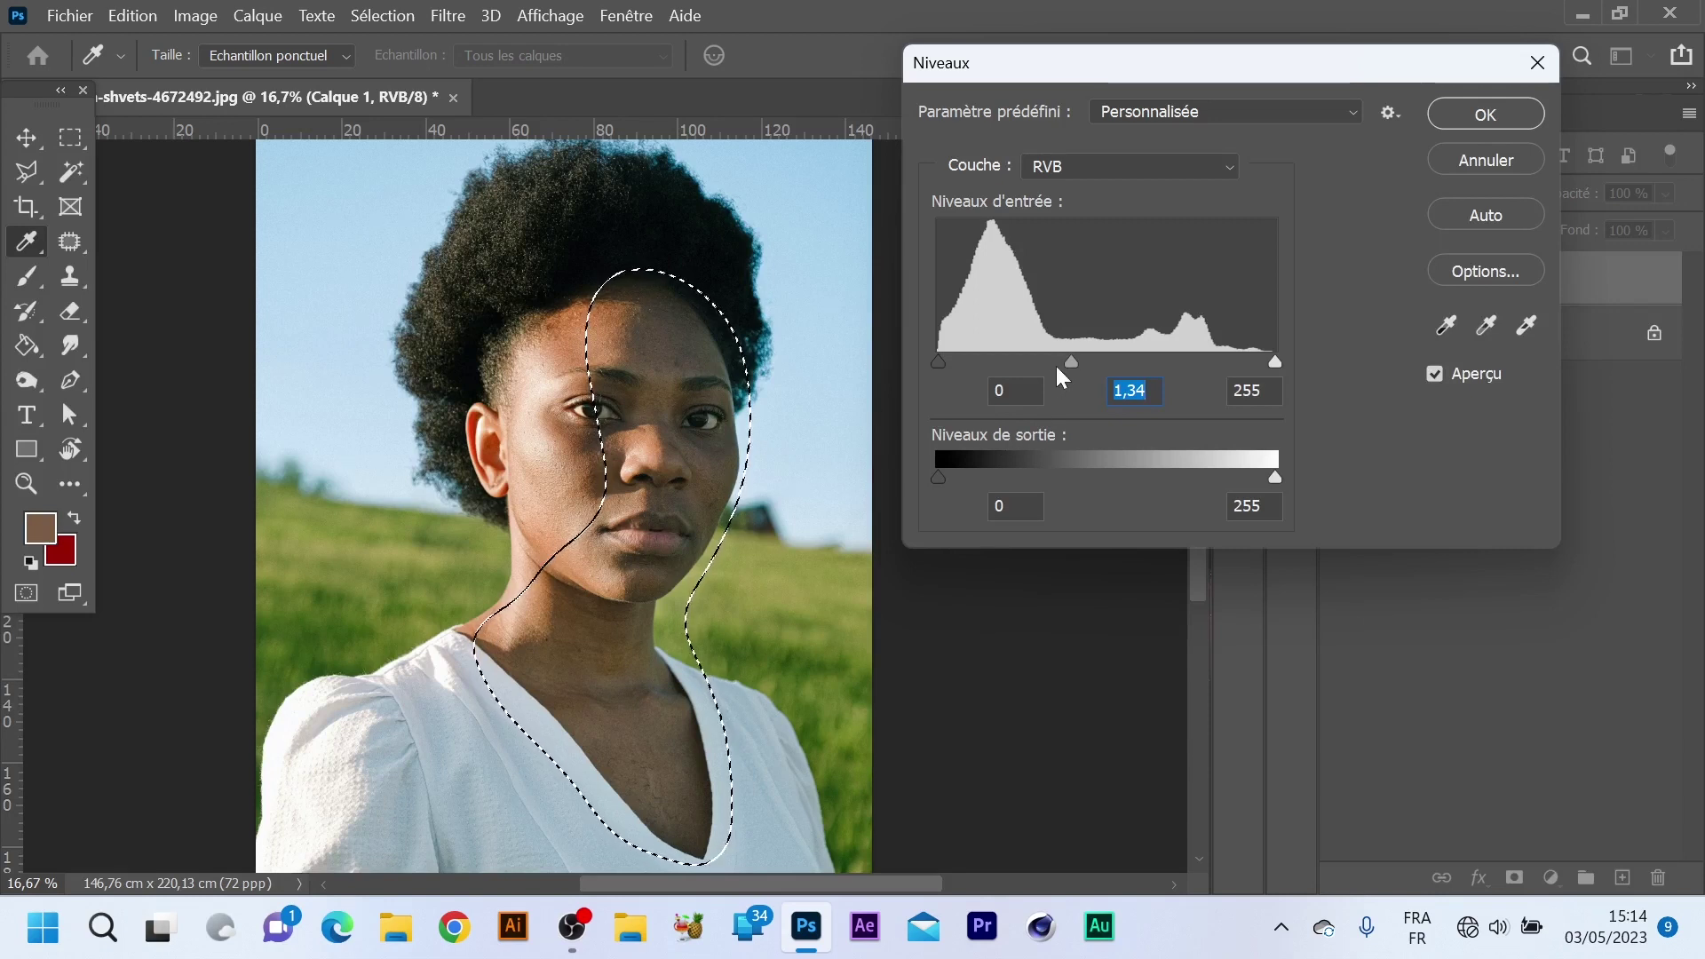
drag(1068, 363, 1059, 361)
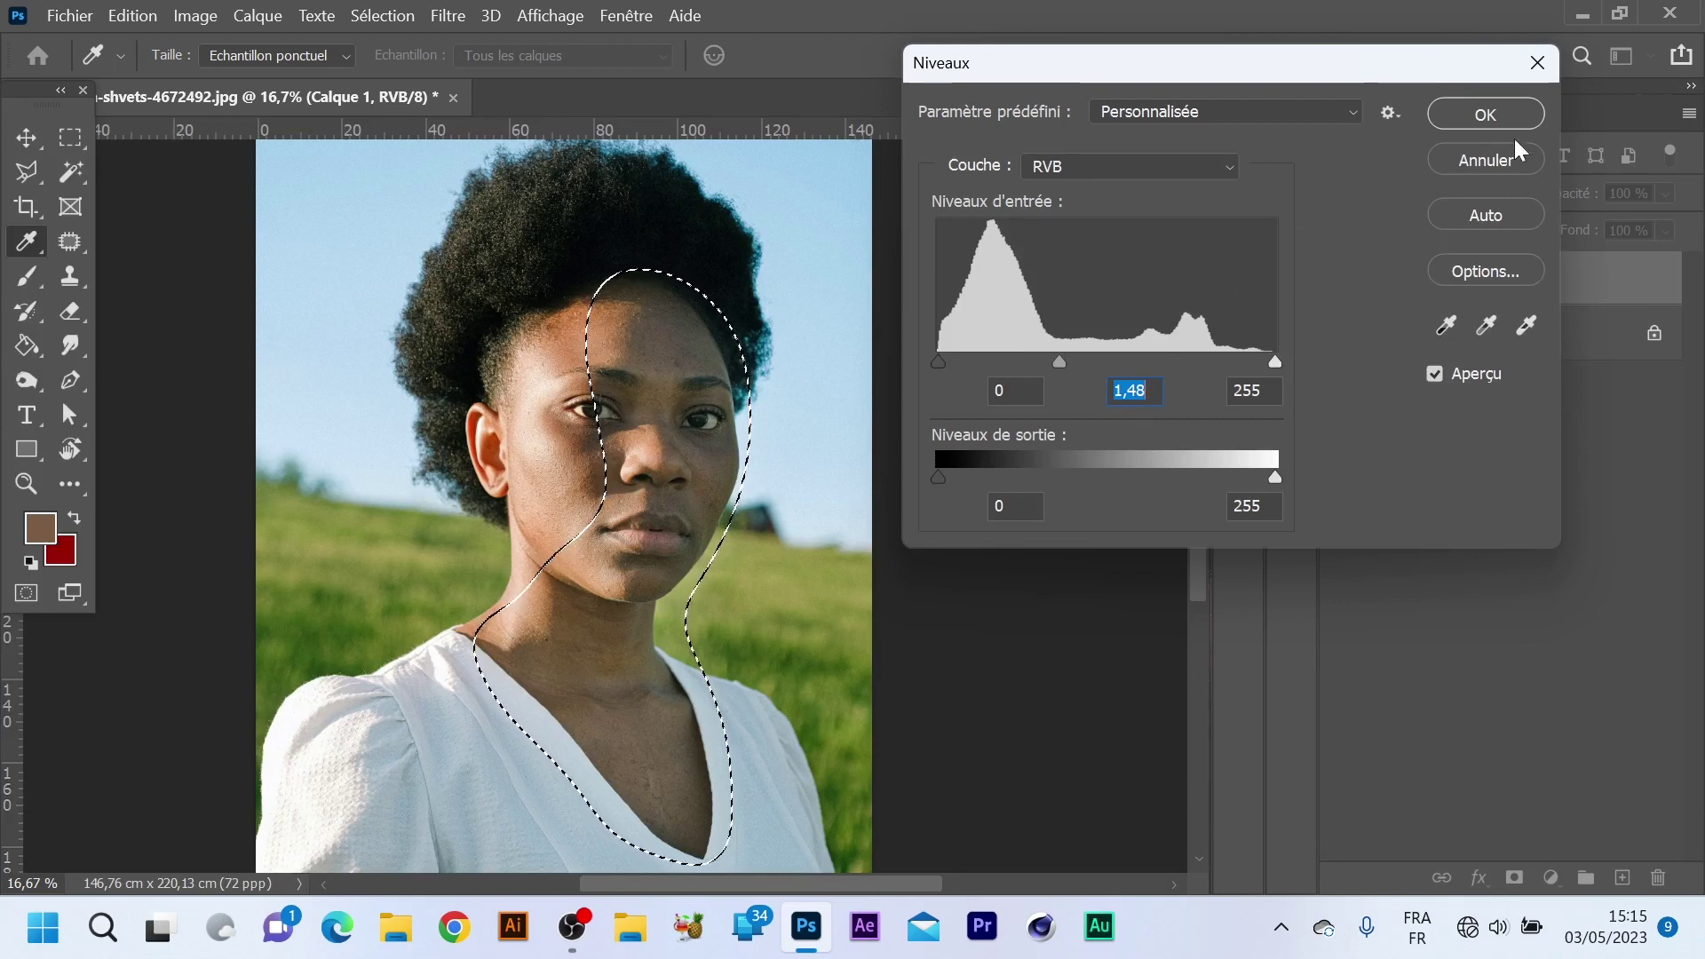
click(1488, 114)
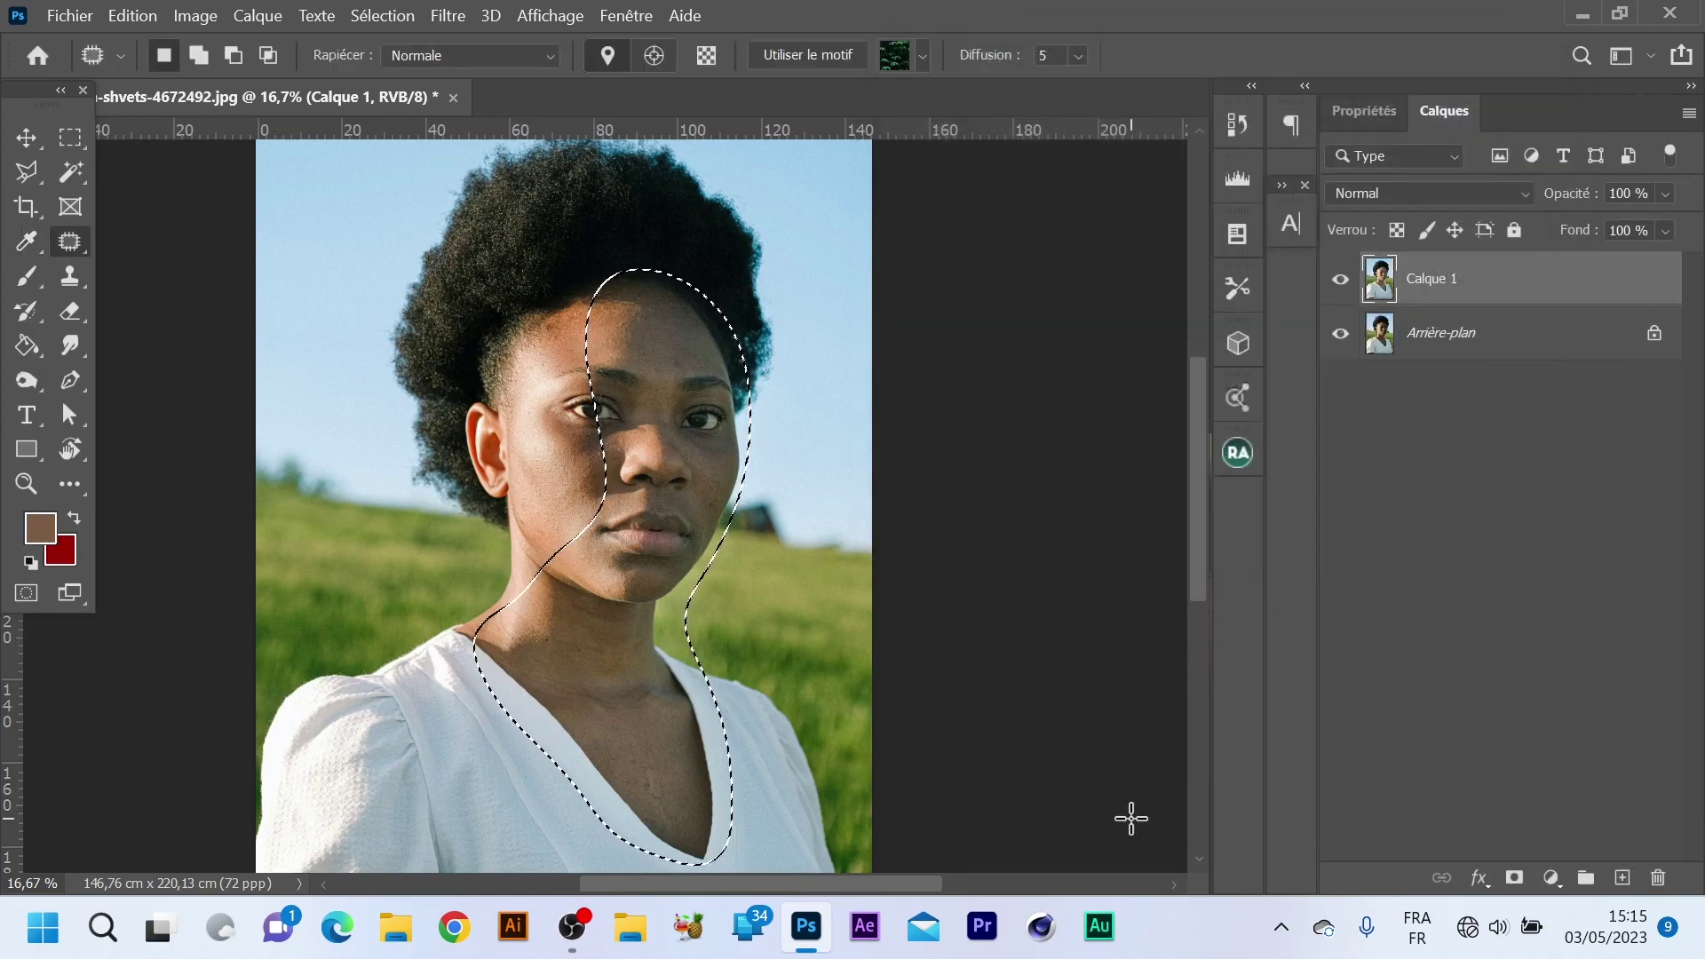
drag(1200, 446, 1189, 456)
click(1340, 284)
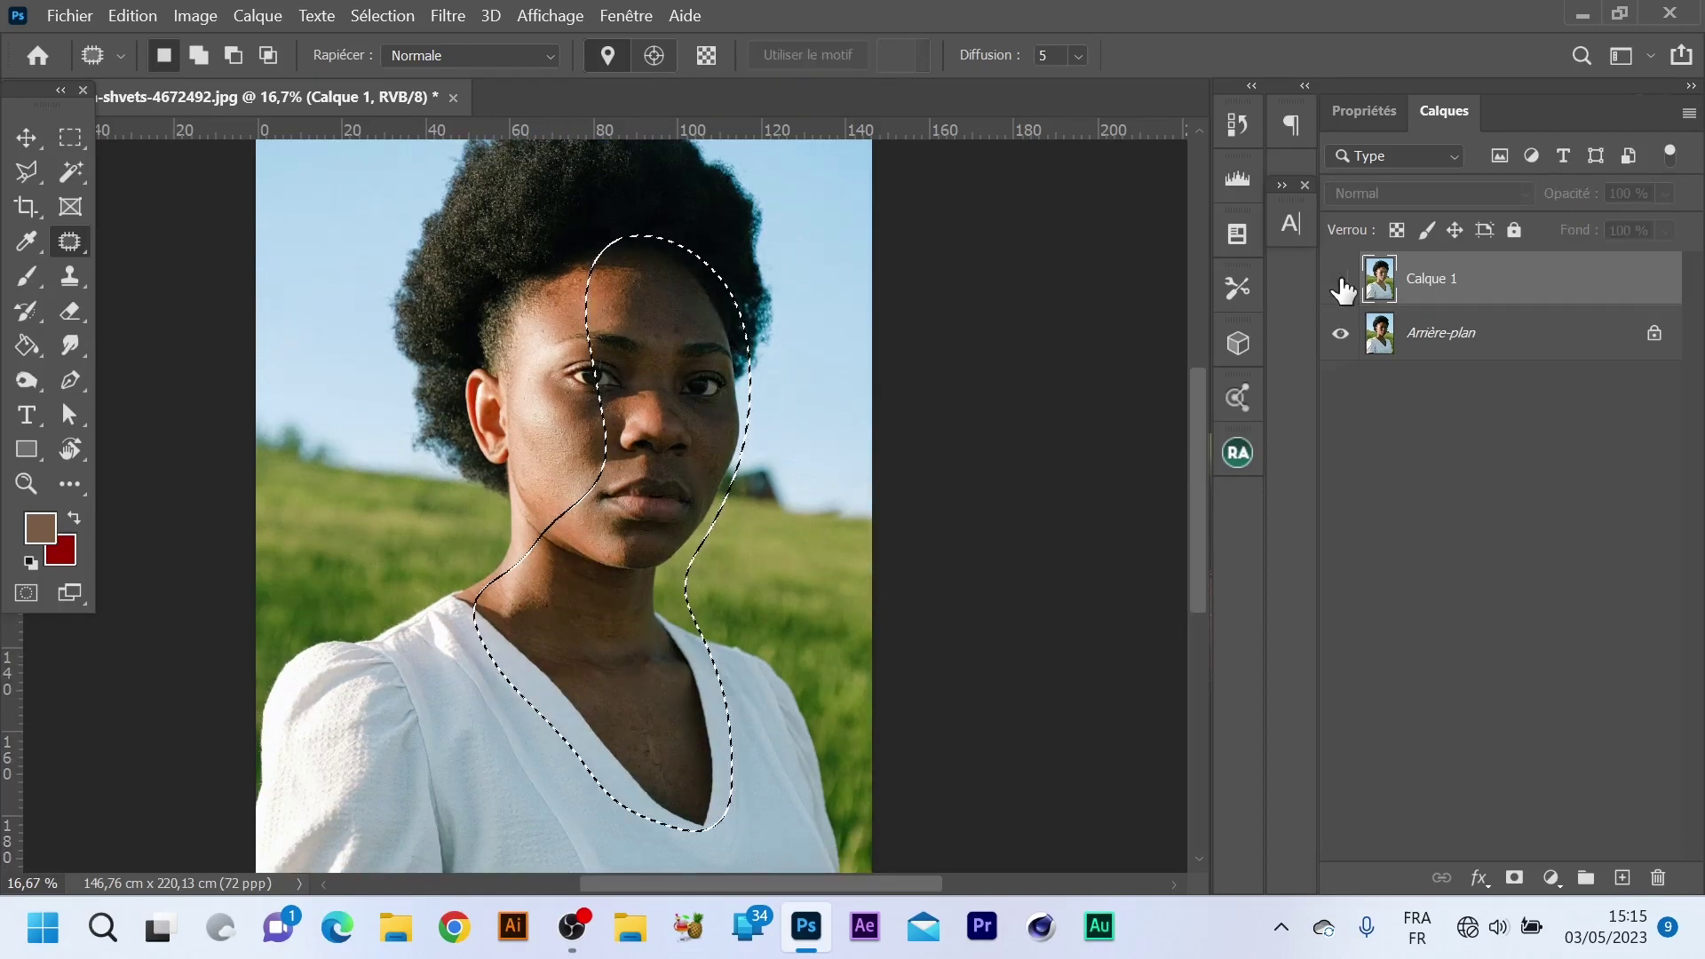
click(1341, 284)
click(1341, 284)
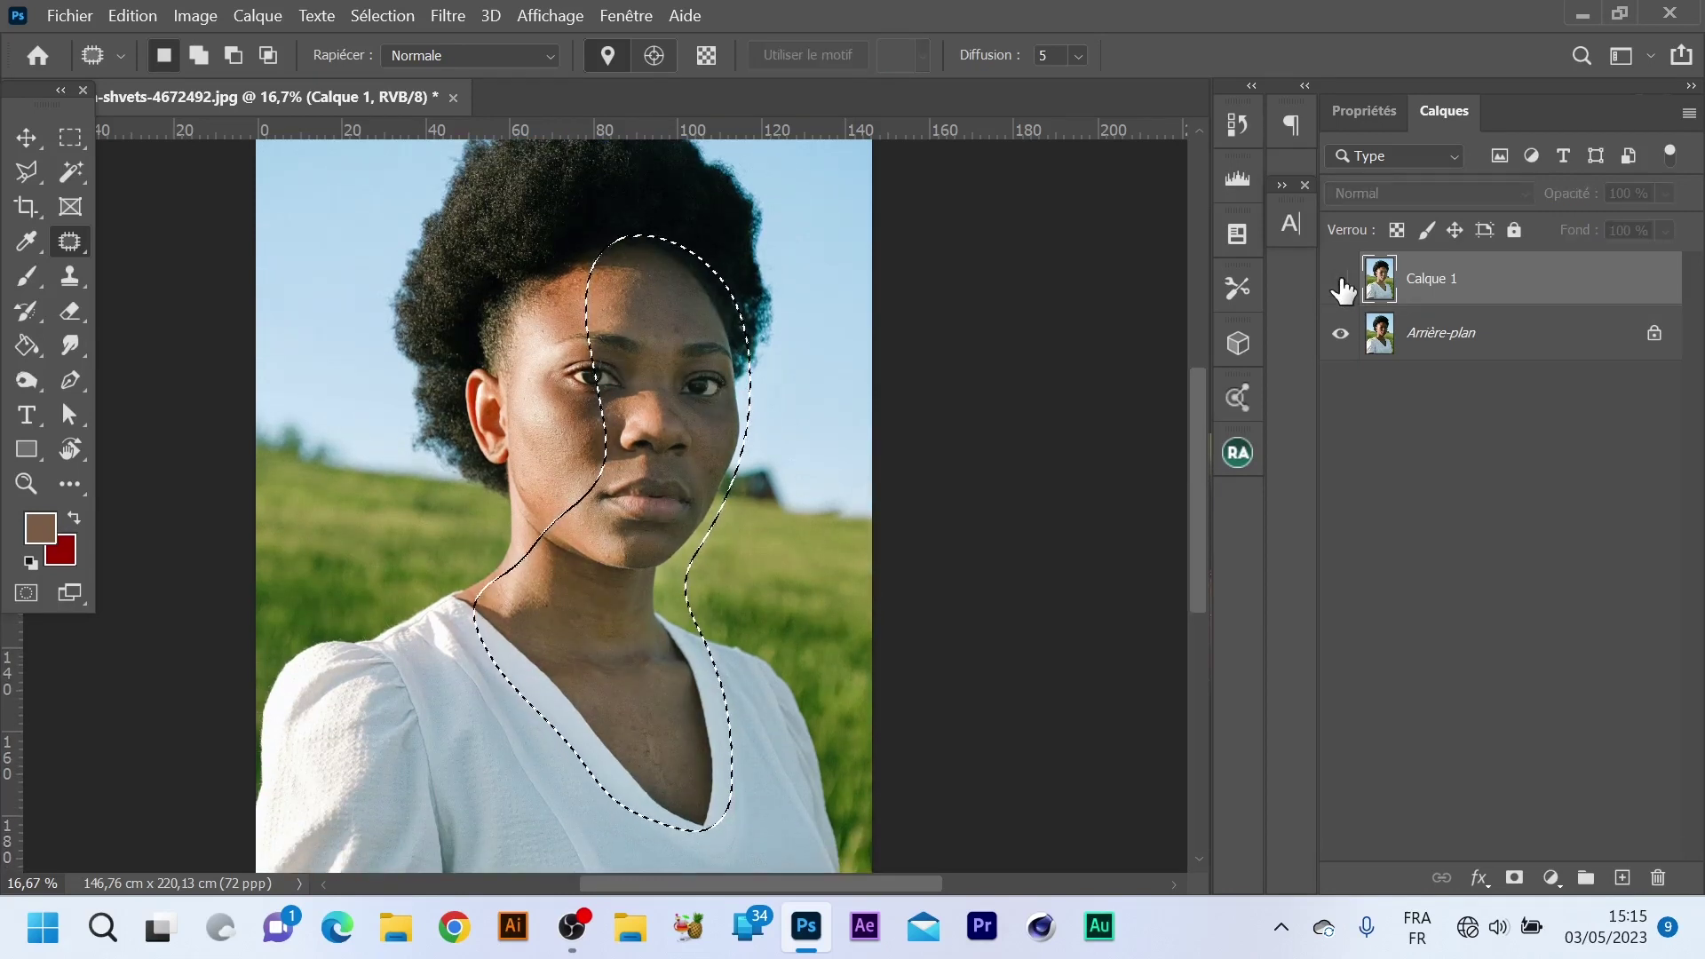
click(1340, 284)
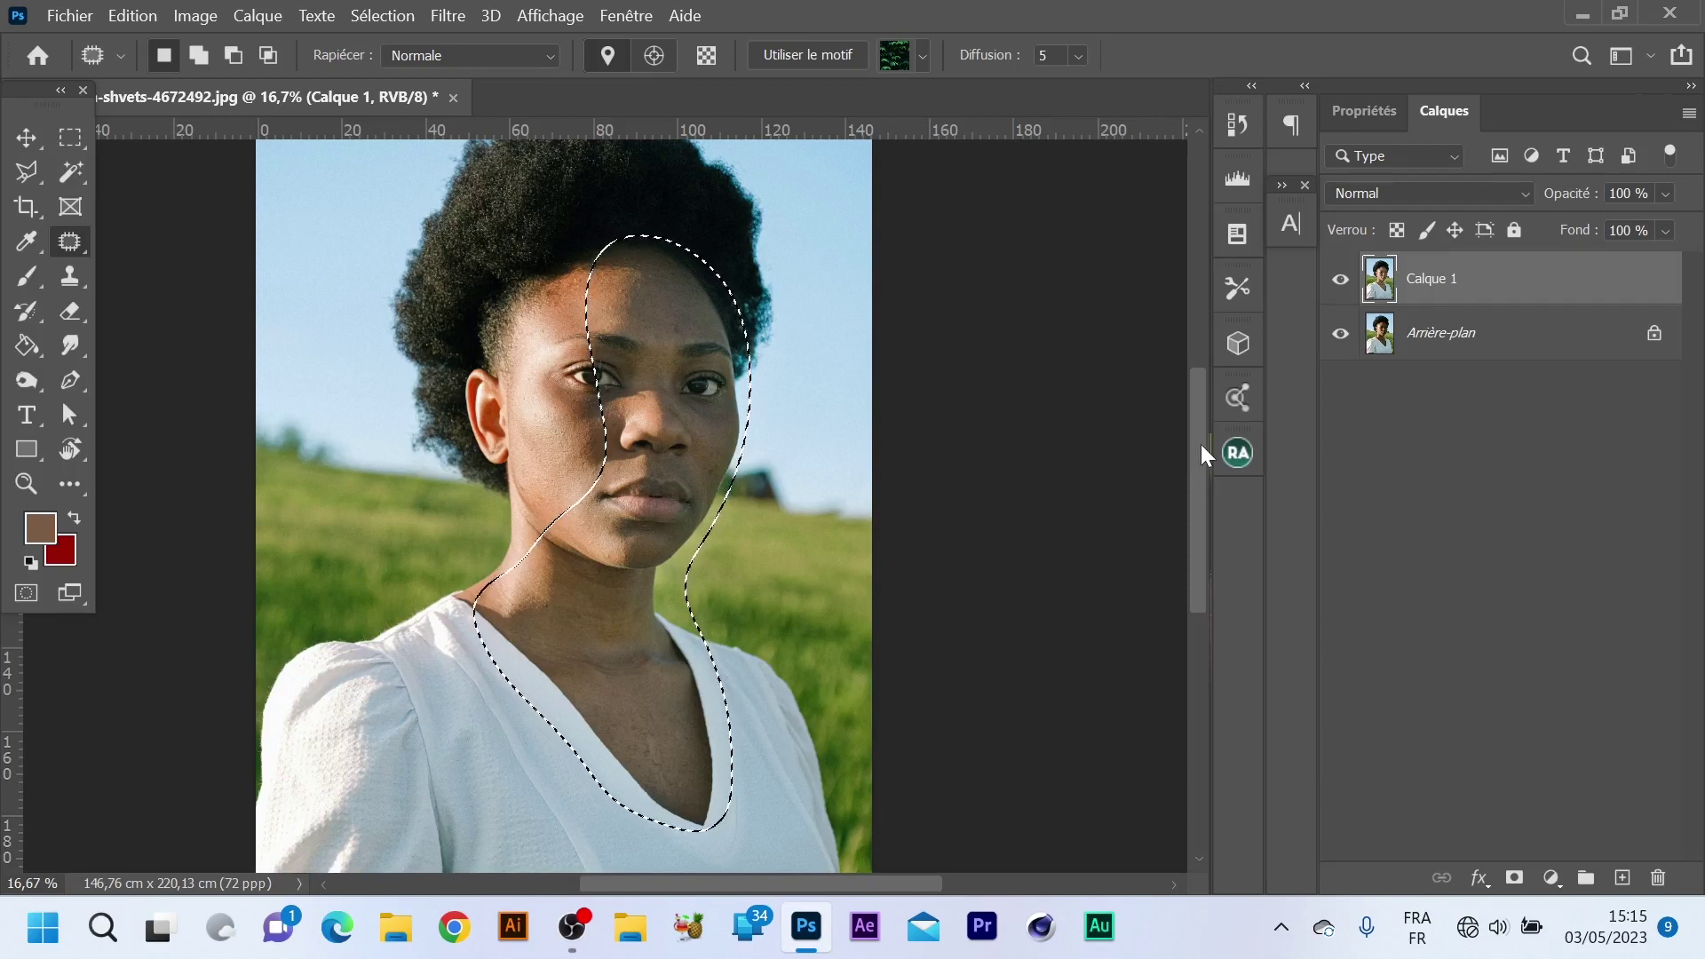
Lighten the selection with Curves using a midpoint at input 124, output 135, and toggle Calque 1's visibility to compare.
click(178, 16)
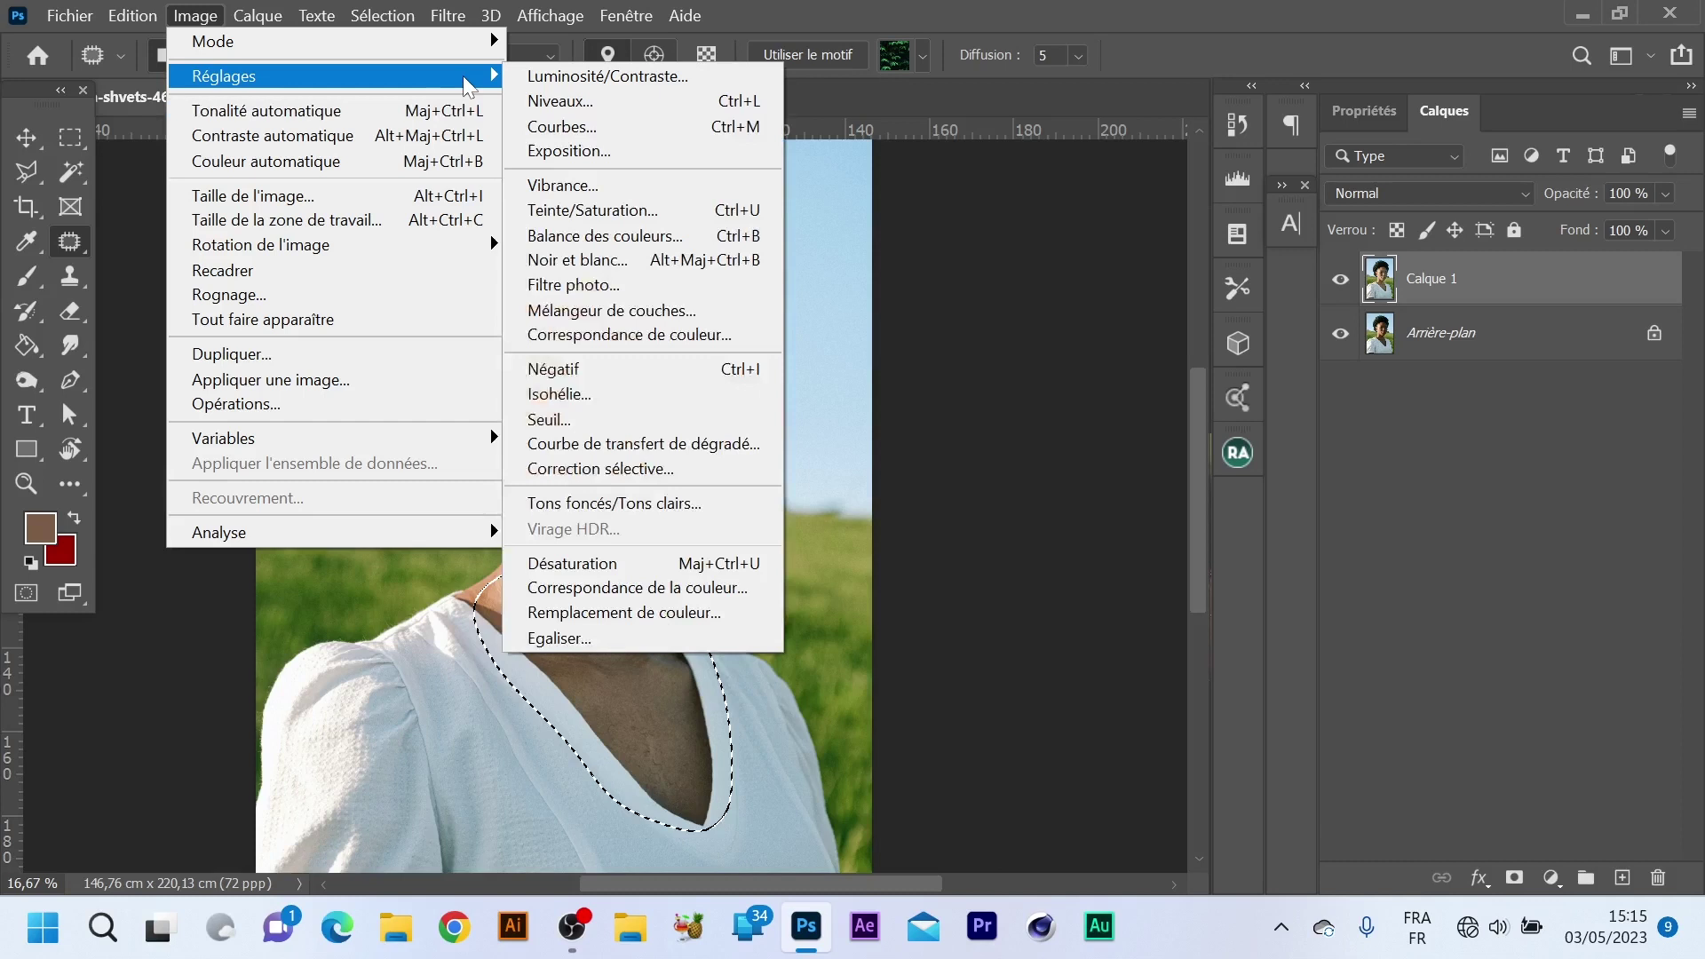
click(640, 135)
drag(784, 85, 1238, 219)
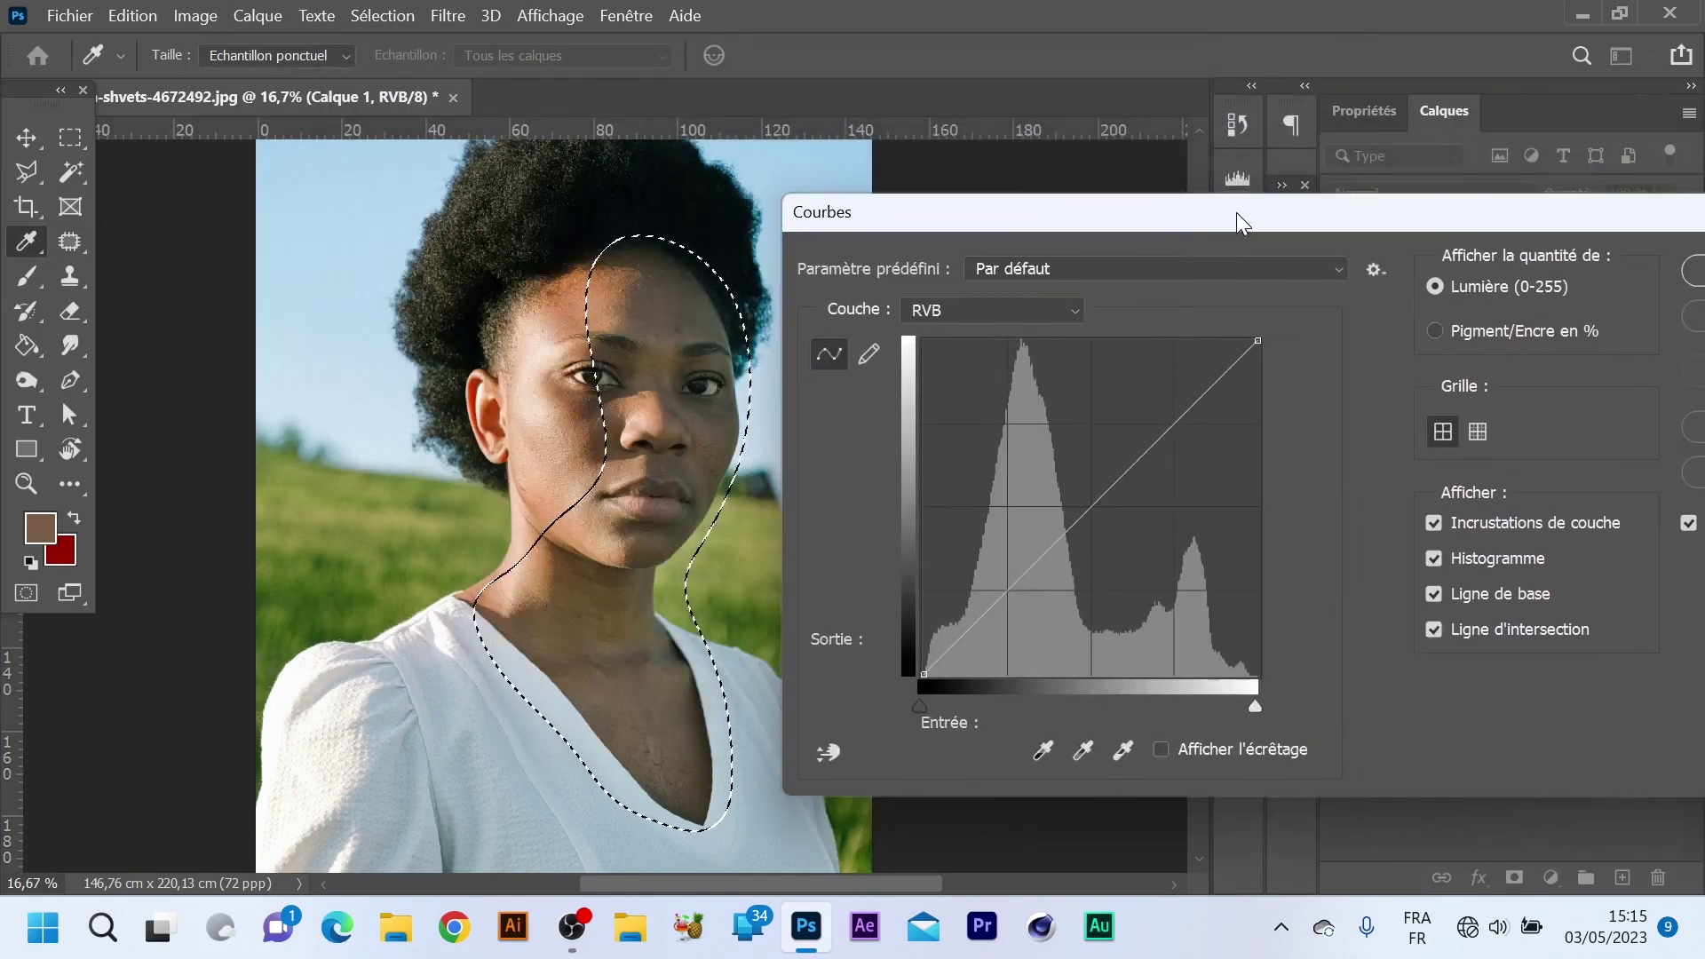
click(1091, 501)
drag(1092, 500, 1086, 498)
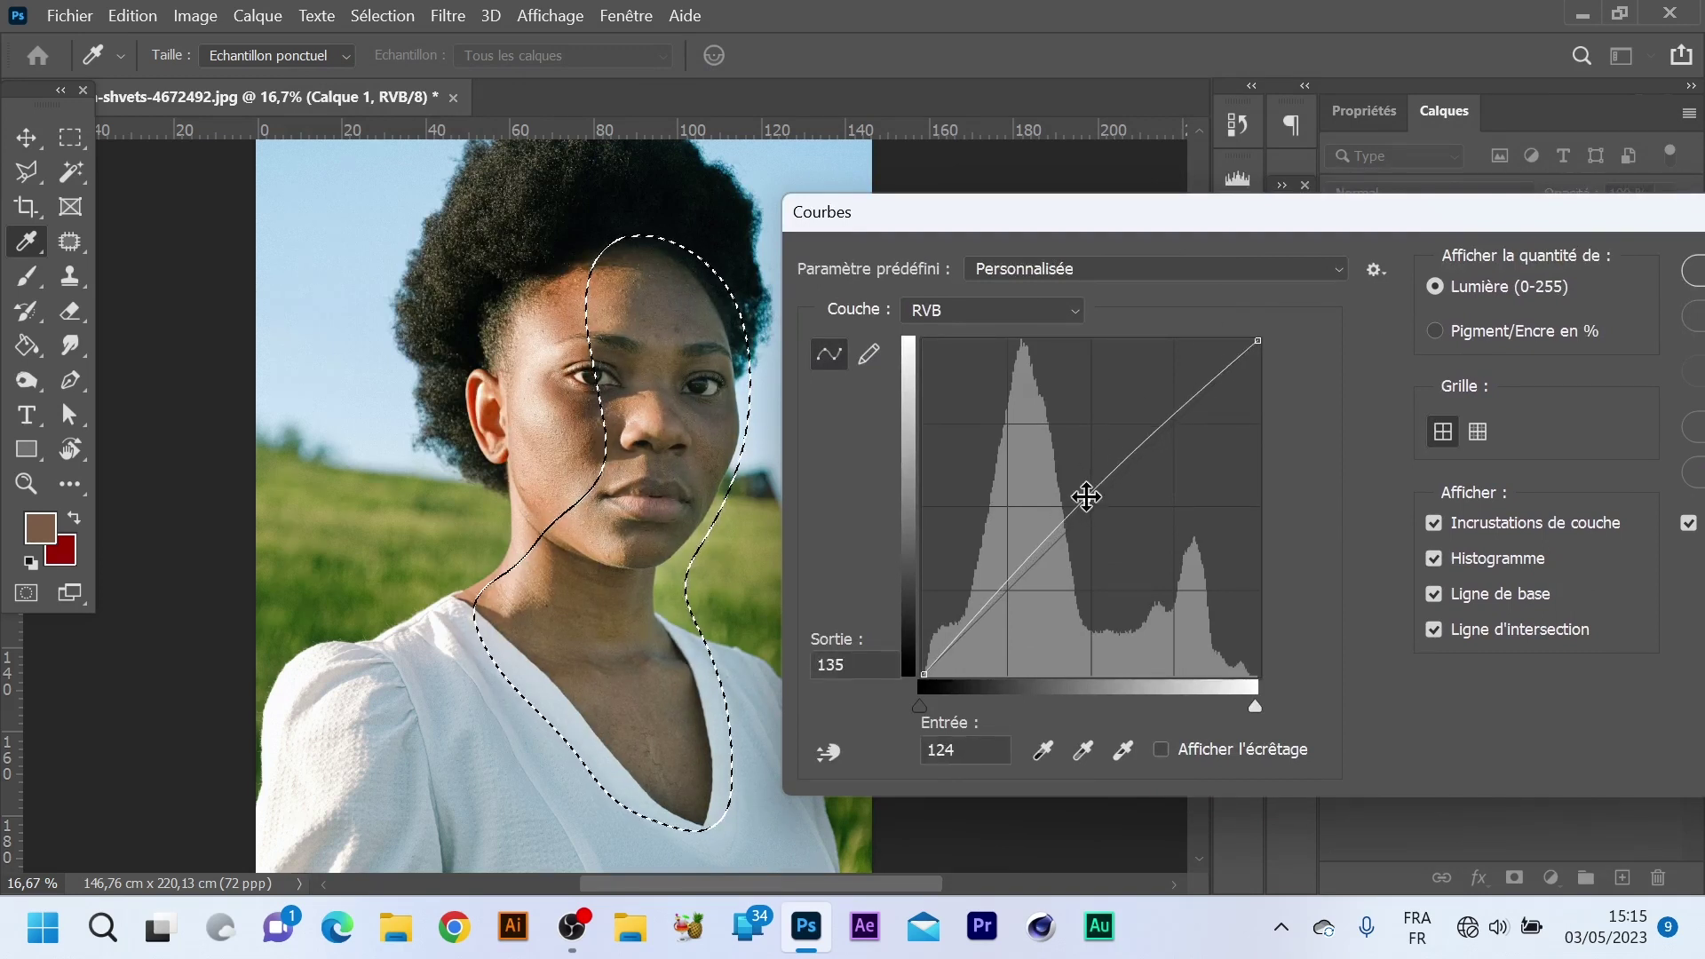
drag(1270, 216, 894, 193)
click(1341, 252)
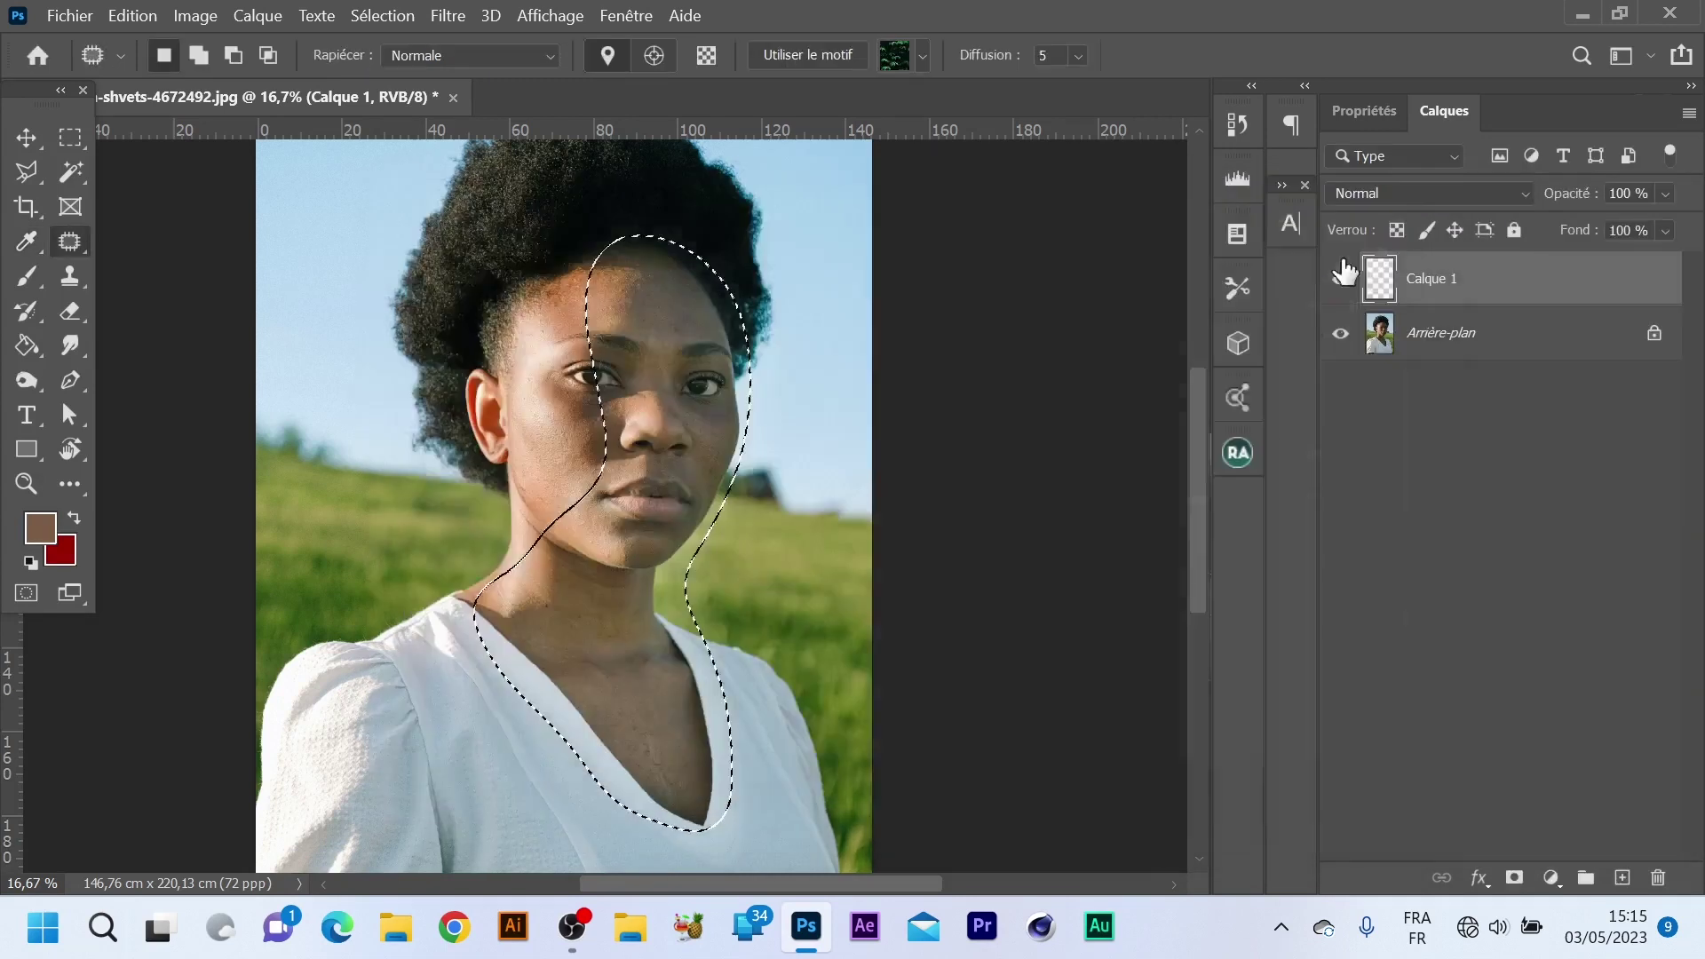
Shift the midtones of the selected skin area towards red with Color Balance.
click(184, 23)
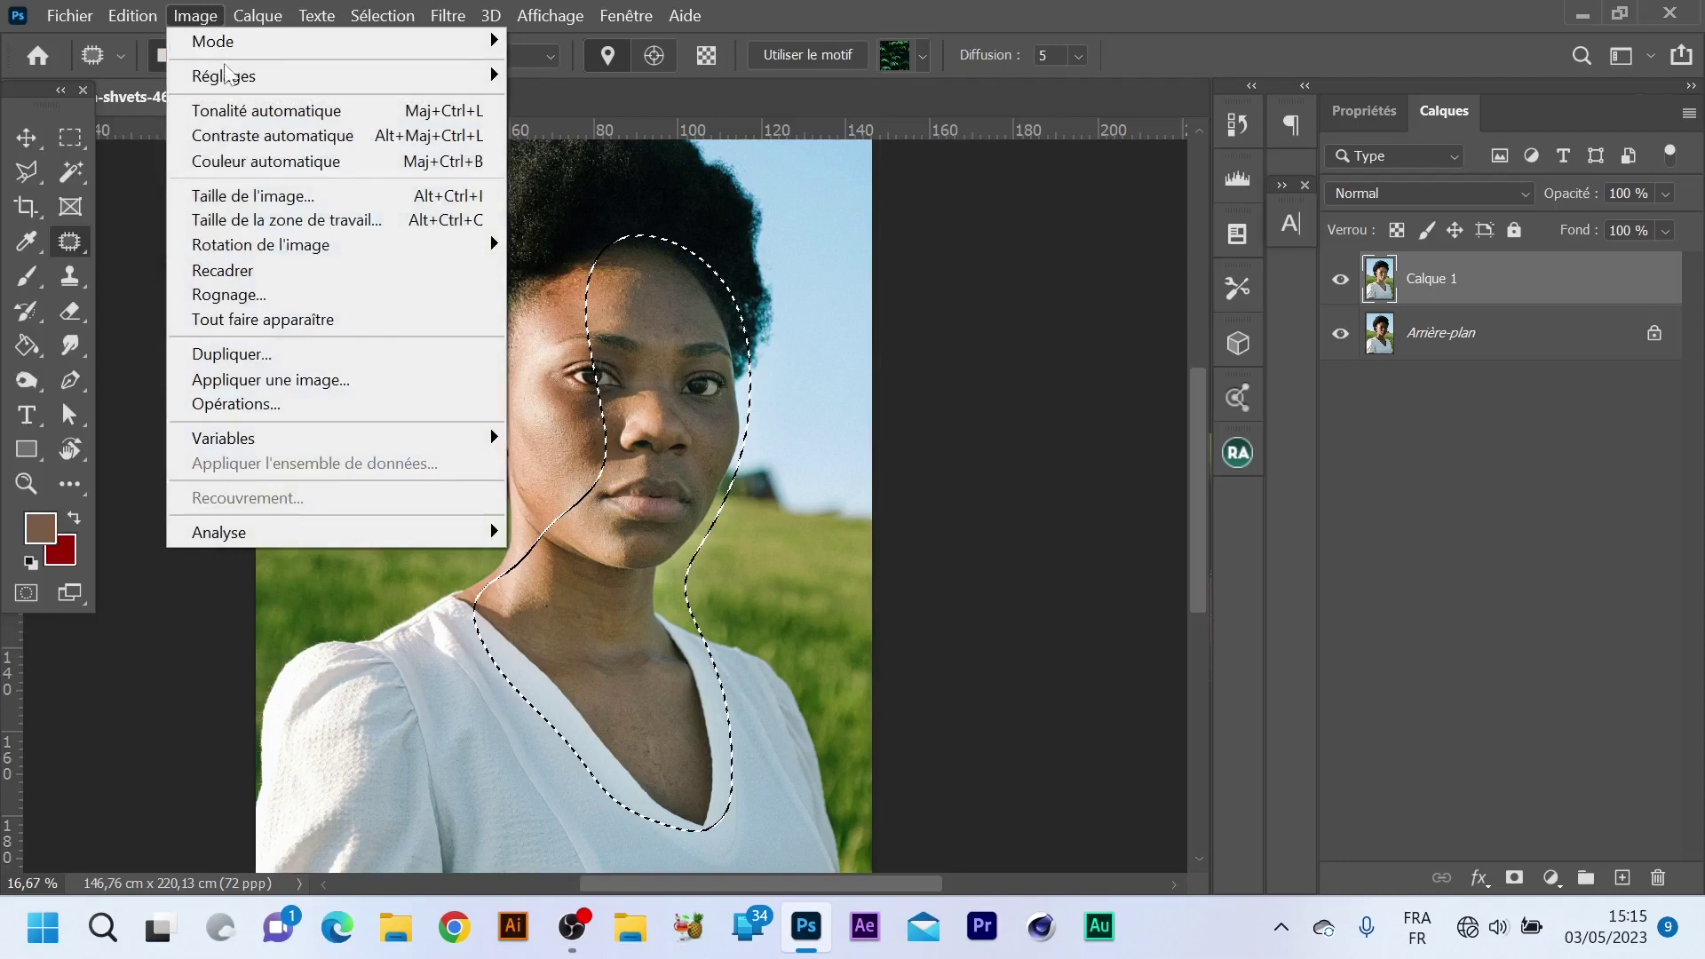
mouse_move(228, 80)
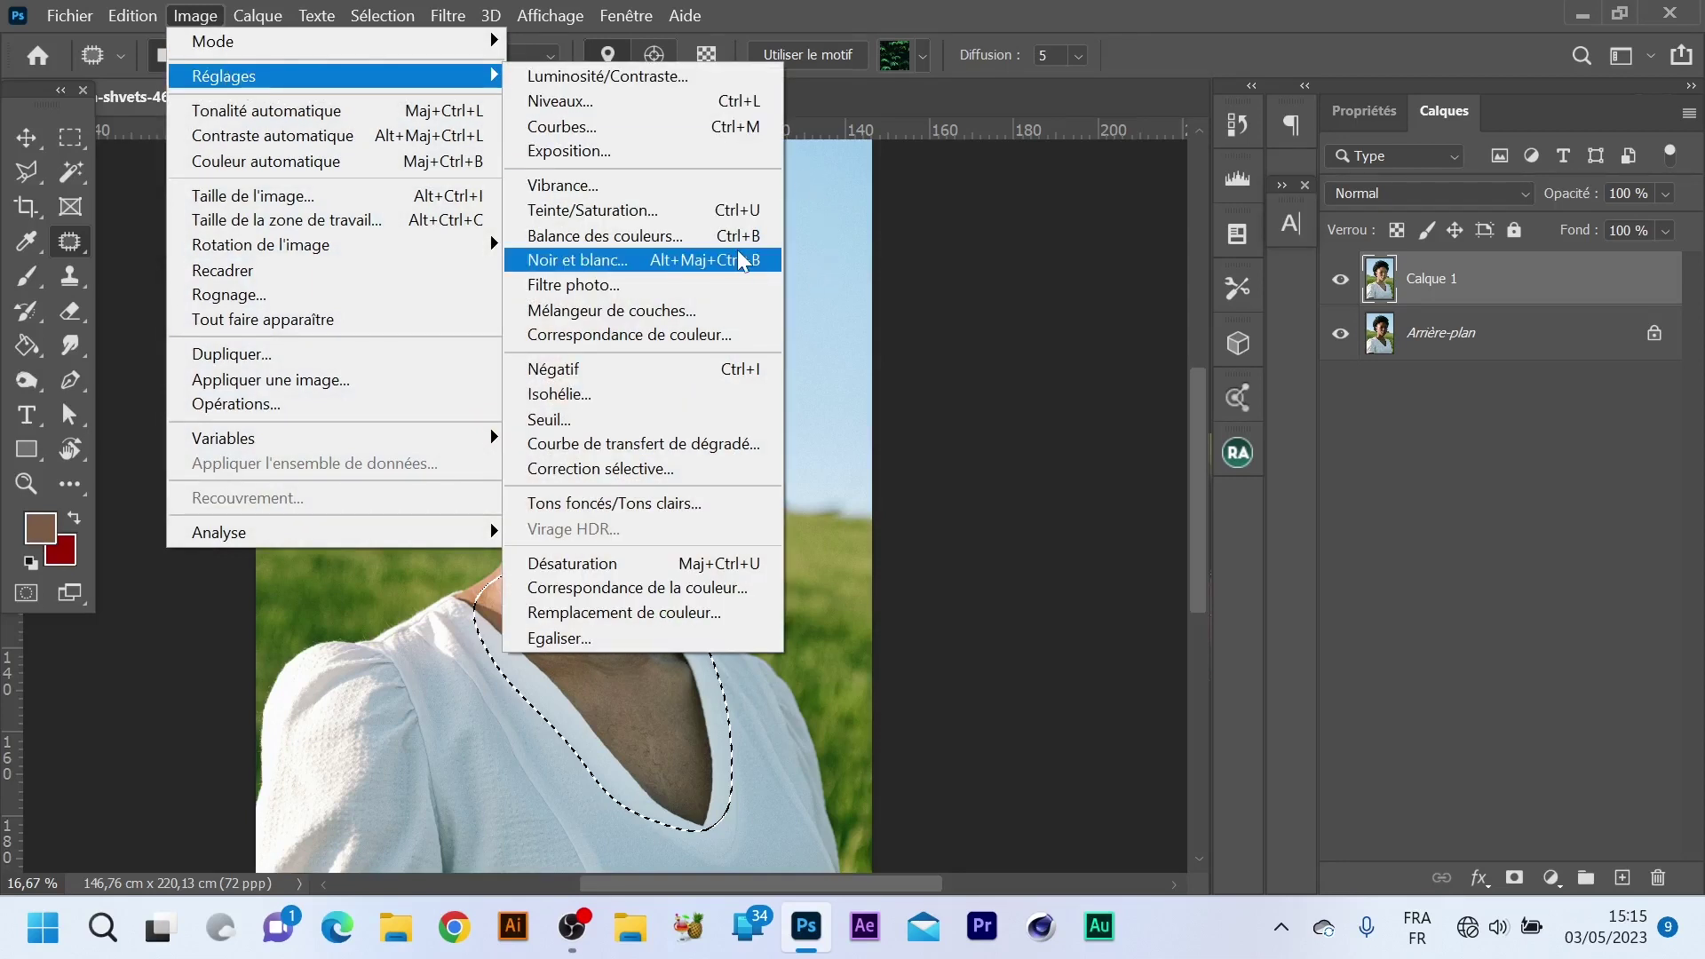
click(742, 248)
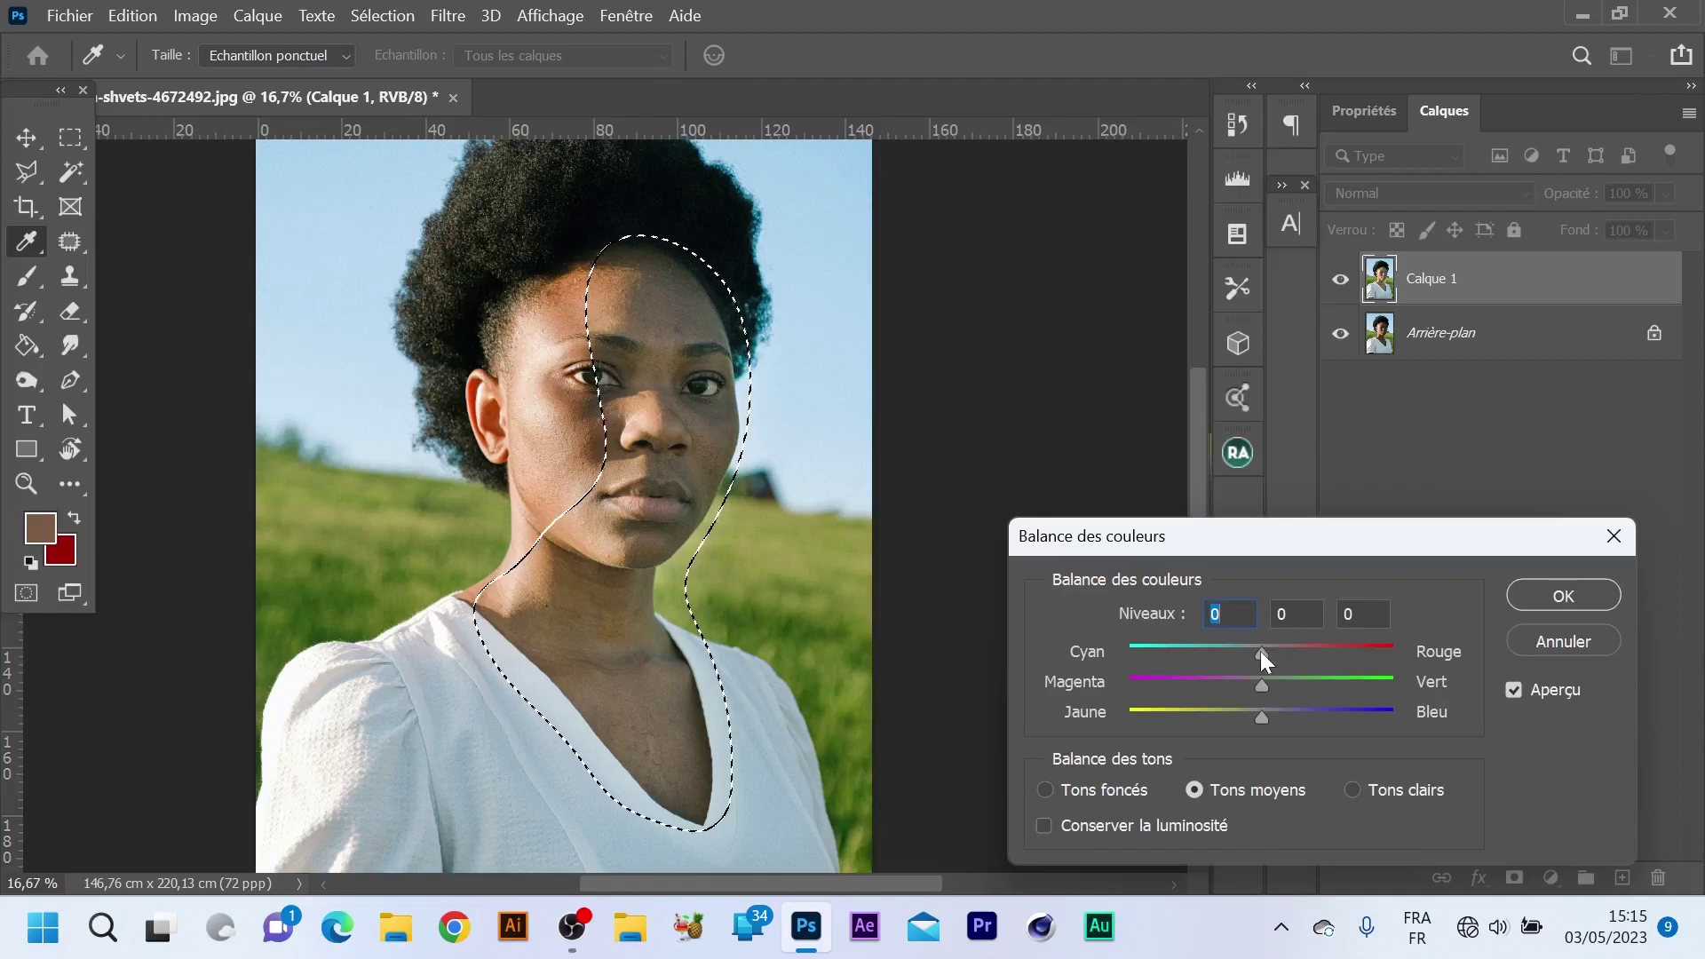
drag(1261, 652, 1186, 607)
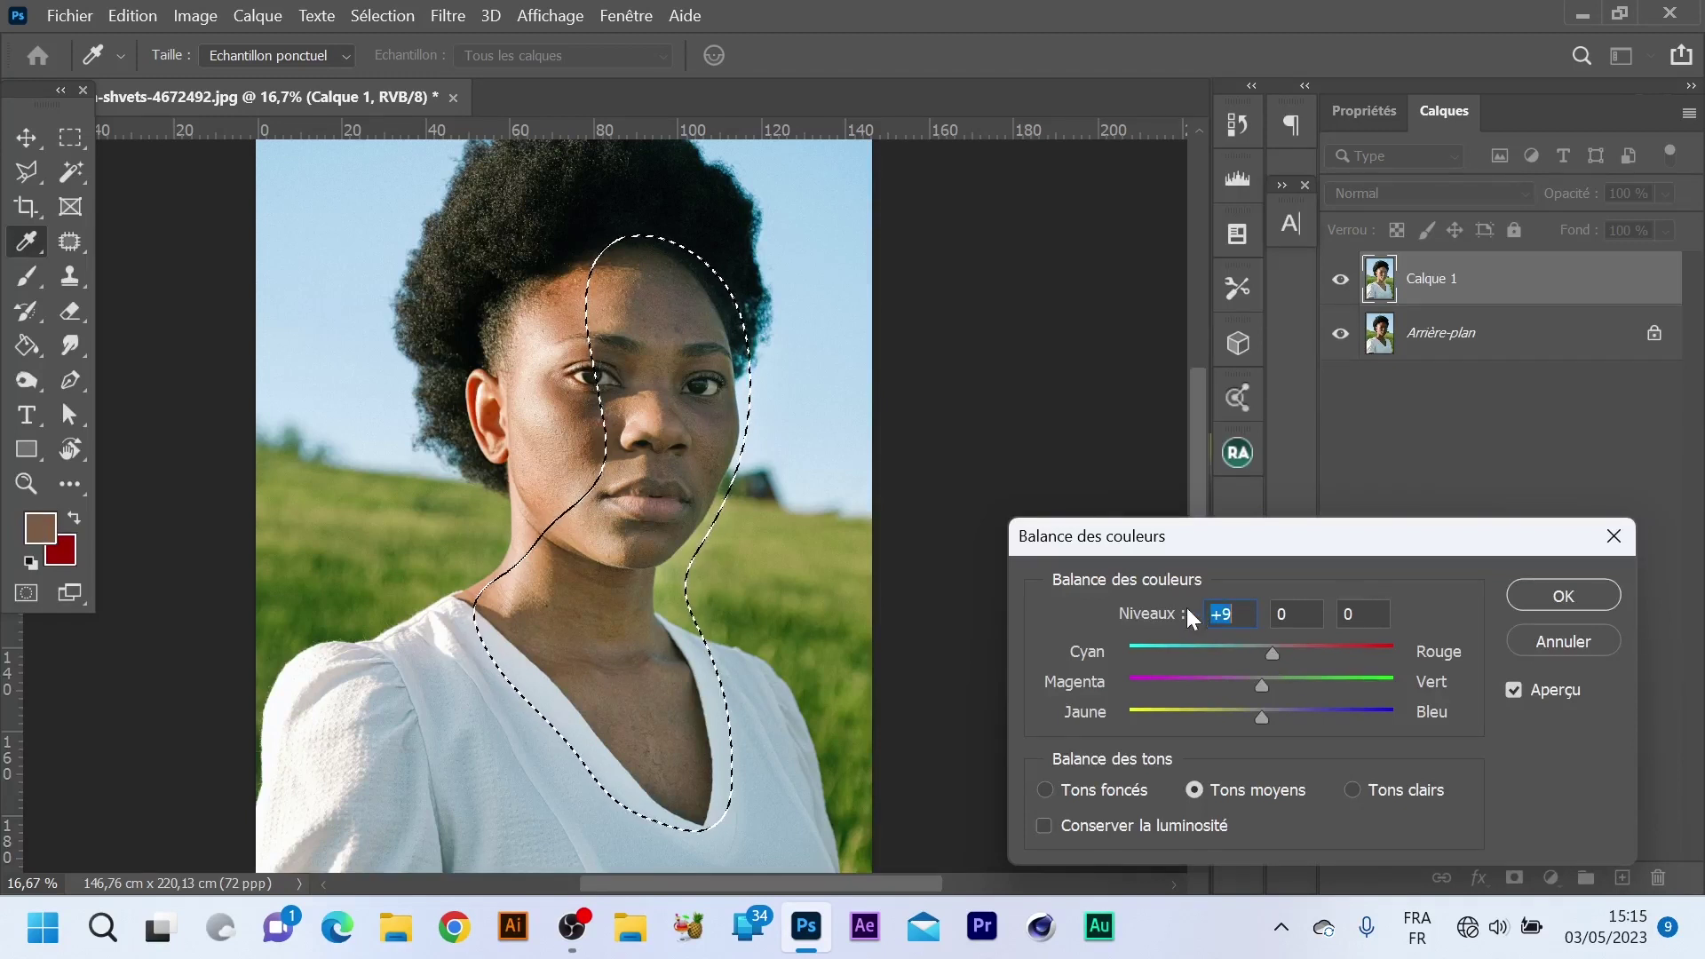
text(12)
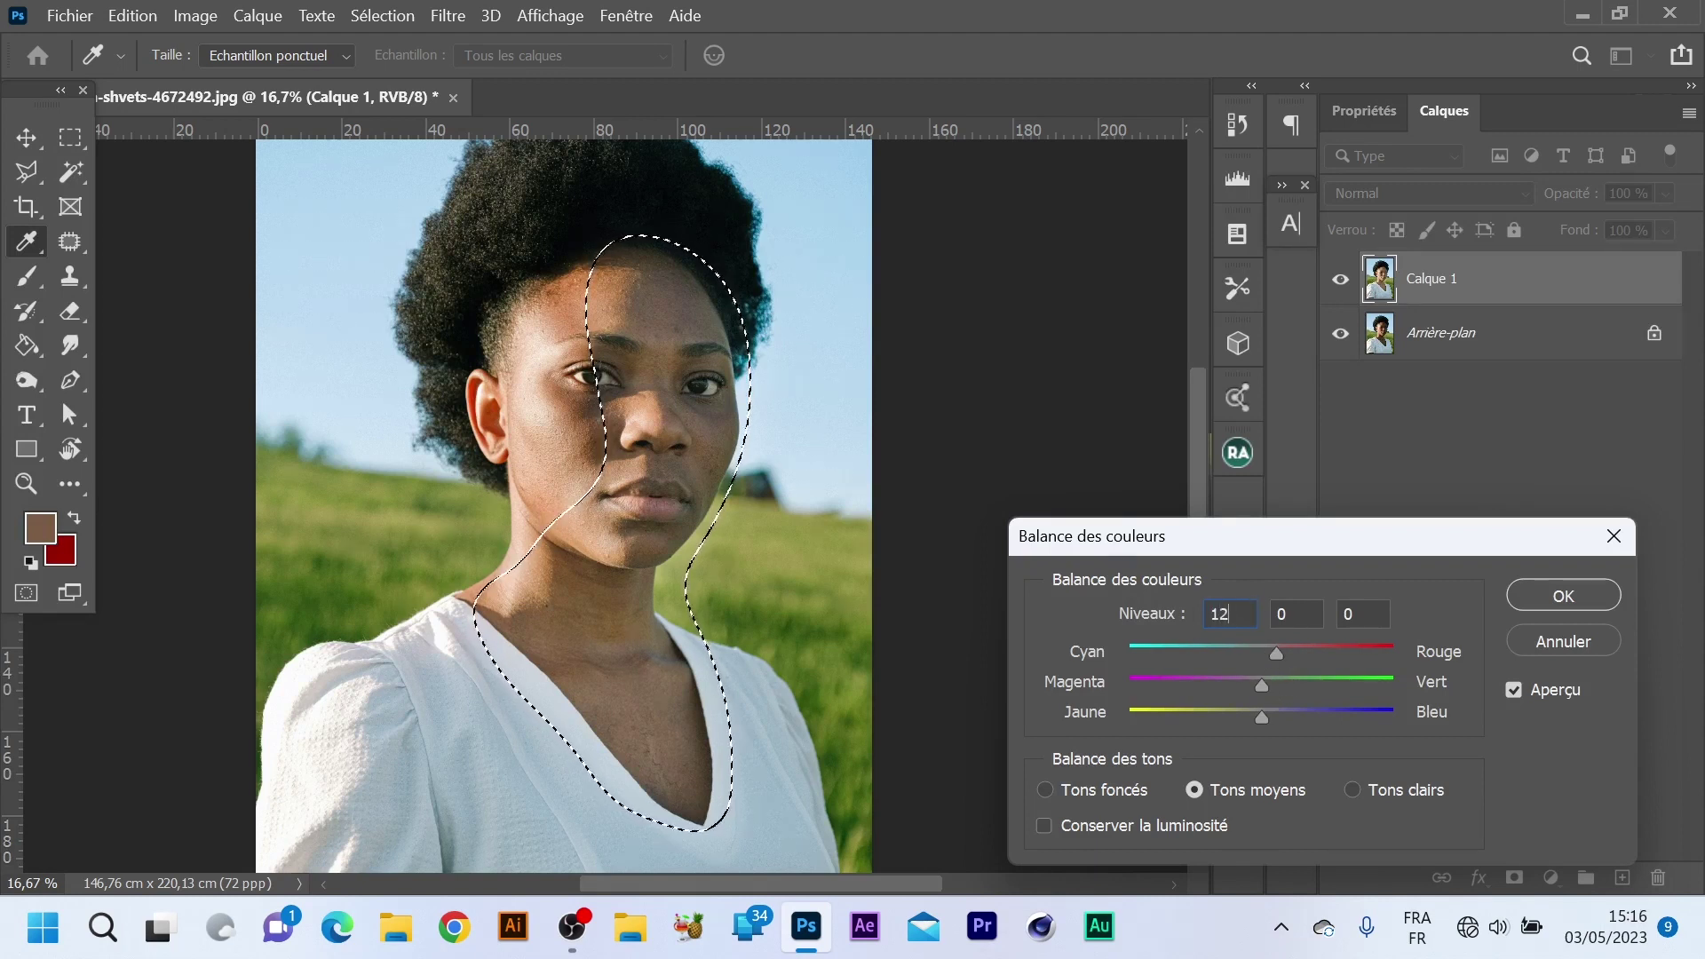
drag(1277, 655, 1287, 653)
click(1579, 582)
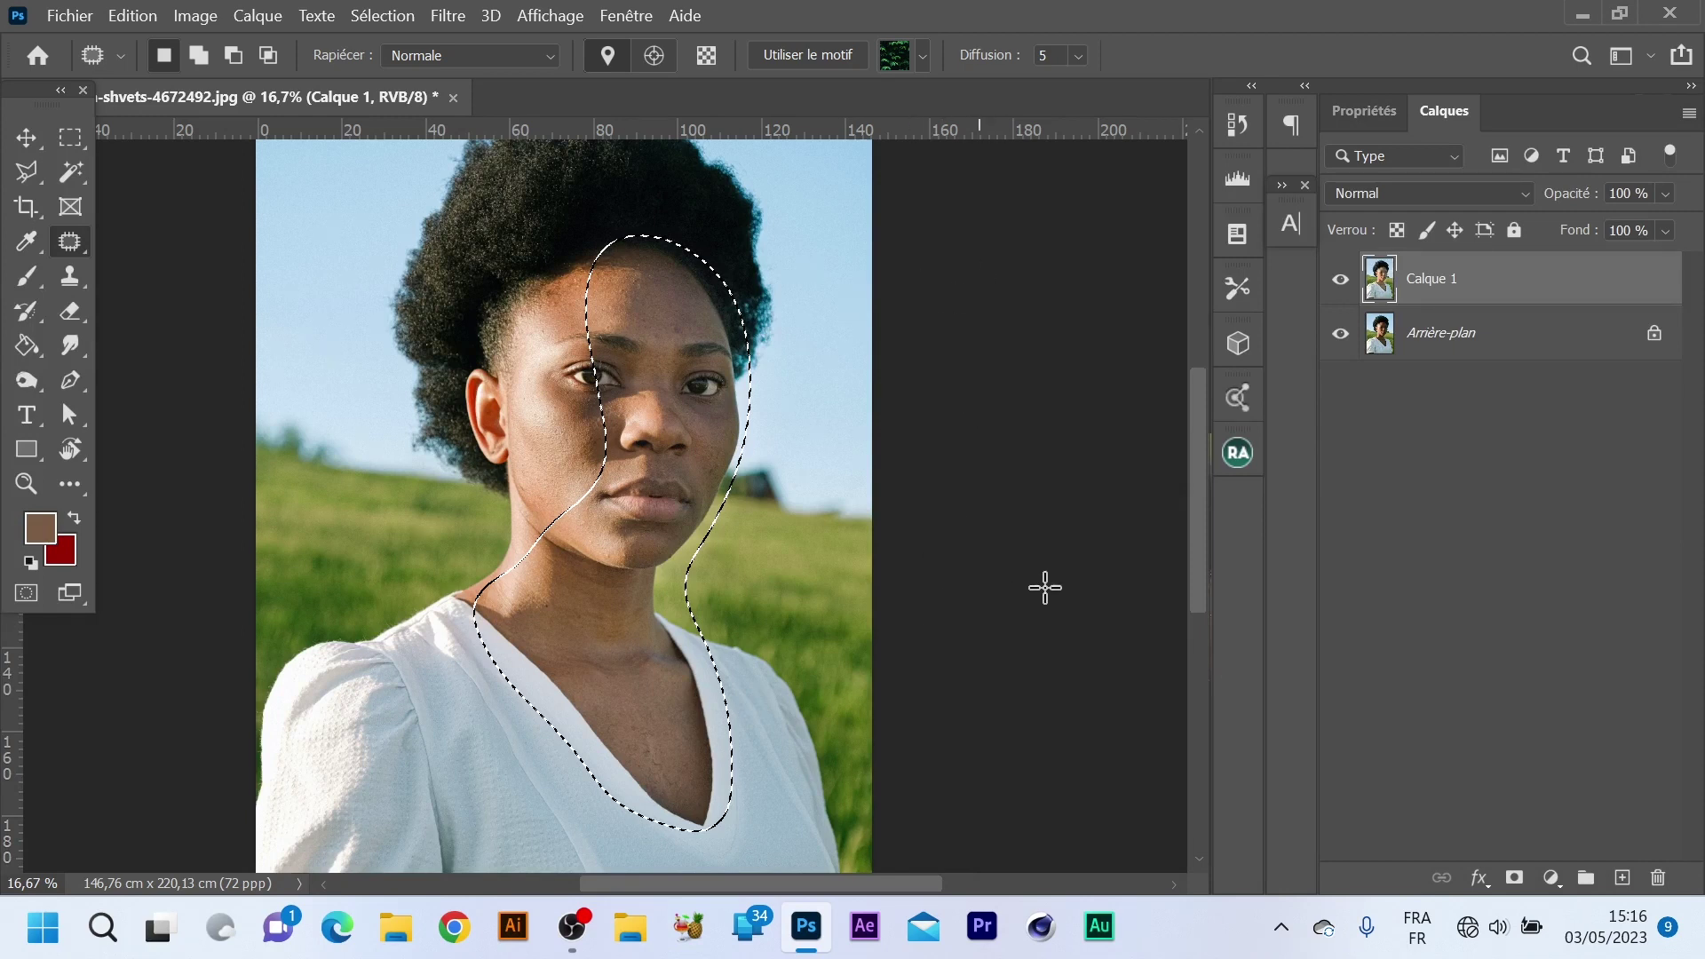
scroll(1033, 577, down, 2)
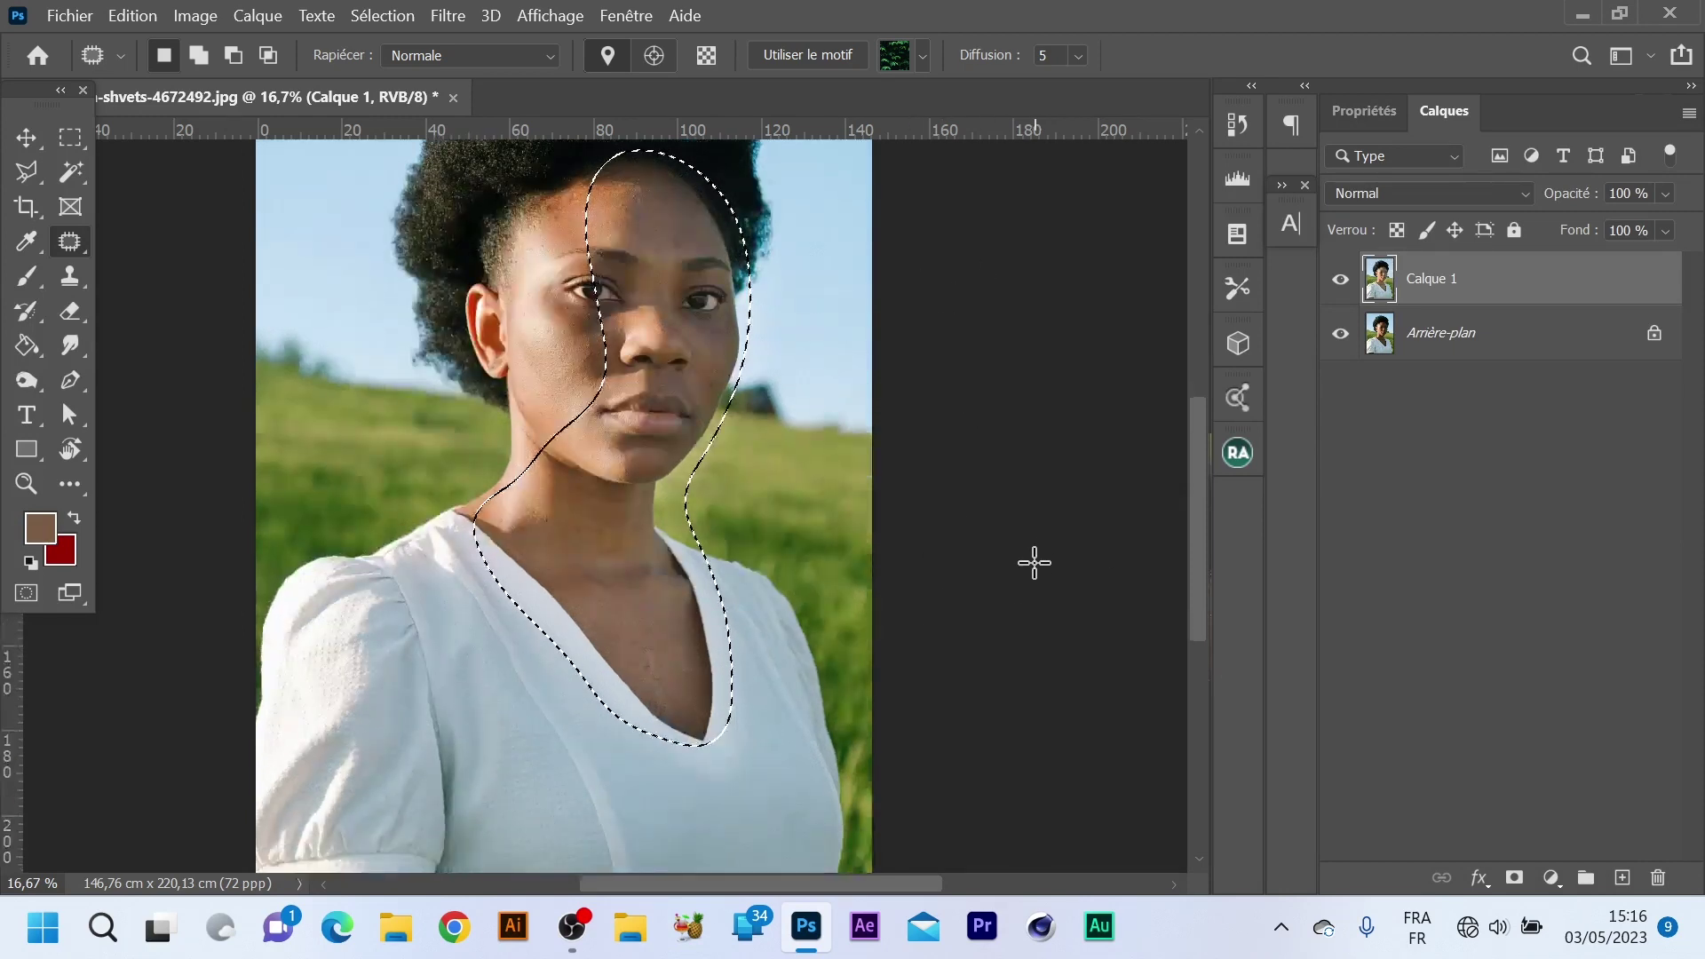
Deselect the feathered area and toggle Calque 1's visibility to compare the correction with the original photo.
key(ctrl+d)
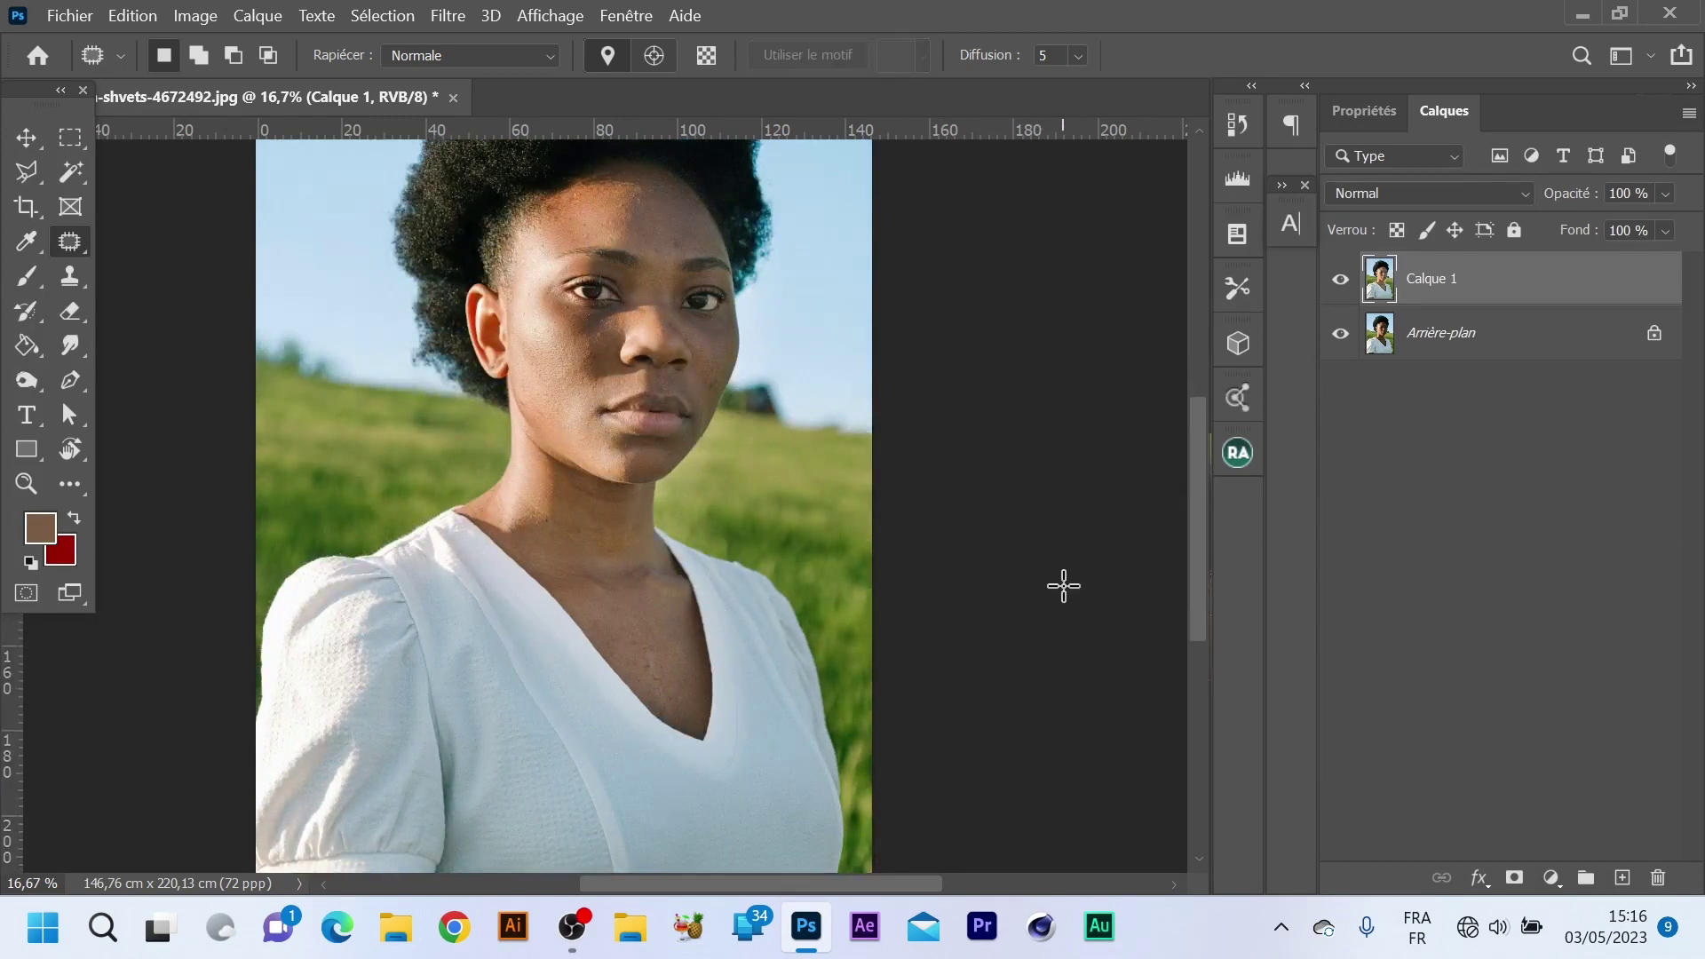
scroll(1057, 609, down, 2)
scroll(1024, 567, up, 4)
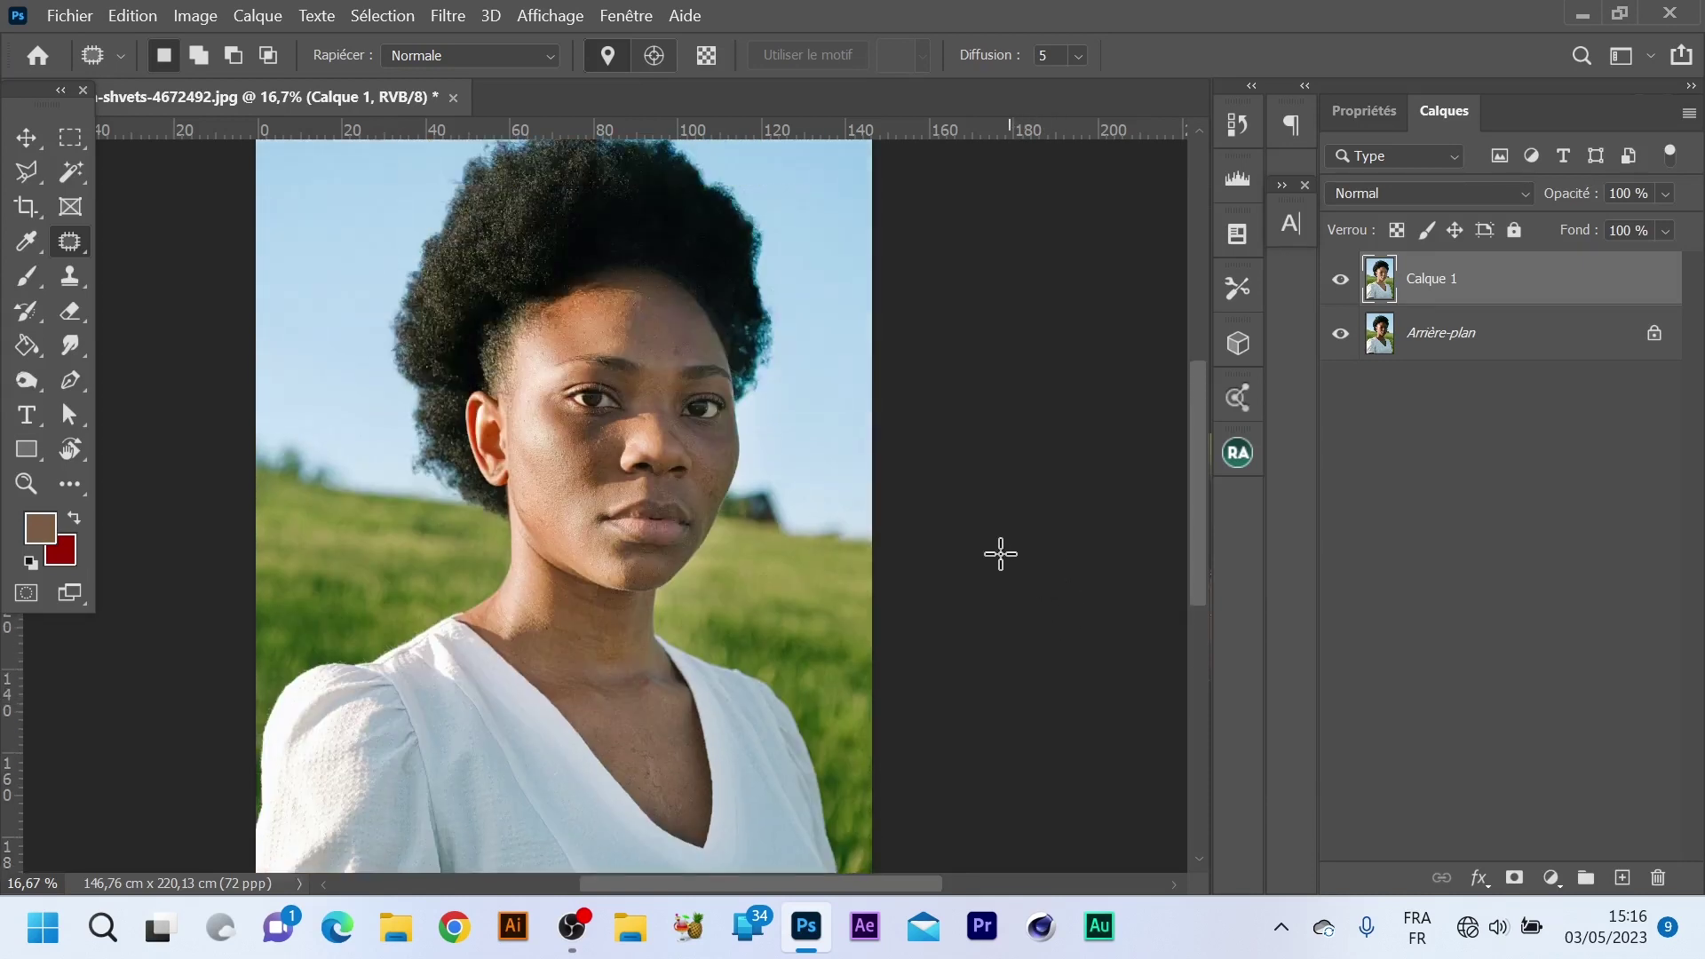
click(1347, 285)
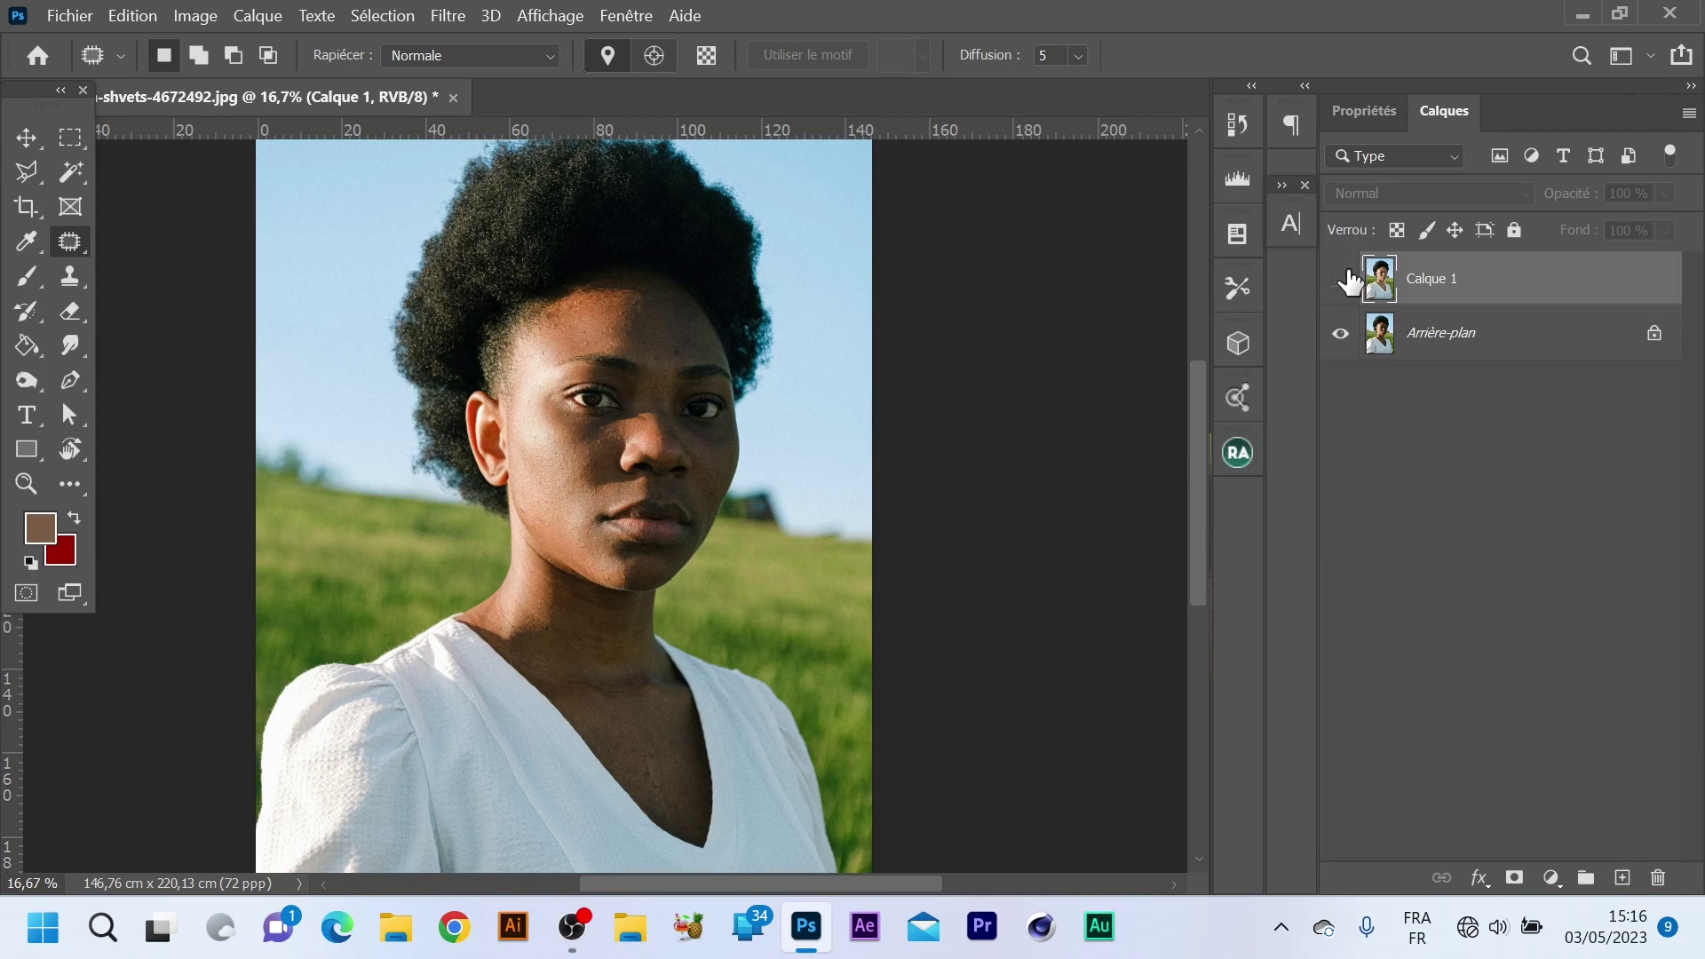
click(1341, 280)
Brighten the whole of Calque 1 with Levels, using a midtone input of about 1,08 and a white input of 240.
mouse_move(1192, 430)
mouse_down()
mouse_move(1194, 550)
mouse_move(1211, 454)
mouse_up()
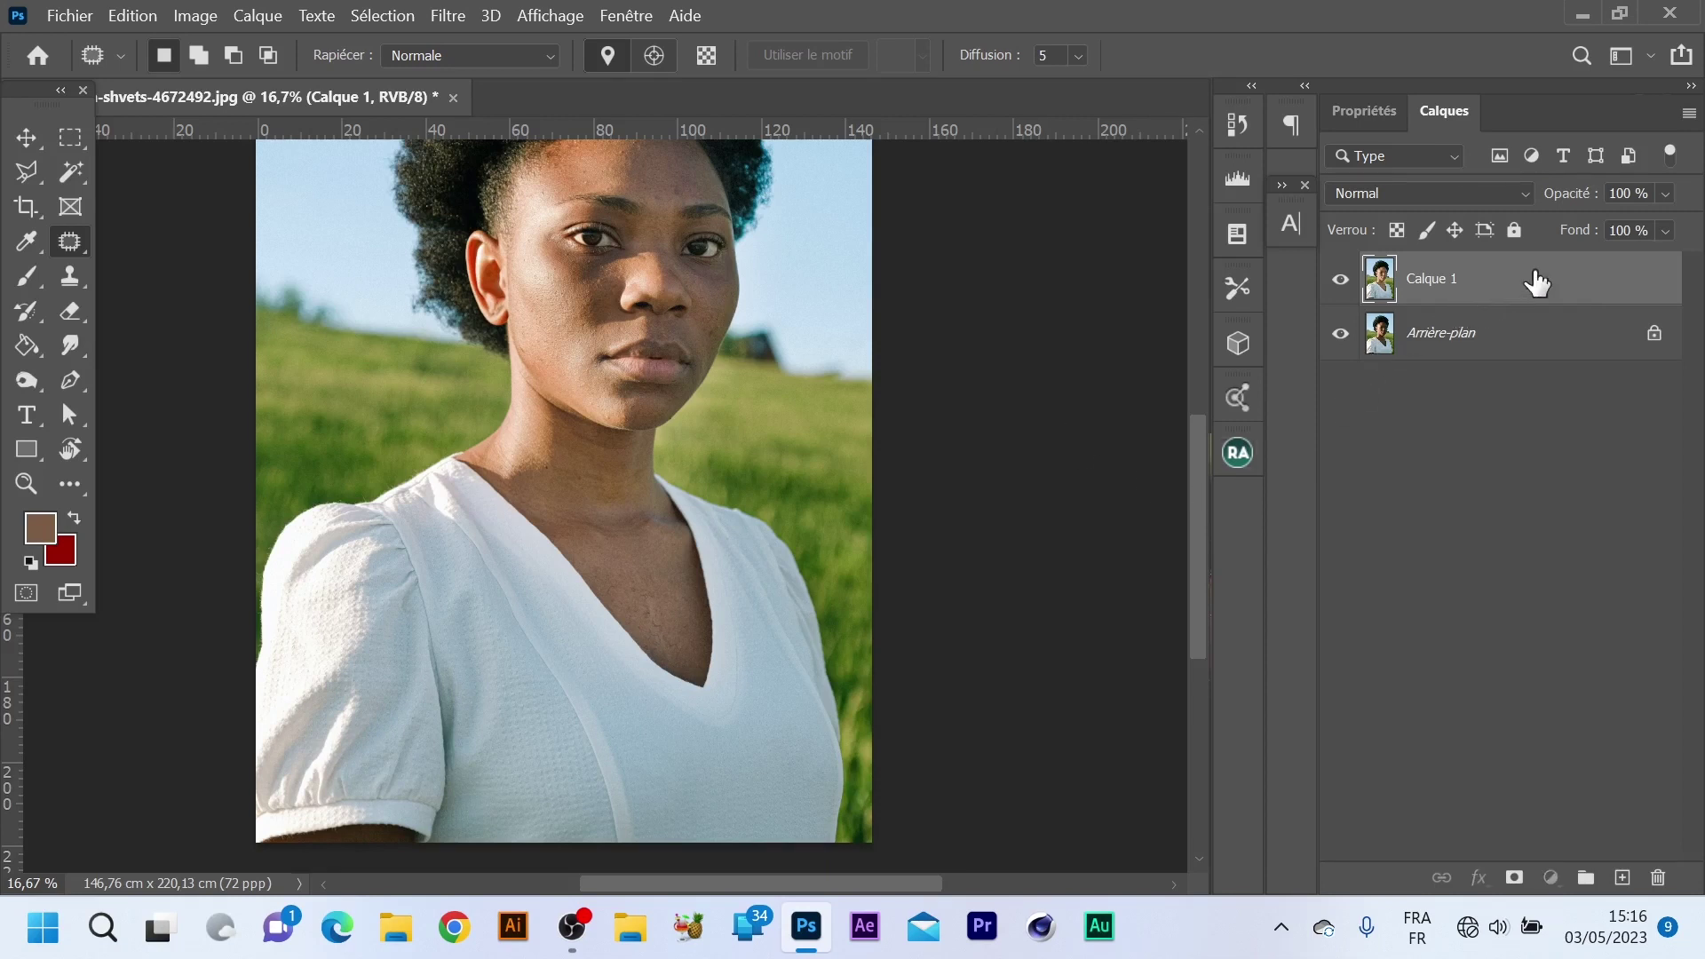
key(ctrl+l)
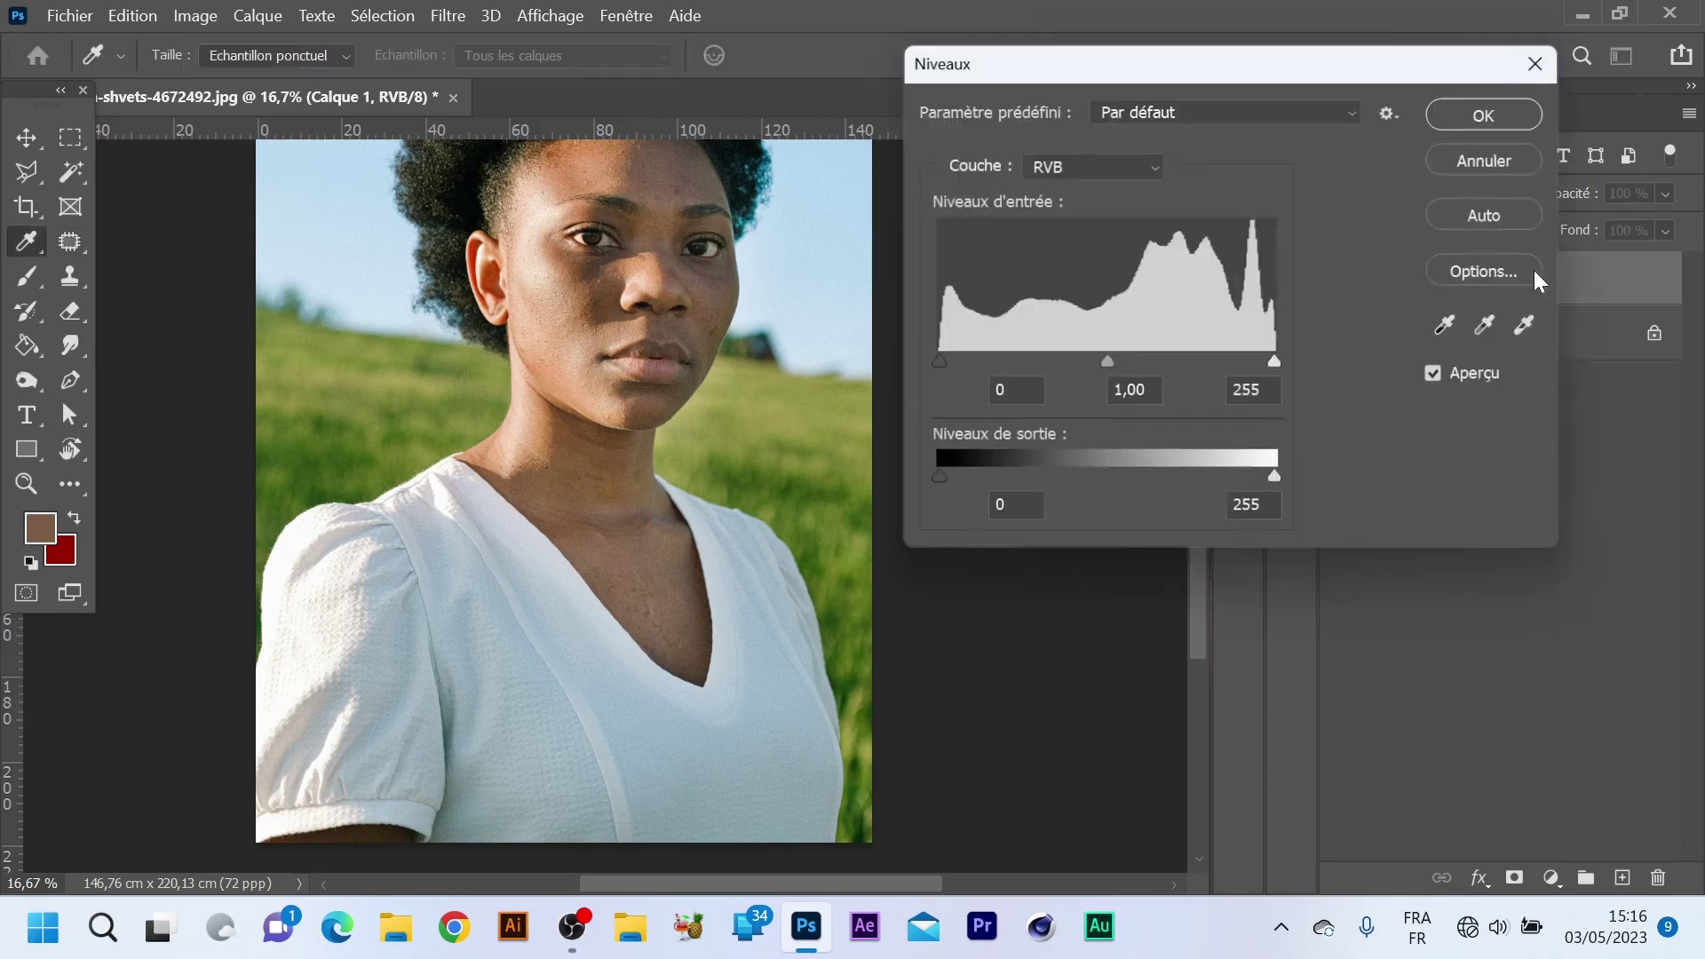
drag(1144, 70, 1230, 139)
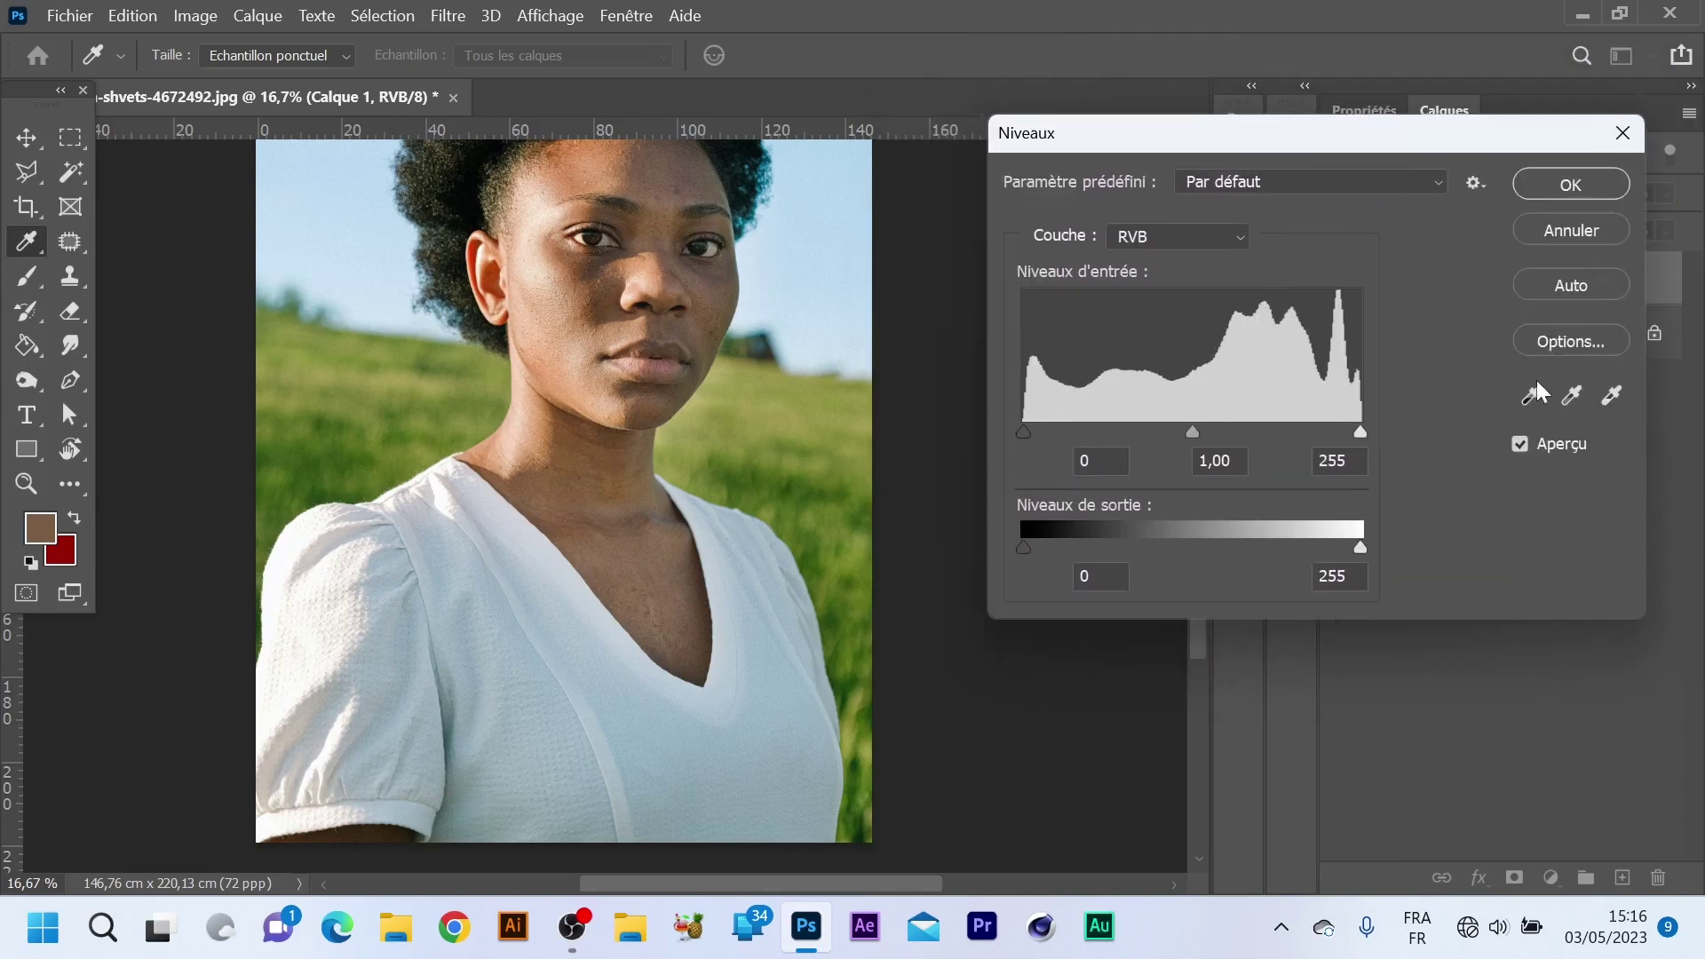
drag(1190, 429, 1178, 430)
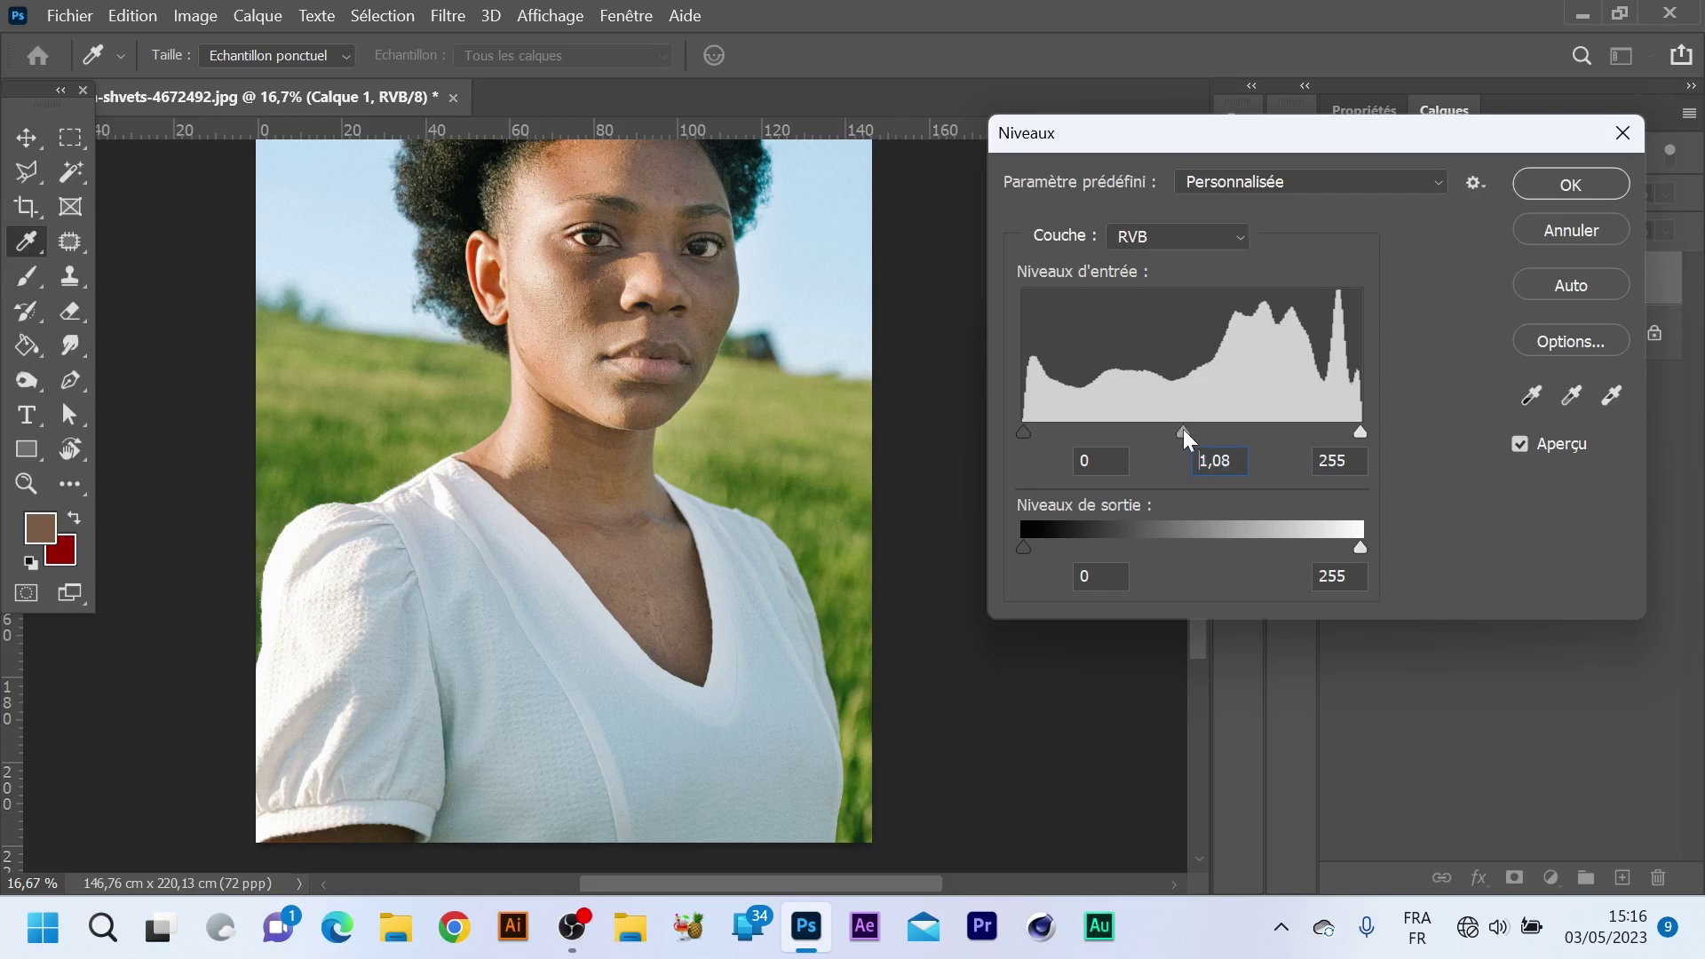
drag(1359, 432, 1341, 432)
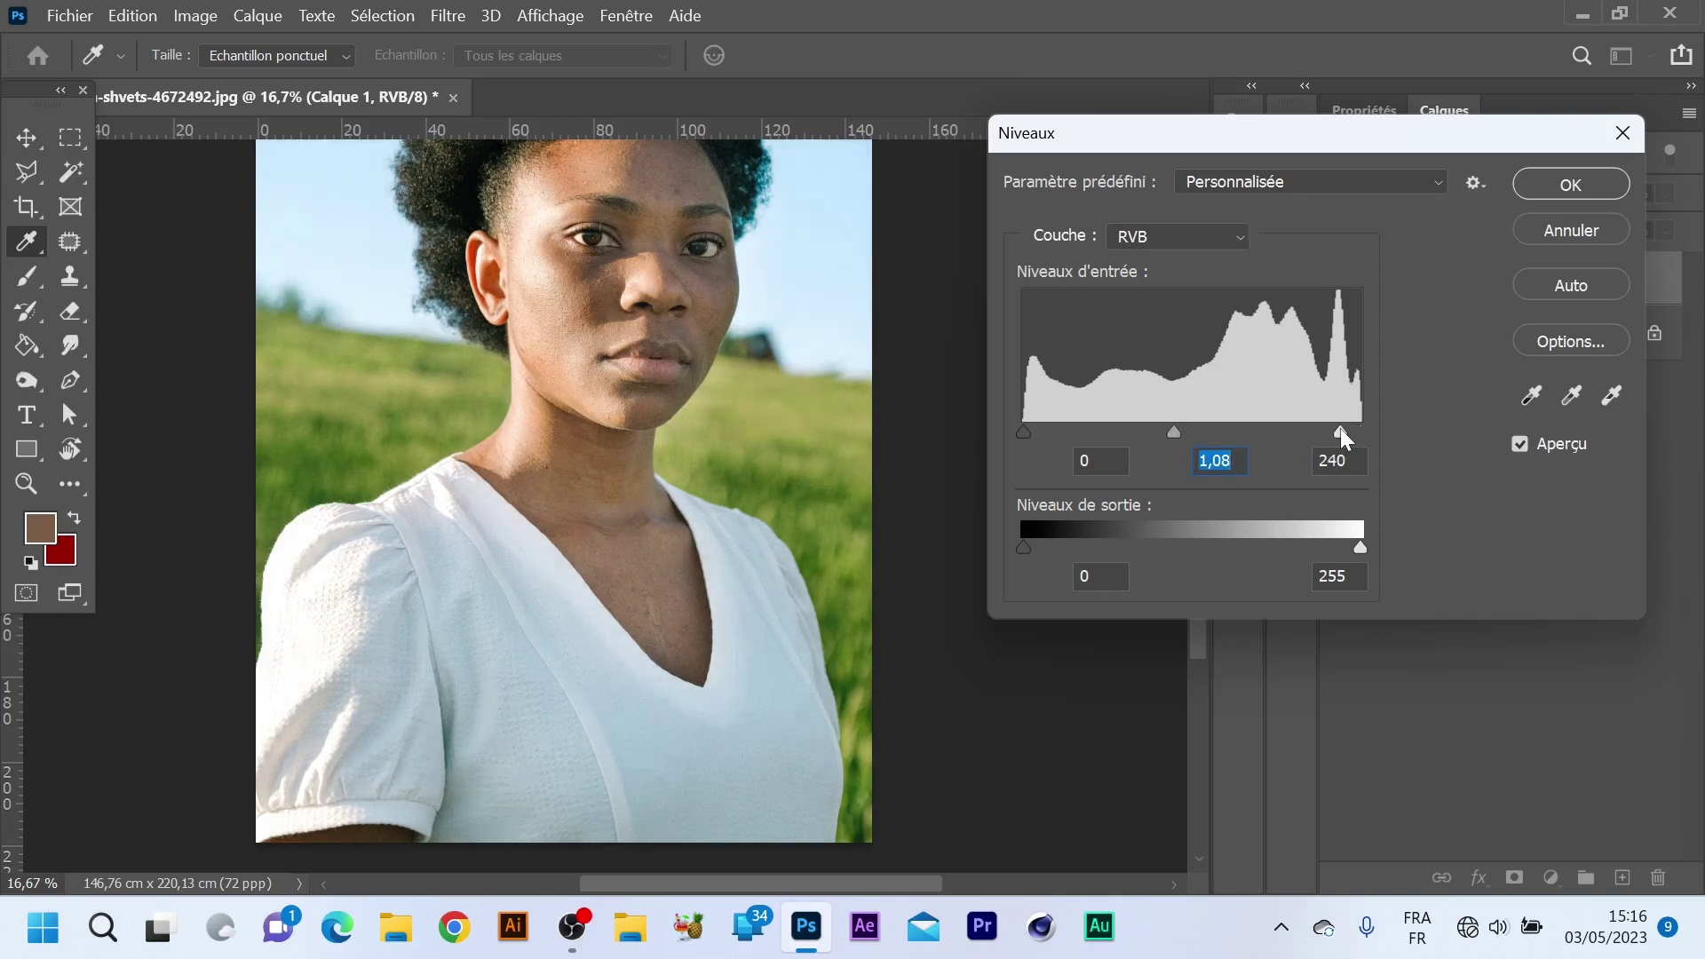
click(1340, 431)
drag(1171, 431, 1174, 434)
click(1174, 432)
drag(1301, 133, 966, 188)
click(1243, 260)
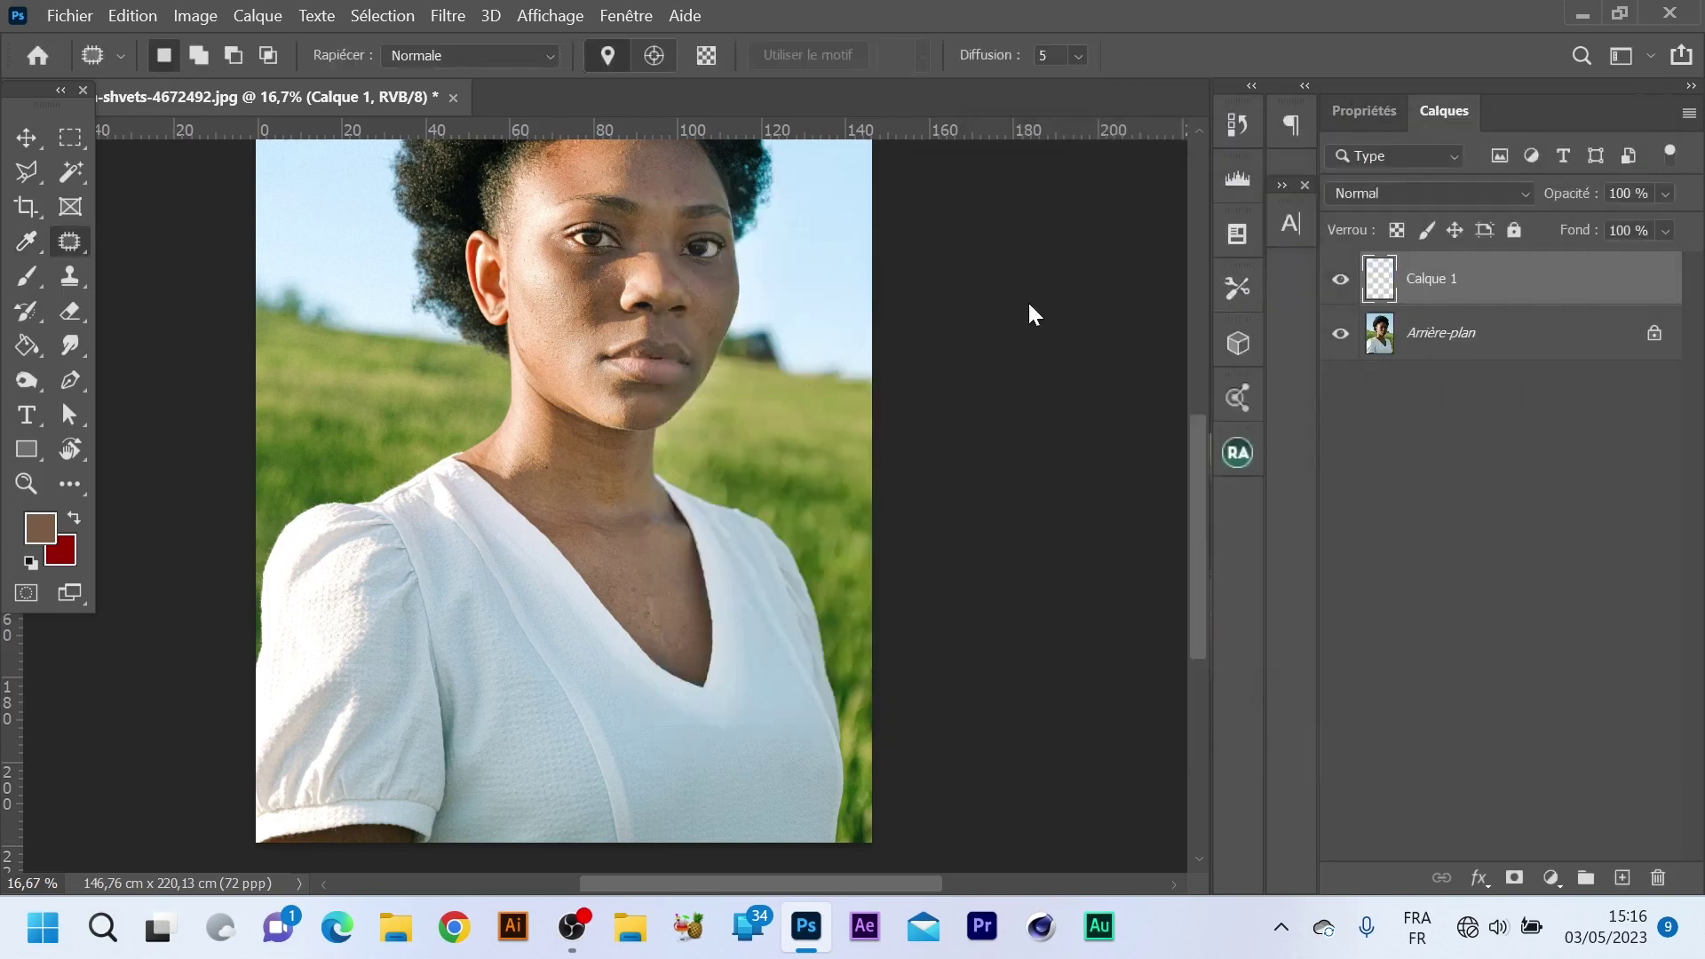
Toggle Calque 1's visibility to compare the brightened face, neck and dress with the background layer.
drag(1196, 460, 1159, 496)
click(1341, 281)
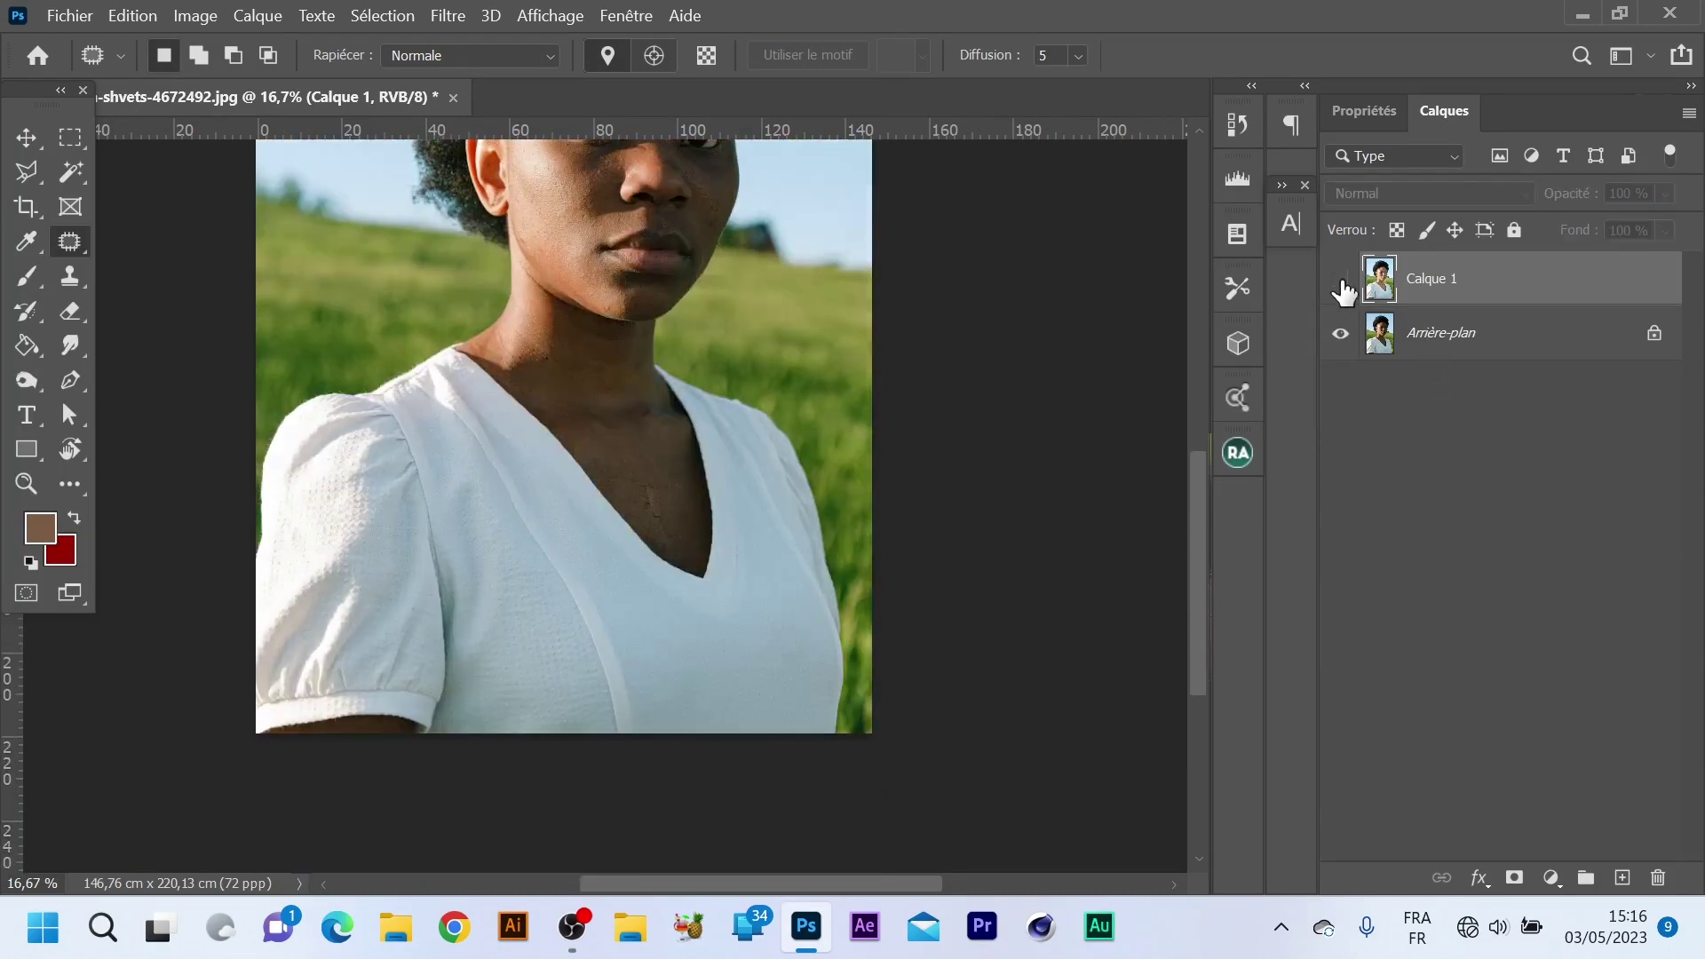
click(1340, 281)
click(1340, 280)
click(1341, 280)
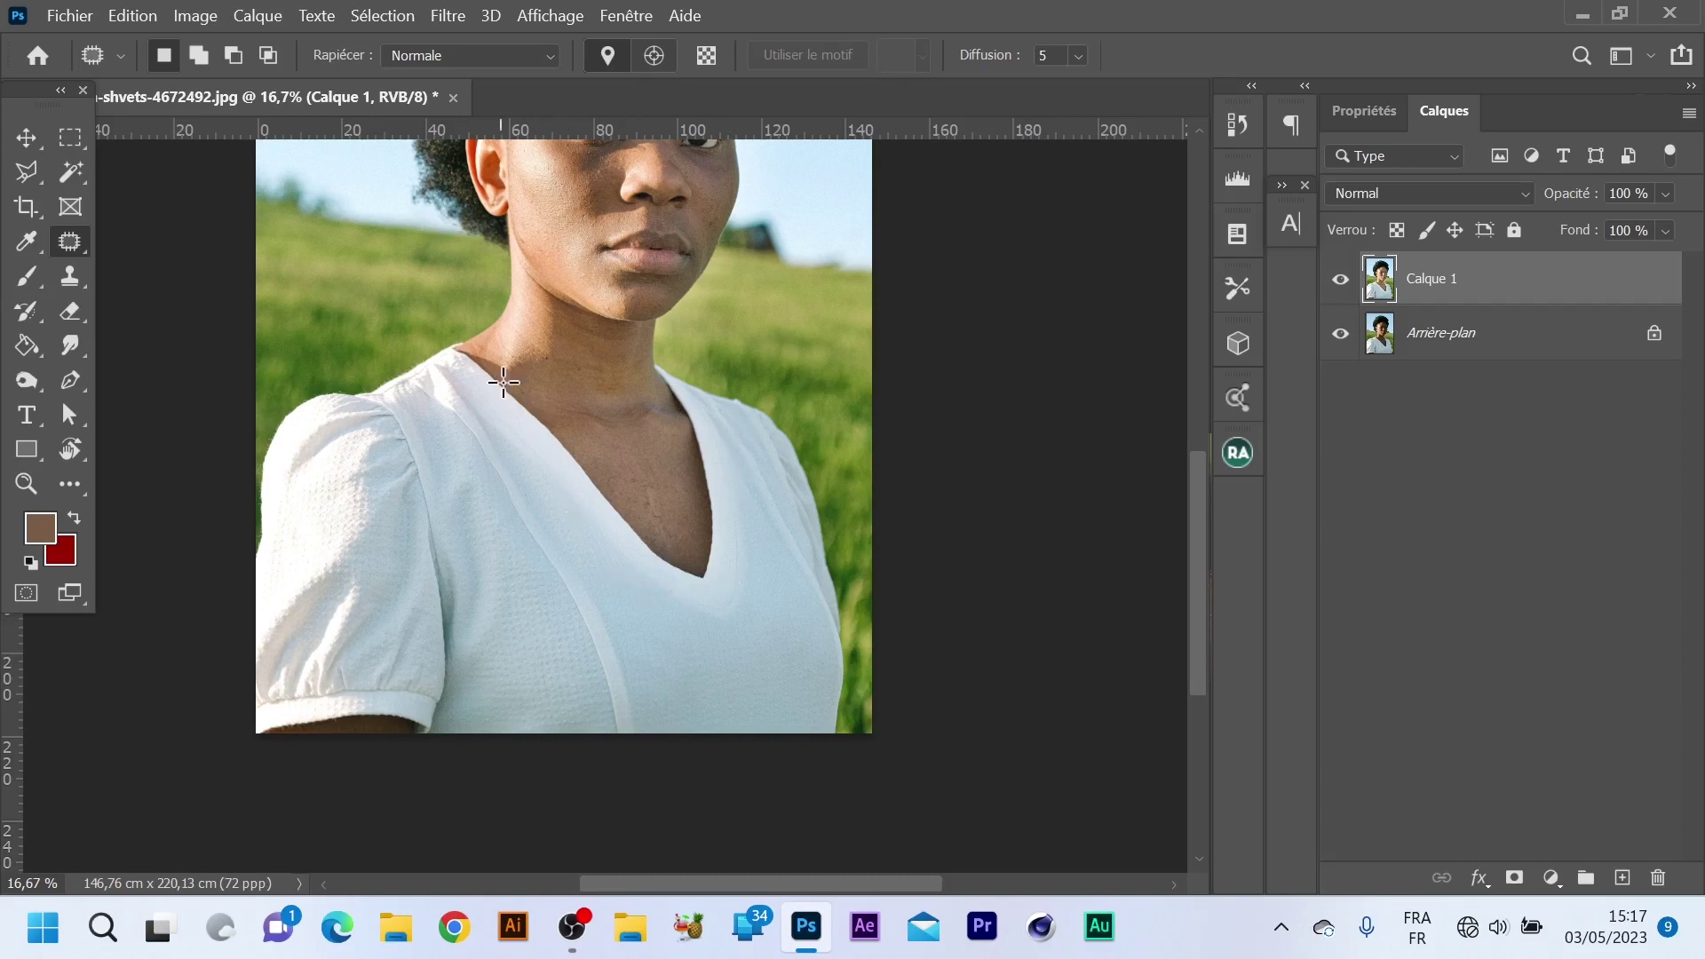
Set up the Spot Healing Brush with a size of 145 px for retouching the face at 50% zoom.
scroll(754, 526, up, 5)
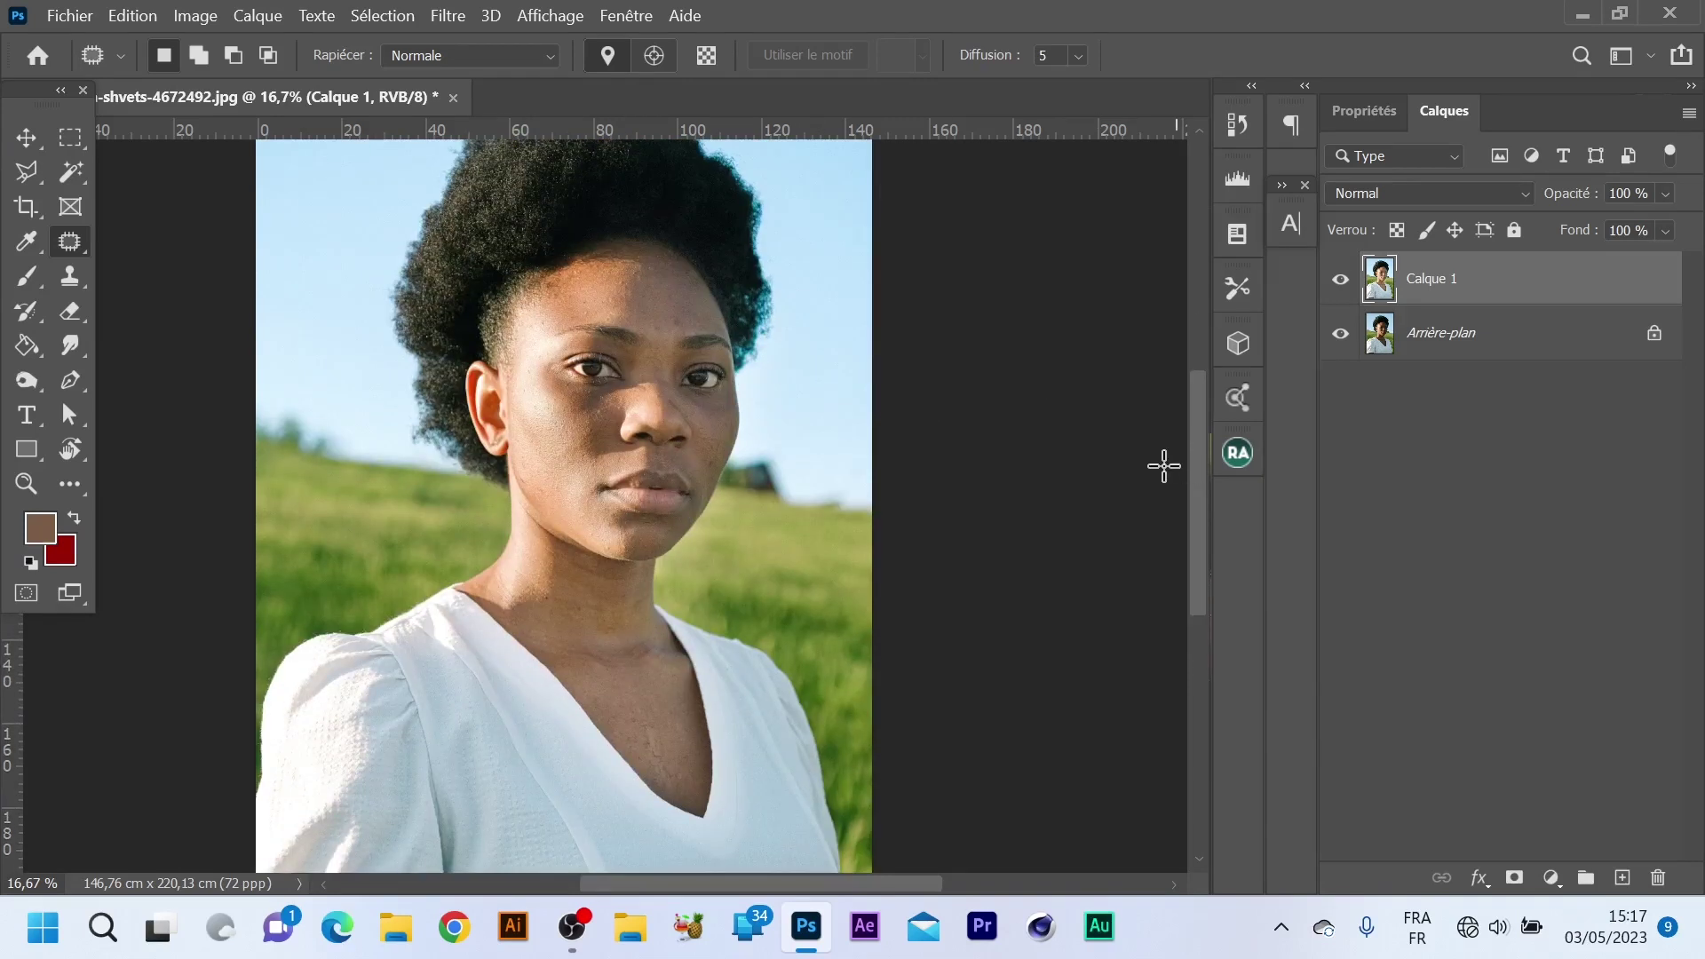
key(ctrl+plus)
key(ctrl+plus)
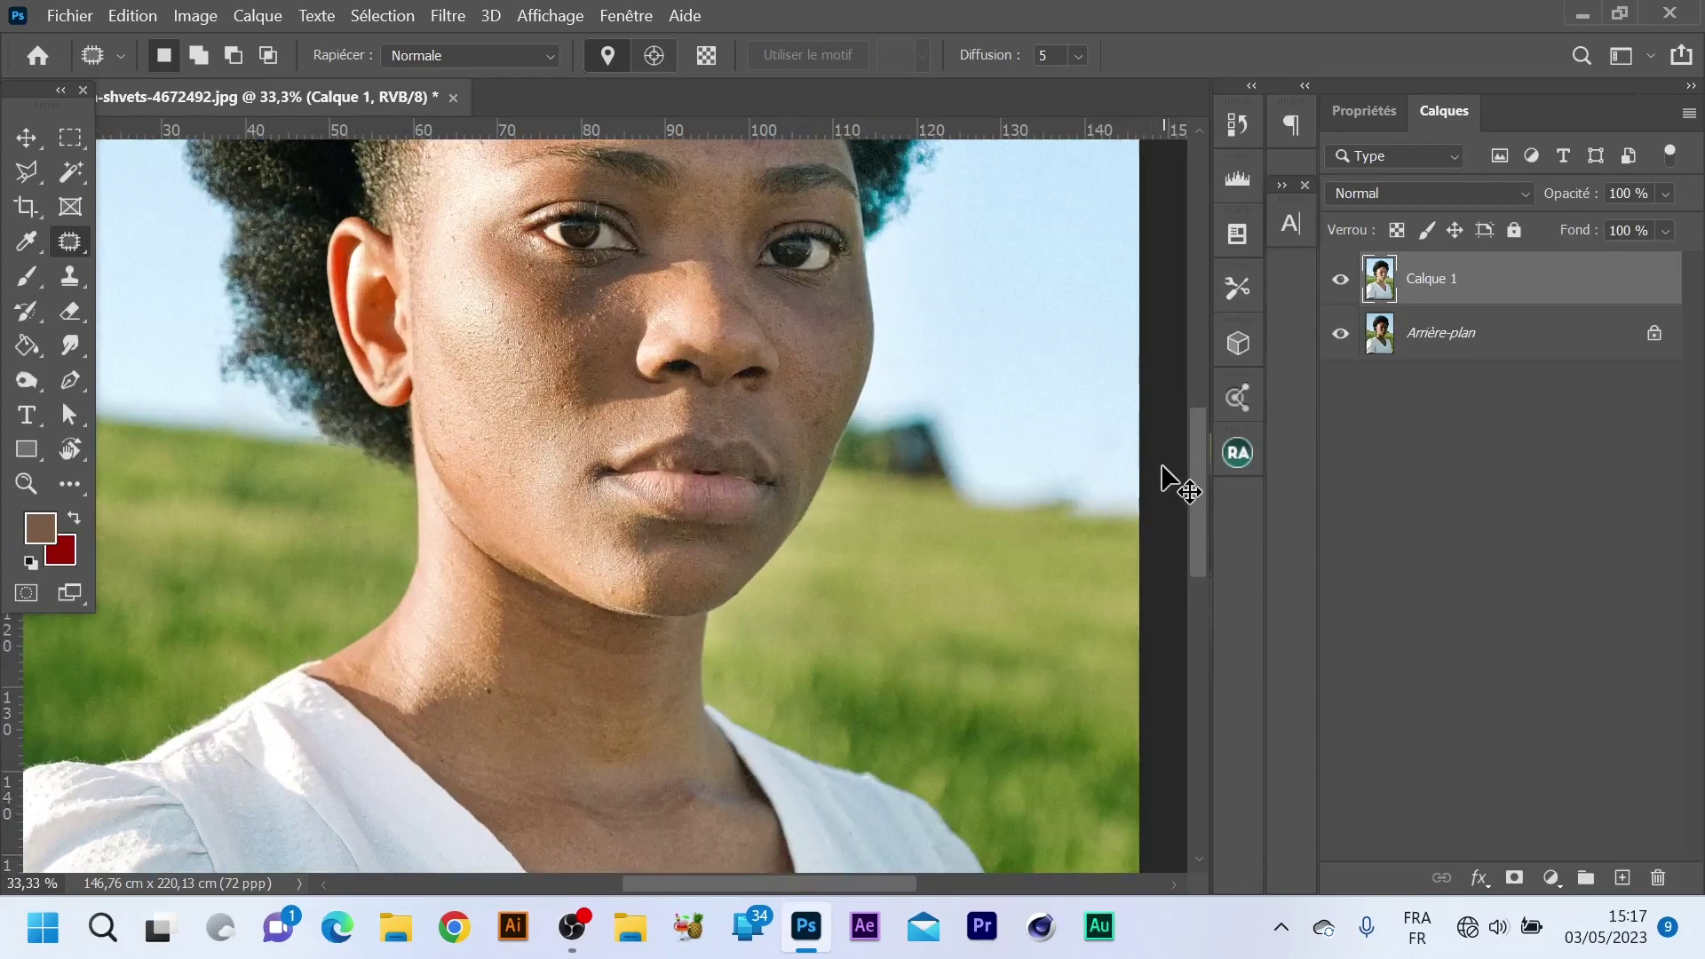
scroll(1119, 506, up, 3)
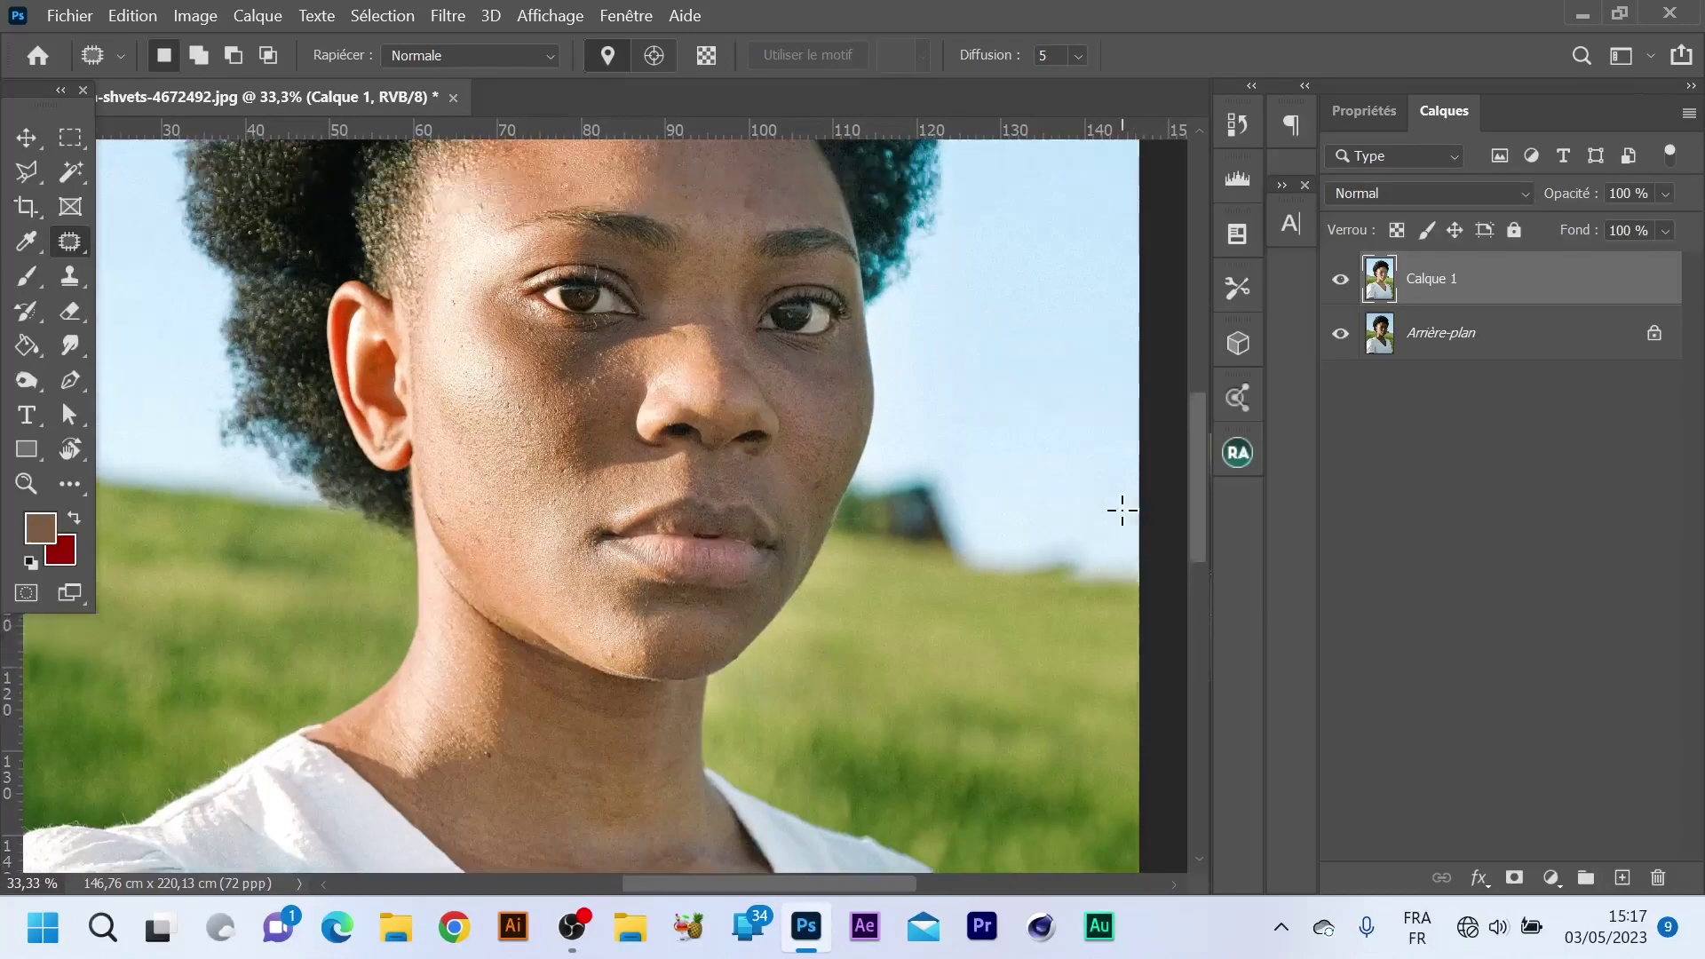
scroll(1110, 514, up, 1)
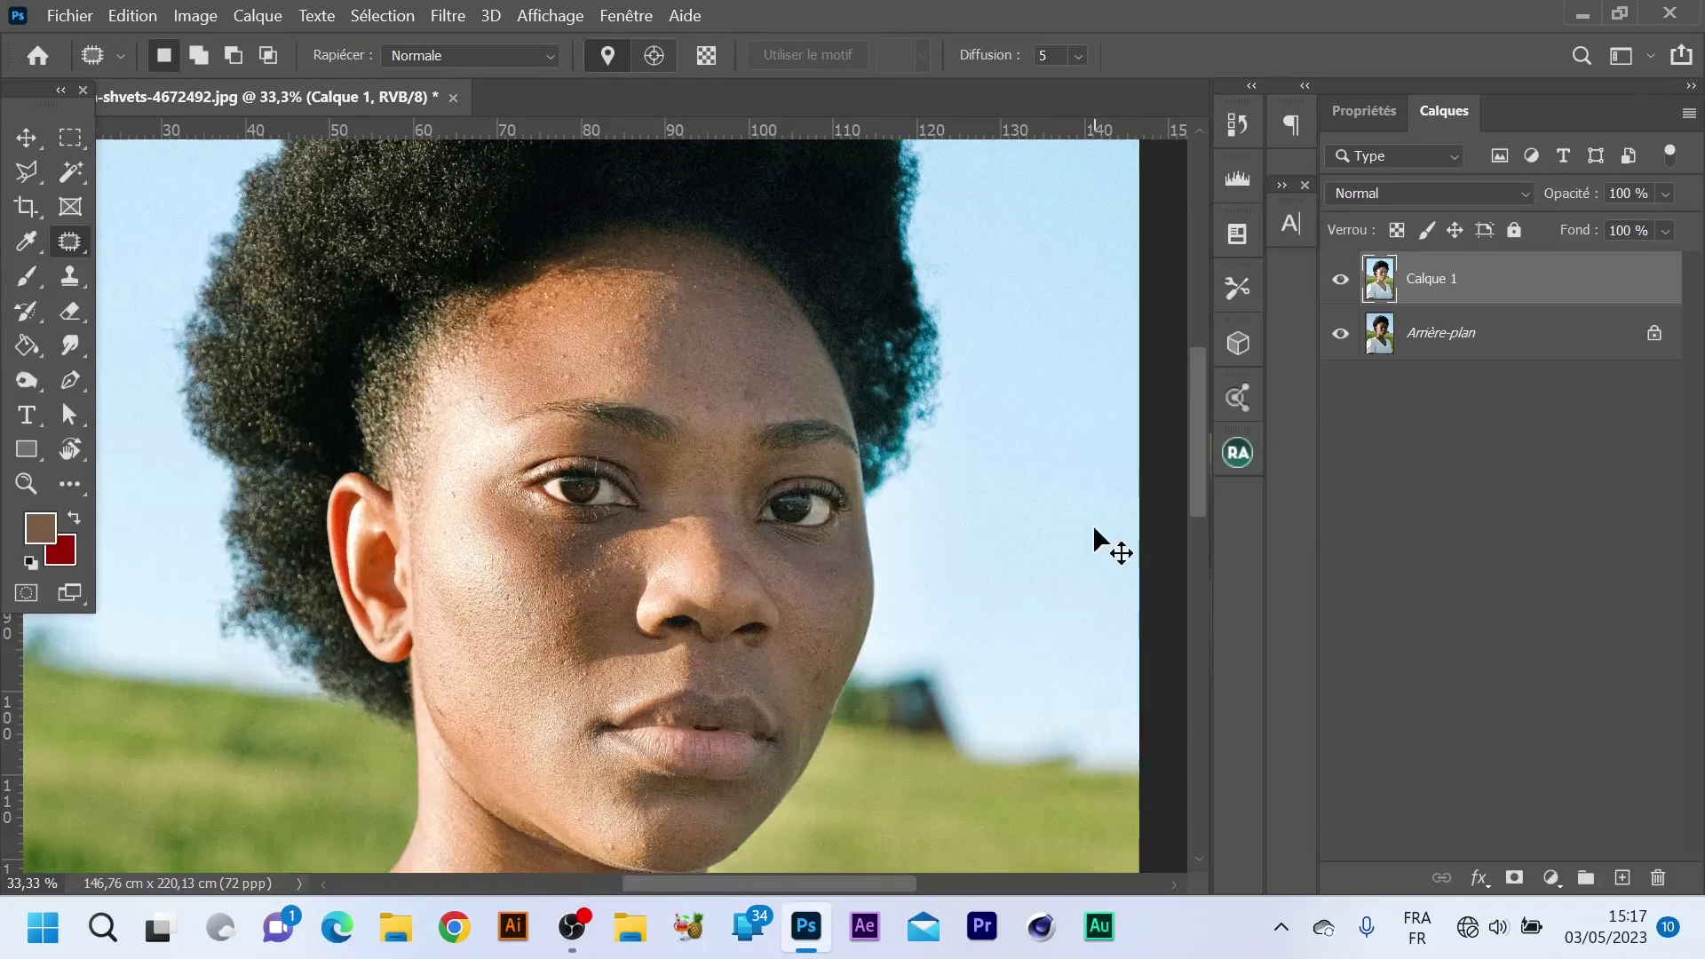
key(ctrl+plus)
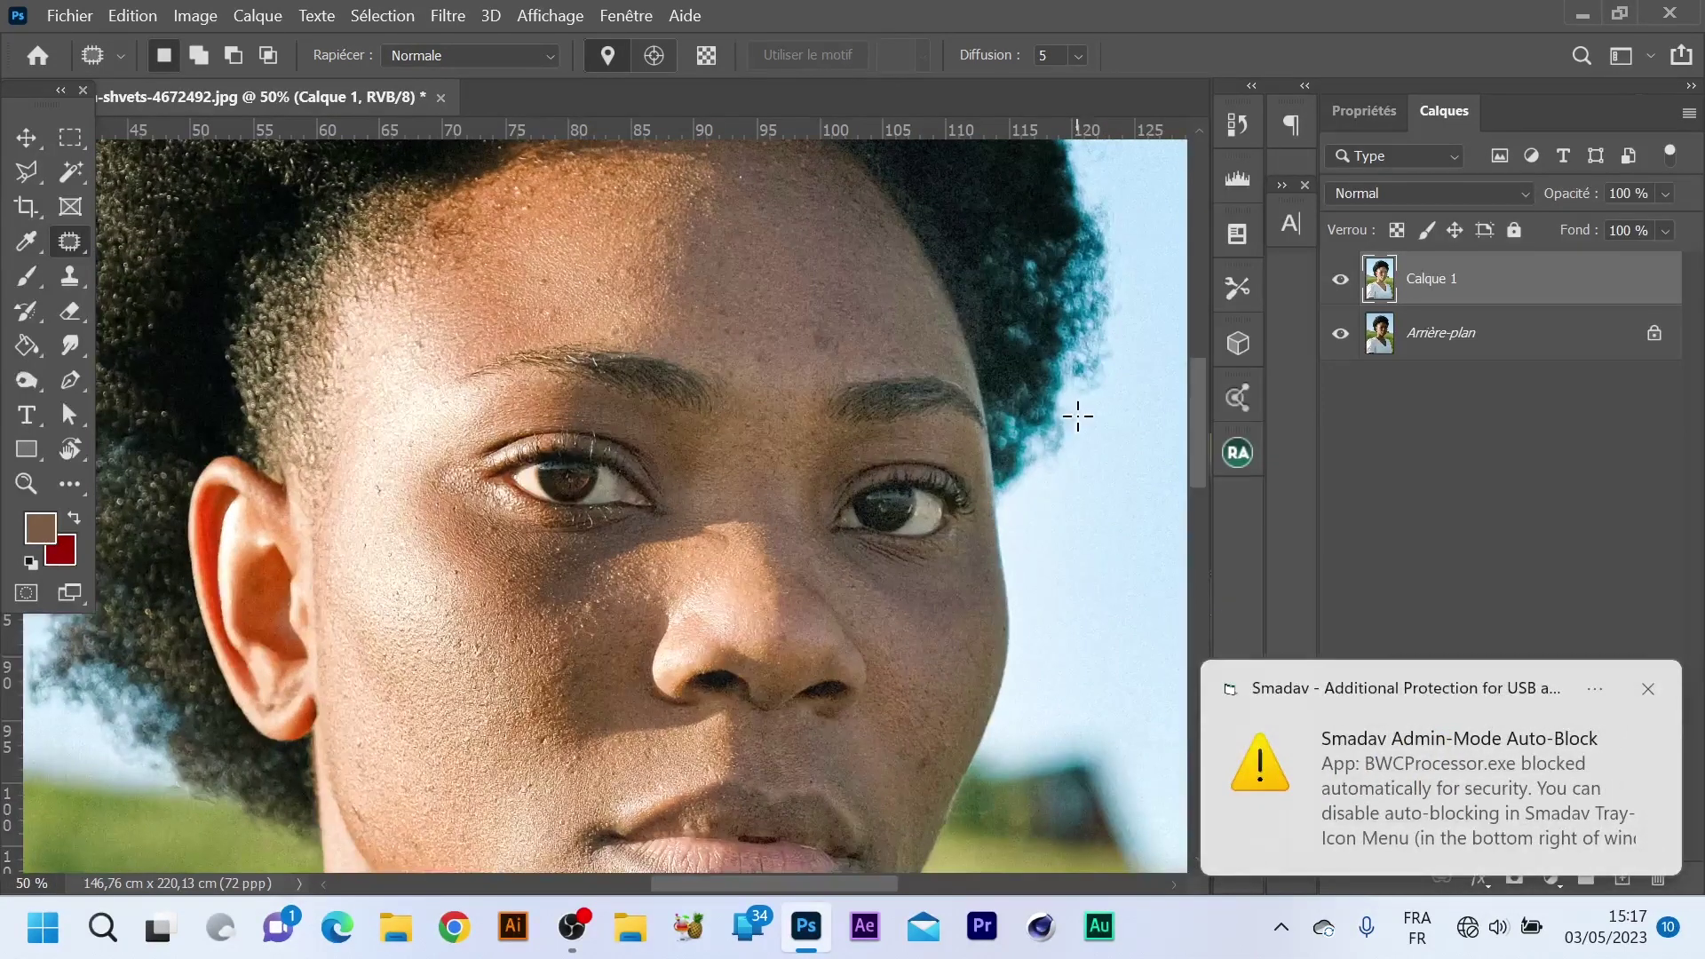
click(1647, 688)
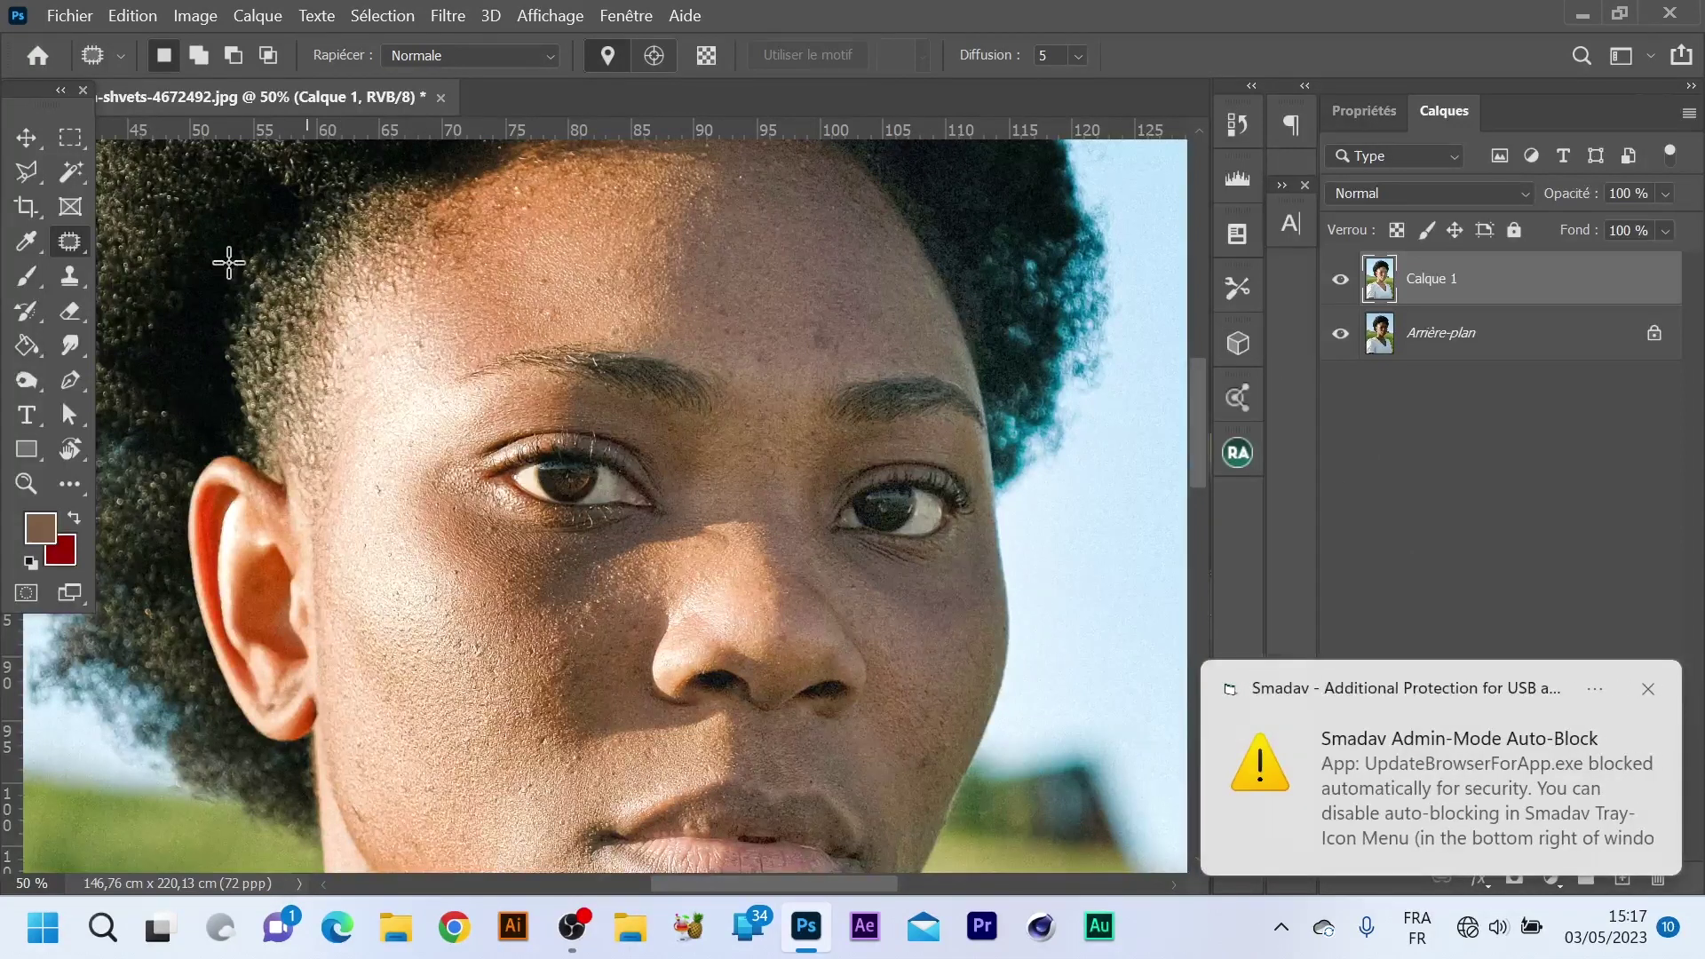
click(71, 238)
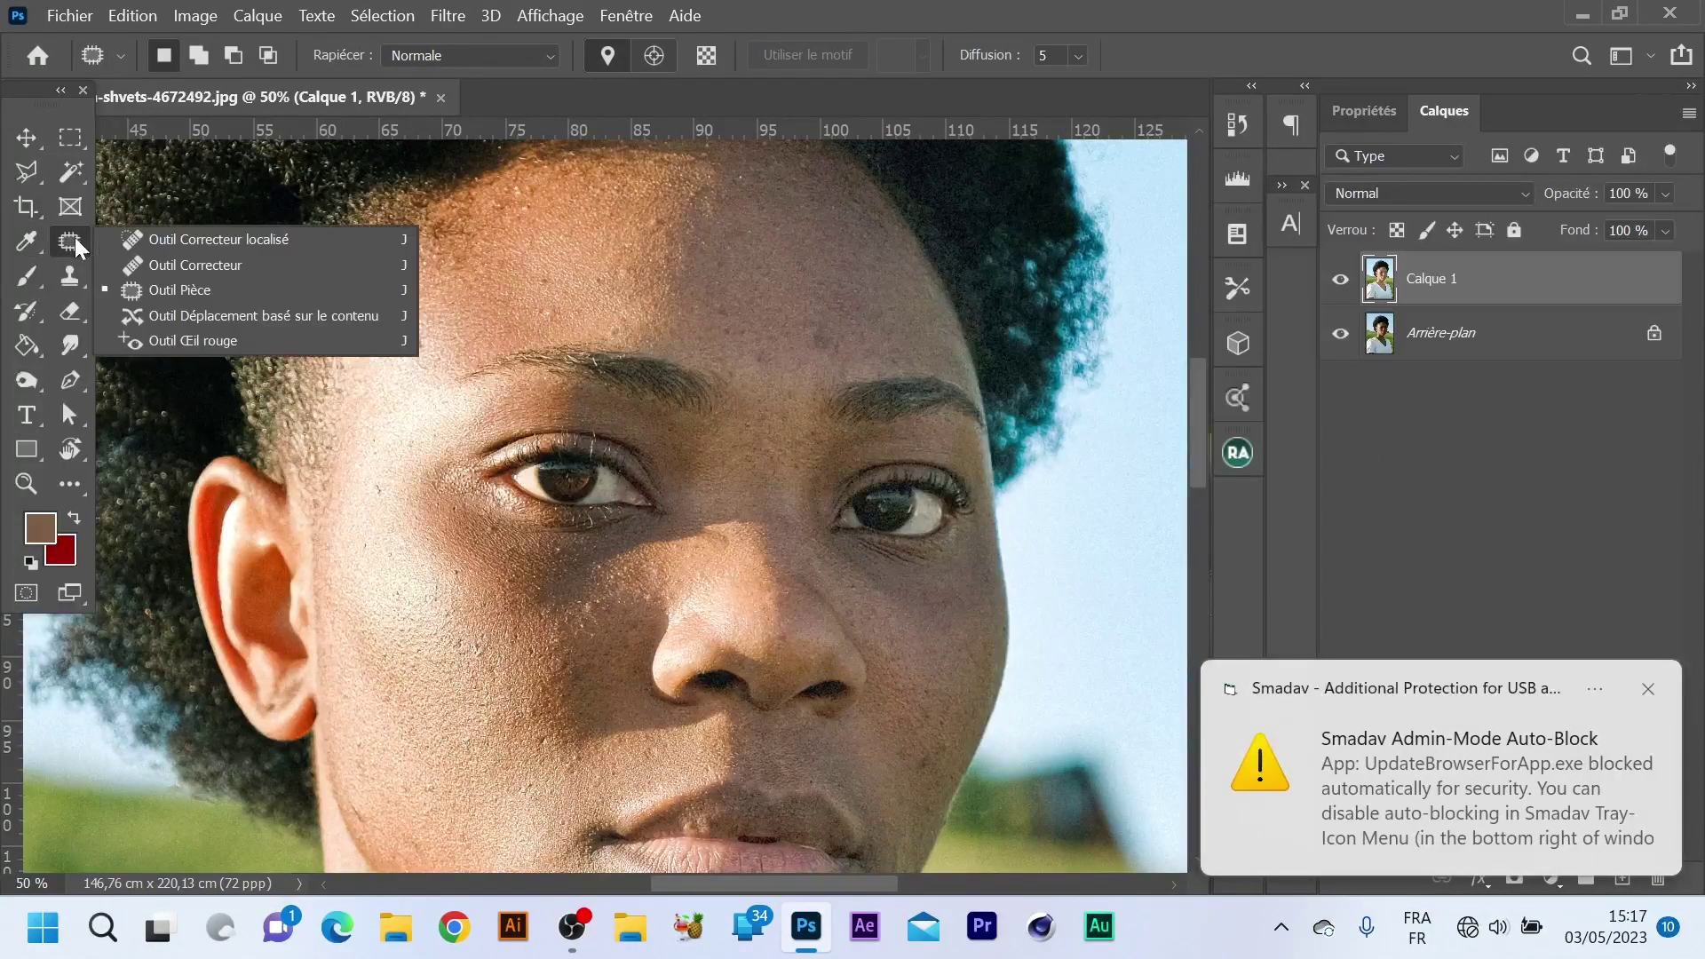
click(260, 239)
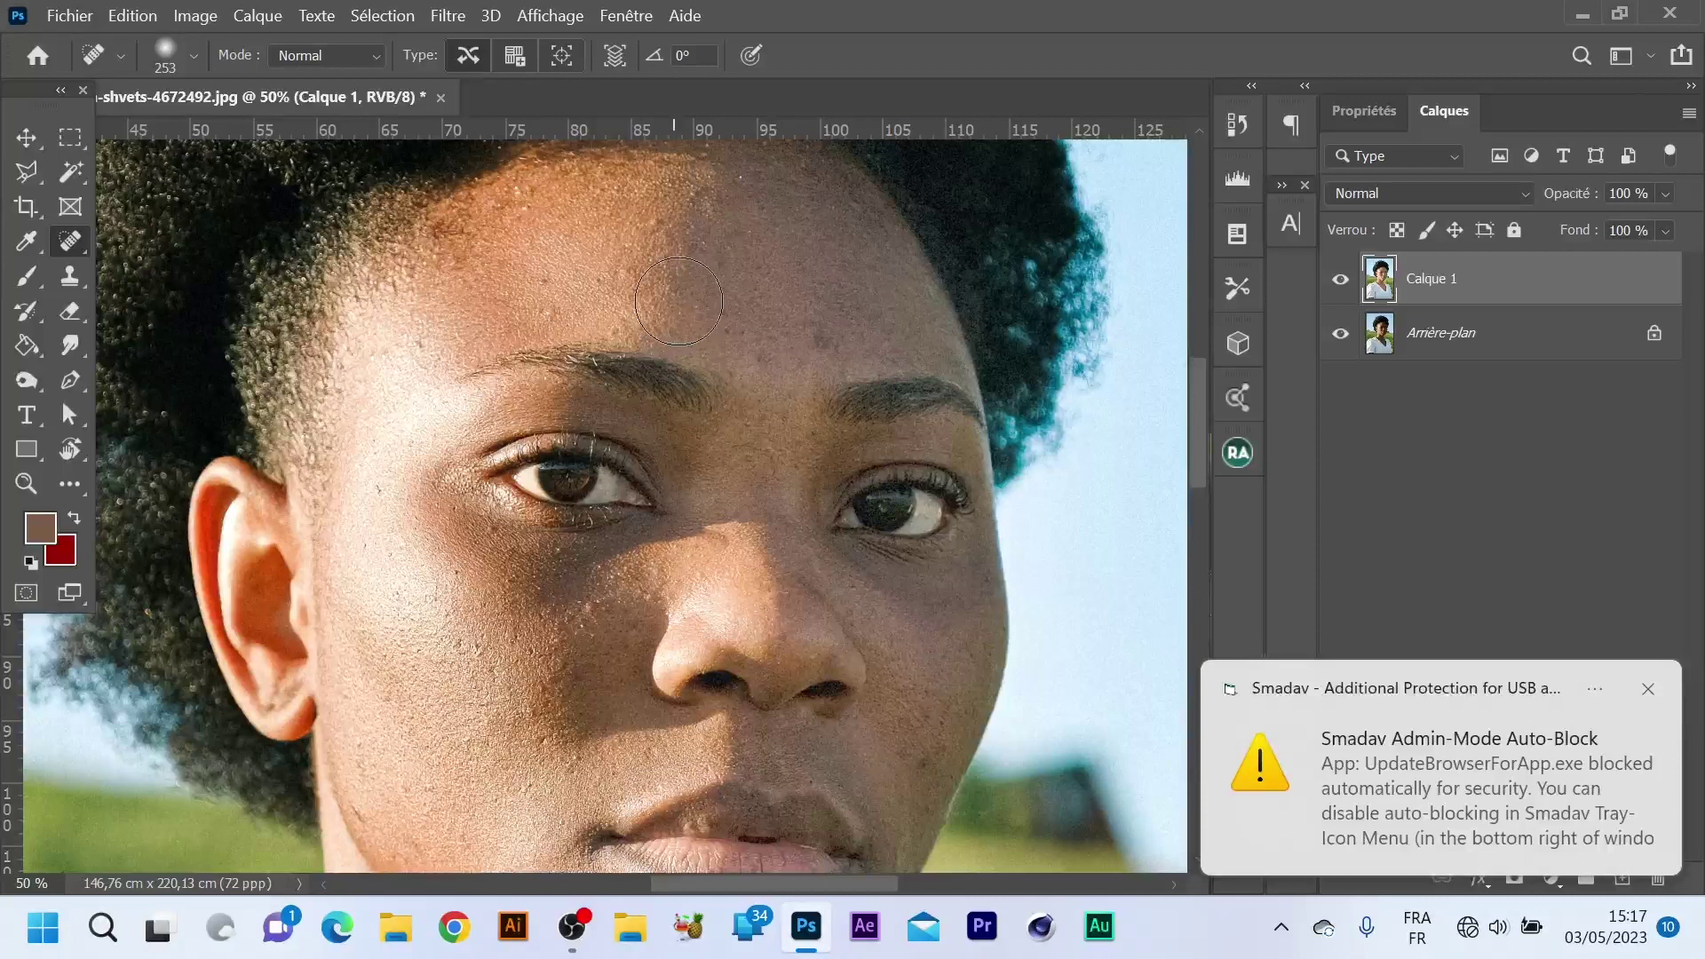
right_click(676, 383)
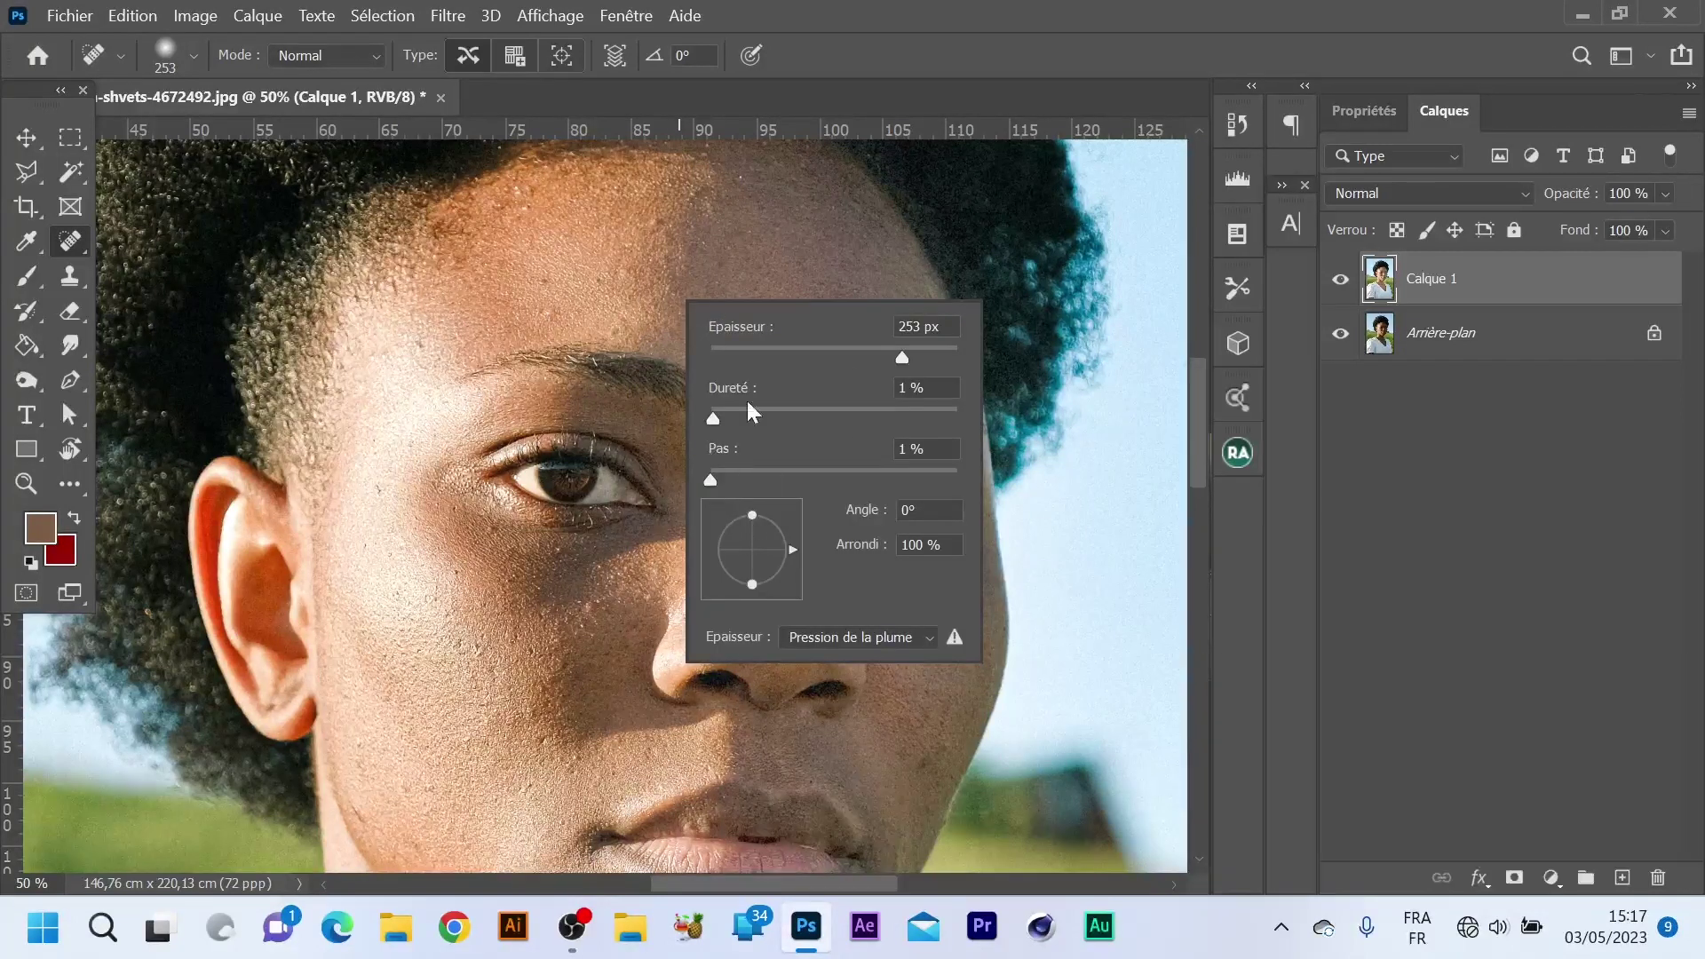
right_click(549, 296)
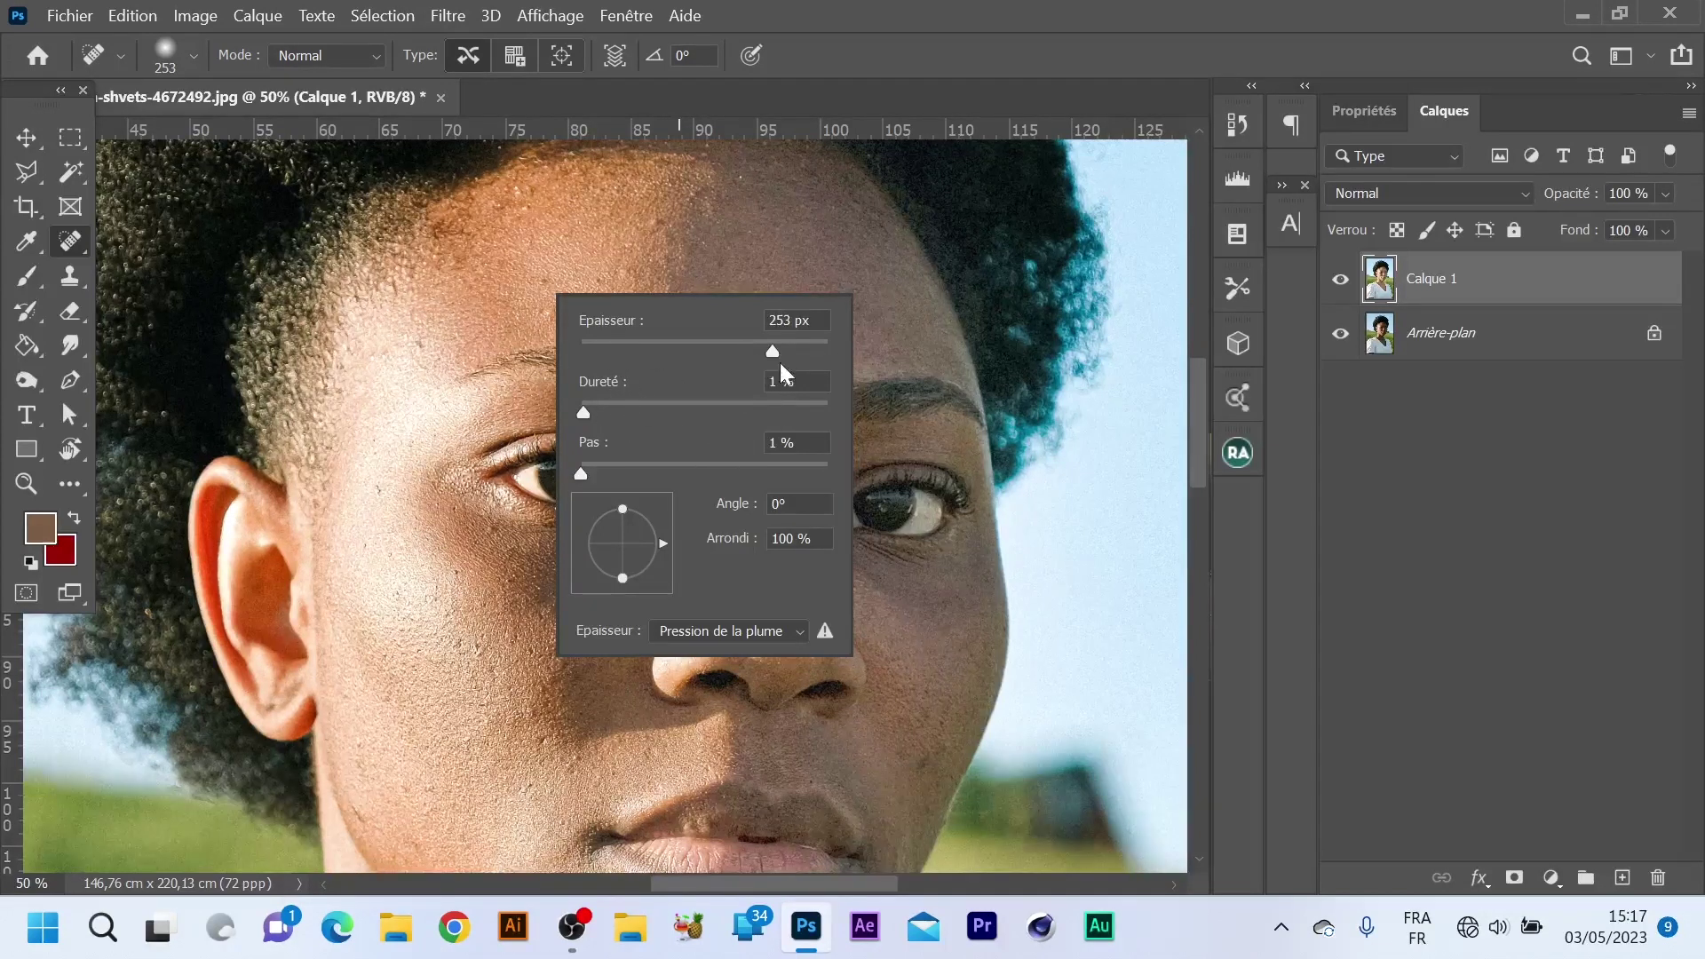
drag(733, 355, 730, 354)
key(Return)
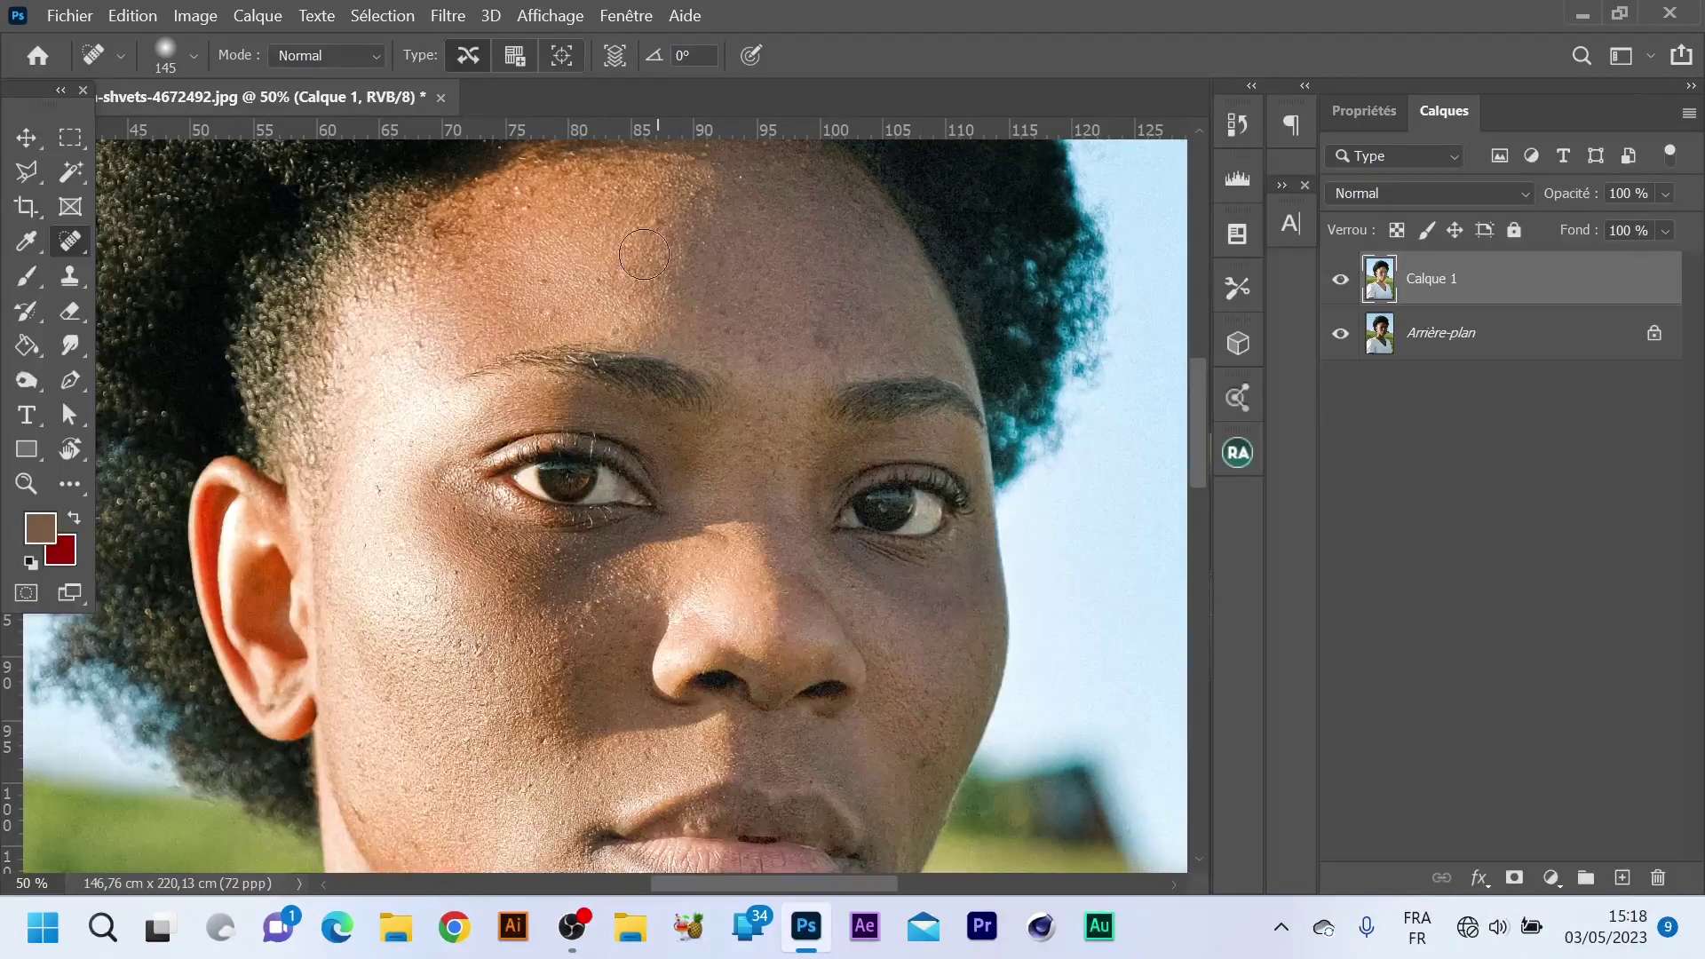
Heal the spots on the upper and central forehead with the 145 px Spot Healing Brush.
click(659, 226)
click(688, 193)
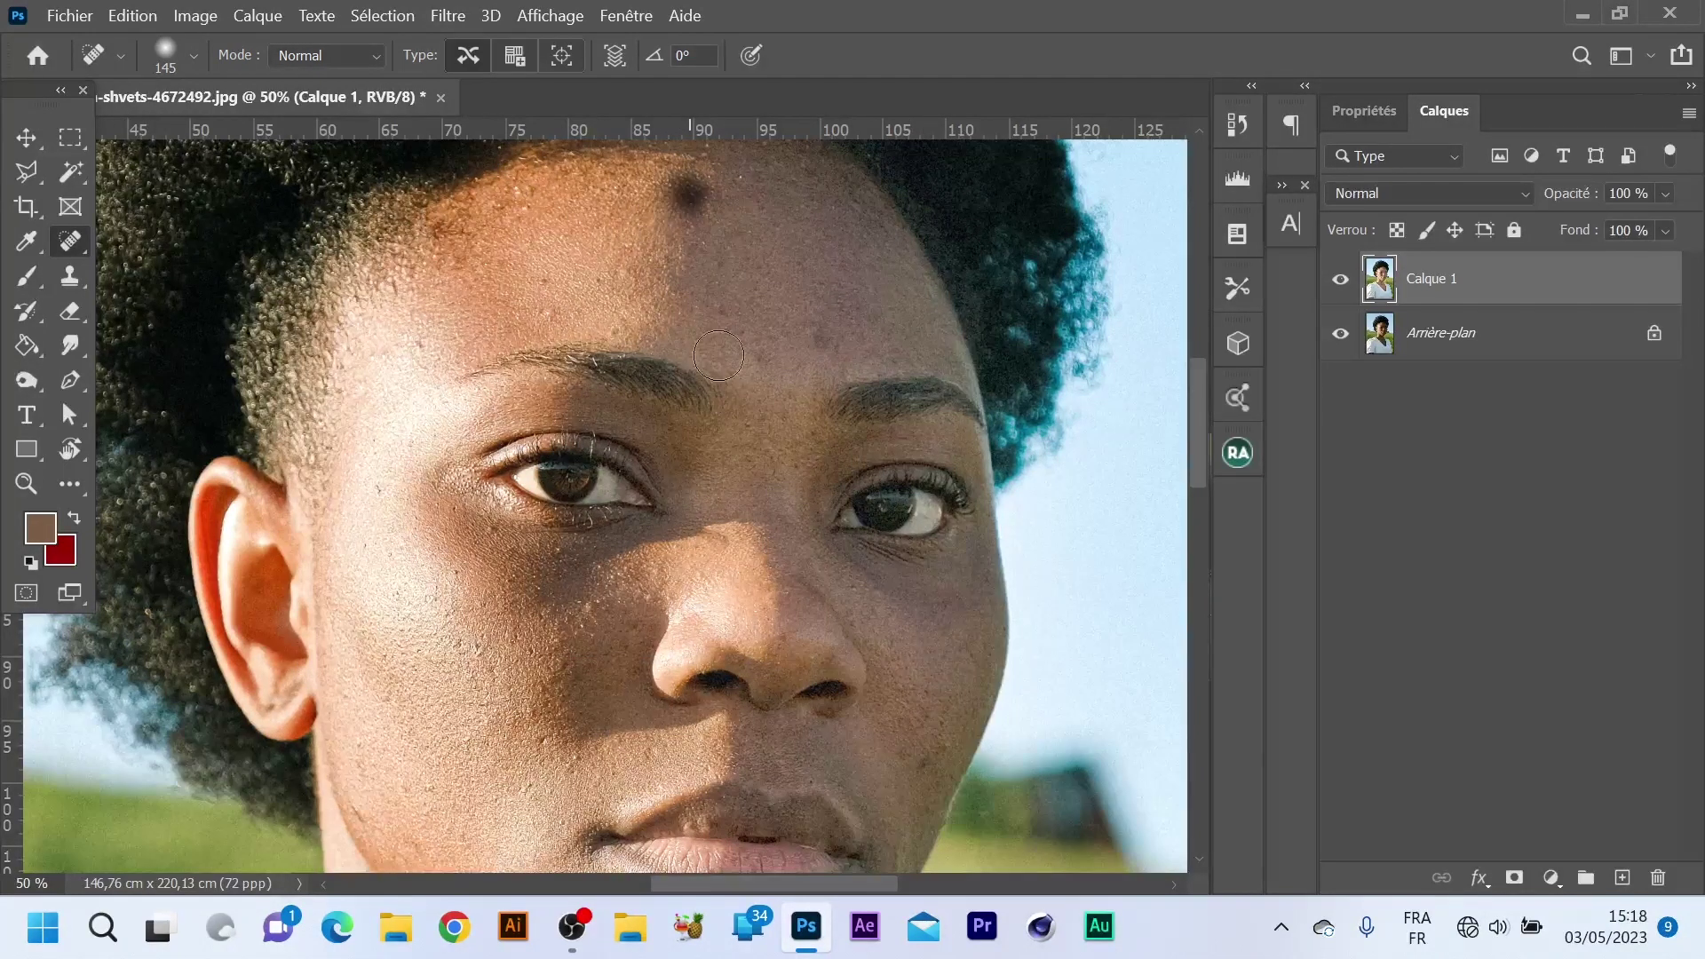
click(722, 299)
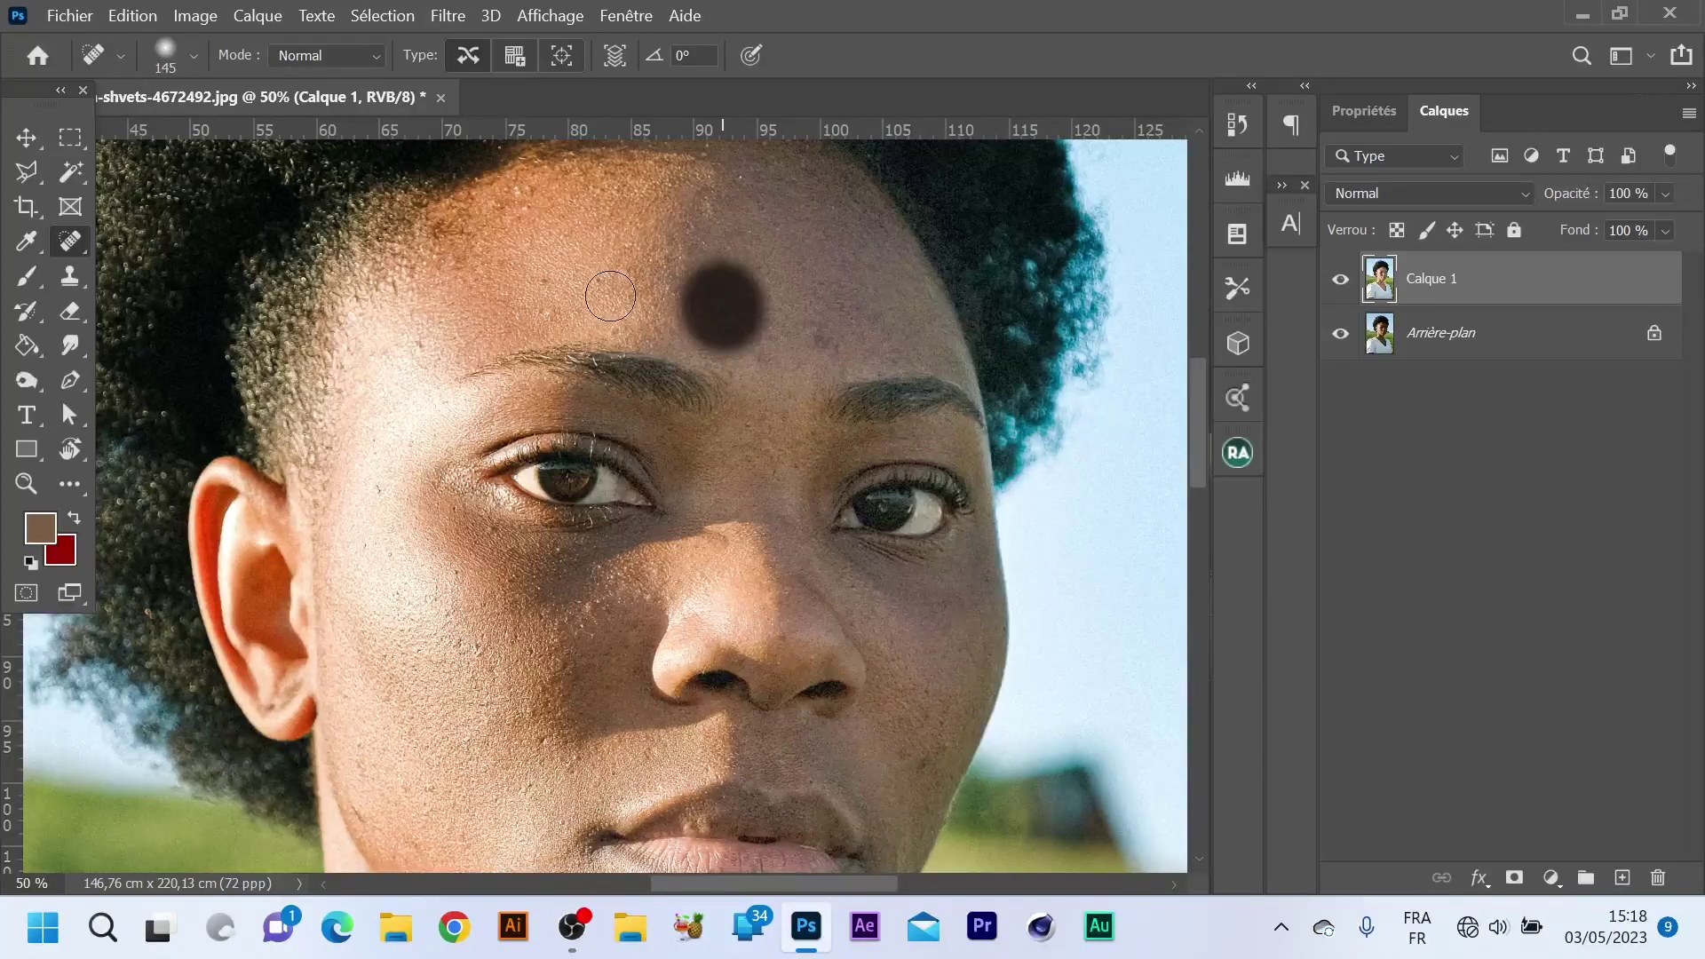
Reduce the healing brush to 81 px and remove the small blemishes across the forehead and above the eyebrows.
drag(692, 319, 666, 316)
click(550, 305)
click(541, 277)
click(618, 269)
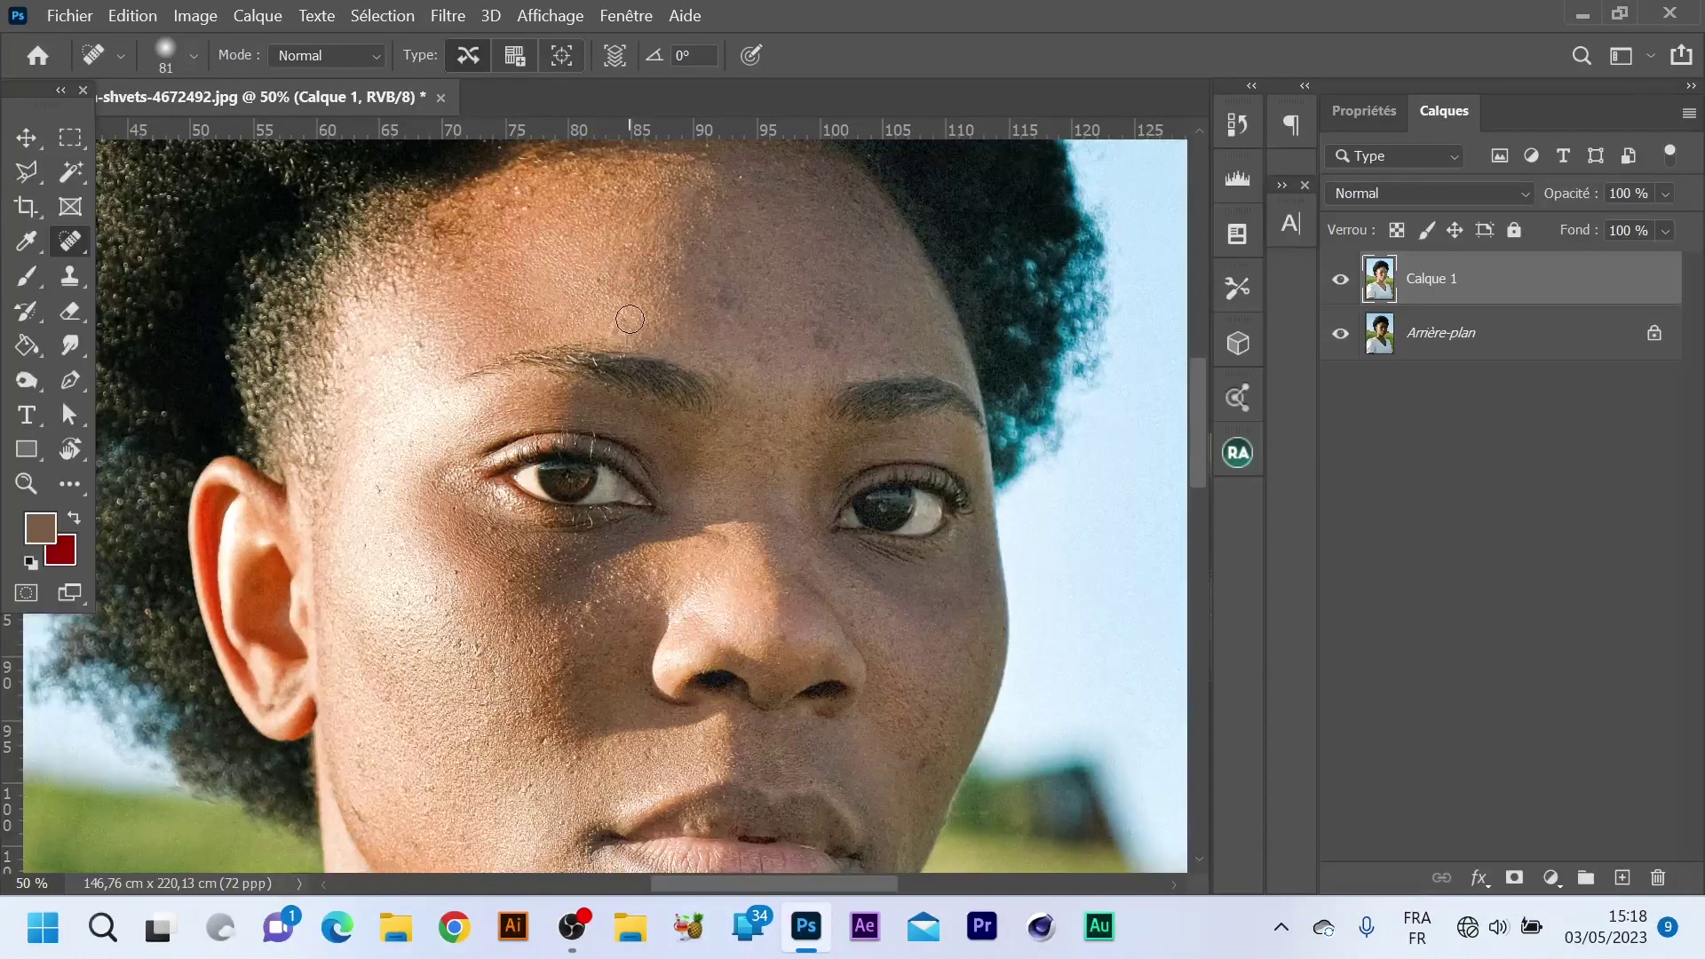
click(617, 326)
click(730, 304)
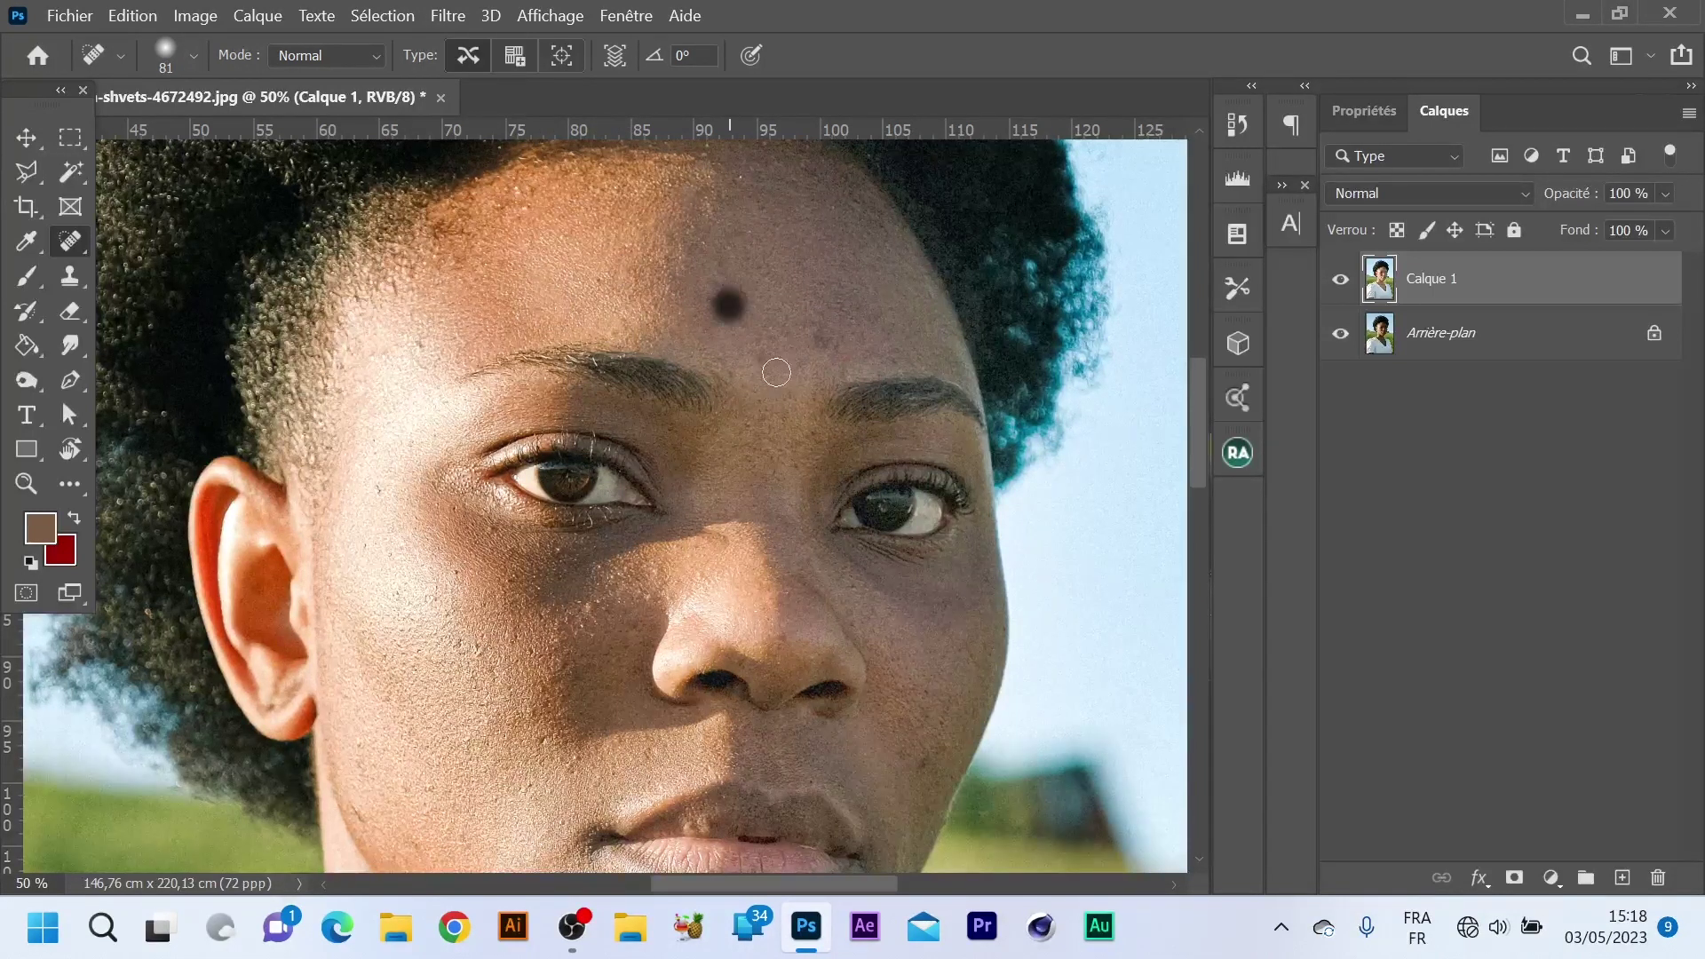
click(765, 360)
click(820, 351)
click(824, 339)
Heal the dark spots on the shaded cheek and the blemishes along the jaw and chin.
scroll(867, 364, down, 4)
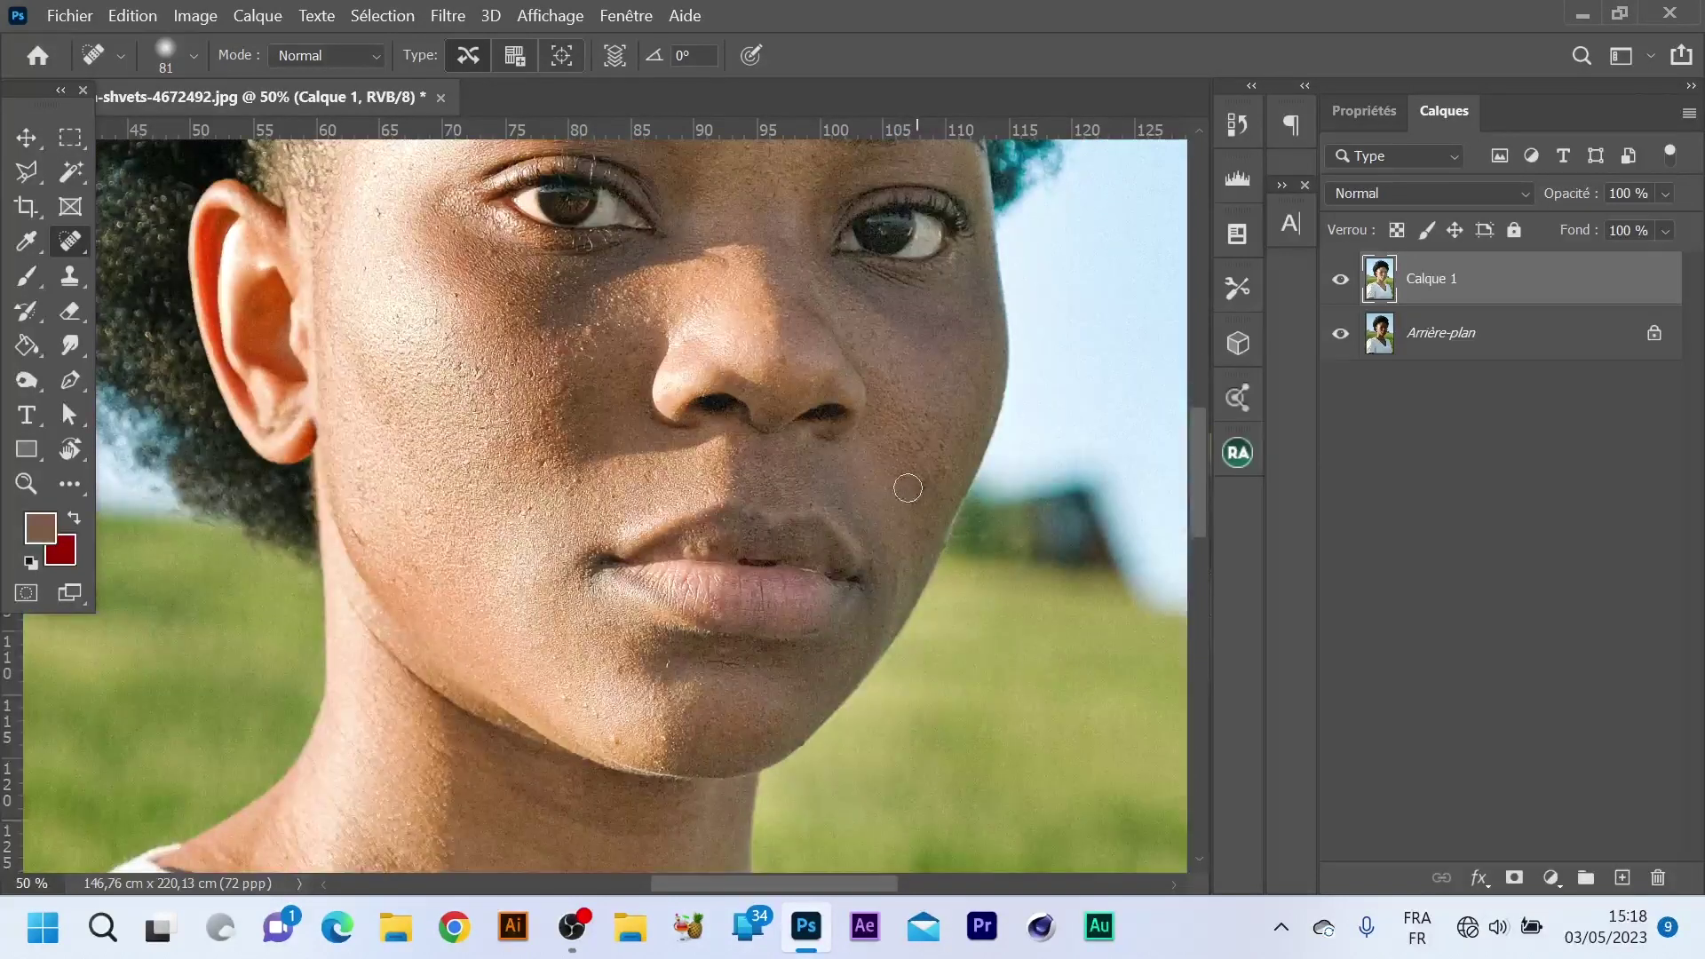
click(919, 487)
click(919, 490)
click(941, 466)
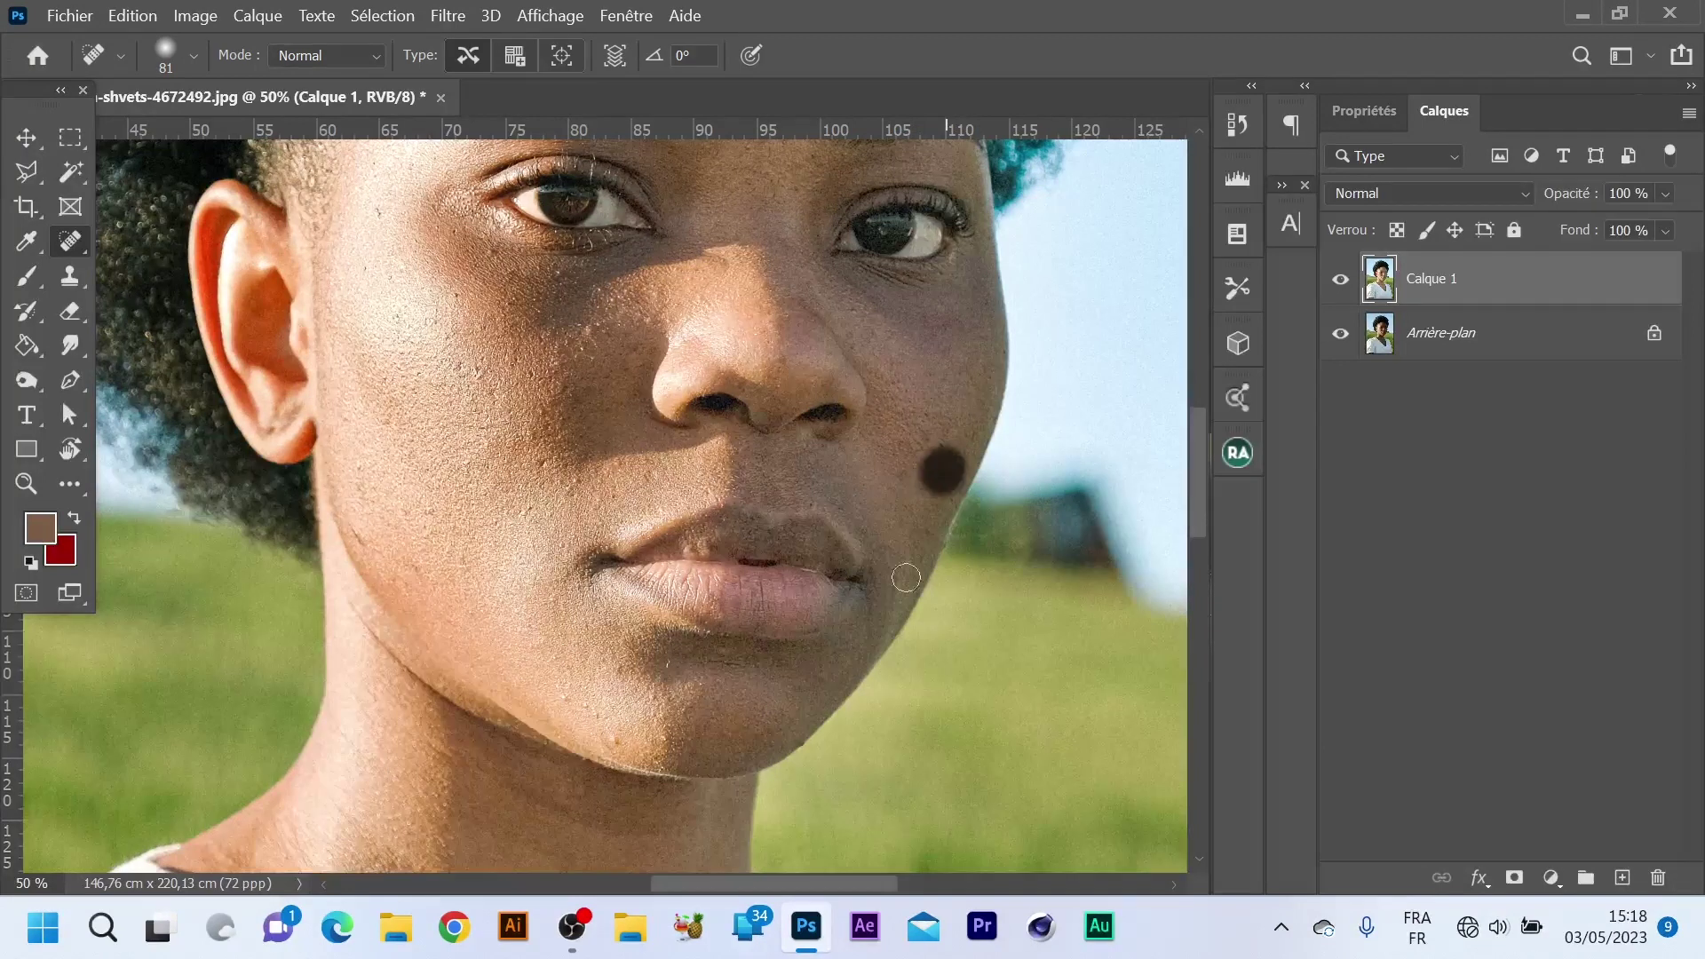
click(567, 700)
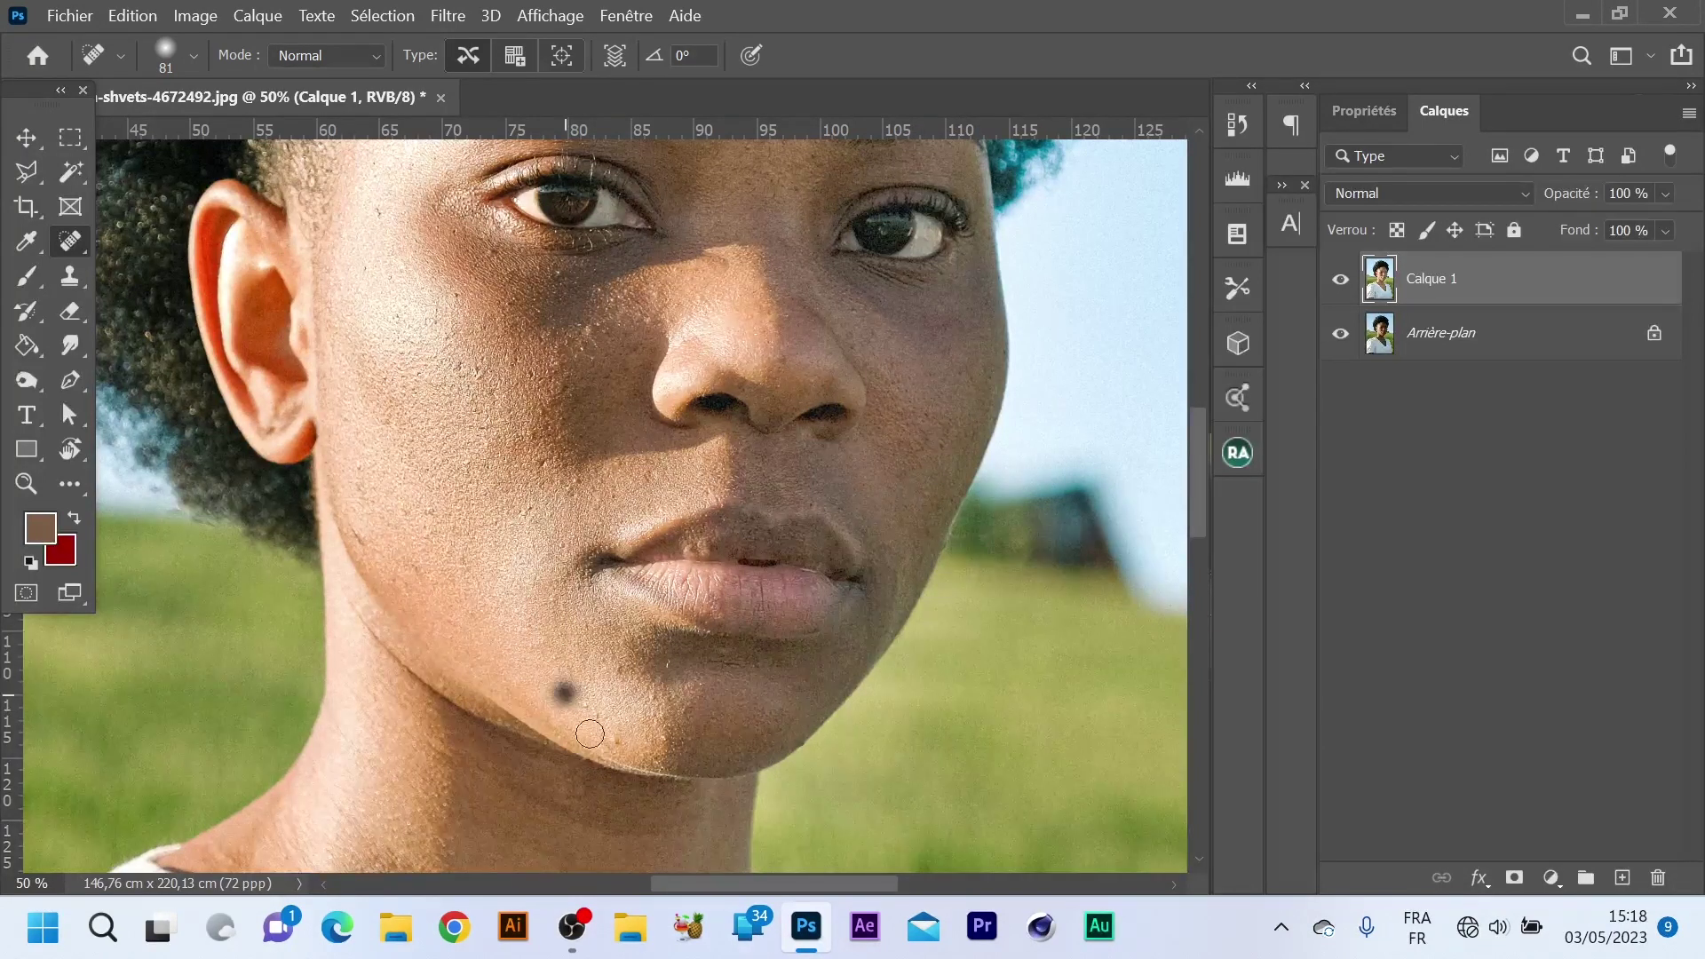
click(615, 735)
click(671, 743)
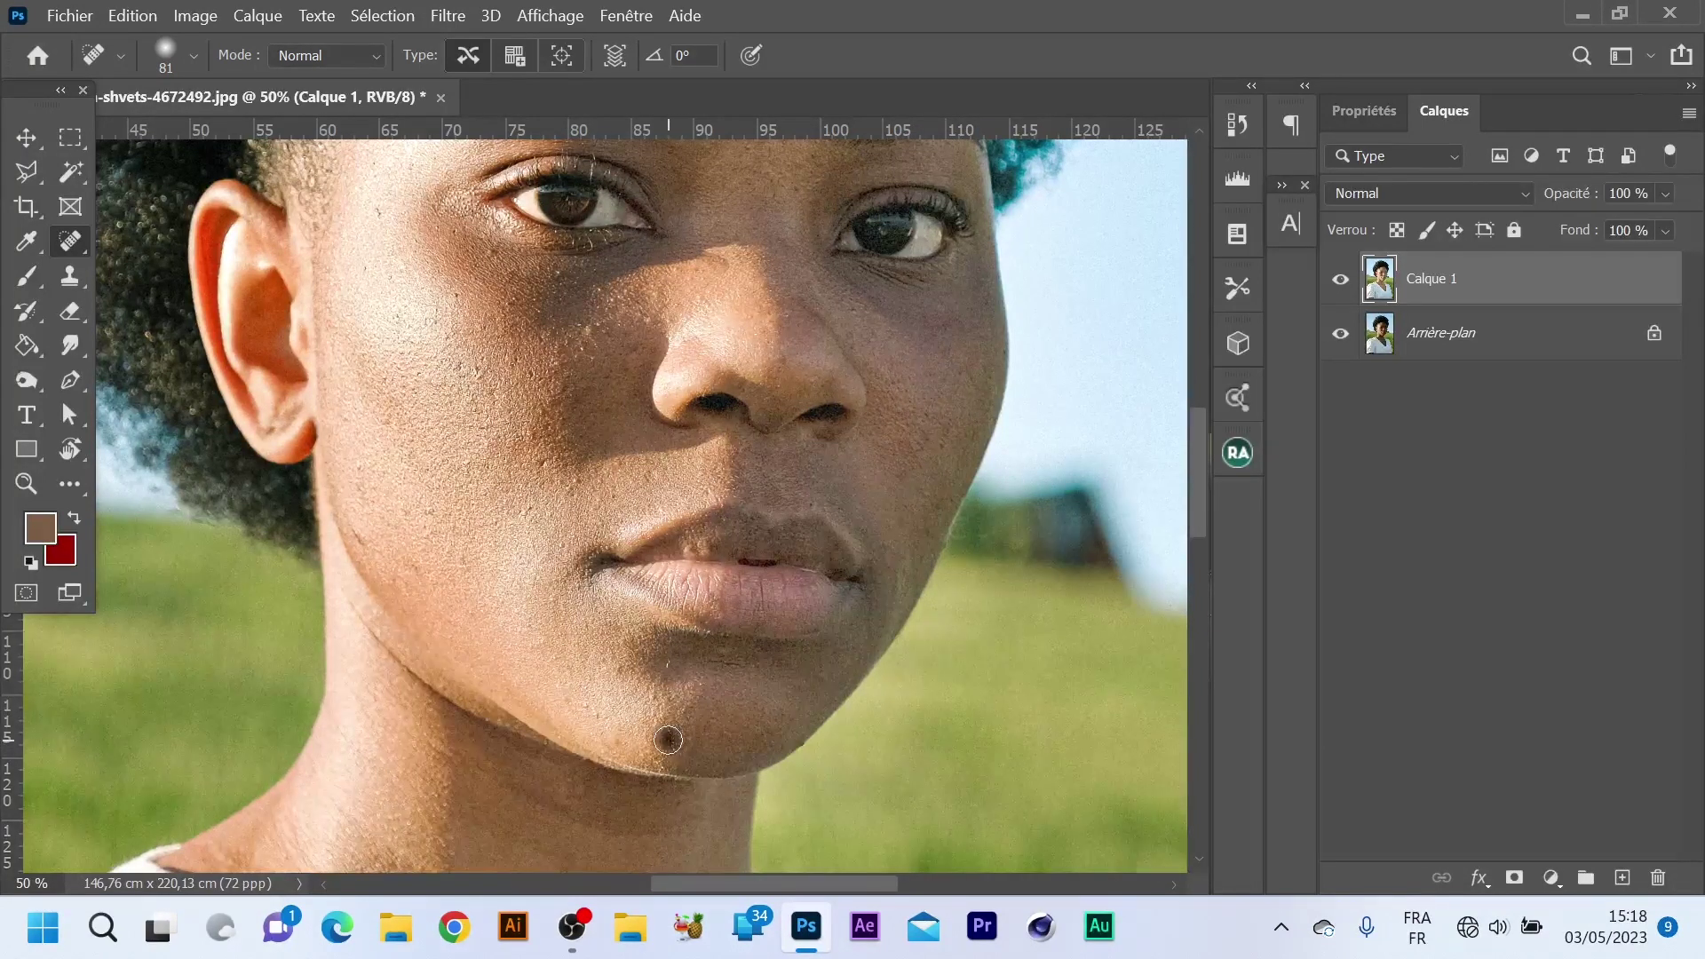
click(615, 741)
Heal the remaining small spots on the sunlit cheek, the temple and other areas of skin.
scroll(711, 746, up, 3)
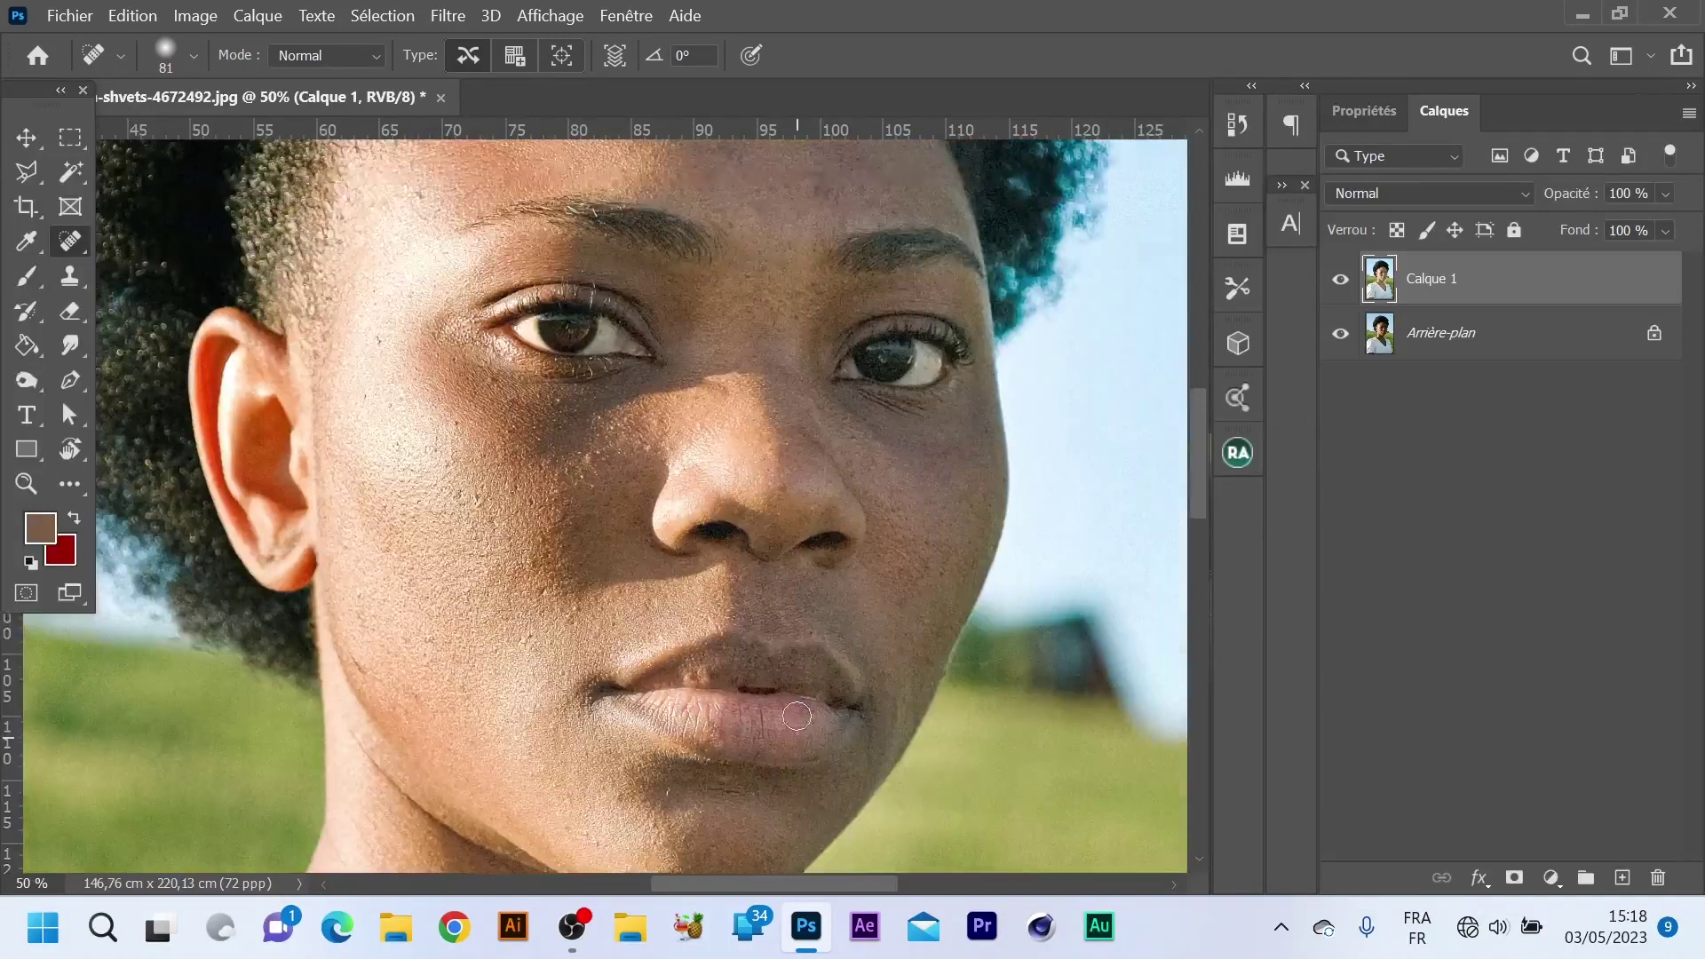
click(552, 504)
click(415, 299)
scroll(408, 376, down, 6)
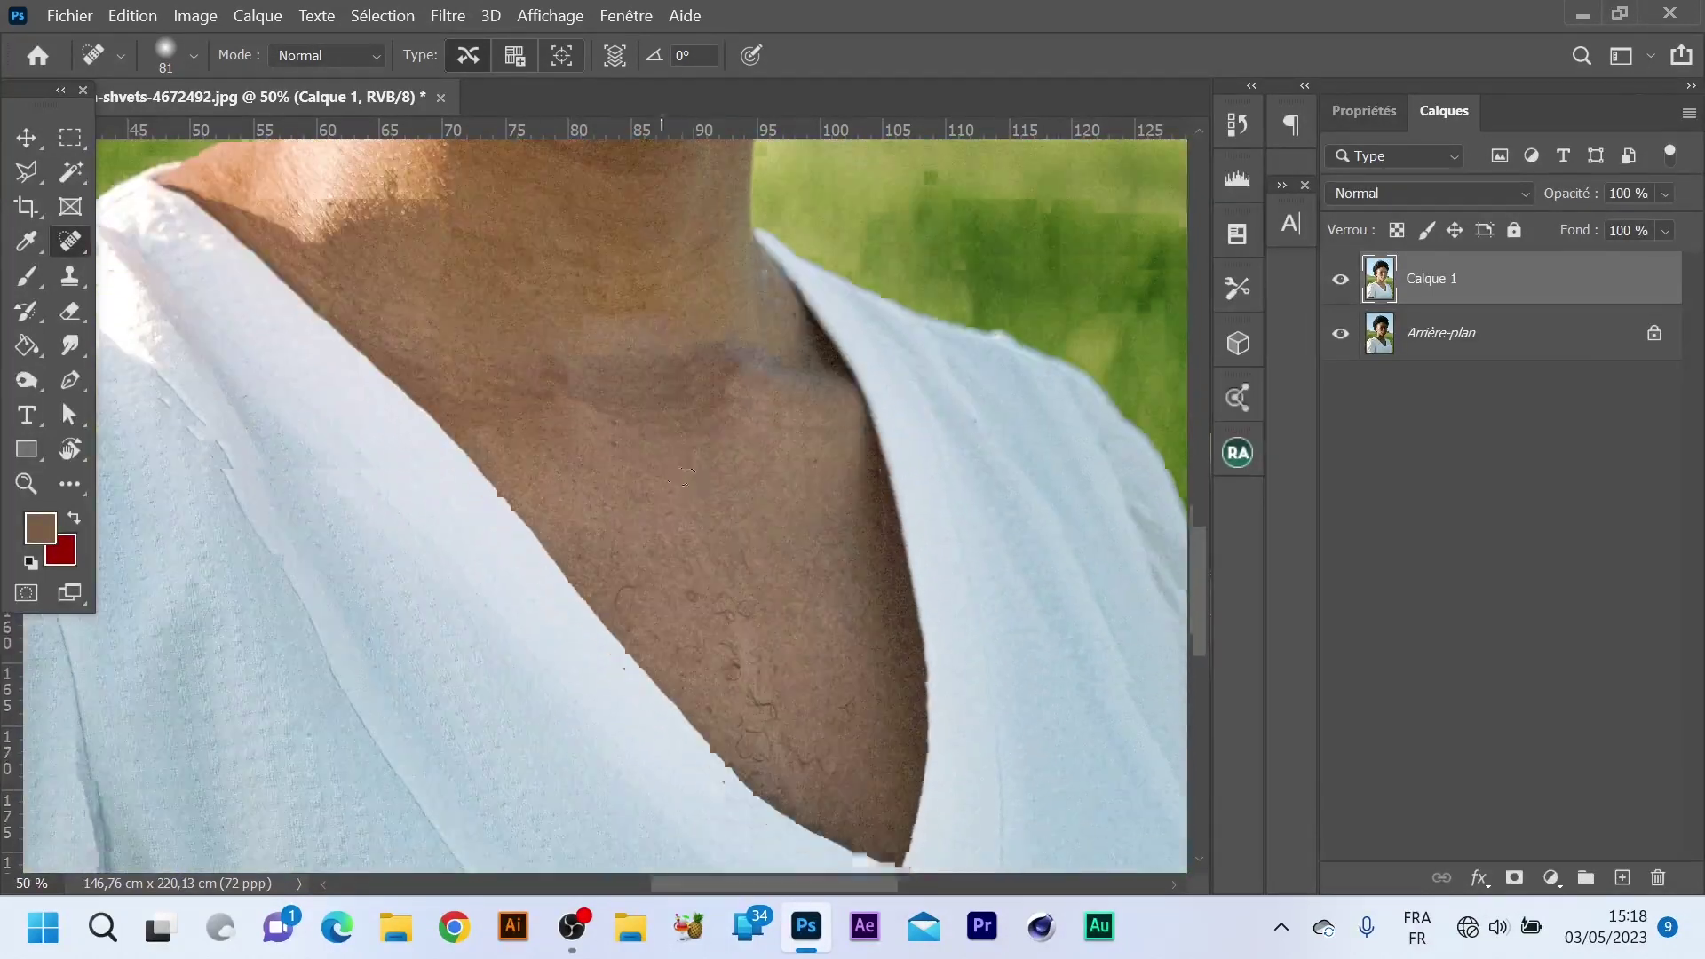
scroll(789, 475, up, 4)
scroll(790, 475, up, 1)
click(943, 427)
click(925, 388)
click(776, 330)
Heal the leftover marks on the forehead between the eyebrows and near the hairline.
drag(1173, 464, 1173, 426)
drag(1199, 530, 1199, 457)
drag(818, 417, 804, 443)
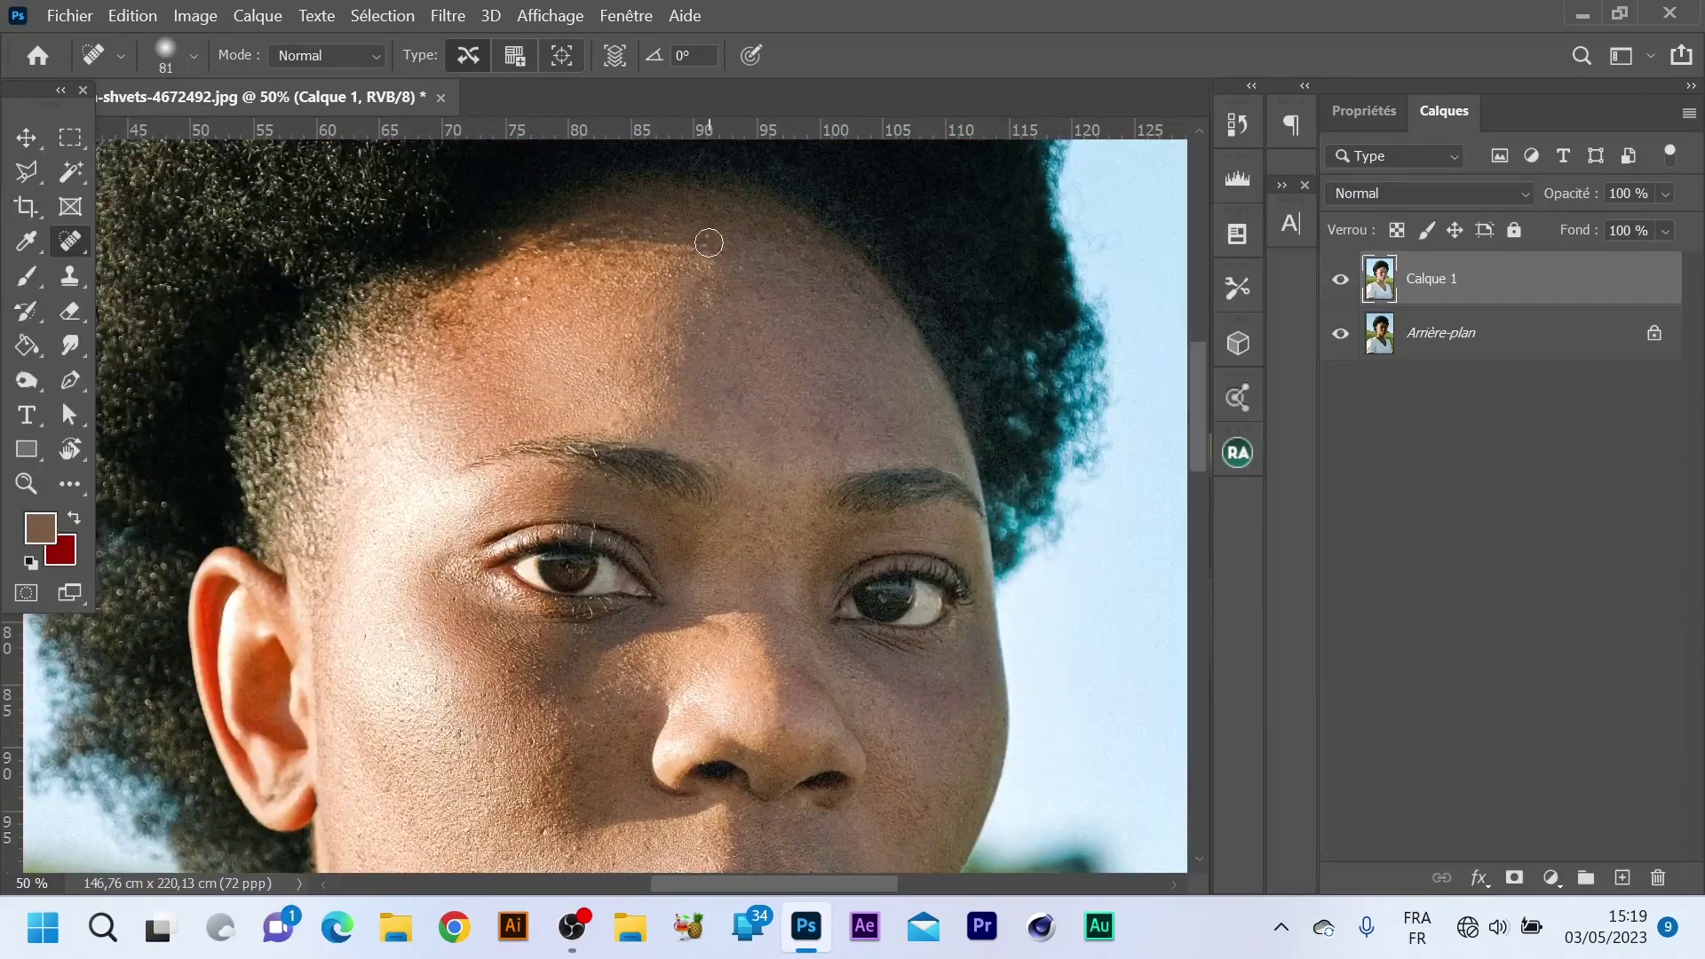
click(521, 291)
scroll(621, 331, down, 5)
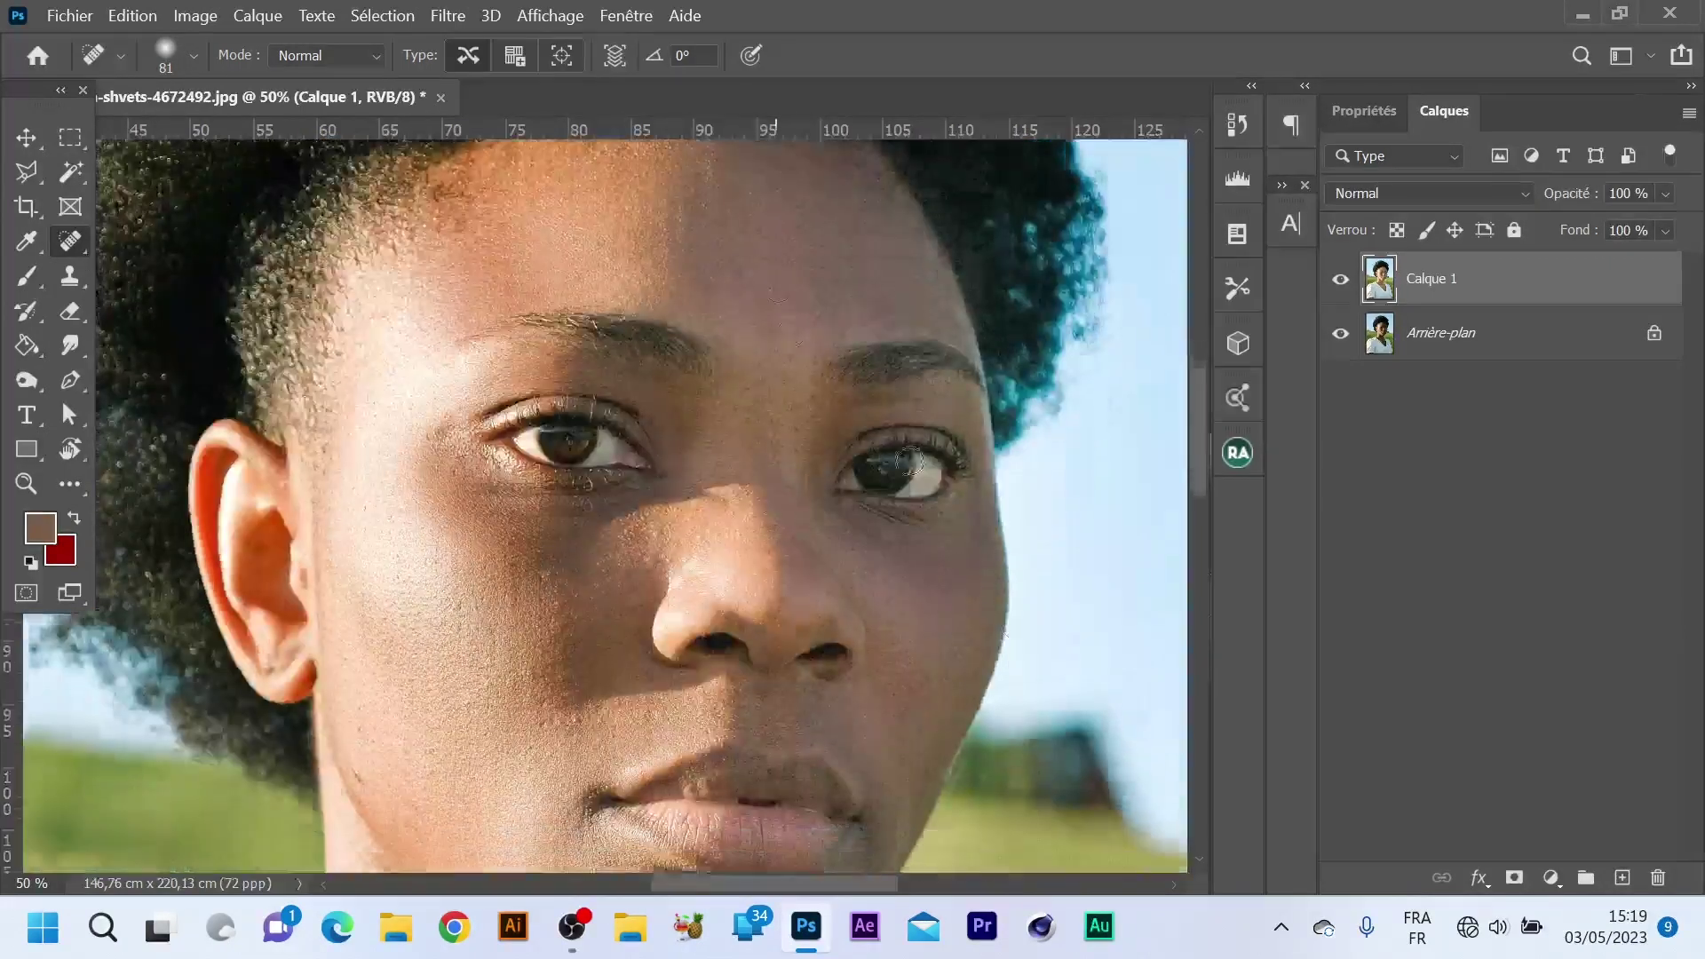
scroll(881, 561, up, 2)
scroll(881, 561, up, 2)
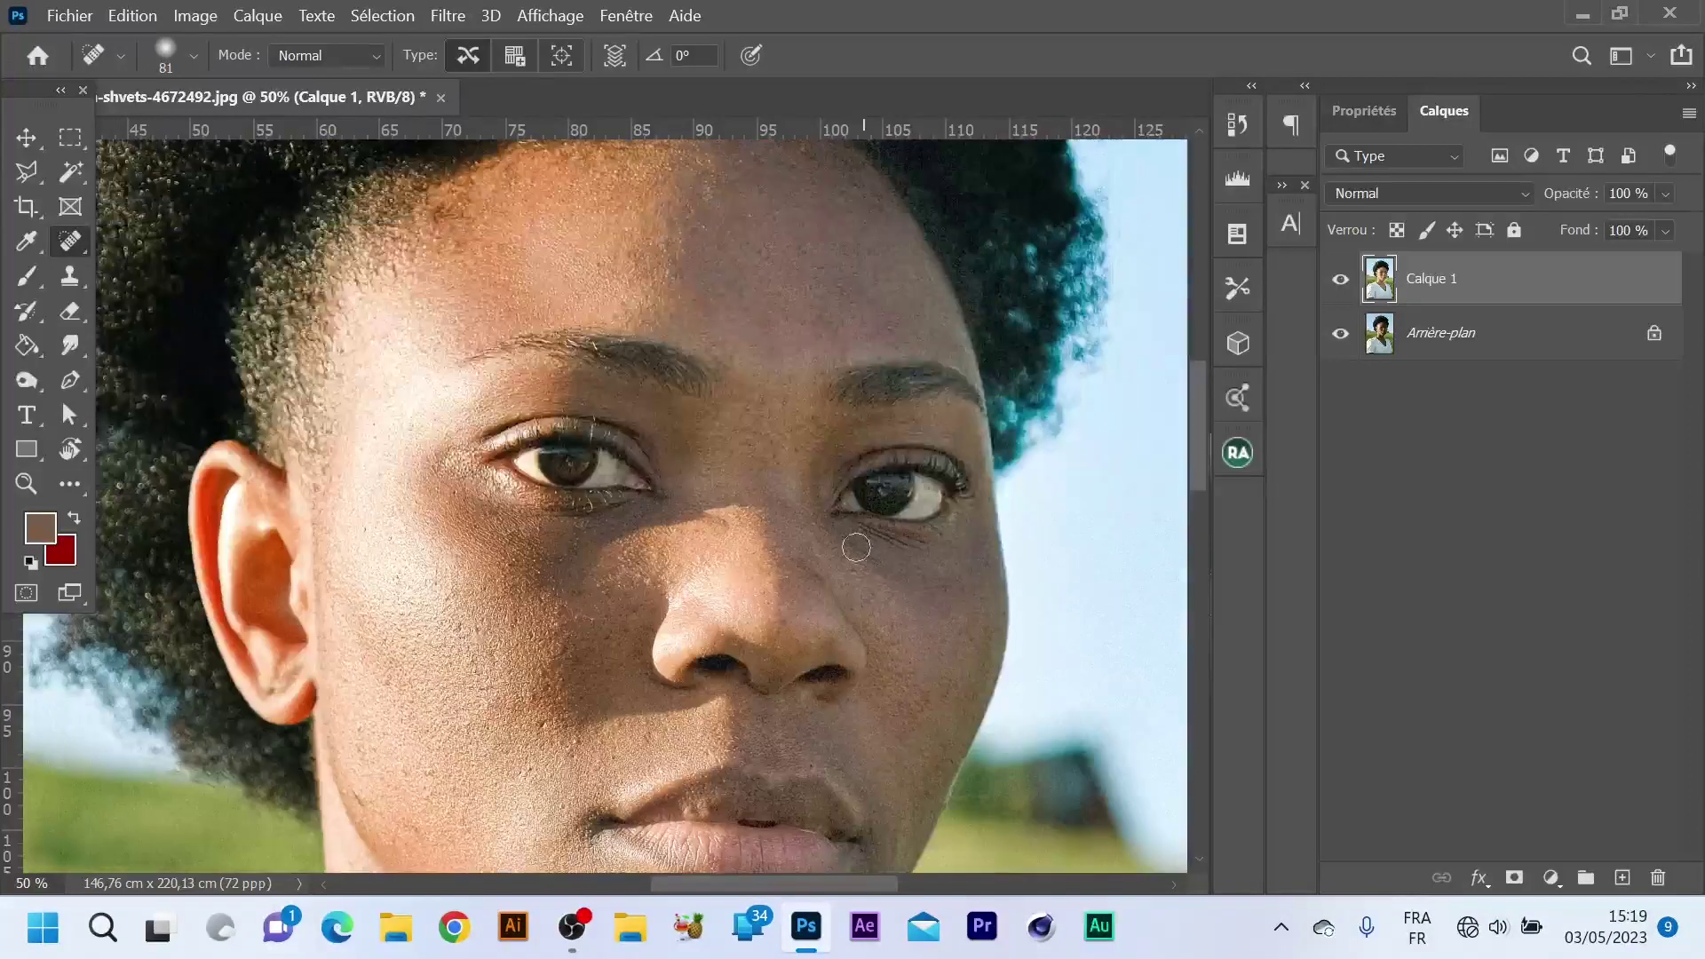
Compare the face before and after the retouching by hiding and showing the Calque 1 layer.
scroll(856, 512, down, 5)
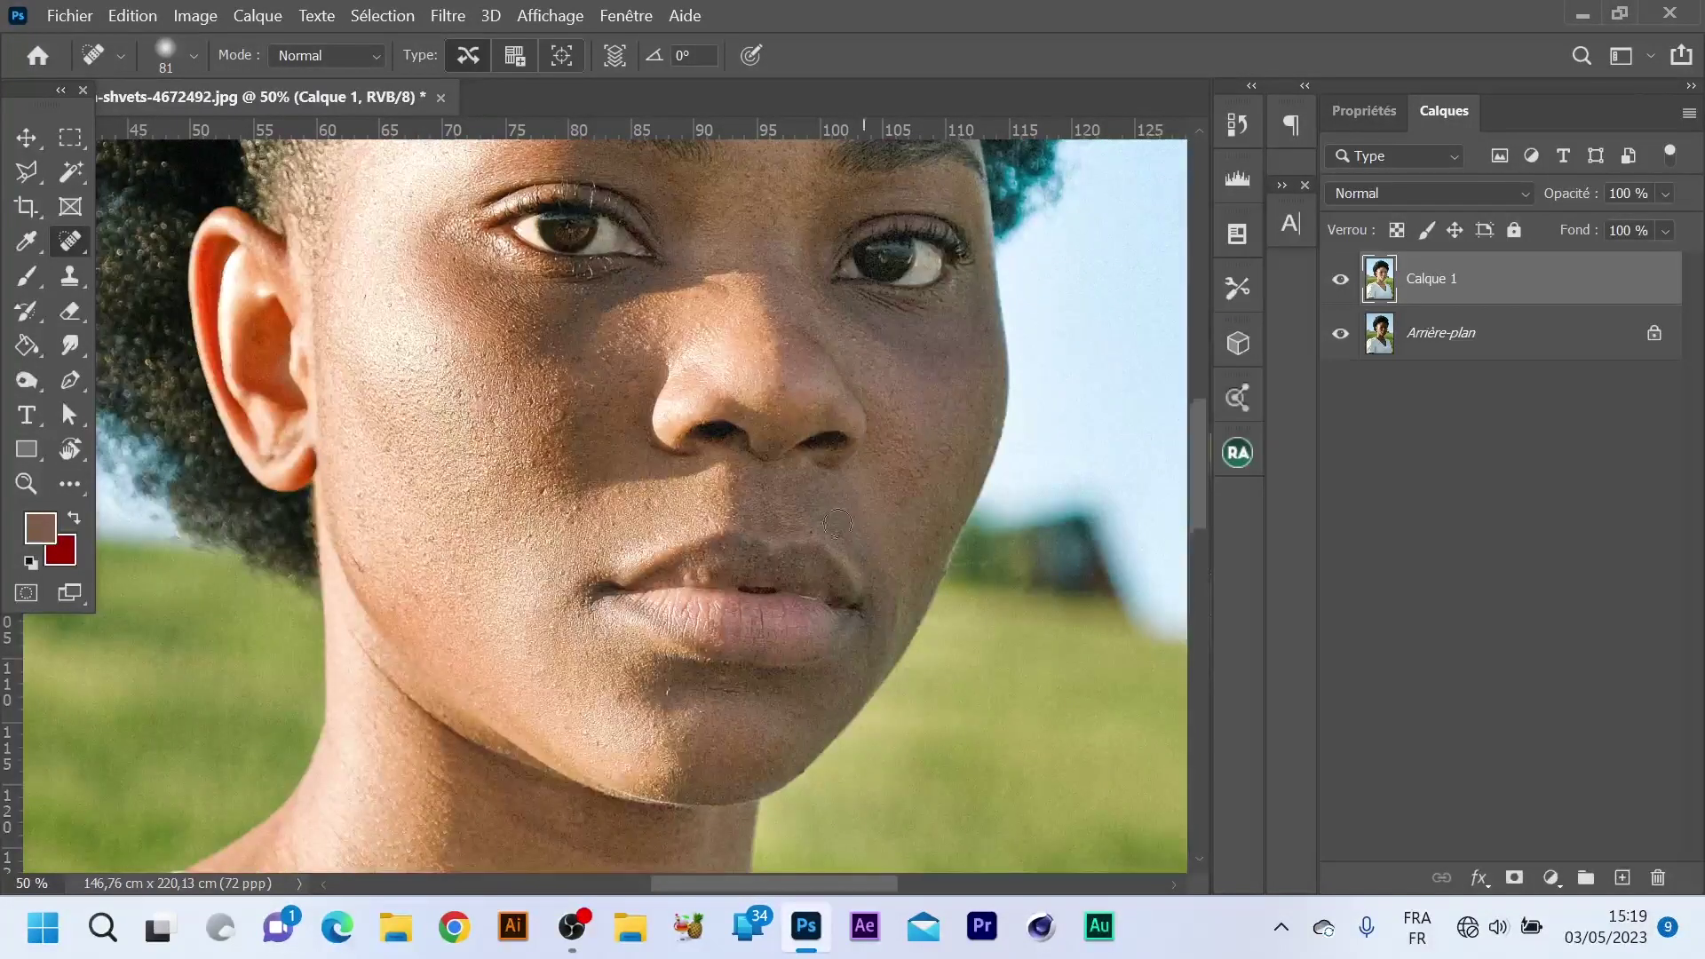
scroll(1008, 462, up, 4)
click(1340, 279)
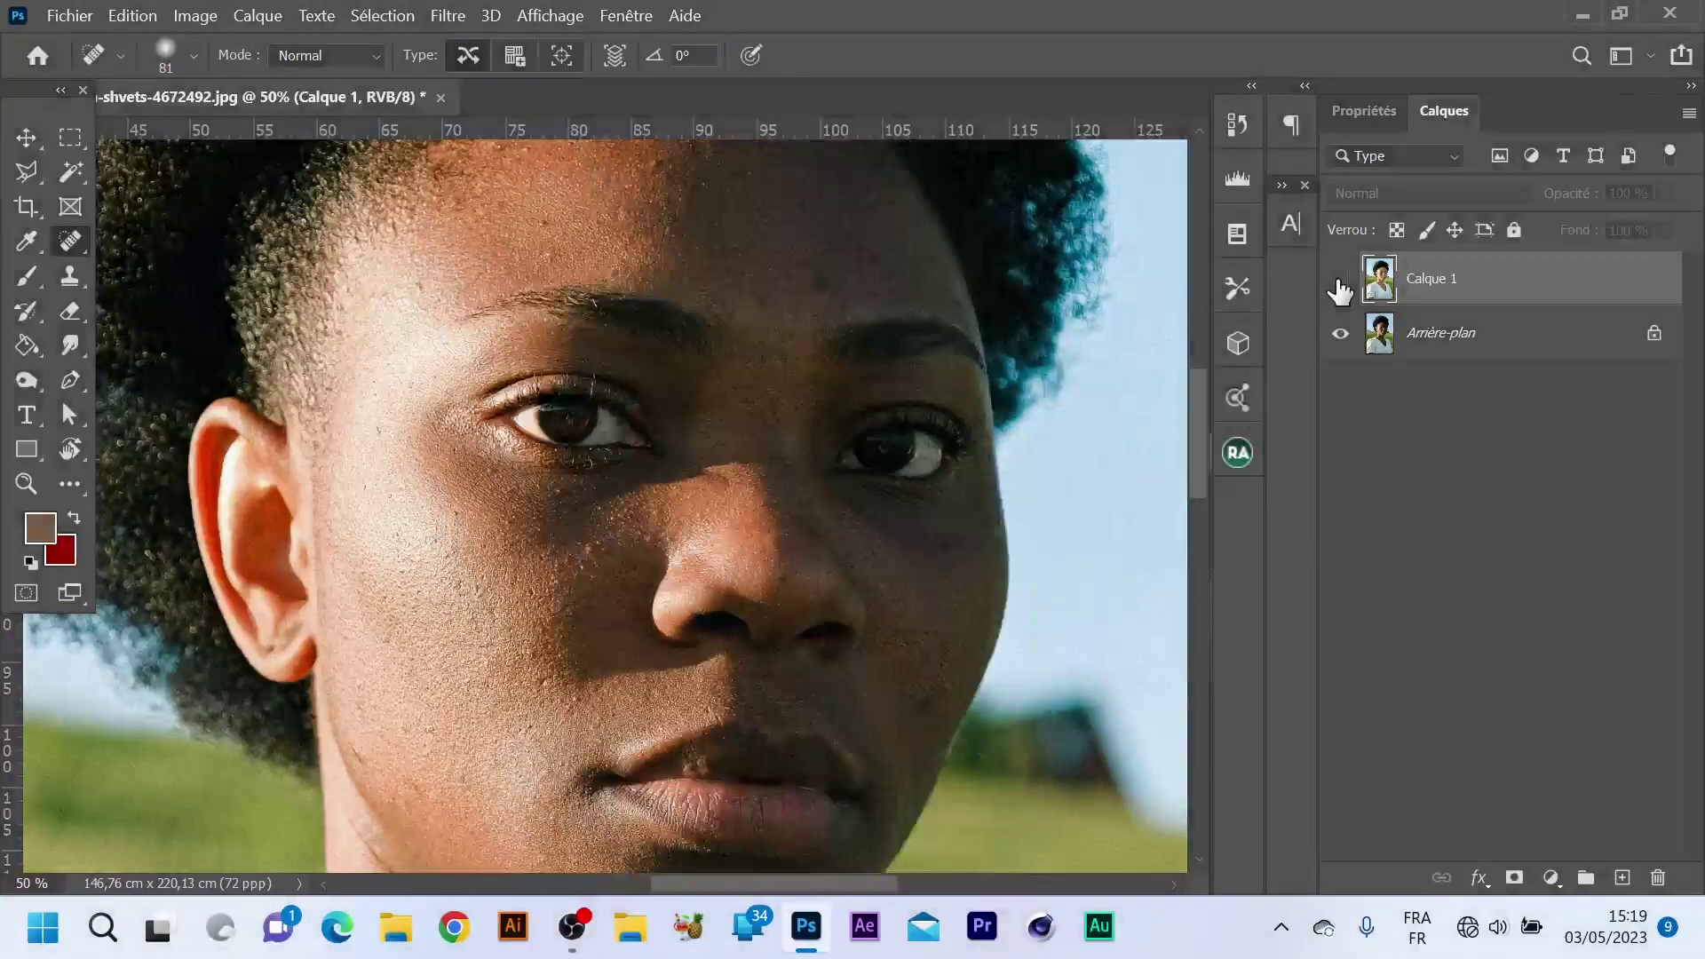
click(1339, 282)
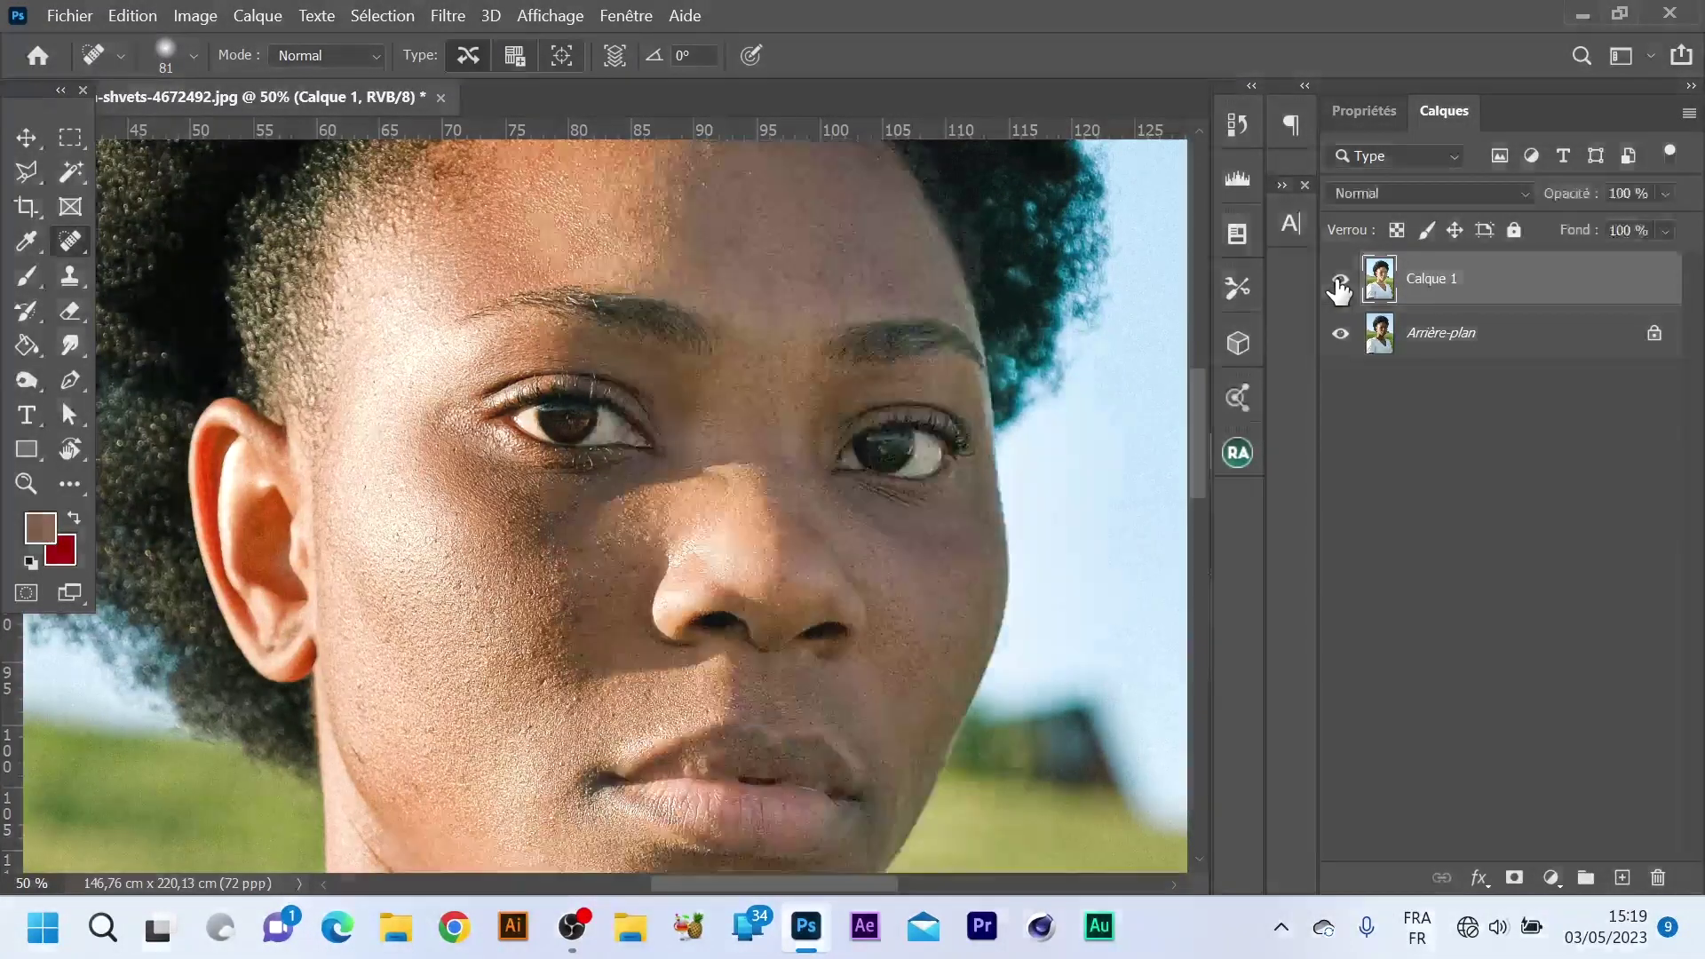
click(1340, 282)
click(1339, 281)
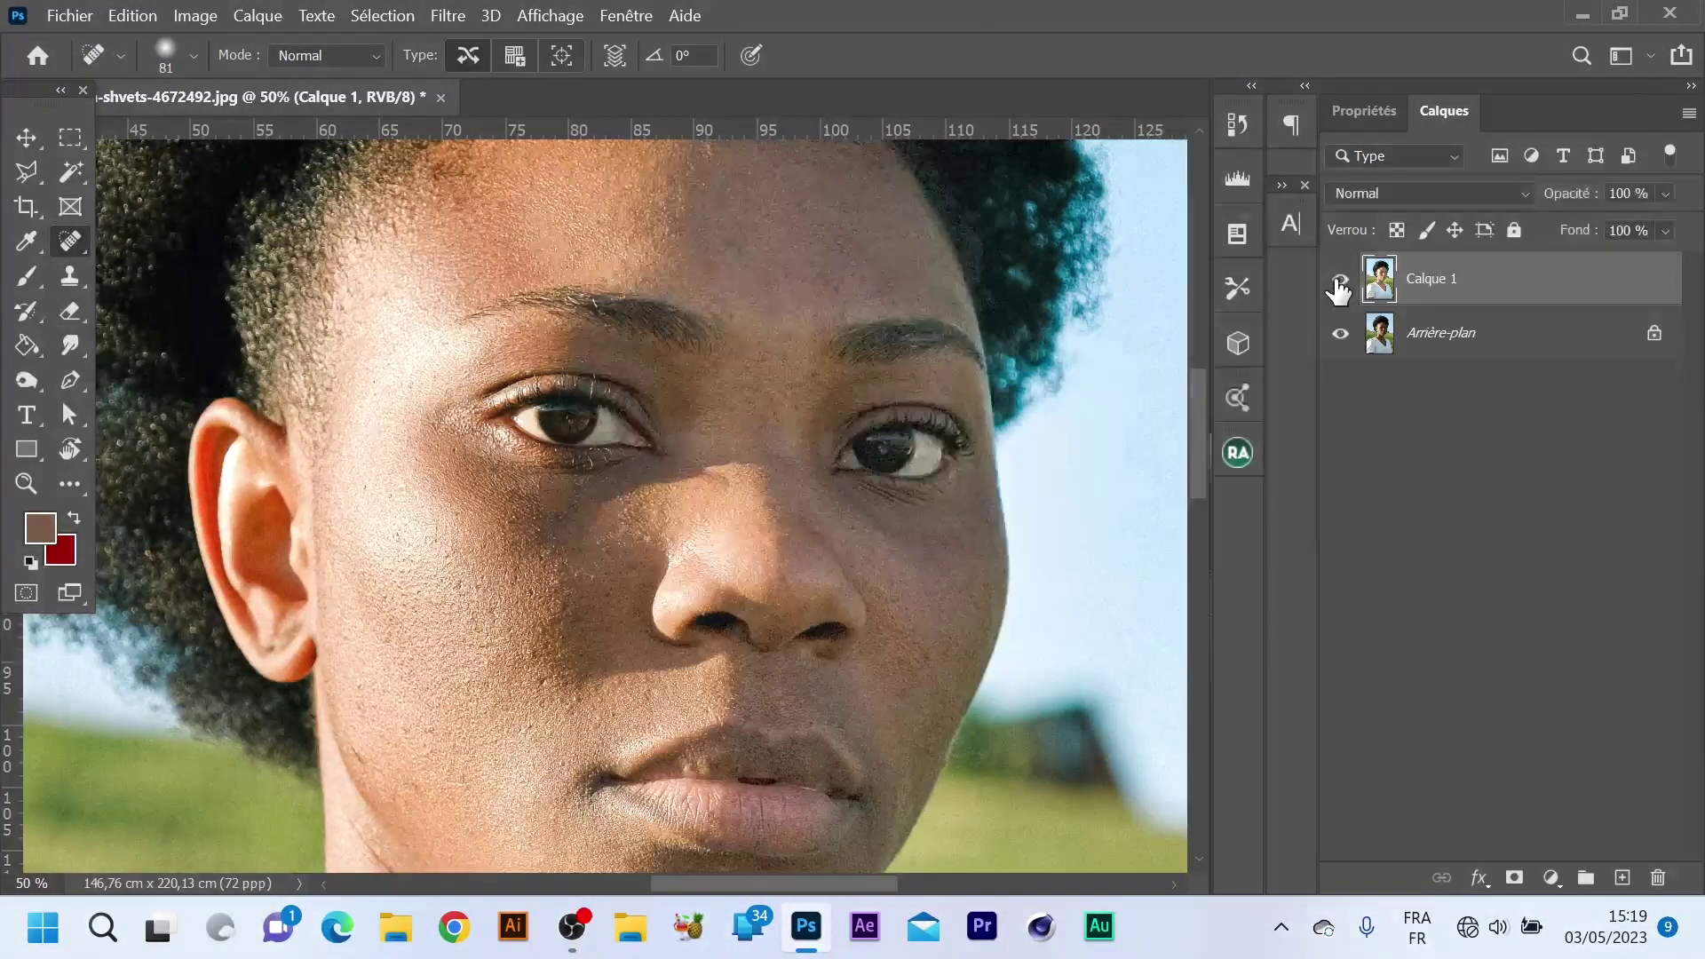
Duplicate the retouched layer Calque 1 and invert the colours of the copy with Négatif.
scroll(1039, 453, down, 3)
scroll(1040, 453, down, 4)
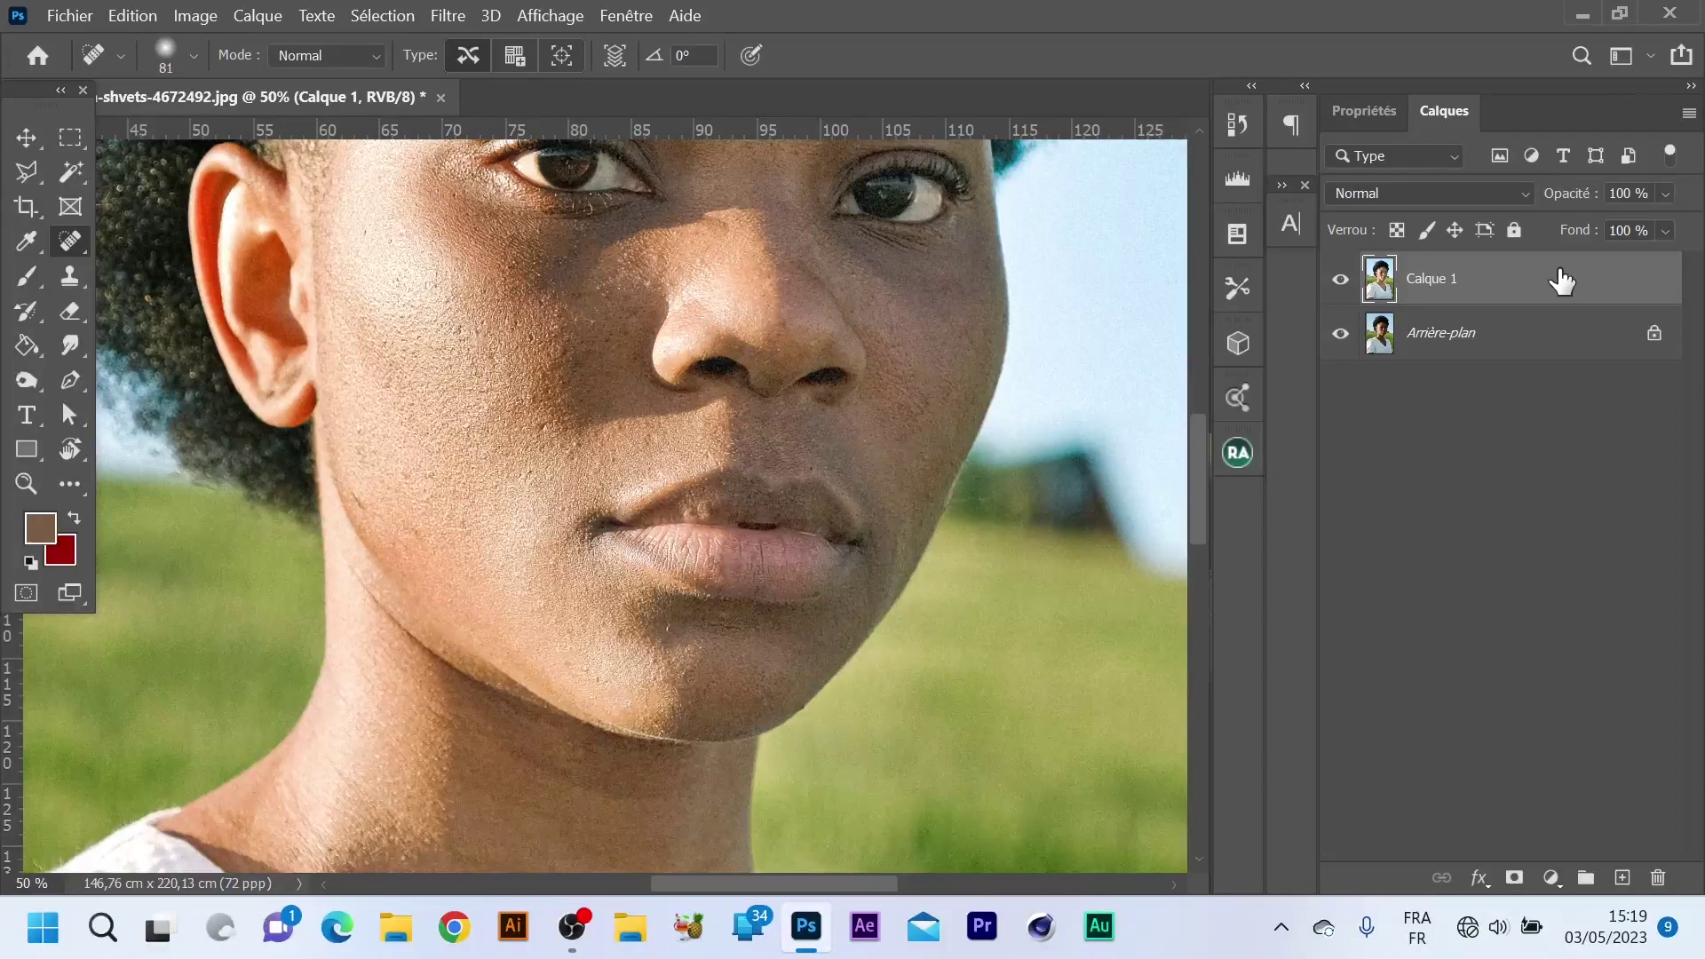
key(ctrl+j)
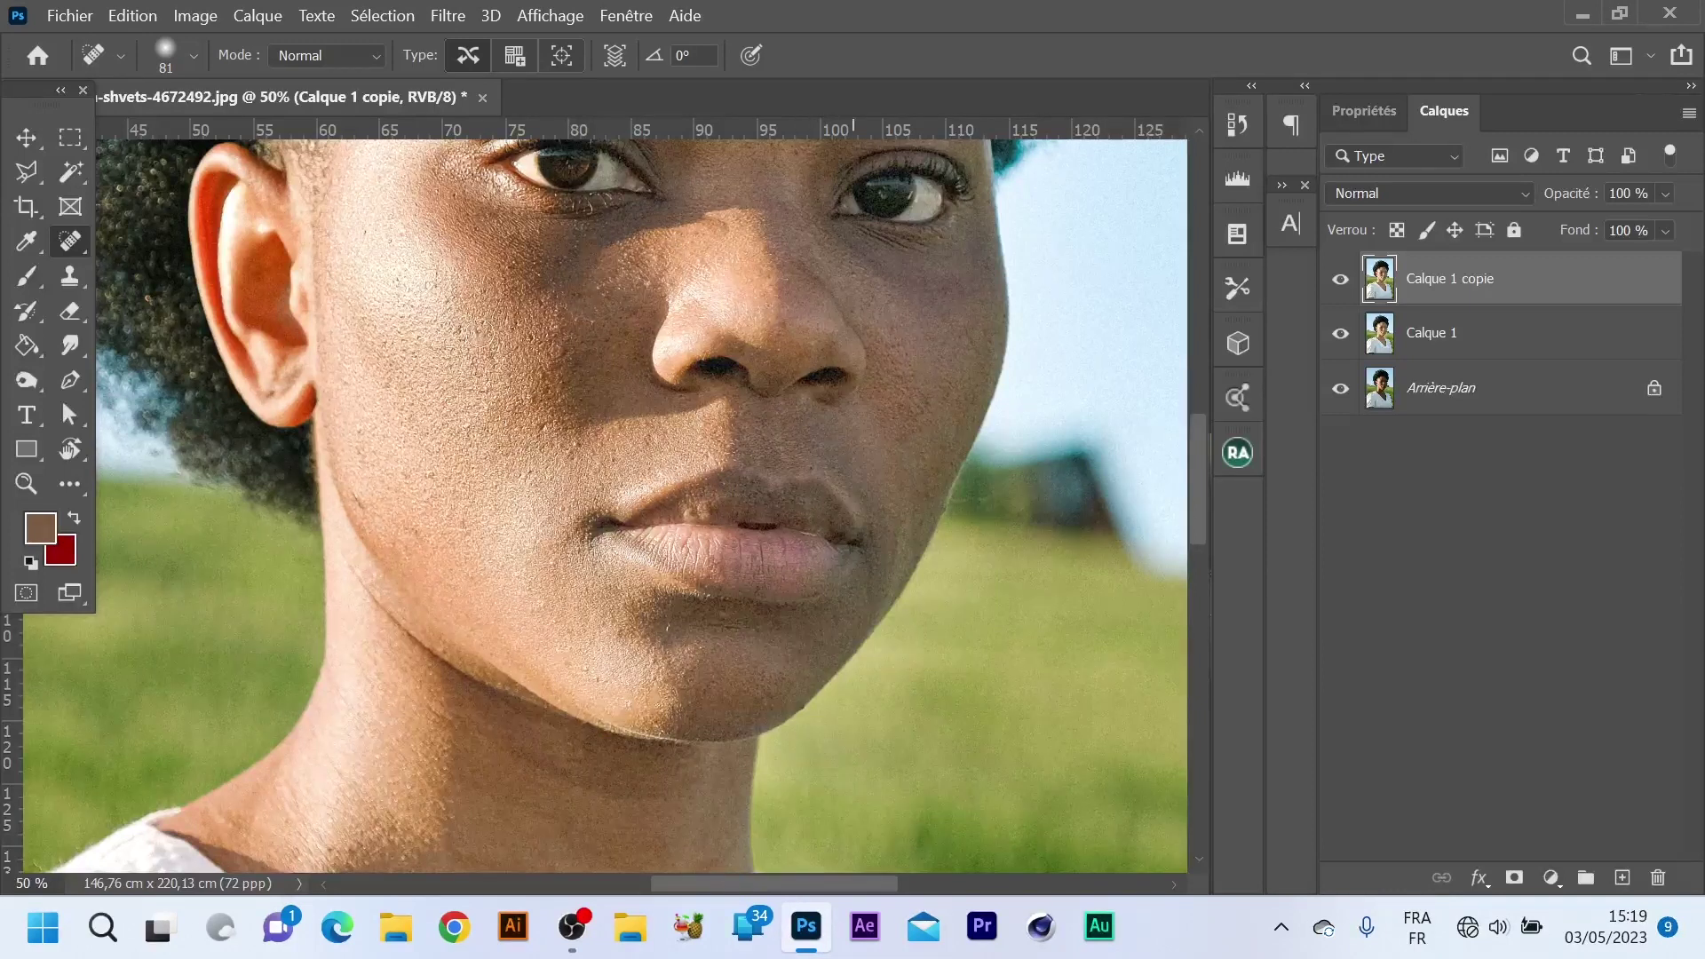
click(185, 17)
mouse_move(229, 80)
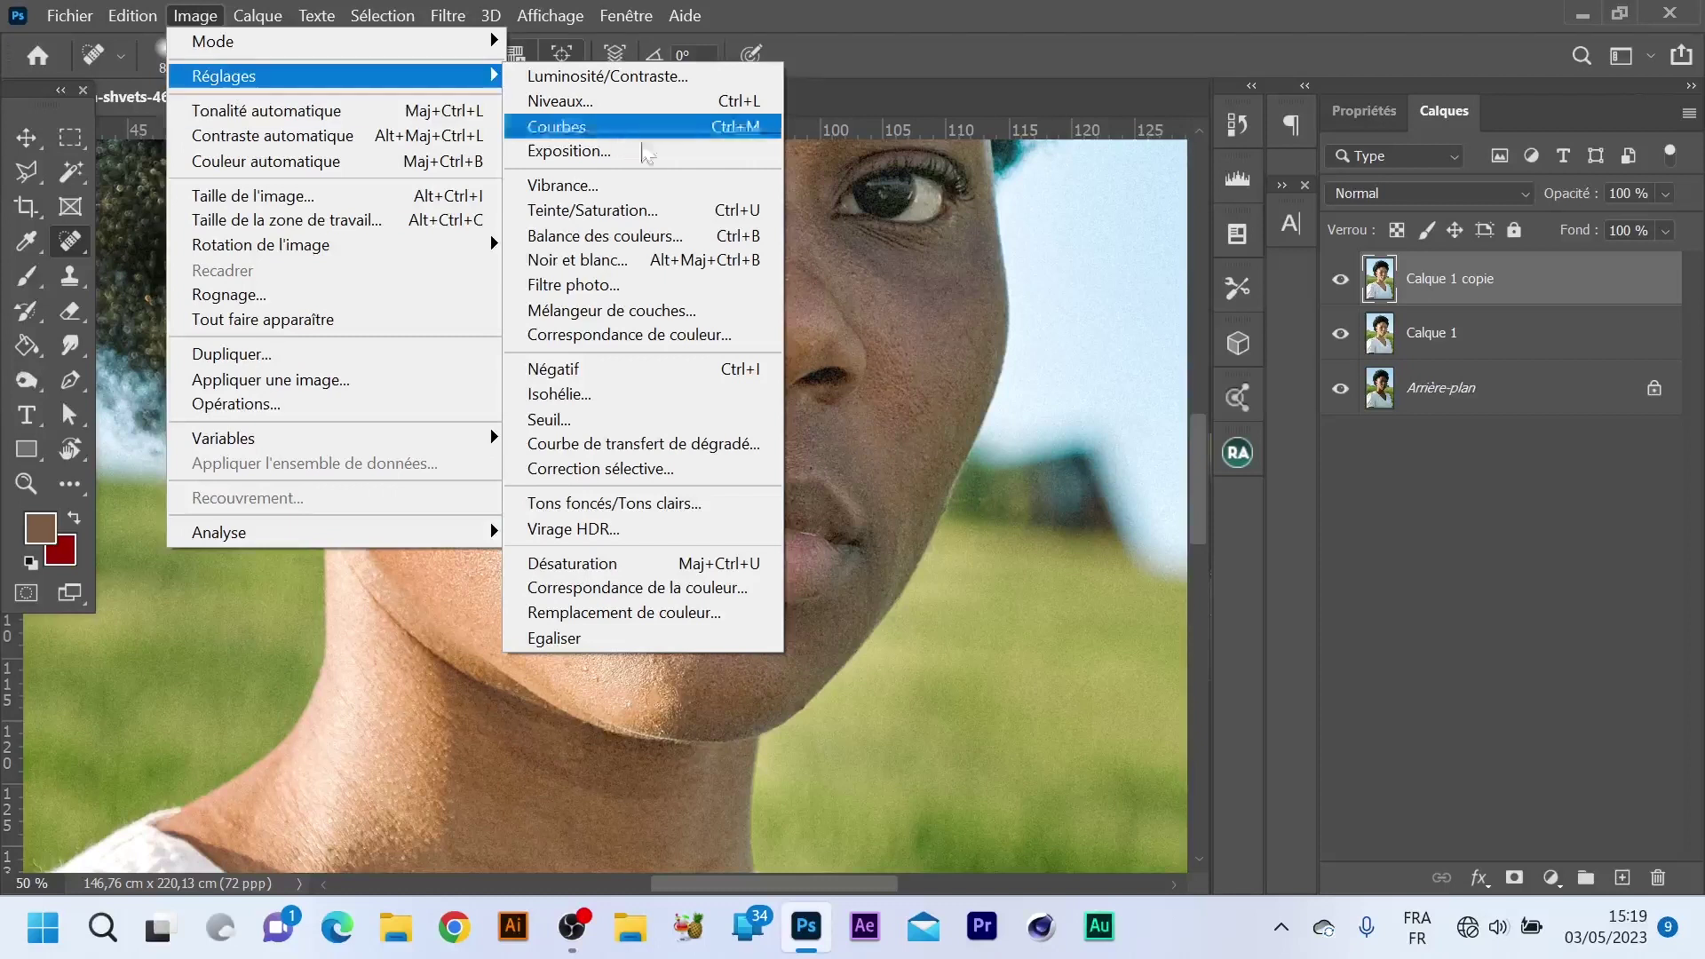
click(711, 365)
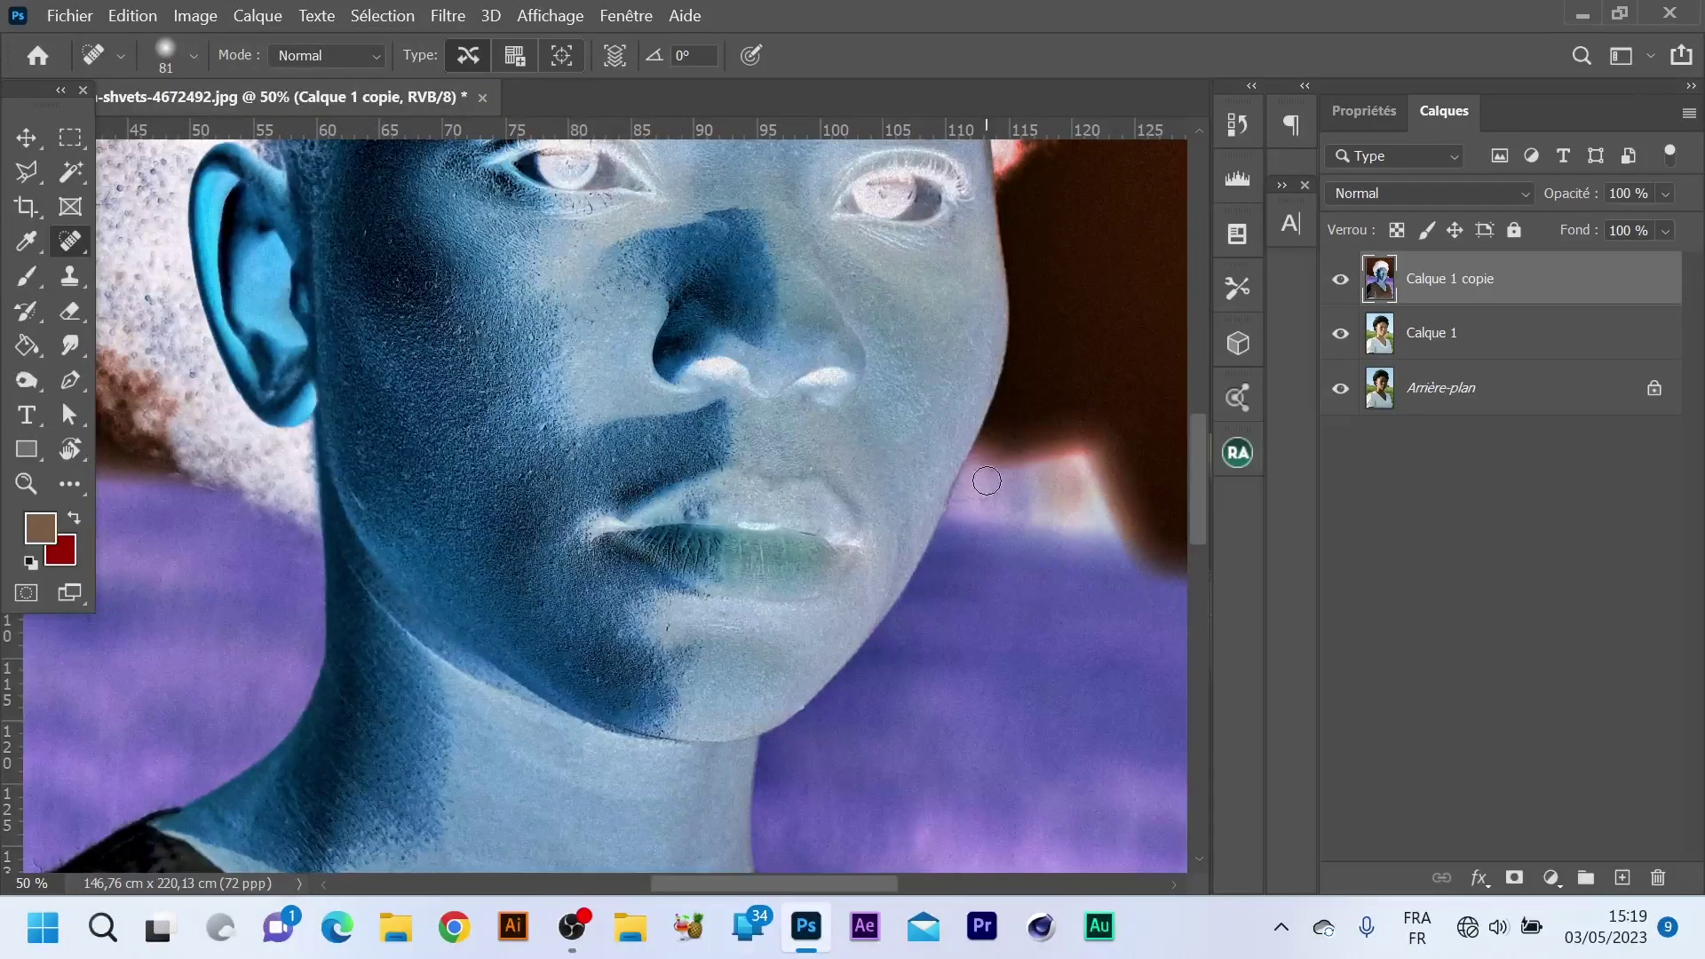
Set the blend mode of the inverted layer copy to Lumière vive.
key(ctrl+minus)
key(ctrl+minus)
key(ctrl+minus)
key(ctrl+minus)
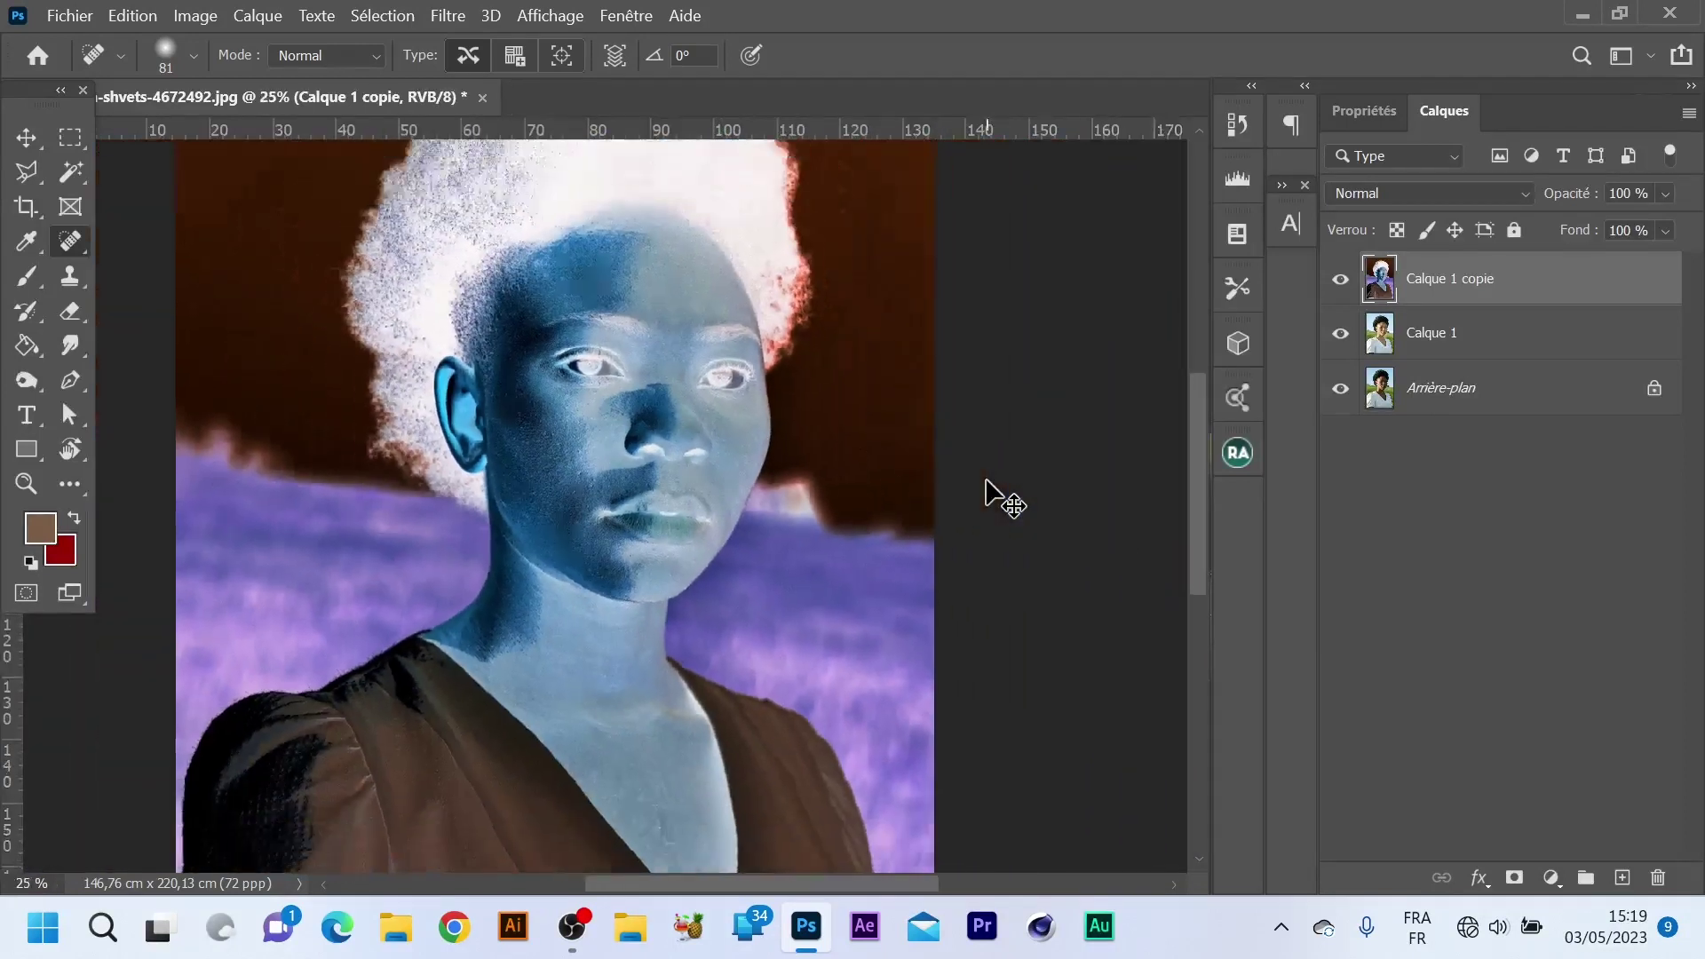
key(ctrl+minus)
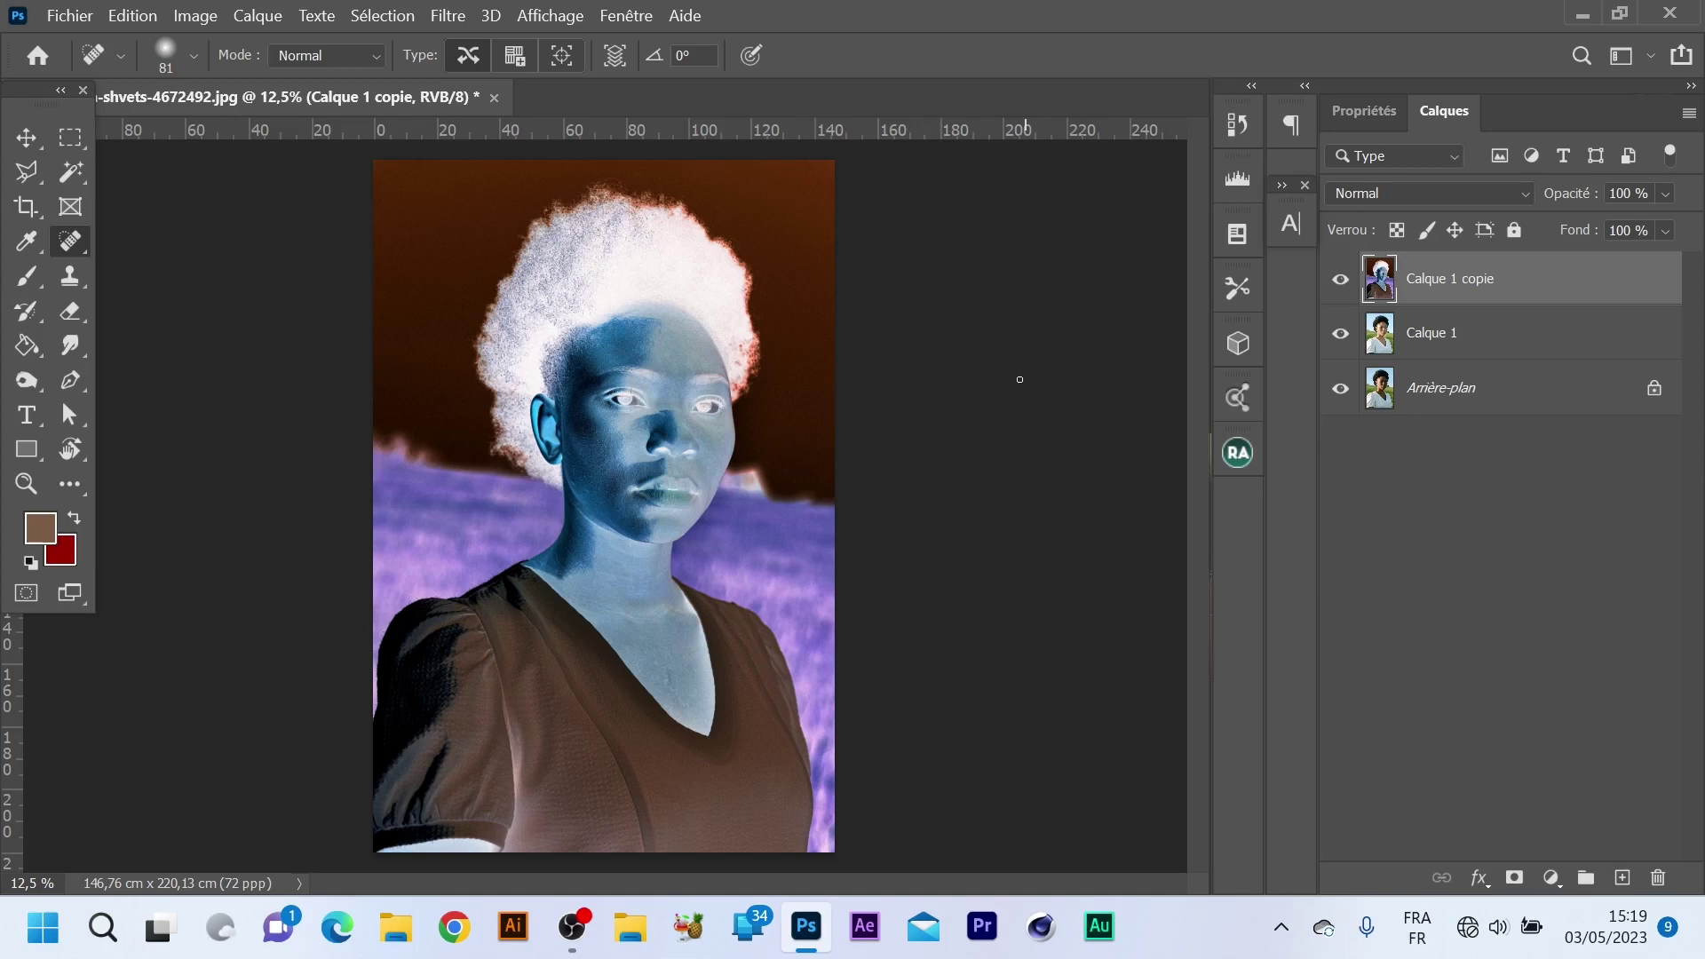
click(1518, 196)
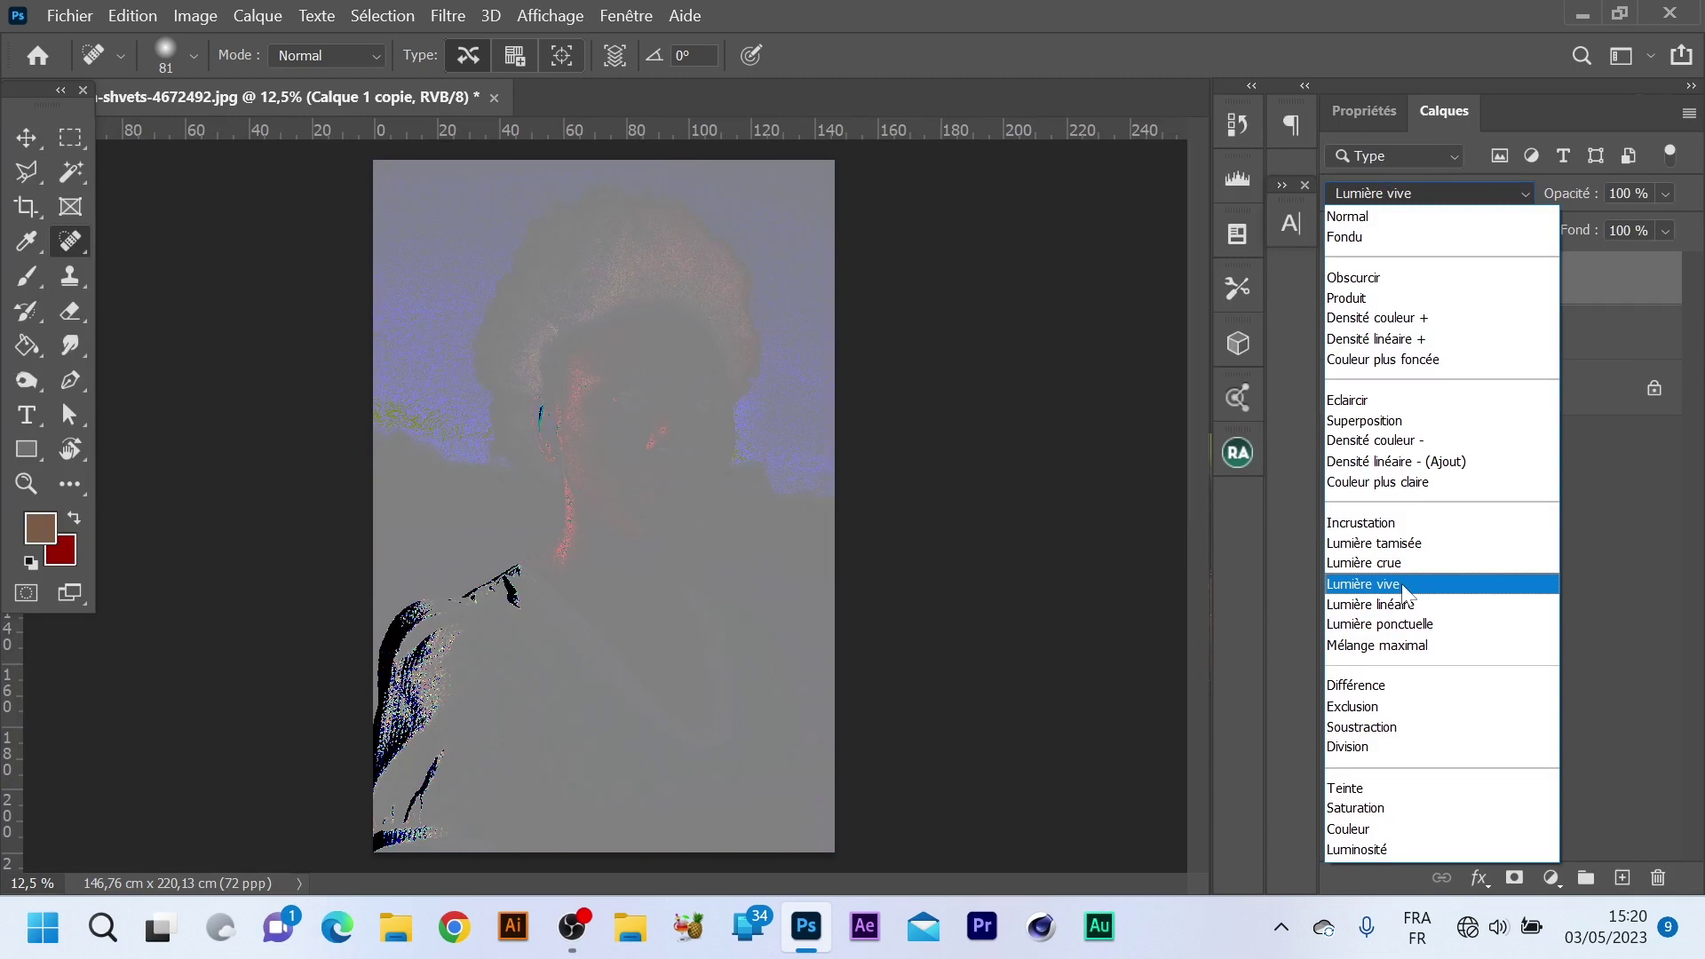
click(1403, 586)
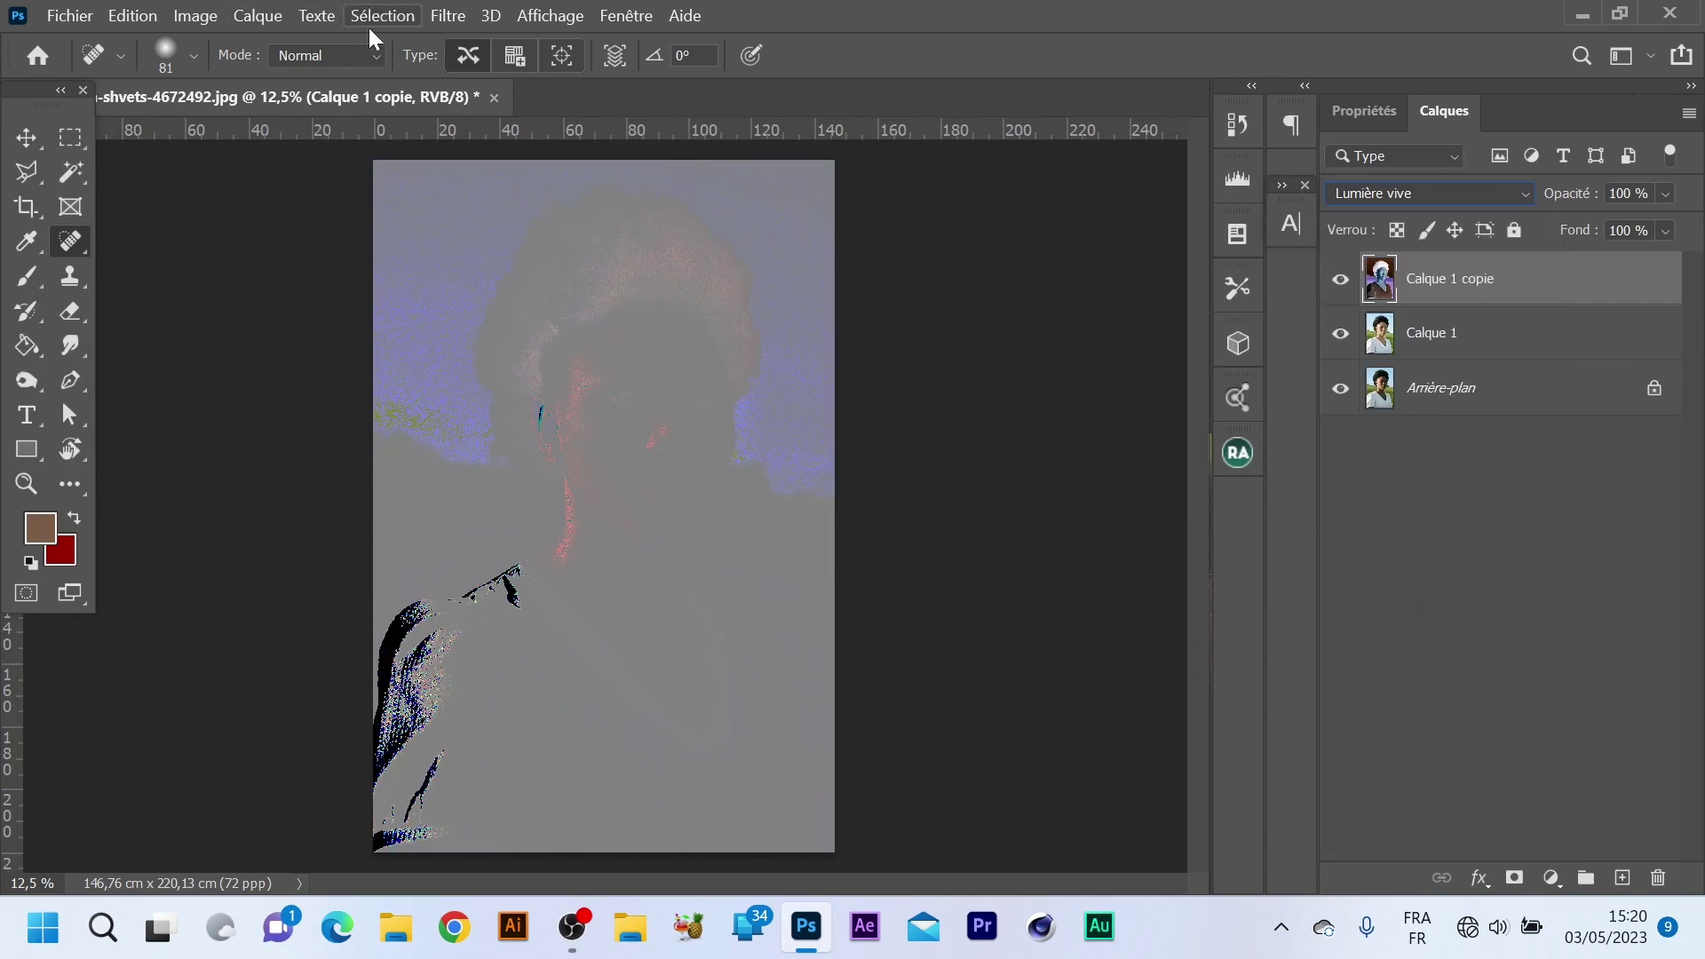
Apply a Flou gaussien filter with a very small radius to the inverted layer copy, trying out larger radii first.
click(448, 17)
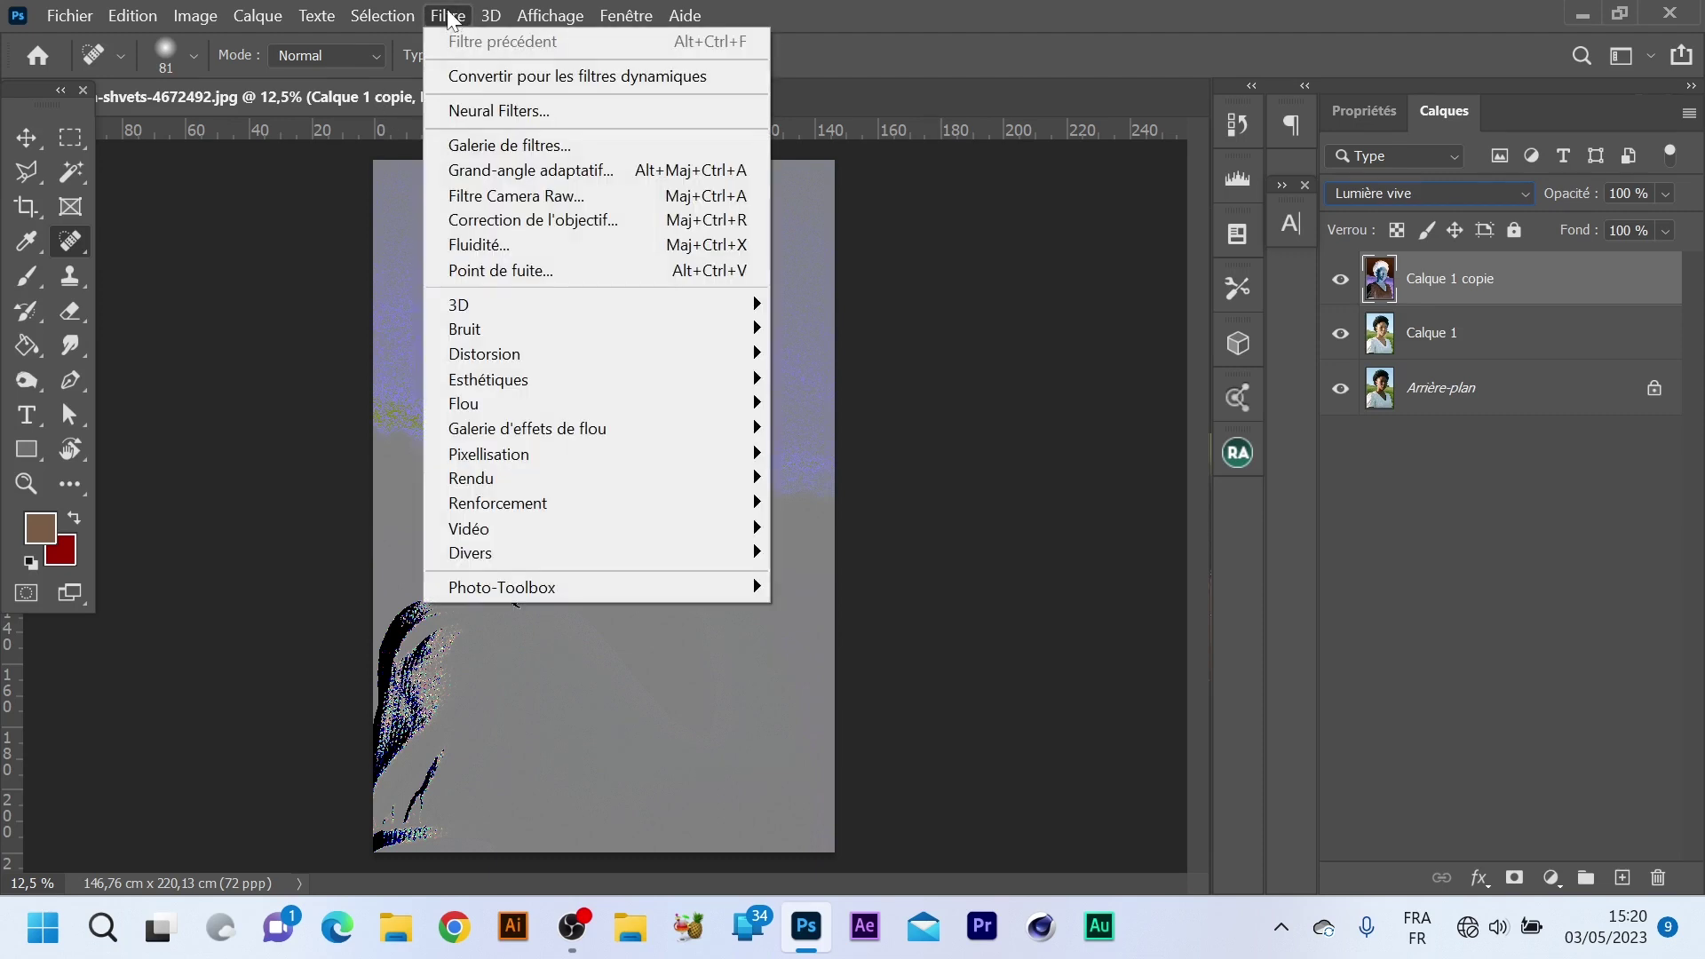
mouse_move(487, 411)
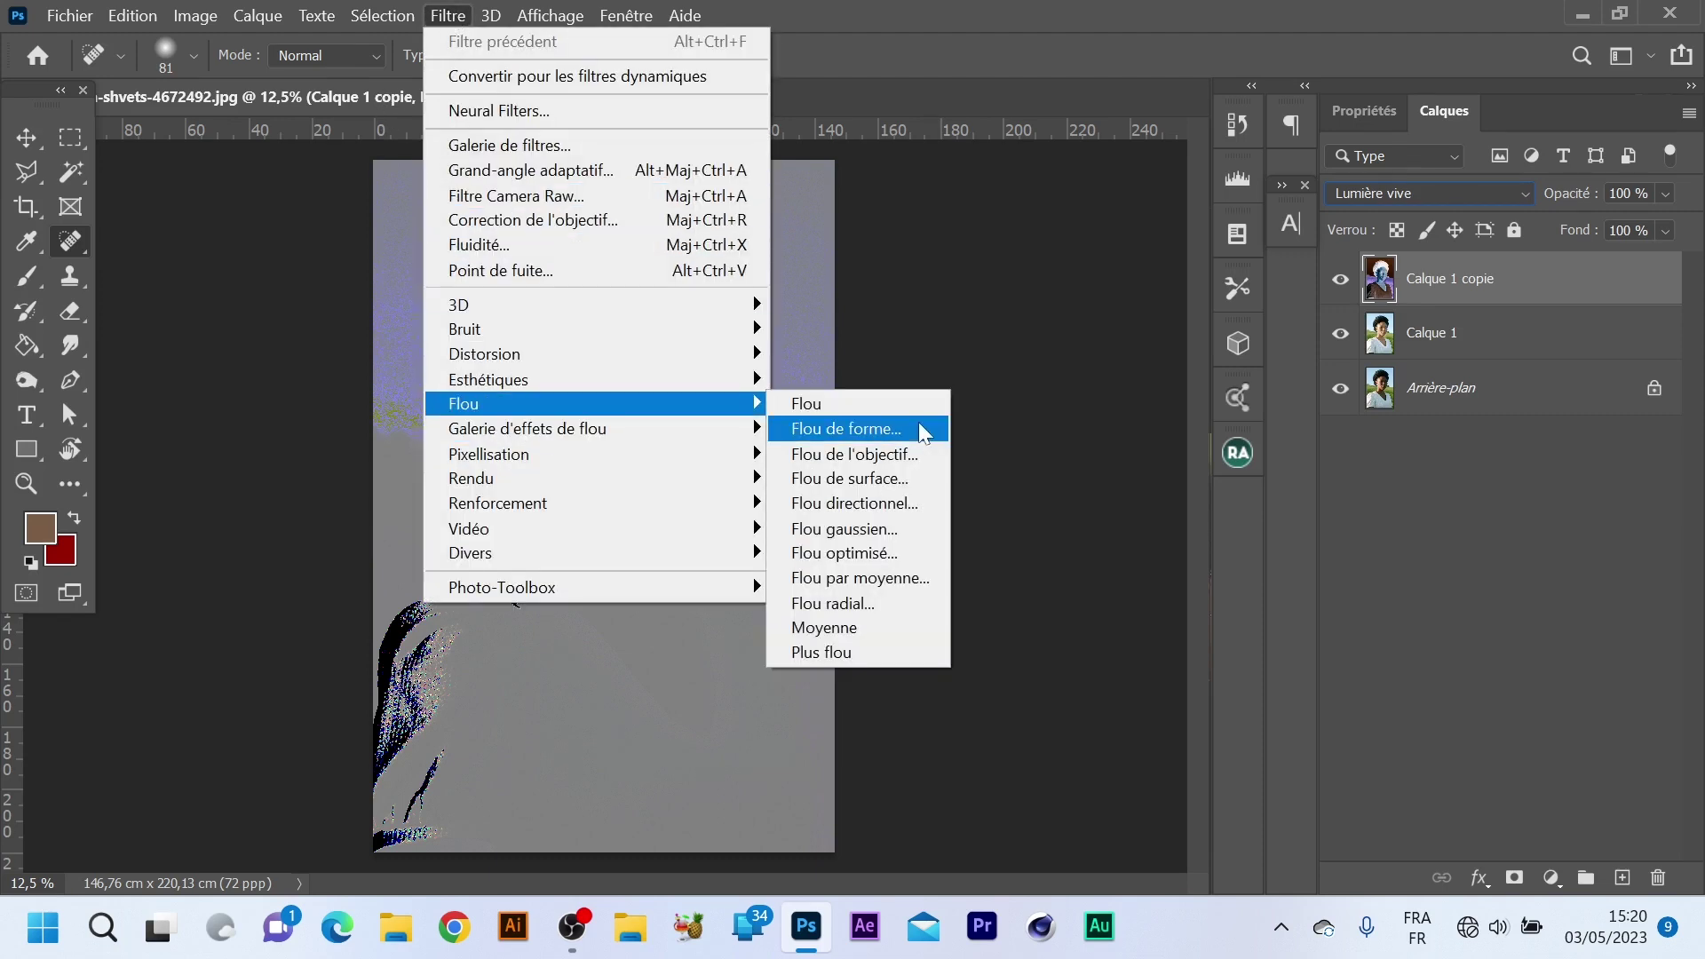
click(886, 530)
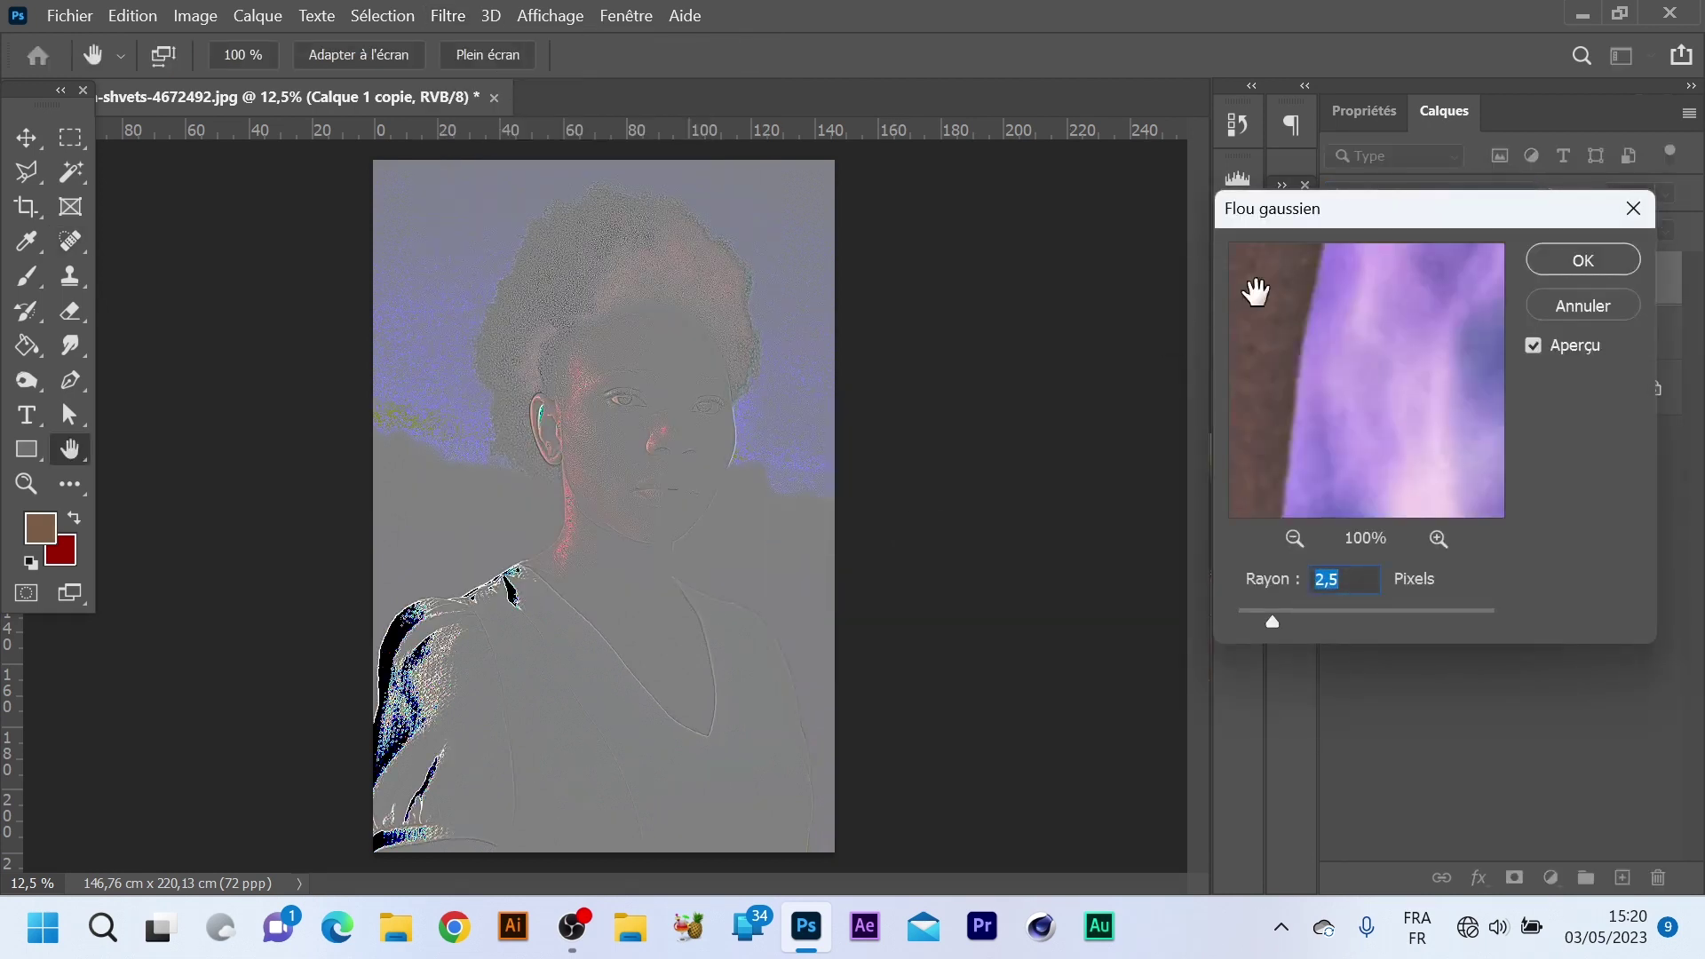
drag(1430, 217, 1092, 195)
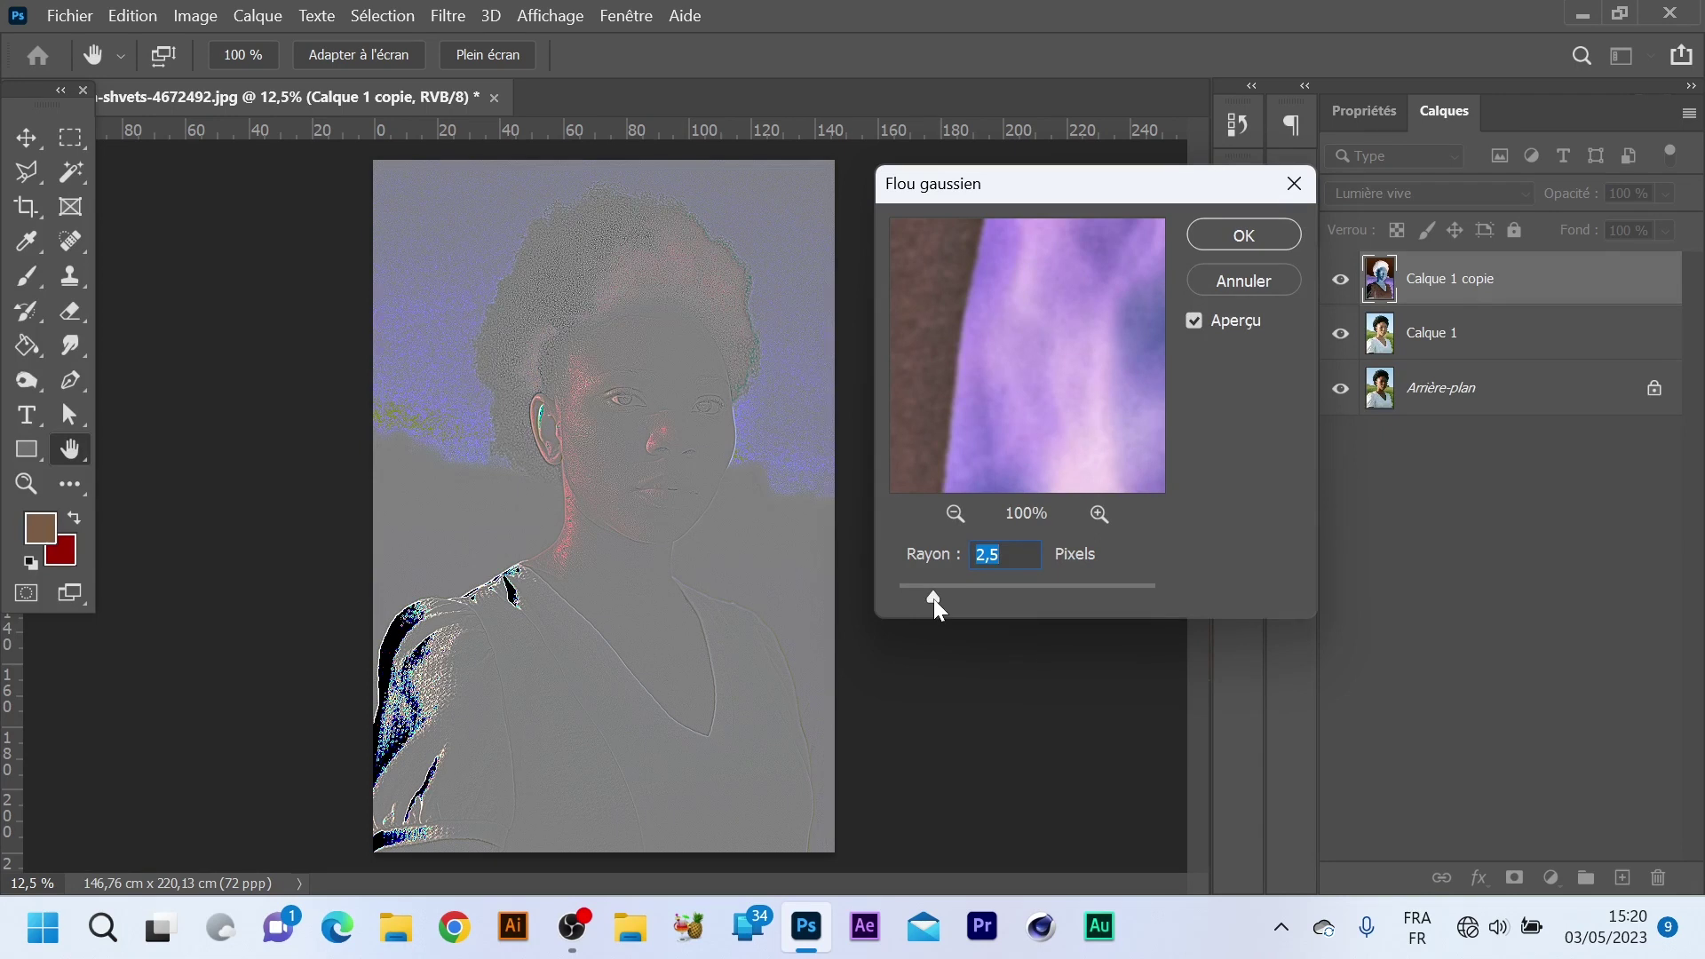
drag(932, 599, 934, 596)
drag(934, 596, 1031, 596)
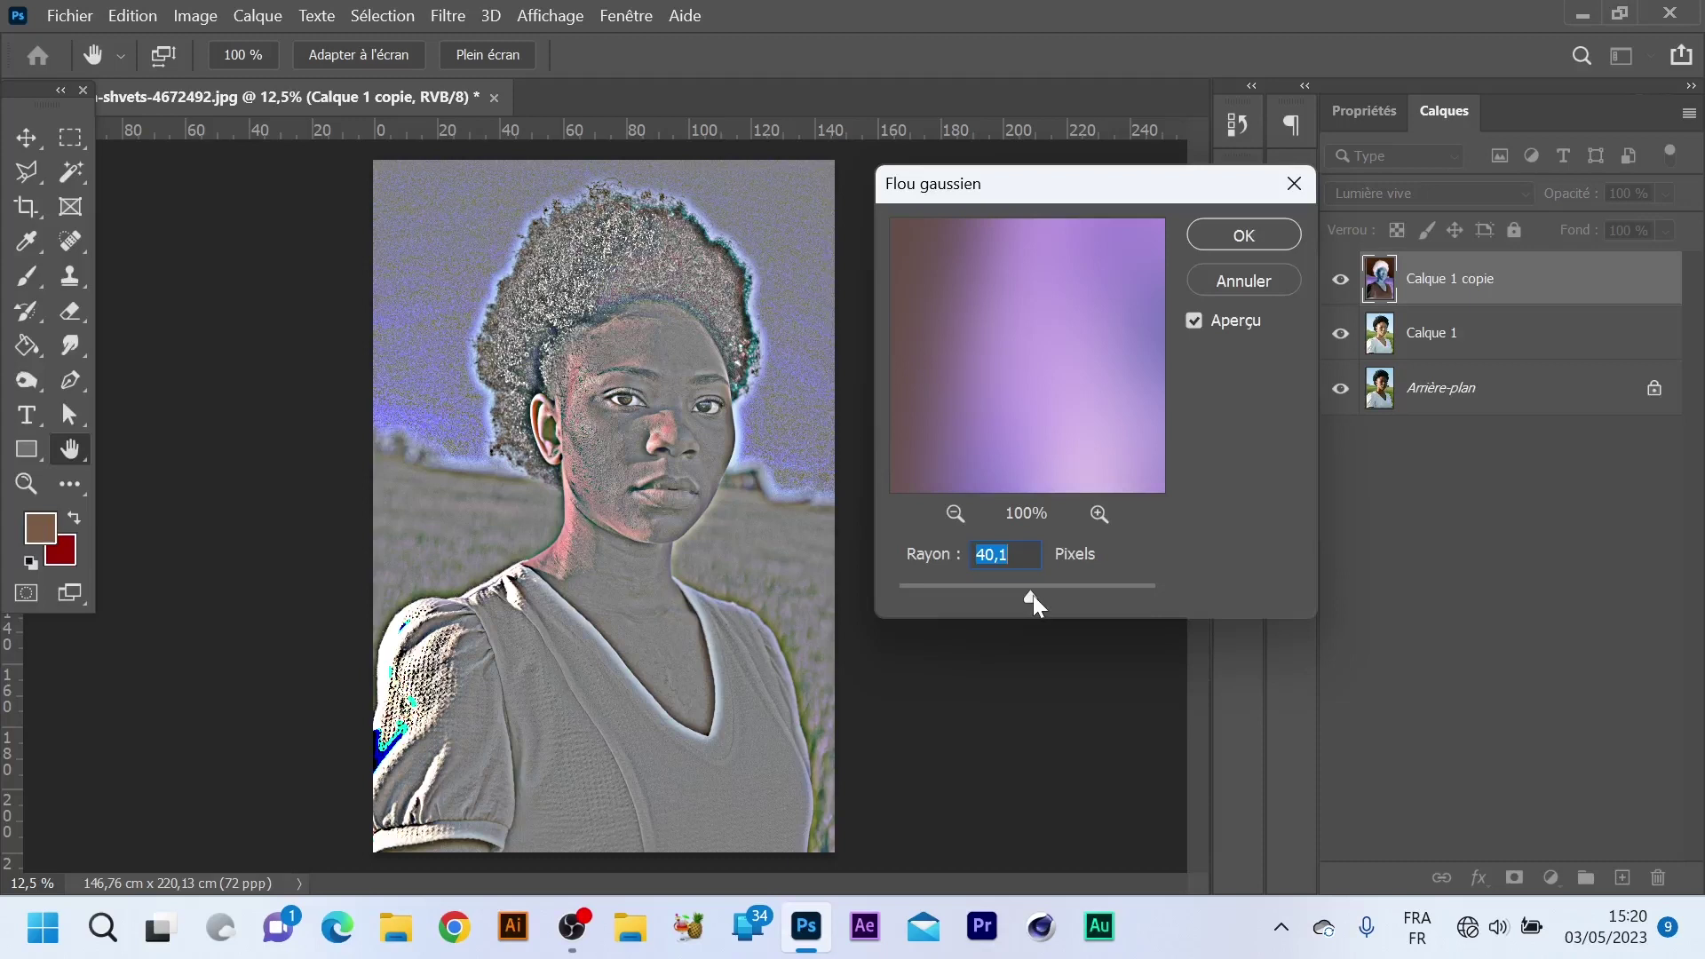
drag(1031, 595, 1083, 600)
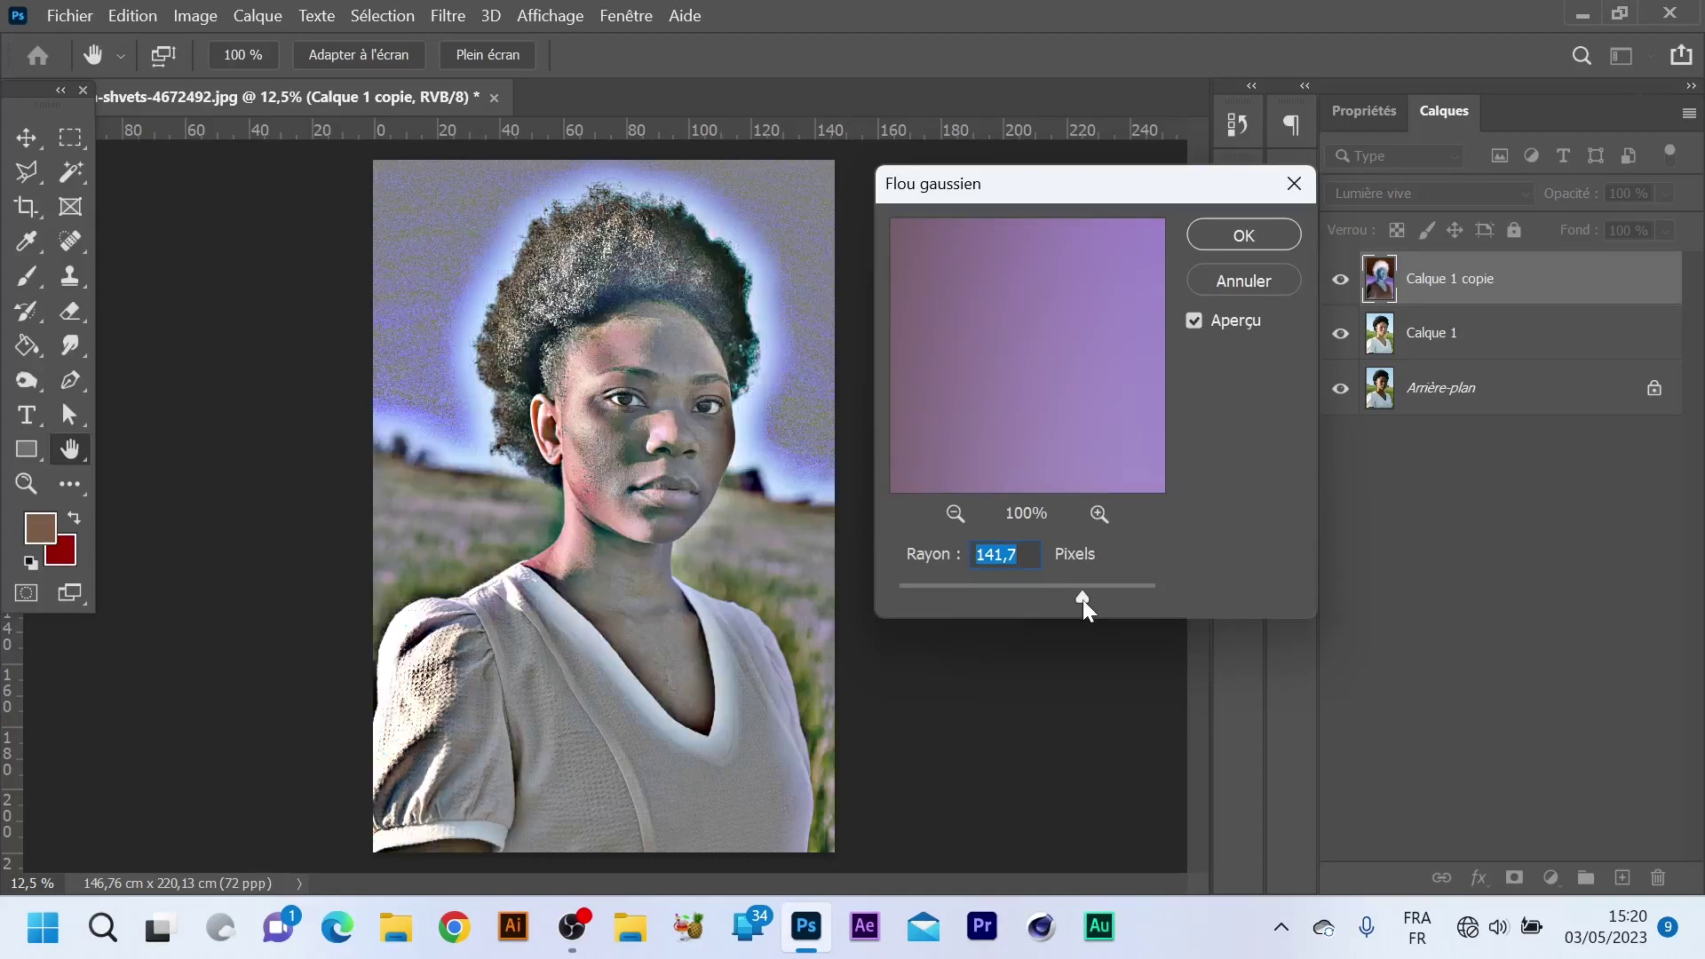
drag(1086, 595, 931, 597)
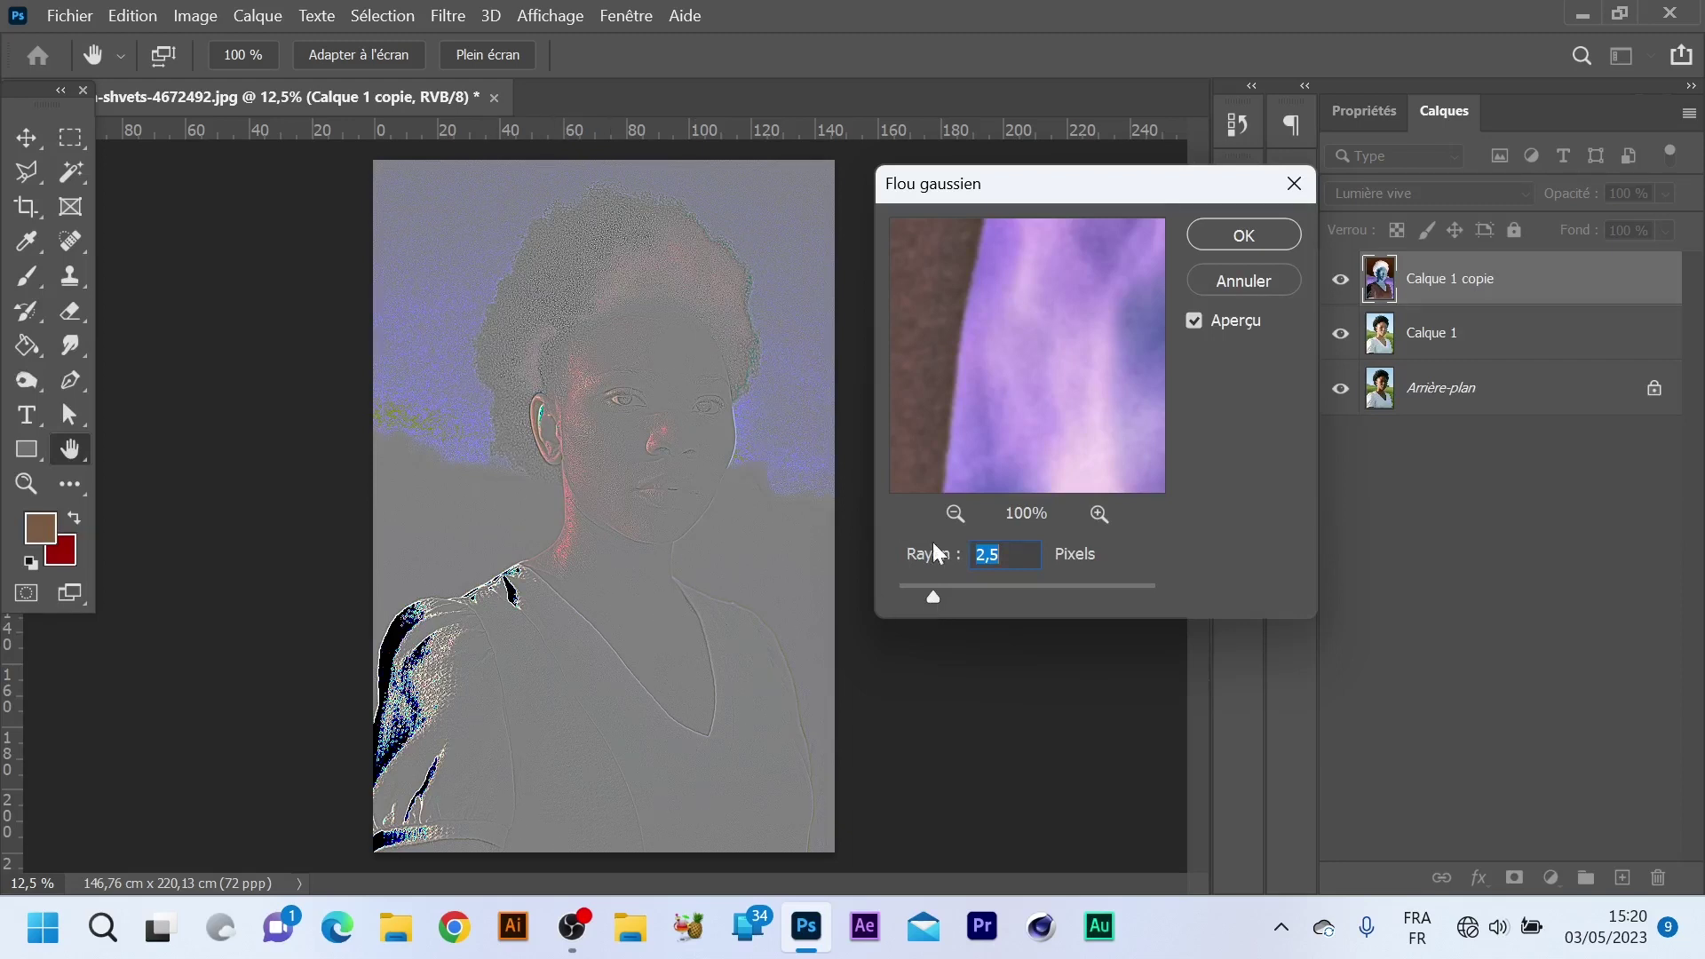
drag(932, 598, 929, 598)
click(1241, 235)
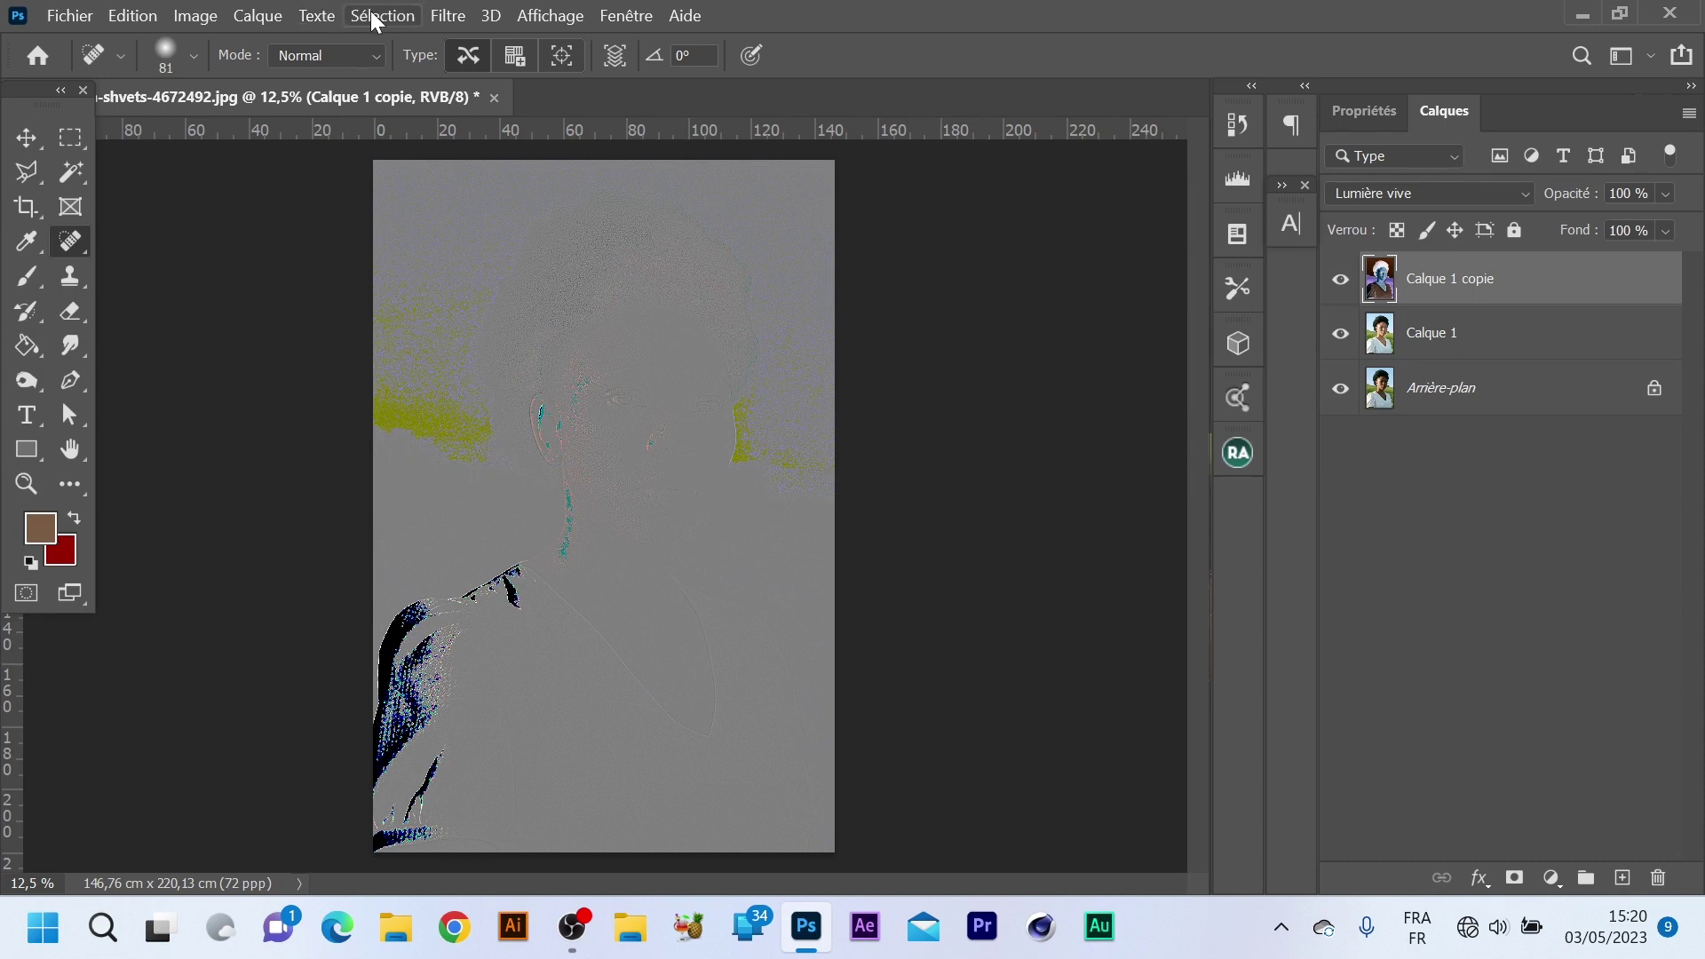
Apply a Passe-haut filter with a radius of 23,5 pixels to the inverted layer copy.
click(434, 15)
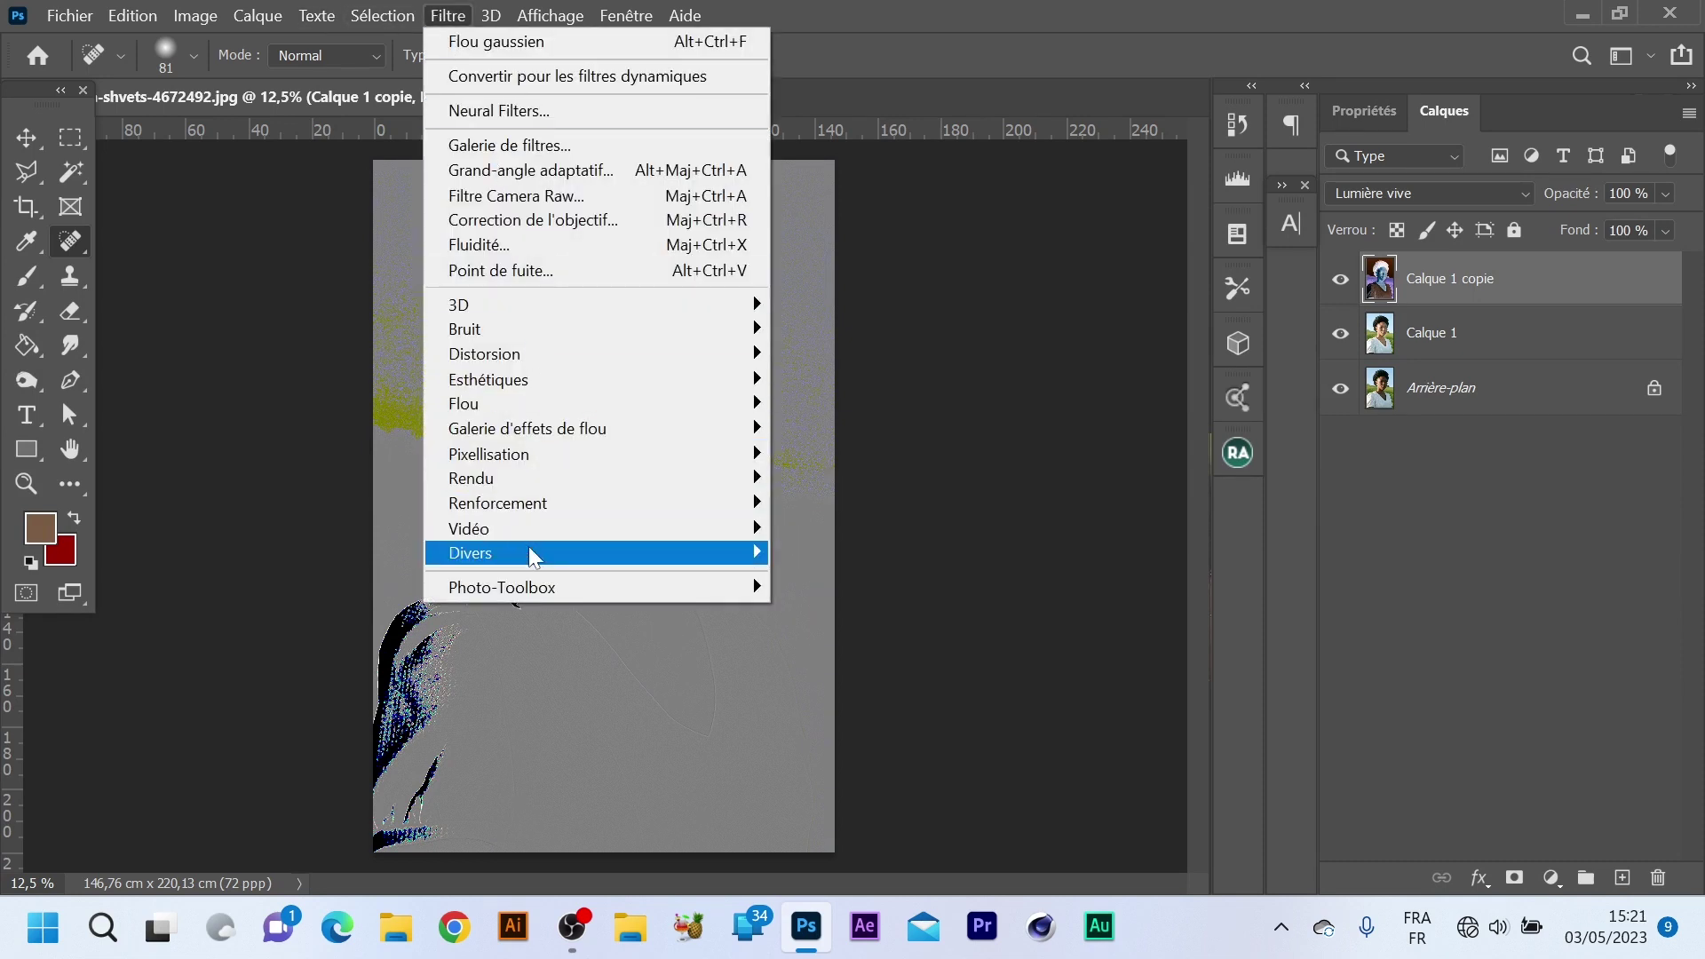
mouse_move(555, 566)
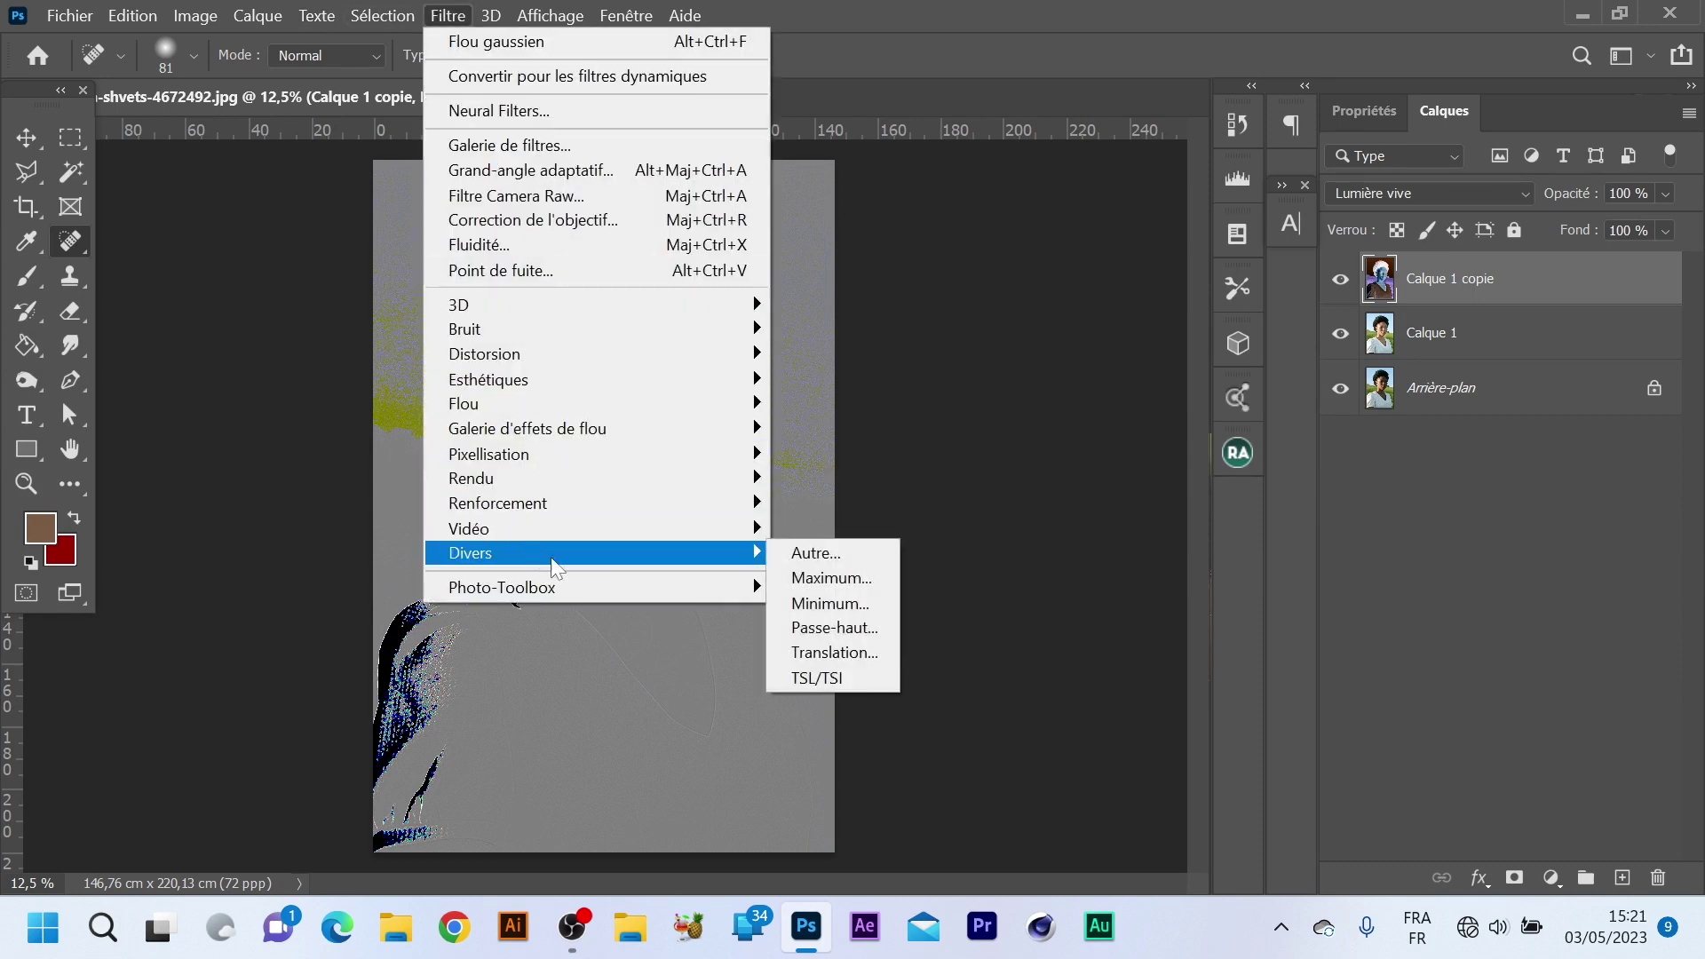
click(859, 629)
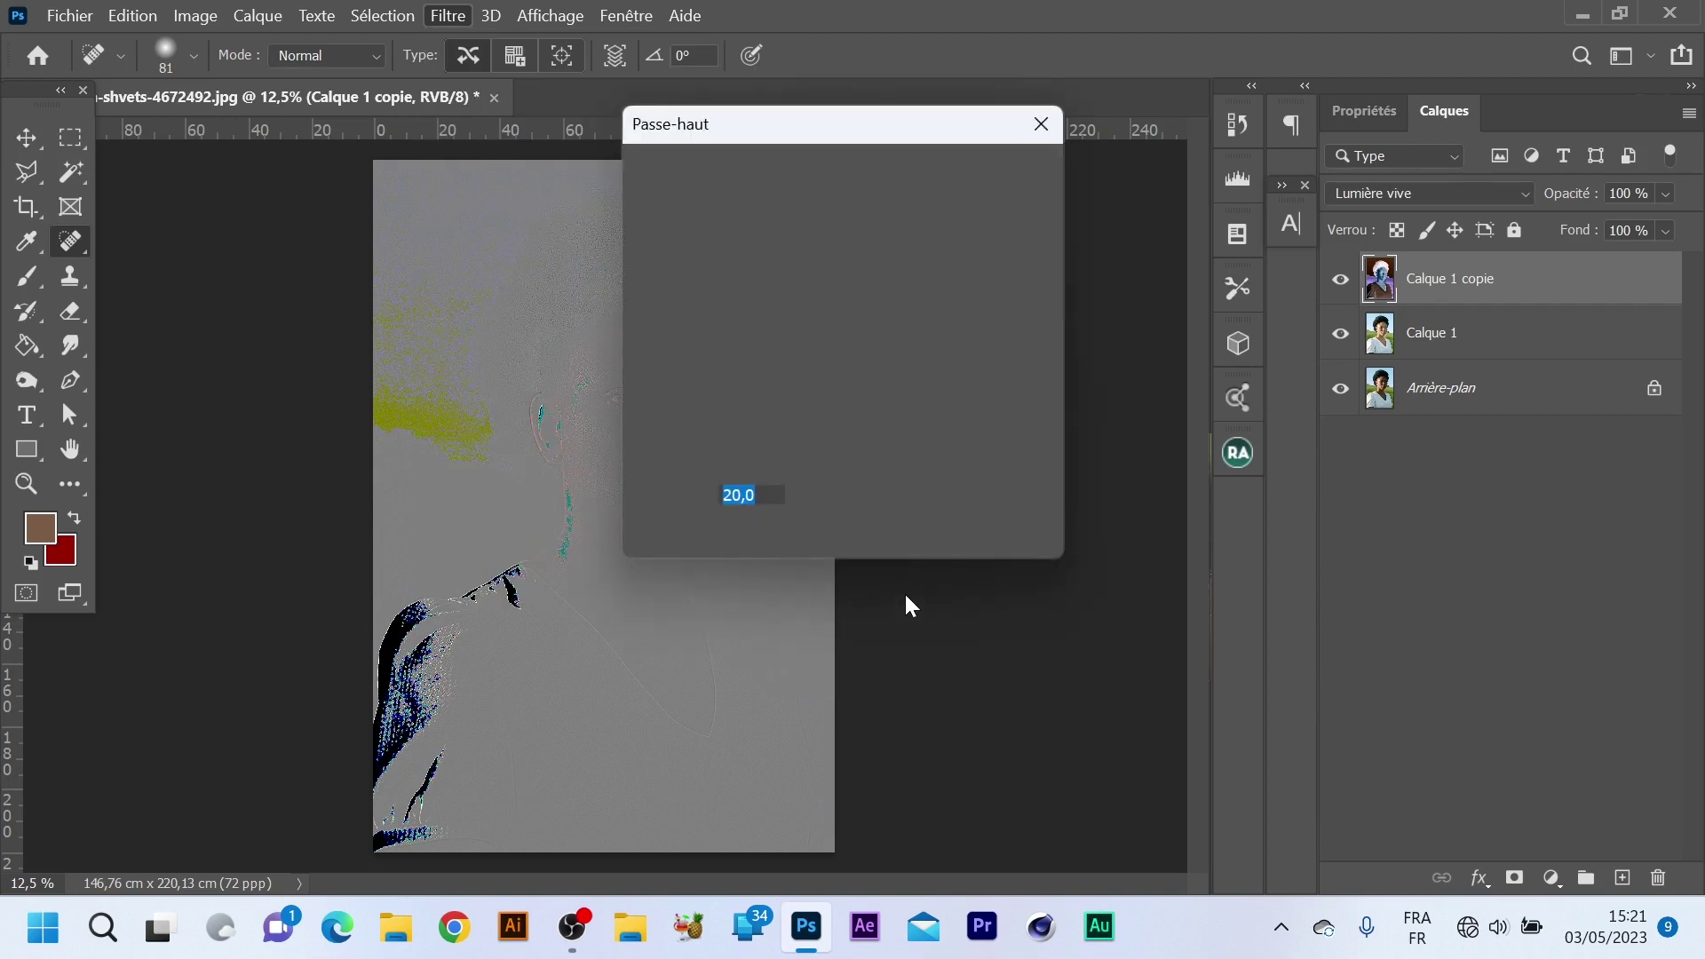
drag(850, 137, 1174, 456)
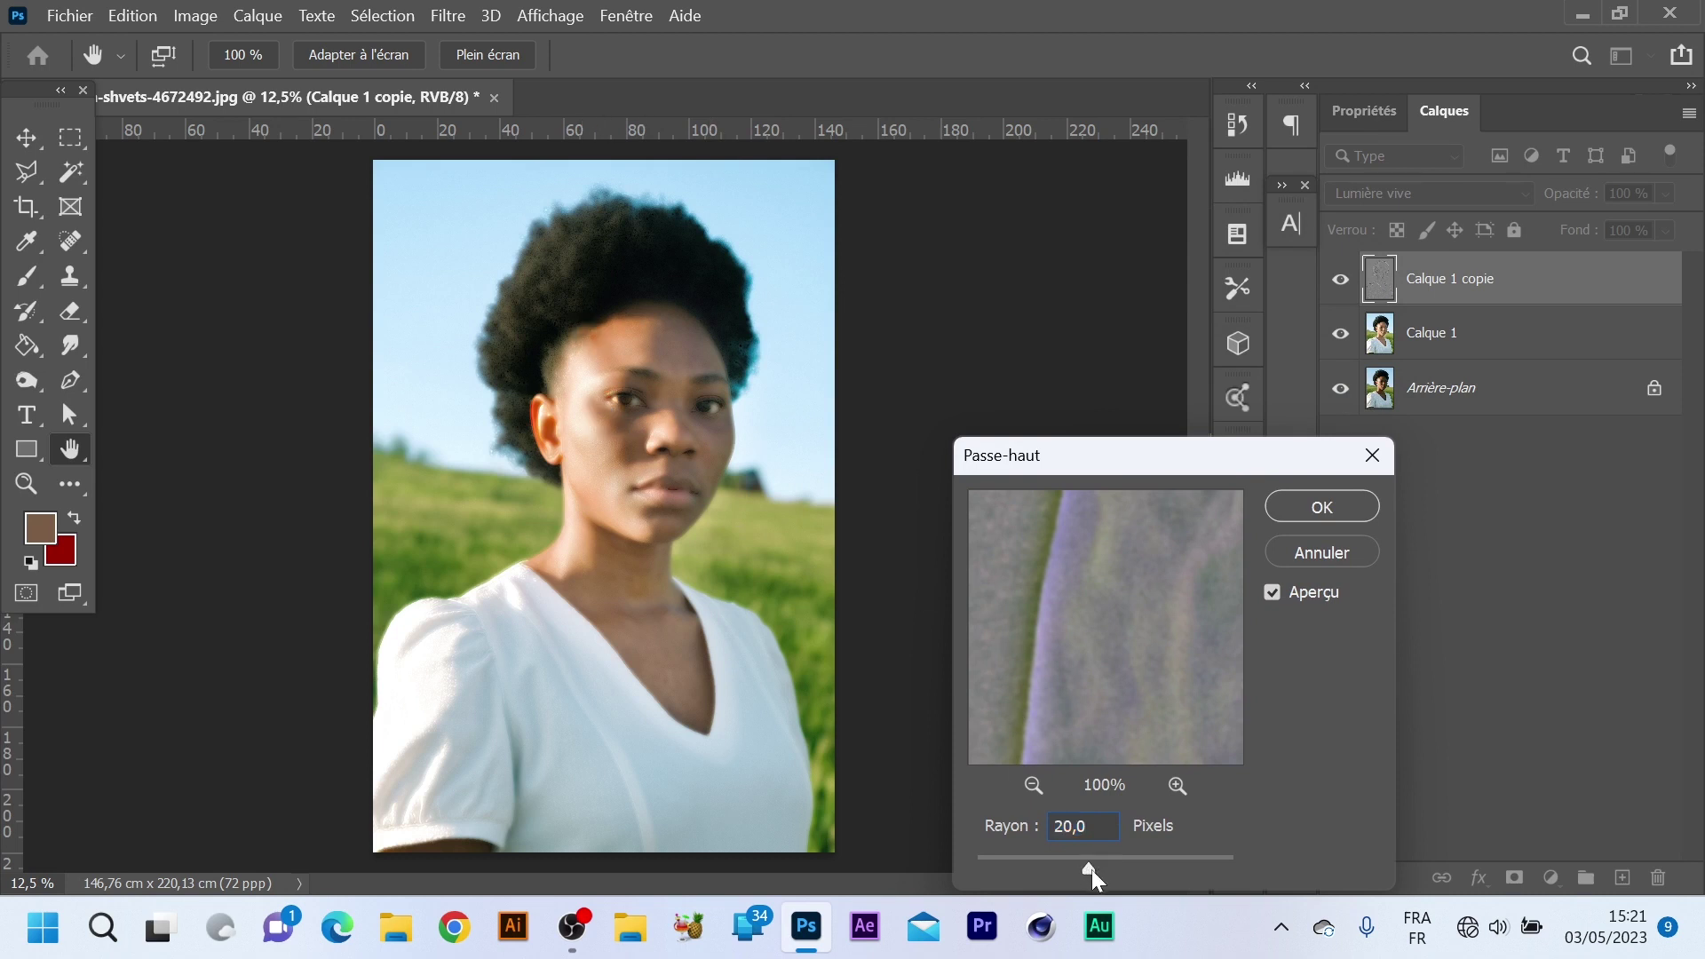
drag(1068, 868, 1062, 866)
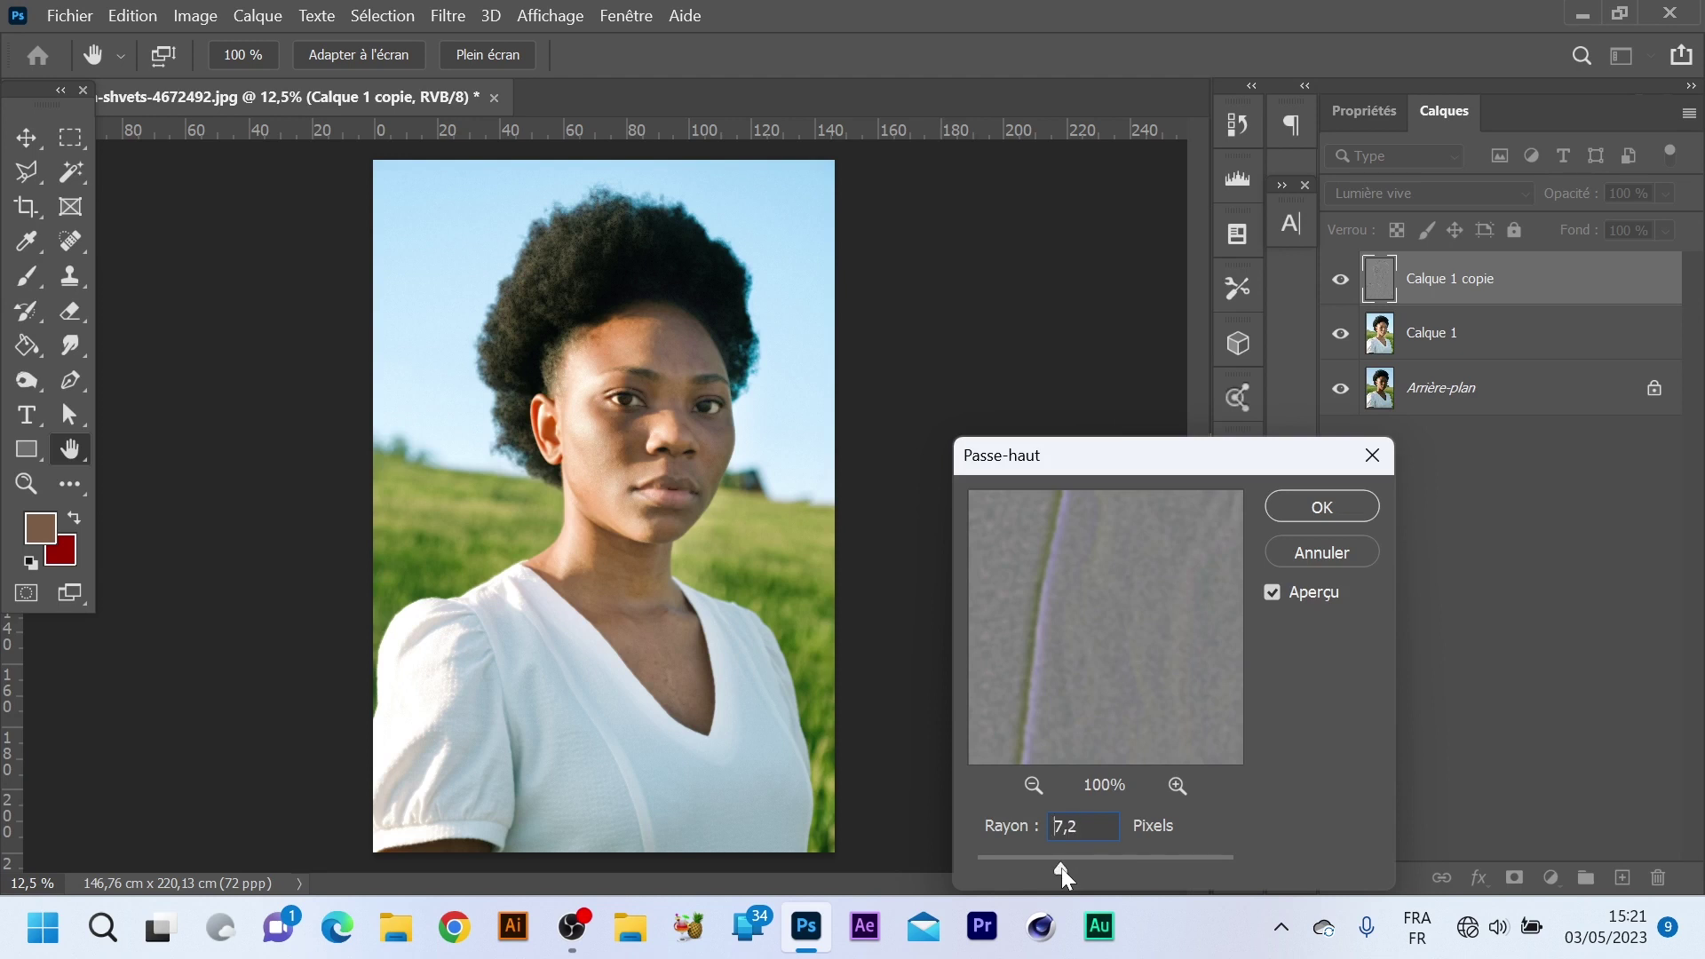
drag(1084, 861, 1085, 861)
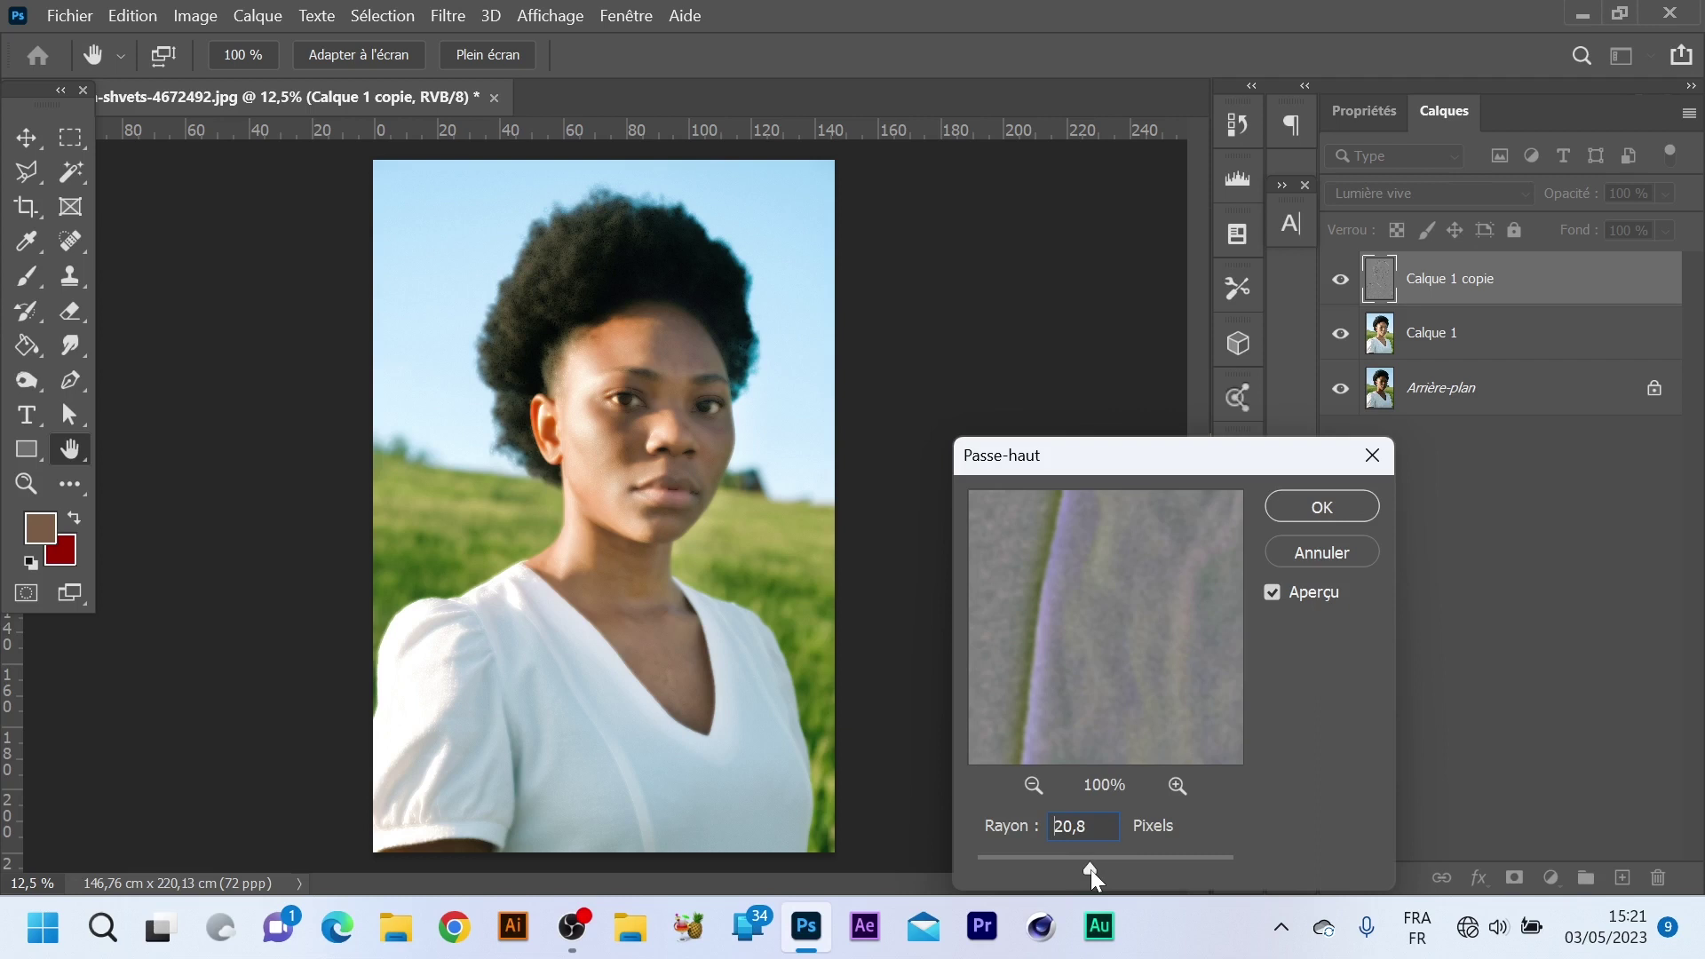
drag(1092, 871, 1094, 871)
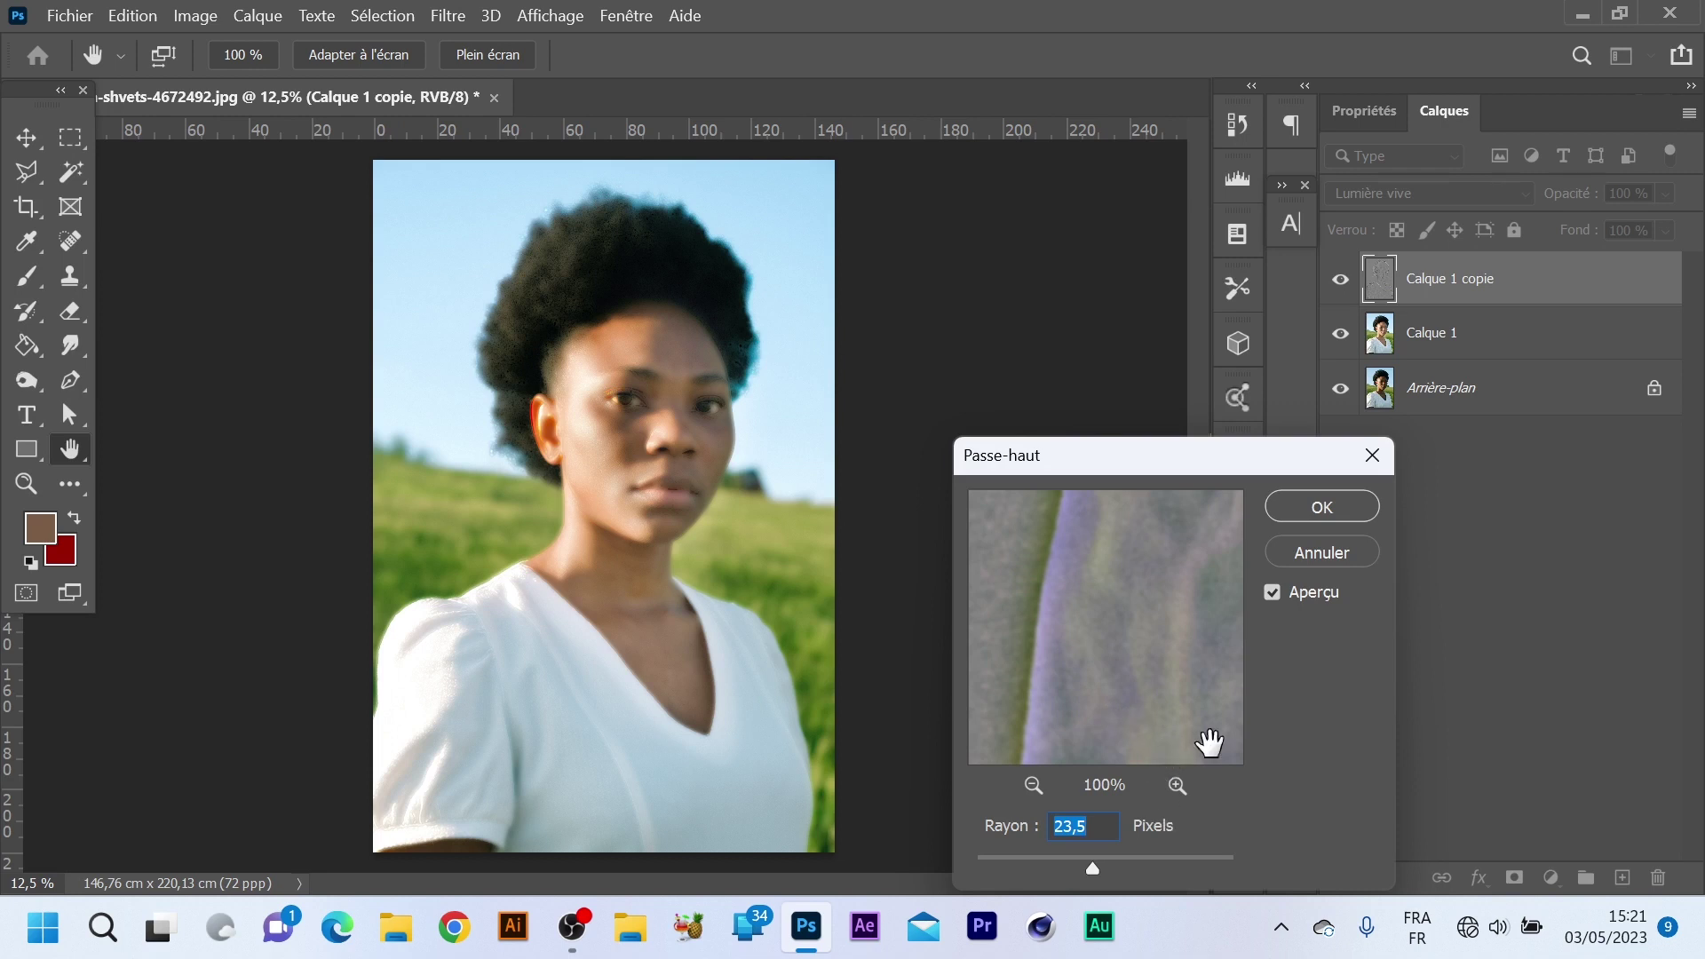
click(1329, 499)
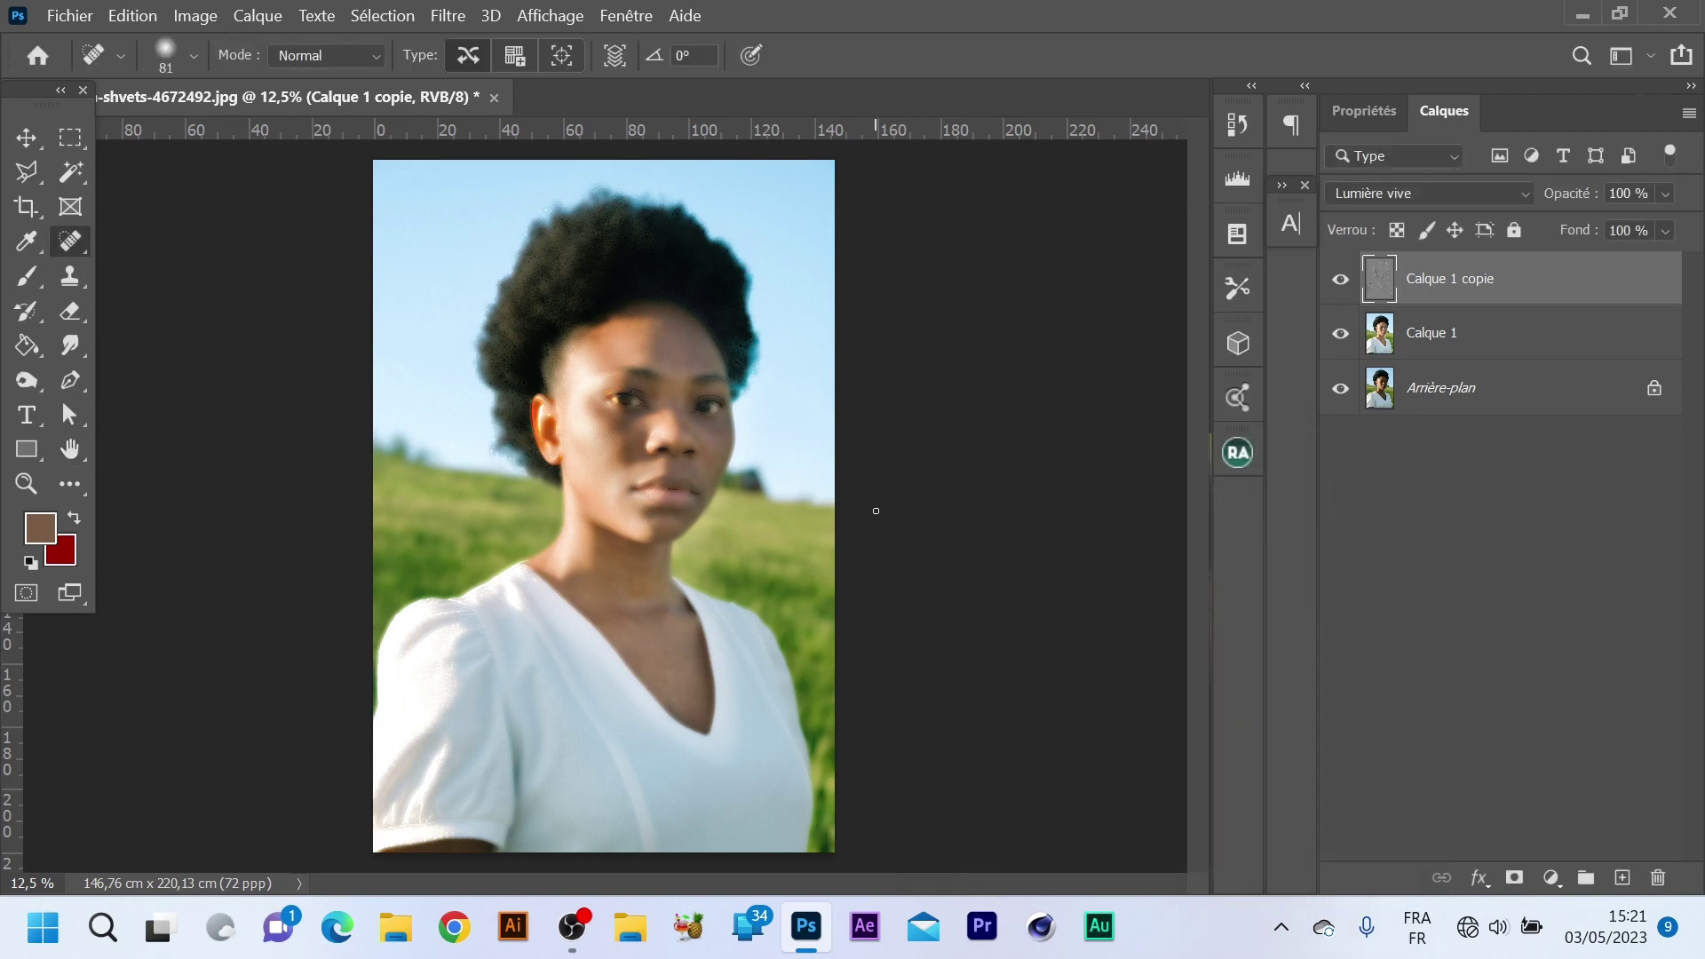
Check the smoothing effect on the face and add a black layer mask to Calque 1 copie to hide it.
key(ctrl+plus)
key(ctrl+plus)
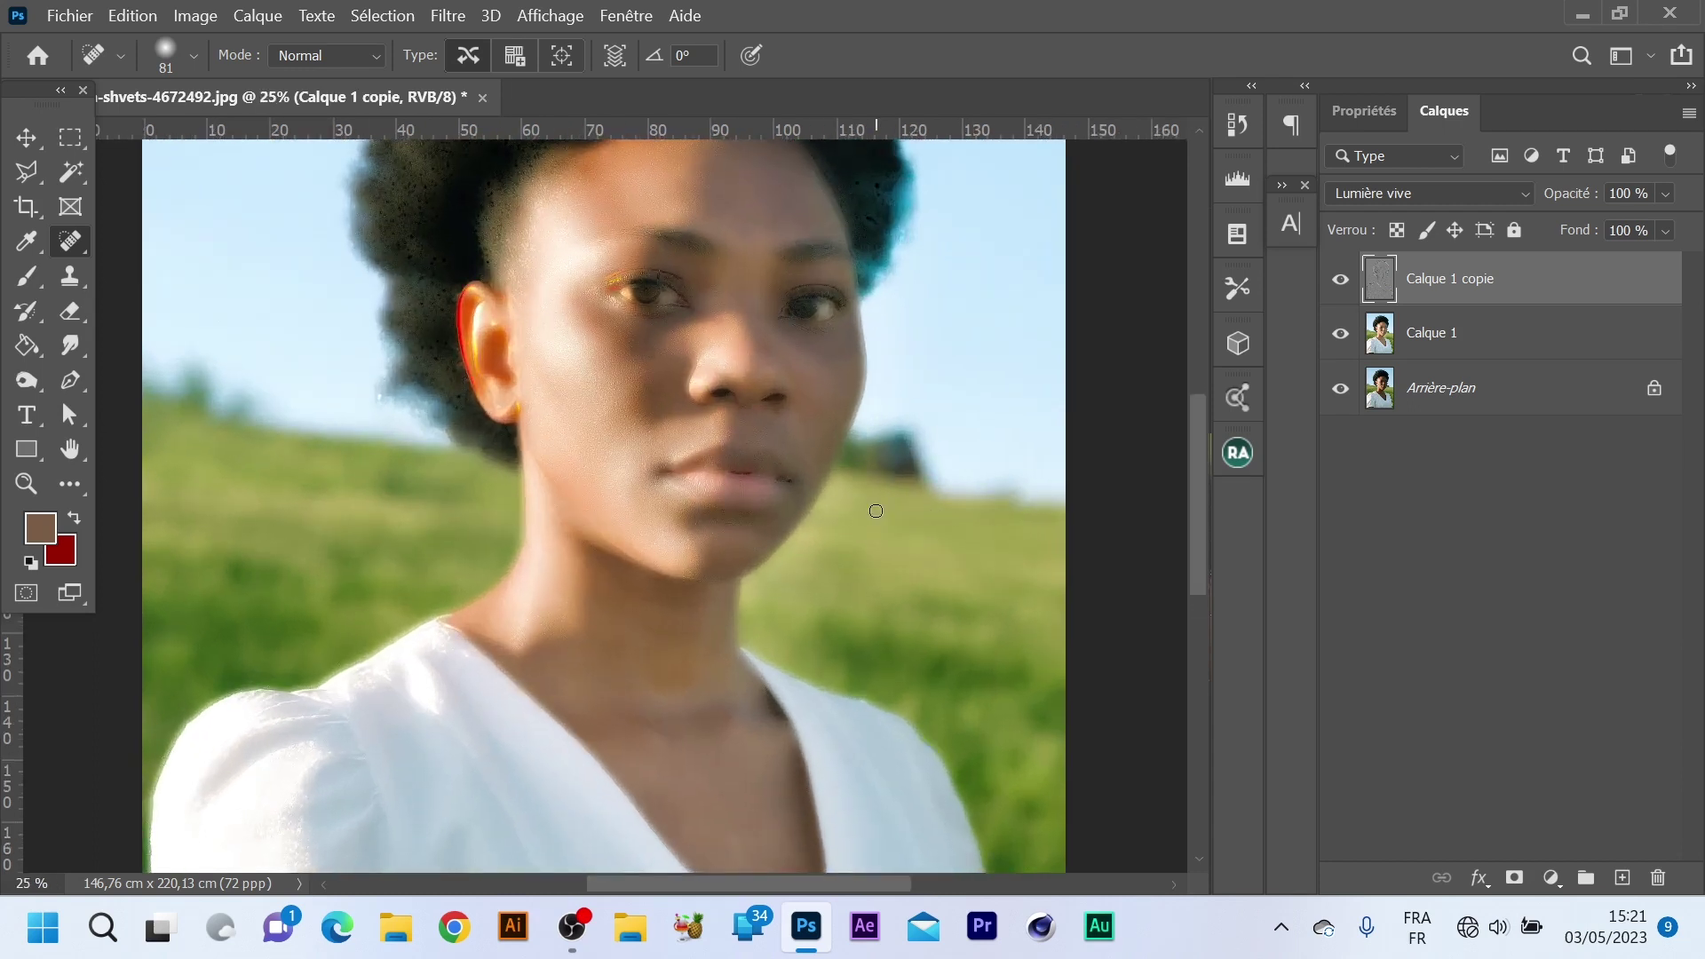
scroll(875, 511, up, 7)
scroll(878, 484, down, 8)
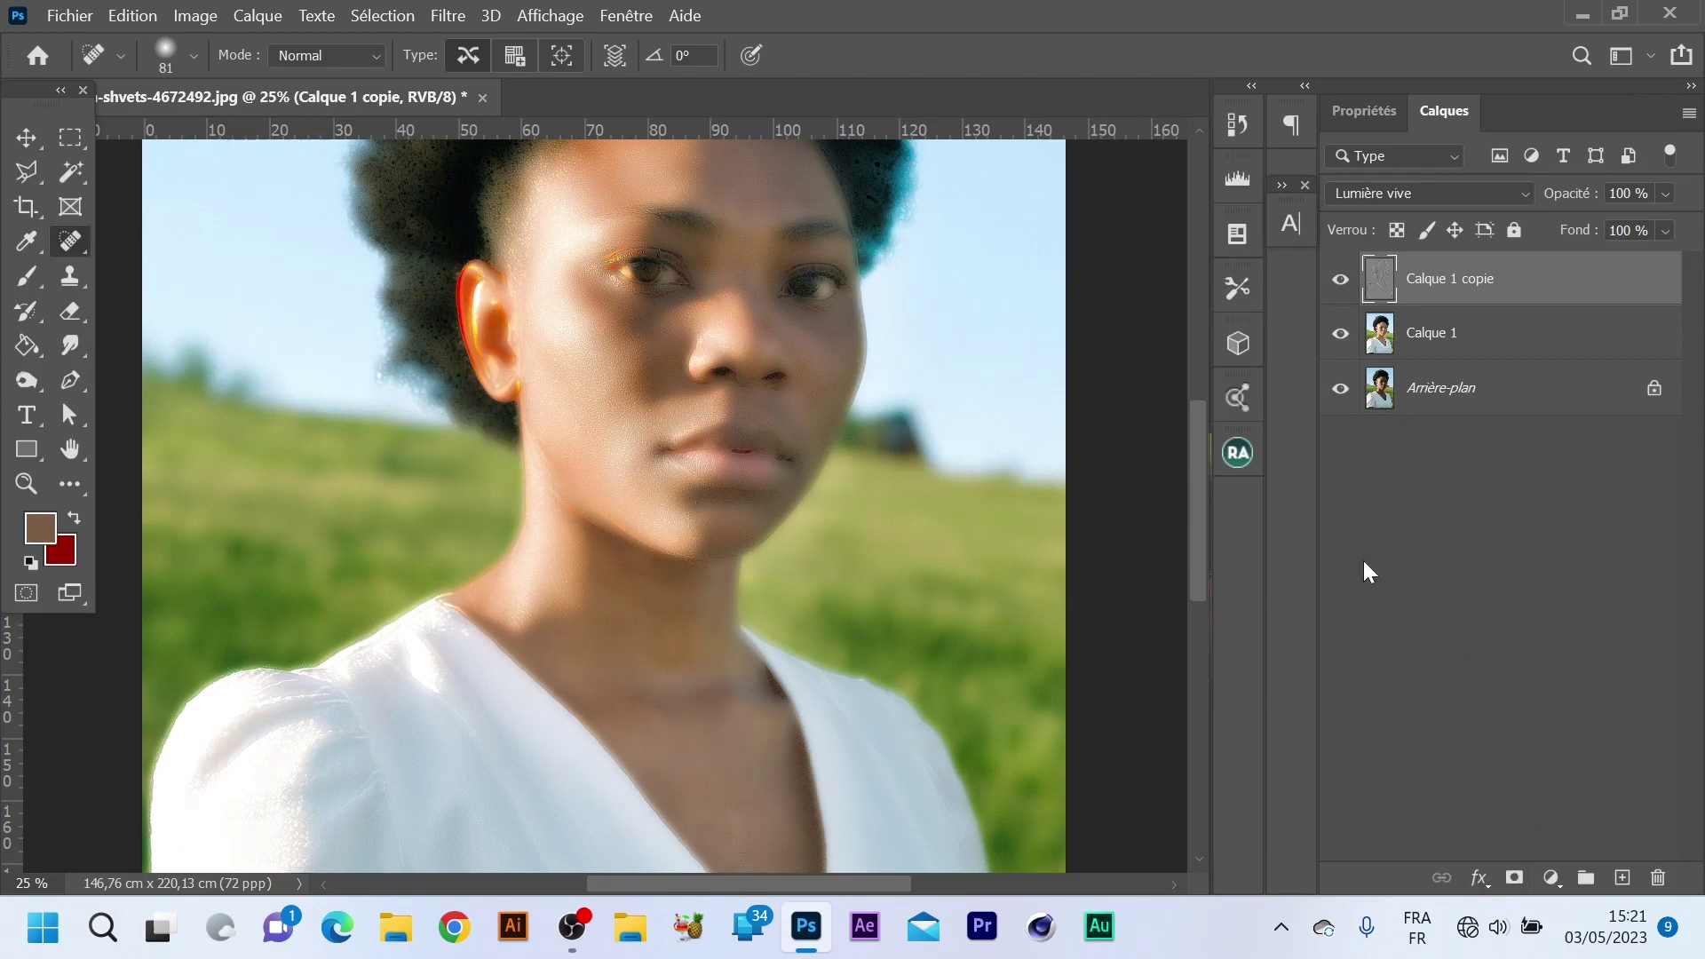
drag(1197, 465, 1195, 423)
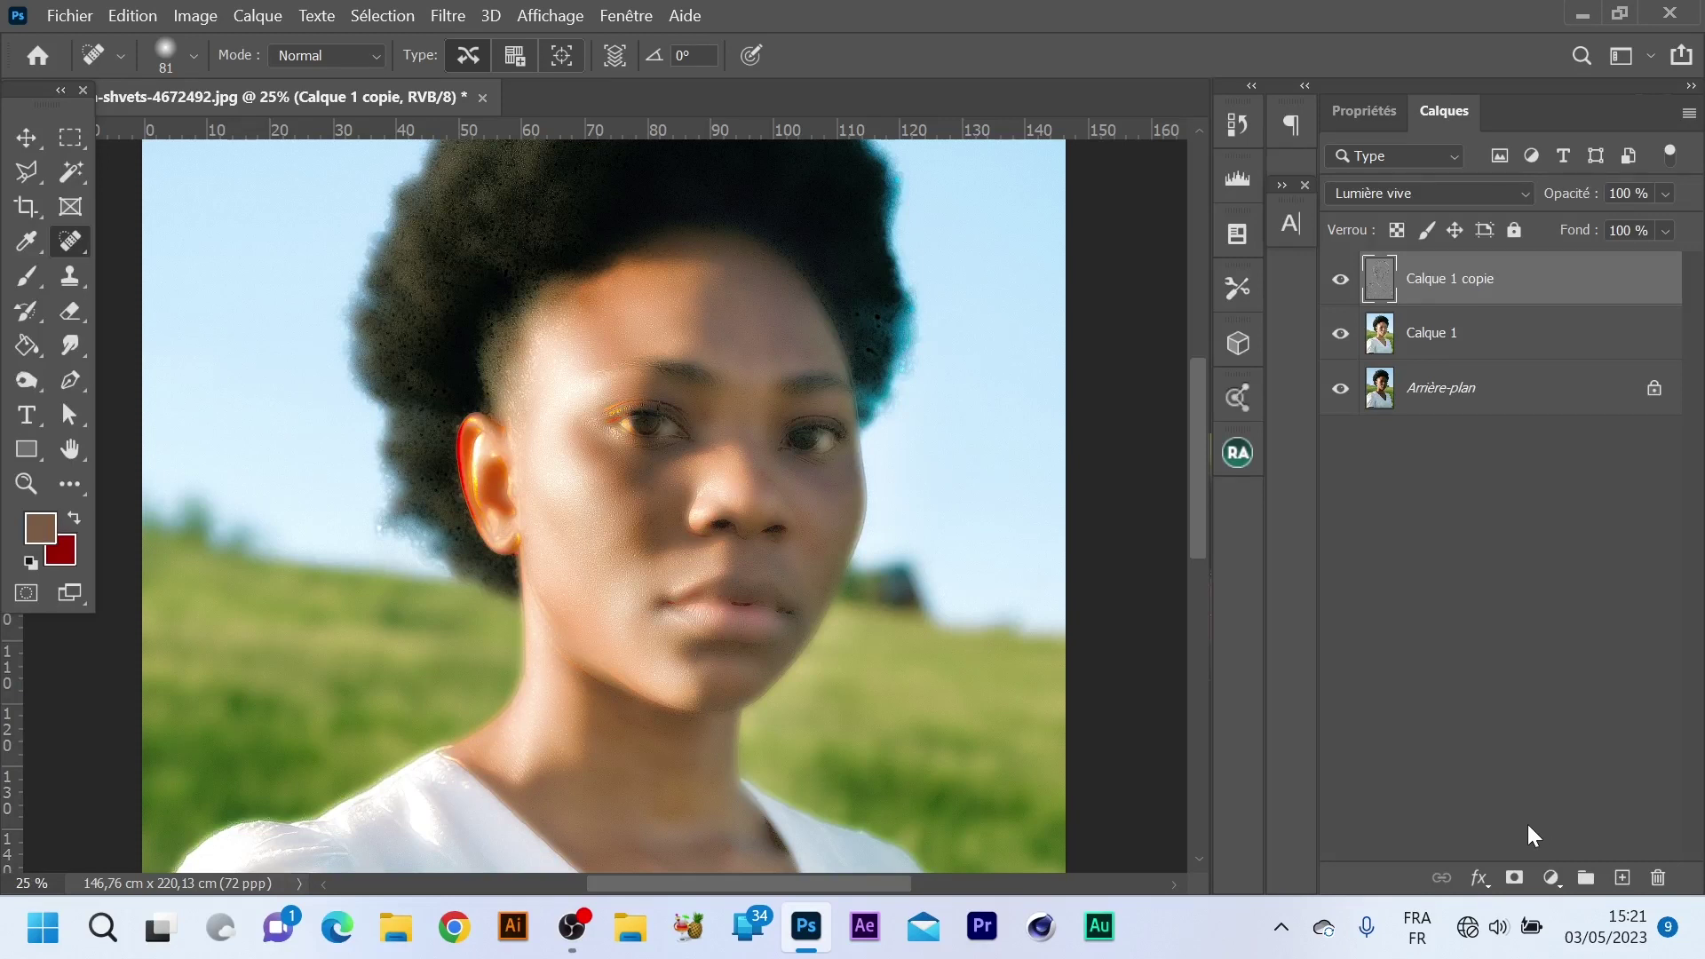
alt+click(1515, 879)
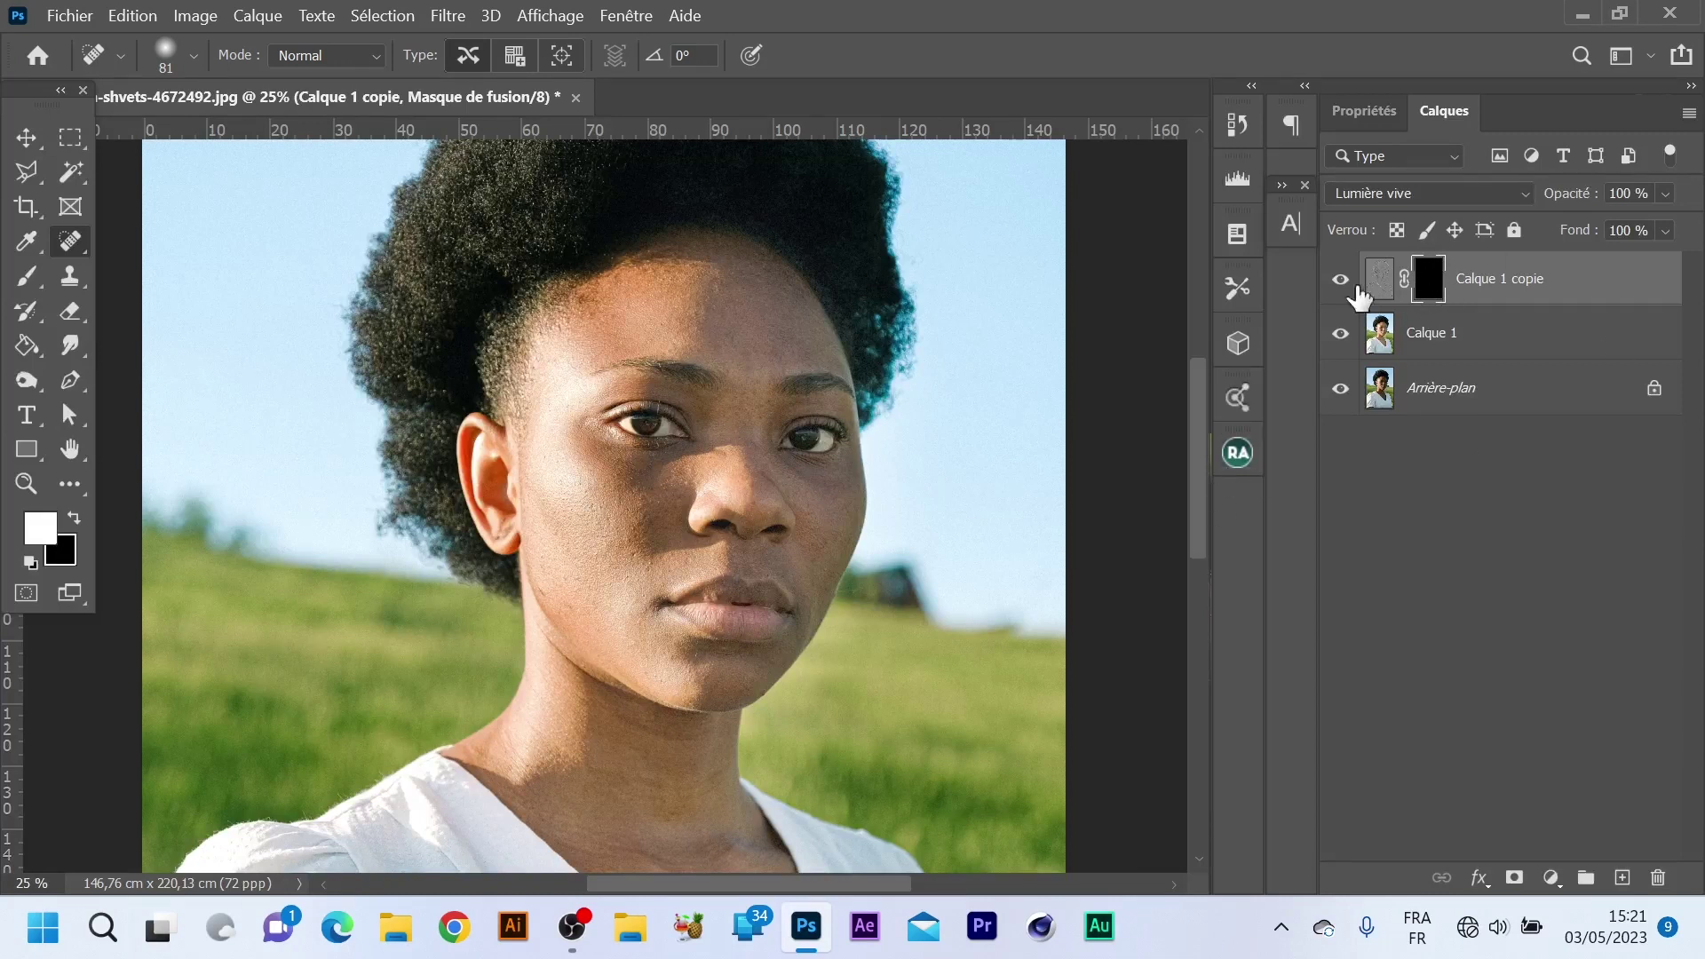
Set up a soft white brush of 225 px with 0 % hardness and 33 % opacity for painting on the mask.
drag(1203, 380, 1191, 419)
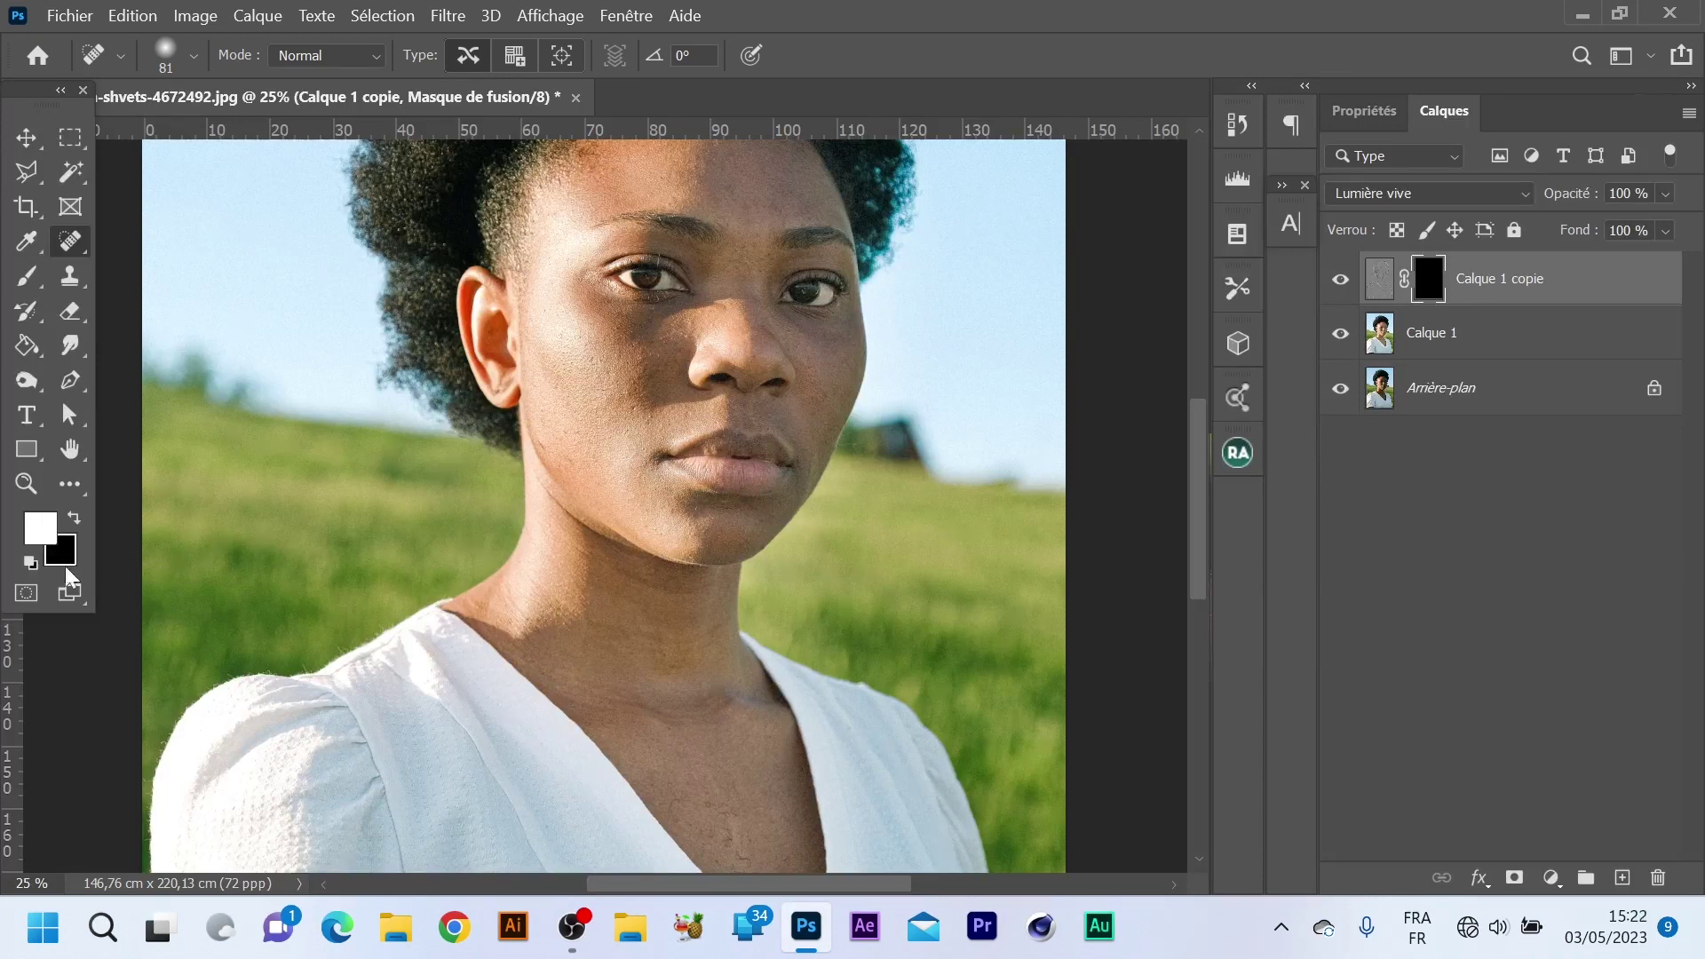
scroll(757, 484, up, 1)
key(b)
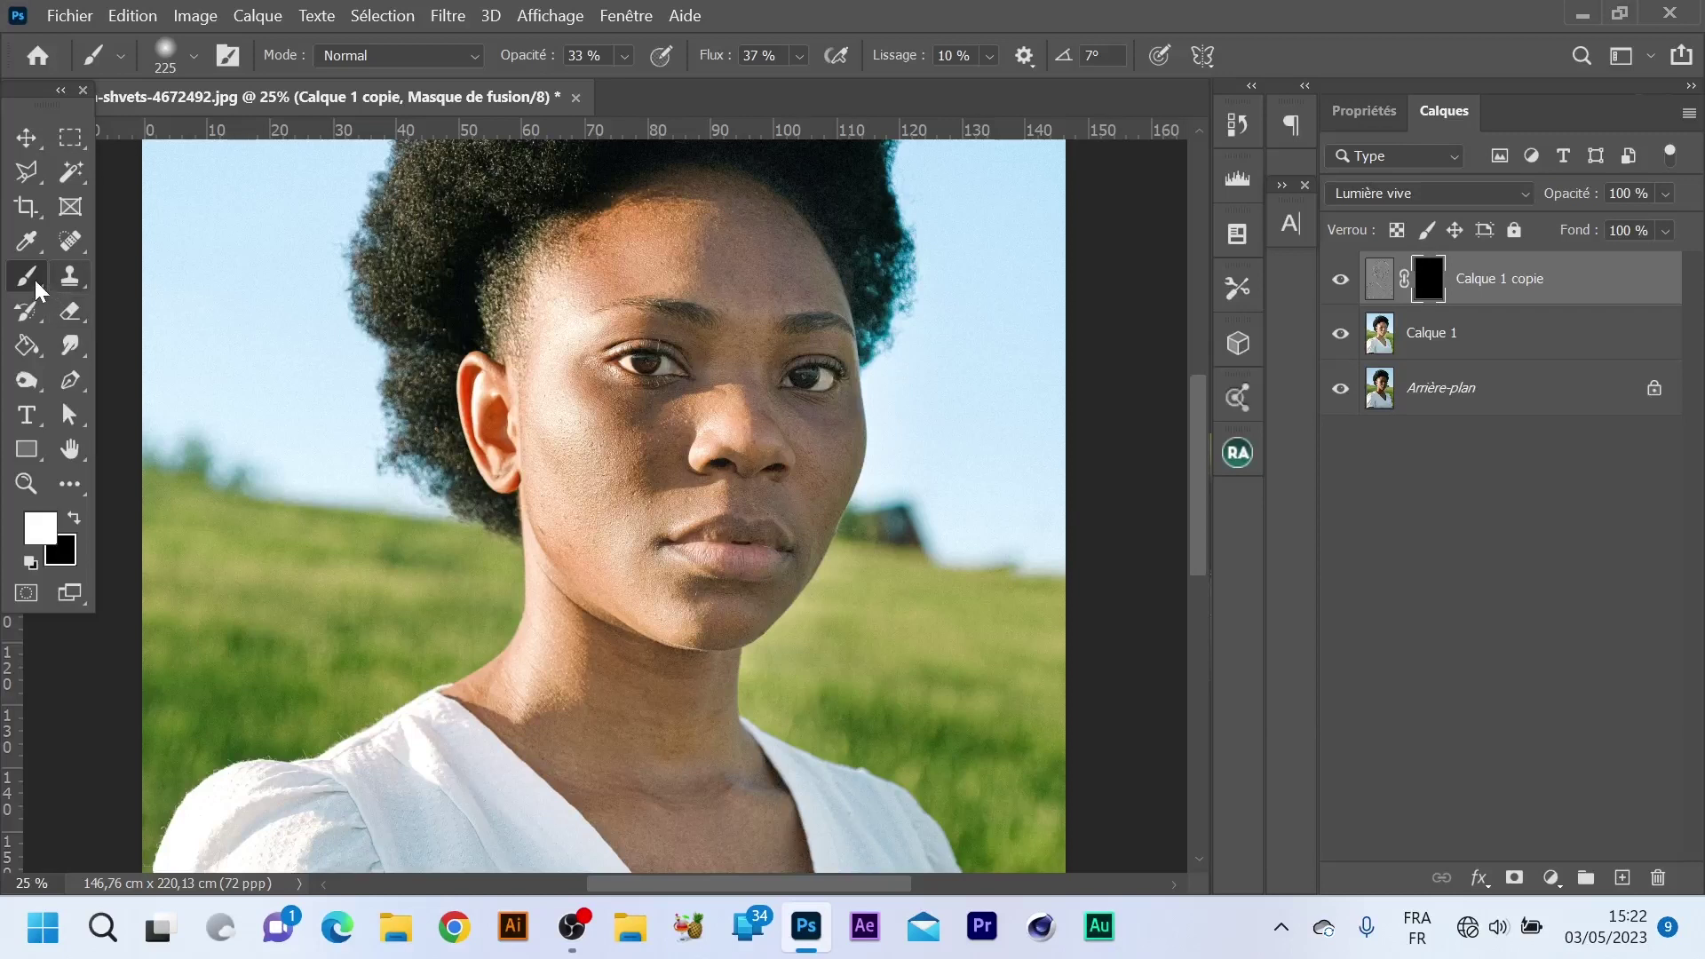
right_click(666, 299)
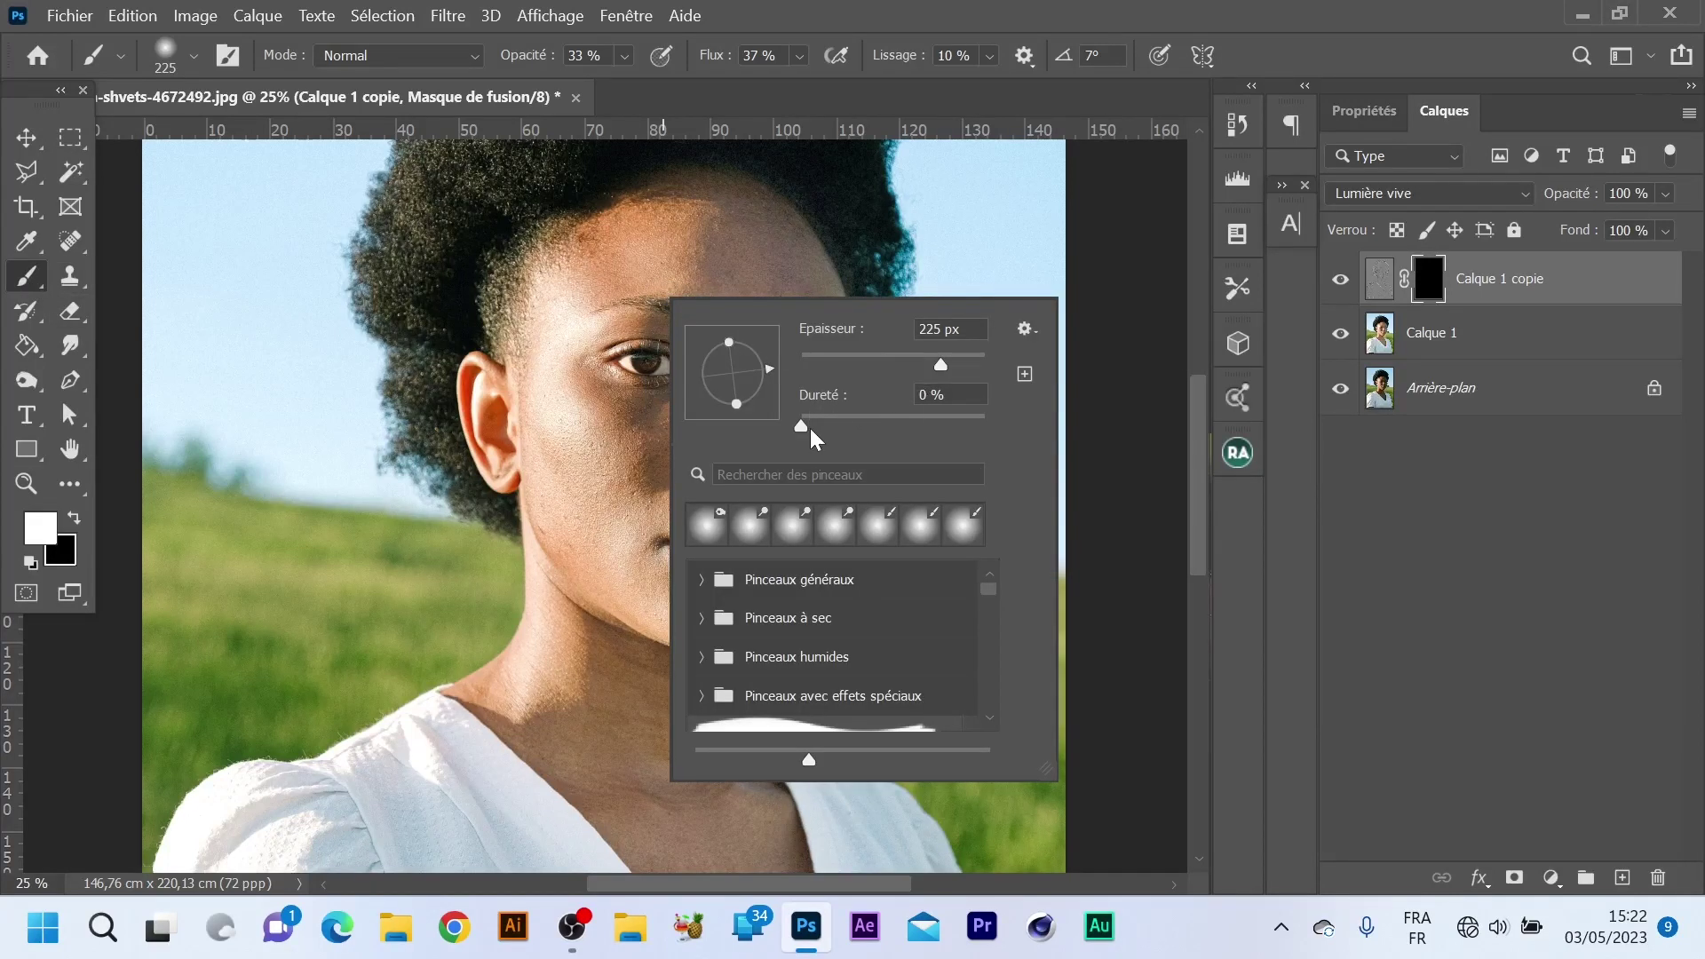
click(577, 48)
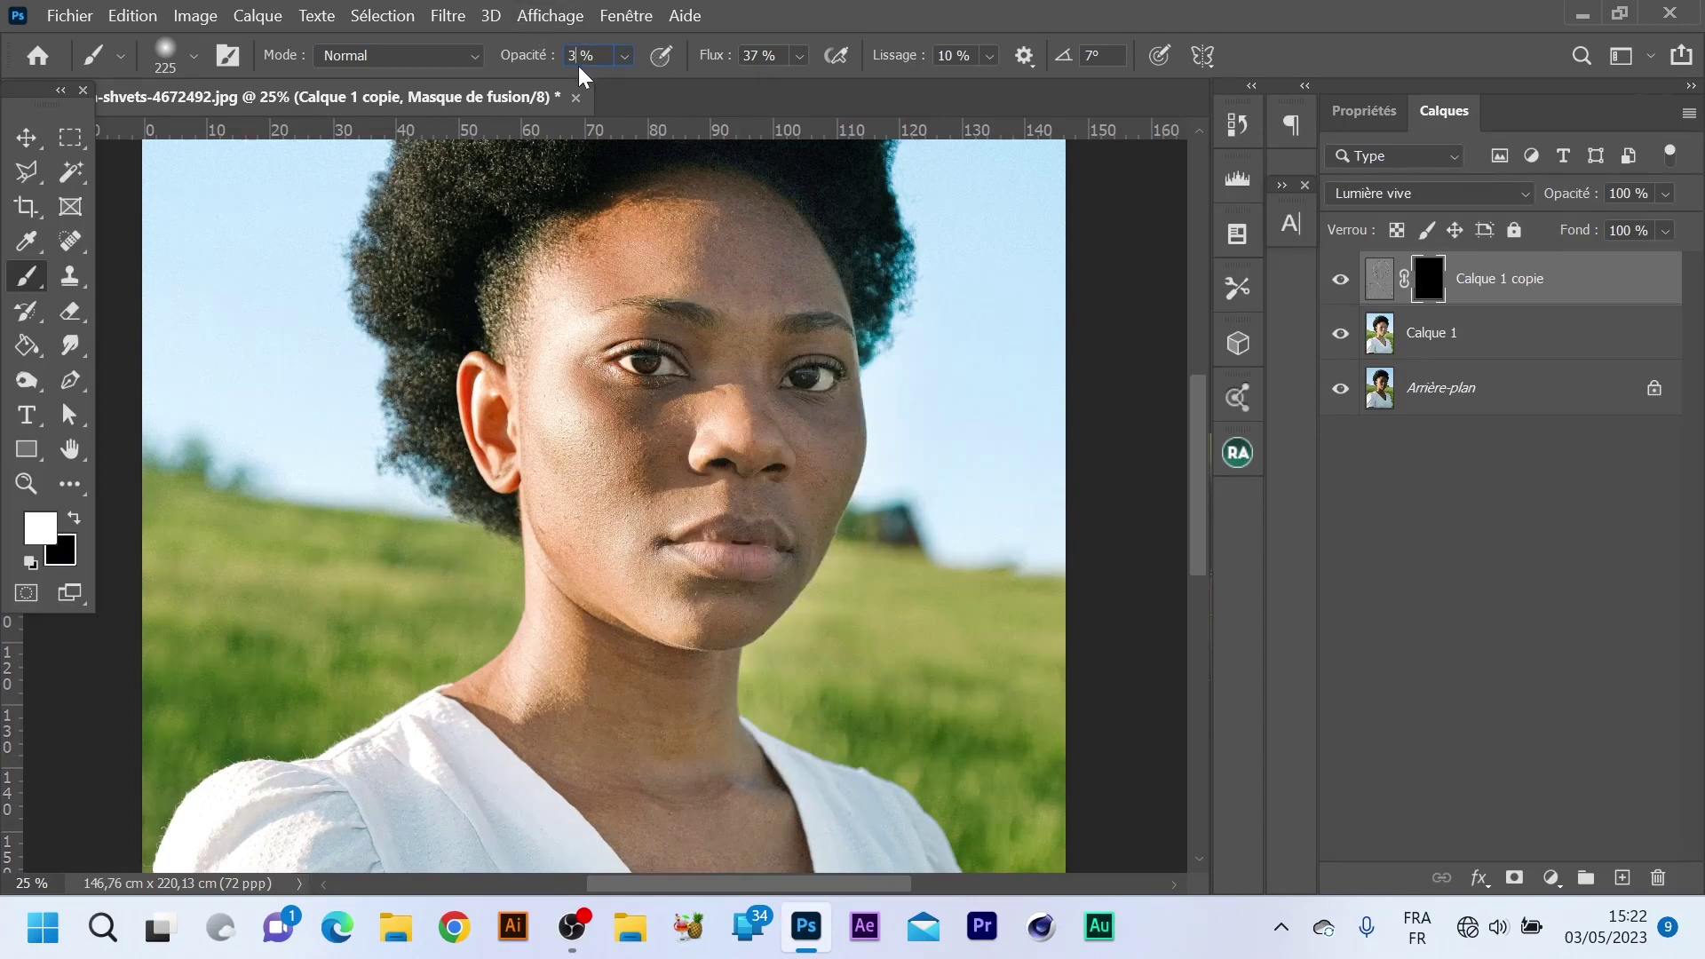
text(3)
click(26, 137)
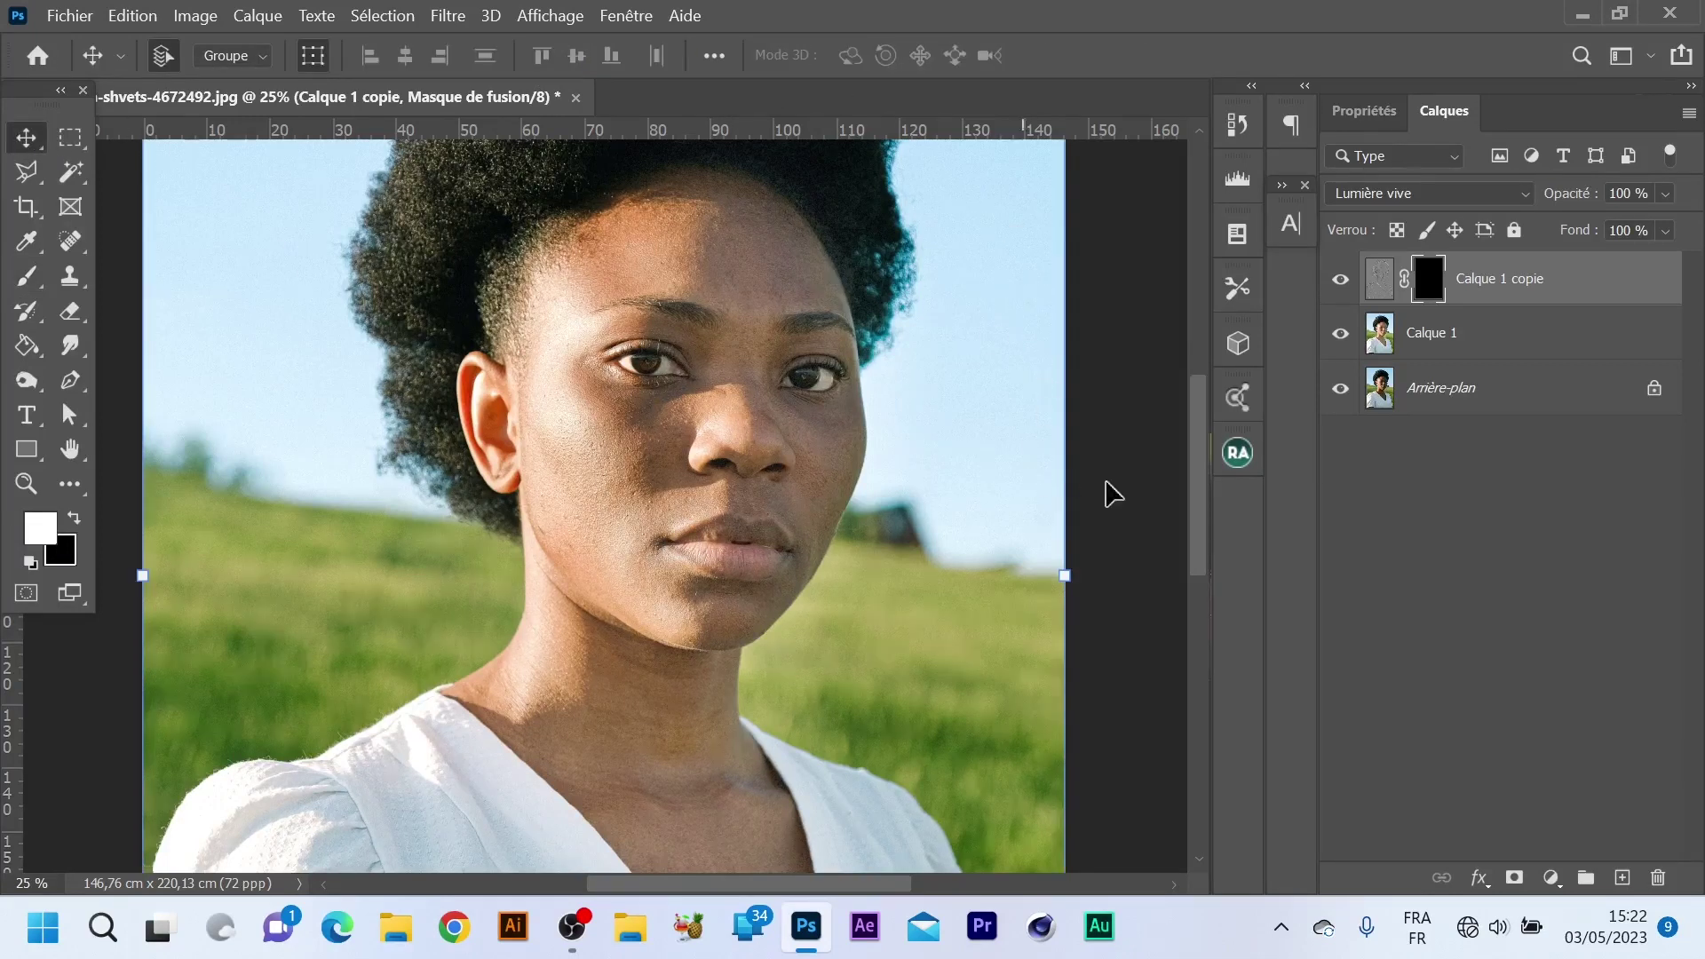
Paint white on the layer mask of Calque 1 copie over the forehead to reveal the skin smoothing.
drag(1191, 429, 1184, 391)
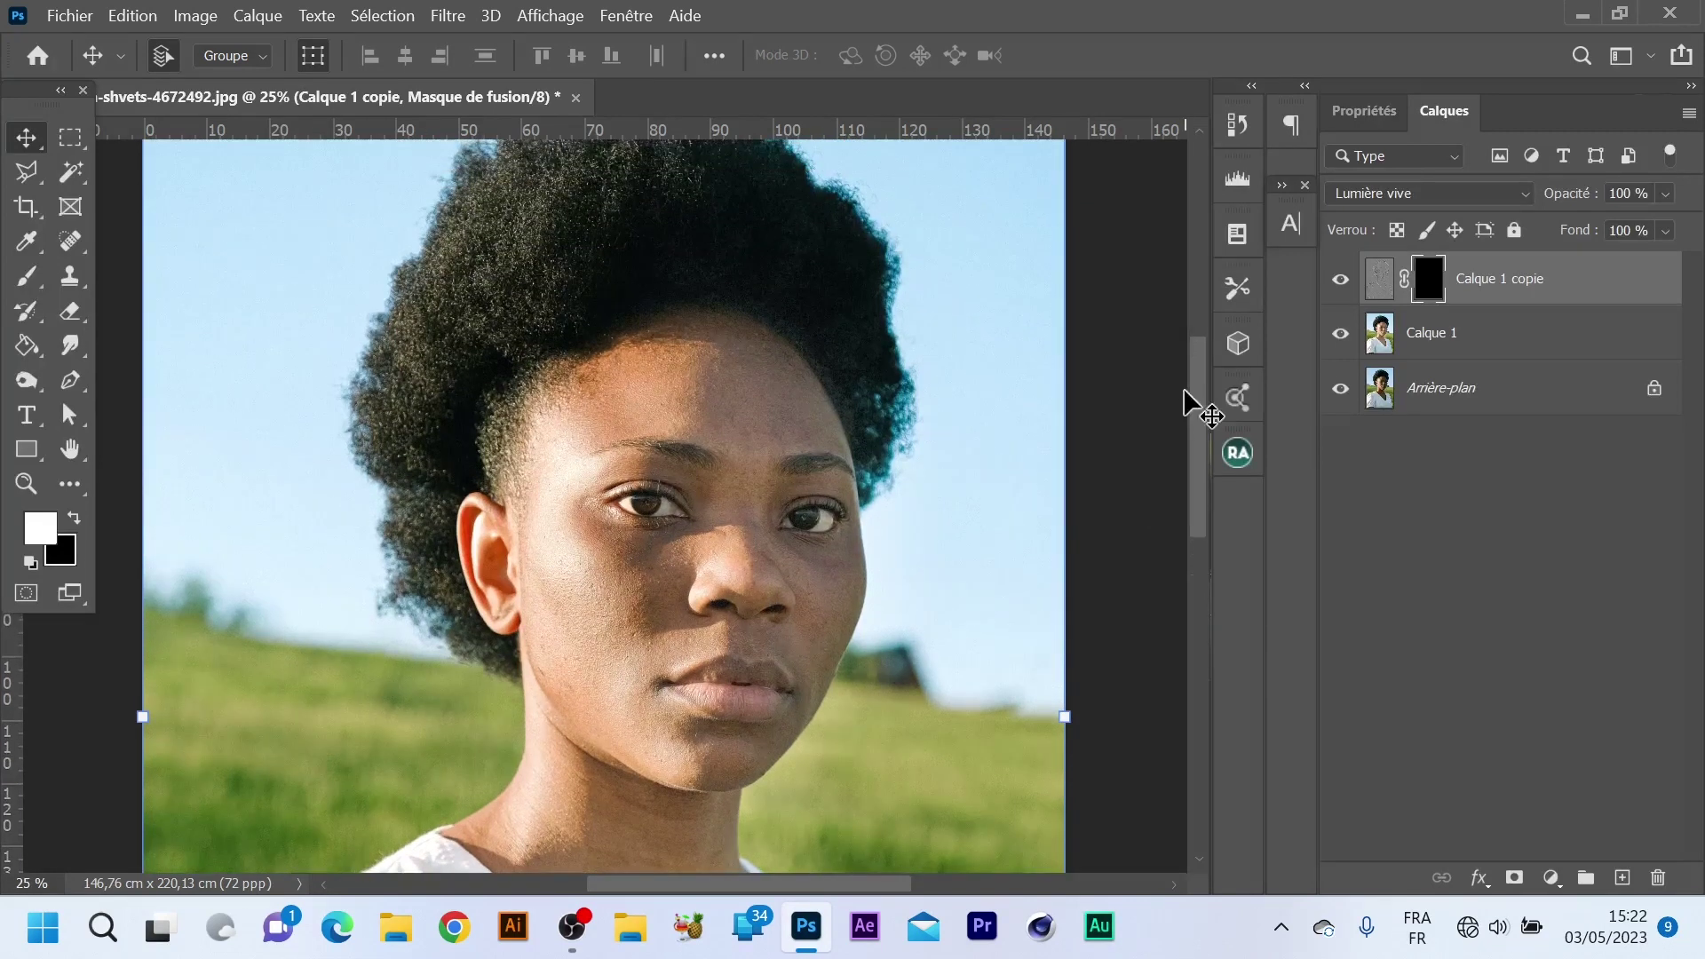
key(ctrl+plus)
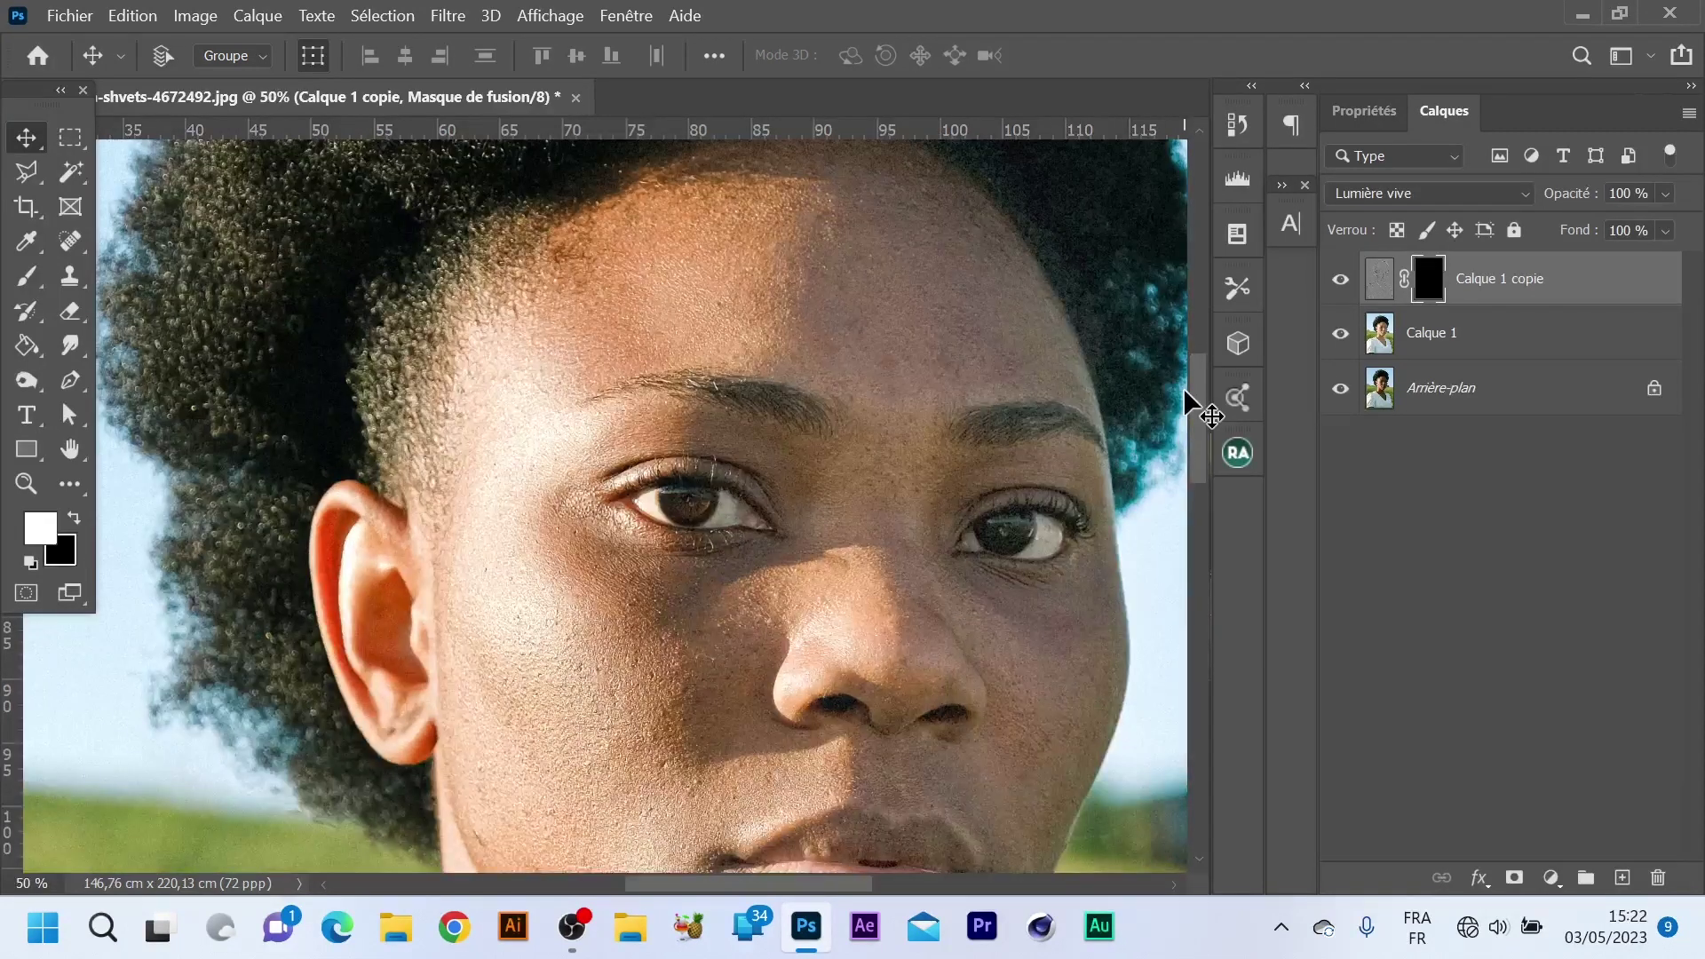
drag(943, 478, 749, 437)
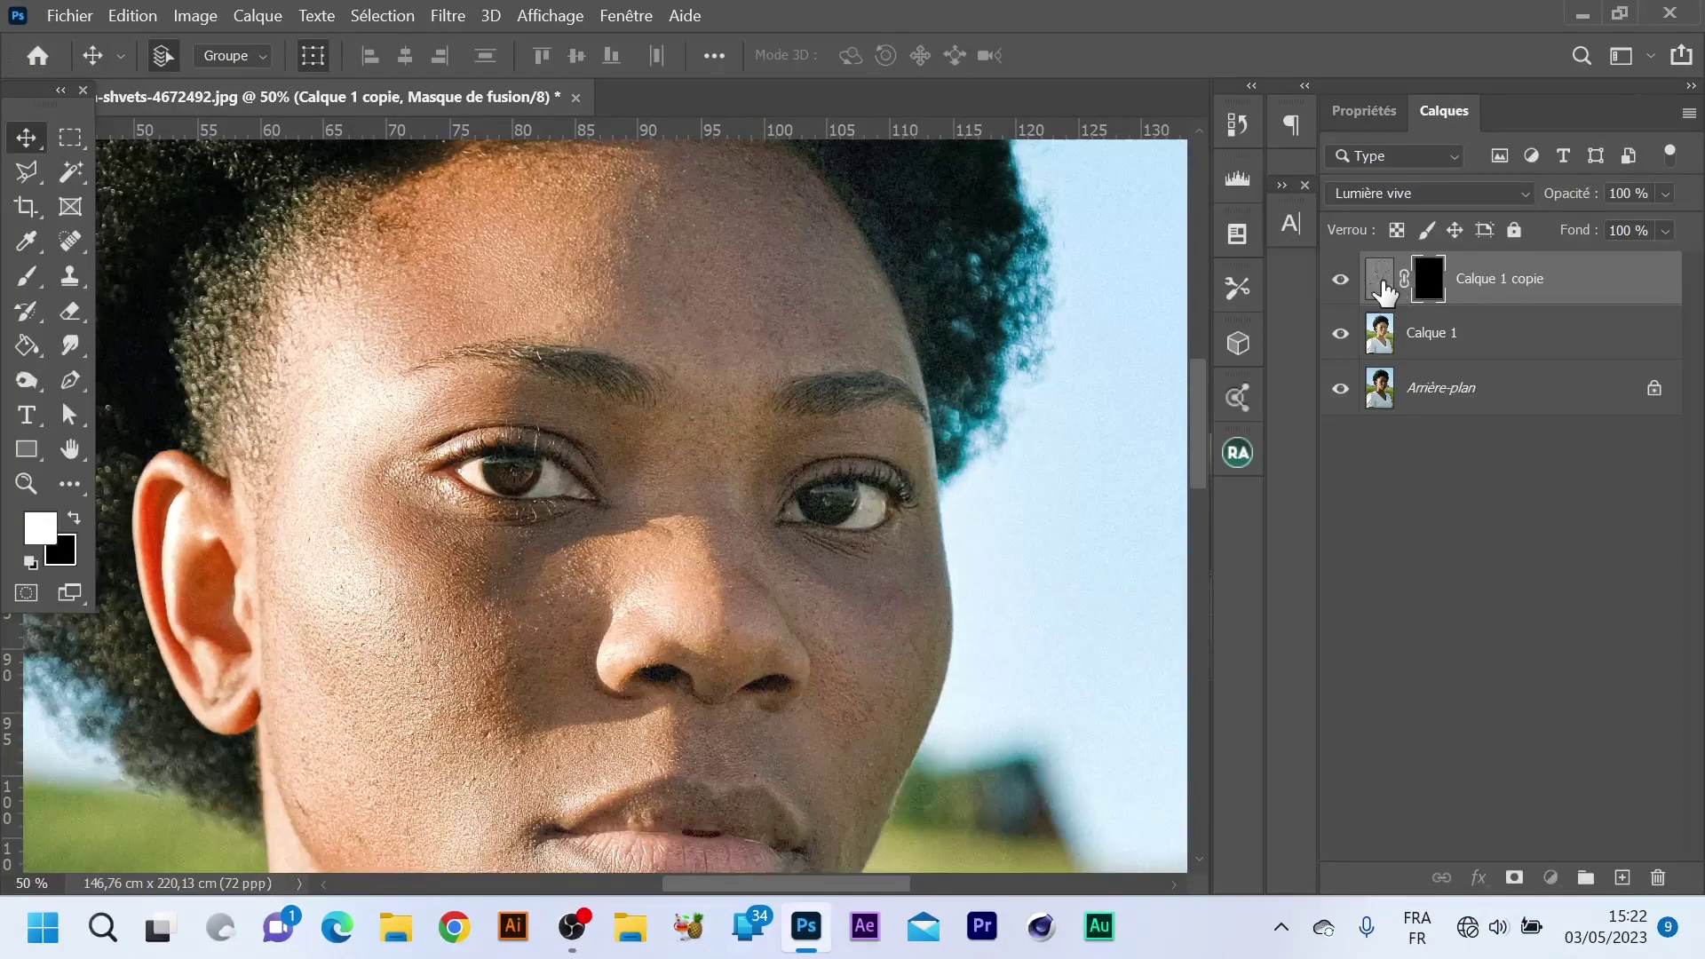
click(1381, 282)
click(1428, 285)
key(b)
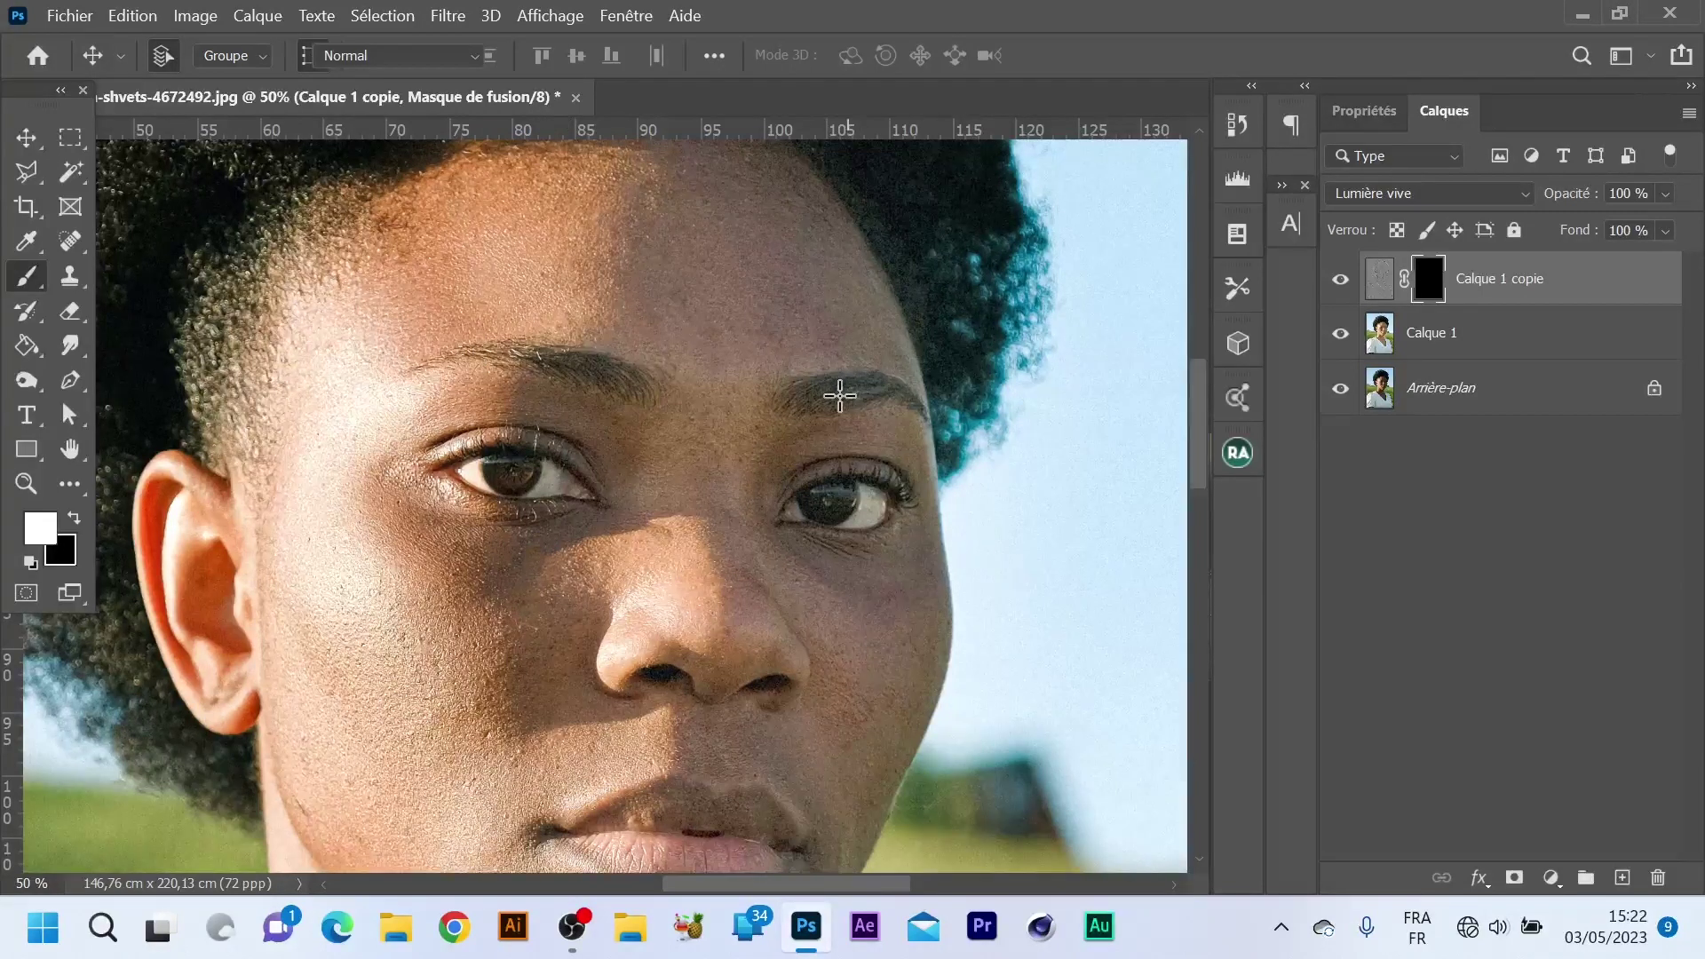
scroll(715, 357, up, 3)
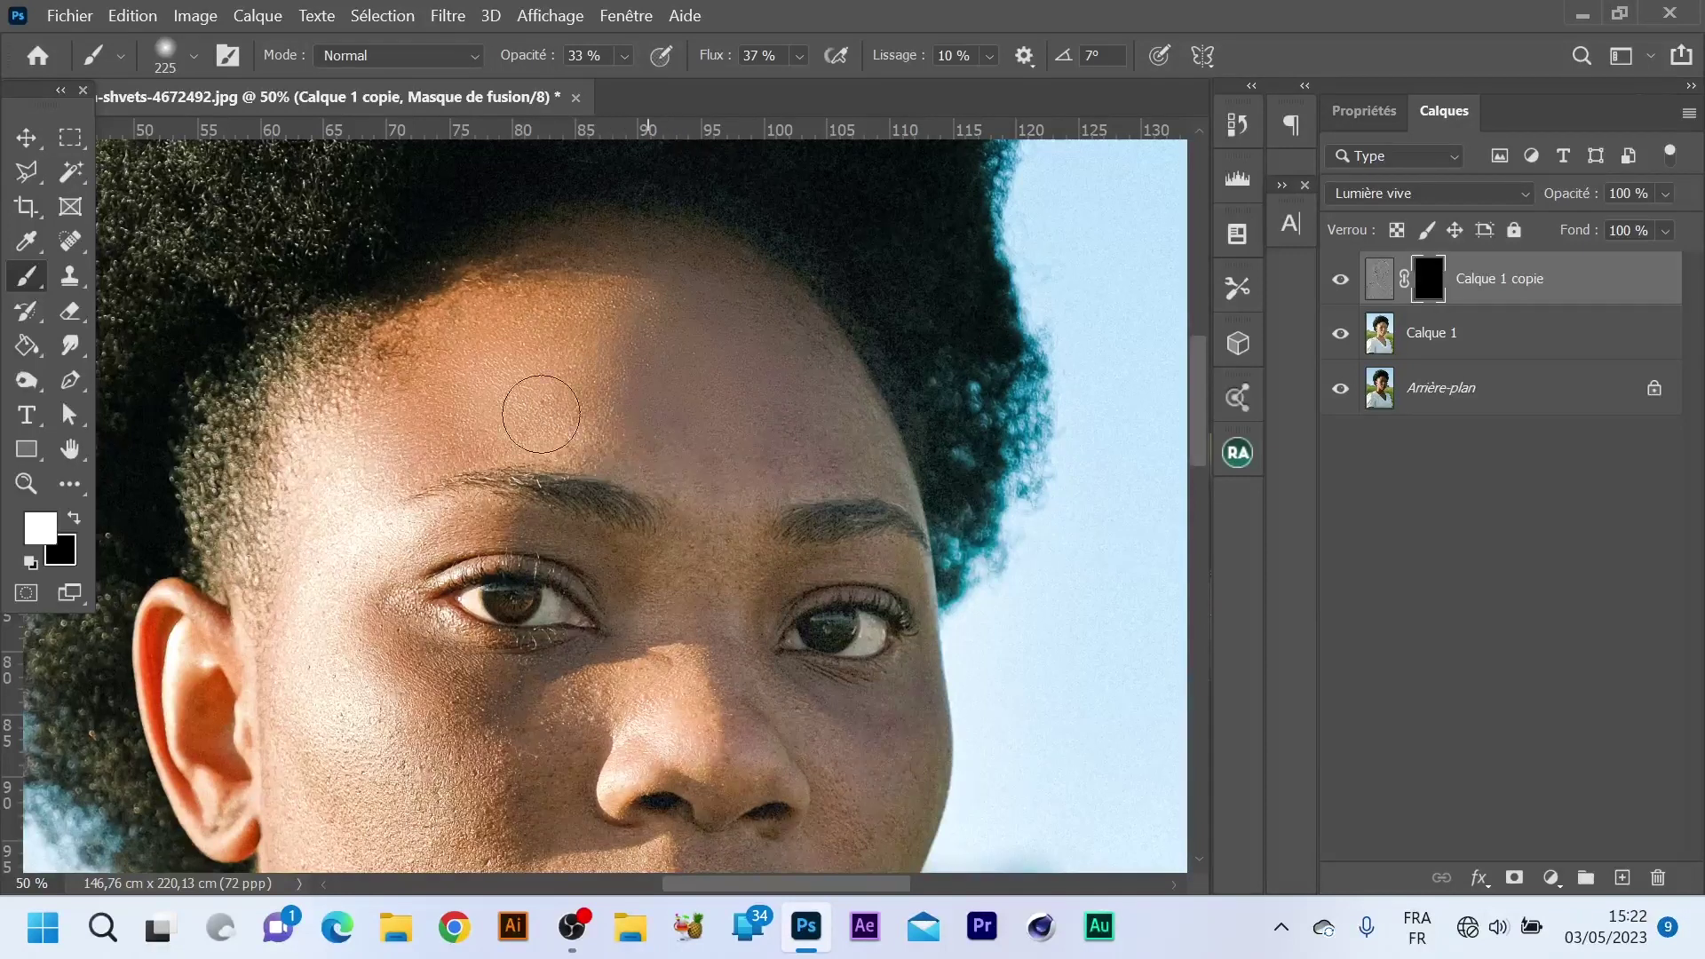
drag(798, 356, 825, 380)
scroll(724, 502, down, 4)
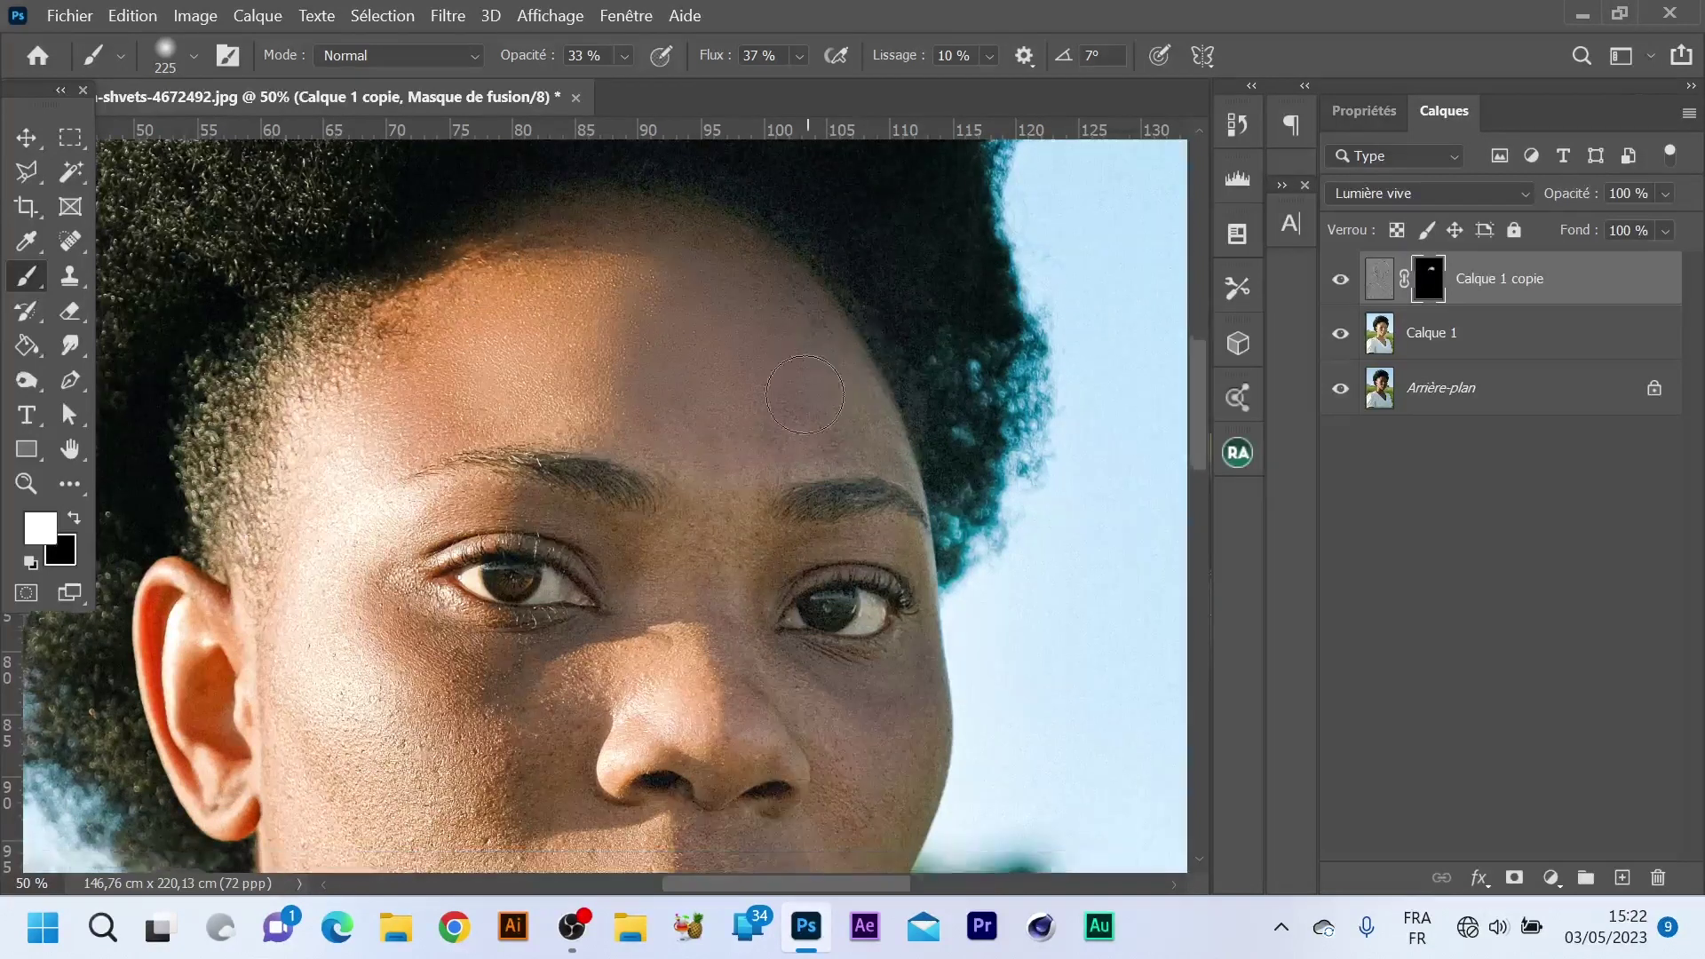
scroll(720, 499, up, 2)
Paint white on the mask over both cheeks and the lower face with the 225 px brush.
scroll(724, 515, down, 4)
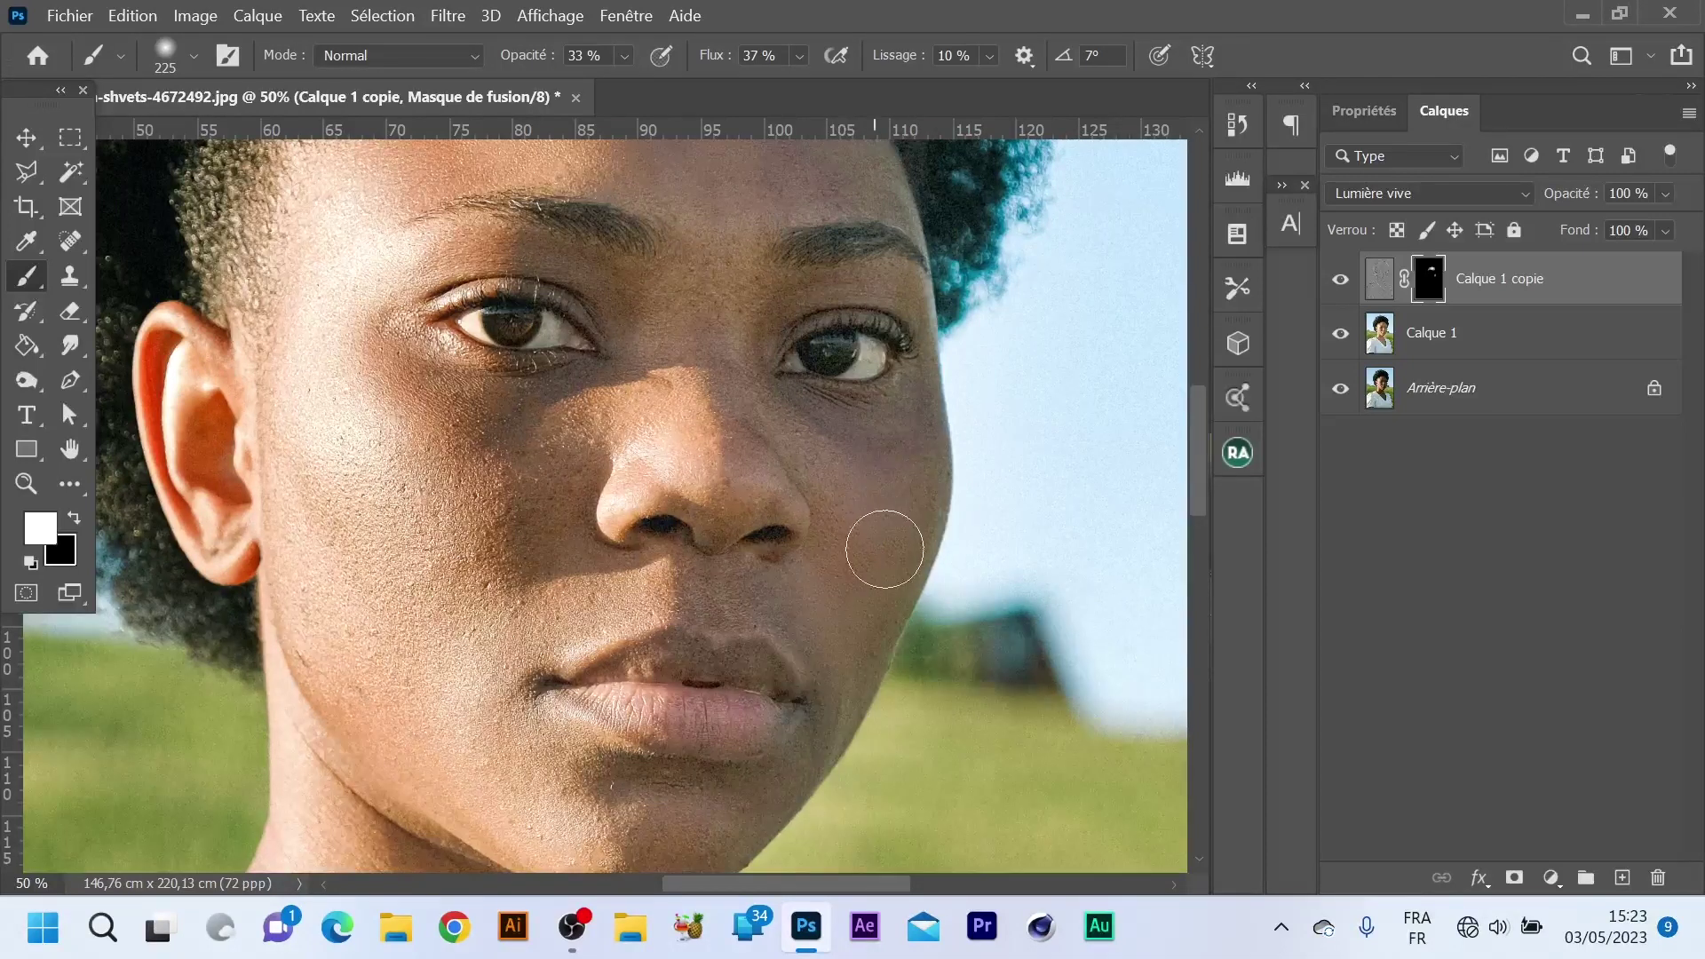
scroll(826, 602, down, 1)
scroll(827, 602, down, 3)
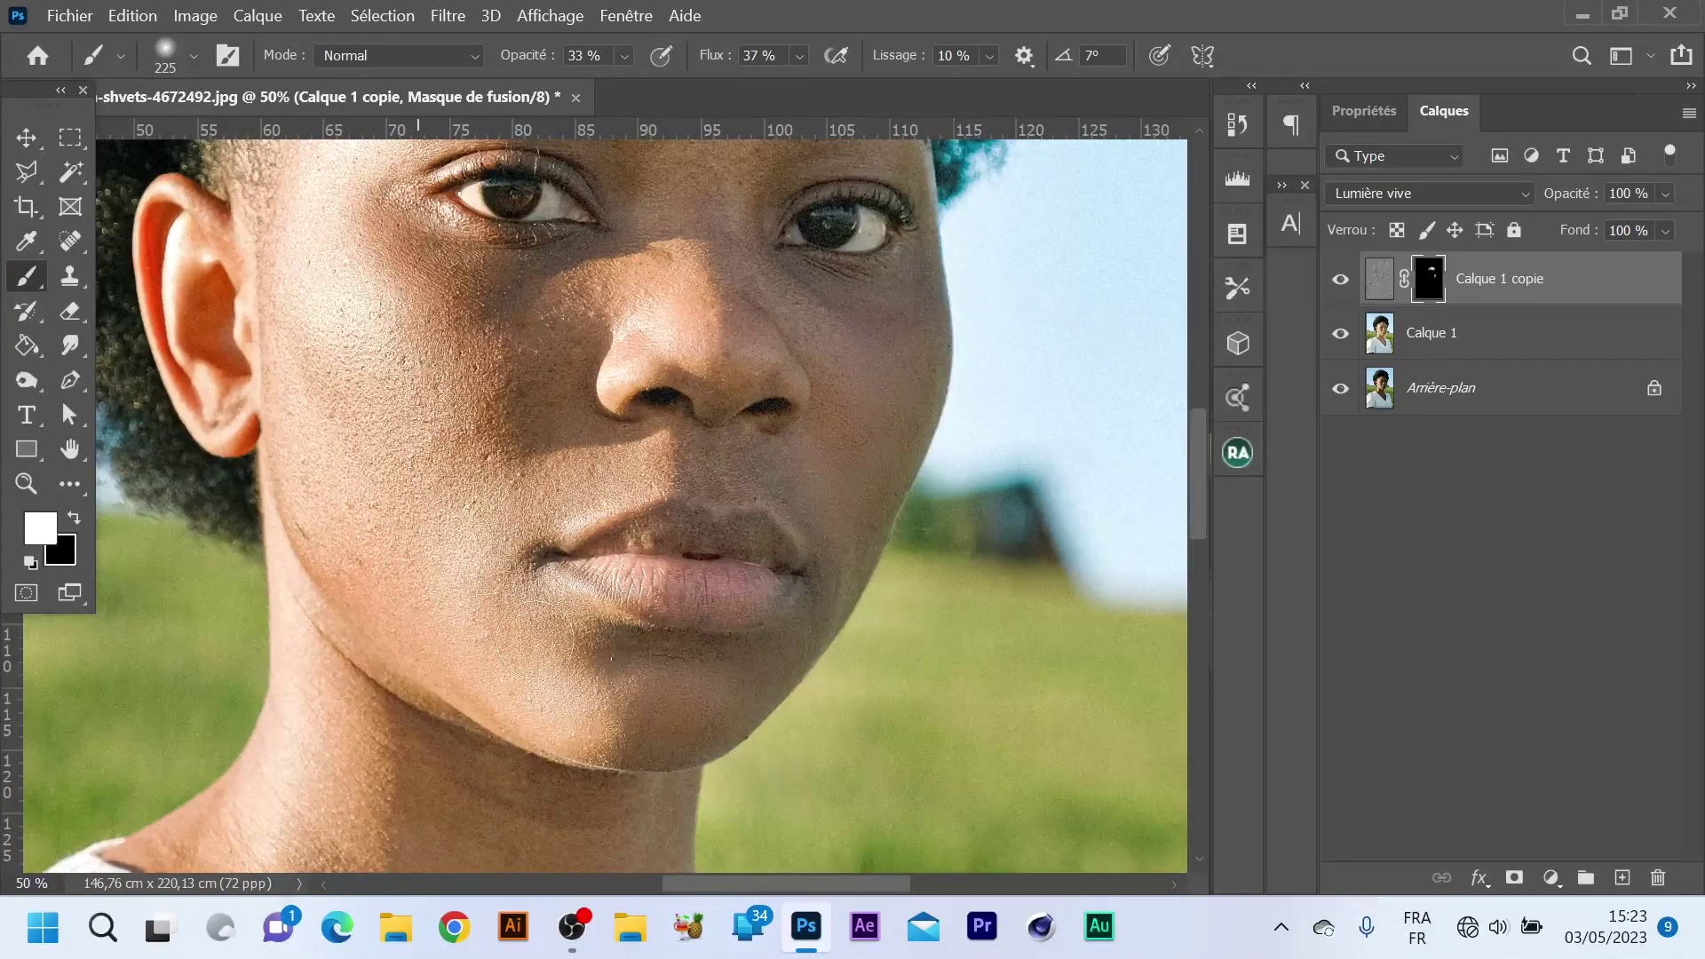
mouse_move(520, 446)
mouse_down()
mouse_move(485, 502)
mouse_move(509, 502)
mouse_move(494, 346)
mouse_up()
scroll(482, 708, up, 3)
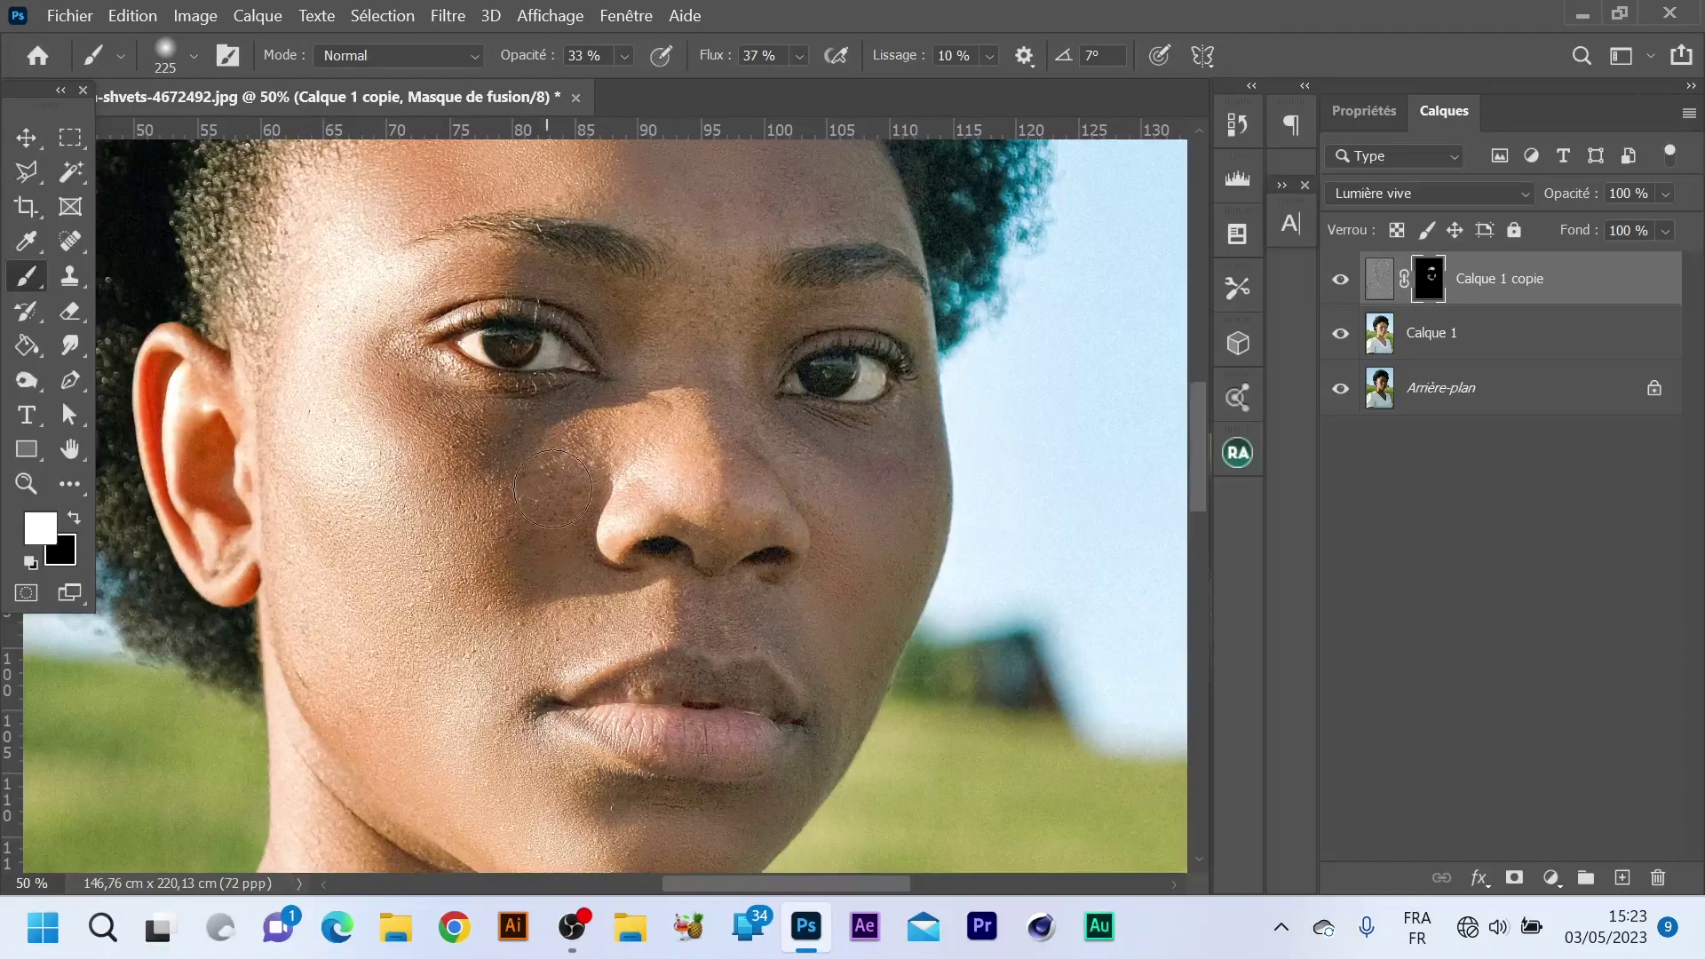
mouse_move(473, 479)
mouse_down()
mouse_move(486, 507)
mouse_move(437, 507)
mouse_up()
Reduce the brush to 113 px and 68 px and paint the mask over the nose, between the eyebrows and around the eyes.
scroll(853, 569, down, 2)
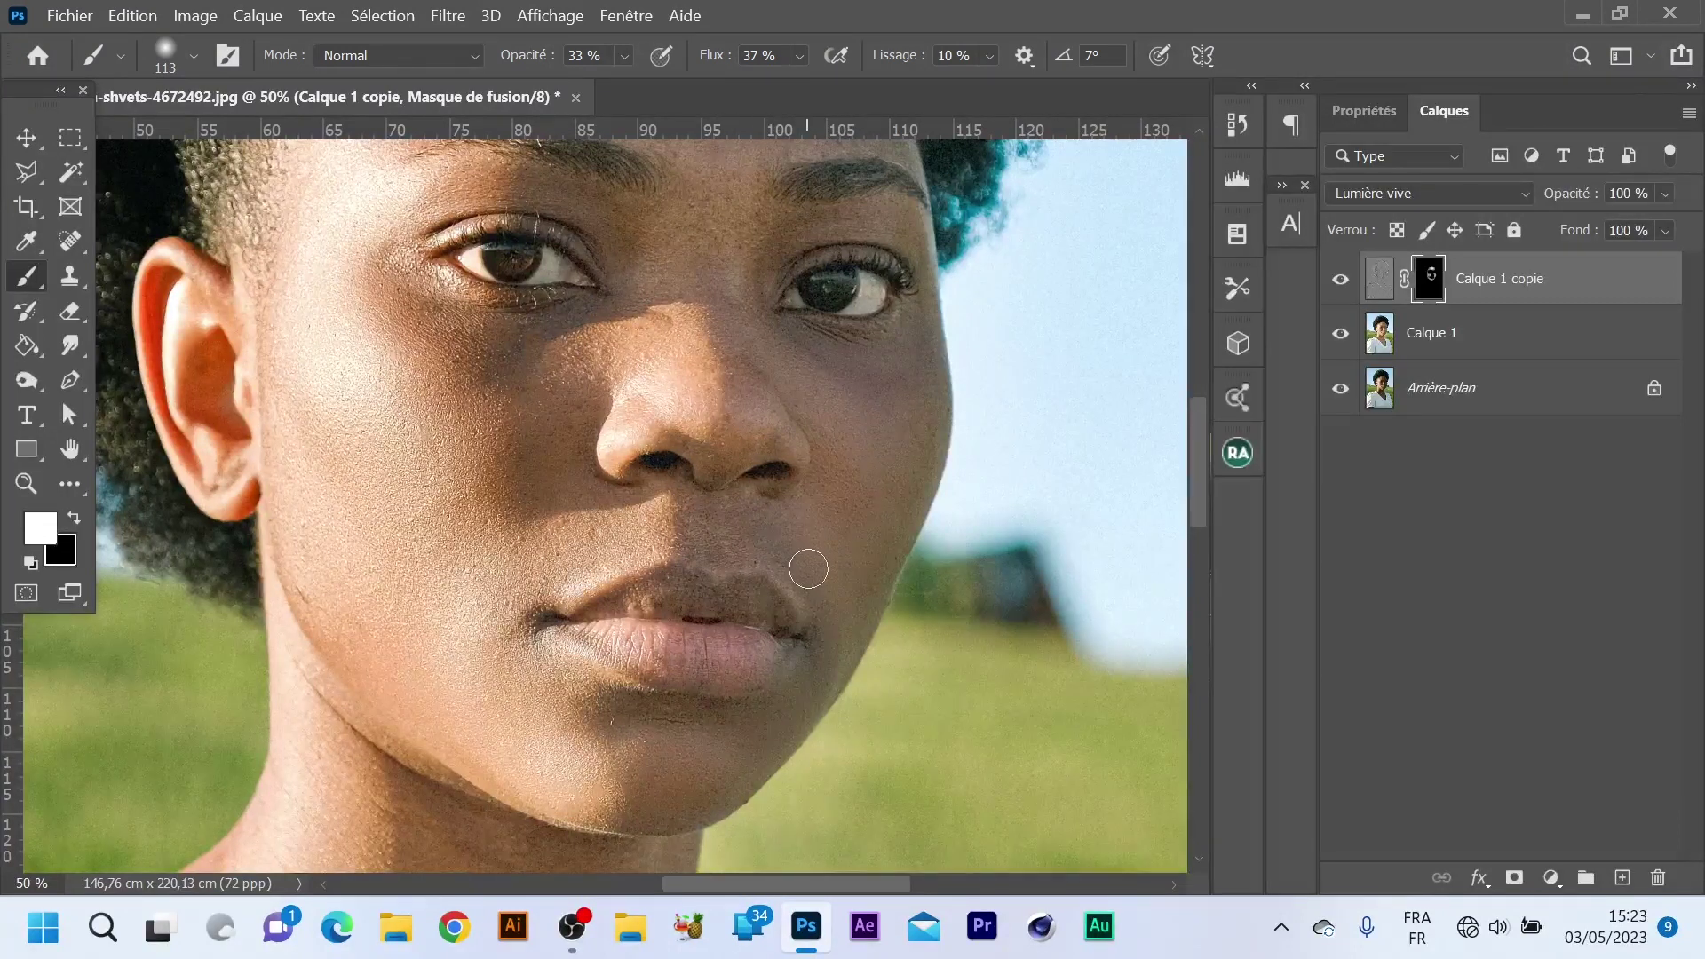
scroll(825, 453, up, 2)
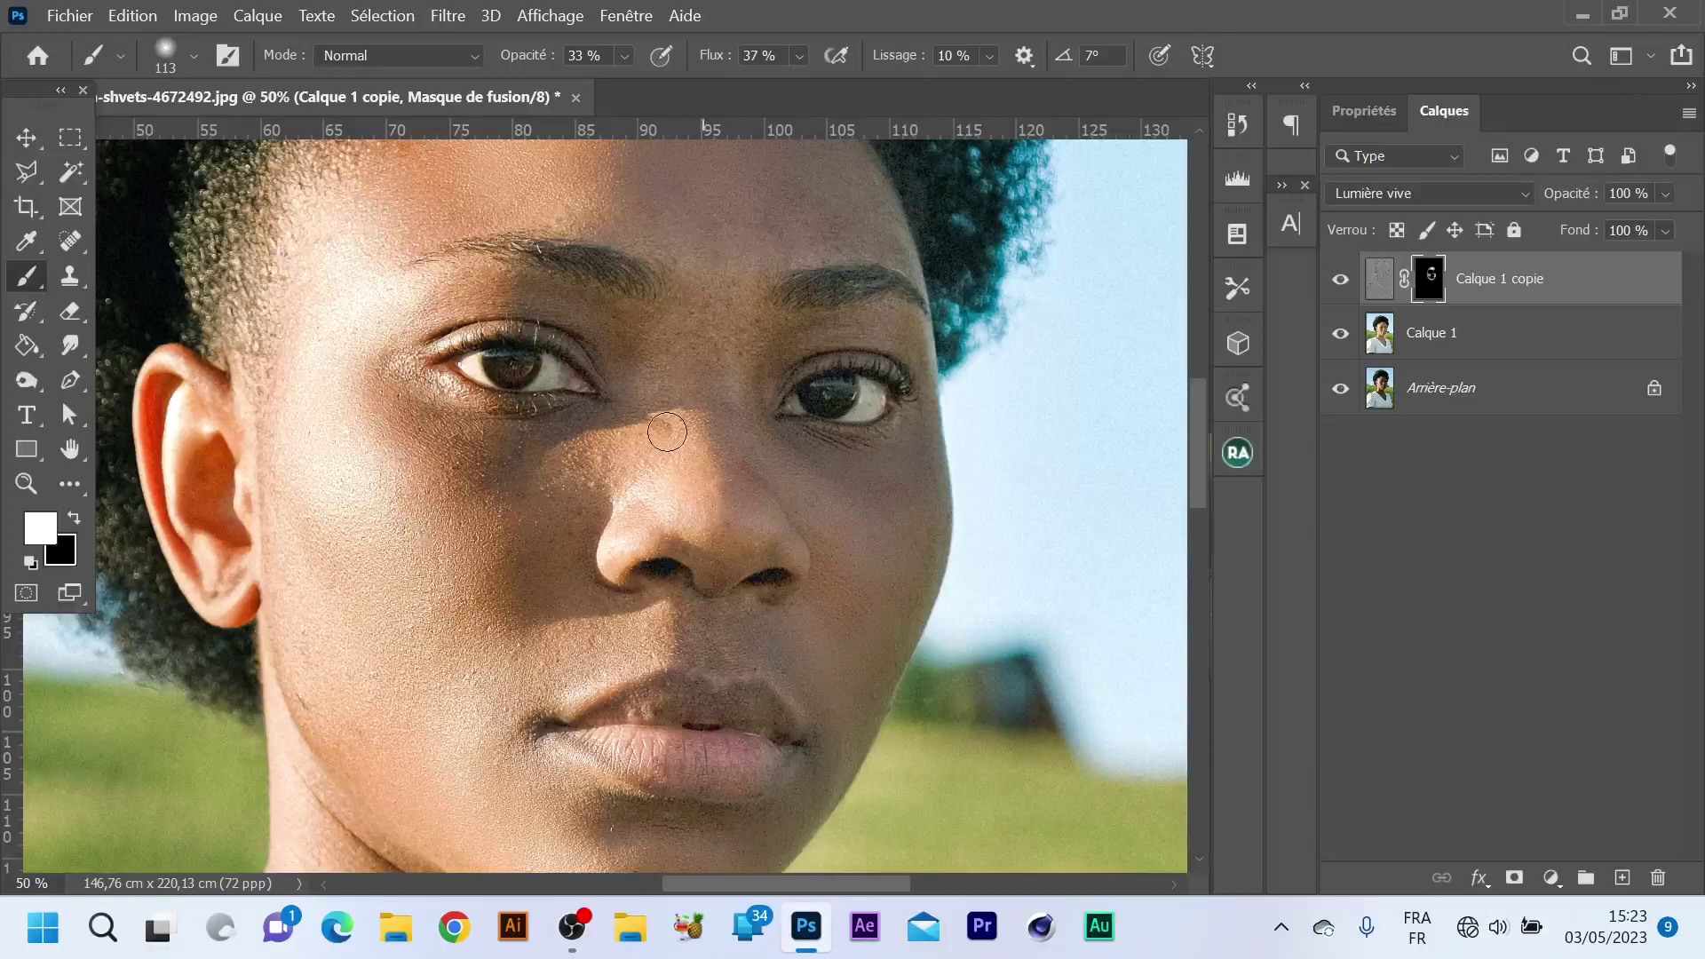
scroll(619, 453, up, 3)
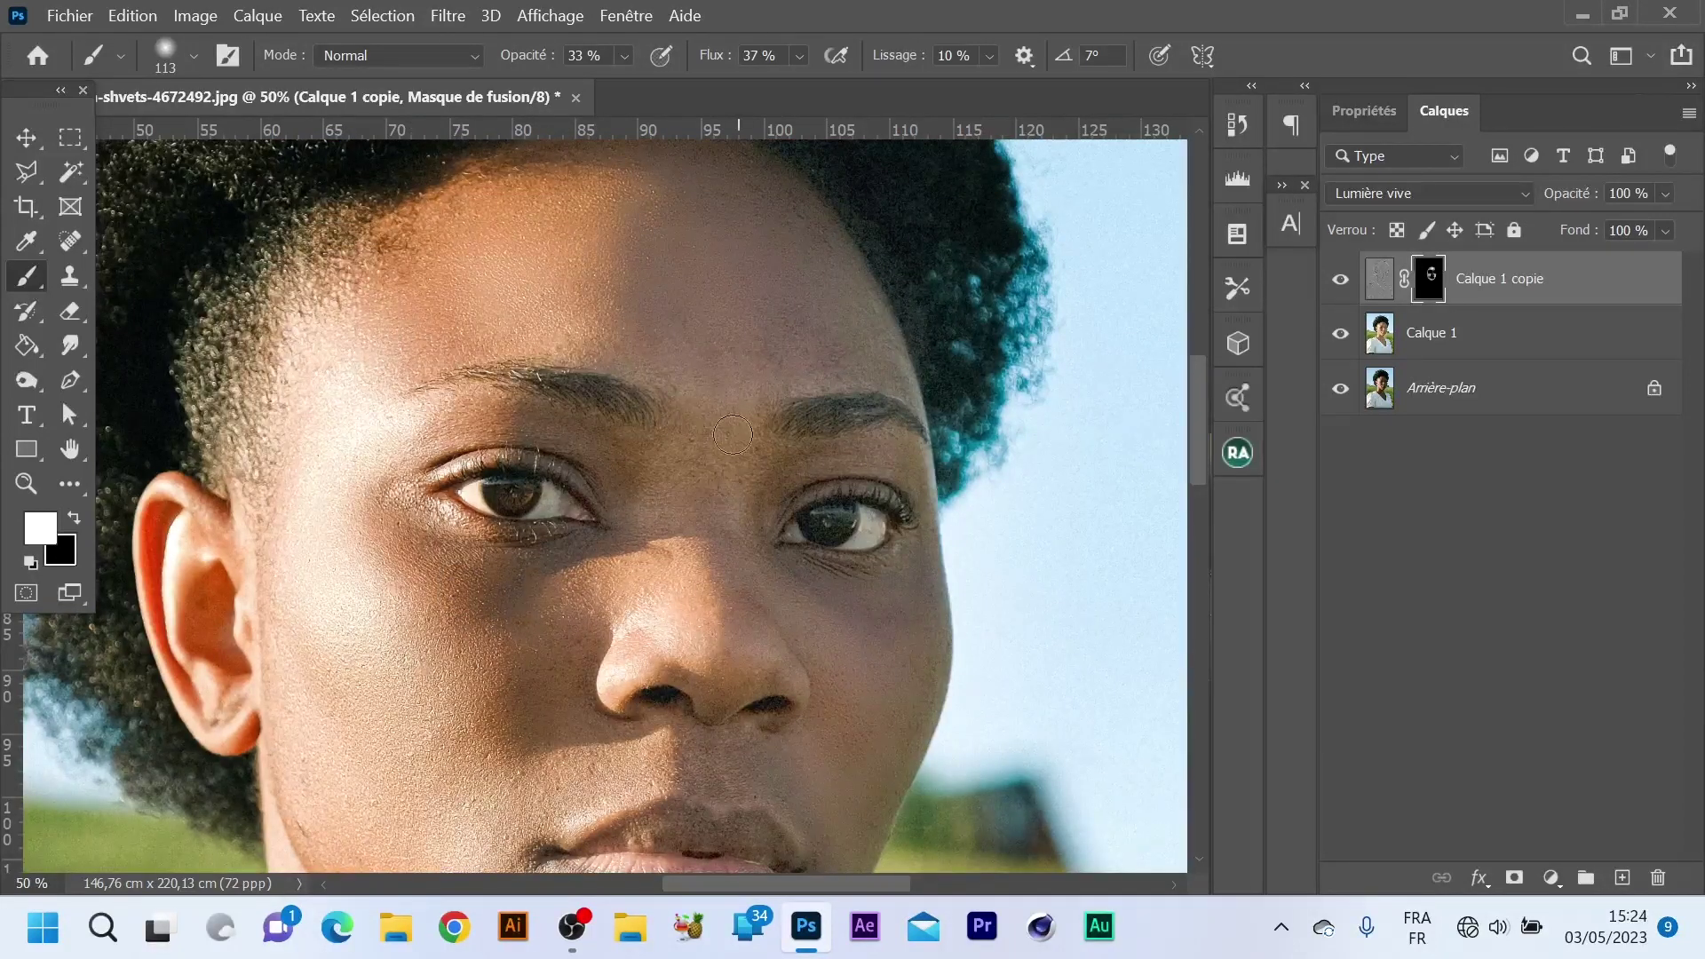
drag(710, 506, 689, 506)
drag(835, 453, 890, 461)
scroll(760, 230, up, 2)
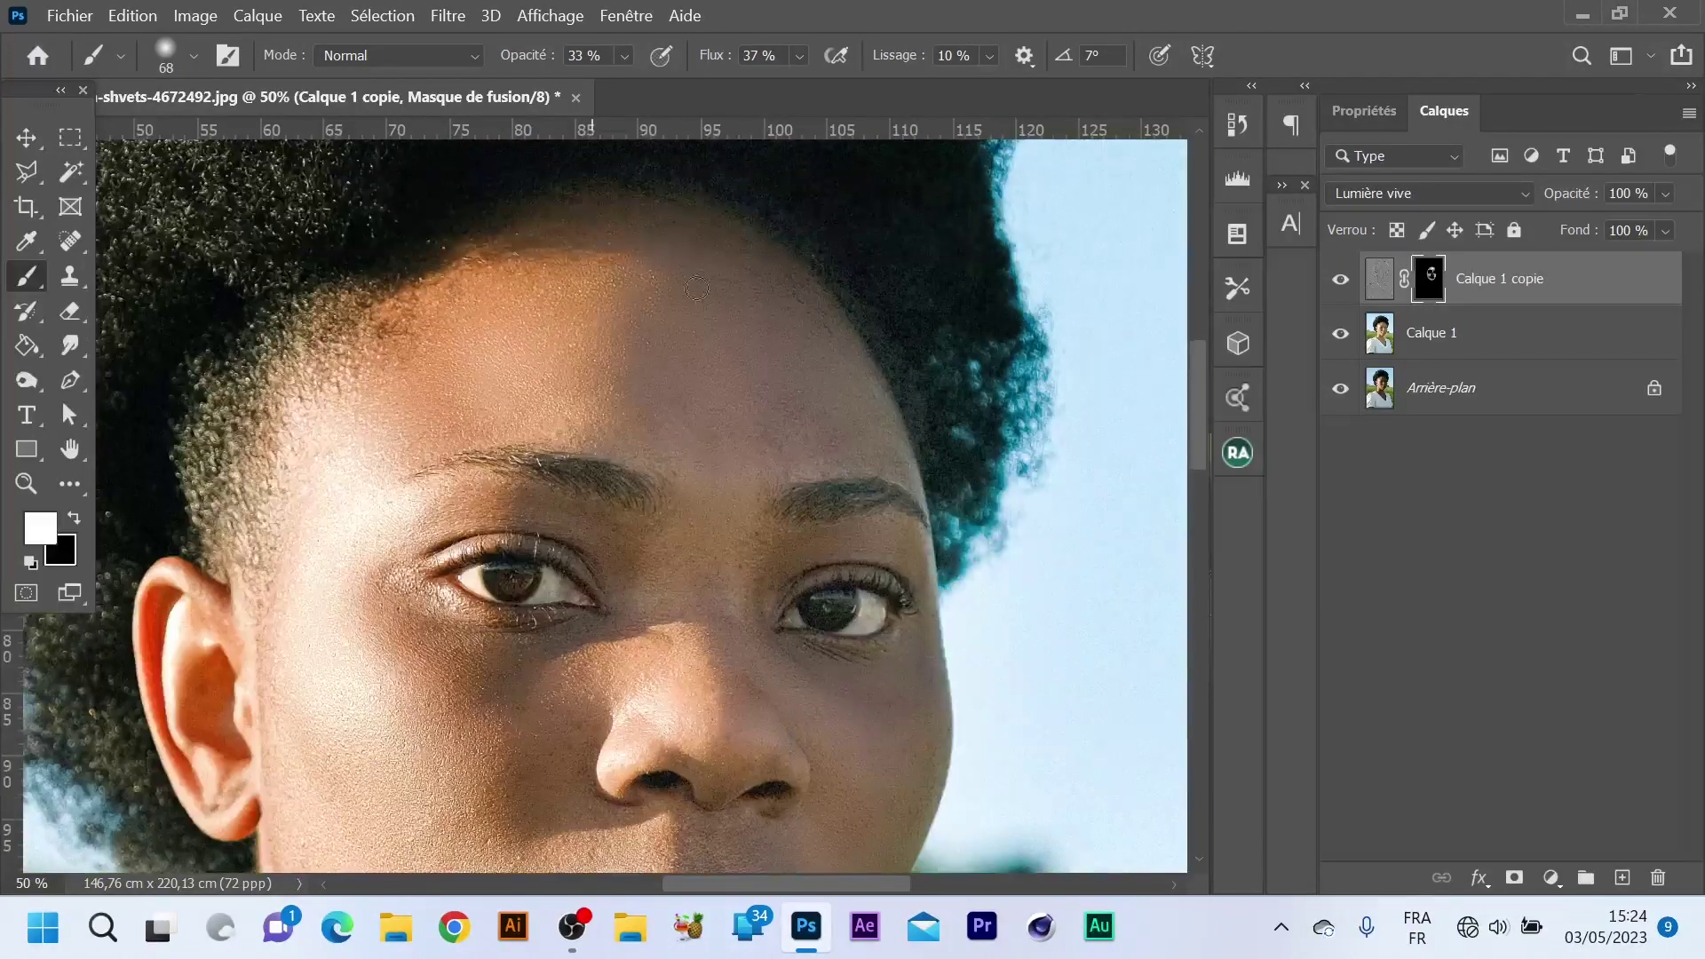
Enlarge the brush to 238 px and paint white on the mask over the neck and chest.
scroll(373, 475, down, 10)
drag(543, 600, 608, 577)
scroll(683, 747, down, 2)
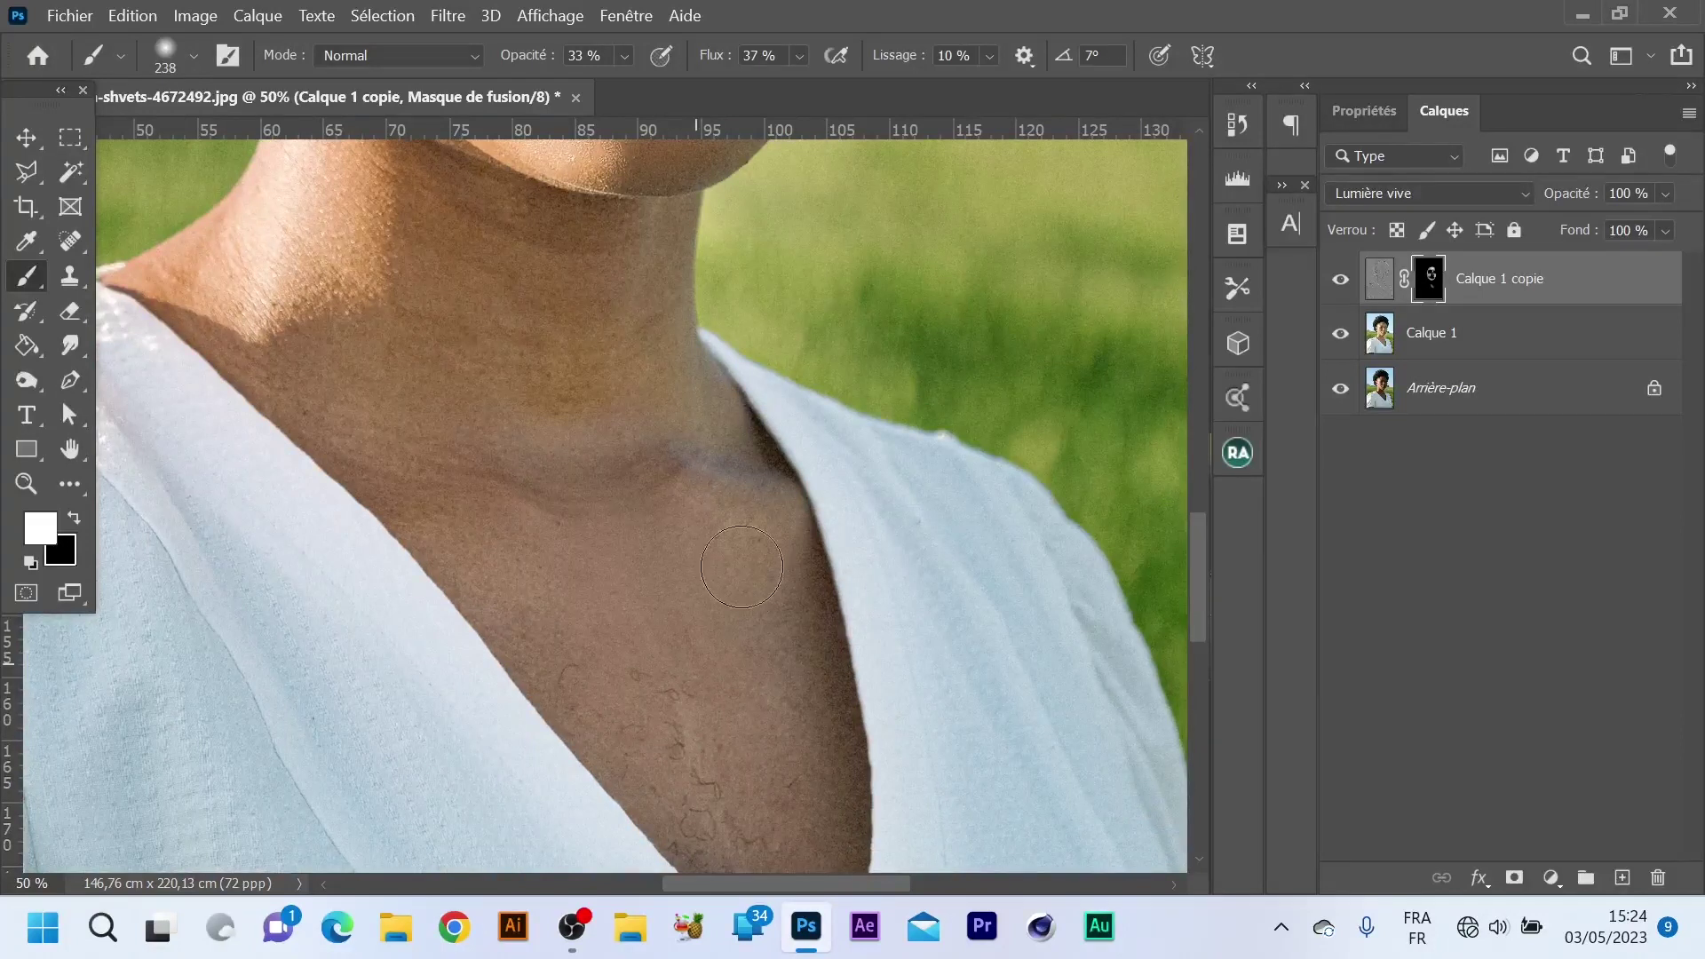
mouse_move(448, 243)
mouse_down()
mouse_move(690, 434)
mouse_move(773, 599)
mouse_move(591, 668)
mouse_up()
scroll(532, 400, up, 4)
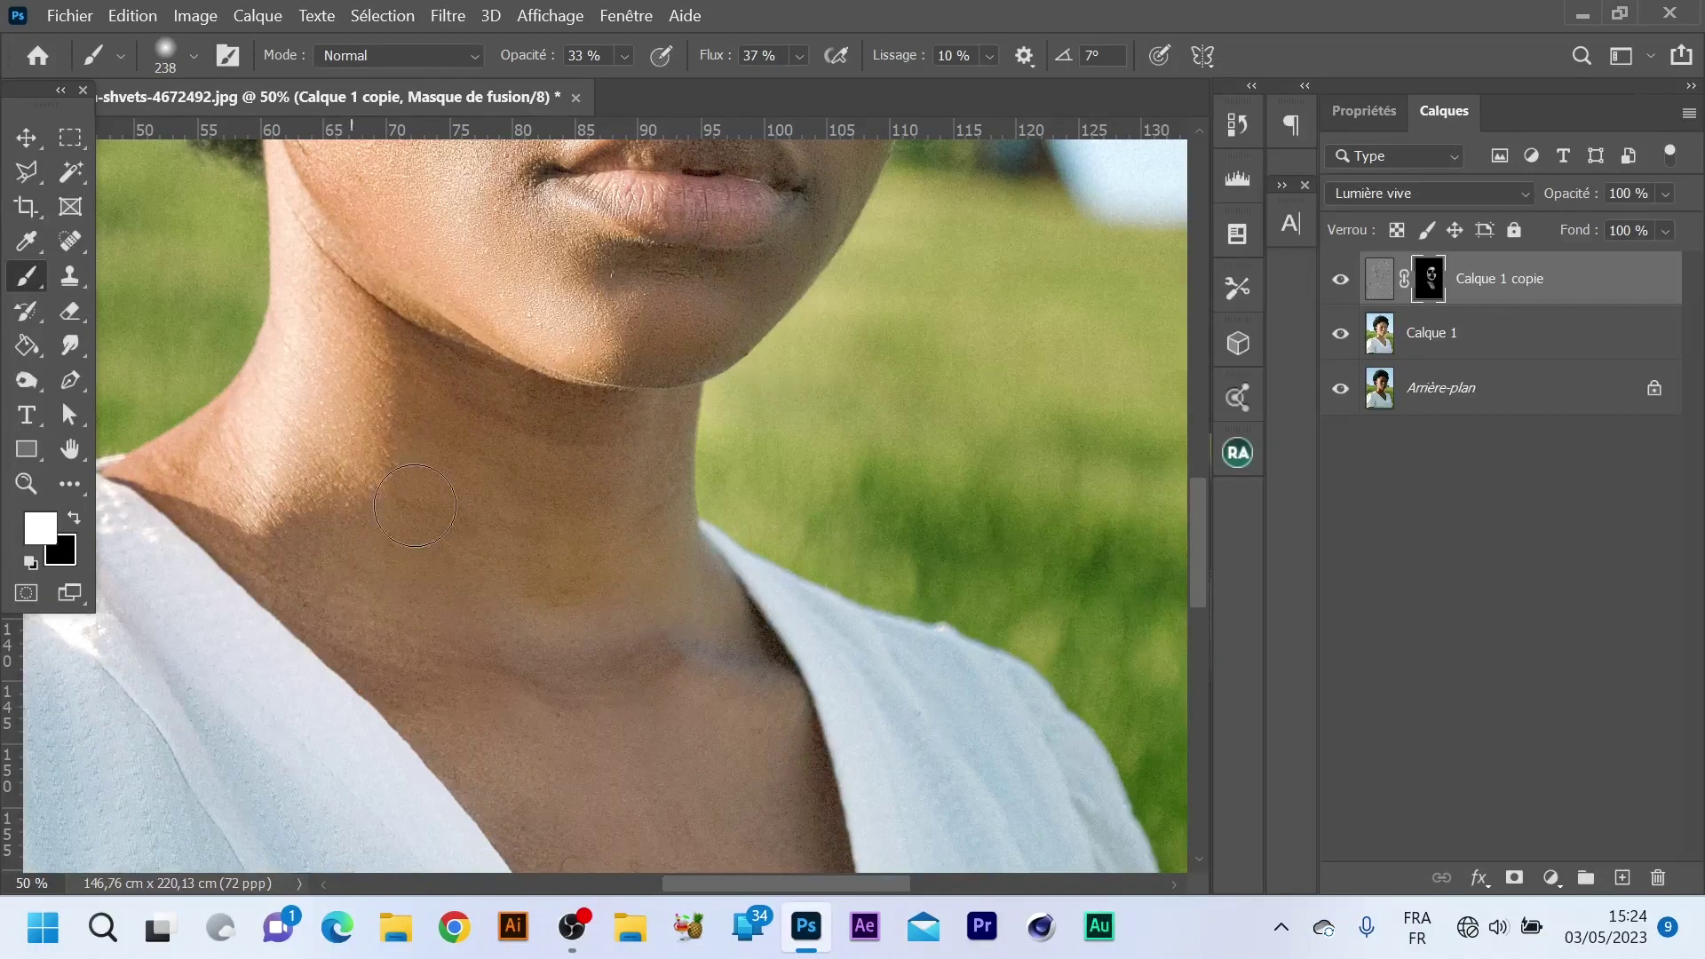
Go over the face again on the mask, smoothing the remaining rough skin with a brush reduced to 124 px.
scroll(352, 365, up, 12)
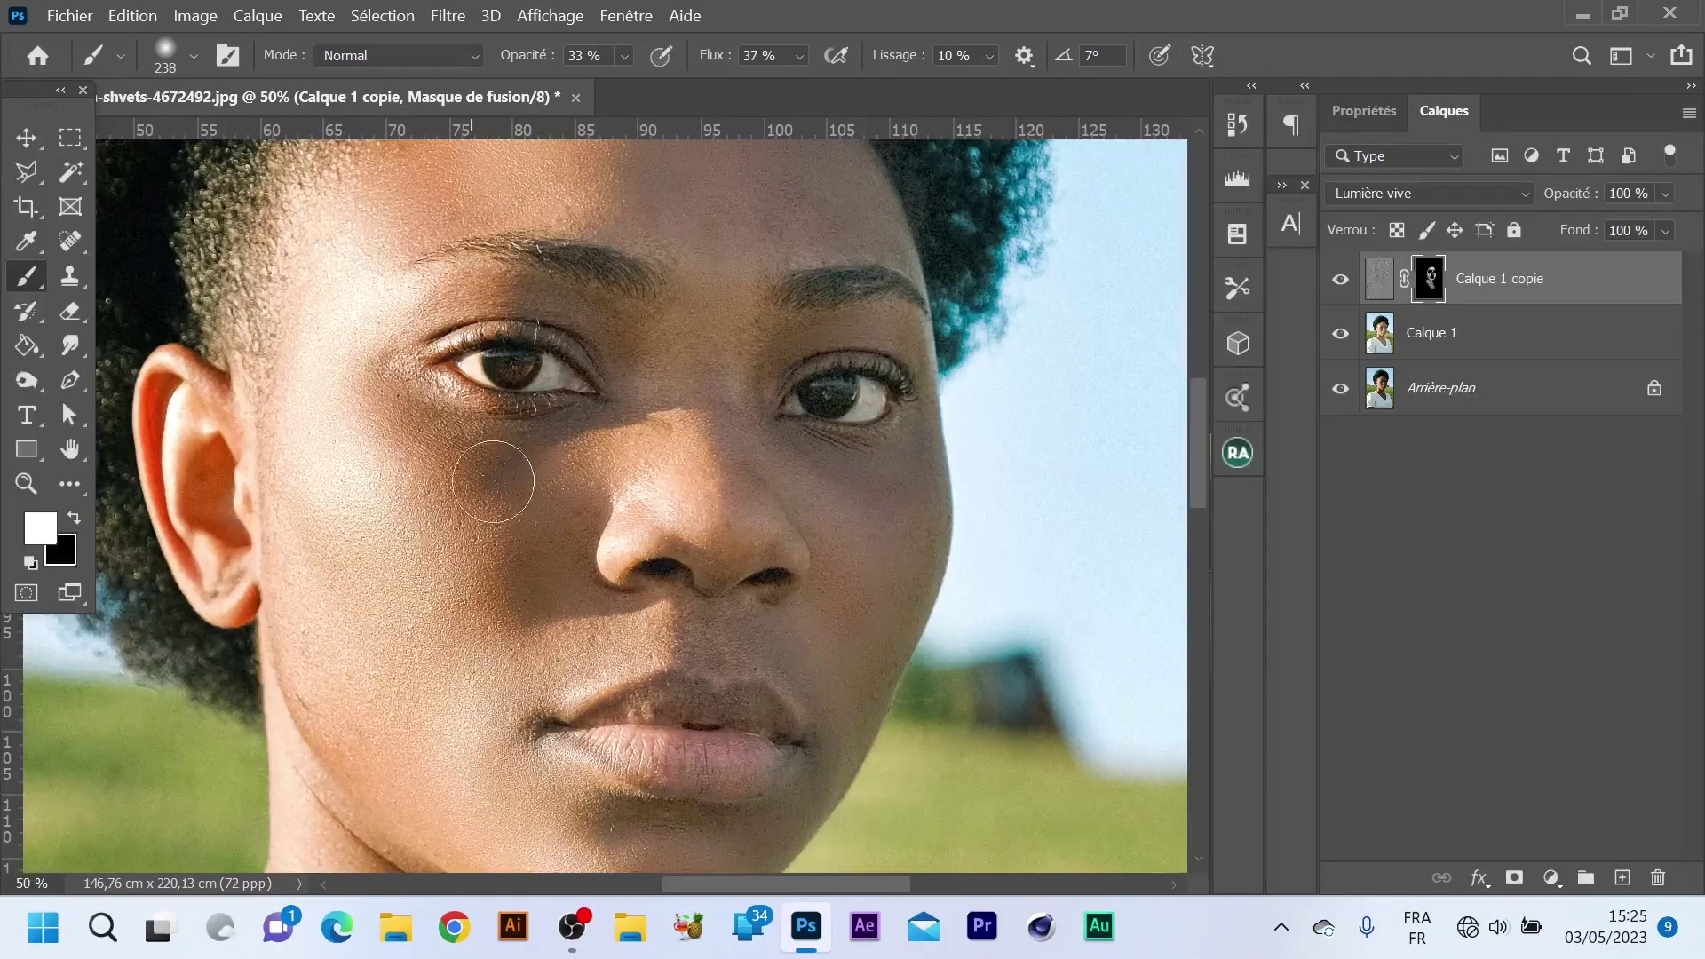
drag(638, 640, 594, 640)
scroll(639, 369, up, 4)
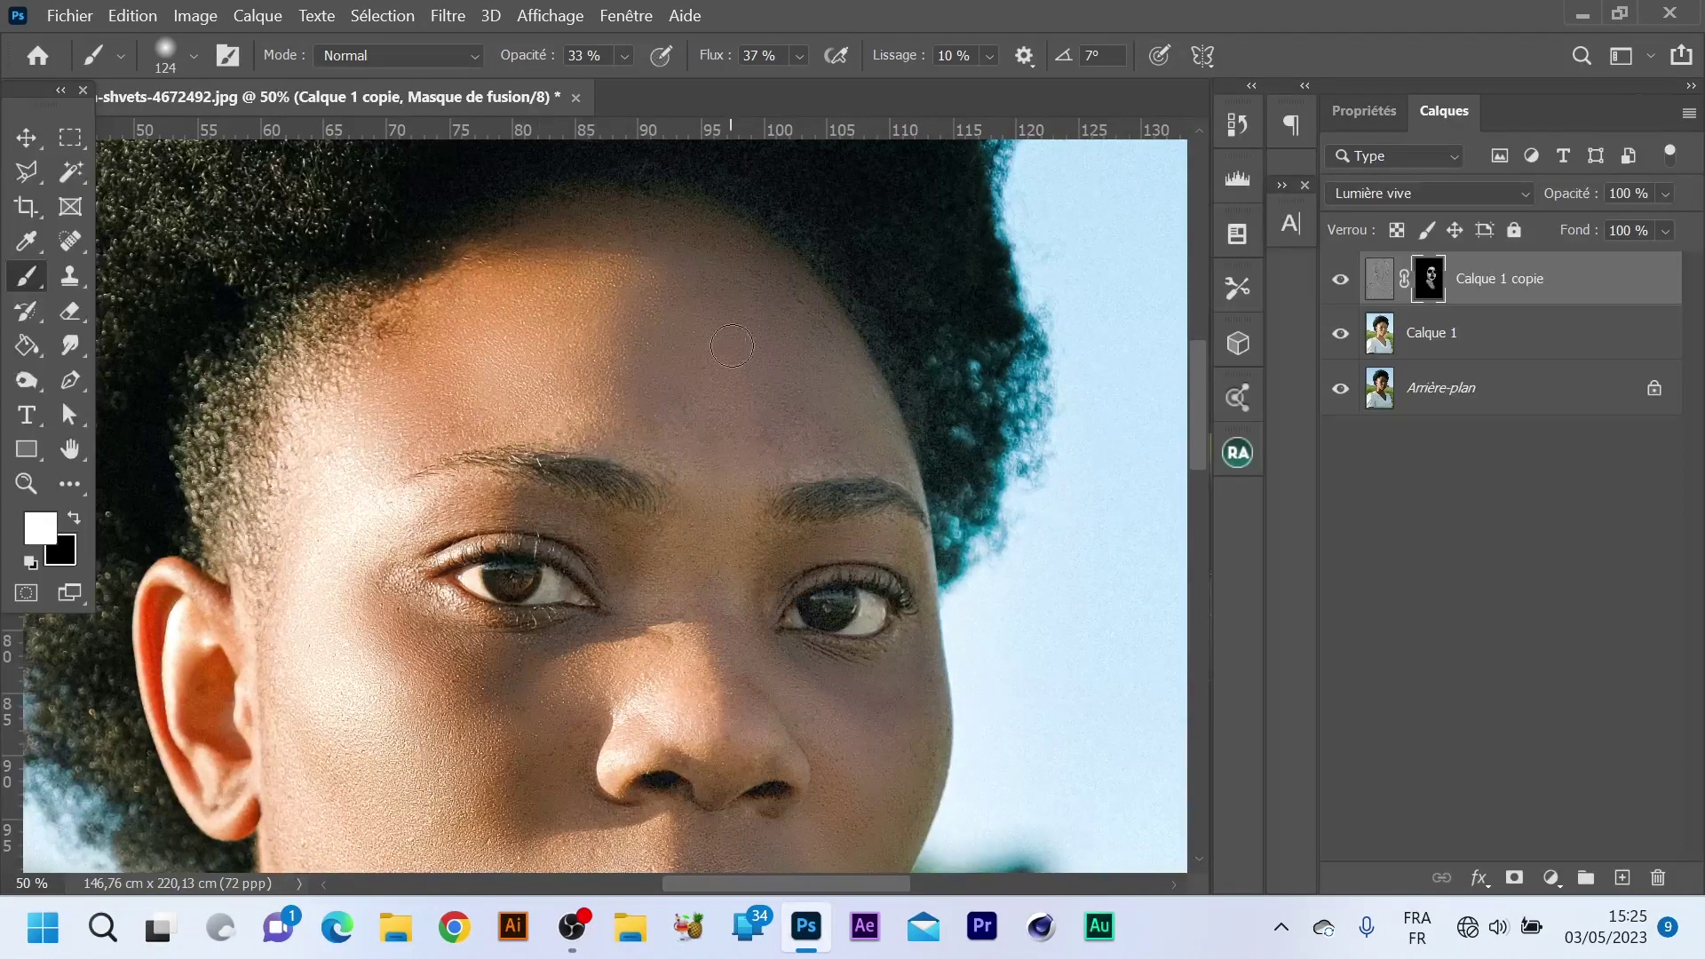
scroll(753, 372, down, 10)
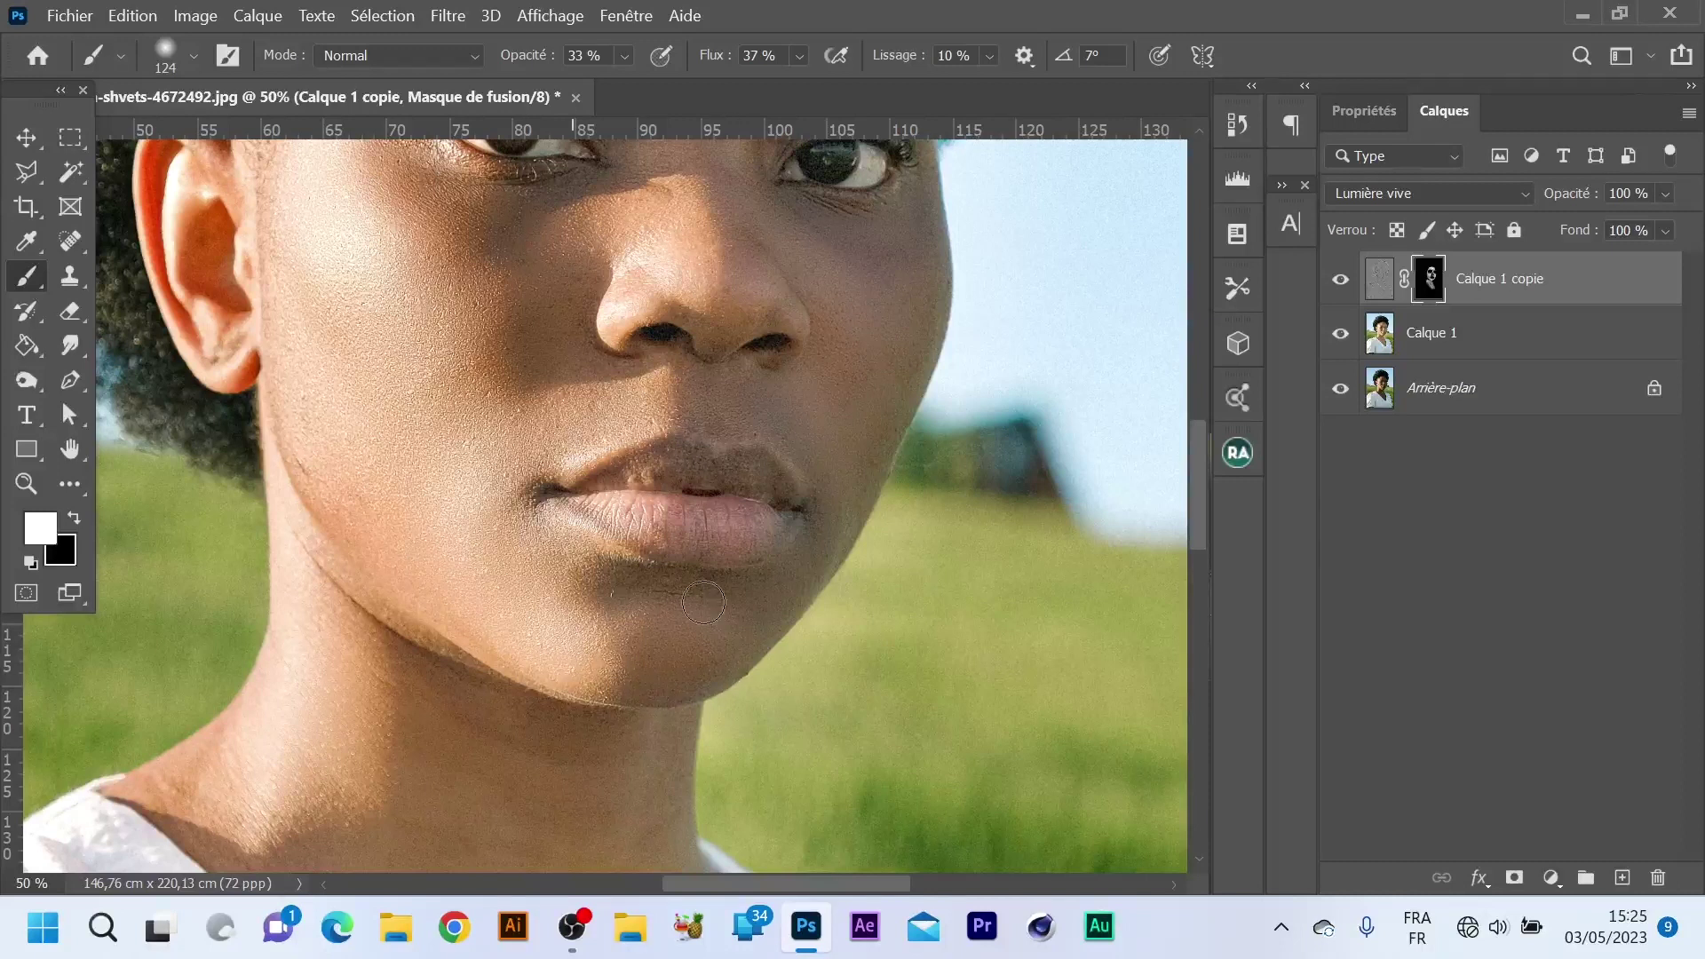
scroll(573, 588, up, 2)
Compare the portrait with and without the smoothing by toggling the visibility of Calque 1 copie, leaving the layer shown.
key(ctrl+minus)
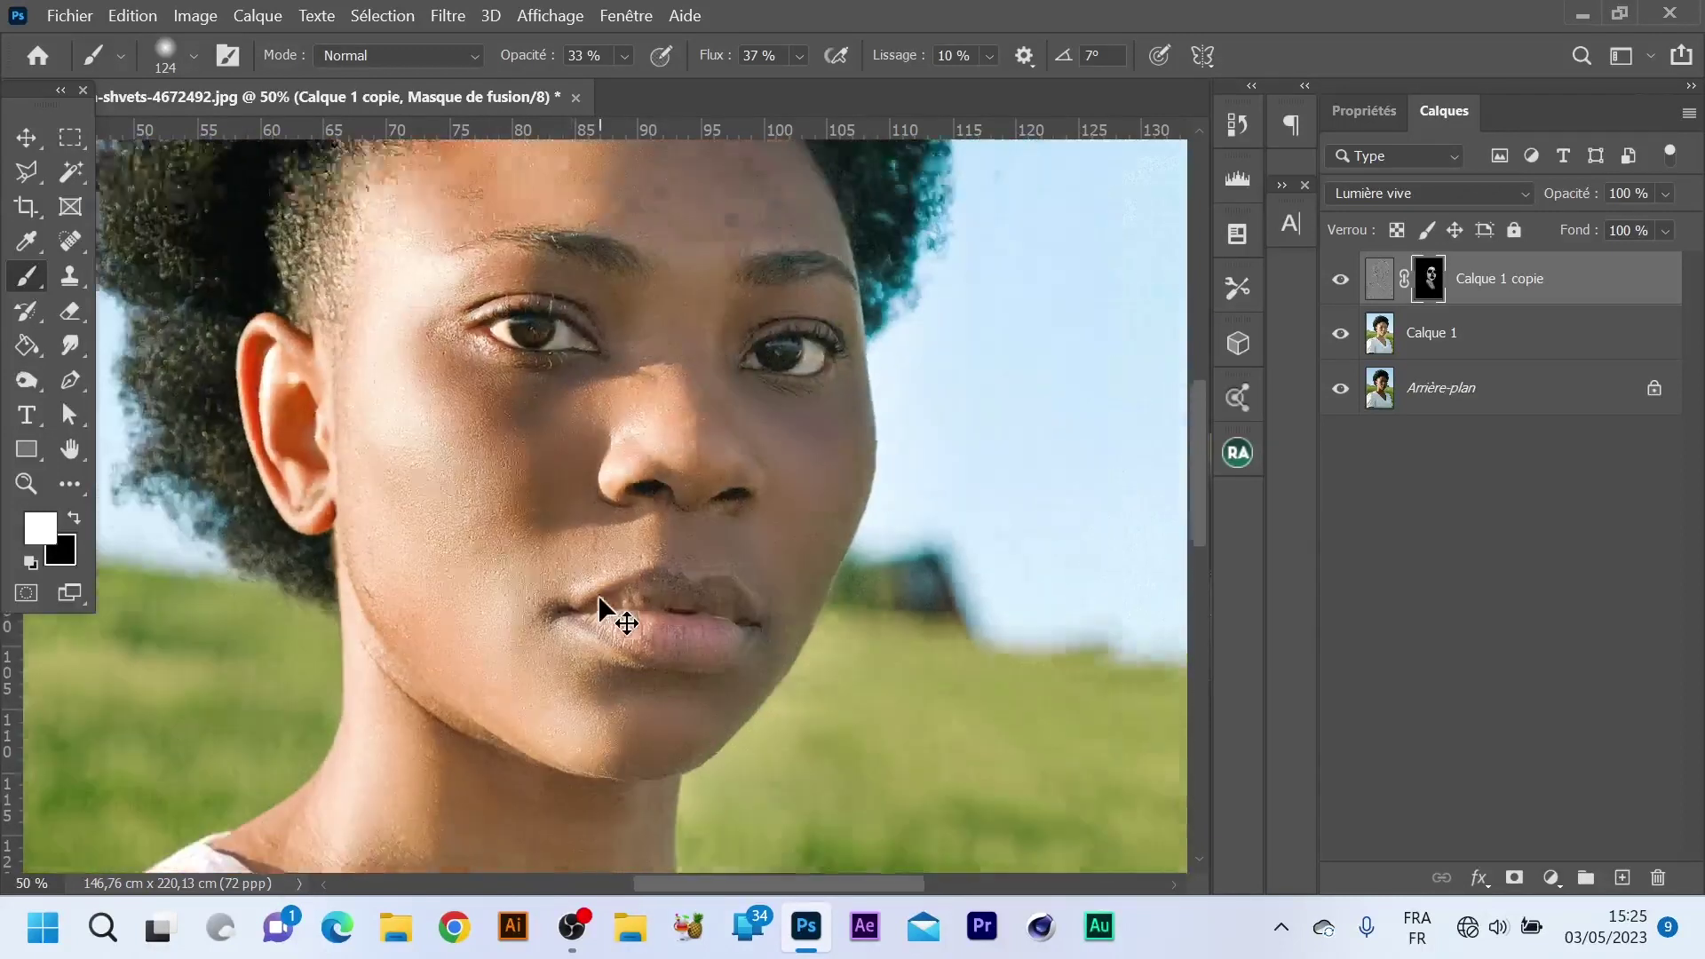
key(ctrl+minus)
key(ctrl+minus)
key(ctrl+minus)
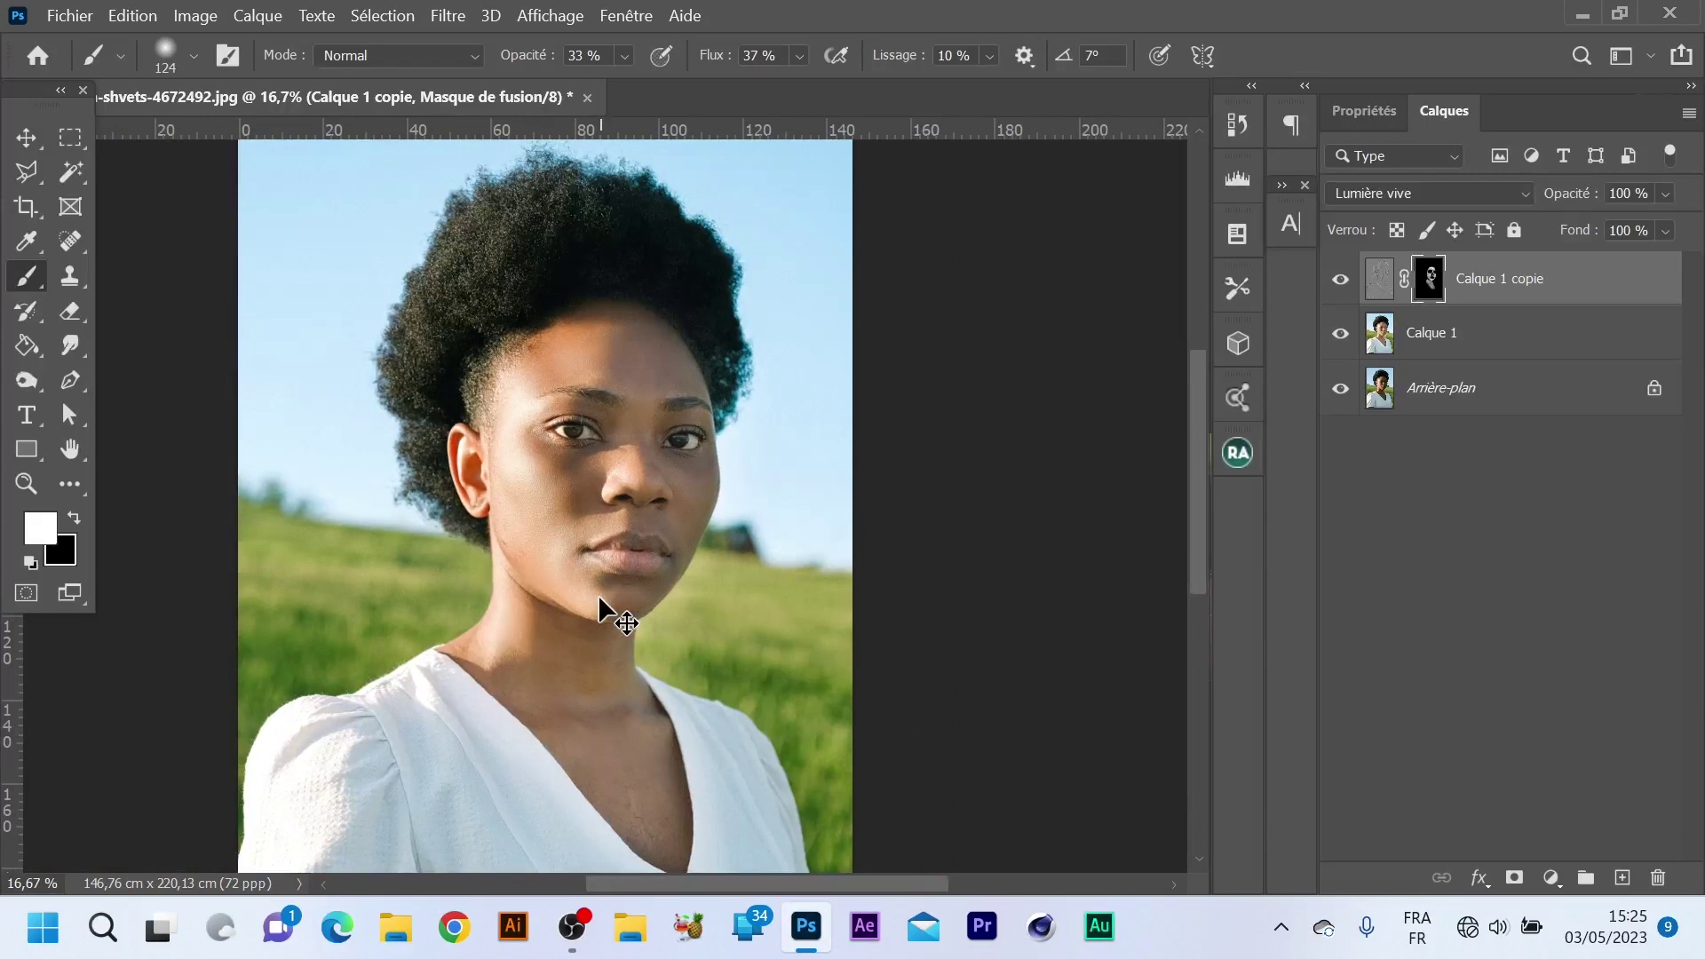
key(ctrl+plus)
key(ctrl+plus)
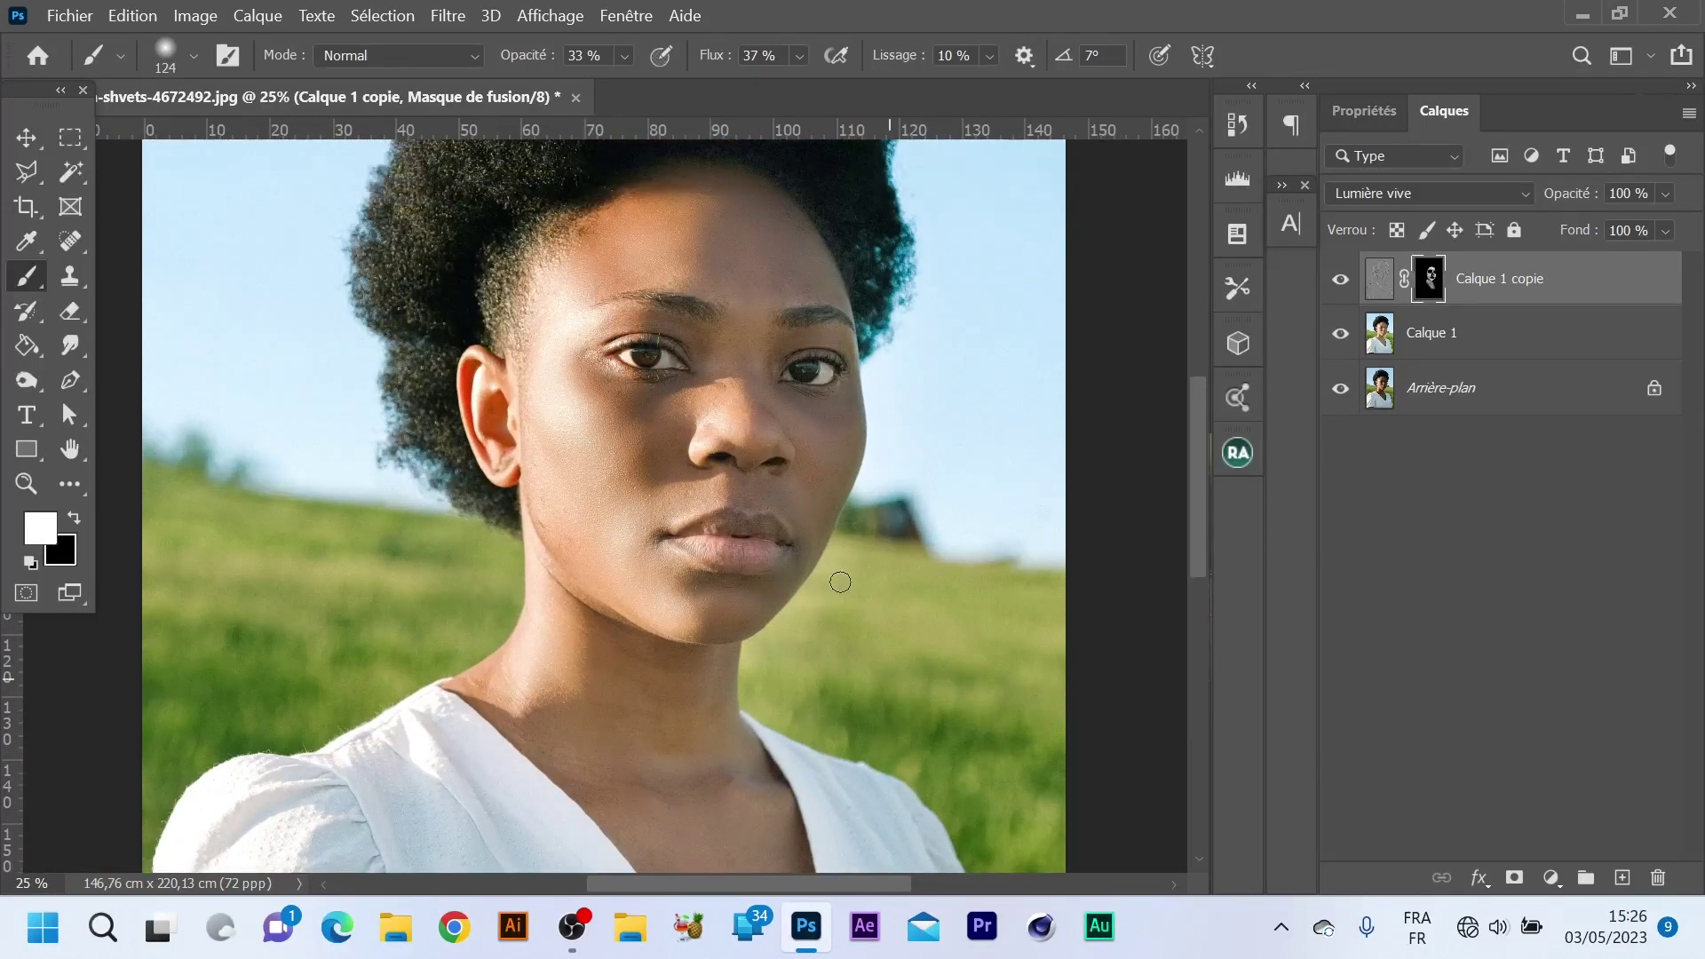
scroll(843, 573, up, 3)
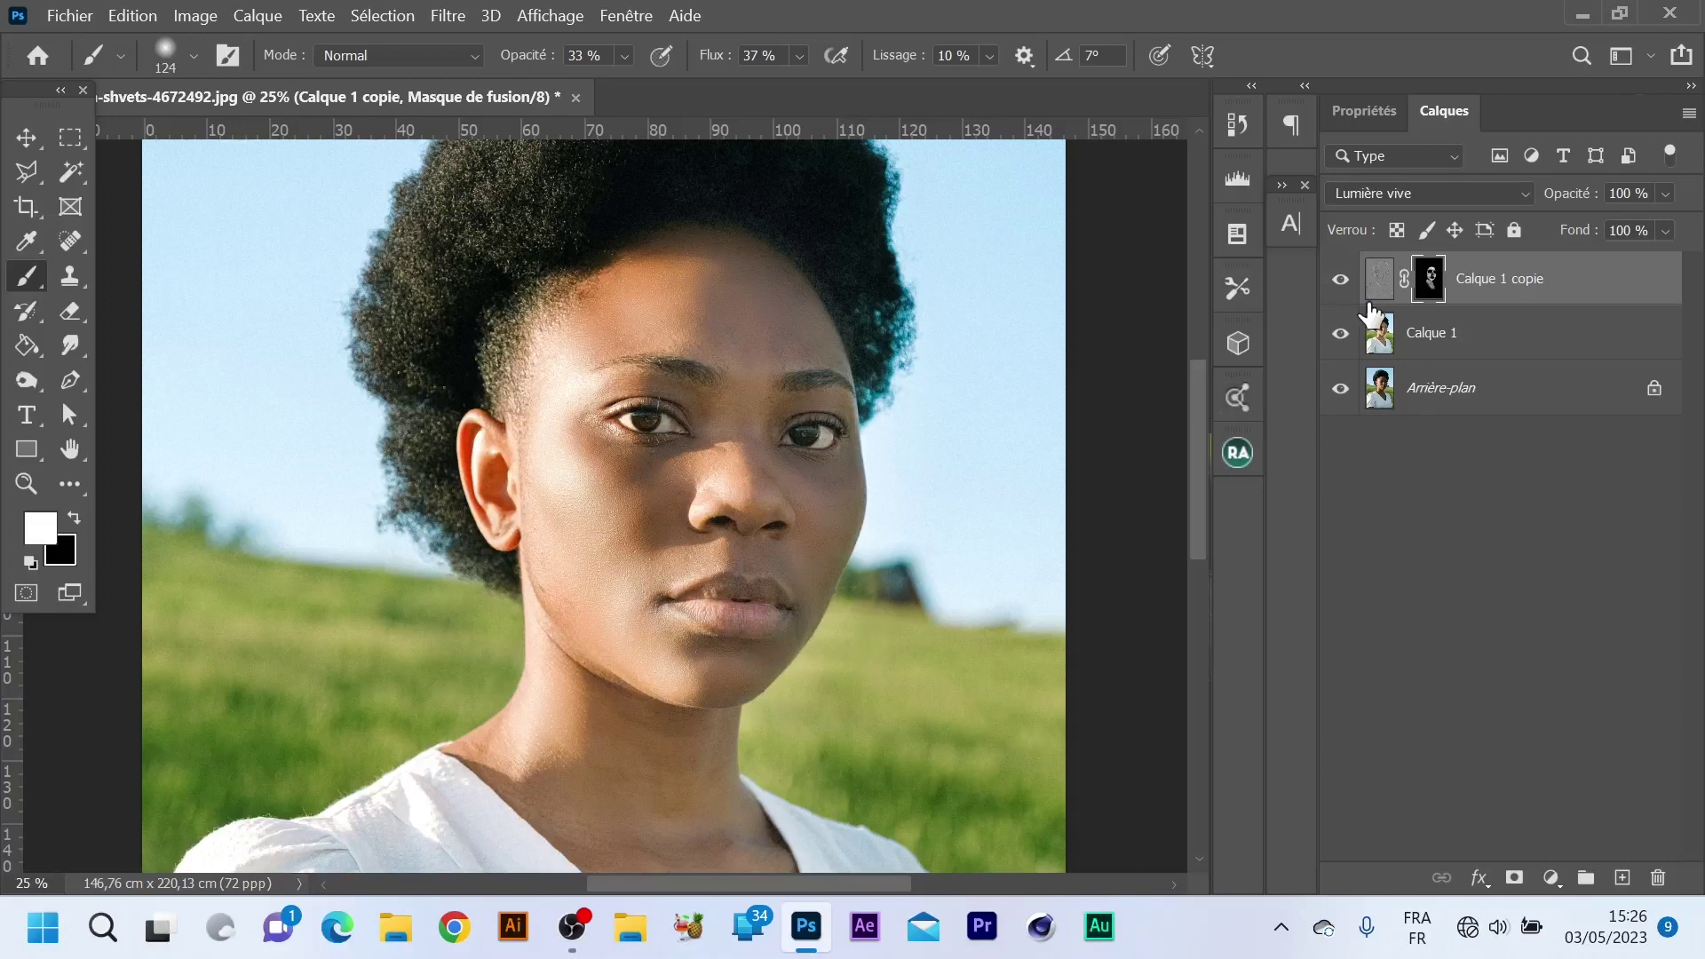
click(1341, 280)
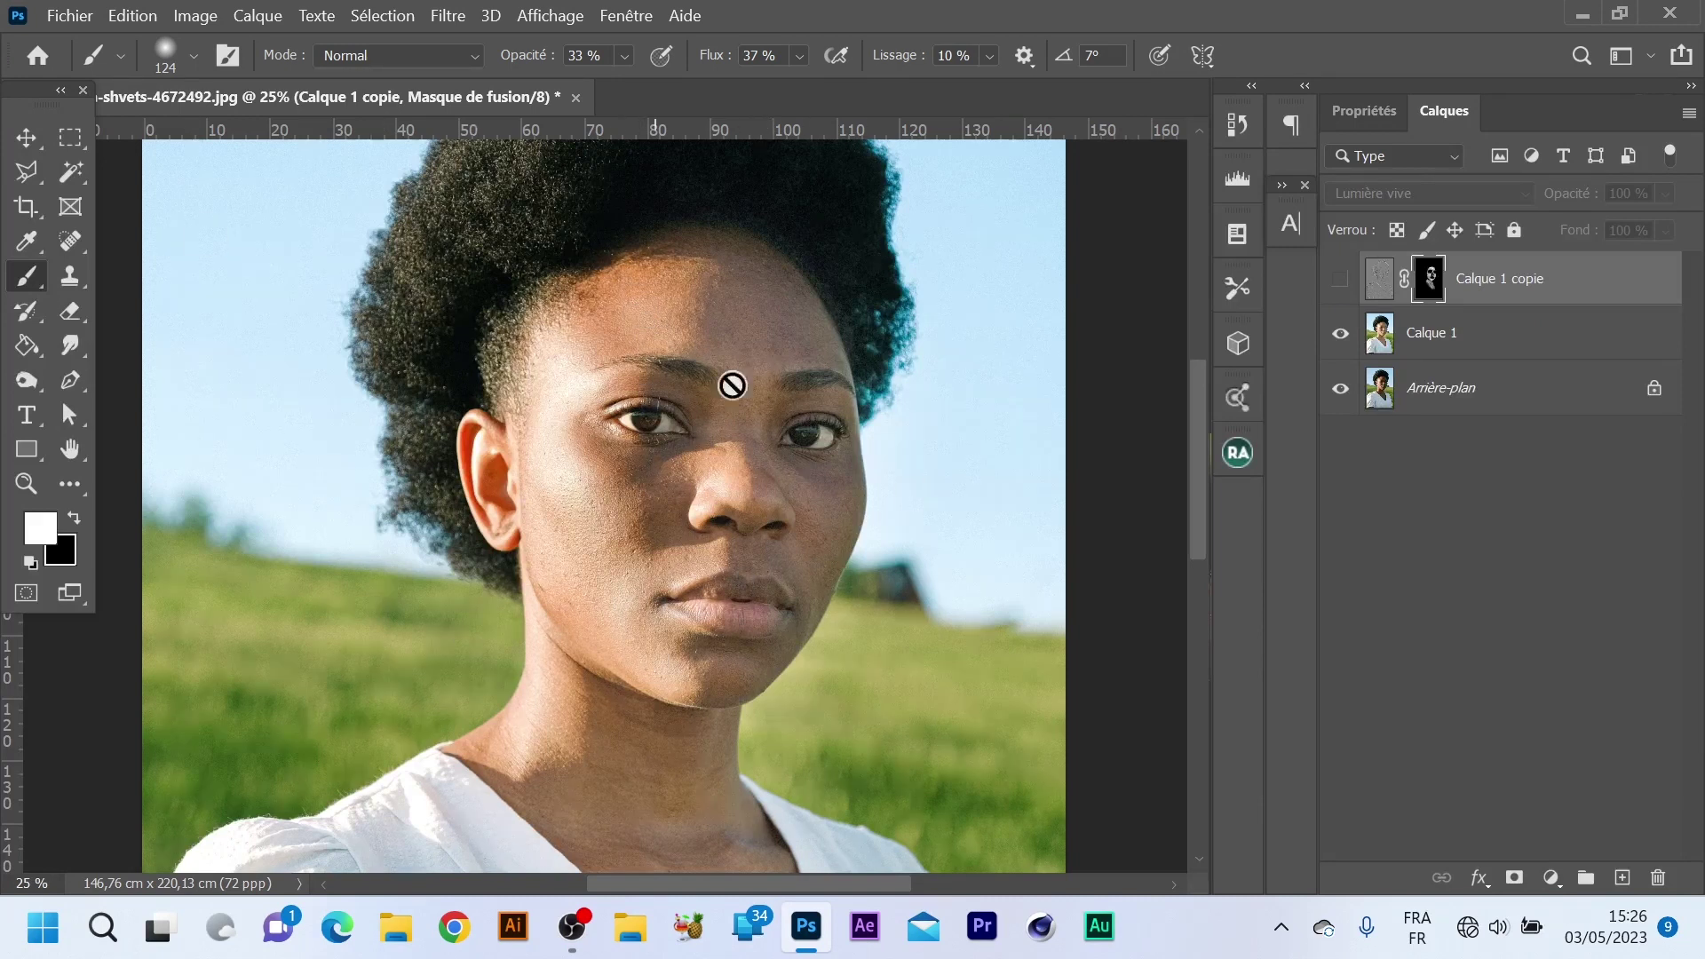
click(1340, 279)
click(1340, 281)
click(1342, 283)
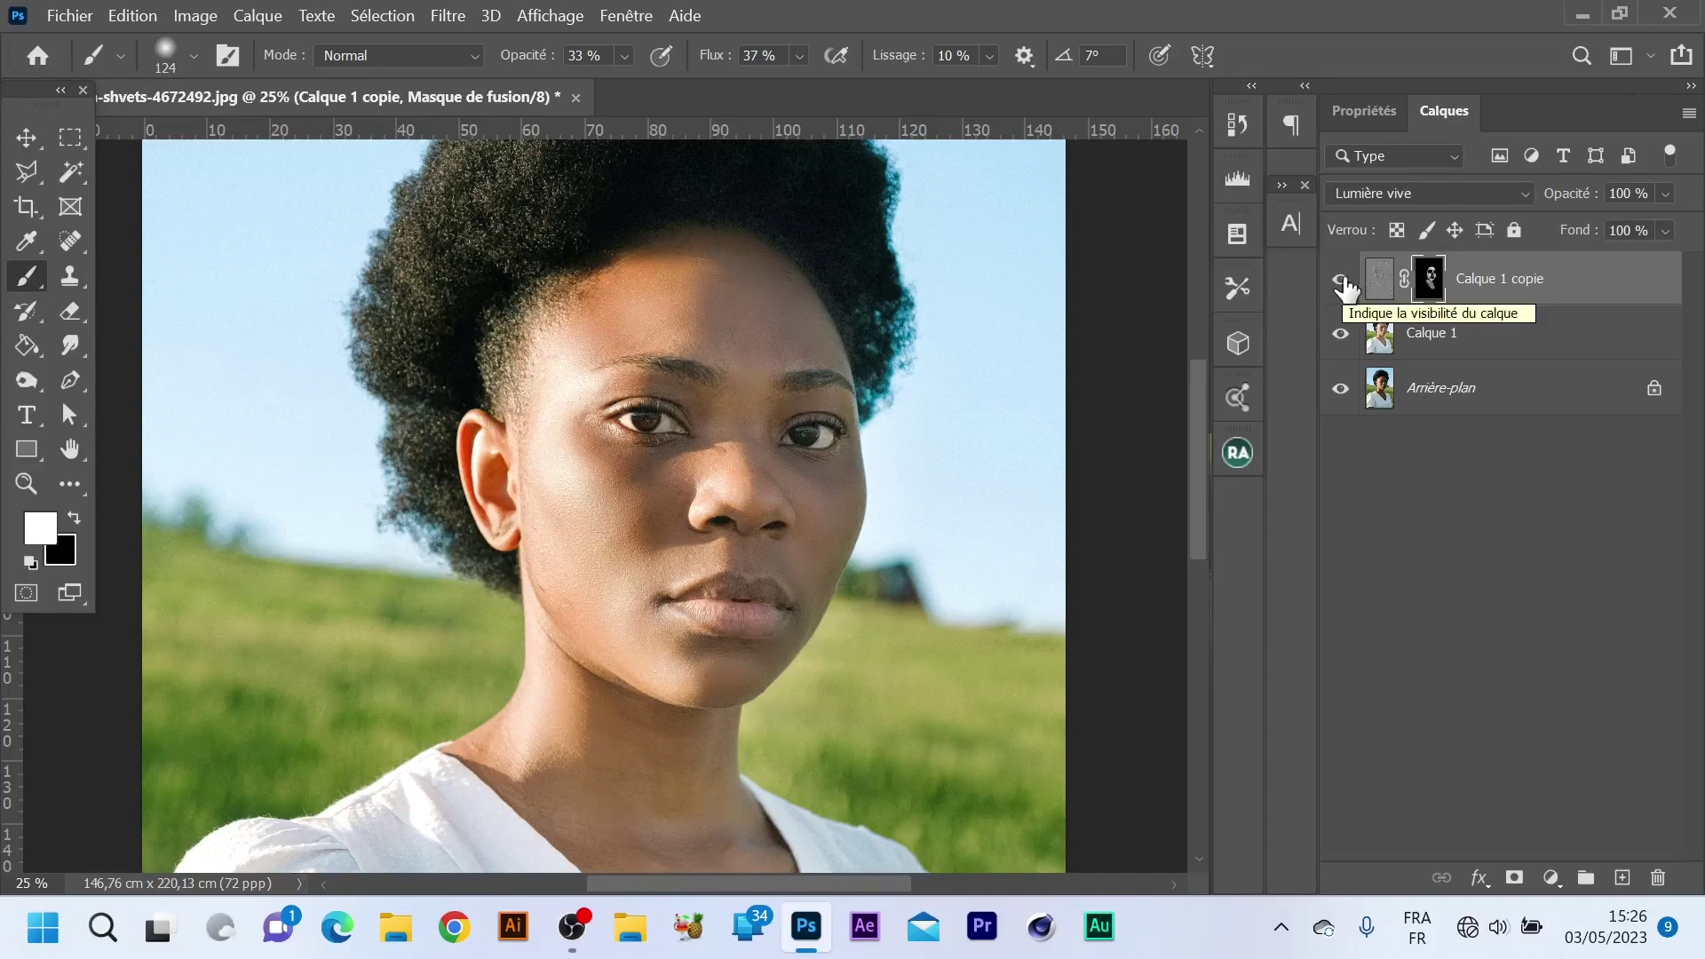
click(1342, 283)
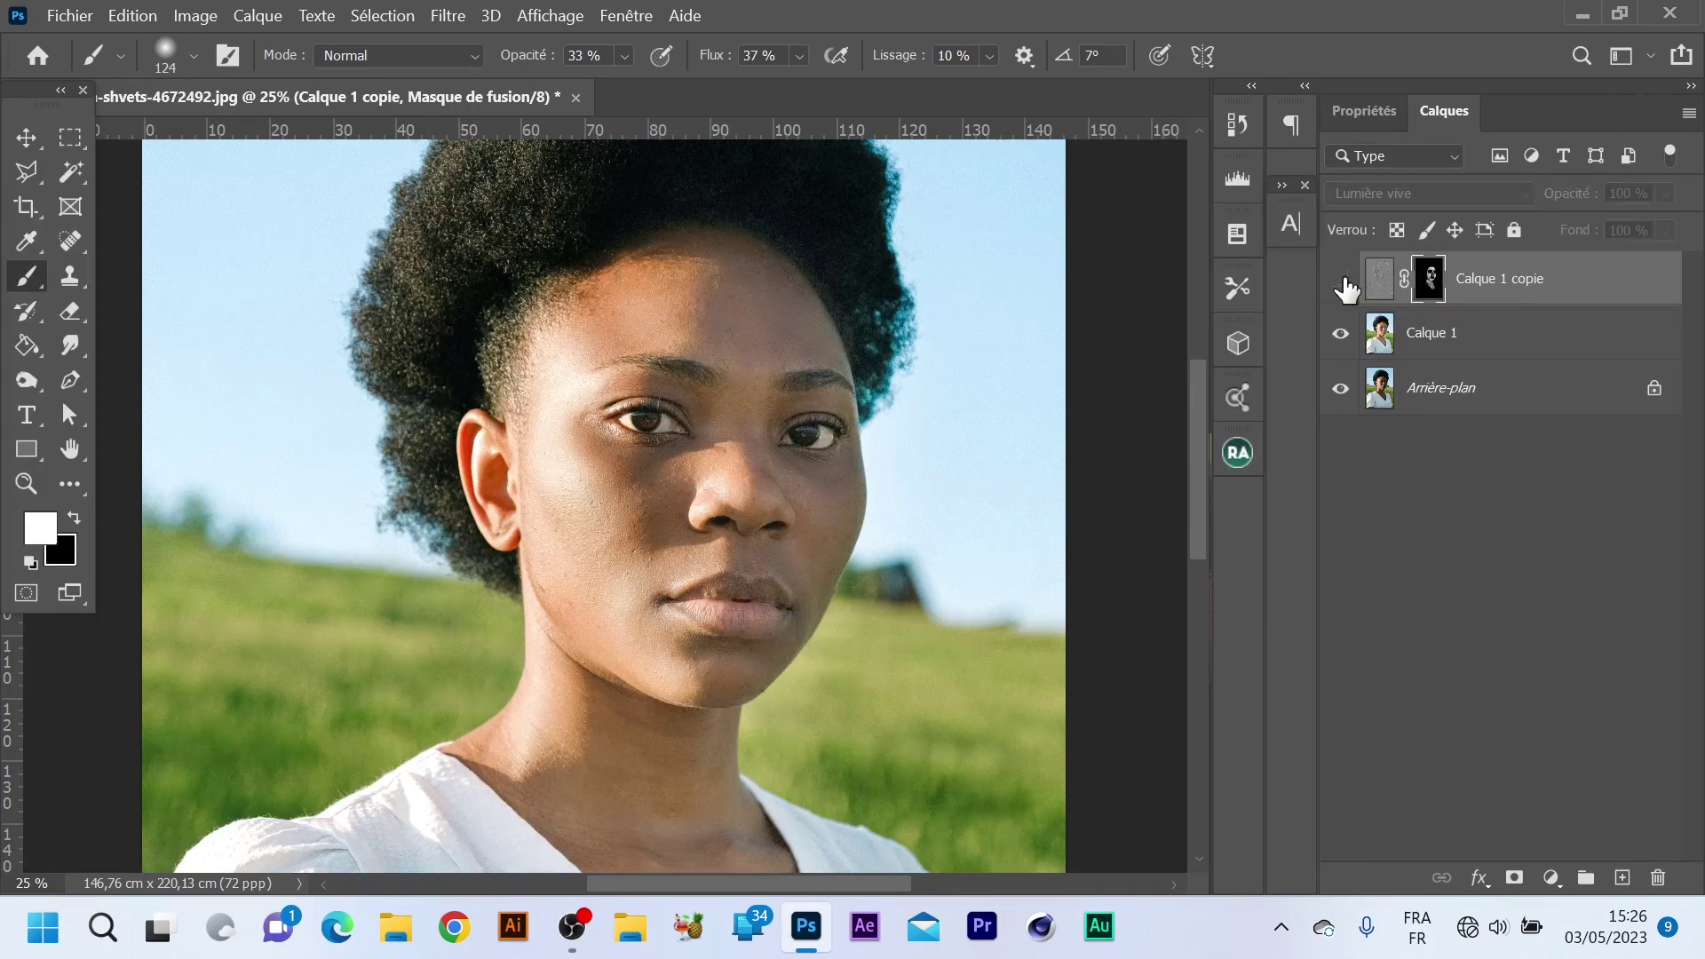
click(1342, 282)
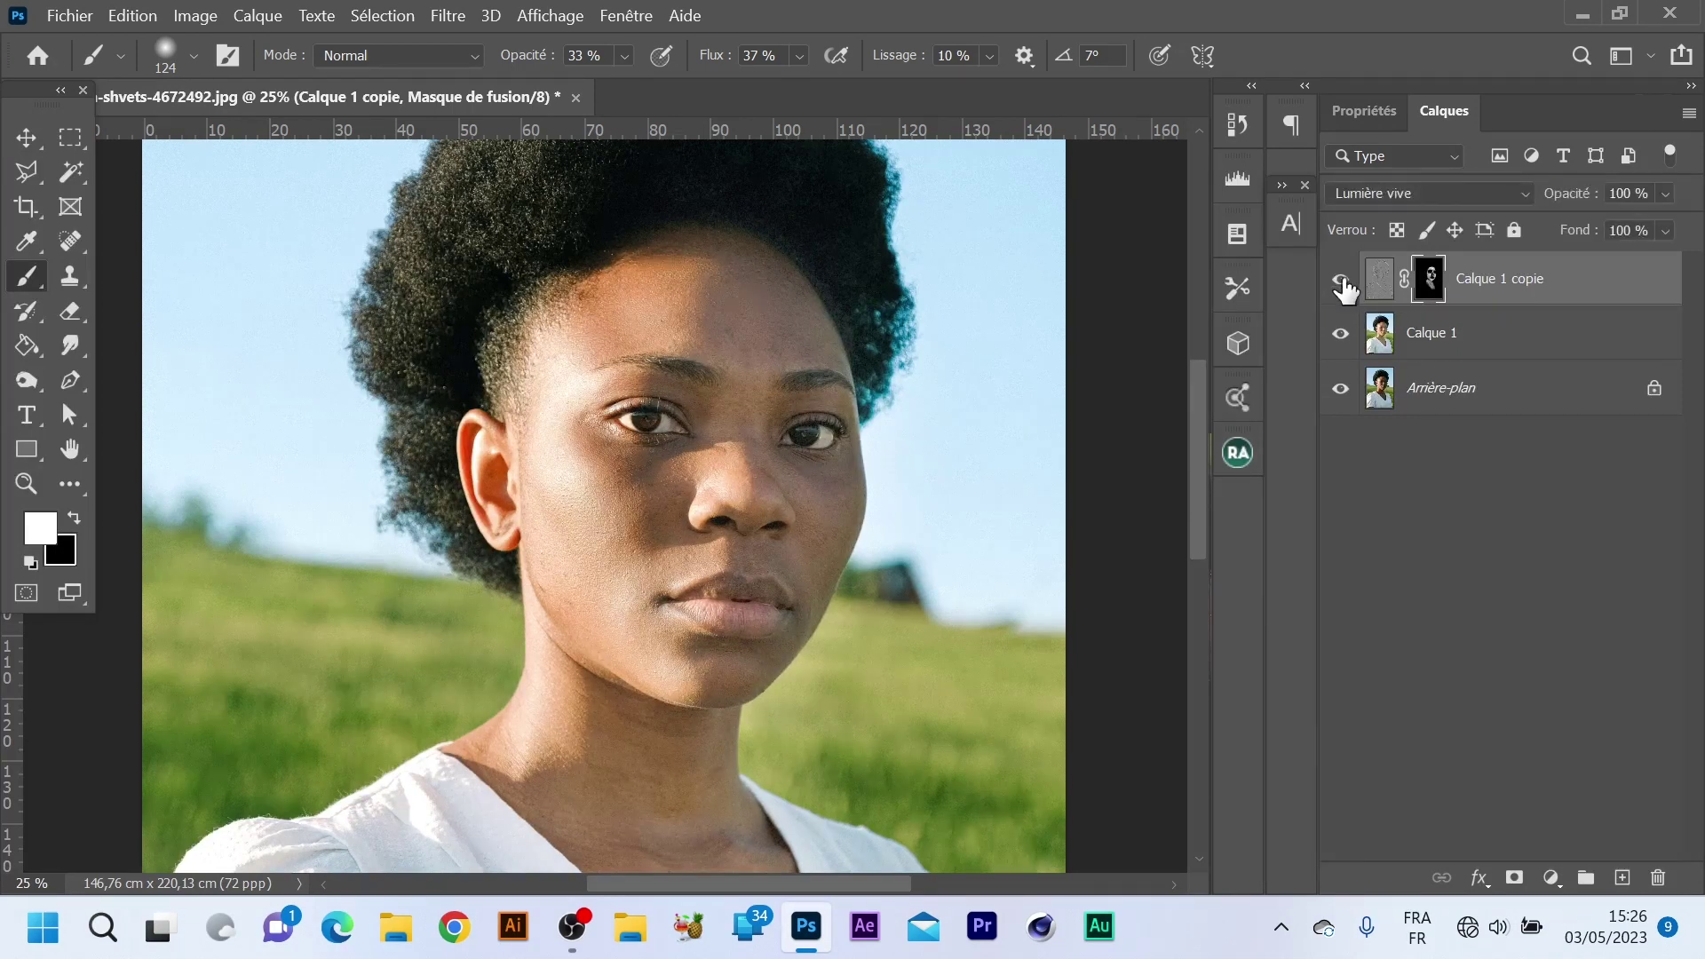
click(1343, 282)
click(1343, 282)
Touch up the mask with the 124 px white brush over the chin and lips, and check the whole portrait.
key(ctrl+plus)
scroll(878, 596, down, 3)
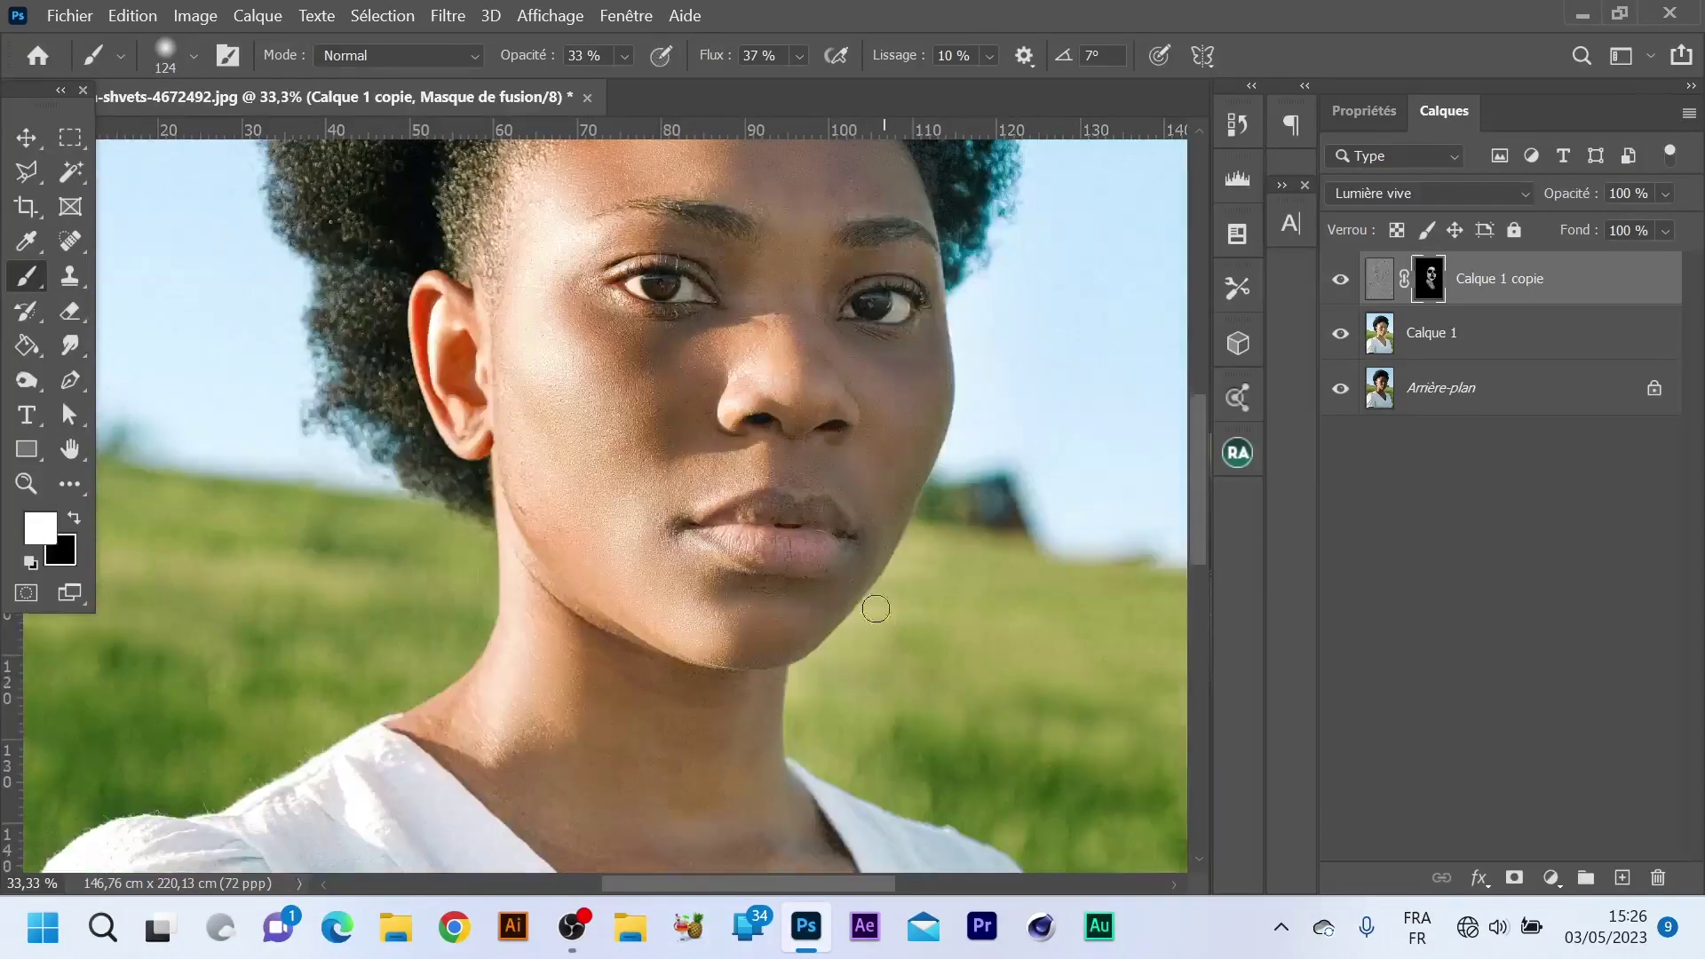
mouse_move(724, 627)
mouse_down()
mouse_move(799, 613)
mouse_move(756, 642)
mouse_move(802, 639)
mouse_move(733, 664)
mouse_move(819, 620)
mouse_move(708, 638)
mouse_up()
mouse_move(784, 549)
mouse_down()
mouse_move(720, 535)
mouse_move(826, 543)
mouse_move(740, 528)
mouse_move(774, 509)
mouse_up()
scroll(618, 484, up, 2)
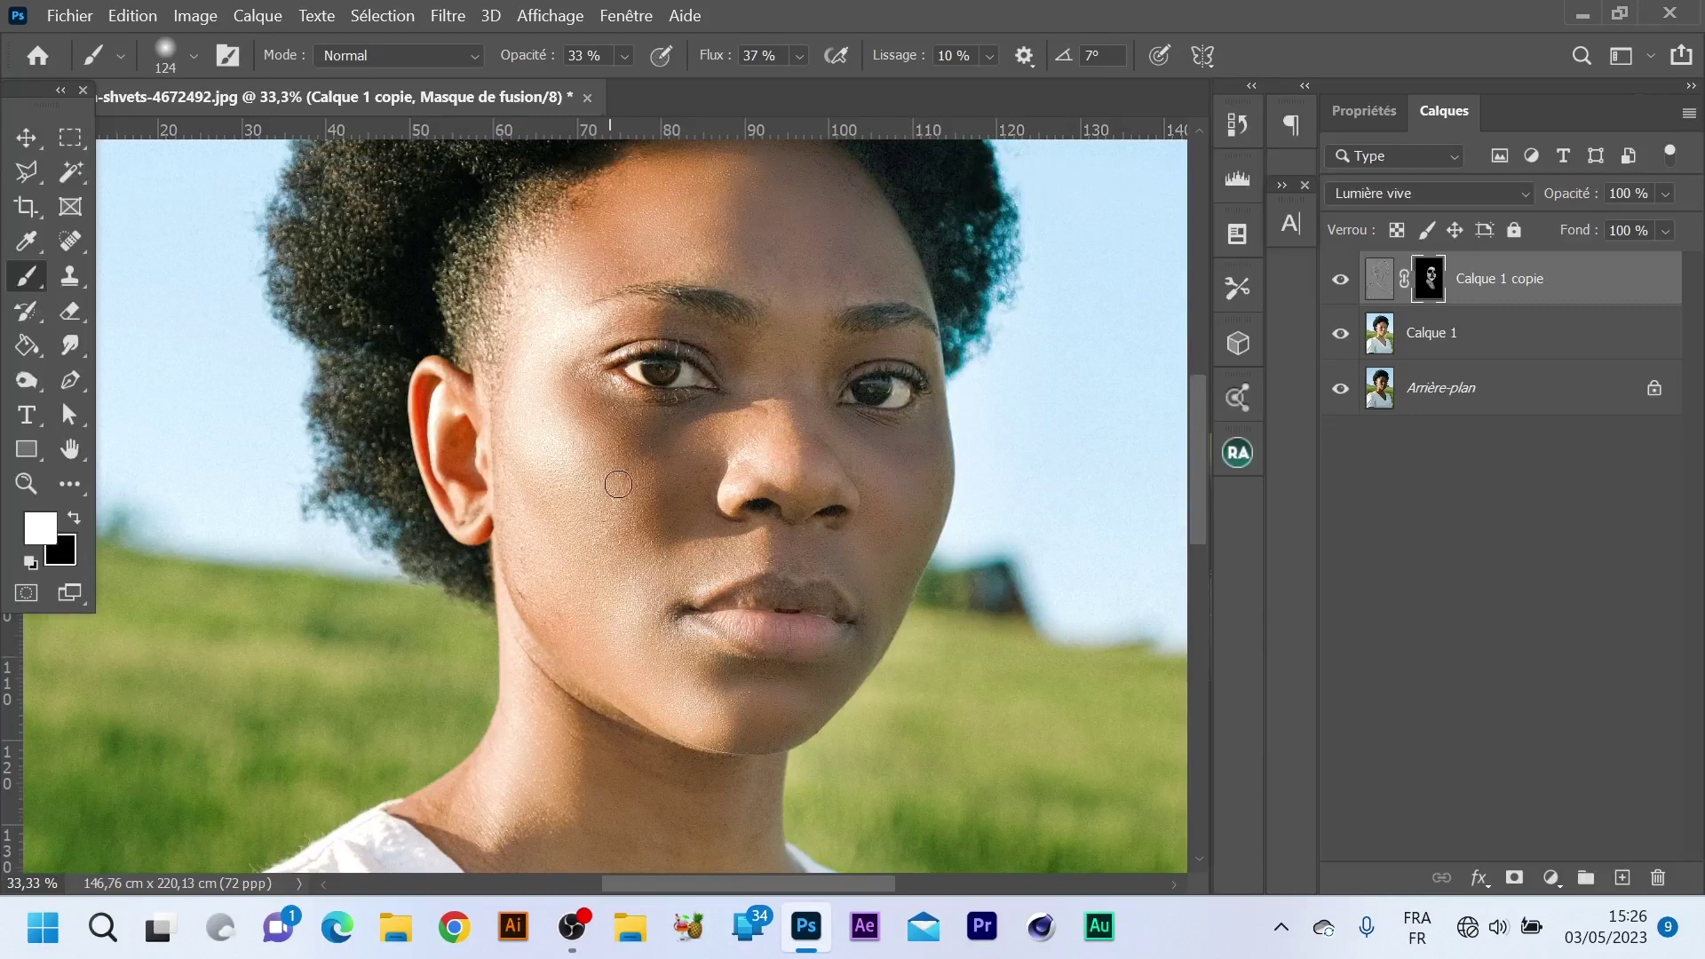
scroll(582, 550, down, 1)
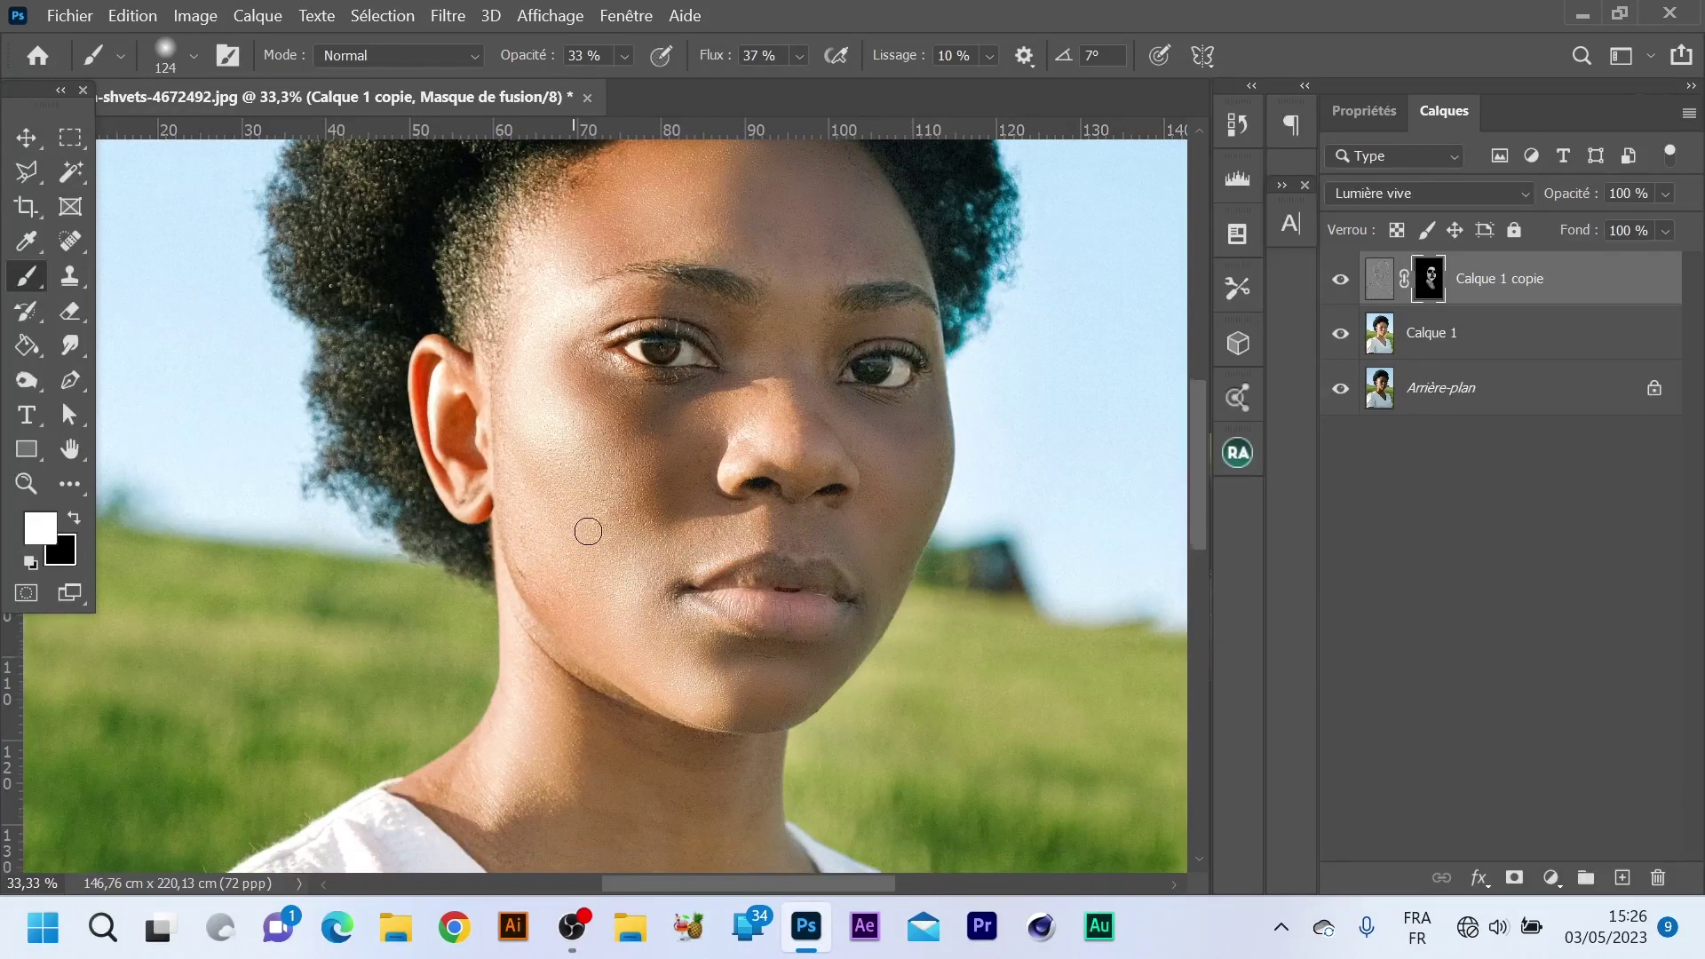
key(ctrl+minus)
key(ctrl+minus)
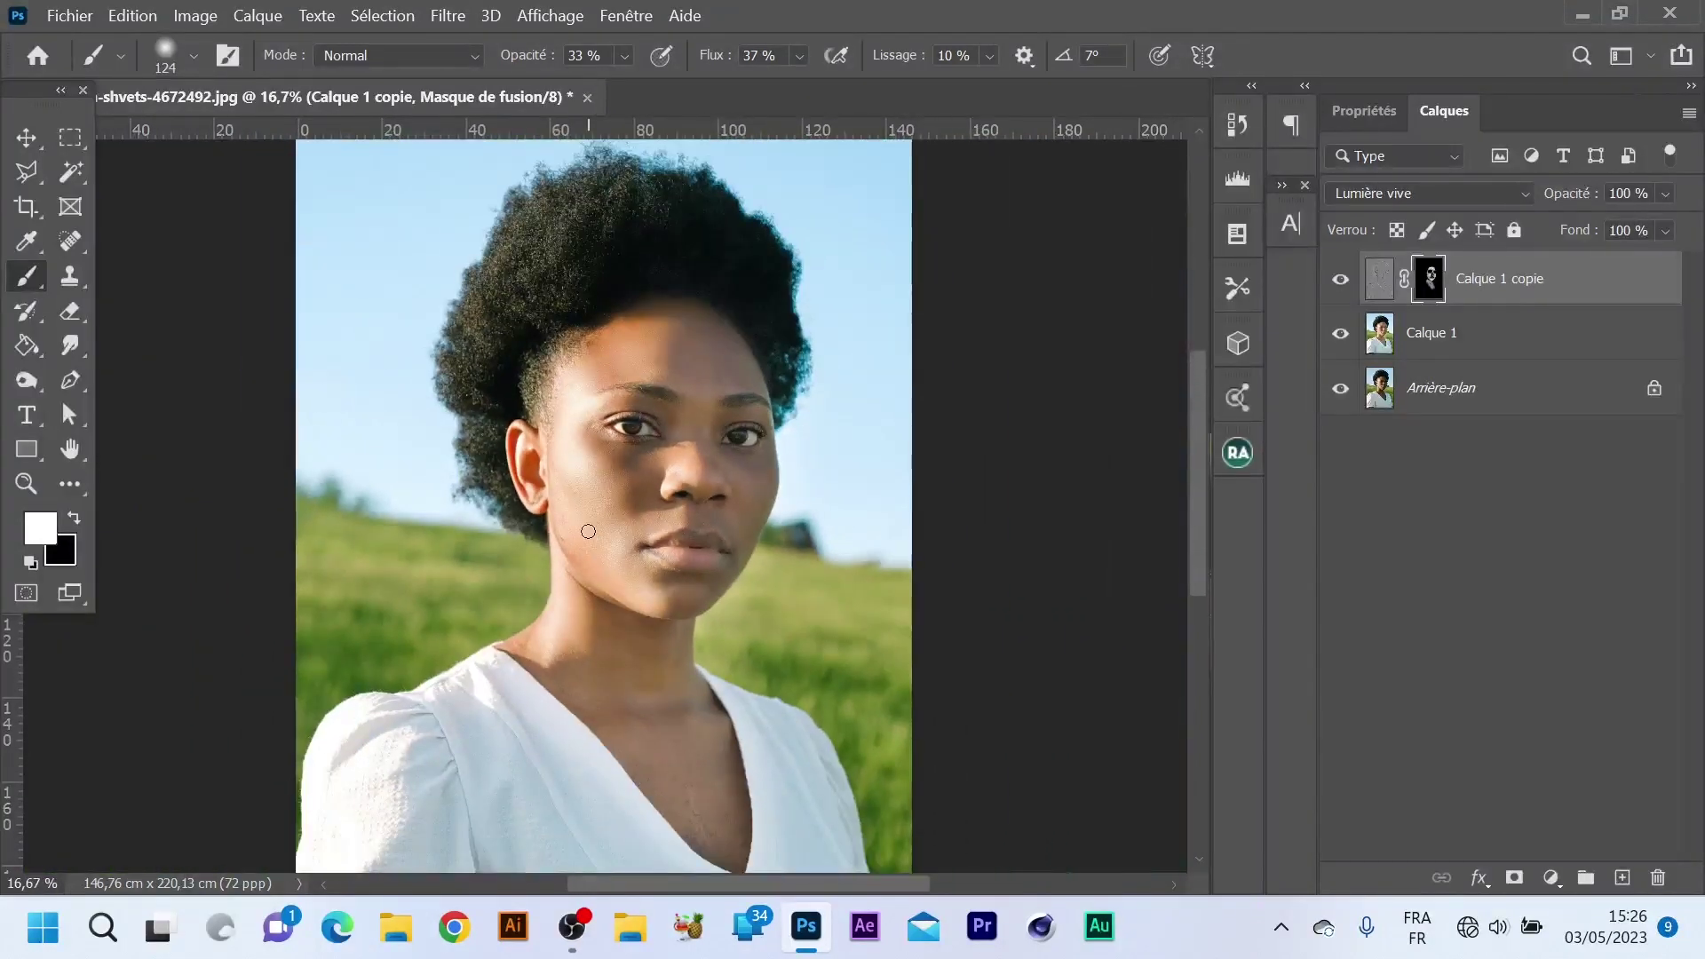
Examine the smoothed skin up close over the face, neck and chest.
key(ctrl+plus)
key(ctrl+plus)
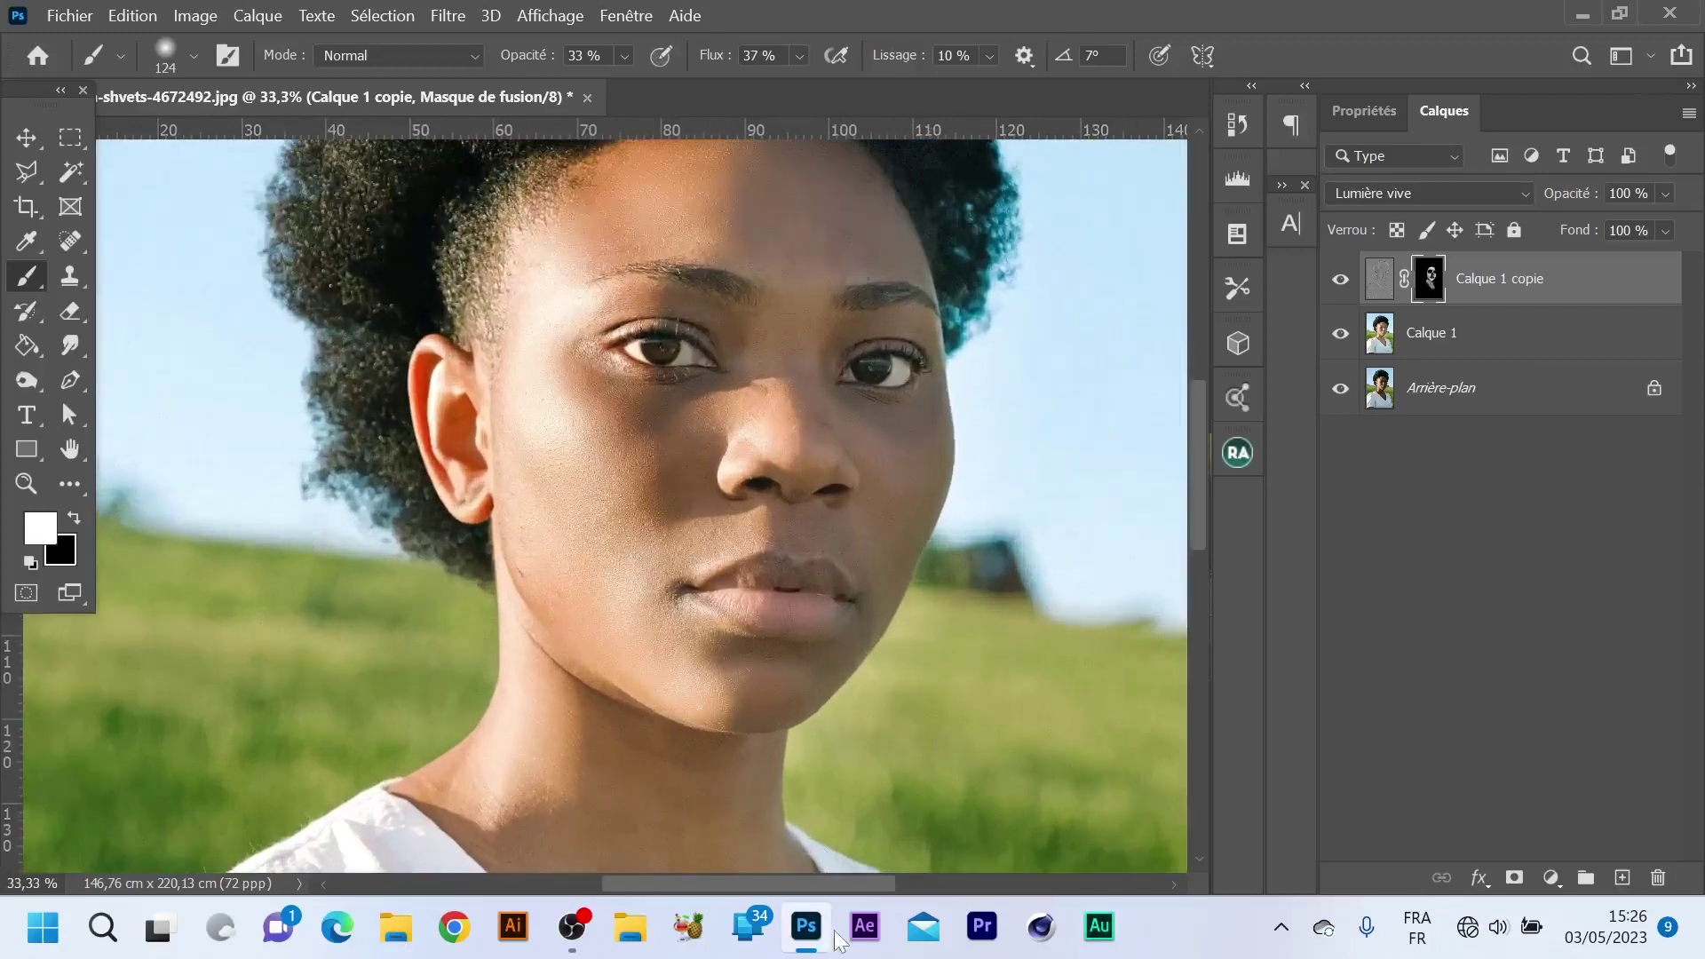
scroll(586, 426, down, 4)
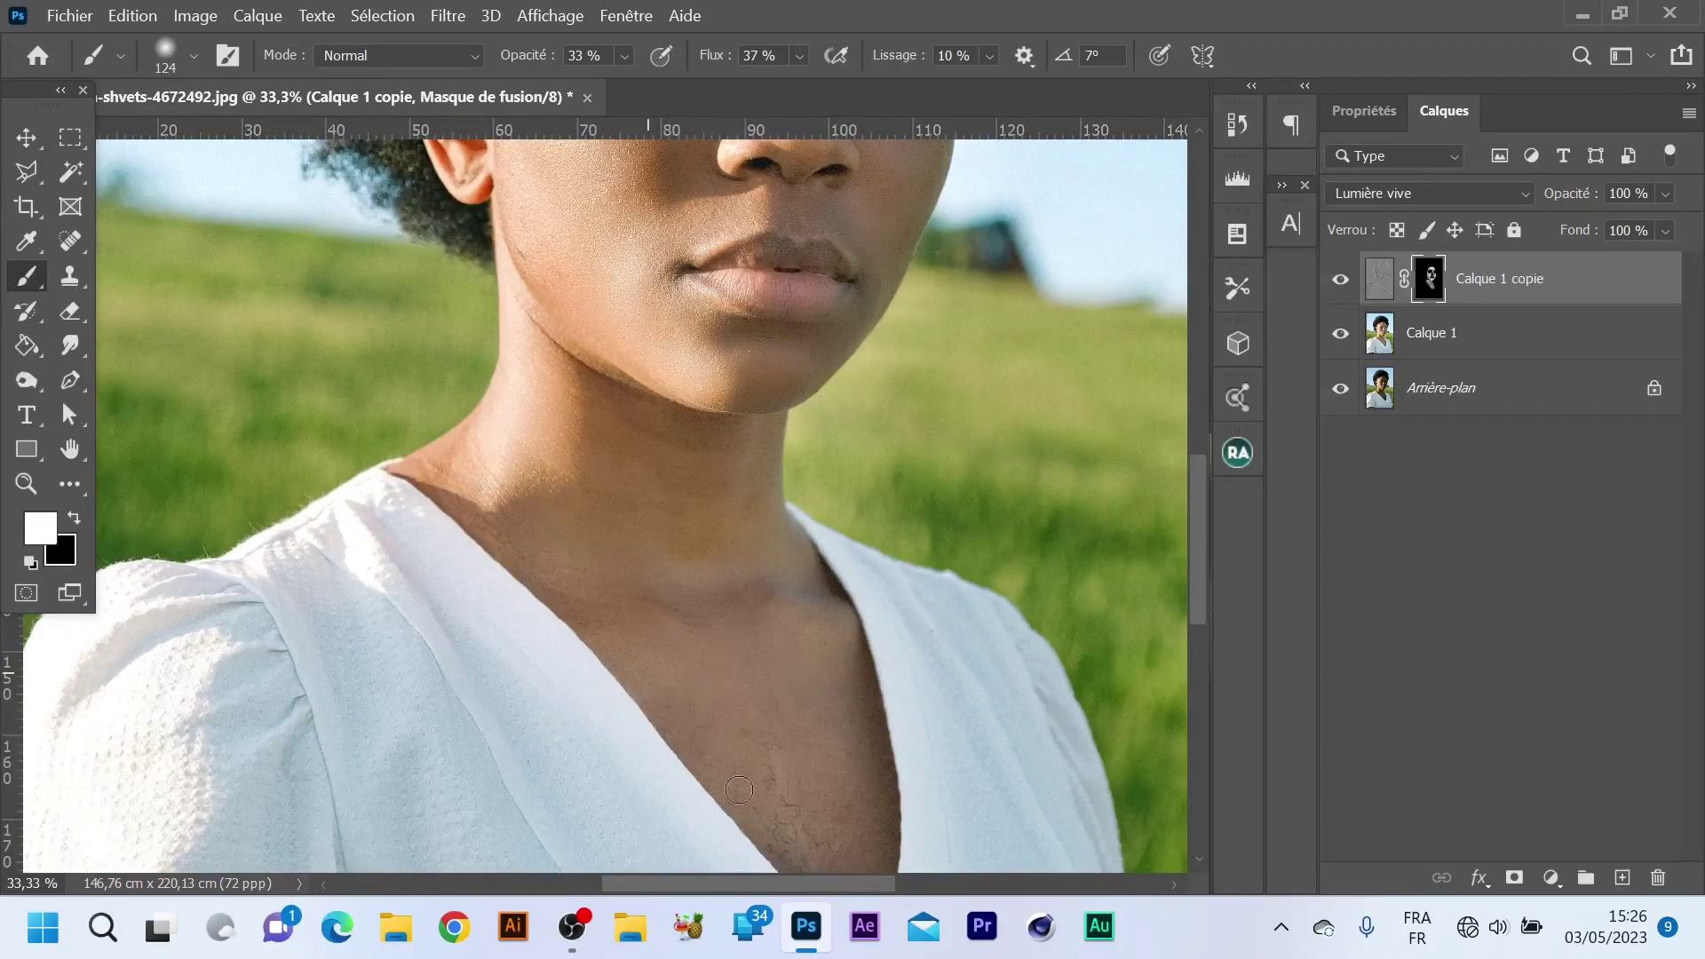
scroll(742, 643, down, 1)
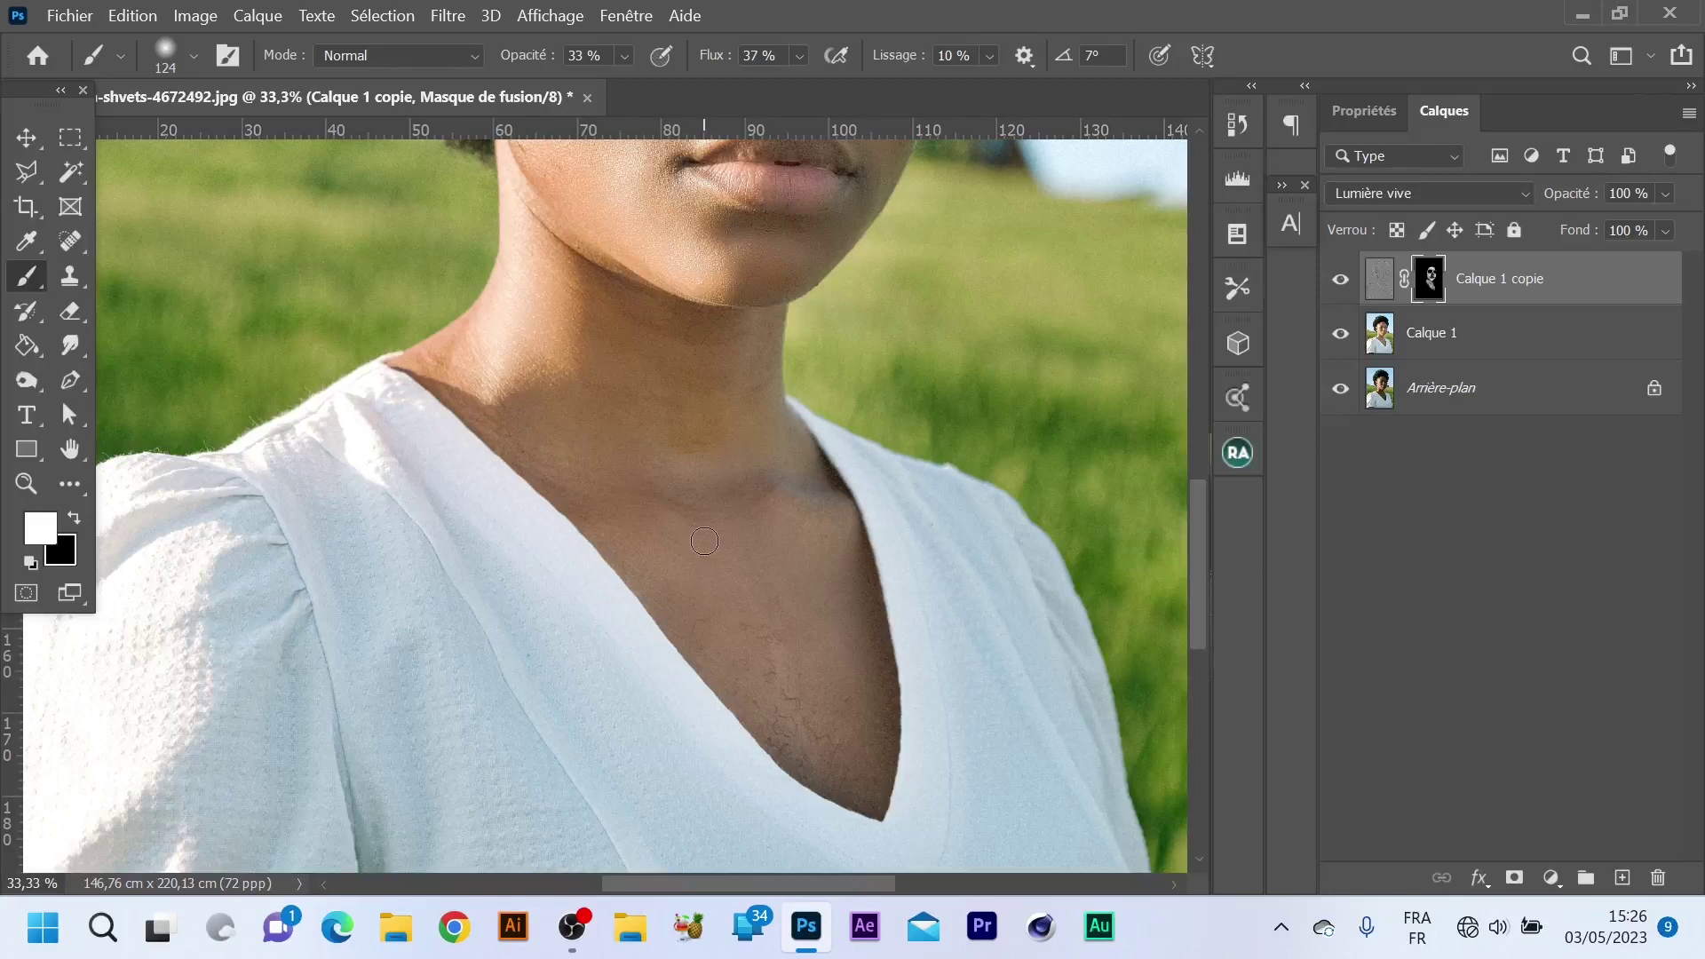
scroll(755, 546, up, 3)
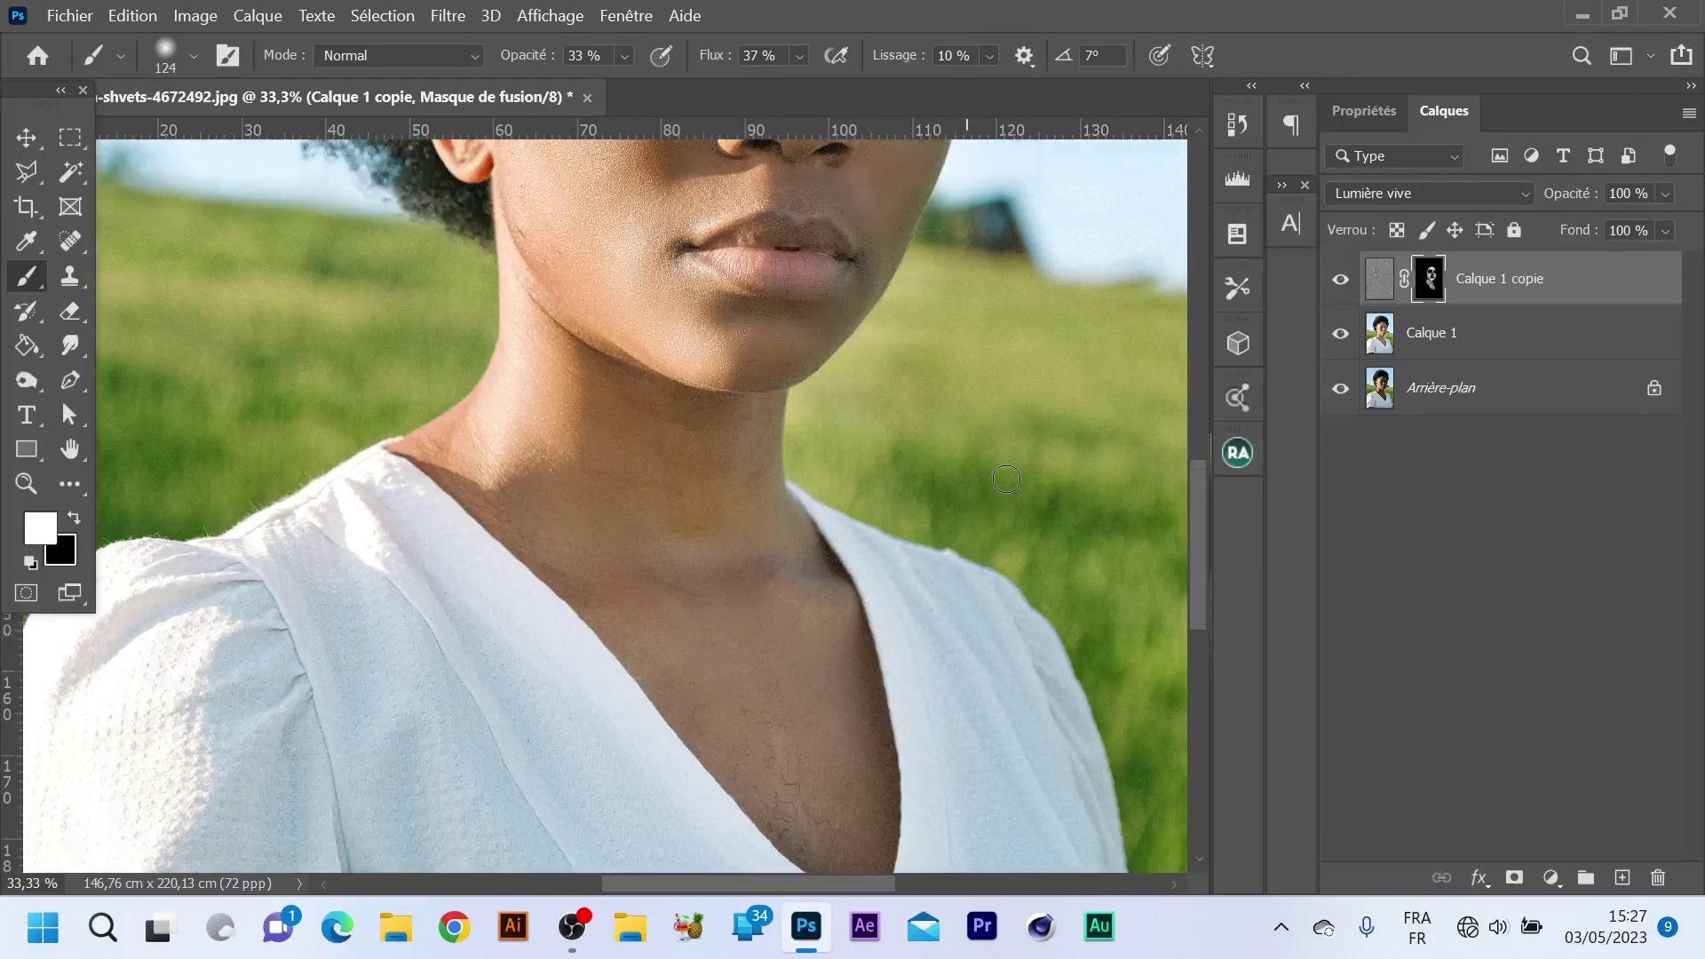
key(ctrl+minus)
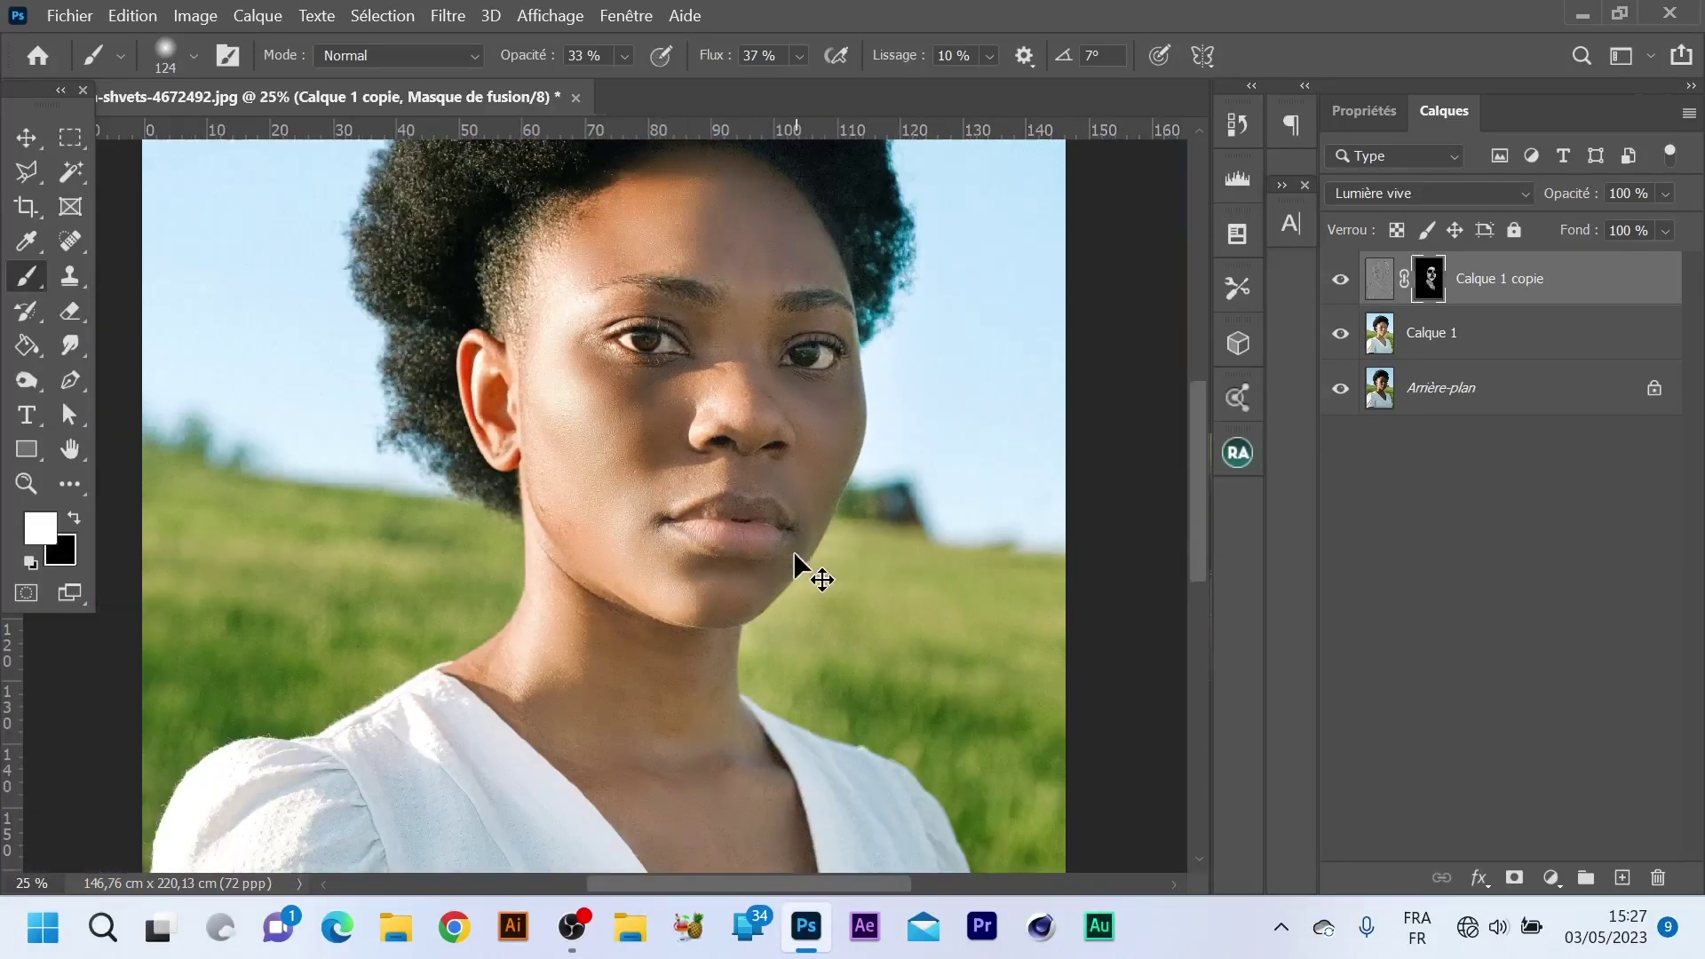
Select the shaded skin tones on Calque 1 with Color Range, sampling the cheek and forehead at a tolerance of 52.
click(1506, 337)
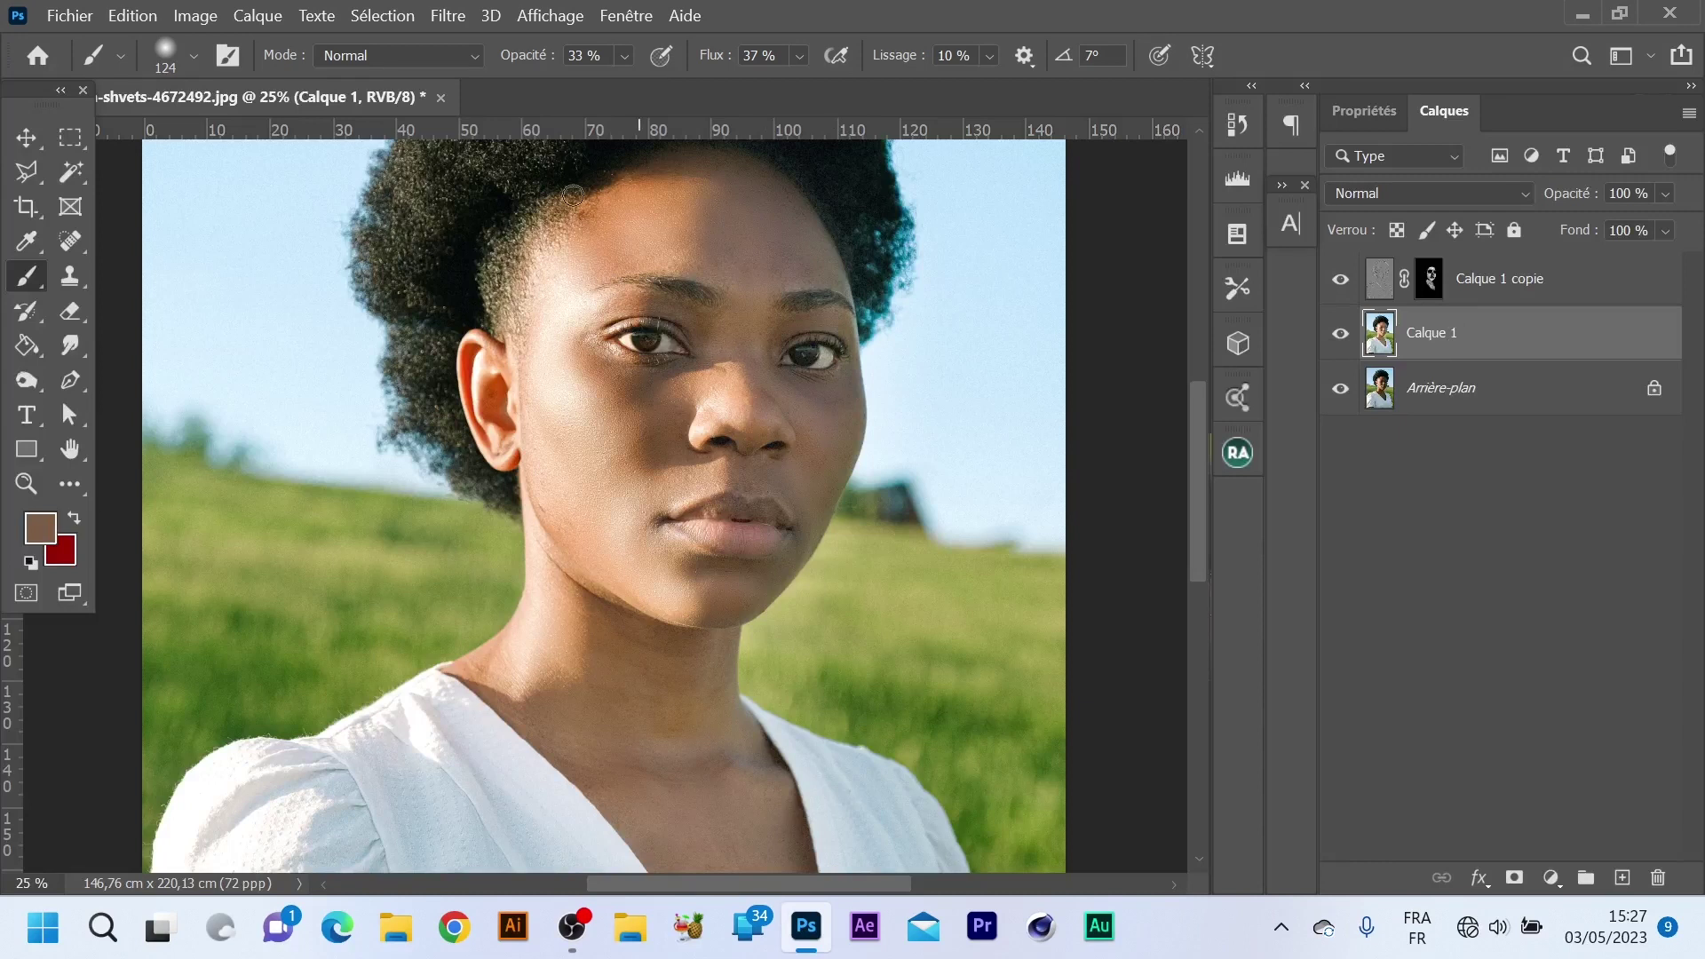
click(384, 16)
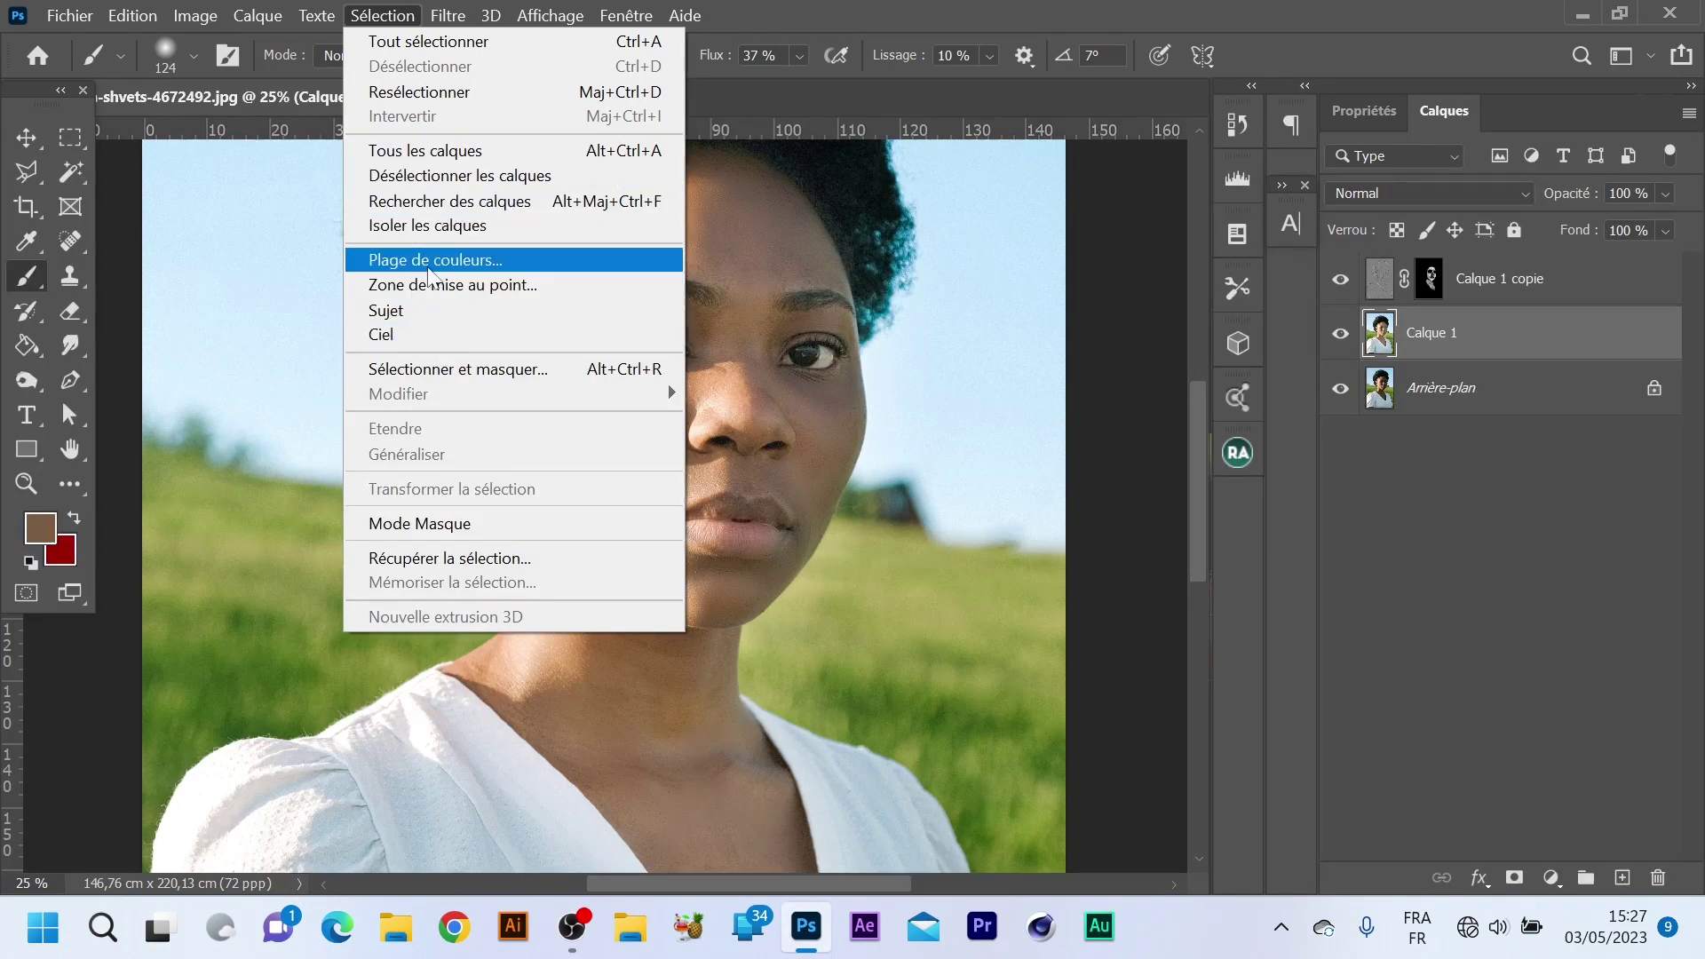
click(429, 266)
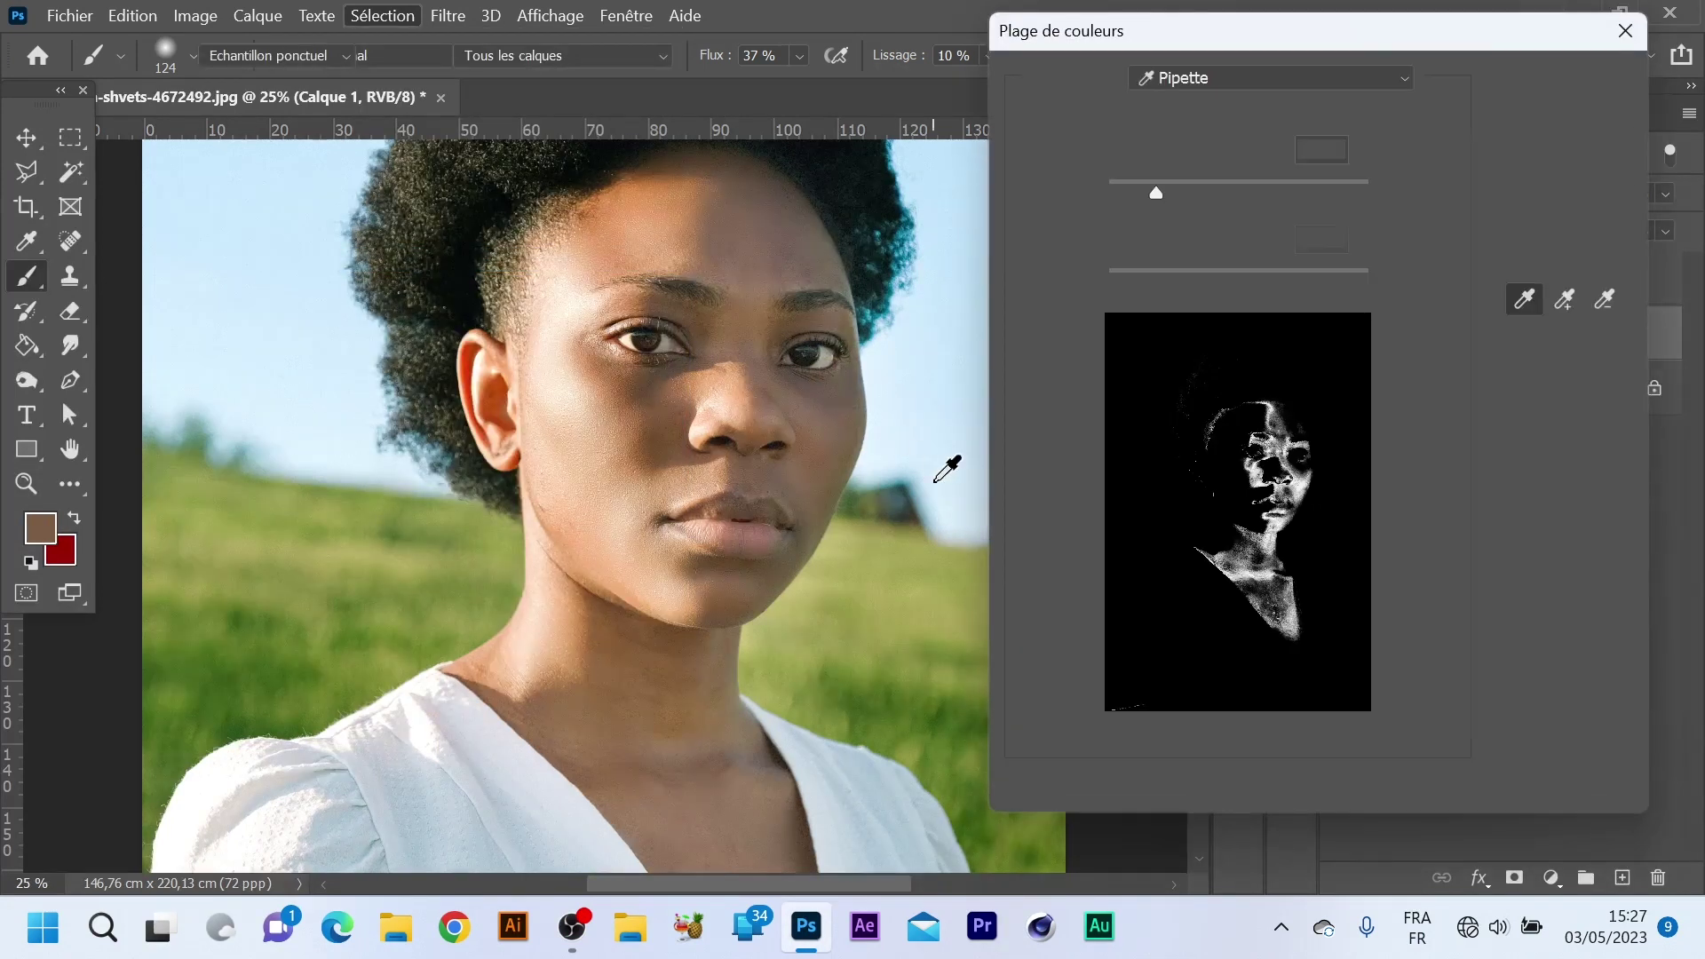
click(825, 422)
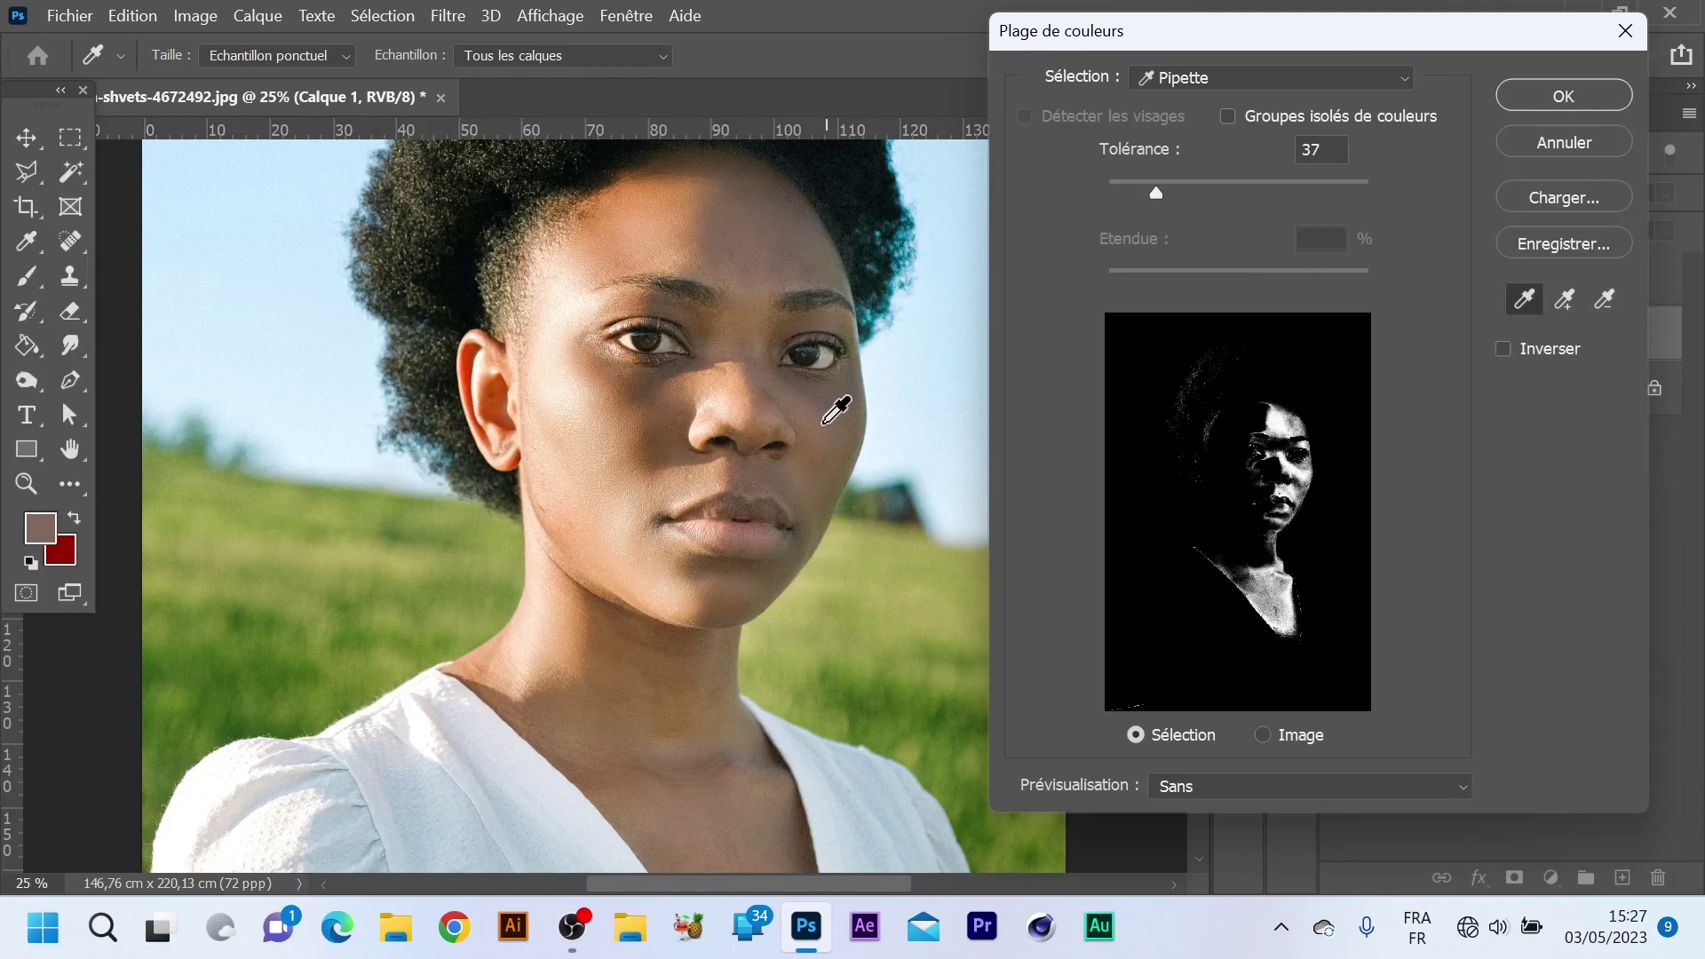
click(730, 240)
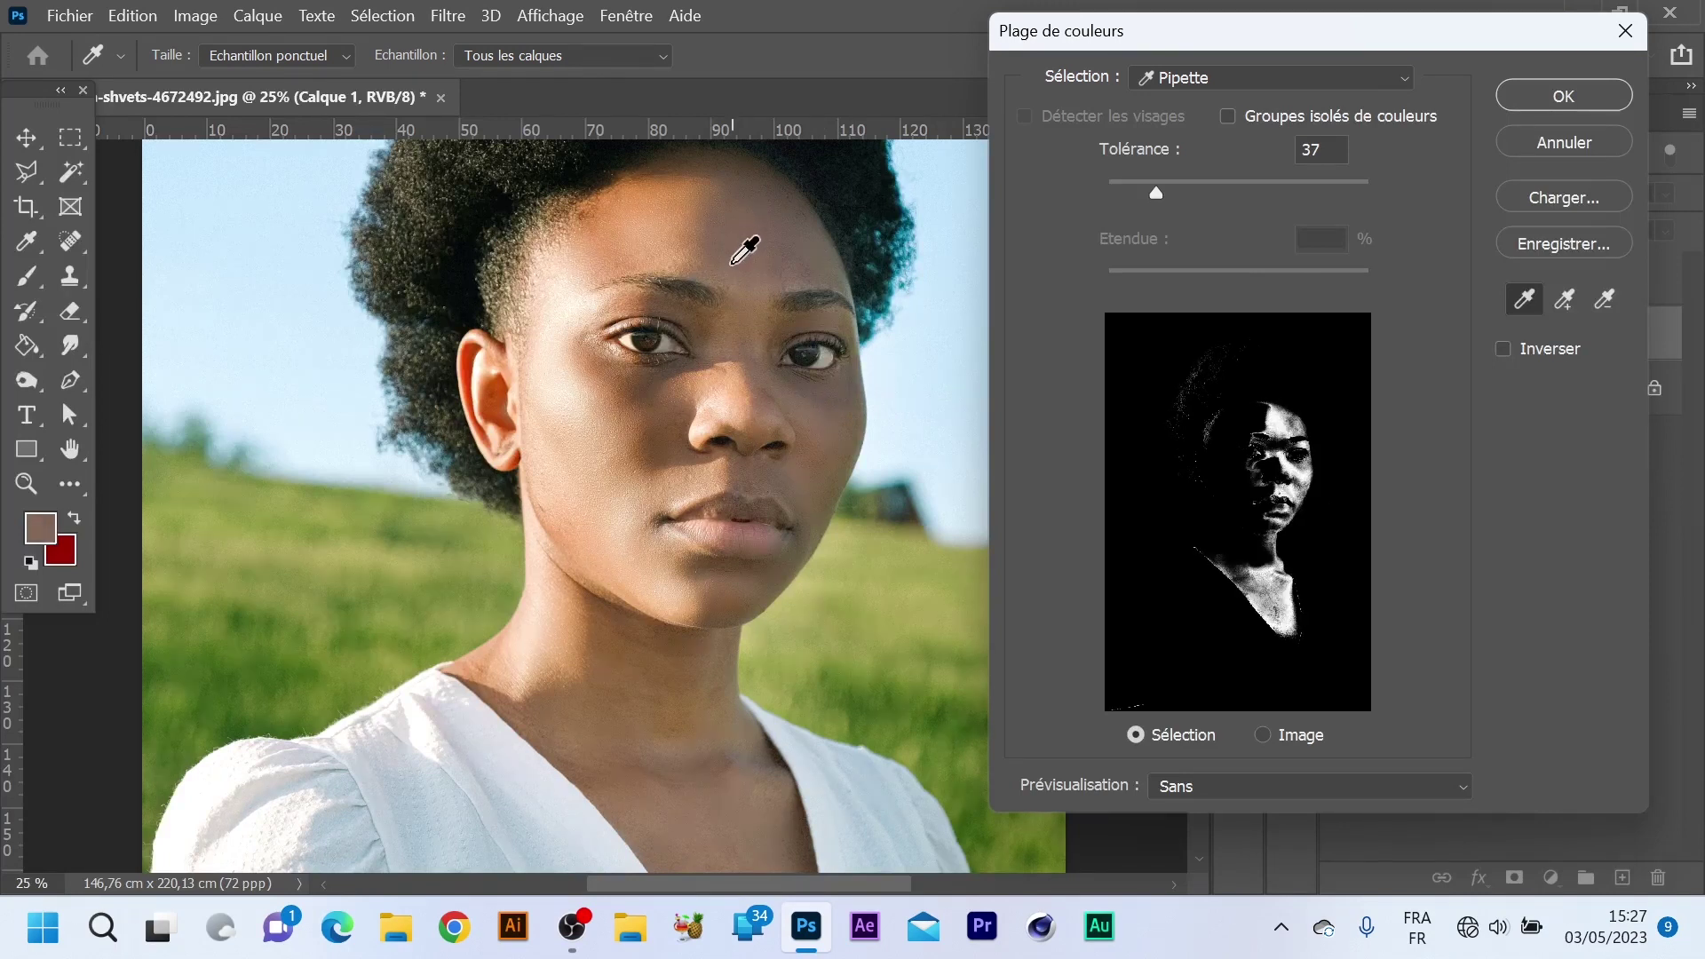
drag(1156, 193, 1176, 192)
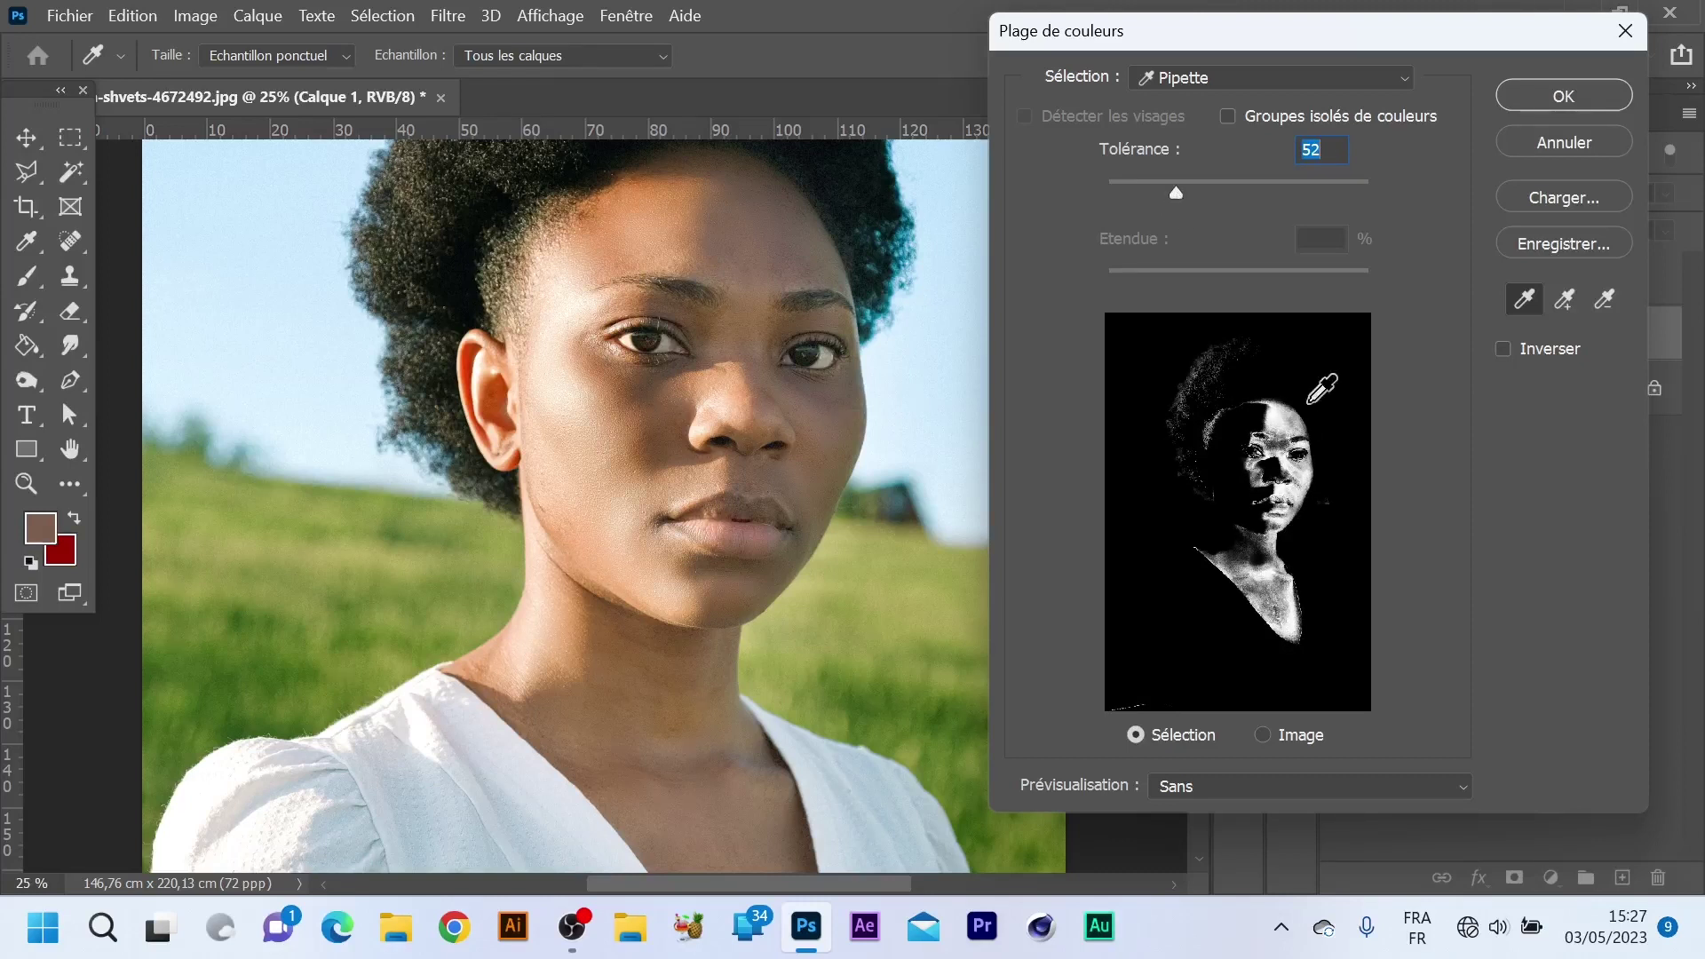
click(1554, 96)
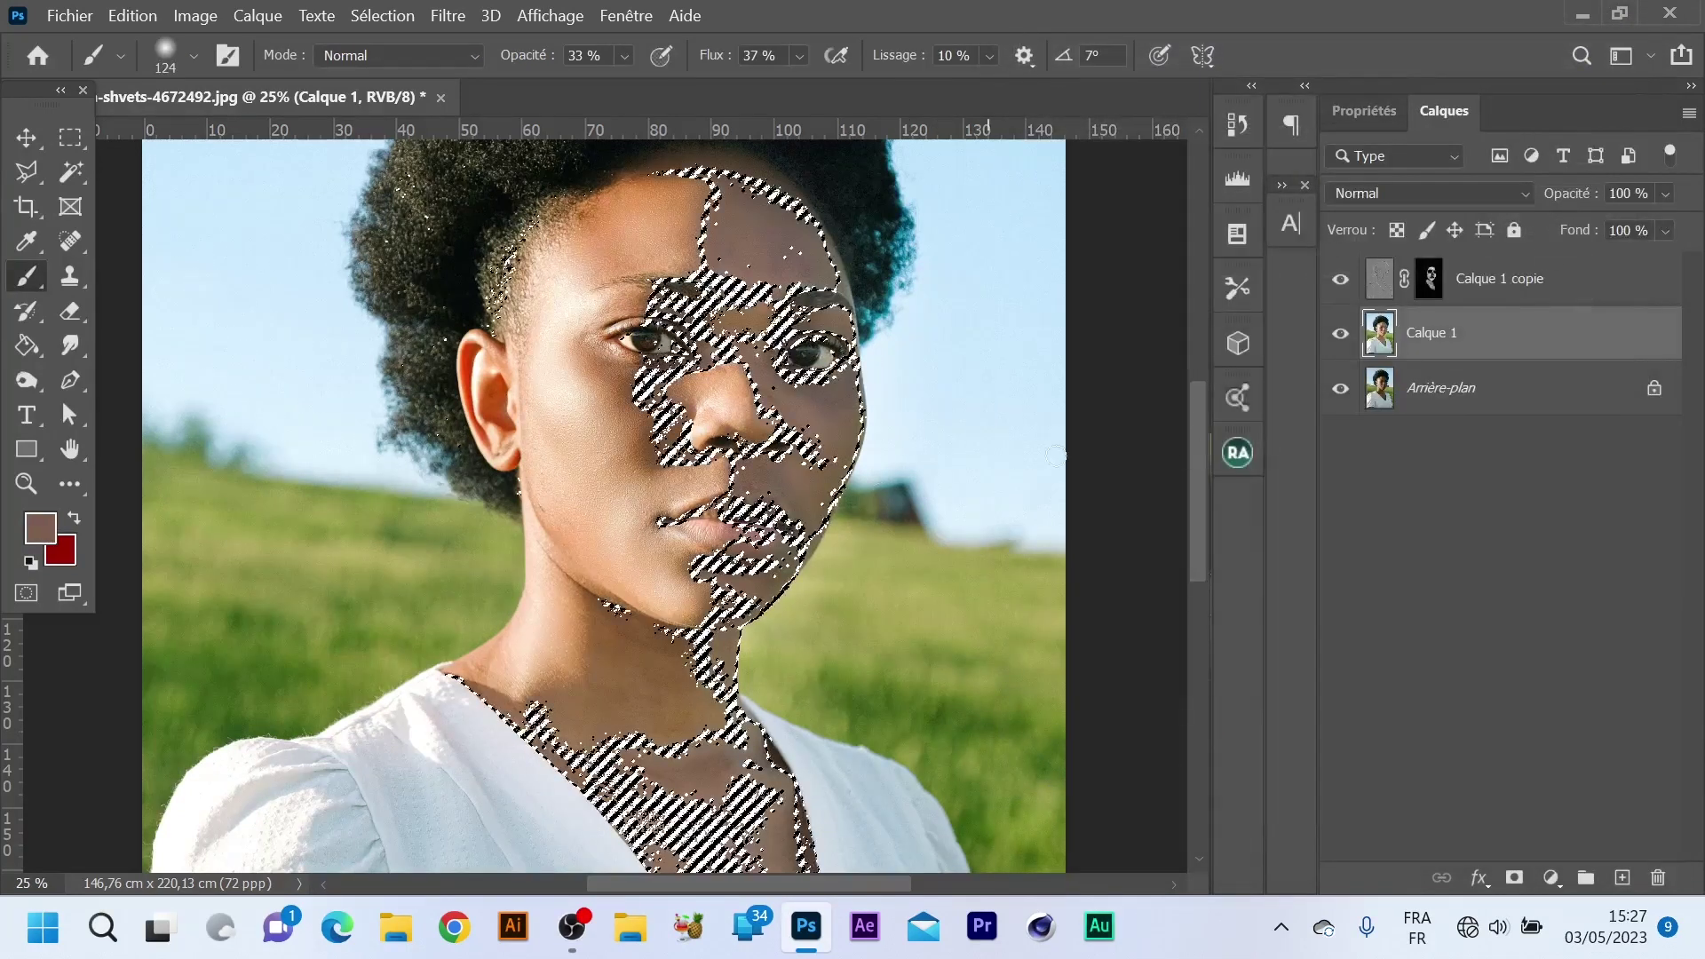
Feather the skin selection with a radius of 20 pixels.
mouse_move(1197, 445)
mouse_down()
mouse_move(1189, 500)
mouse_move(1188, 425)
mouse_move(1191, 452)
mouse_up()
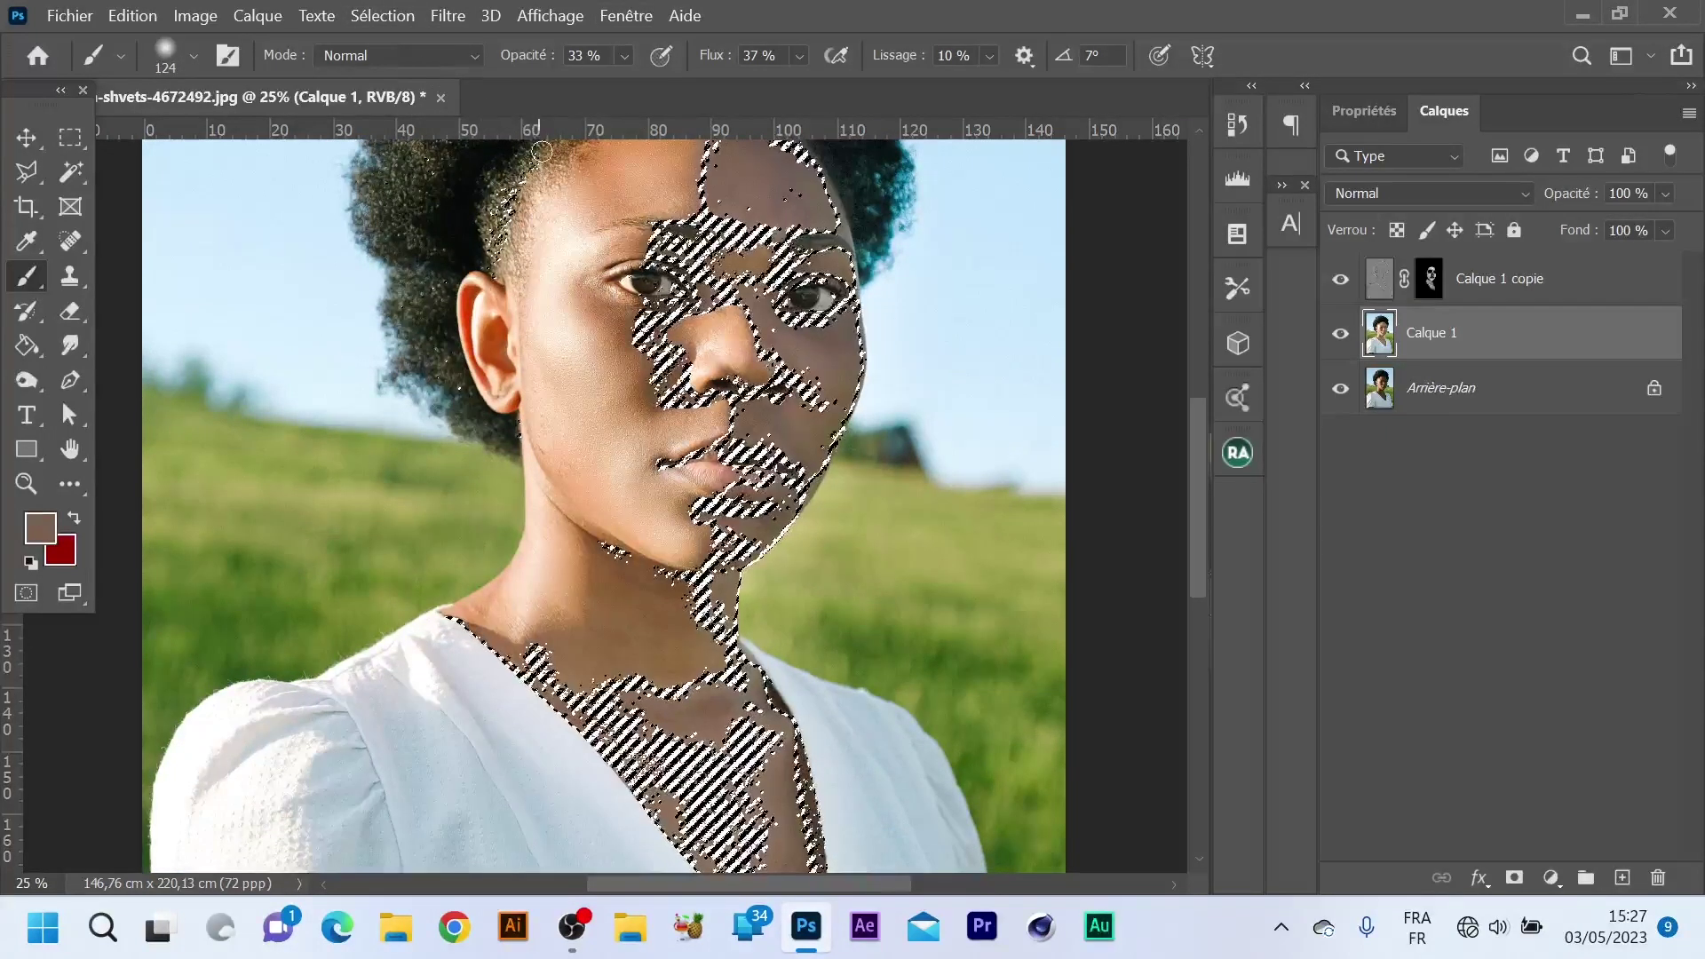
click(351, 15)
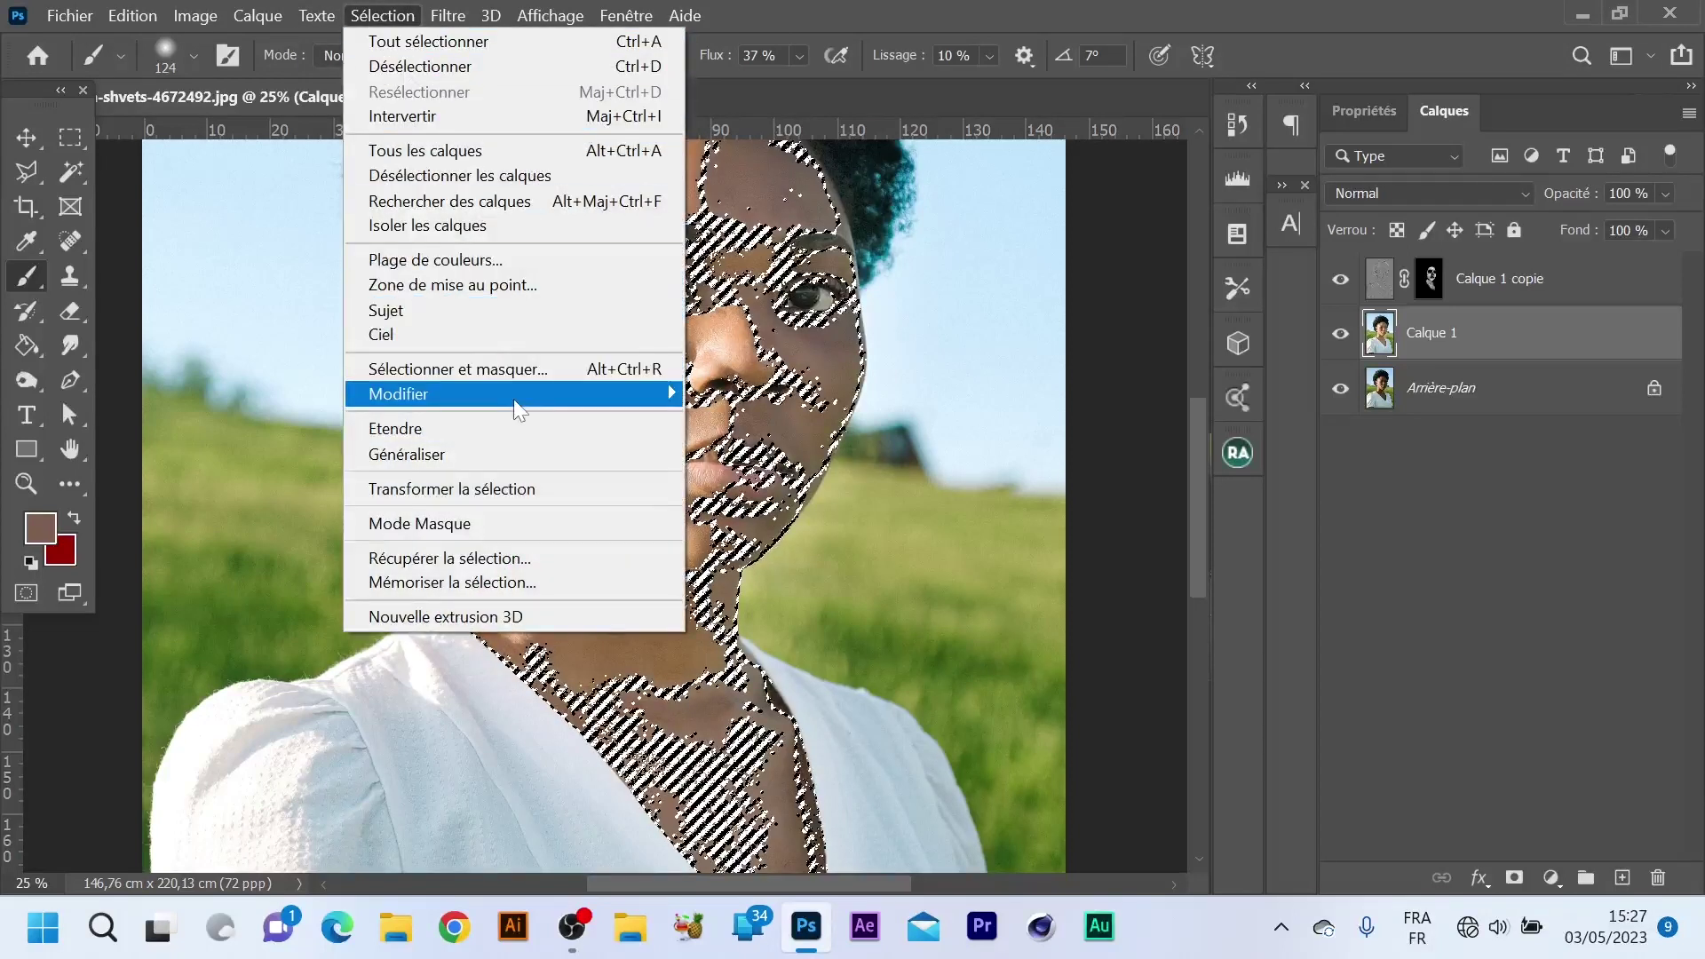
mouse_move(522, 392)
click(796, 490)
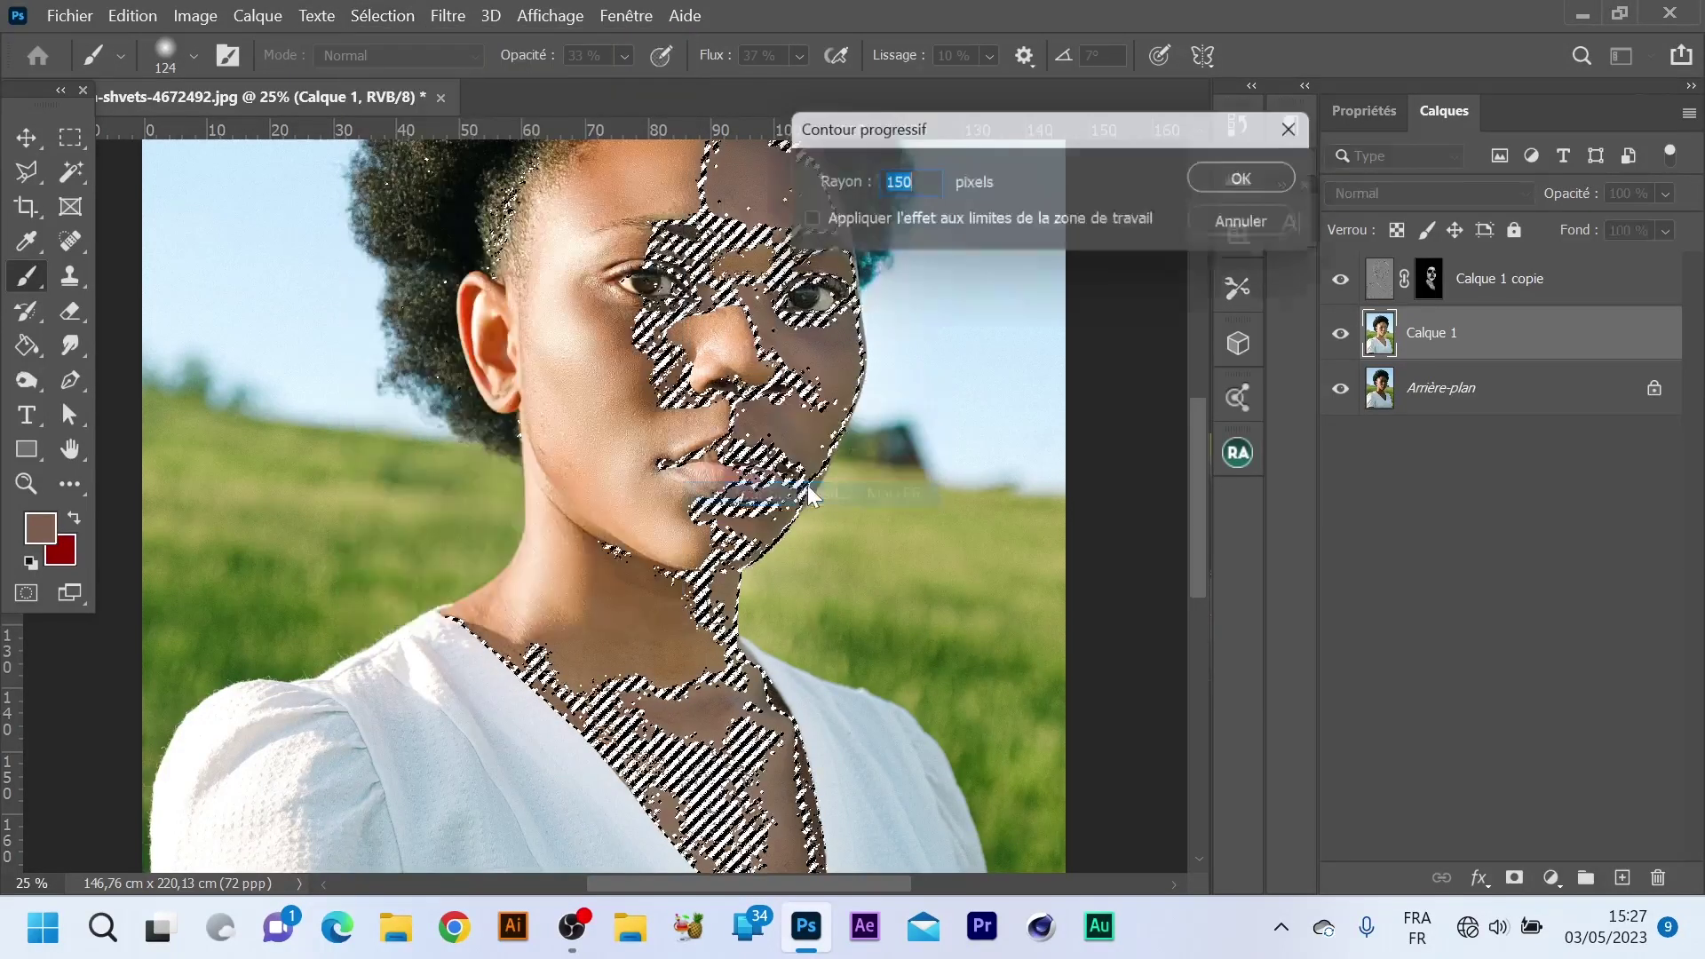
text(20)
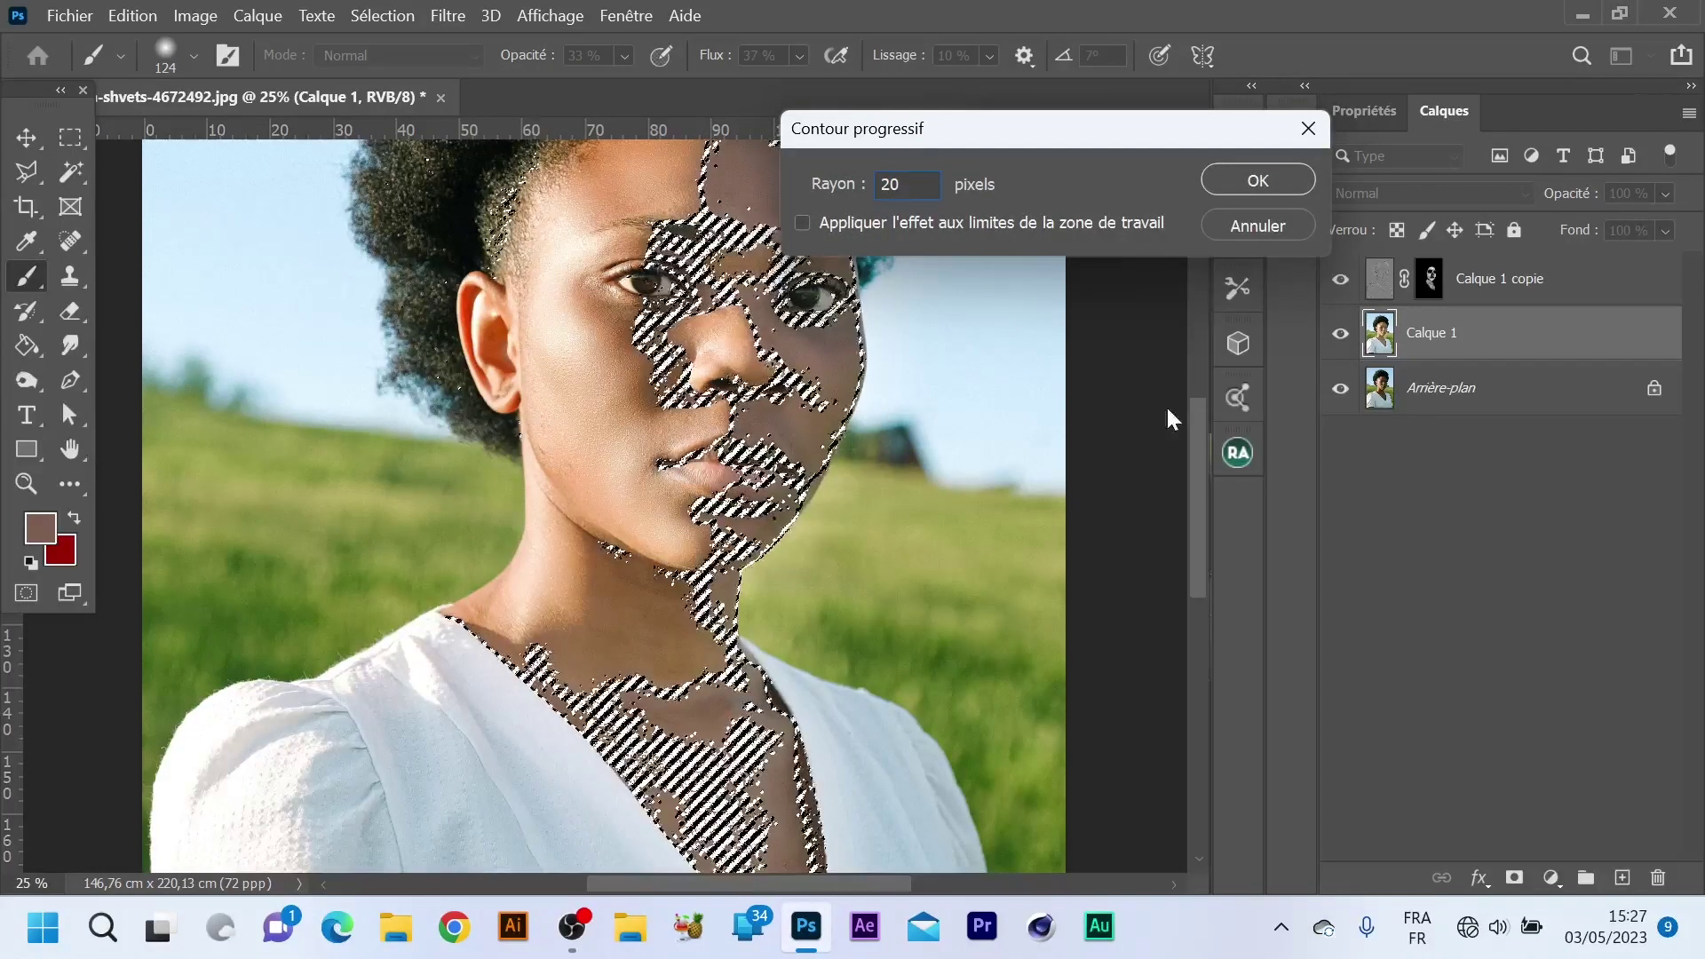
key(Return)
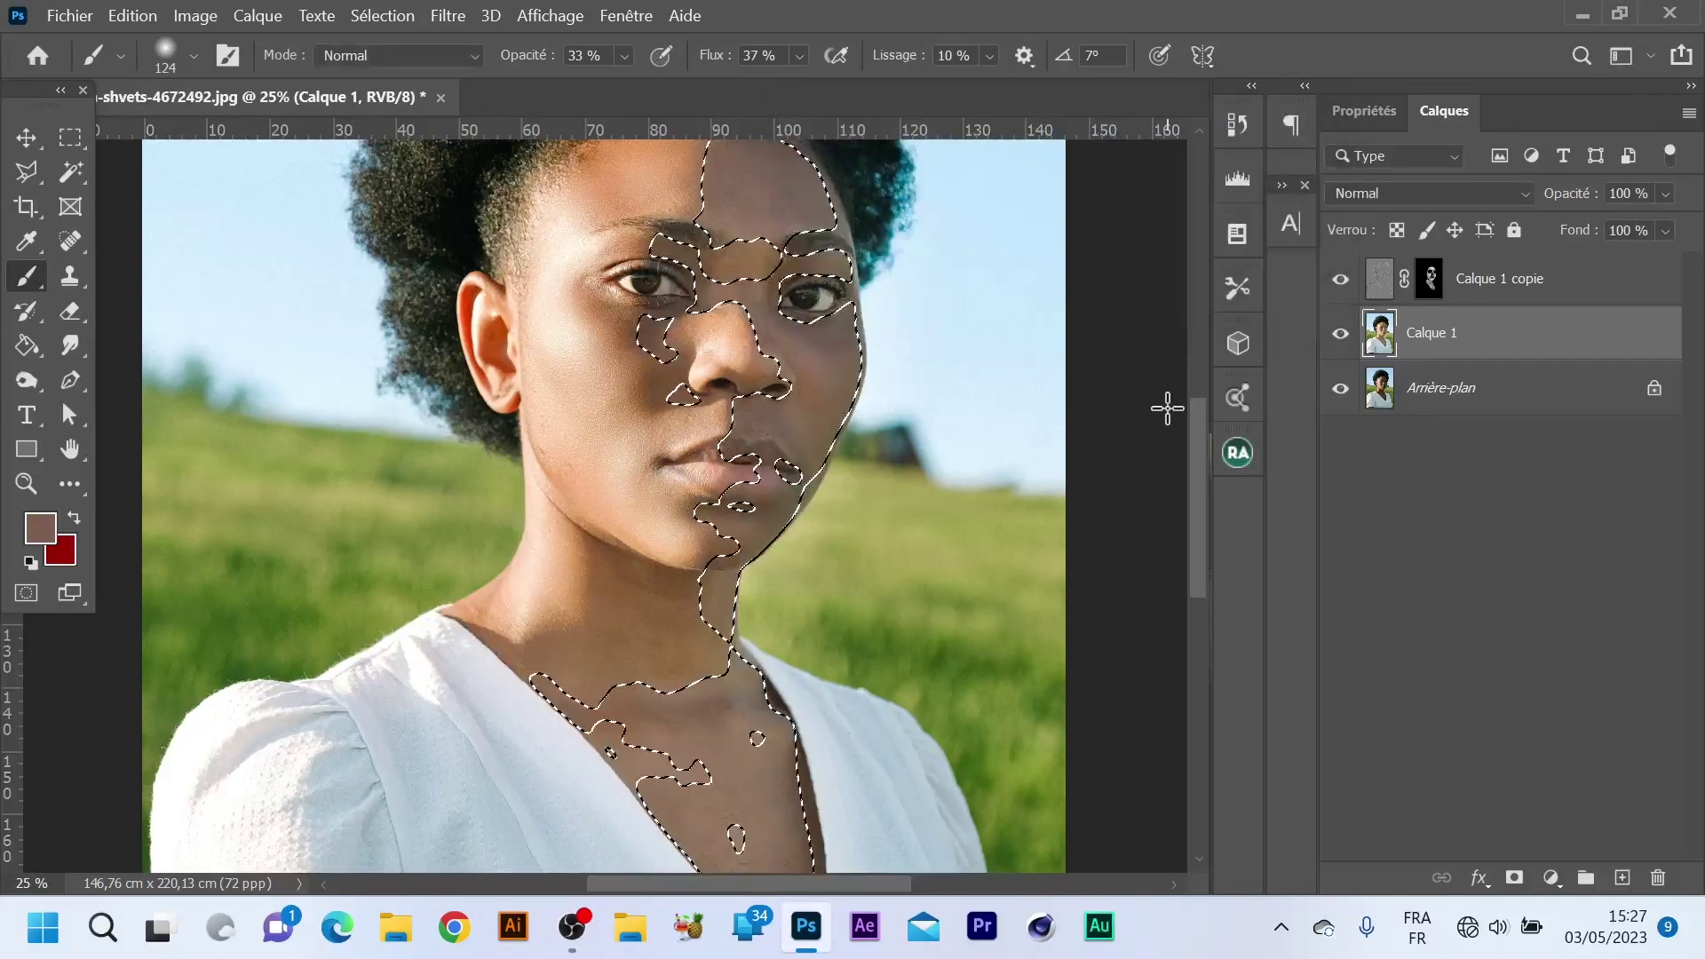
mouse_move(1198, 429)
mouse_down()
mouse_move(1196, 477)
mouse_move(1192, 399)
mouse_up()
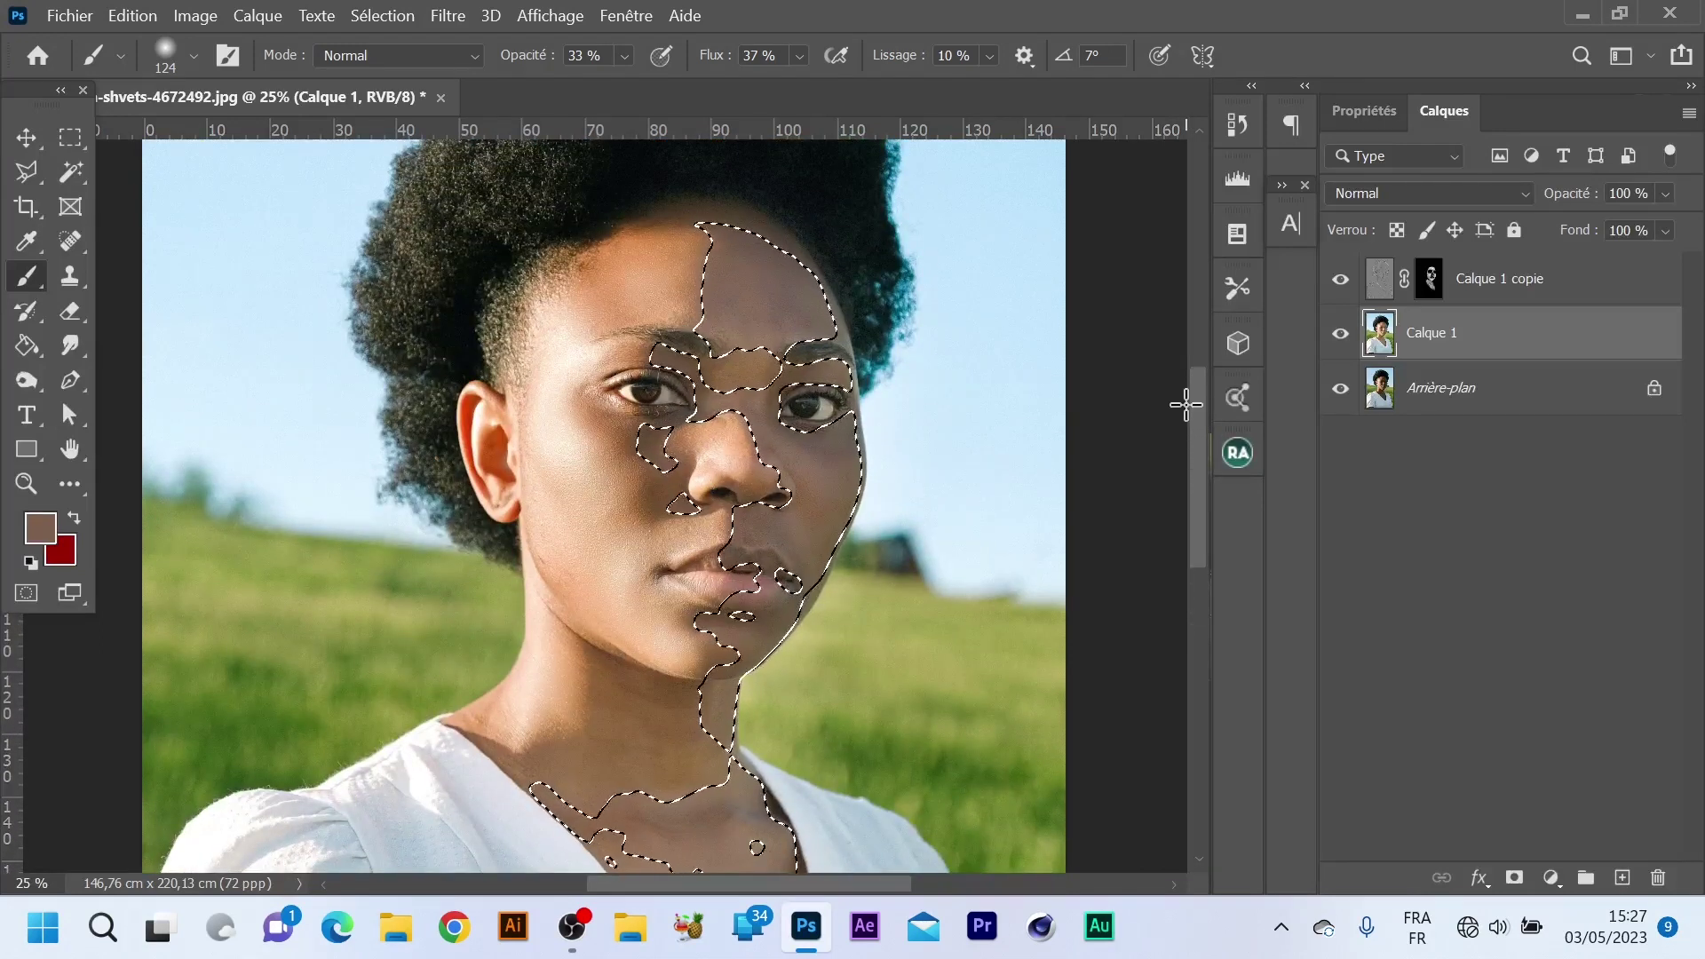
key(ctrl+l)
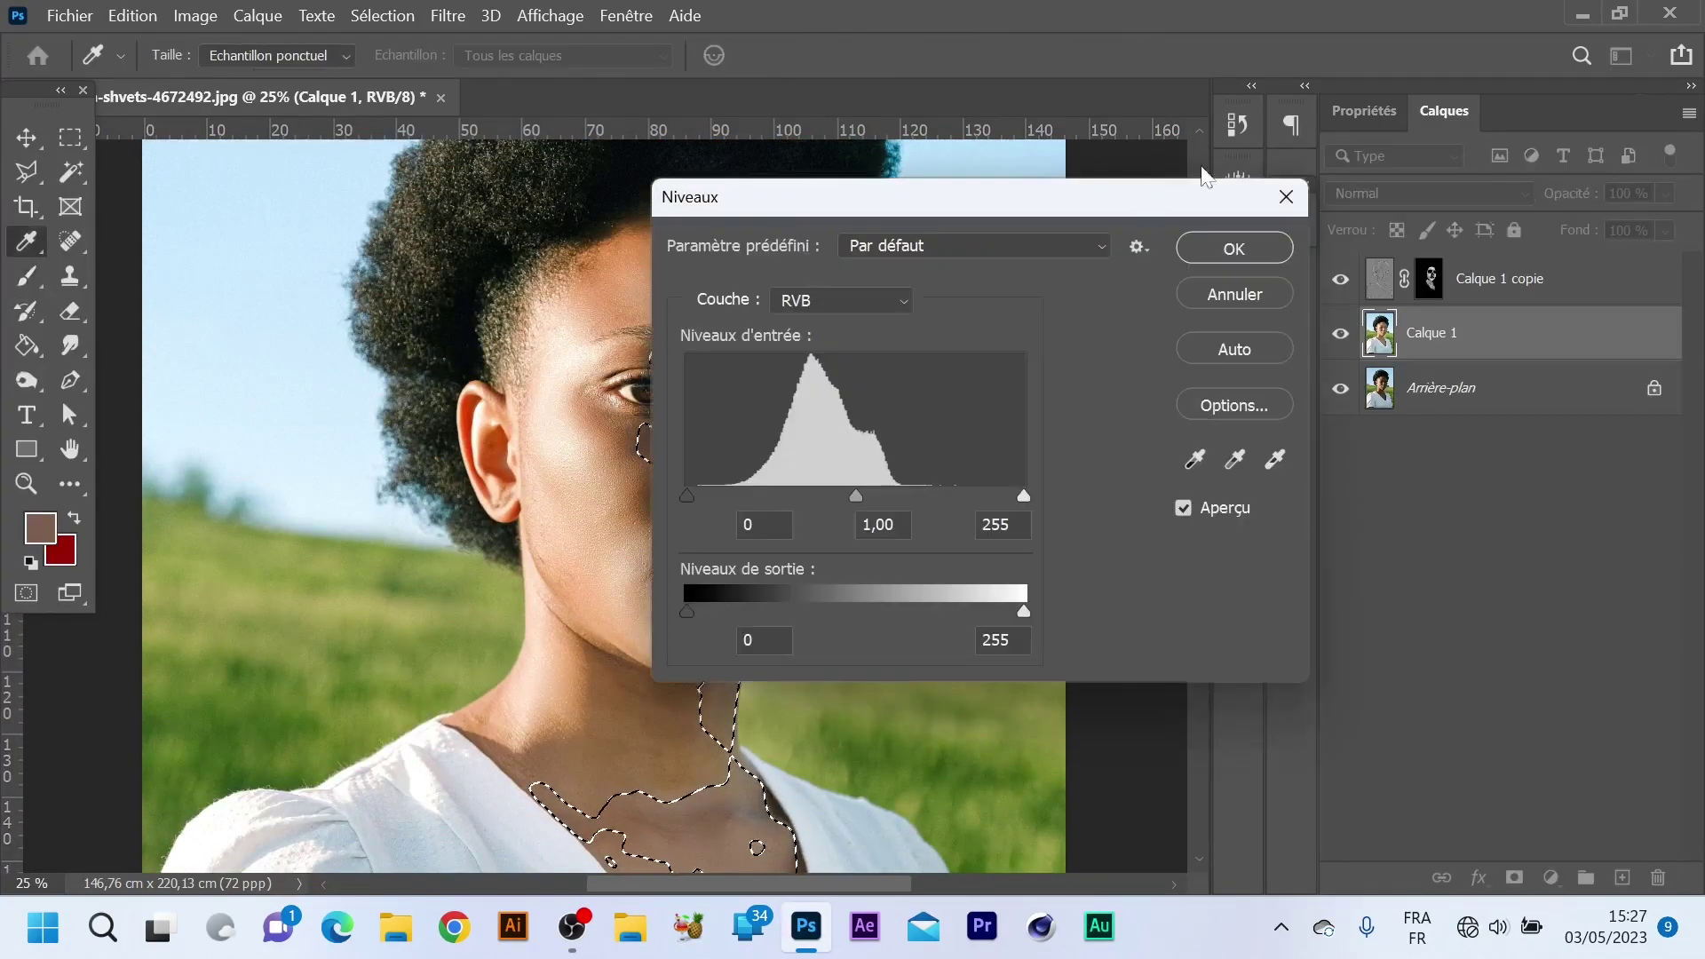
click(1285, 199)
key(b)
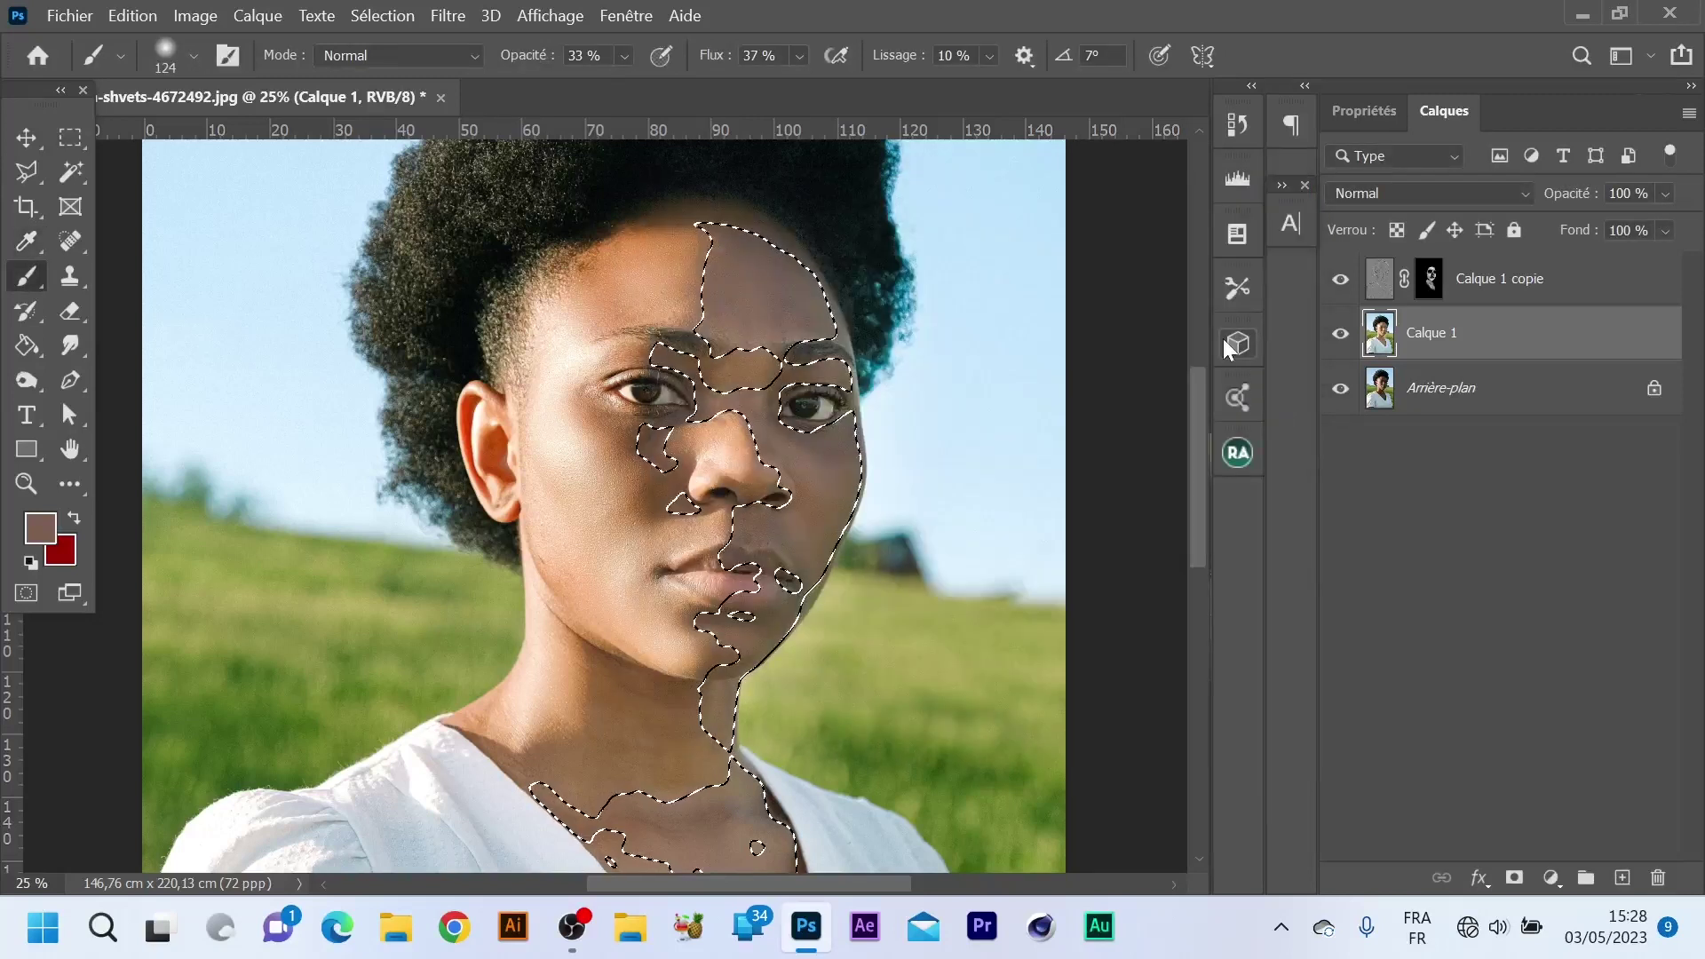
Warm the selected skin on Calque 1 with a Color Balance of +11 red in the midtones, and deselect.
key(ctrl+b)
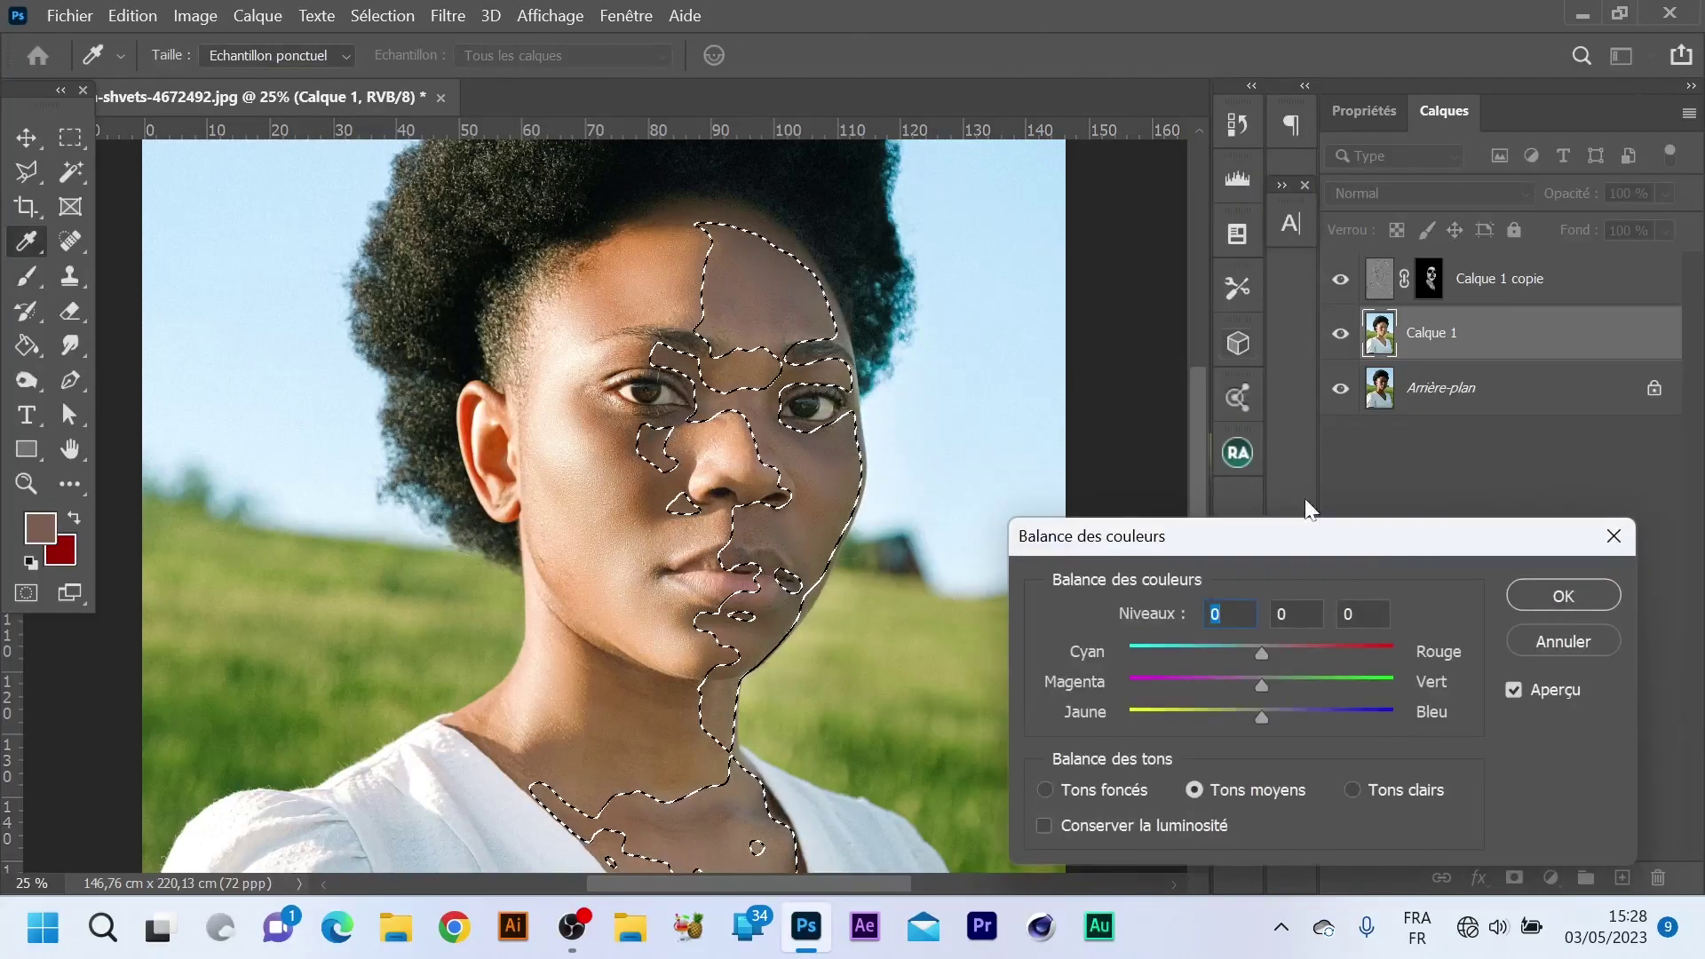
drag(1311, 554, 1365, 539)
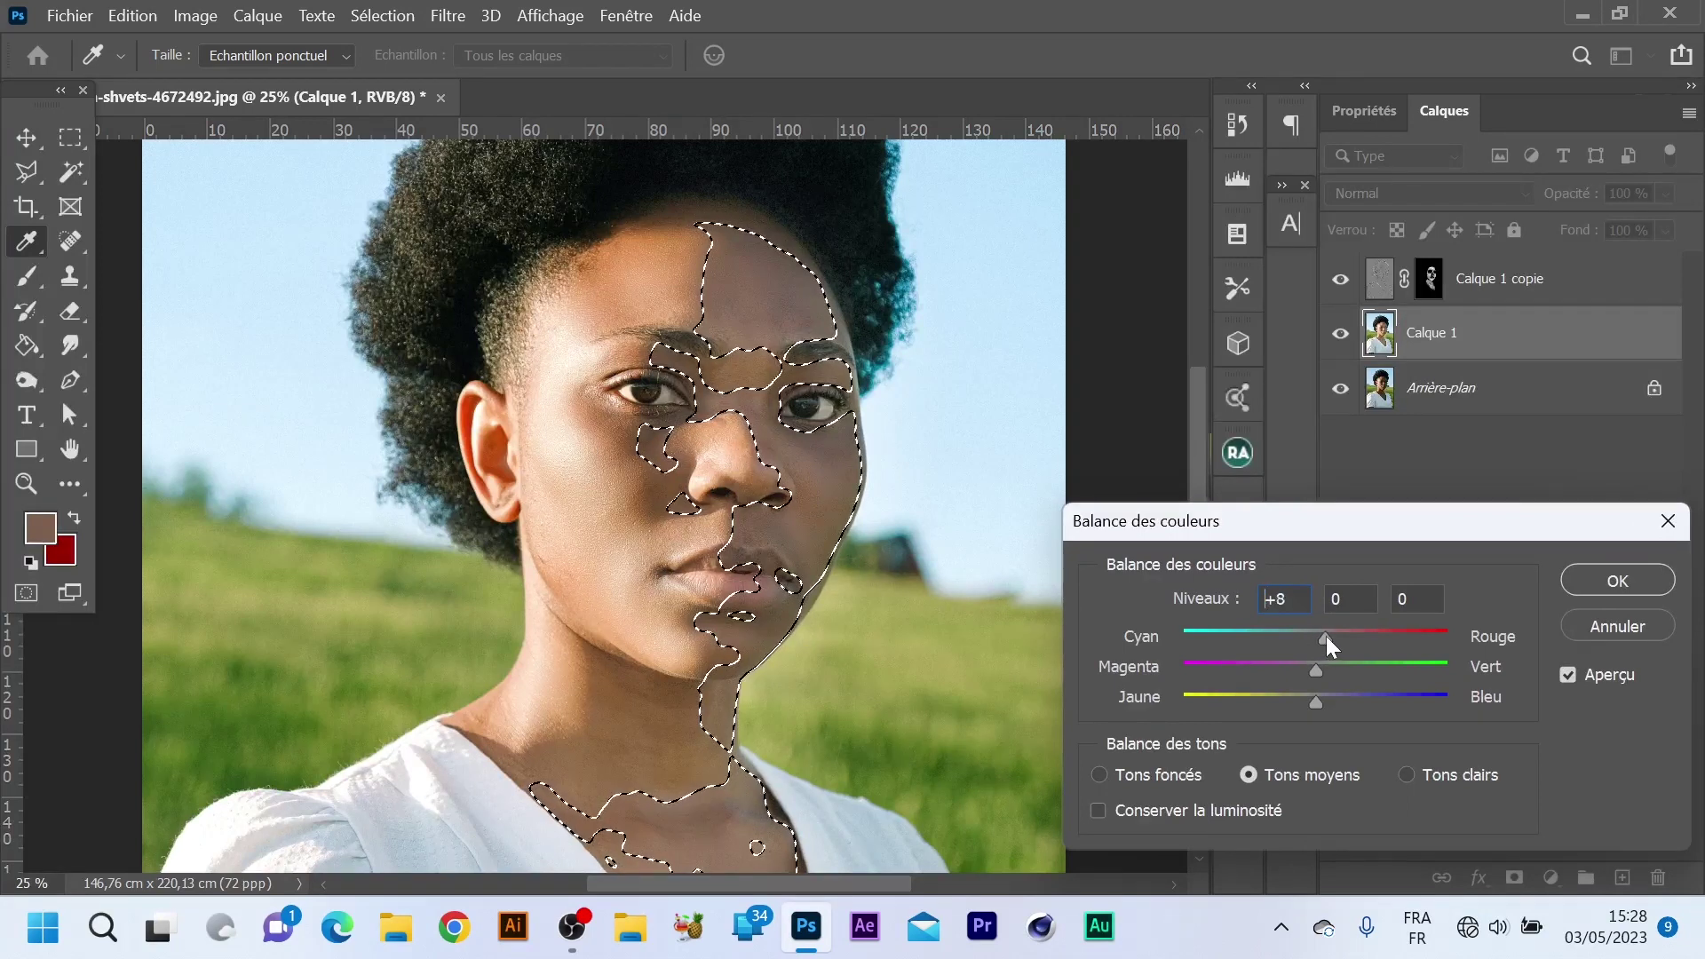
drag(1329, 636, 1329, 636)
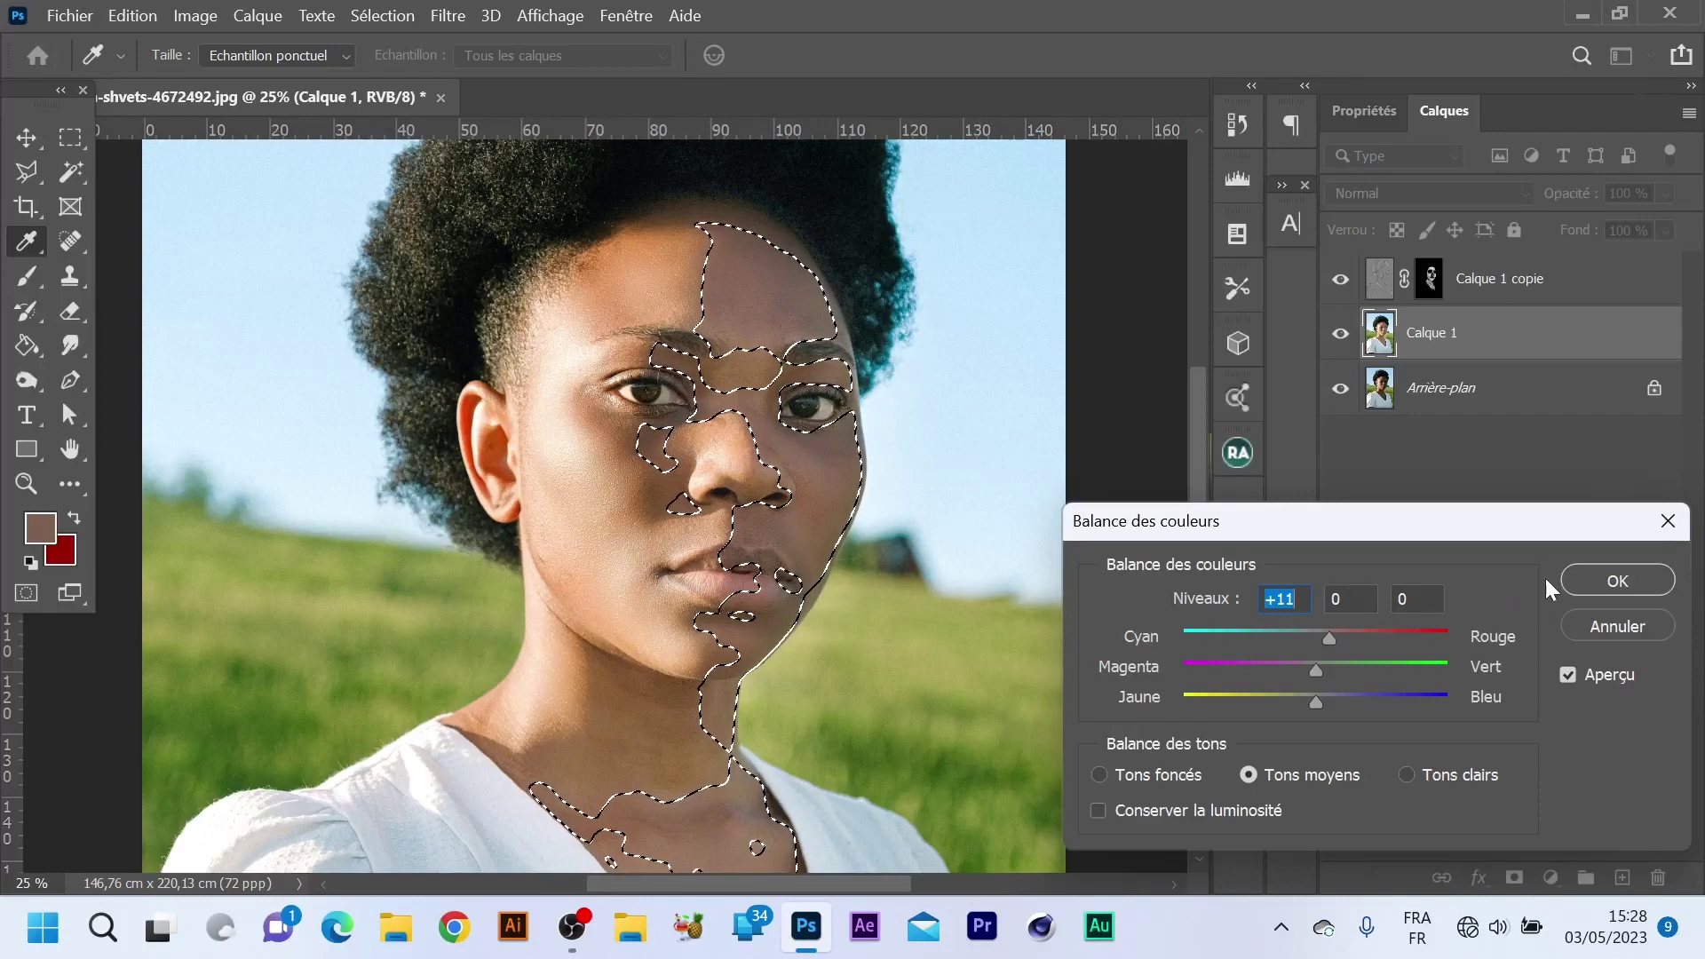
click(1589, 584)
key(b)
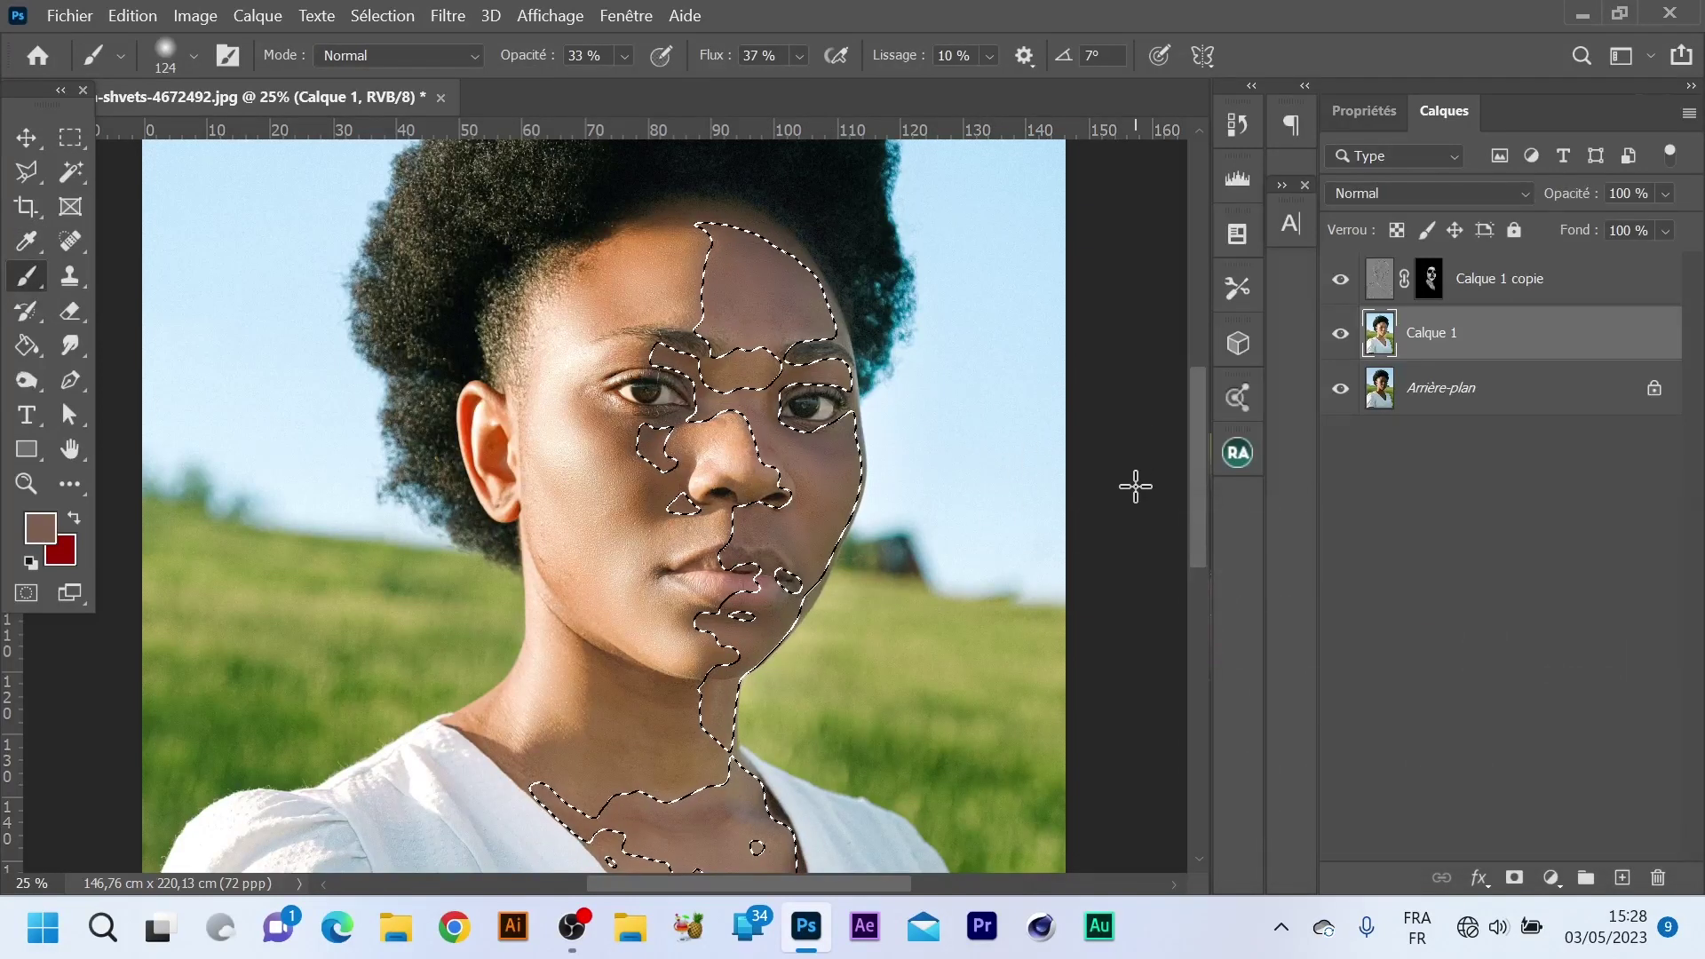
key(ctrl+d)
Review the portrait and compare it with the original by hiding Calque 1 and Calque 1 copie, leaving both layers shown.
scroll(1031, 519, down, 2)
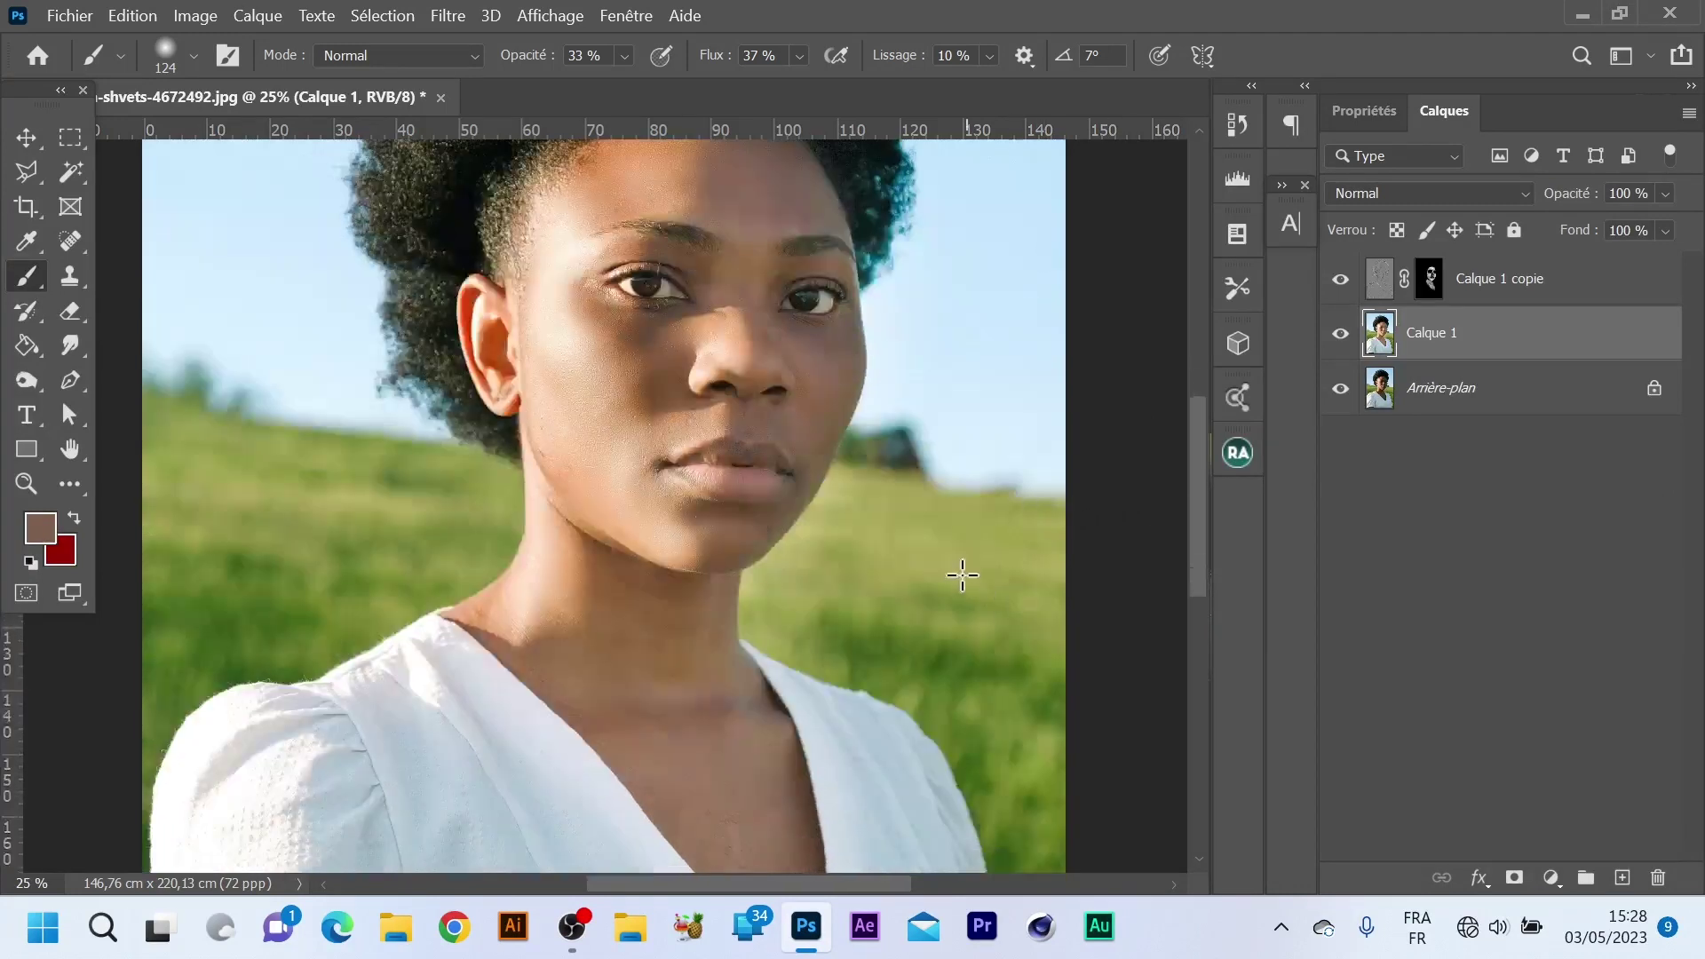
scroll(958, 574, up, 3)
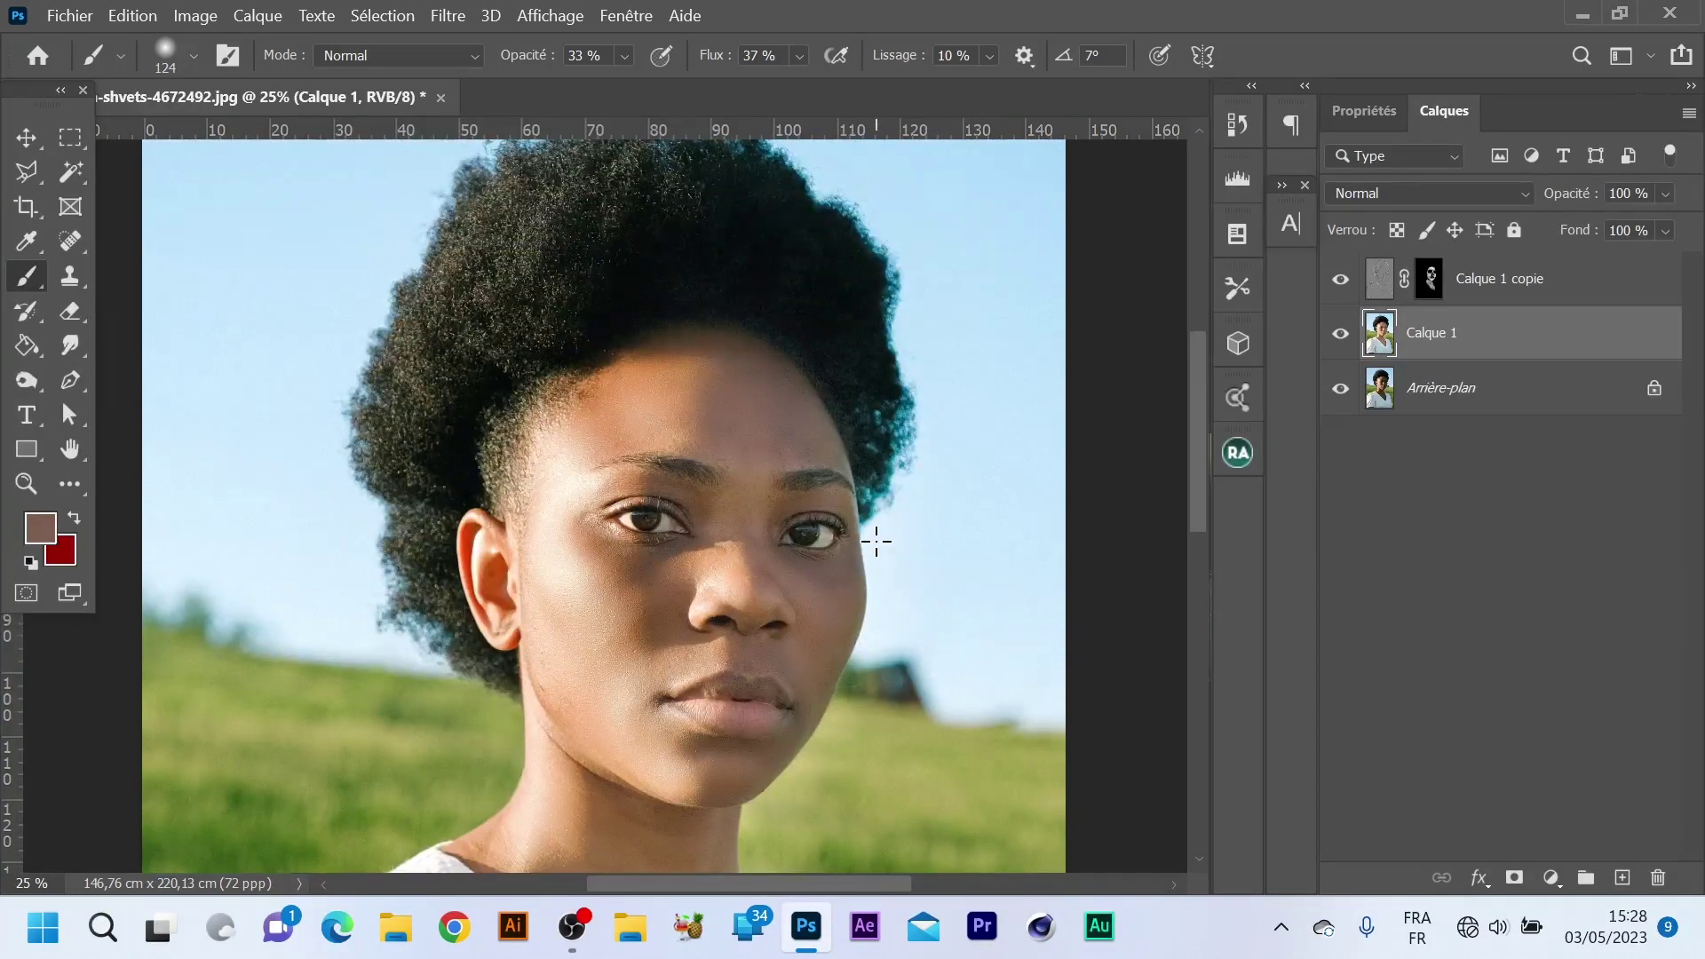
scroll(875, 540, down, 6)
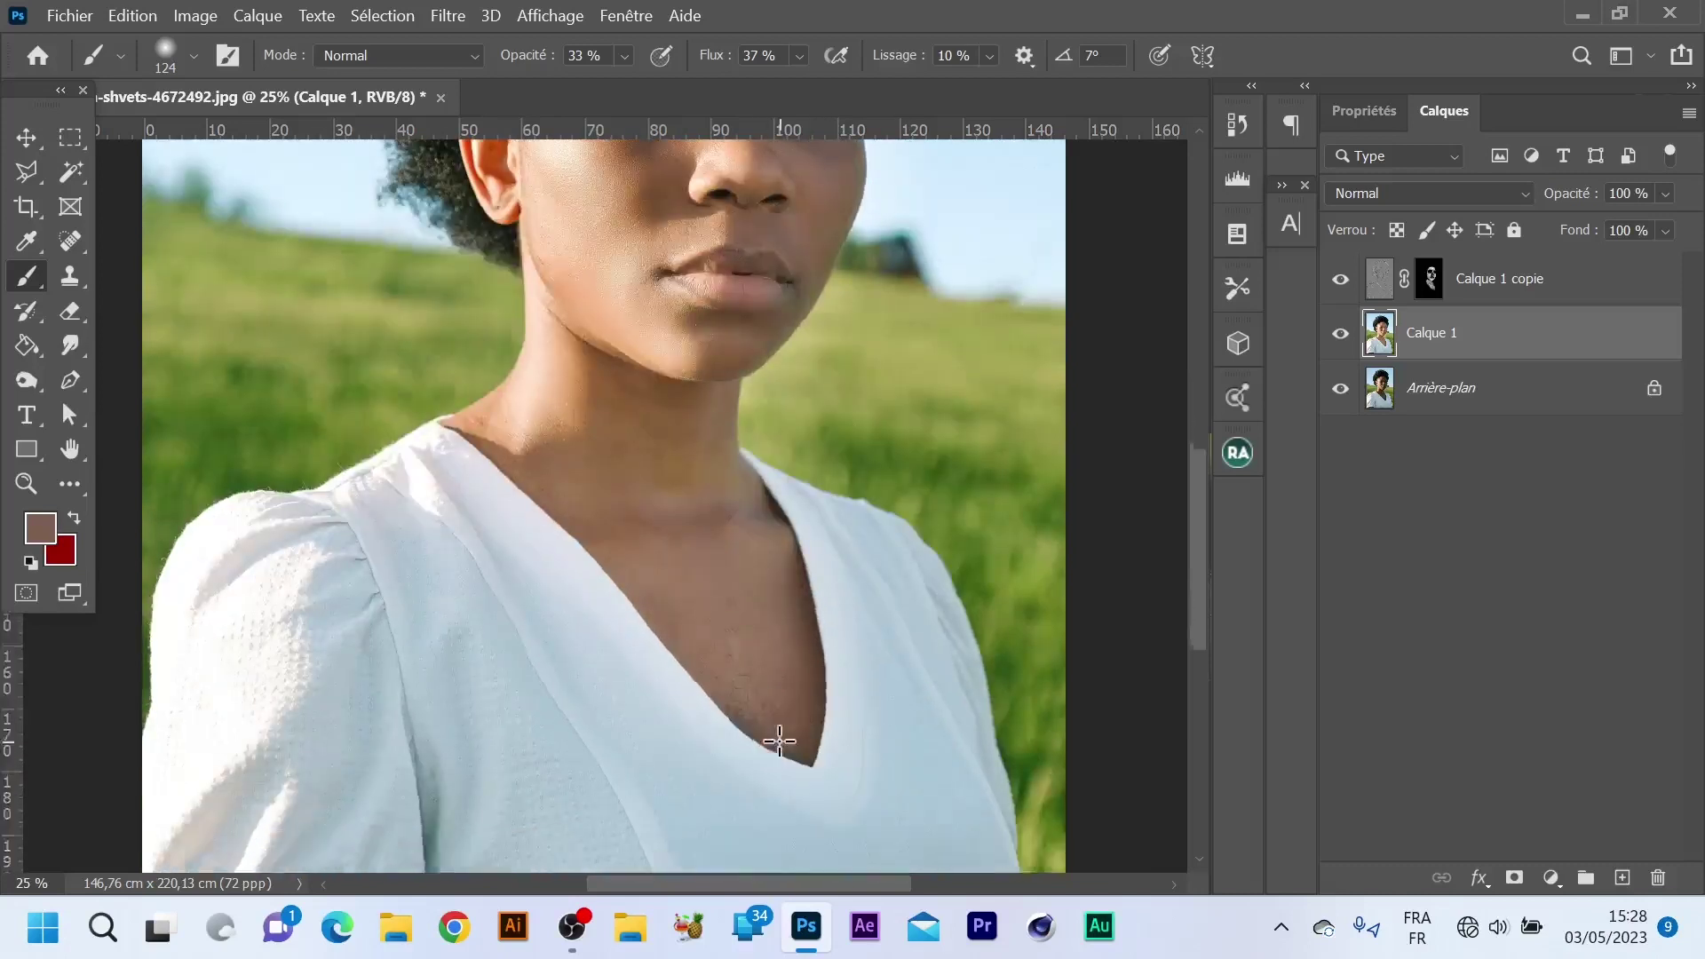
scroll(779, 741, up, 5)
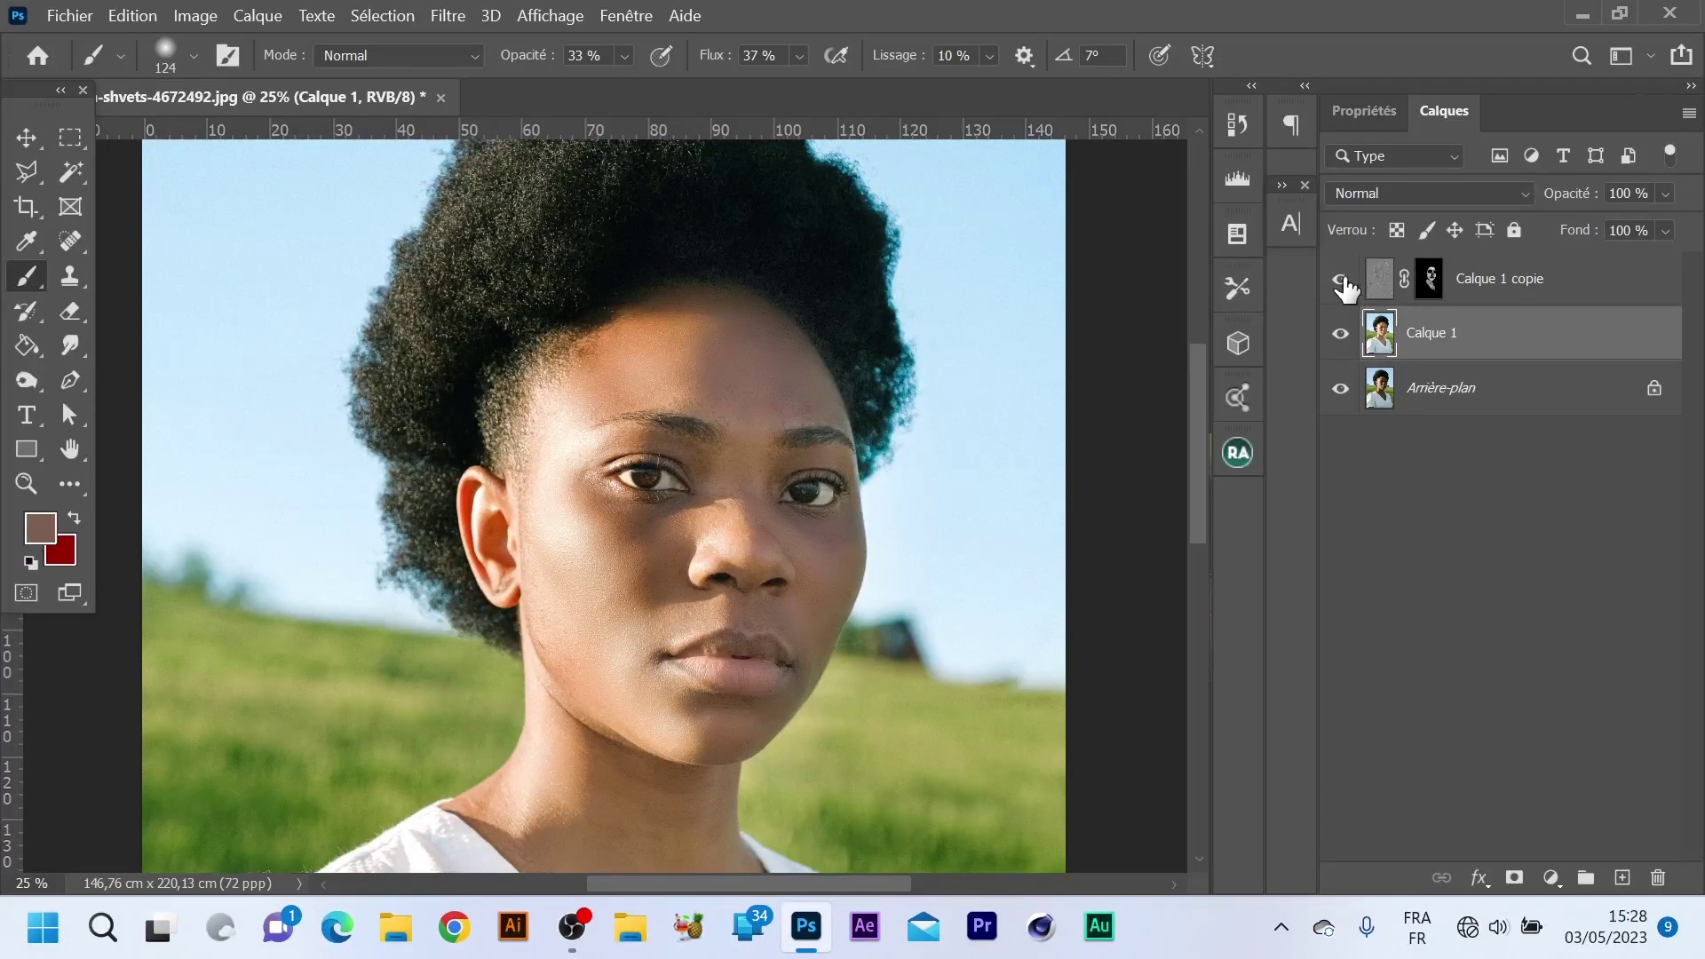
click(1340, 333)
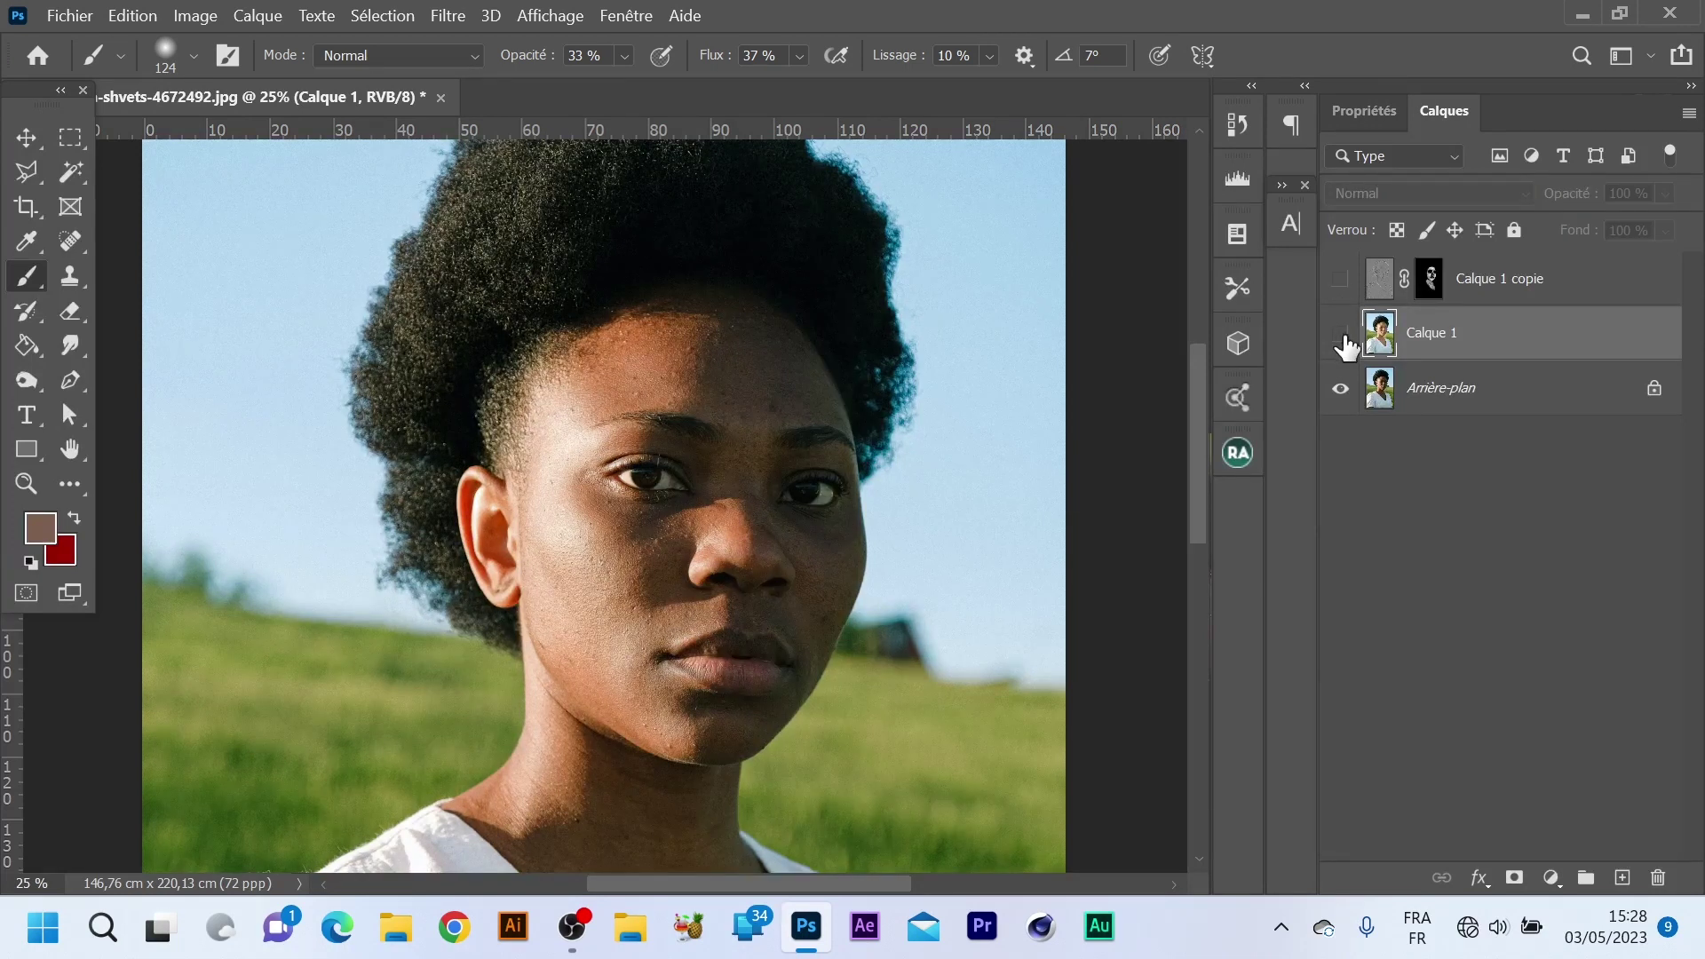
click(1340, 333)
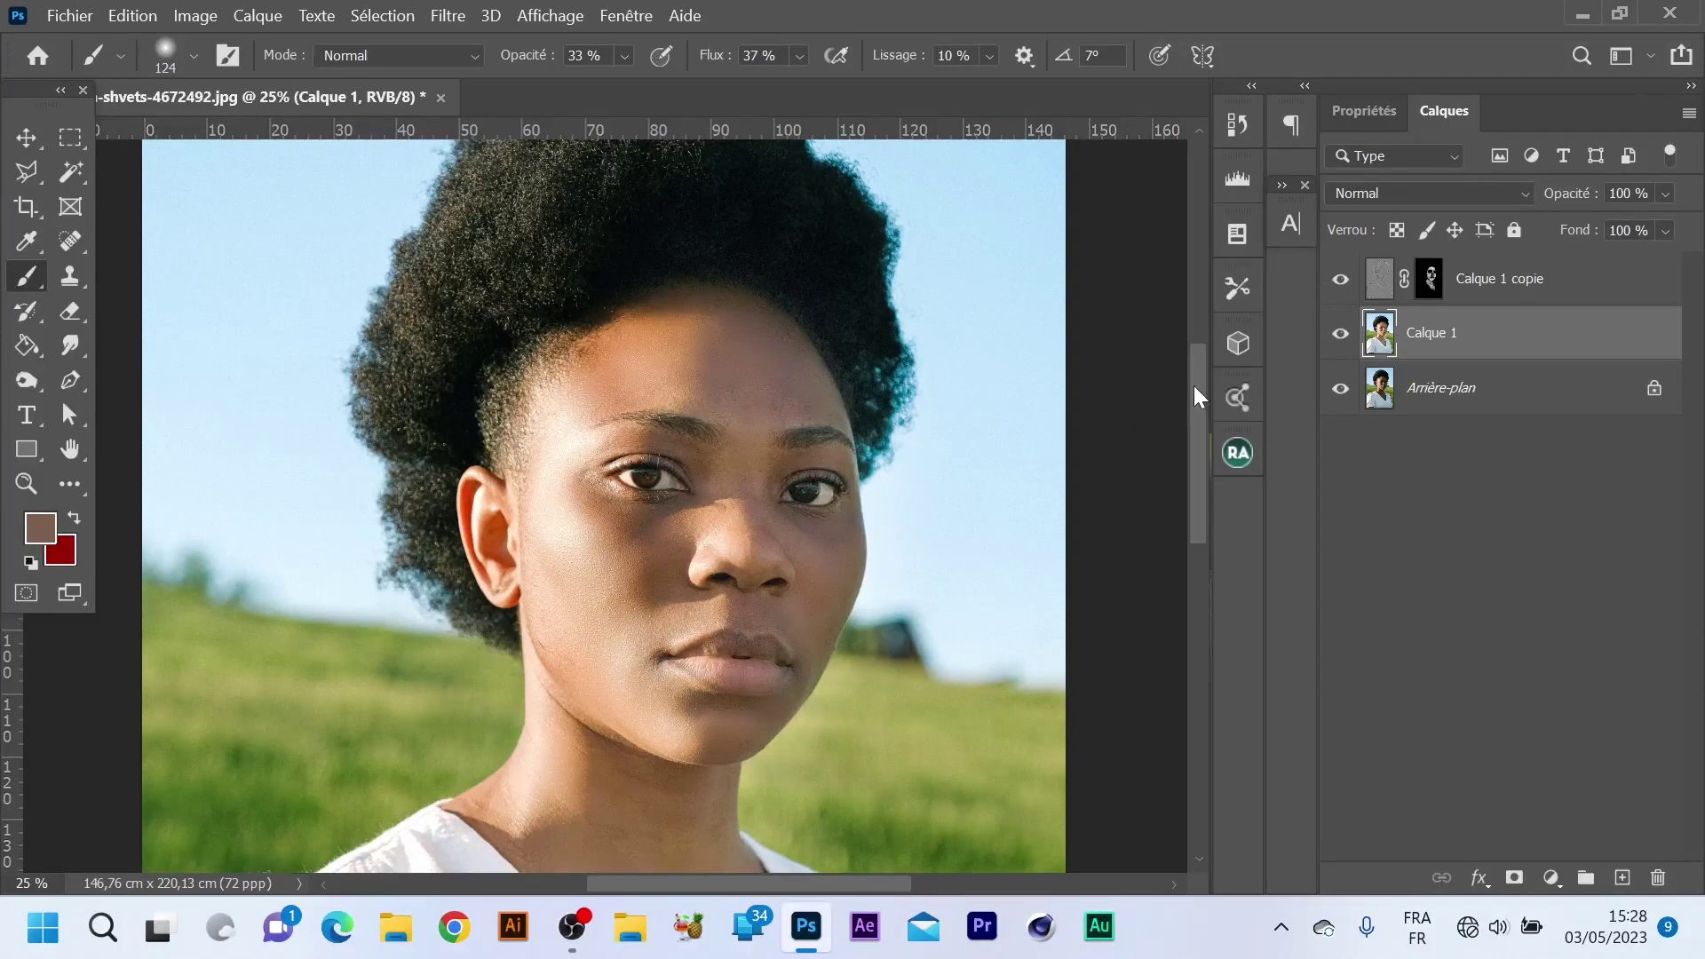
Inspect the retouched face up close, checking the mask of Calque 1 copie and leaving Calque 1 as the active layer.
mouse_move(1195, 387)
mouse_down()
mouse_move(1188, 508)
mouse_move(1191, 366)
mouse_up()
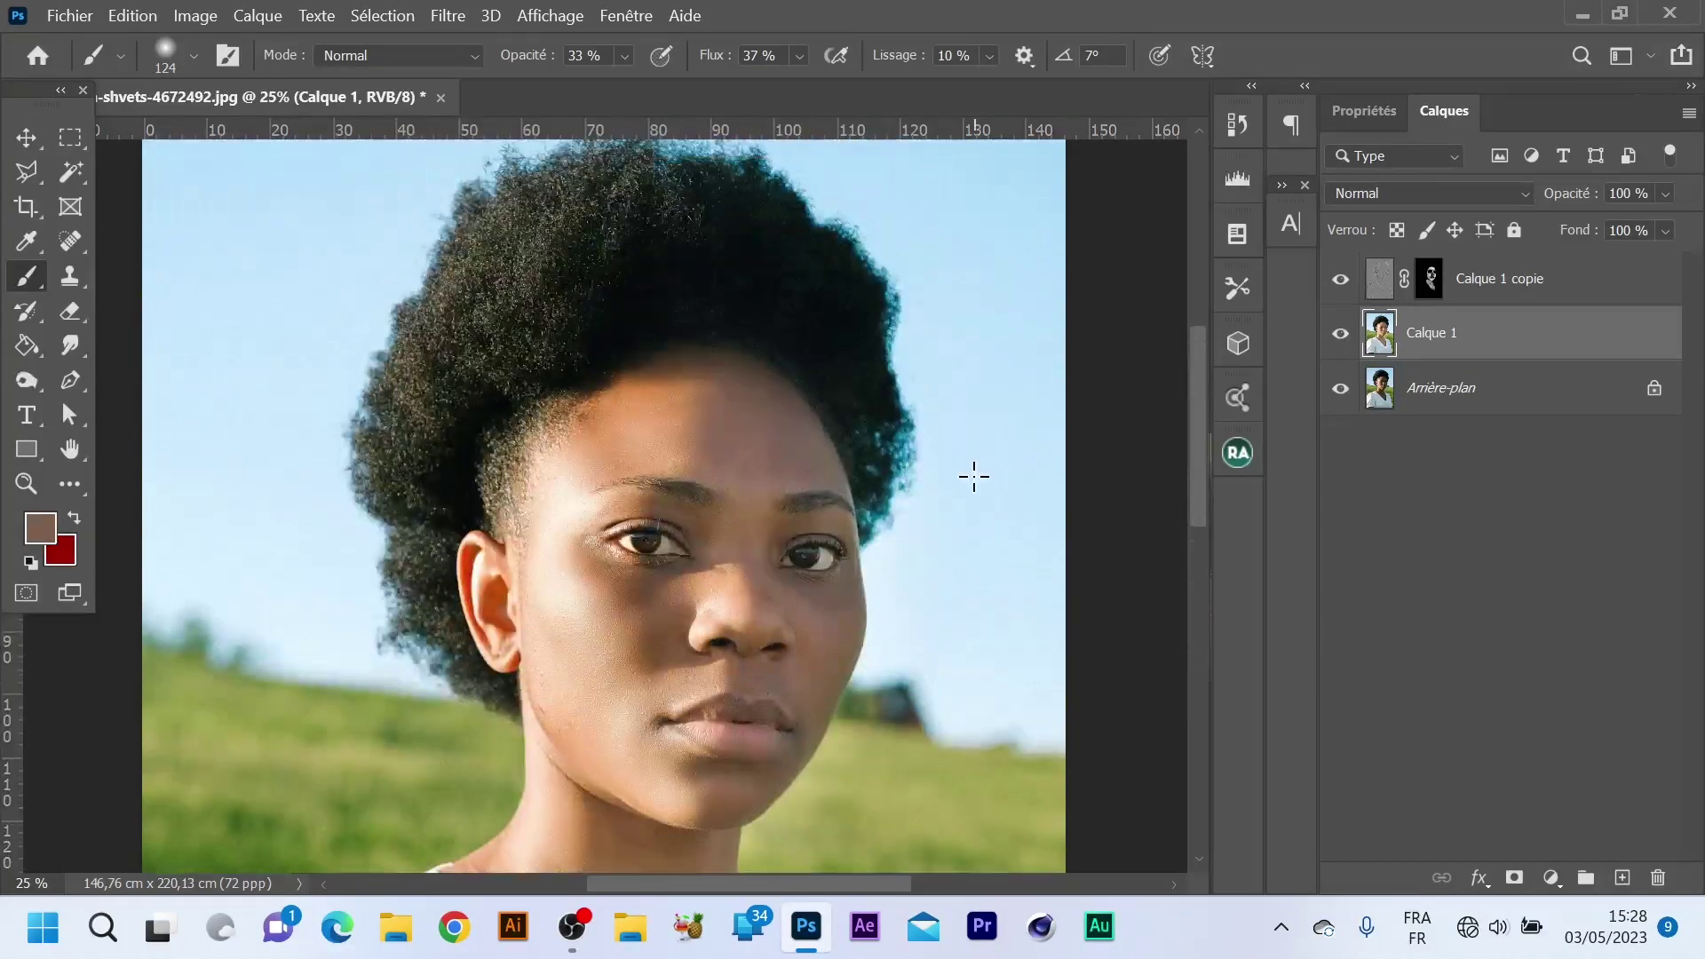
key(ctrl+plus)
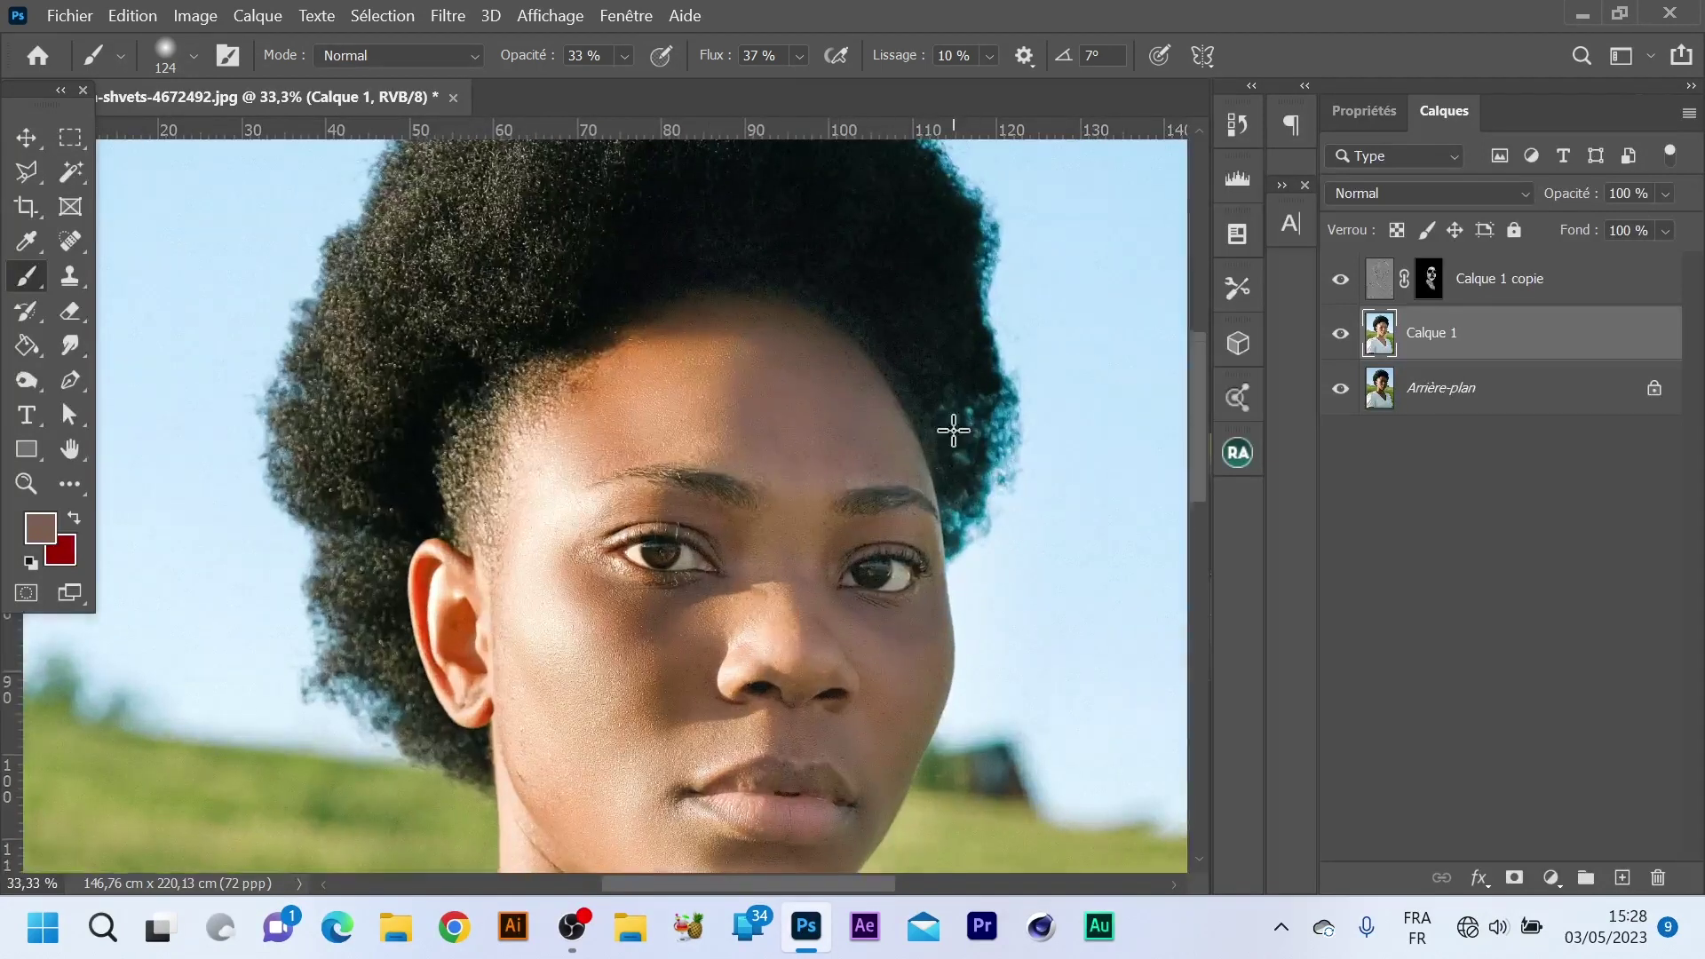
scroll(950, 425, down, 2)
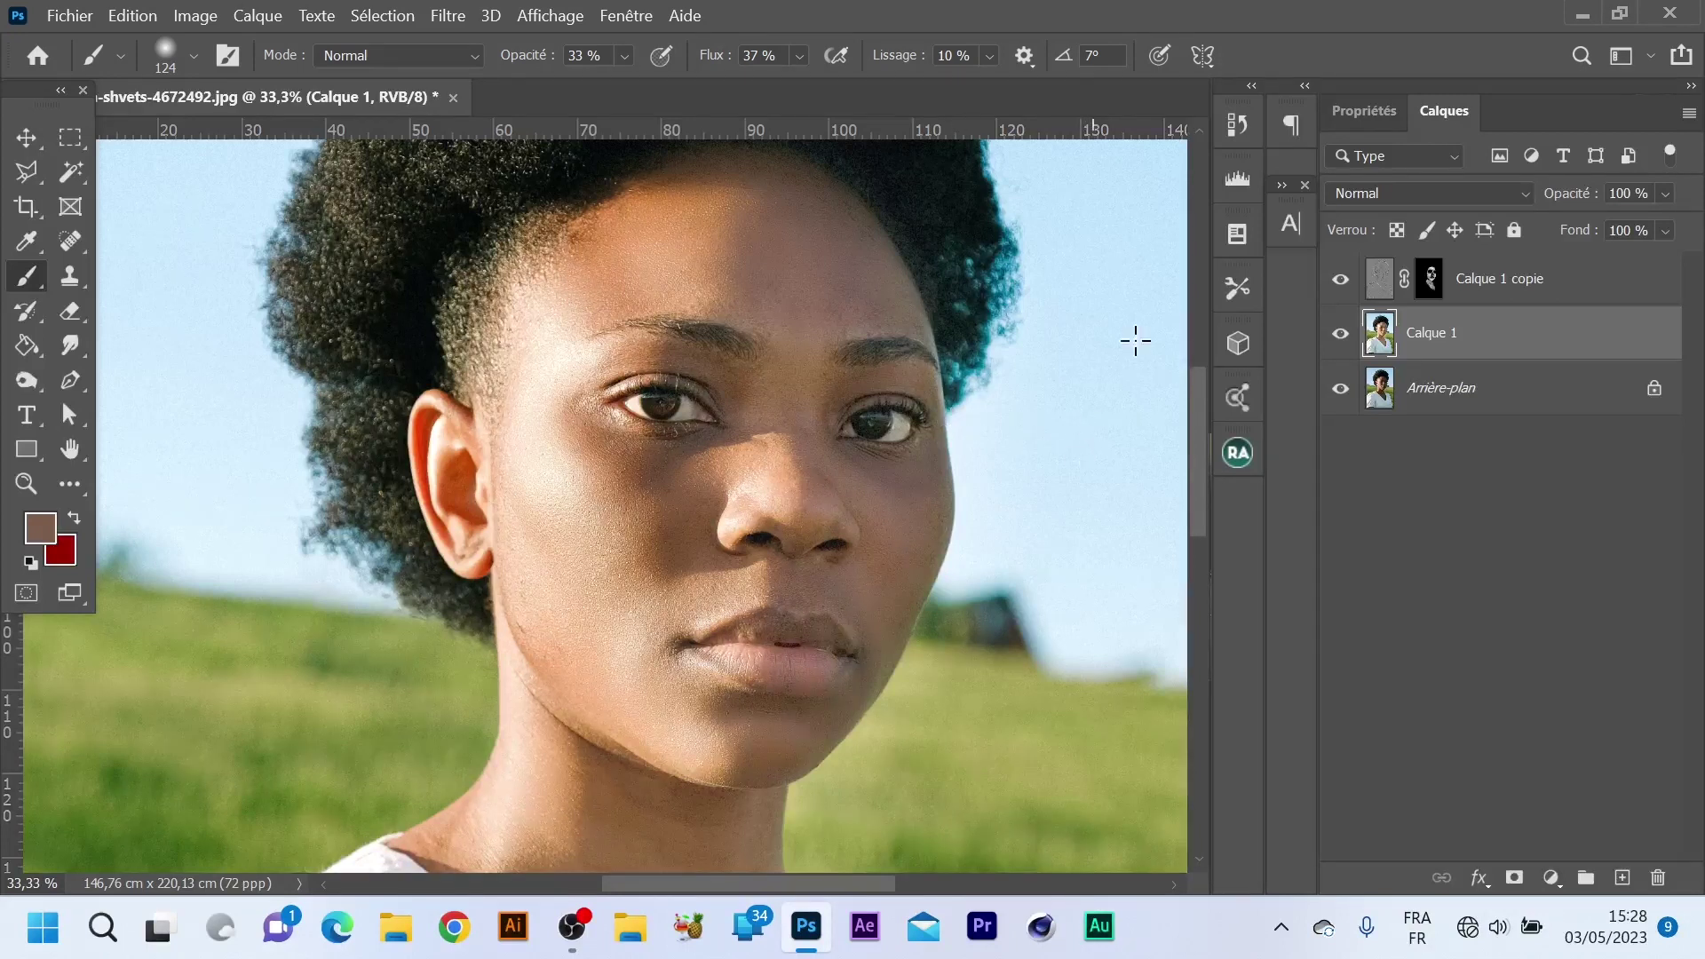
click(1430, 282)
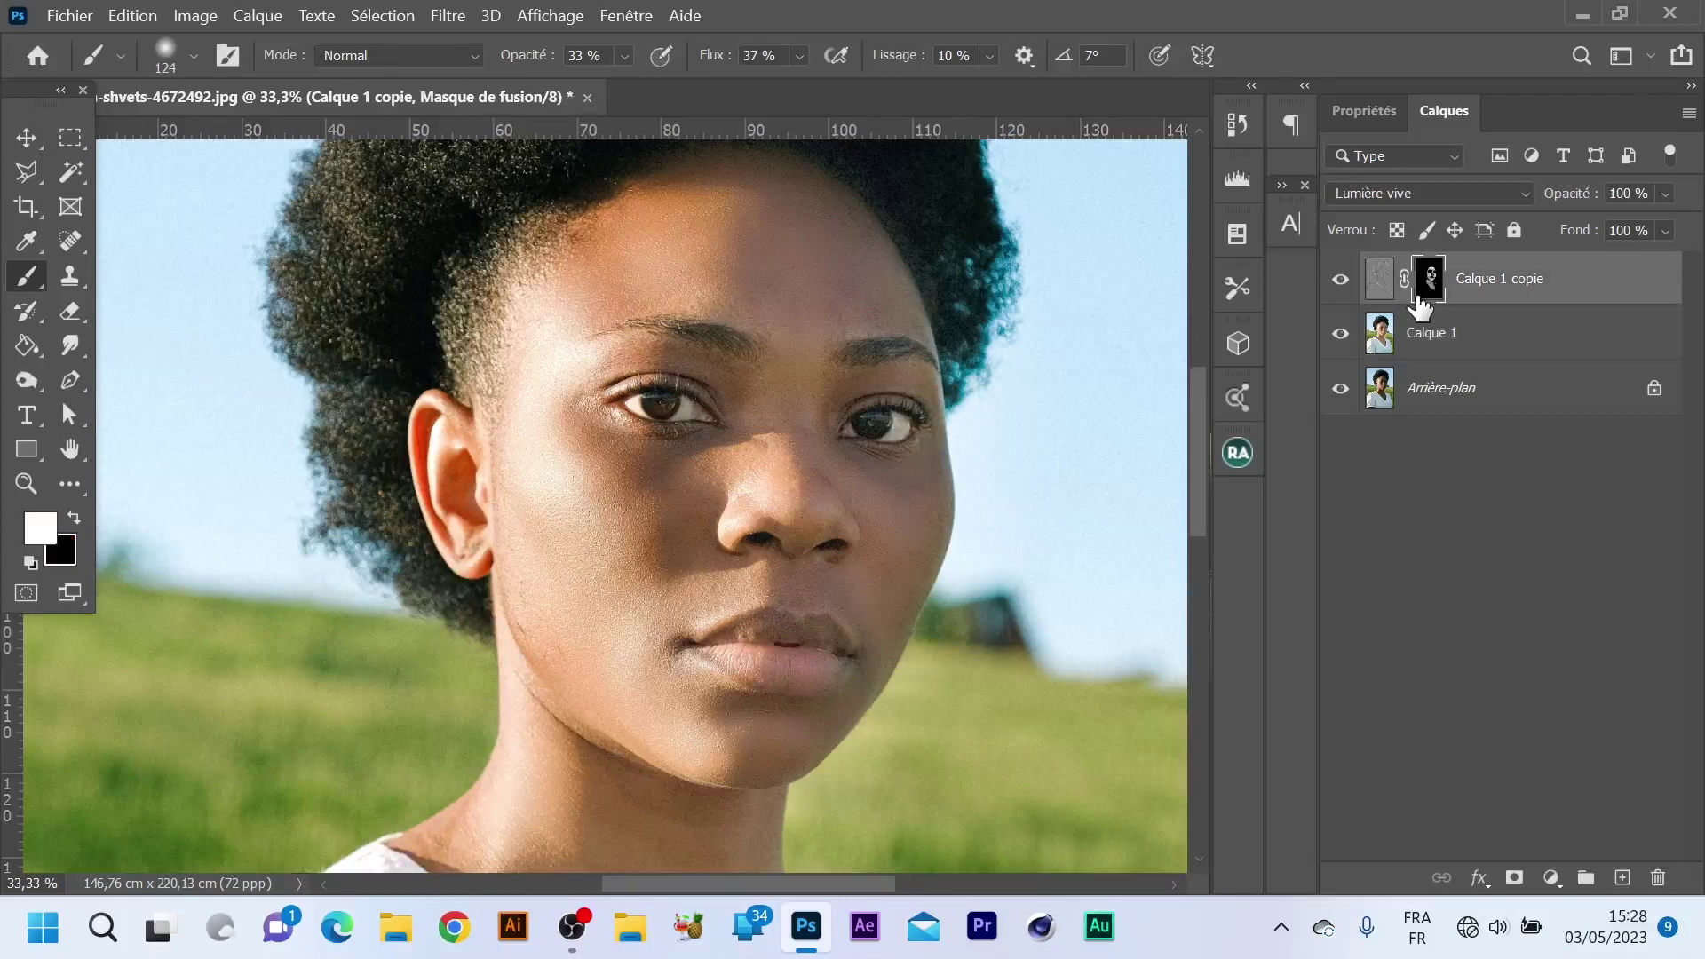
click(1508, 348)
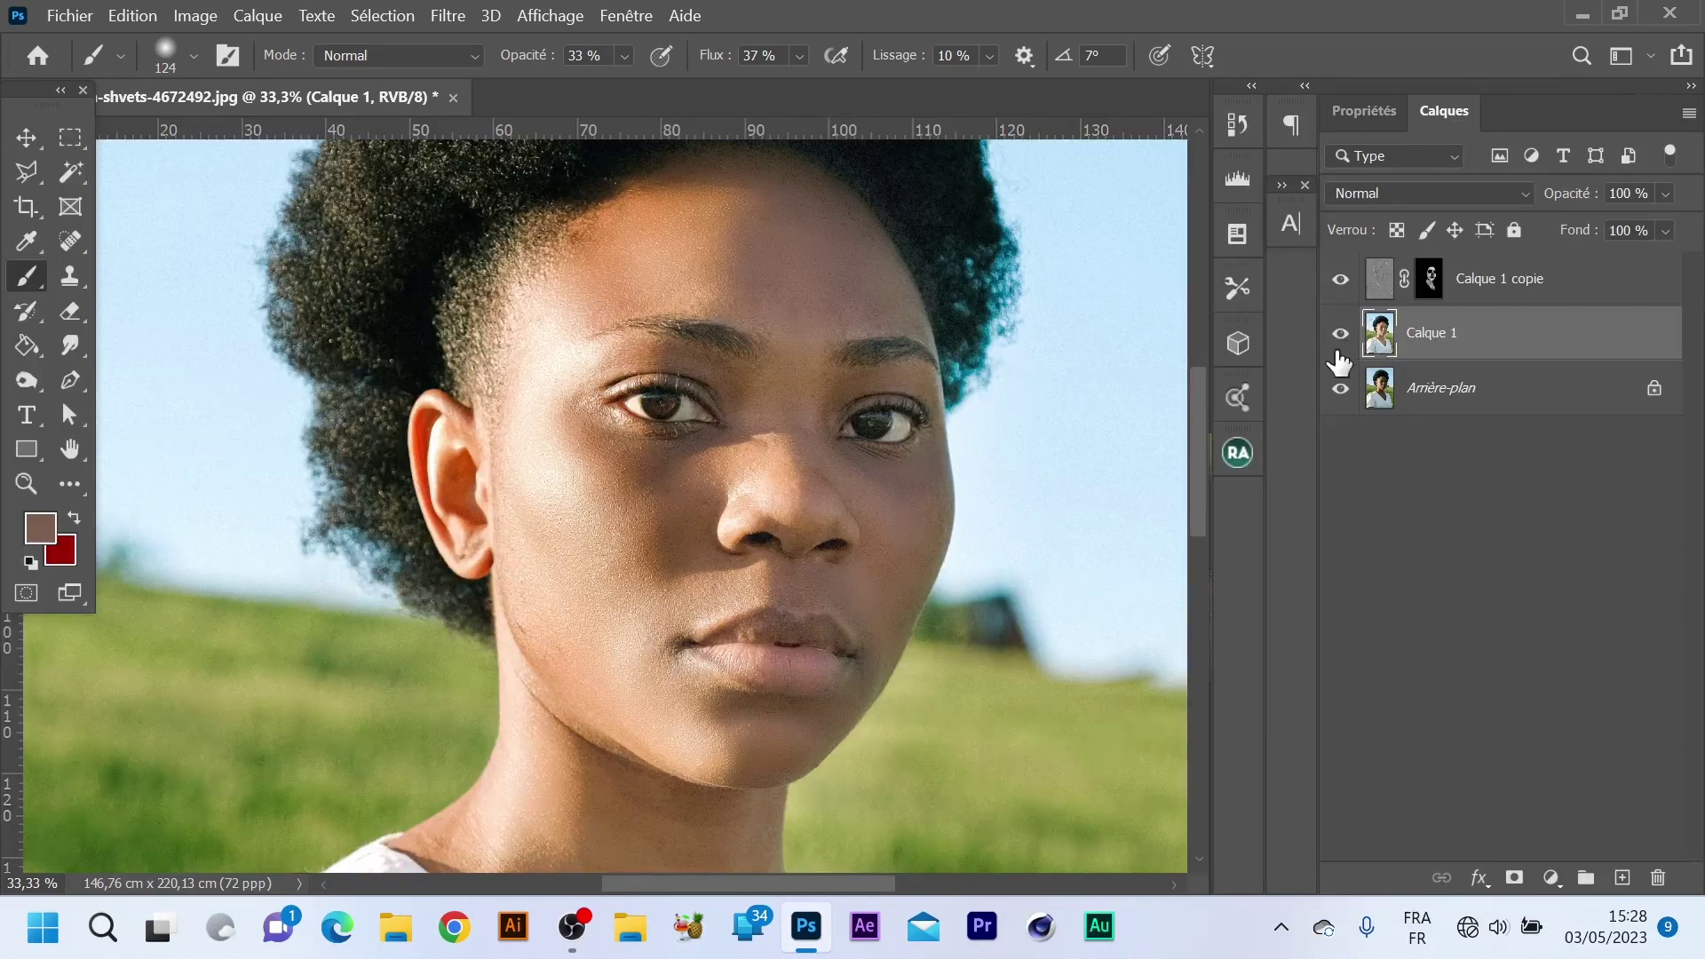
Duplicate Calque 1 and darken the bright cheek and temple on the copy with the Burn tool, midtones at 20% exposure.
click(23, 381)
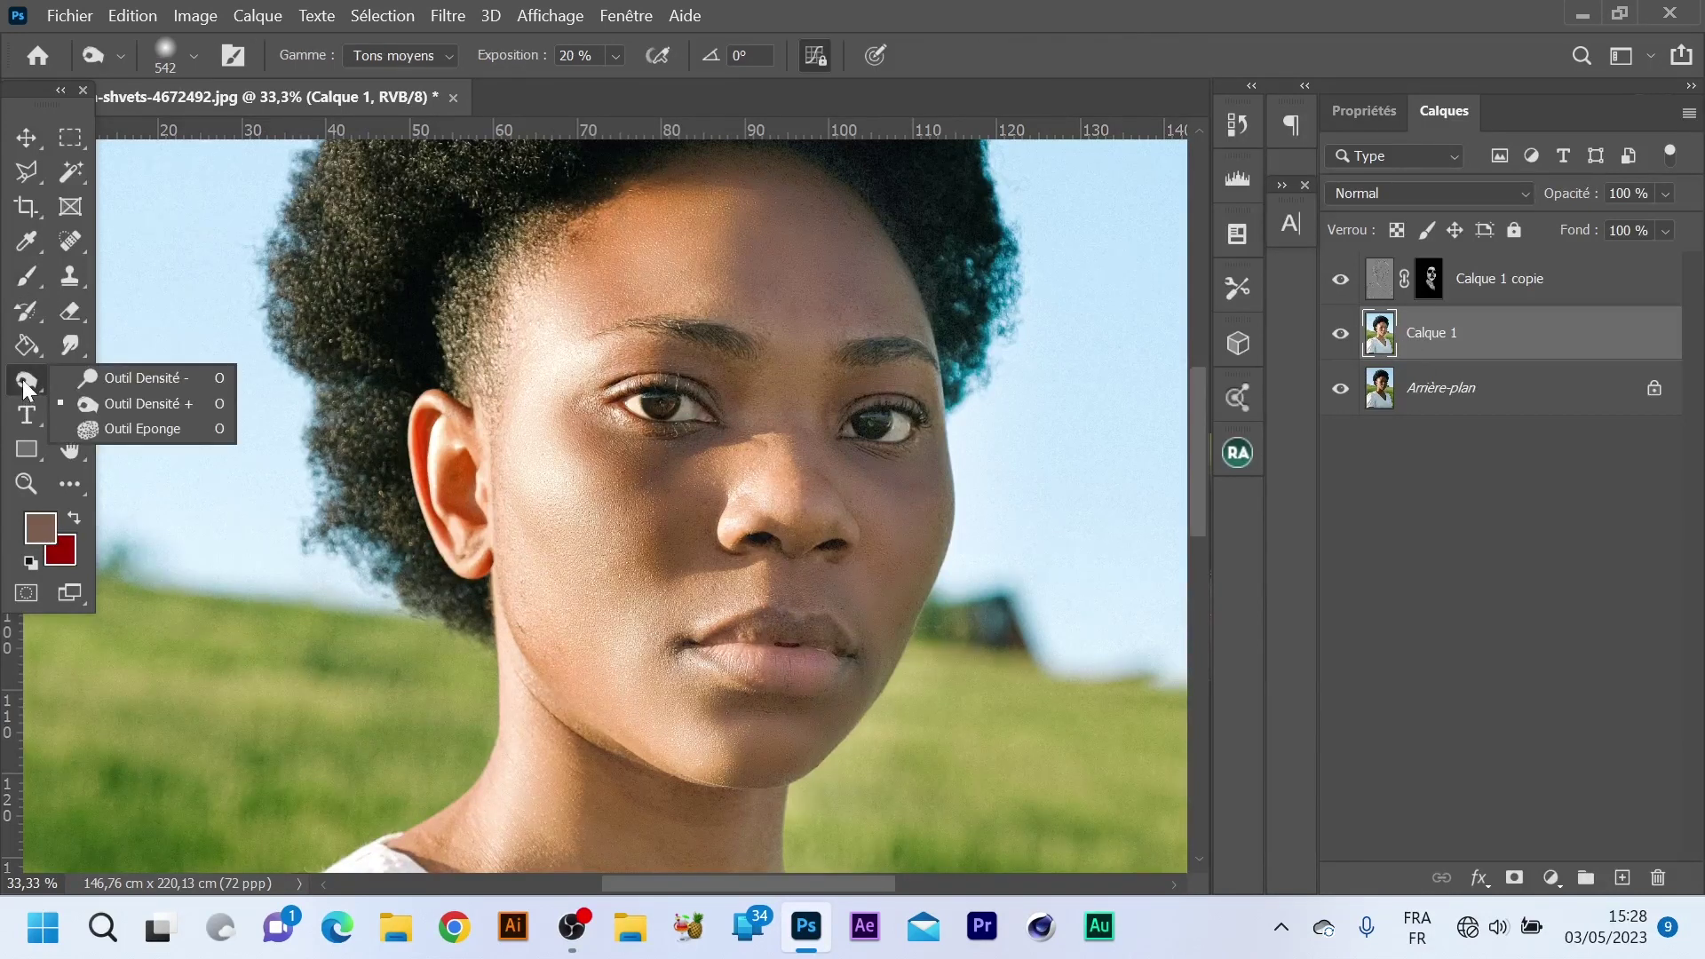
click(176, 401)
key(Caps_Lock)
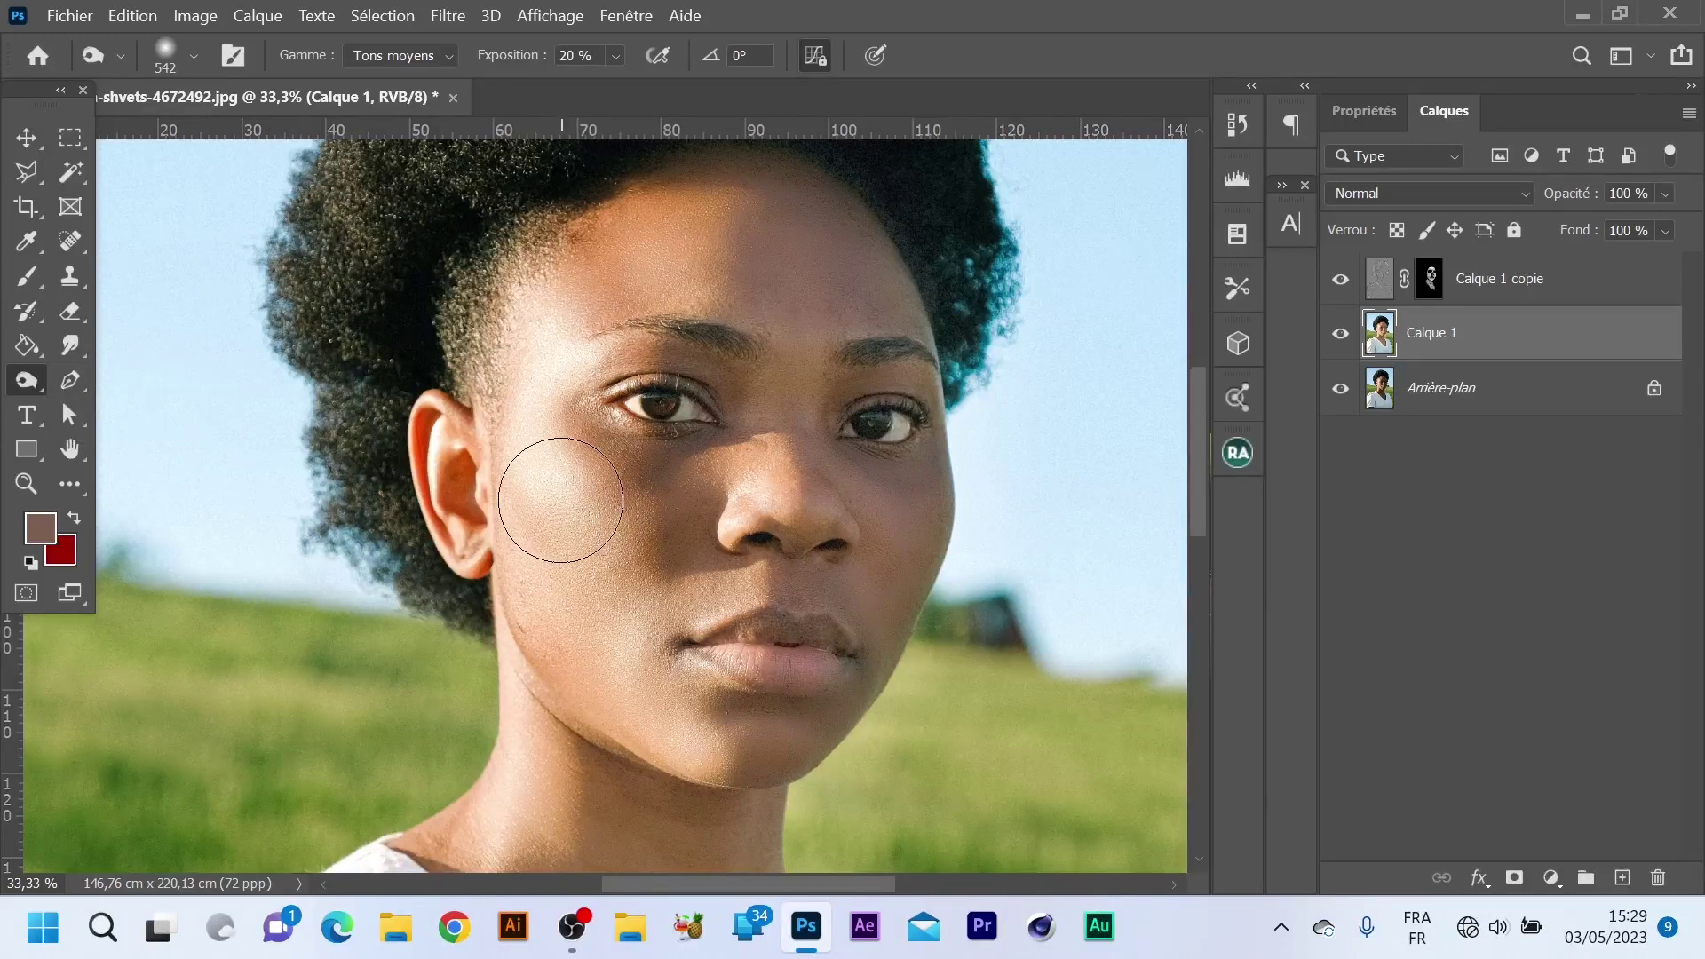
drag(595, 598, 572, 591)
key(ctrl+j)
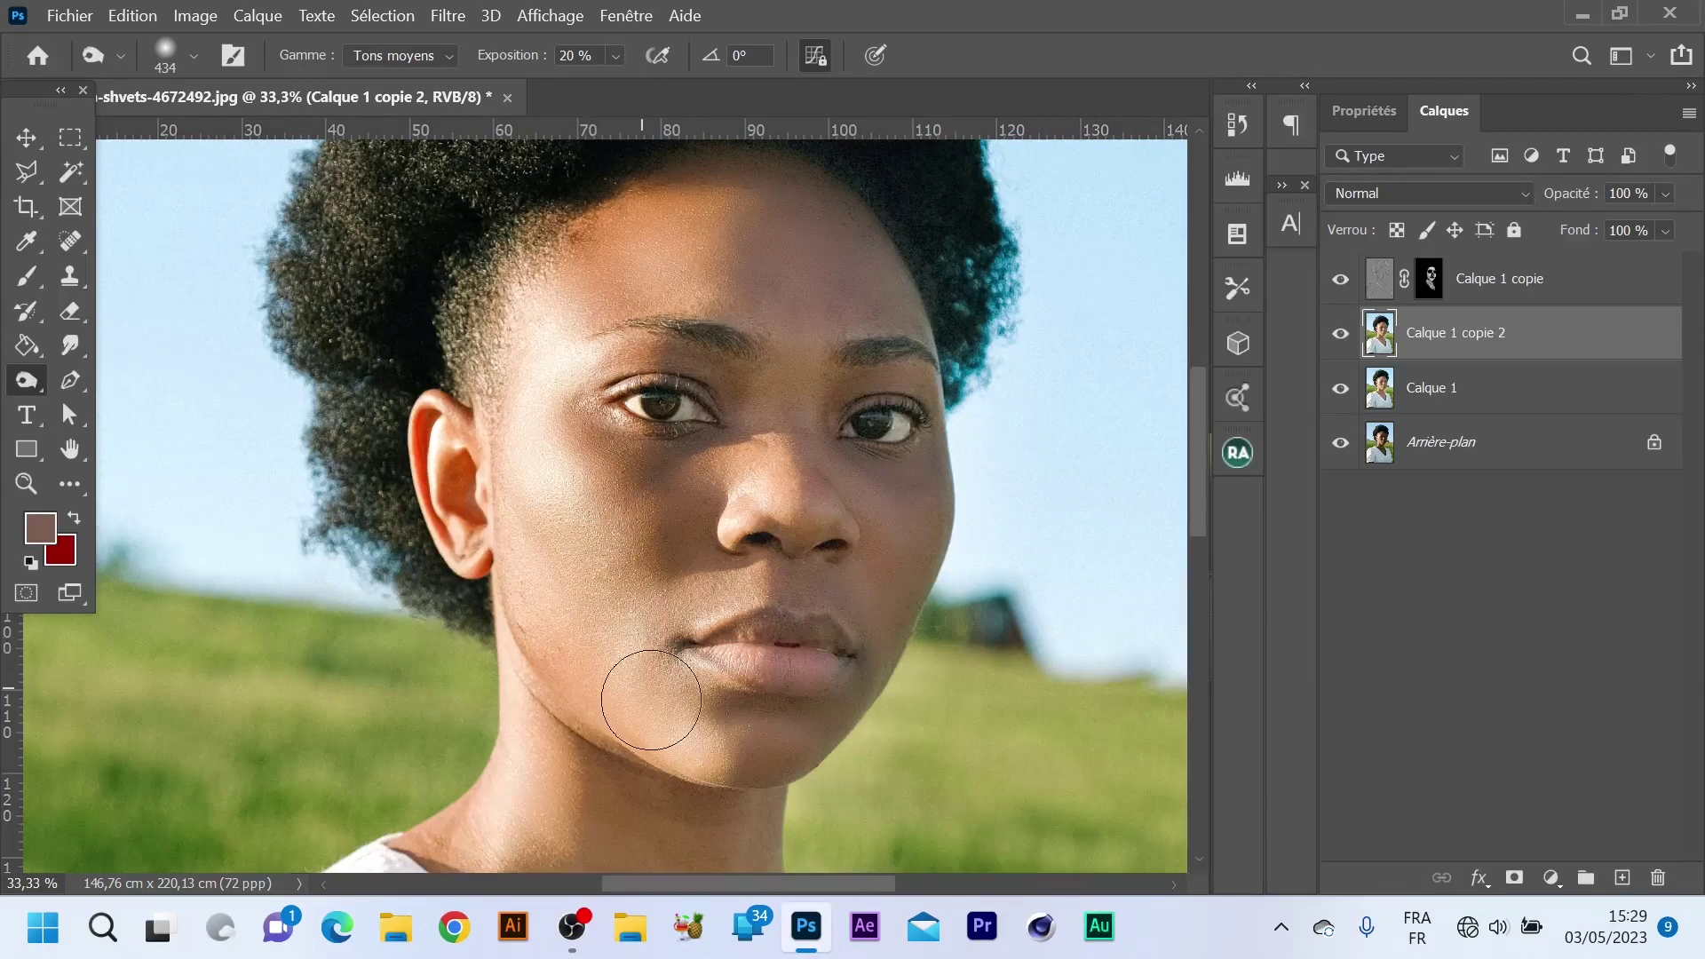
mouse_move(529, 534)
mouse_down()
mouse_move(568, 321)
mouse_move(541, 356)
mouse_up()
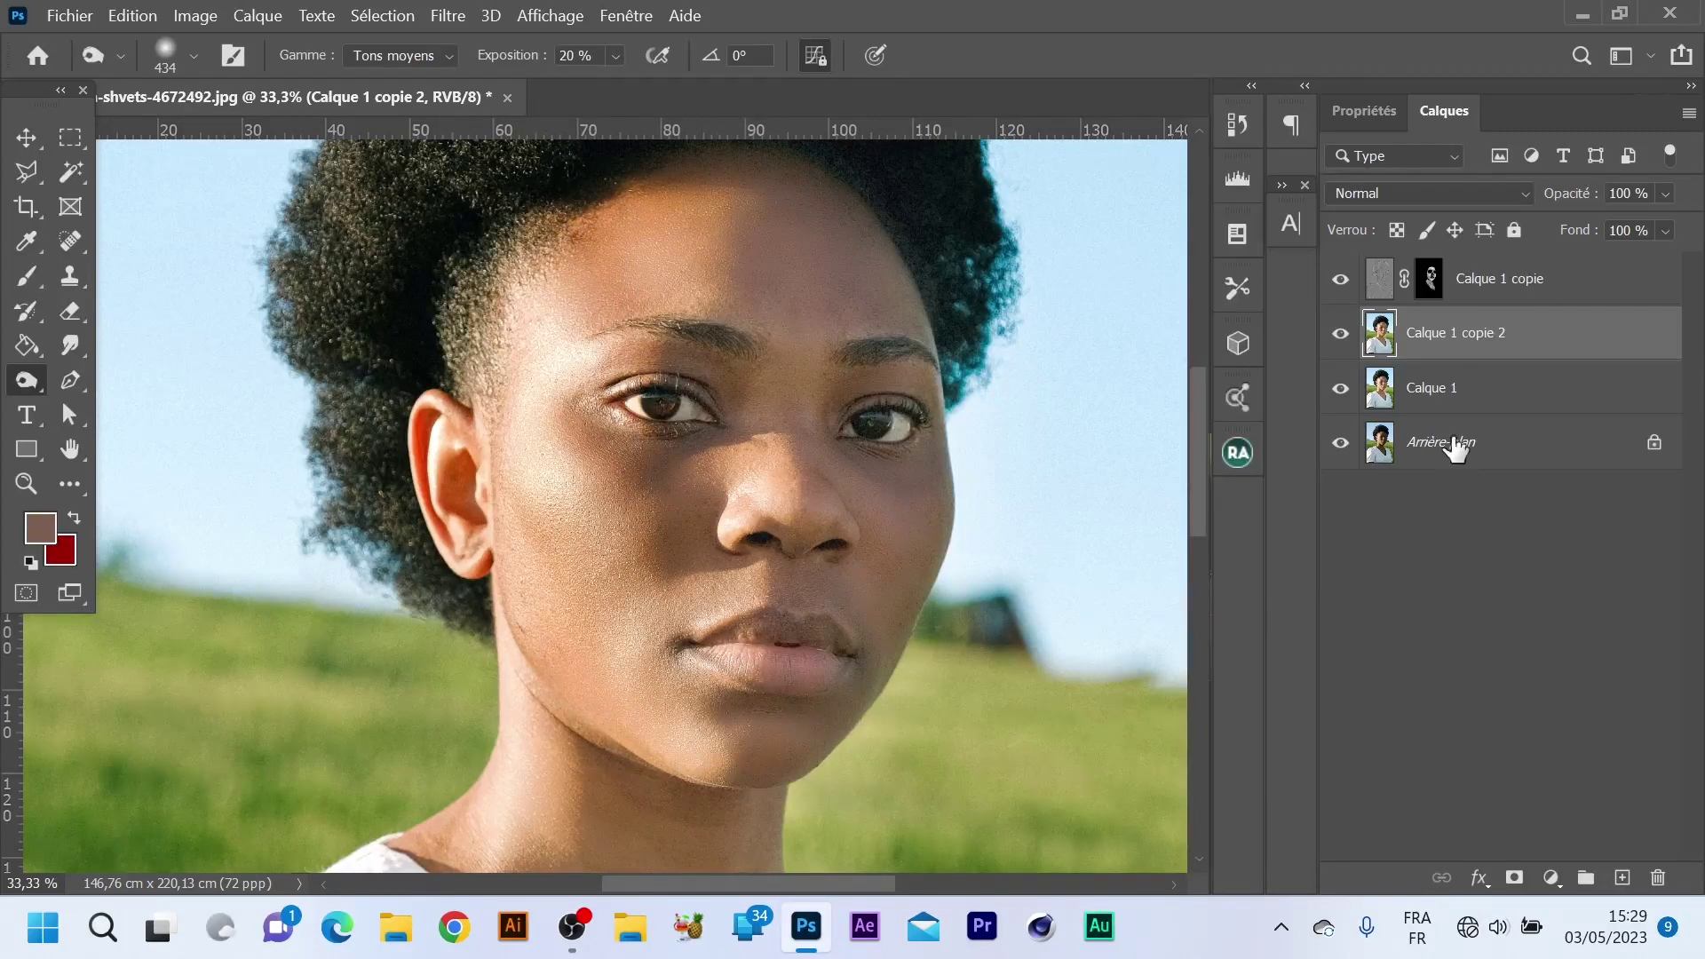
Compare the face with and without the burned layer Calque 1 copie 2, examining the cheek, forehead and jaw.
click(1339, 336)
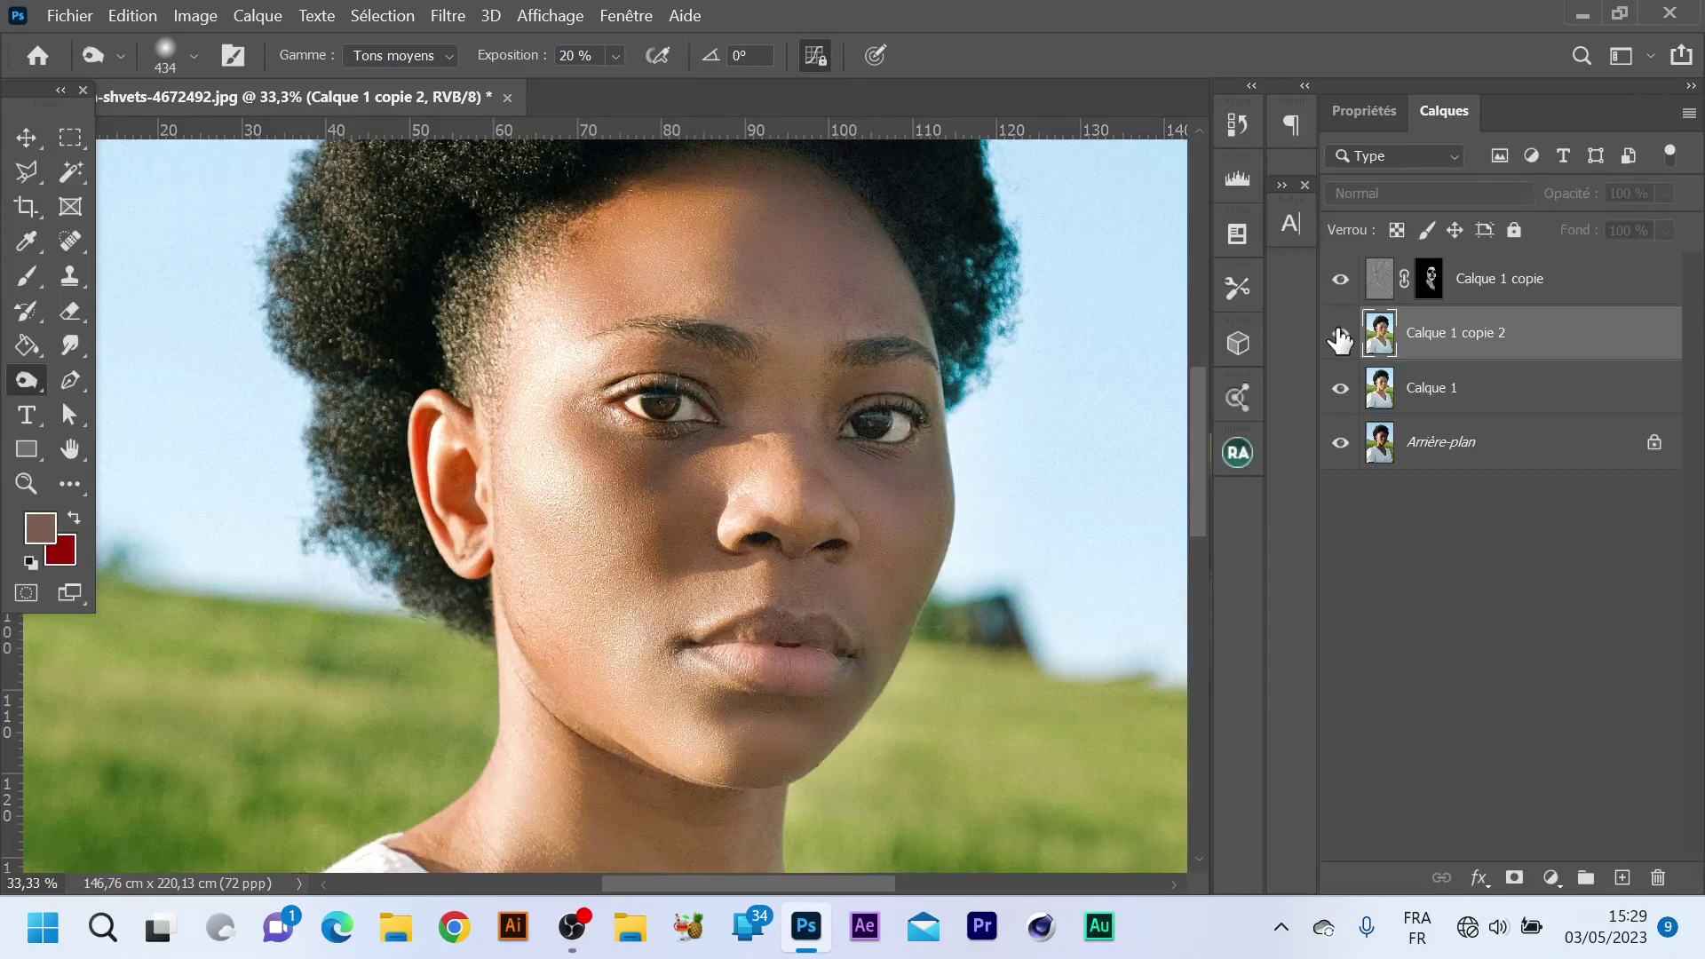
click(1339, 335)
click(1340, 336)
click(1340, 336)
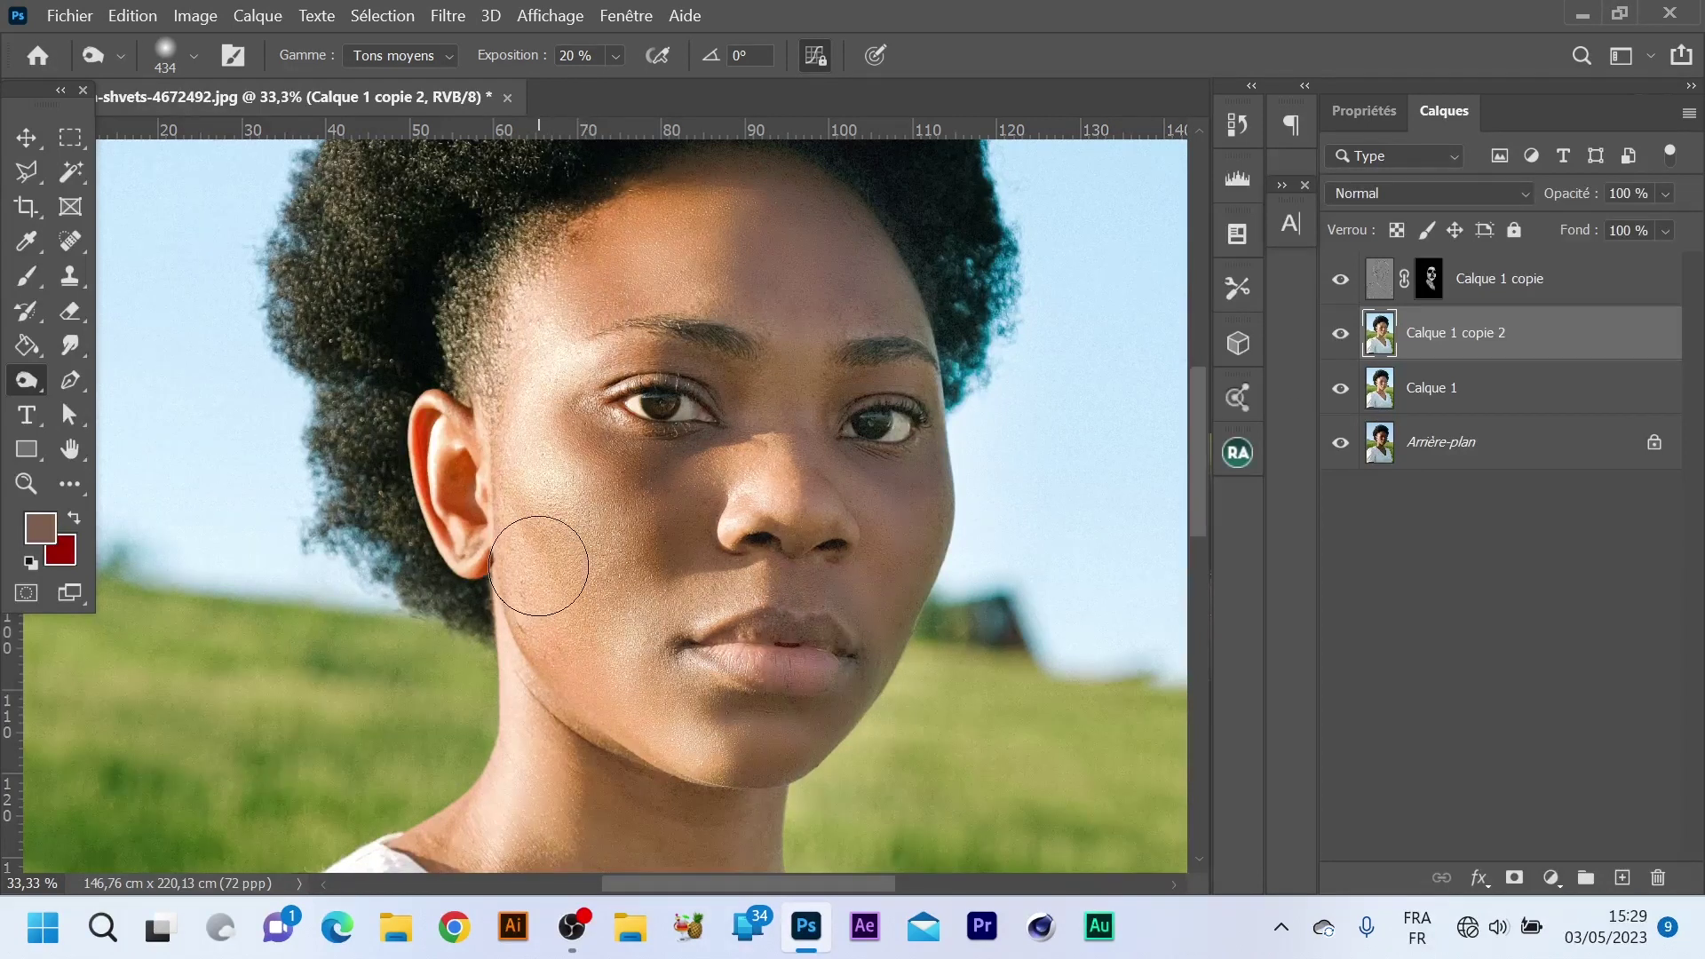
scroll(754, 549, up, 2)
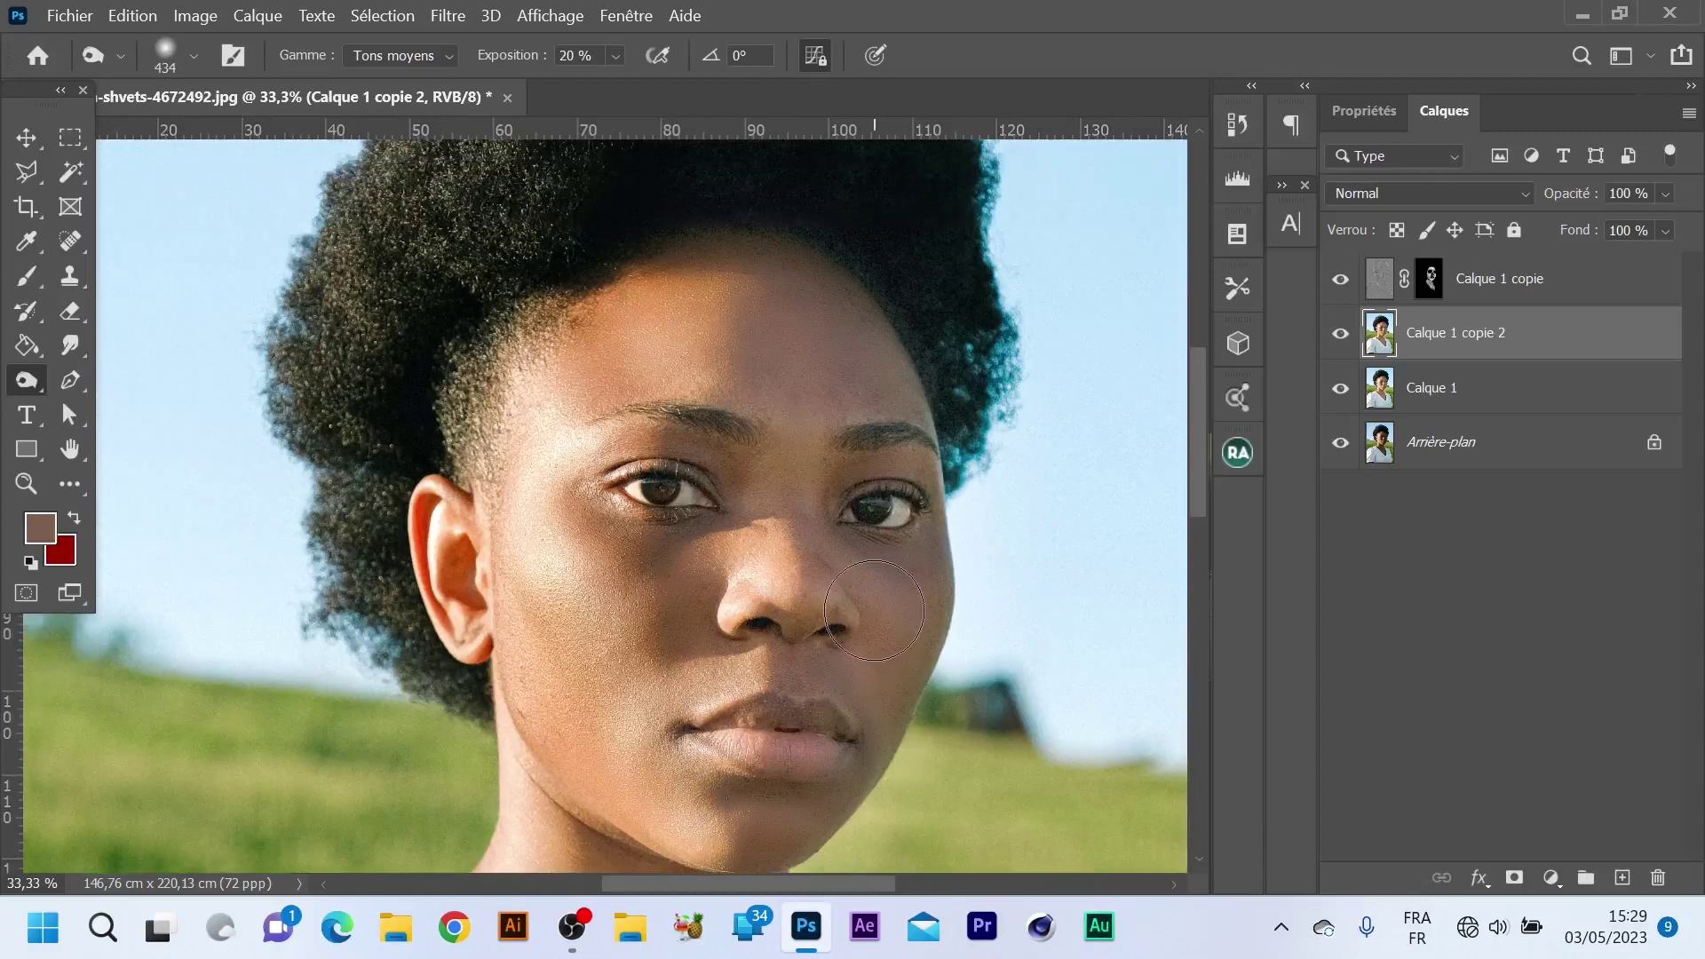
click(1340, 336)
click(1341, 336)
click(1343, 340)
click(1342, 338)
scroll(987, 506, down, 5)
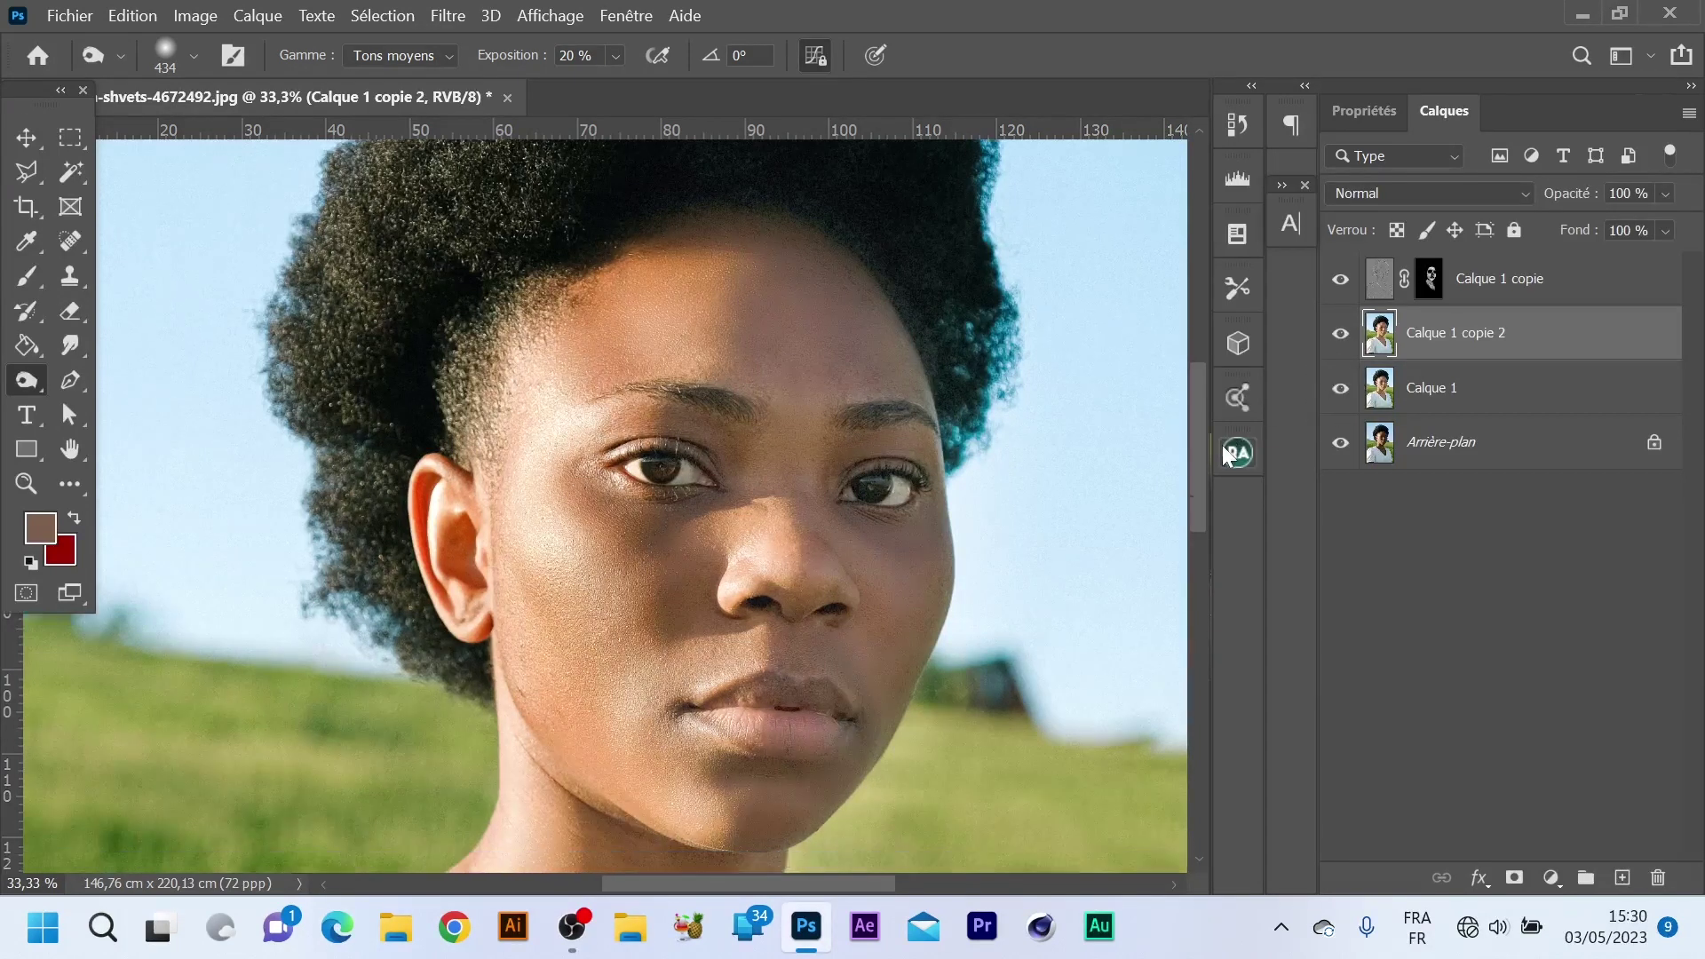
scroll(963, 531, up, 2)
scroll(968, 542, up, 3)
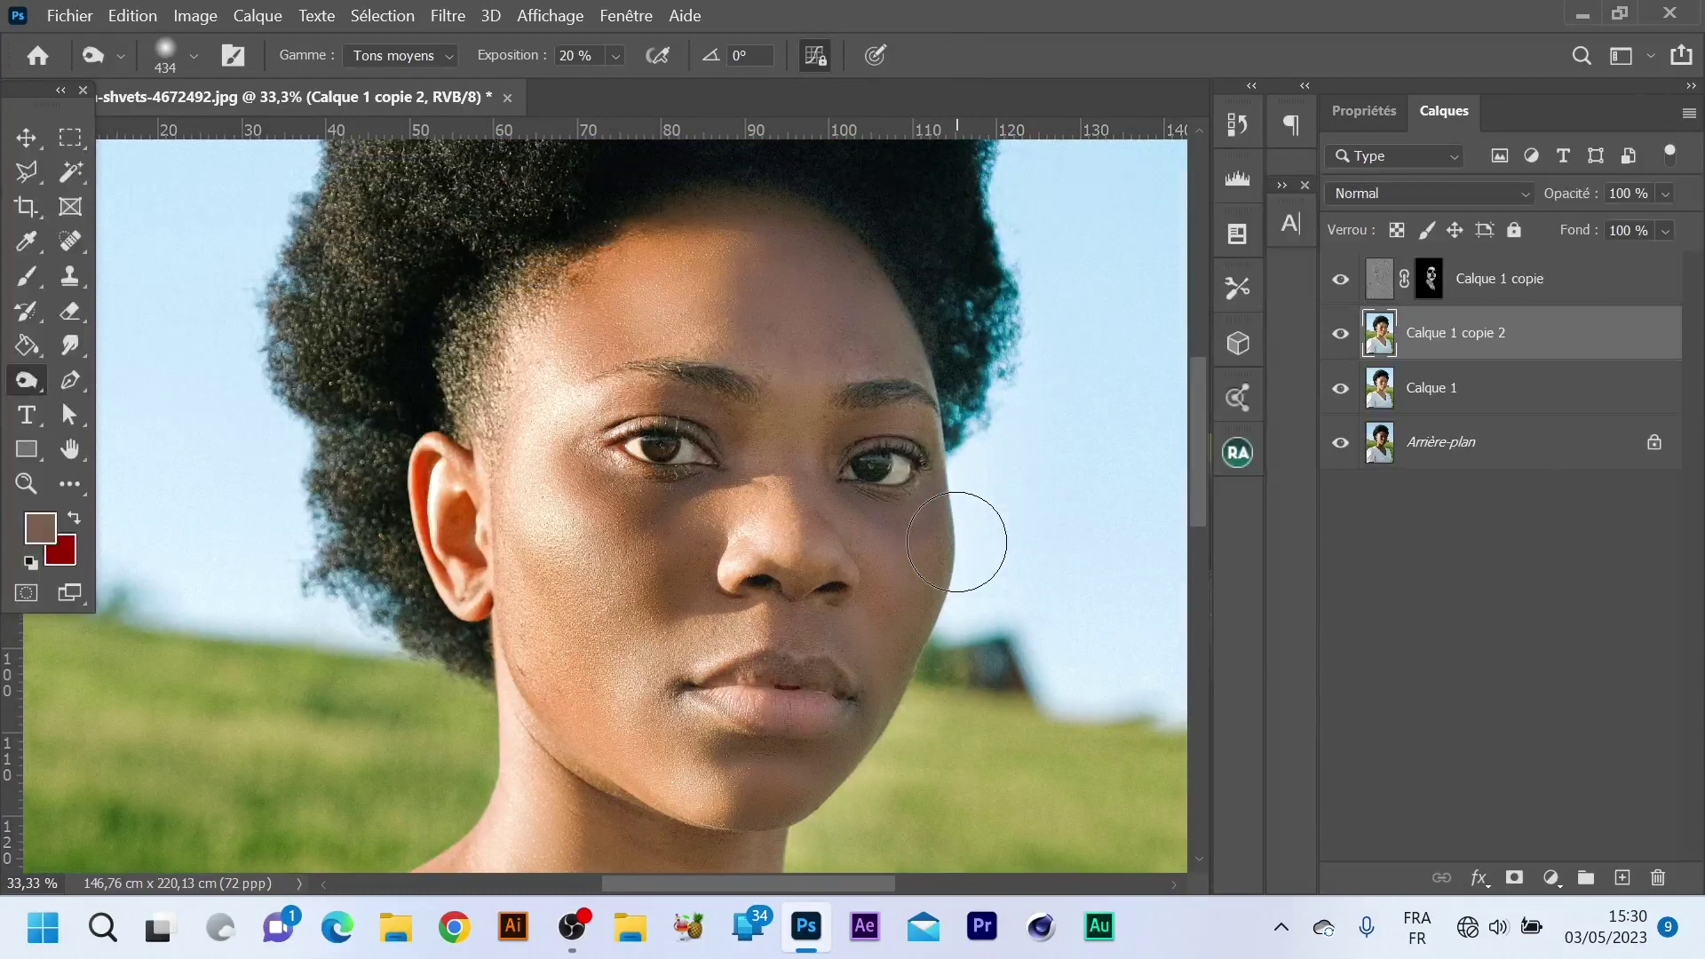
scroll(977, 549, down, 2)
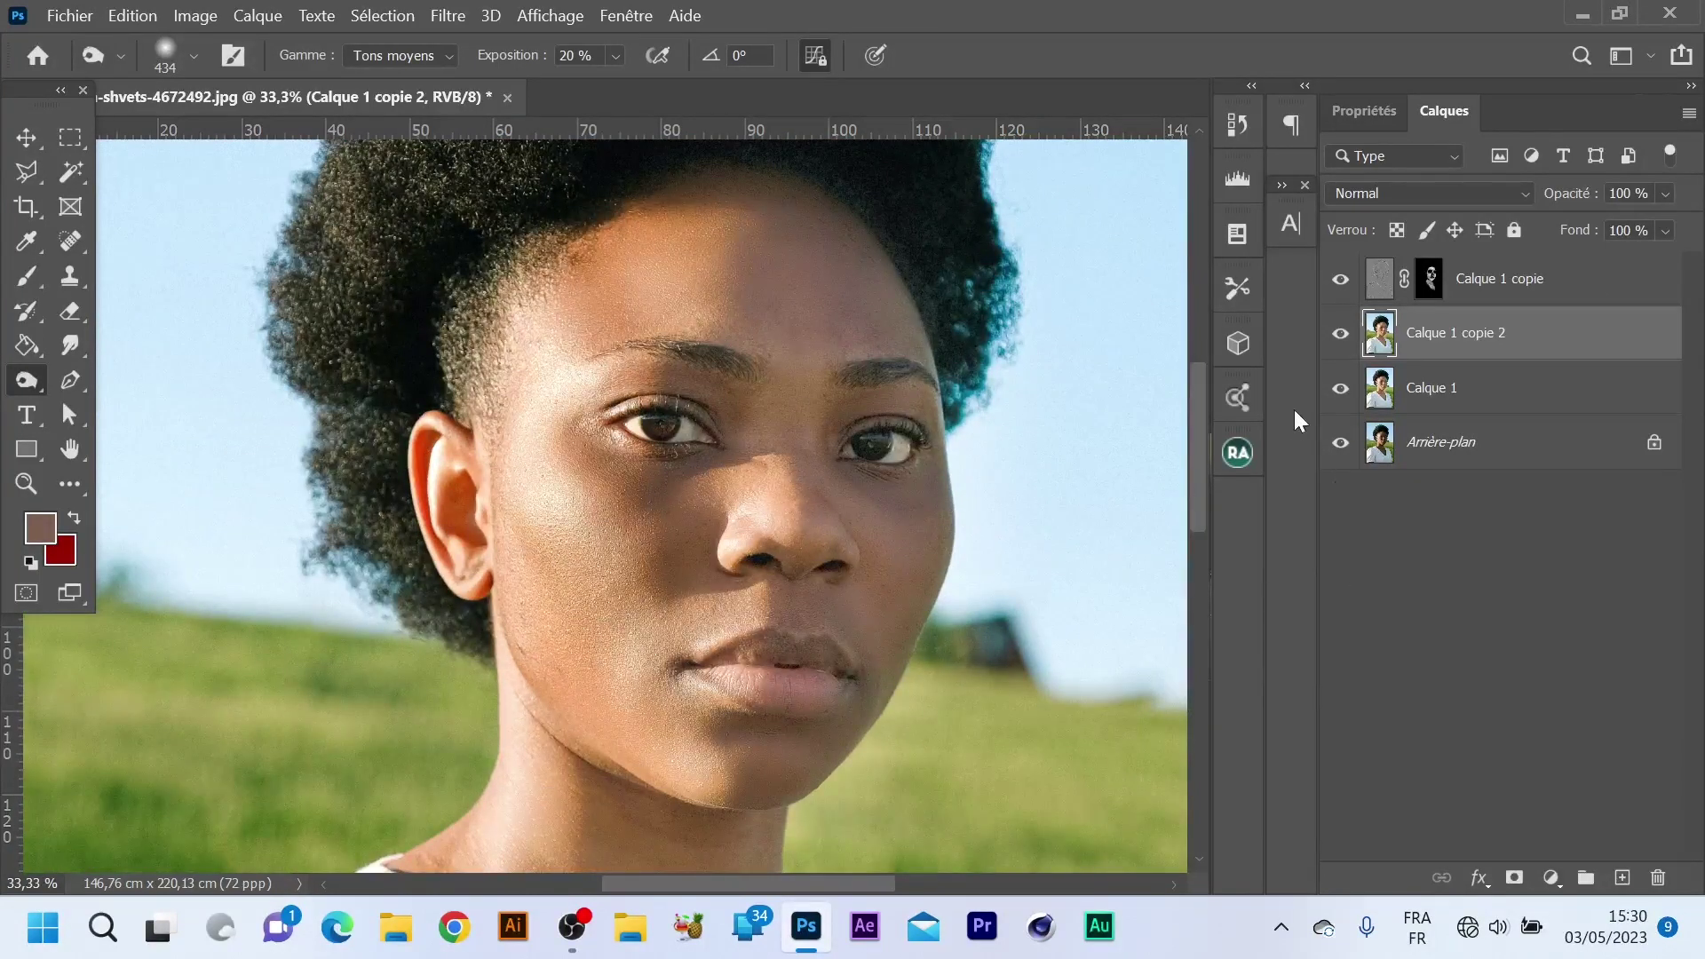
Hide Calque 1 copie 2 and make Calque 1 the active layer.
click(1341, 334)
click(1341, 335)
click(1340, 335)
click(1482, 398)
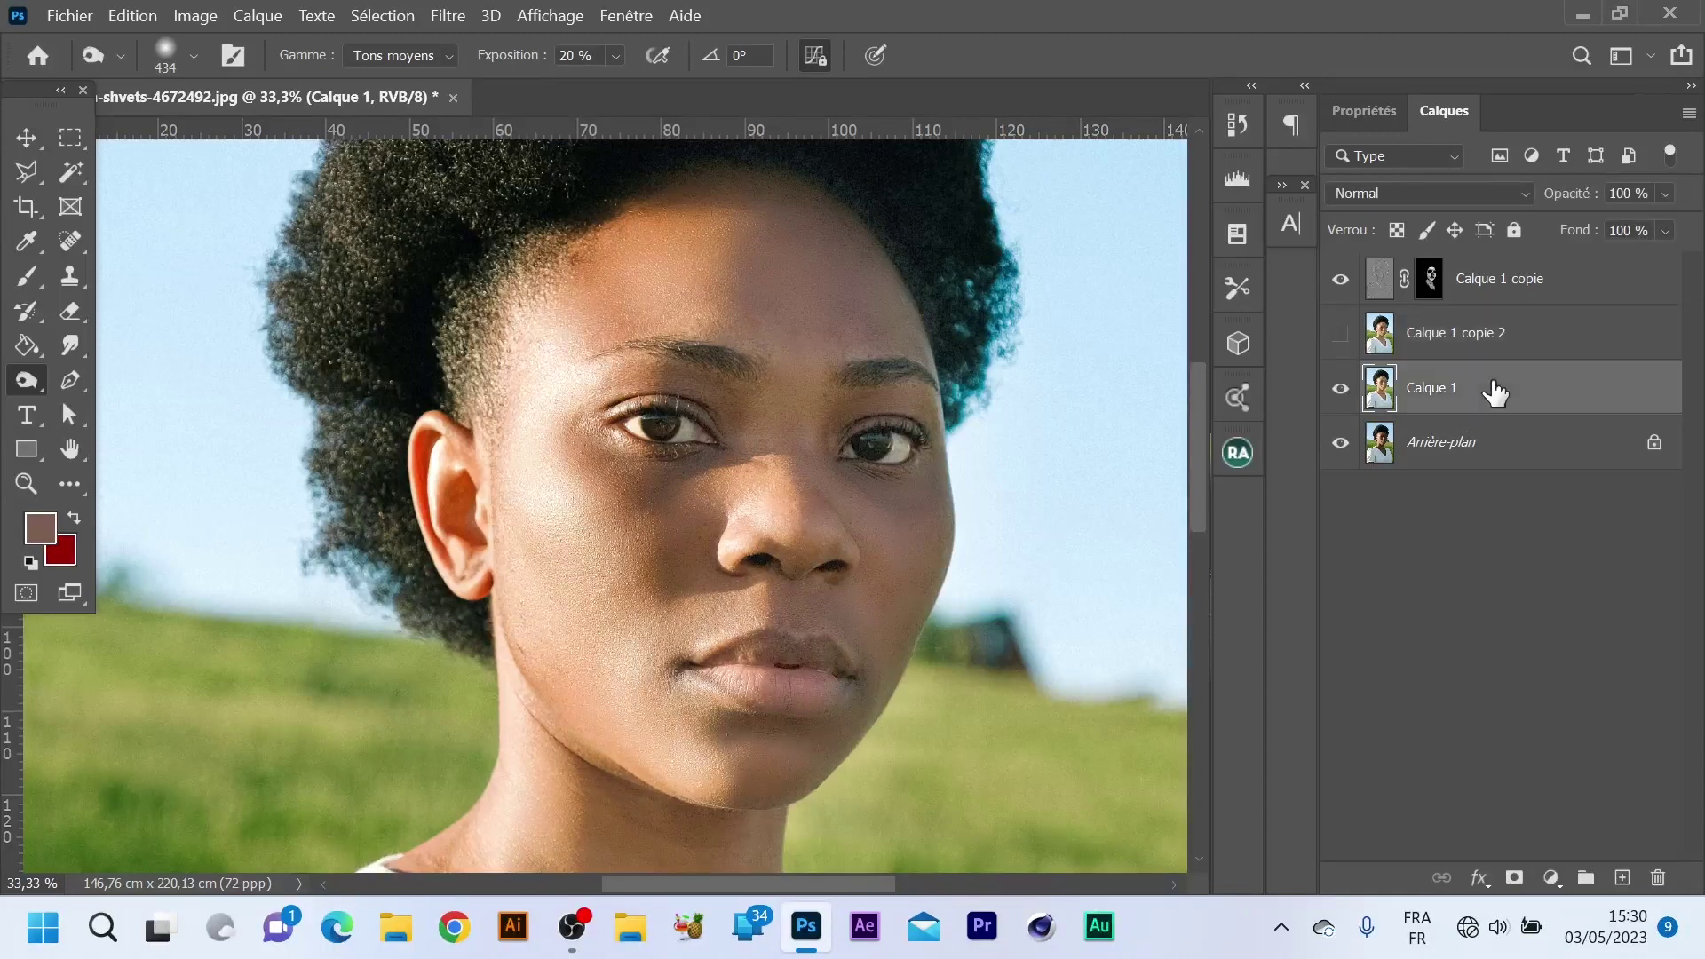
Warm the whole of Calque 1 with a Color Balance of +9 red in the midtones.
key(ctrl+minus)
key(ctrl+minus)
key(ctrl+minus)
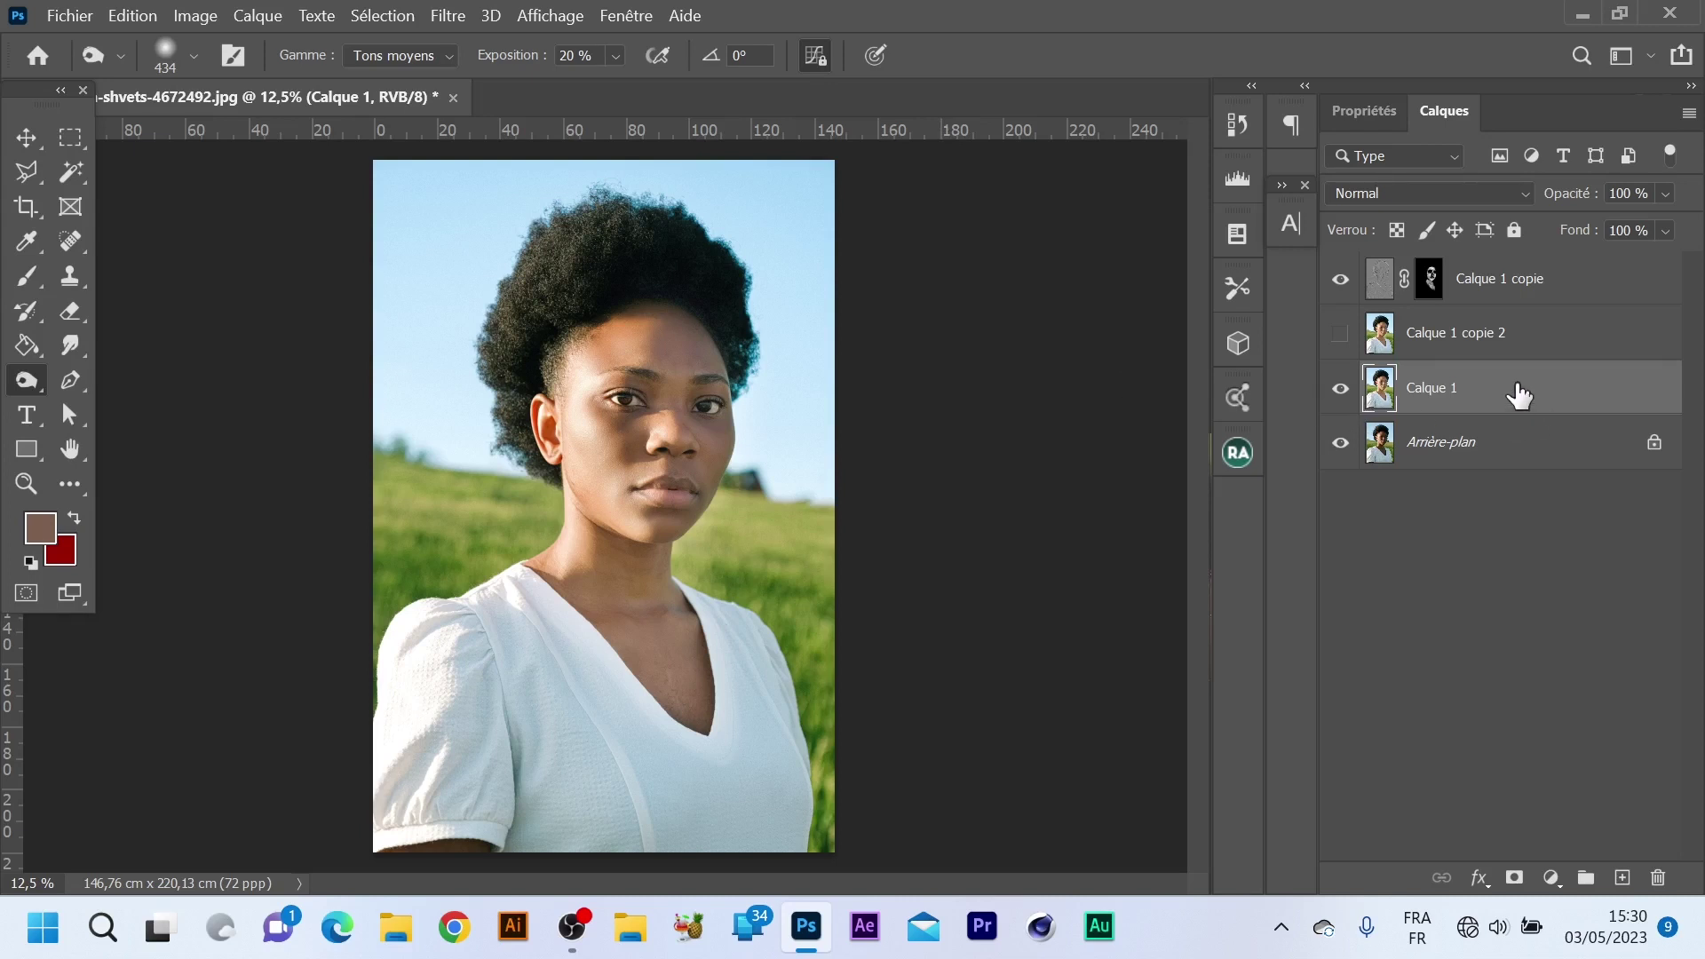
key(ctrl+b)
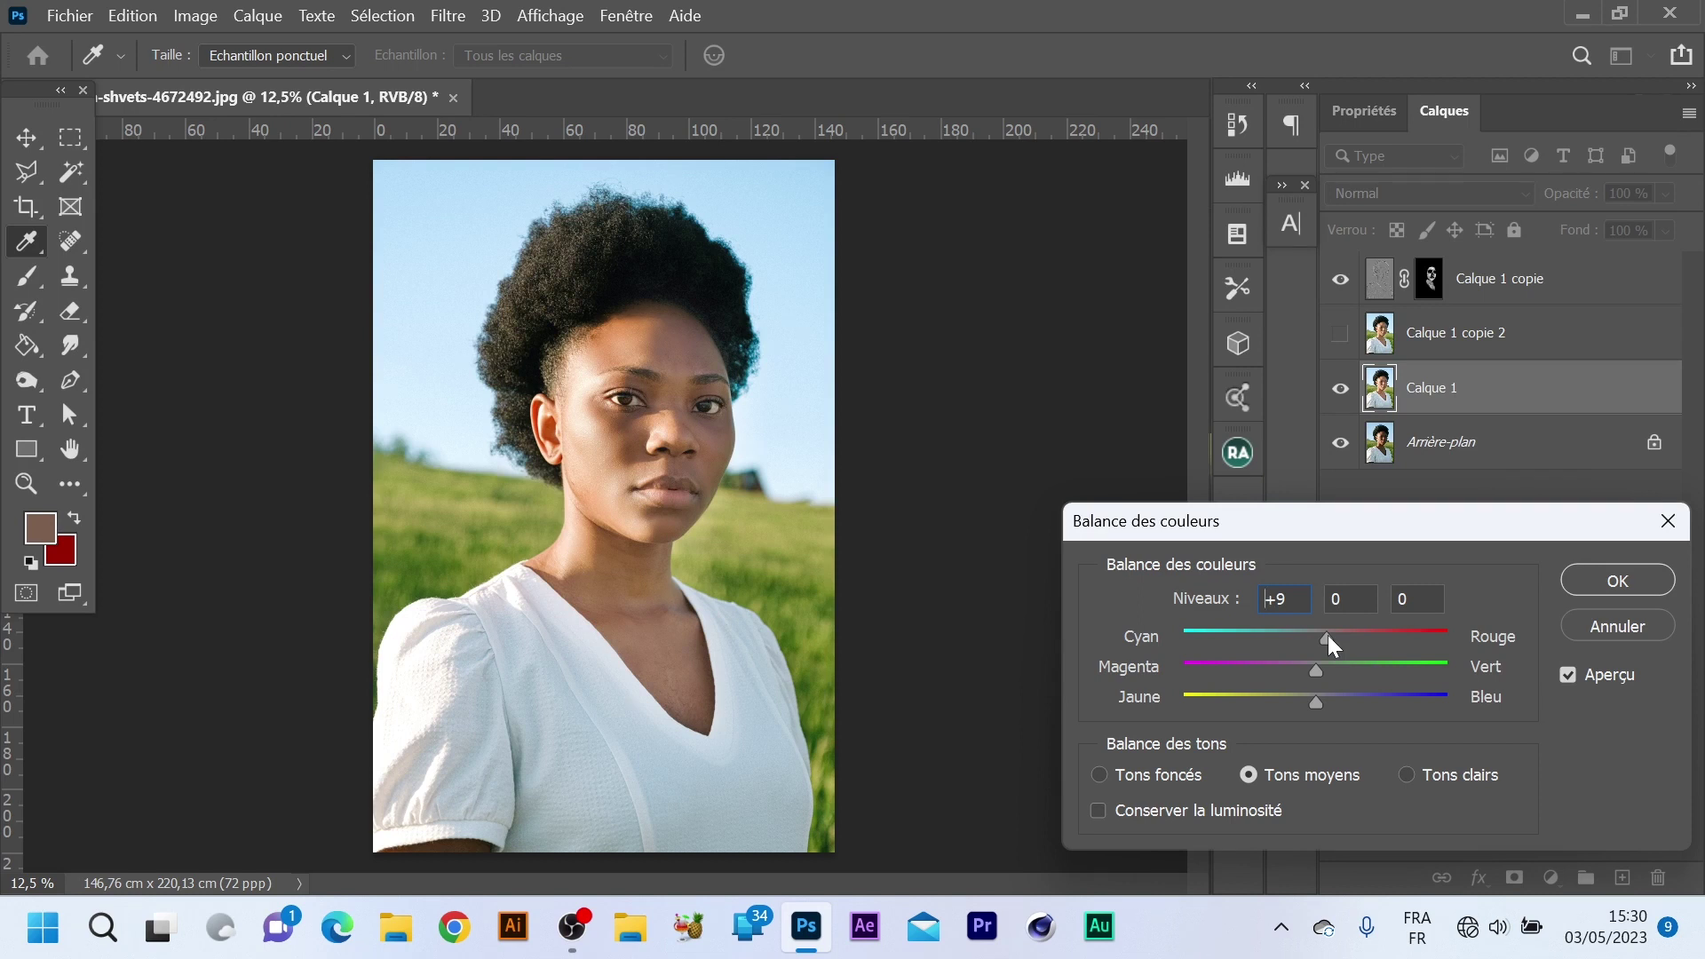
click(1593, 570)
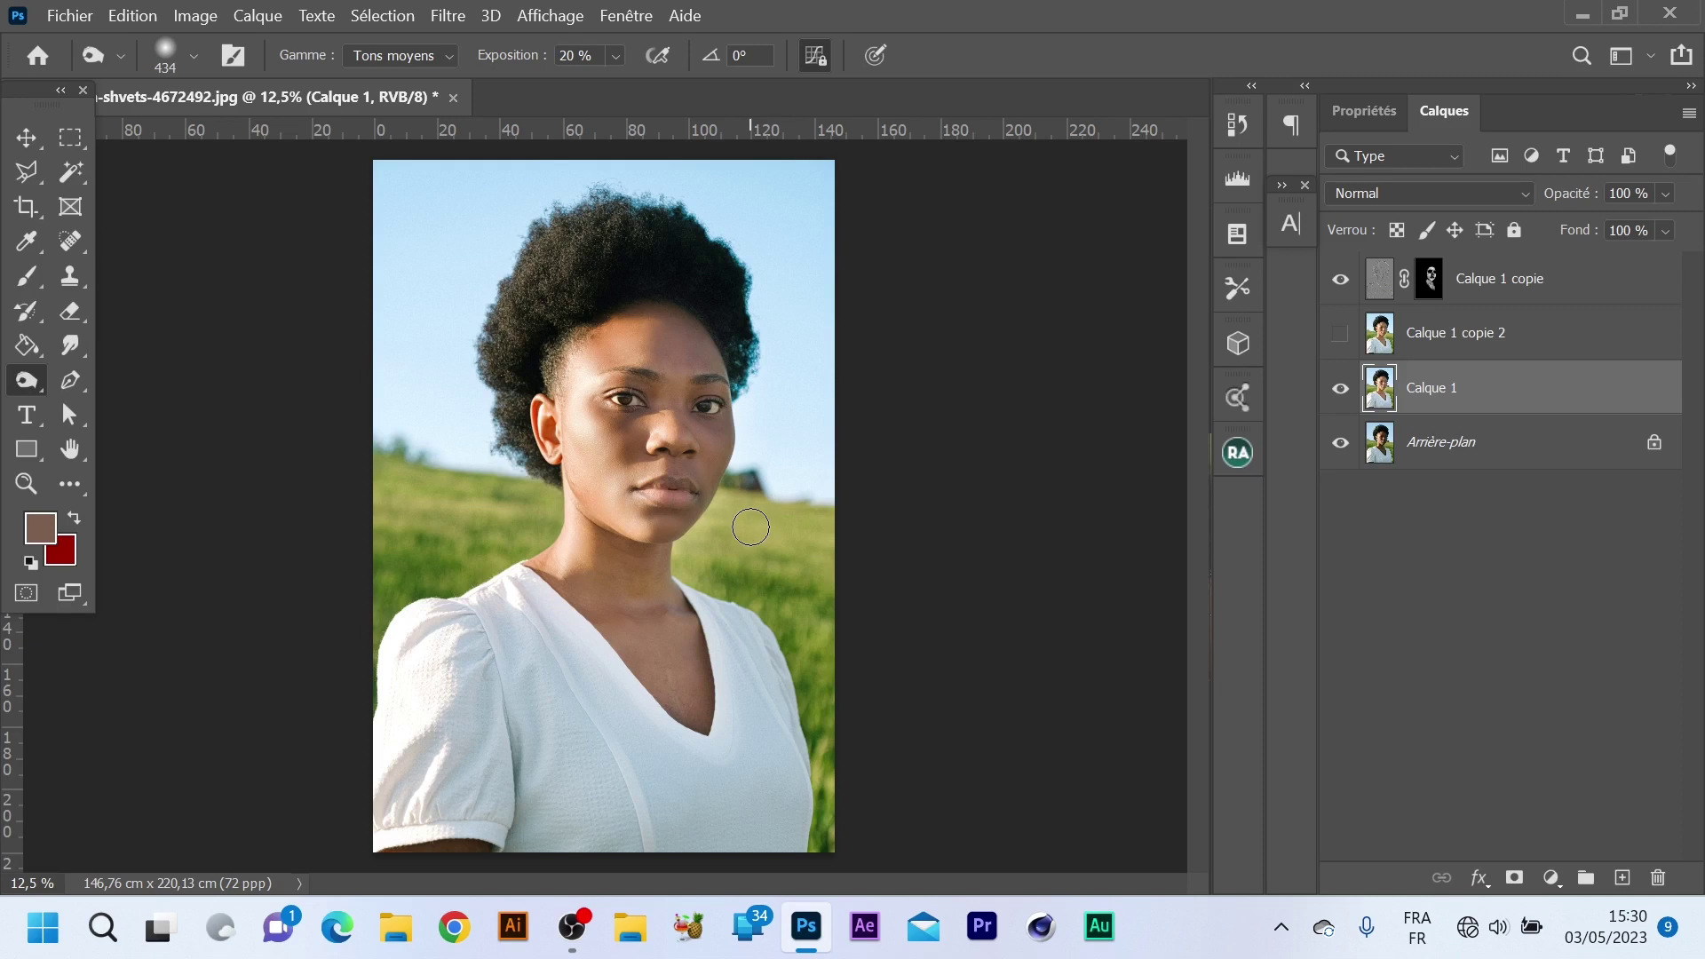
Examine the colours of the neck and white blouse, comparing them with Calque 1 hidden and leaving that layer shown.
key(ctrl+plus)
key(ctrl+plus)
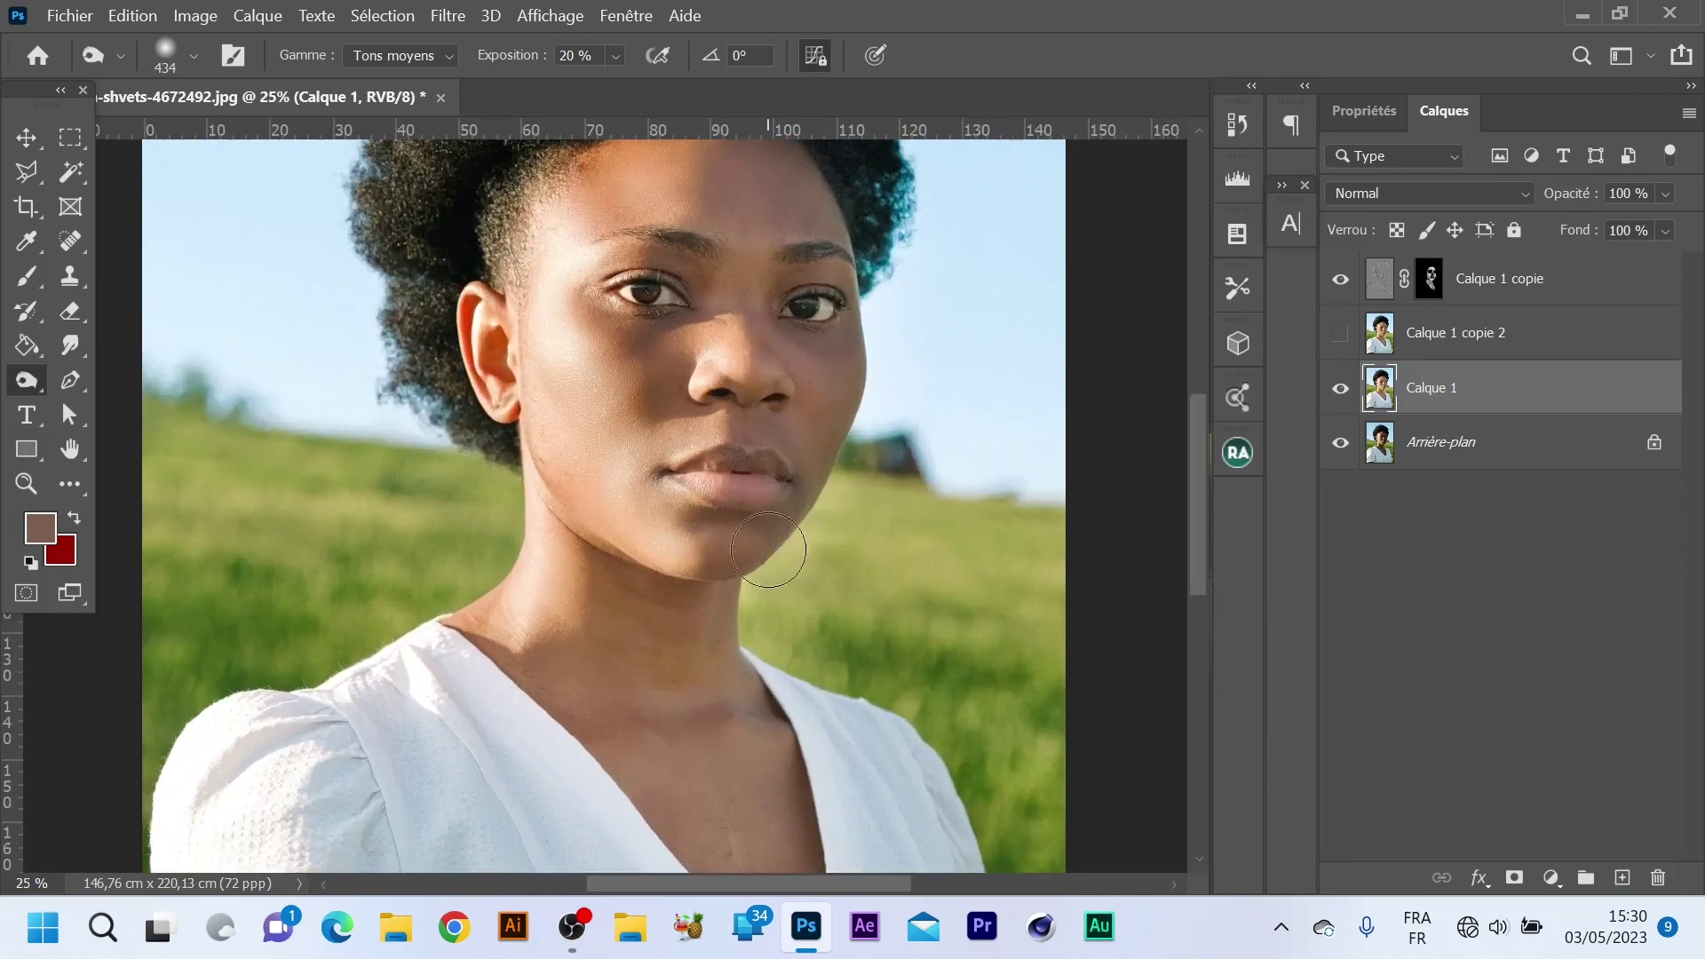
scroll(768, 549, down, 5)
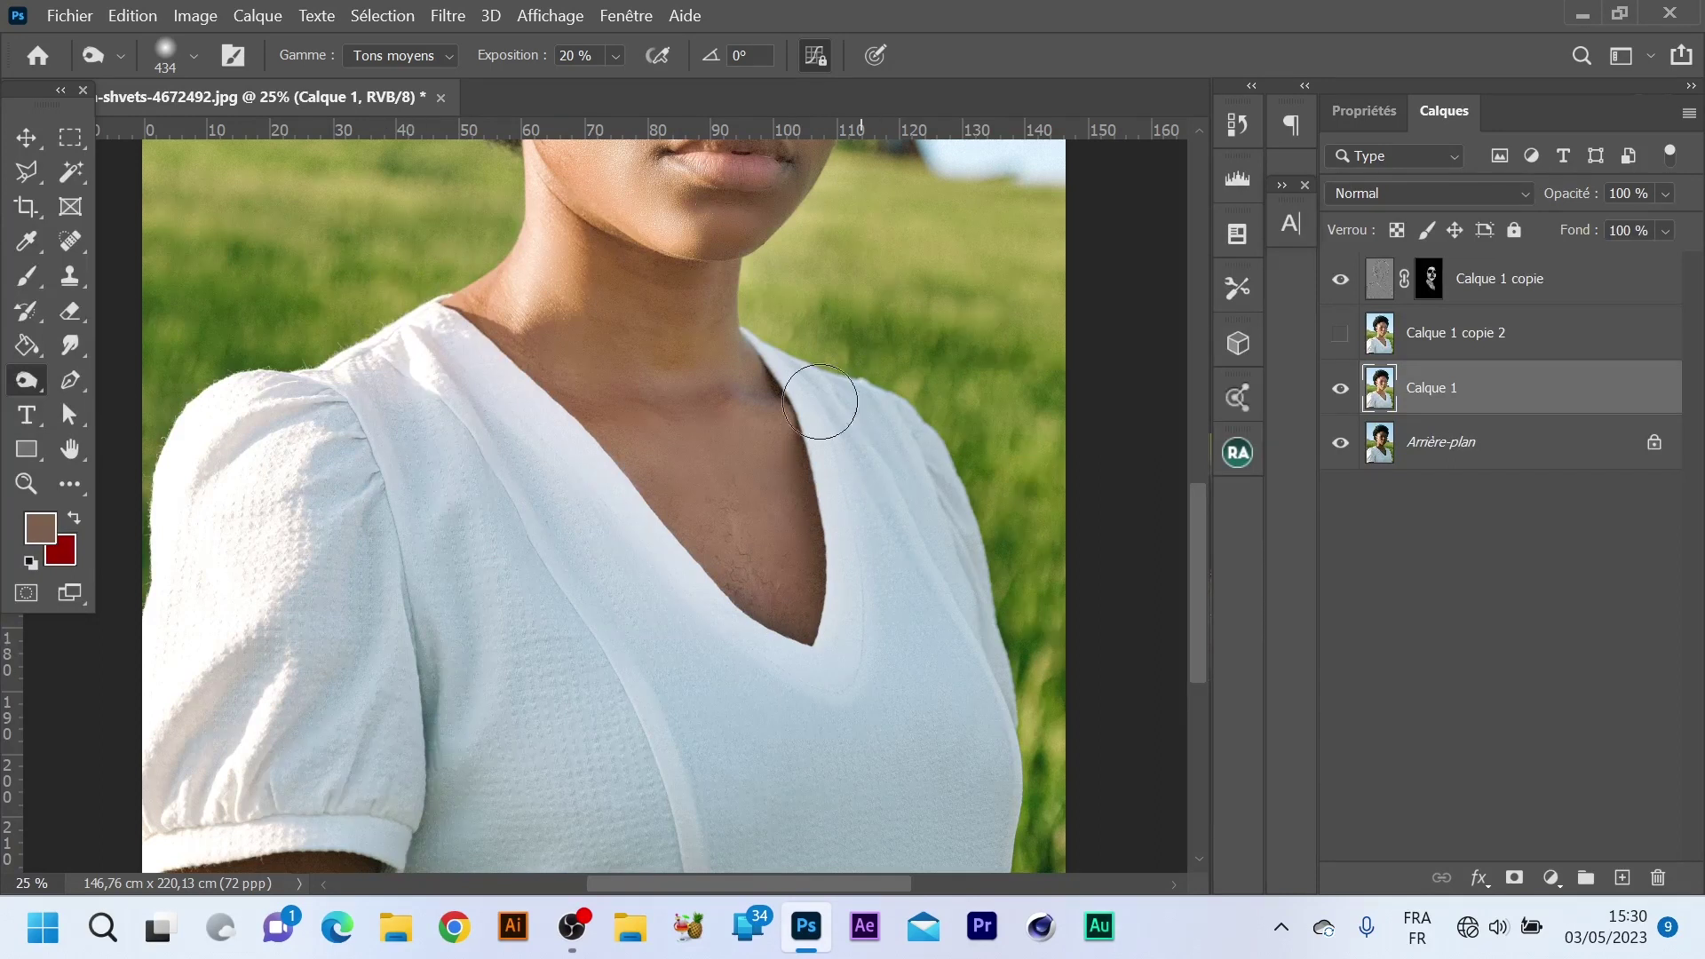
scroll(513, 471, up, 3)
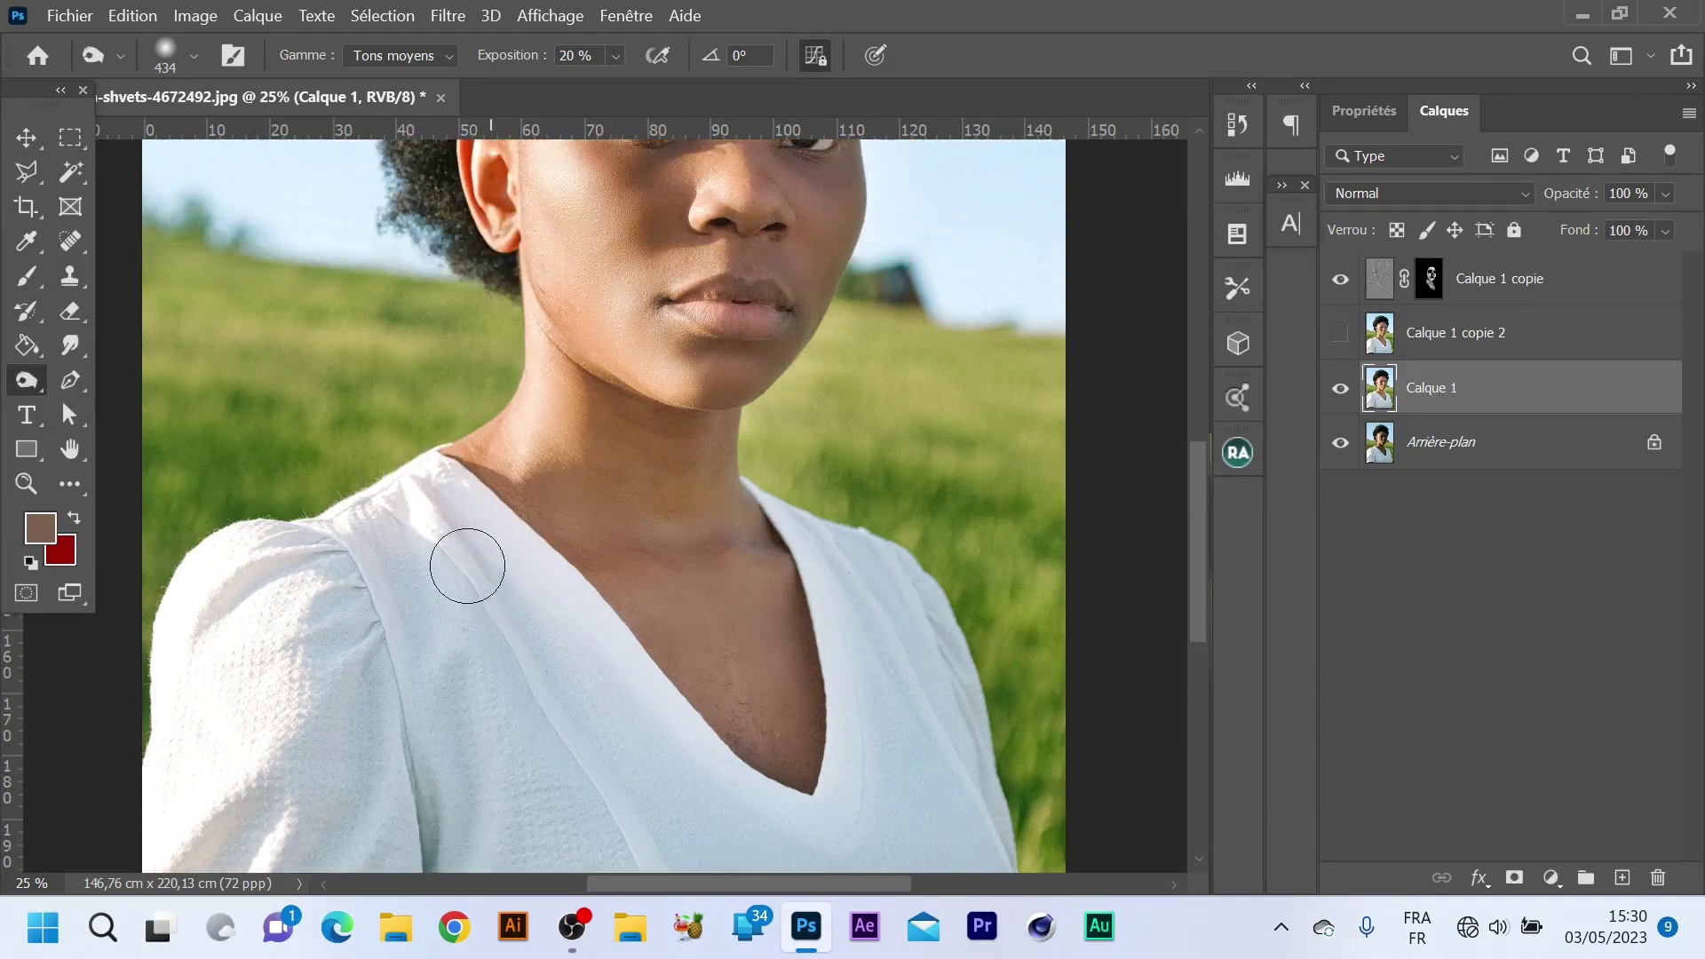
click(1339, 393)
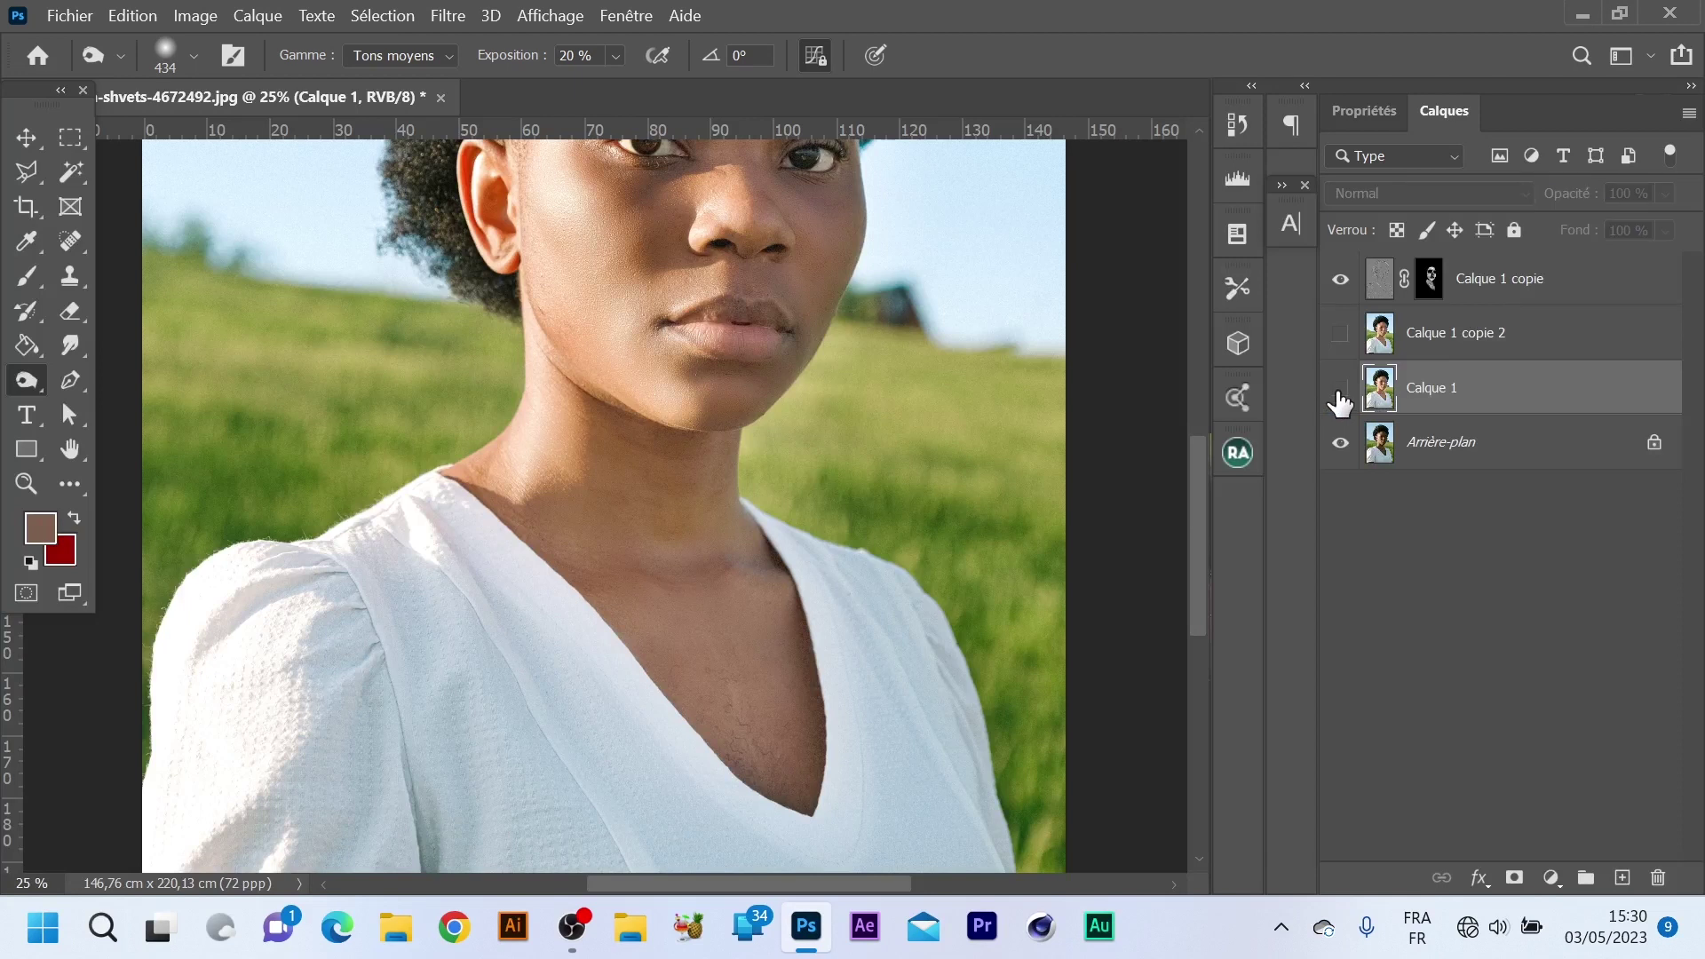
click(1339, 390)
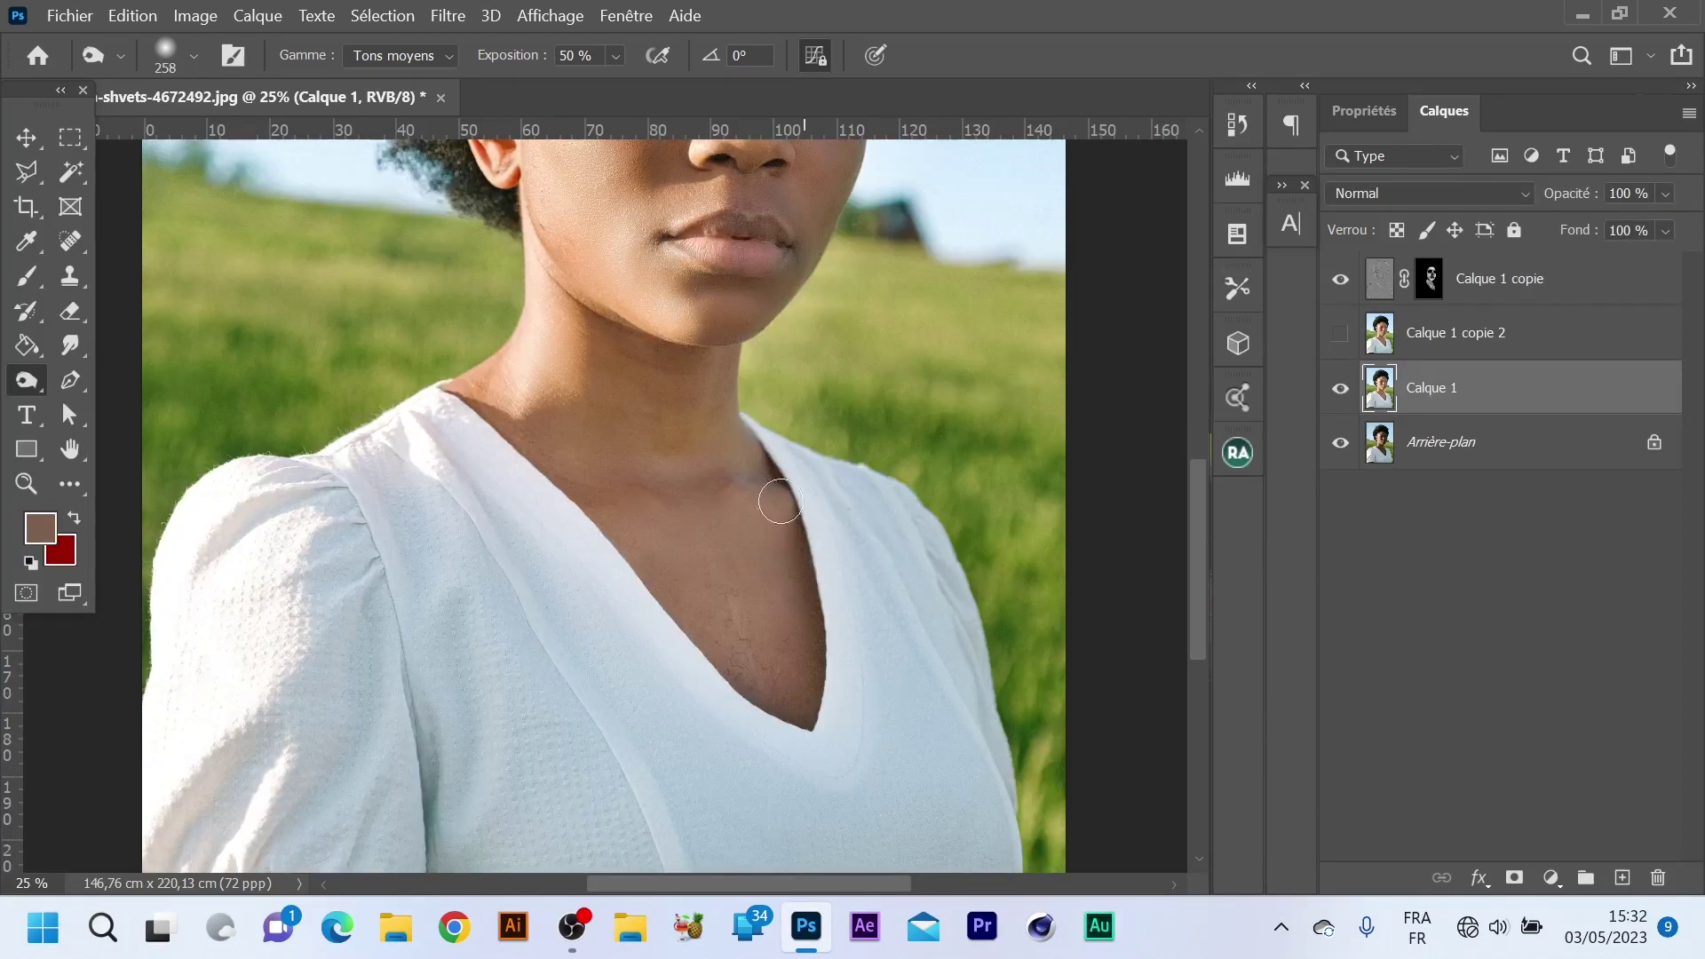
Add a layer mask to Calque 1 and set up a soft black Brush of 241 px at 50% opacity.
click(1514, 879)
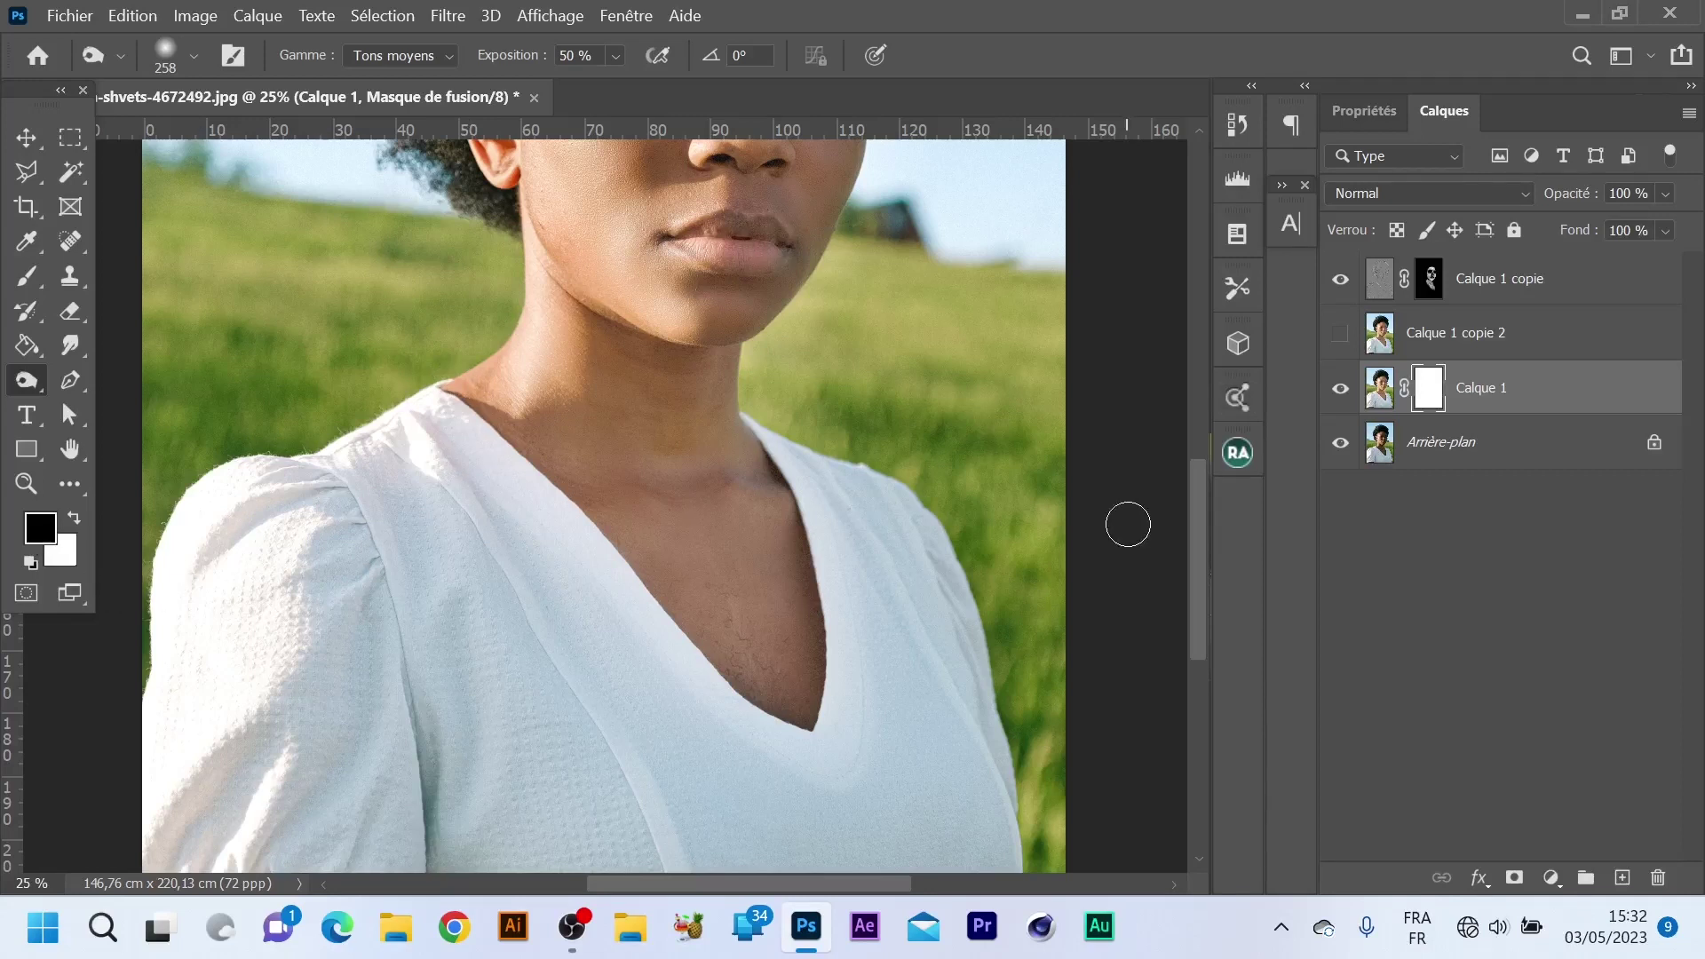
click(40, 529)
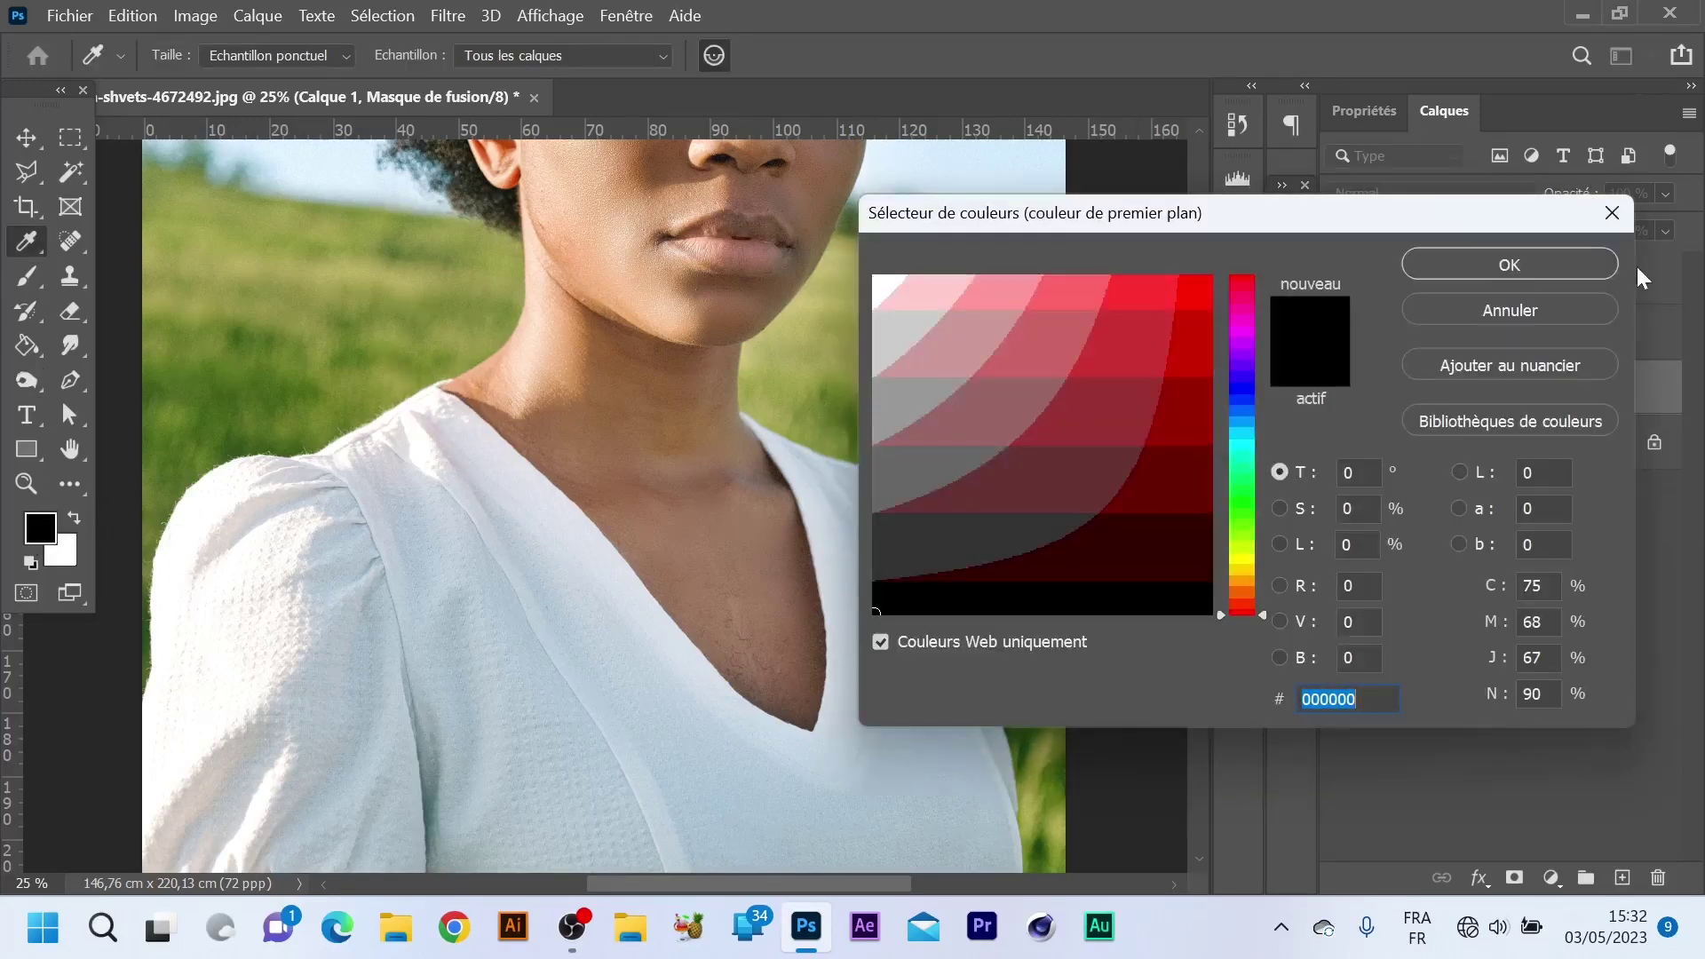
click(1610, 214)
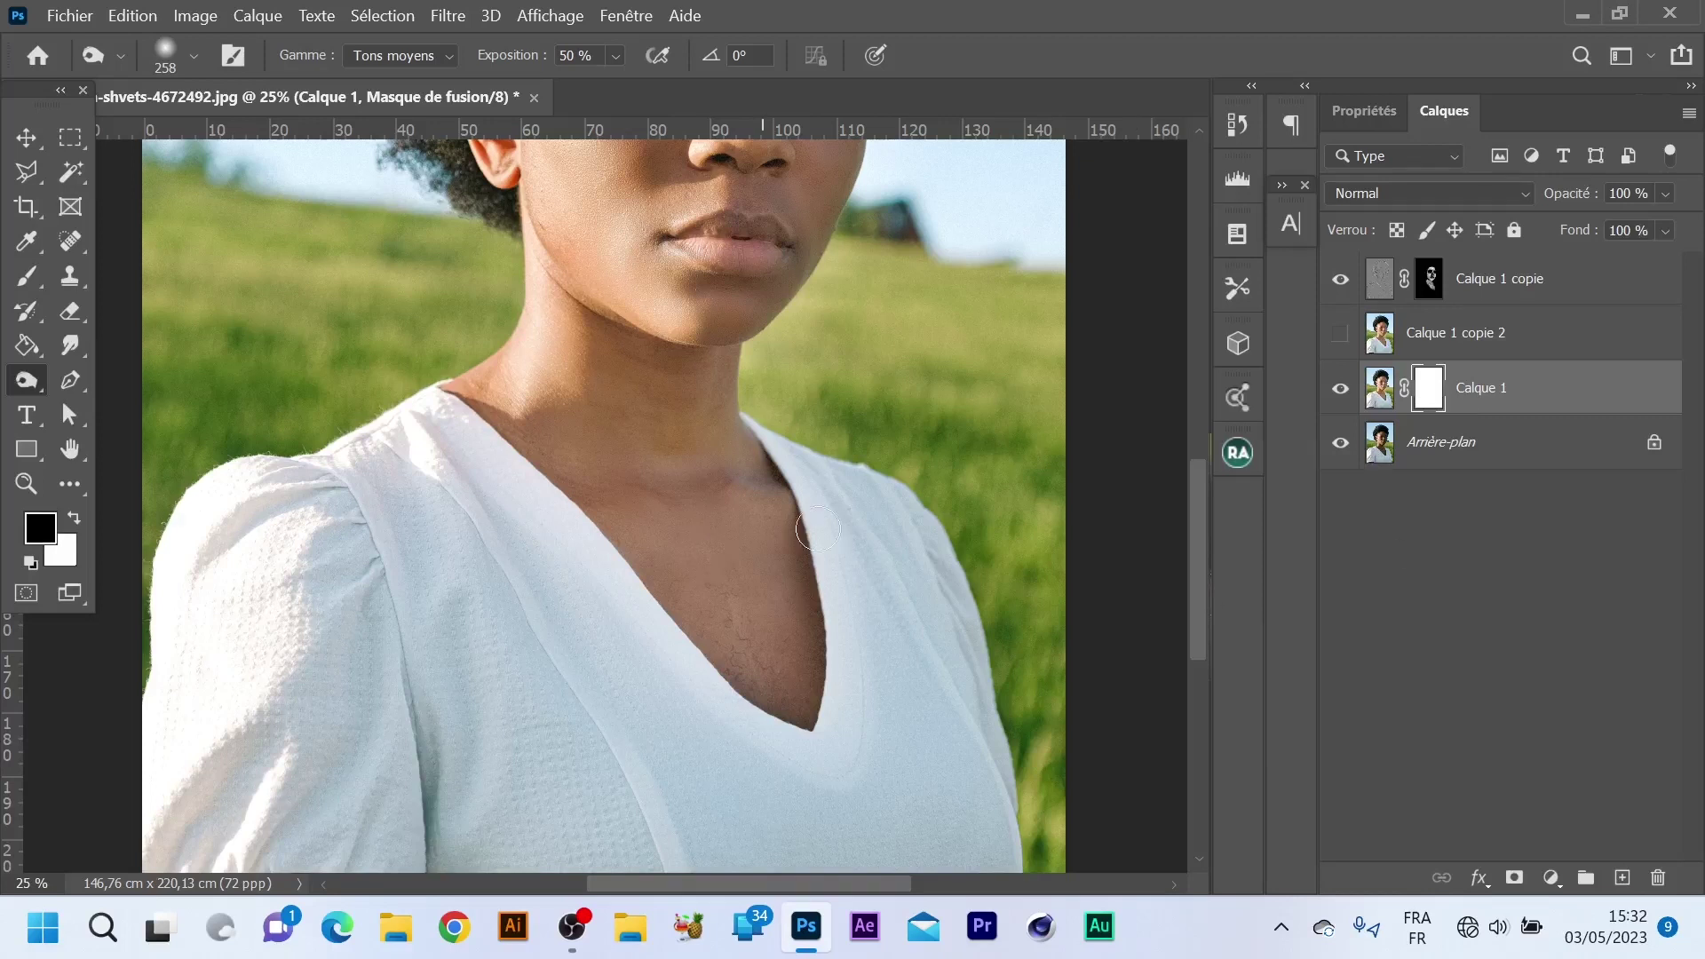
key(b)
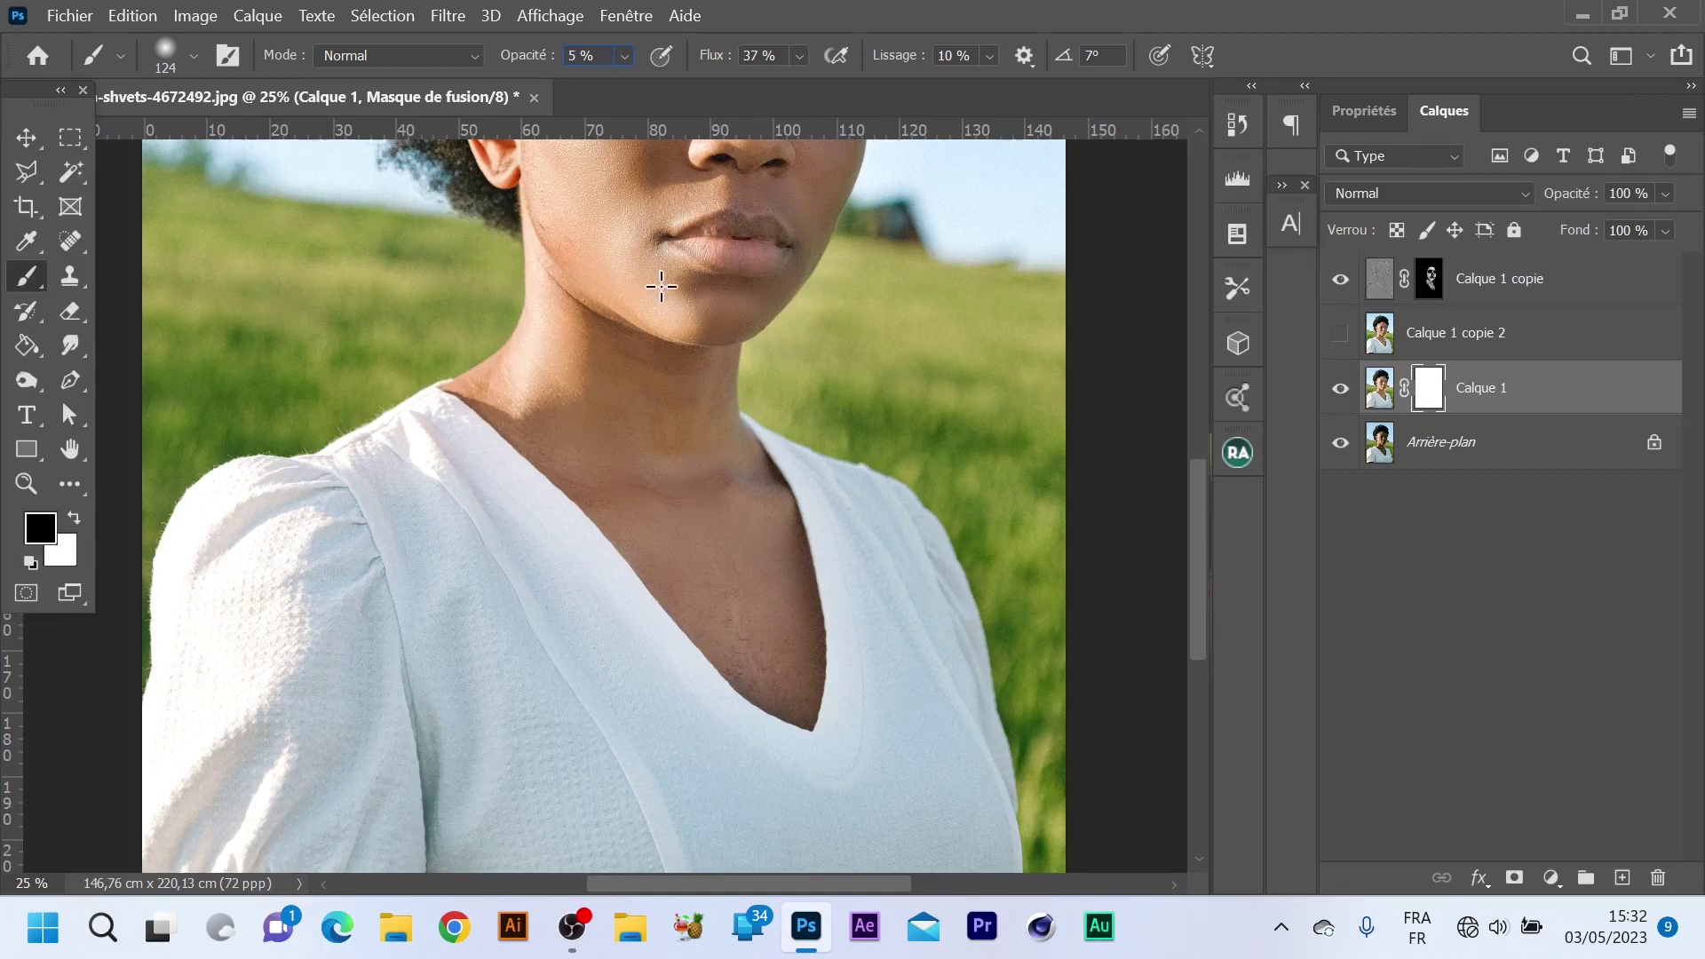
drag(558, 566, 584, 577)
Paint black on the mask of Calque 1 over the white blouse along the left edge of the V-neckline.
key(ctrl+plus)
key(ctrl+plus)
scroll(650, 559, down, 1)
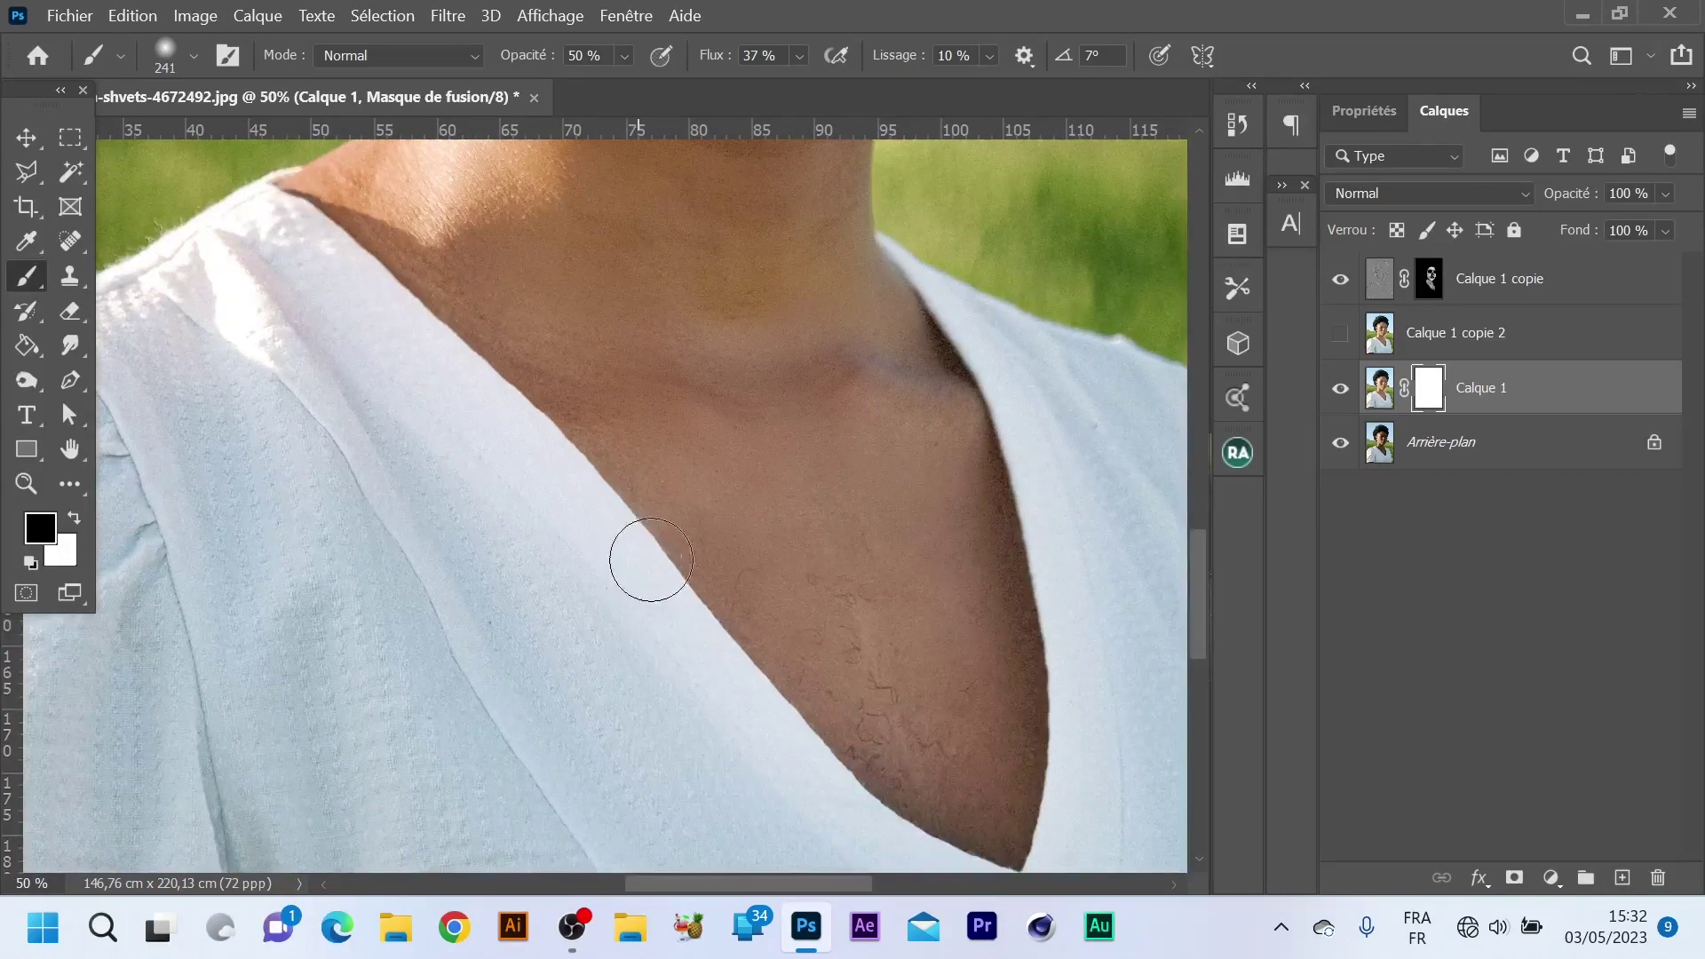
scroll(650, 559, down, 2)
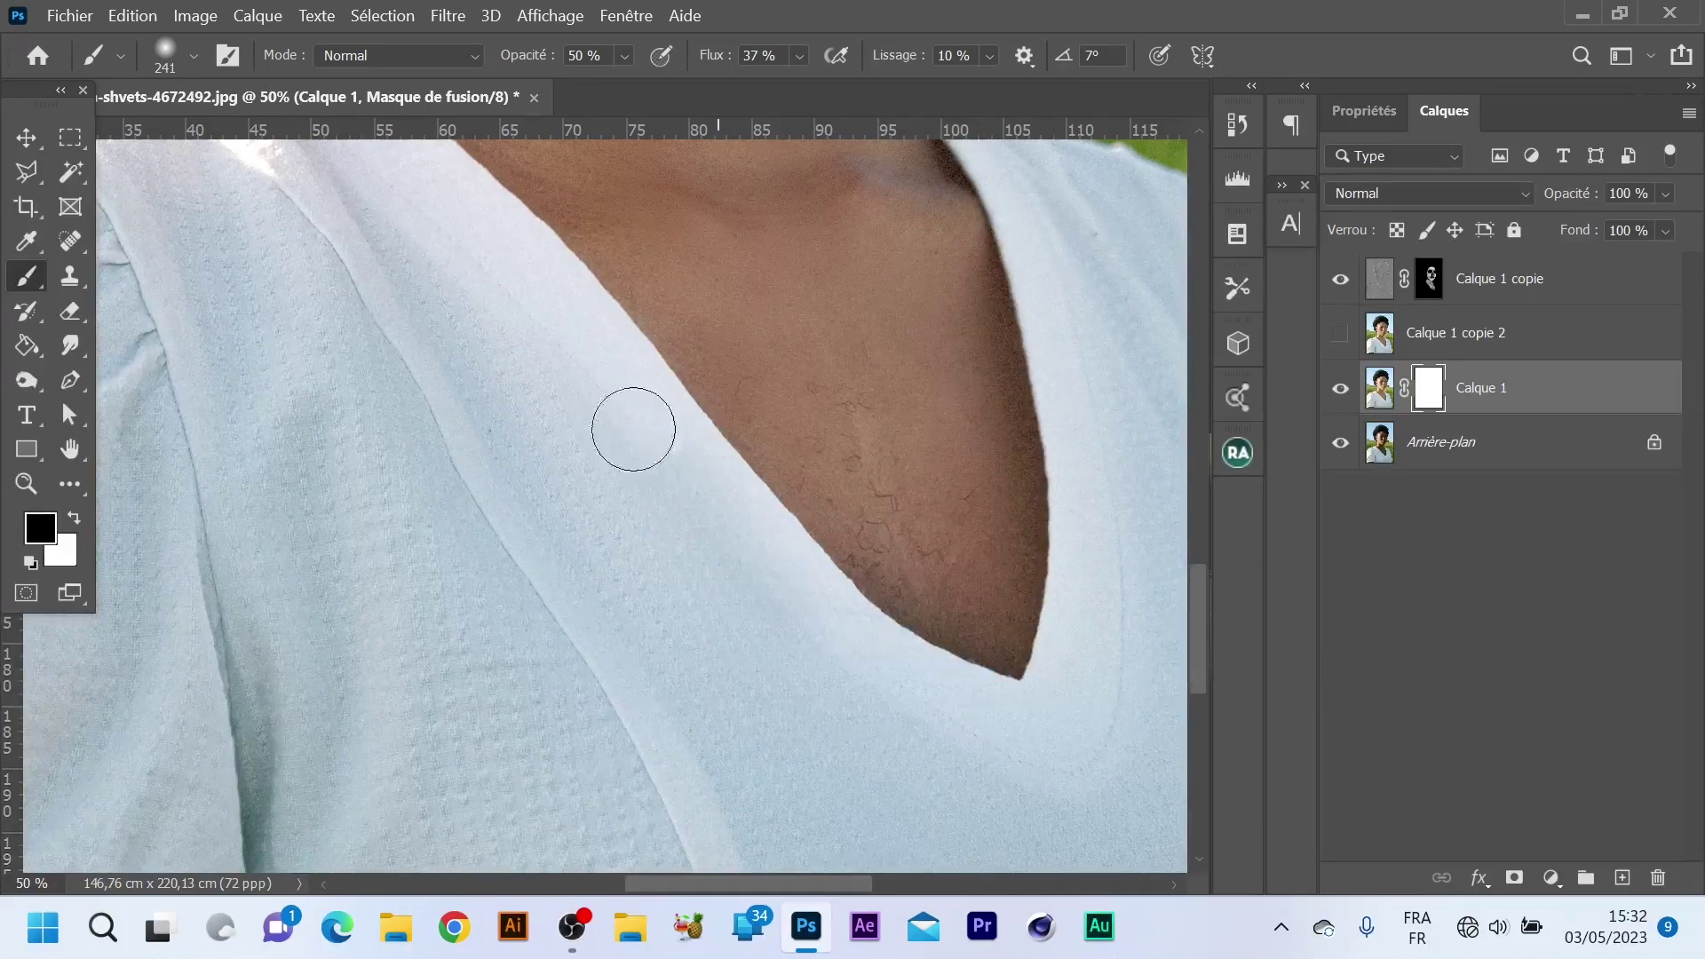
scroll(737, 640, up, 2)
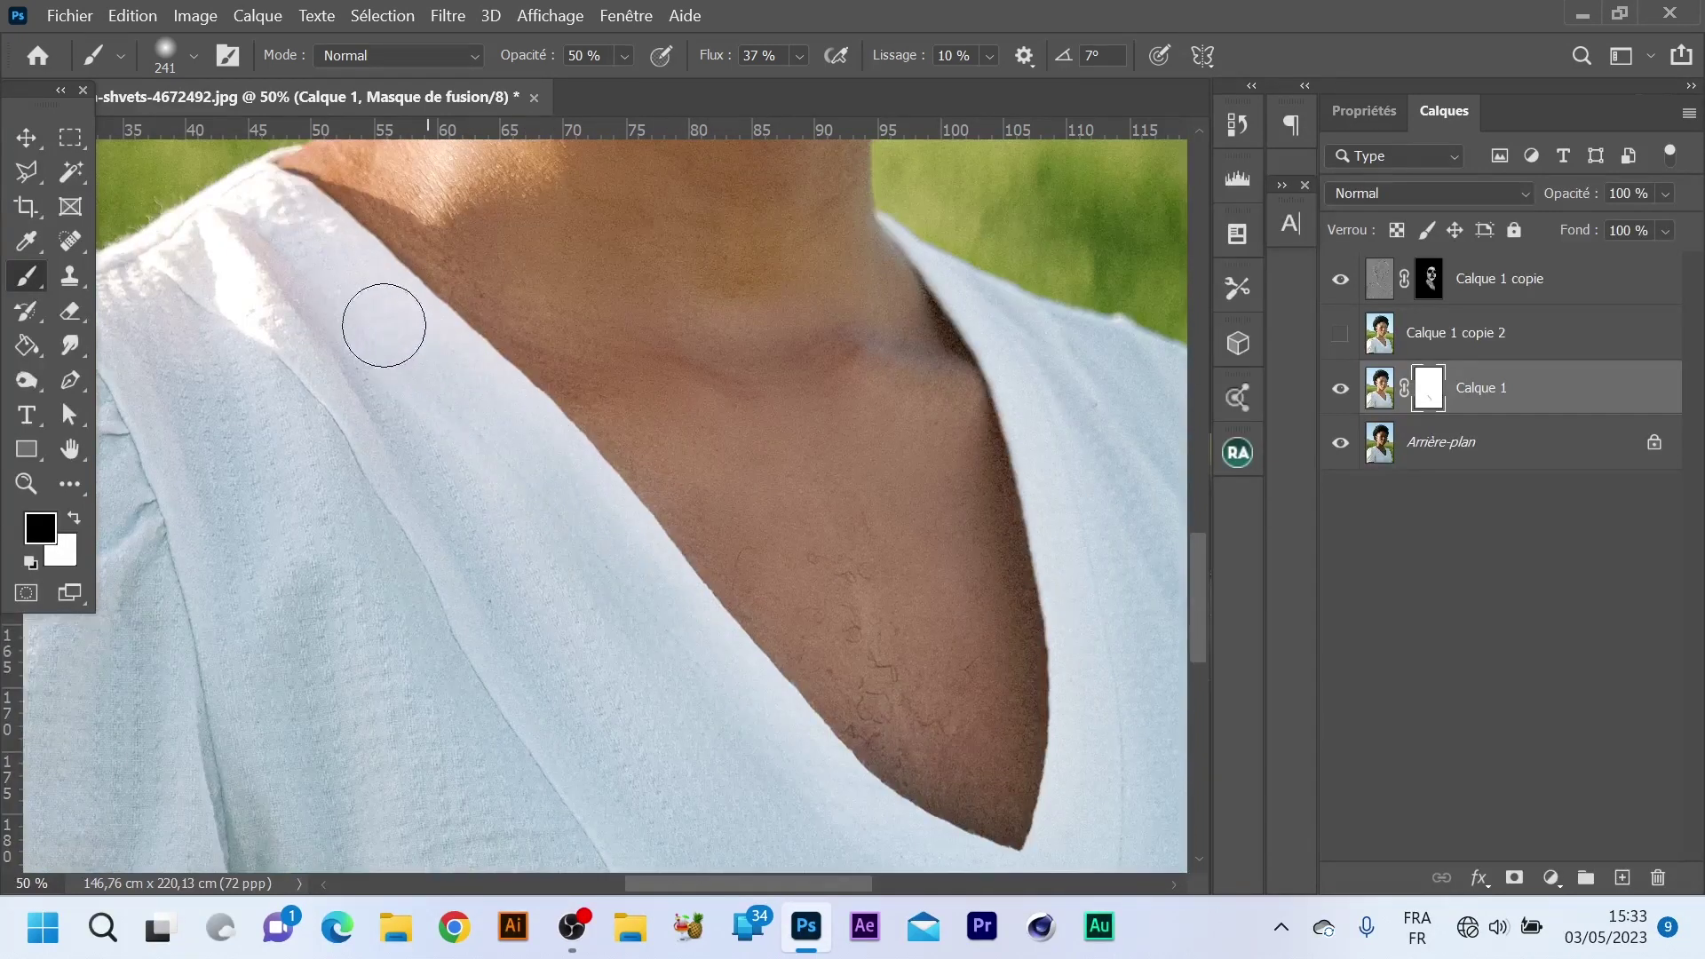
scroll(668, 786, up, 1)
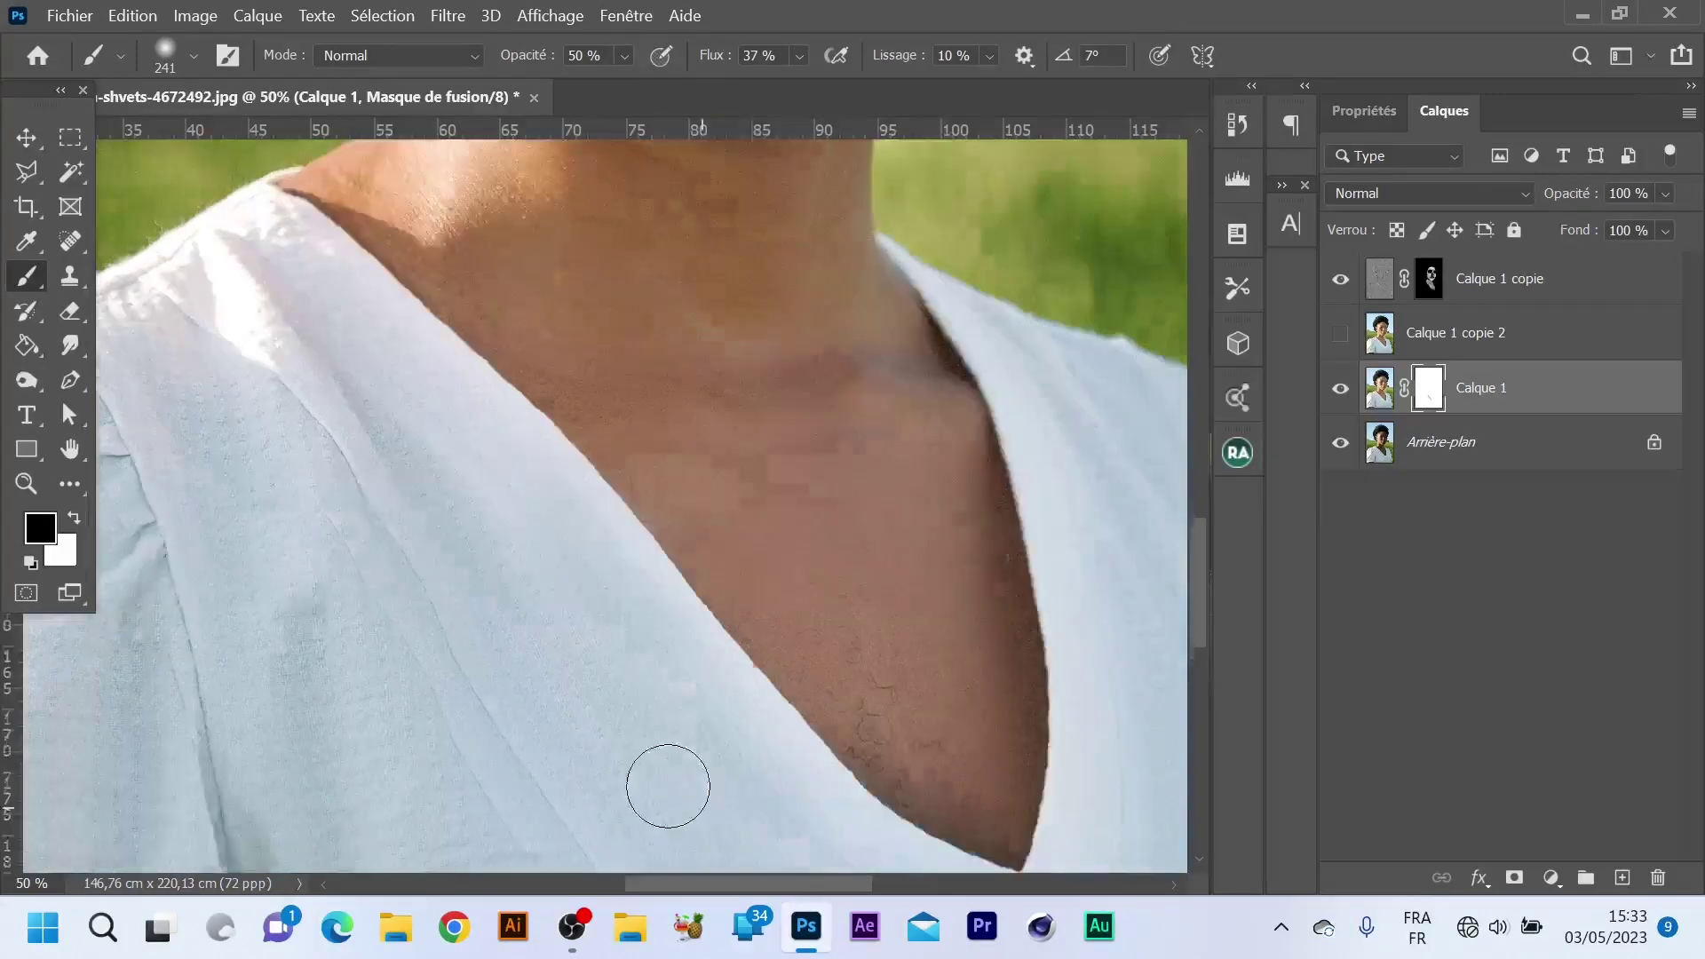
scroll(668, 785, up, 2)
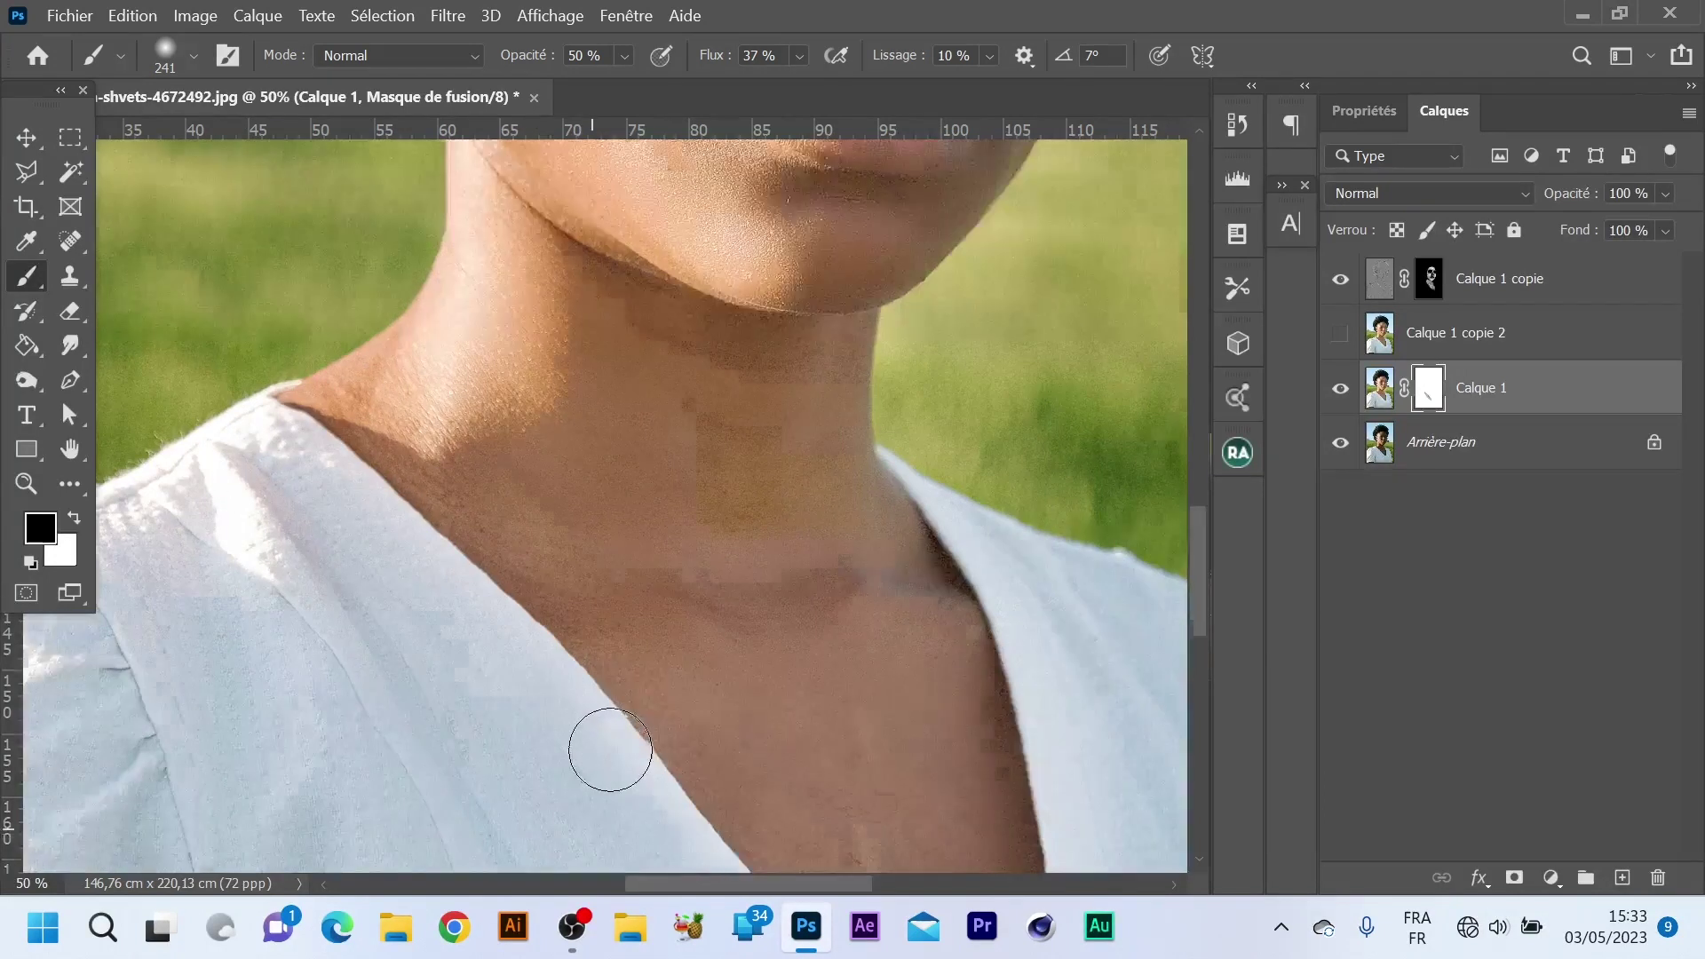
scroll(610, 749, down, 3)
mouse_move(672, 530)
mouse_down()
mouse_move(845, 689)
mouse_move(995, 775)
mouse_move(1078, 781)
mouse_up()
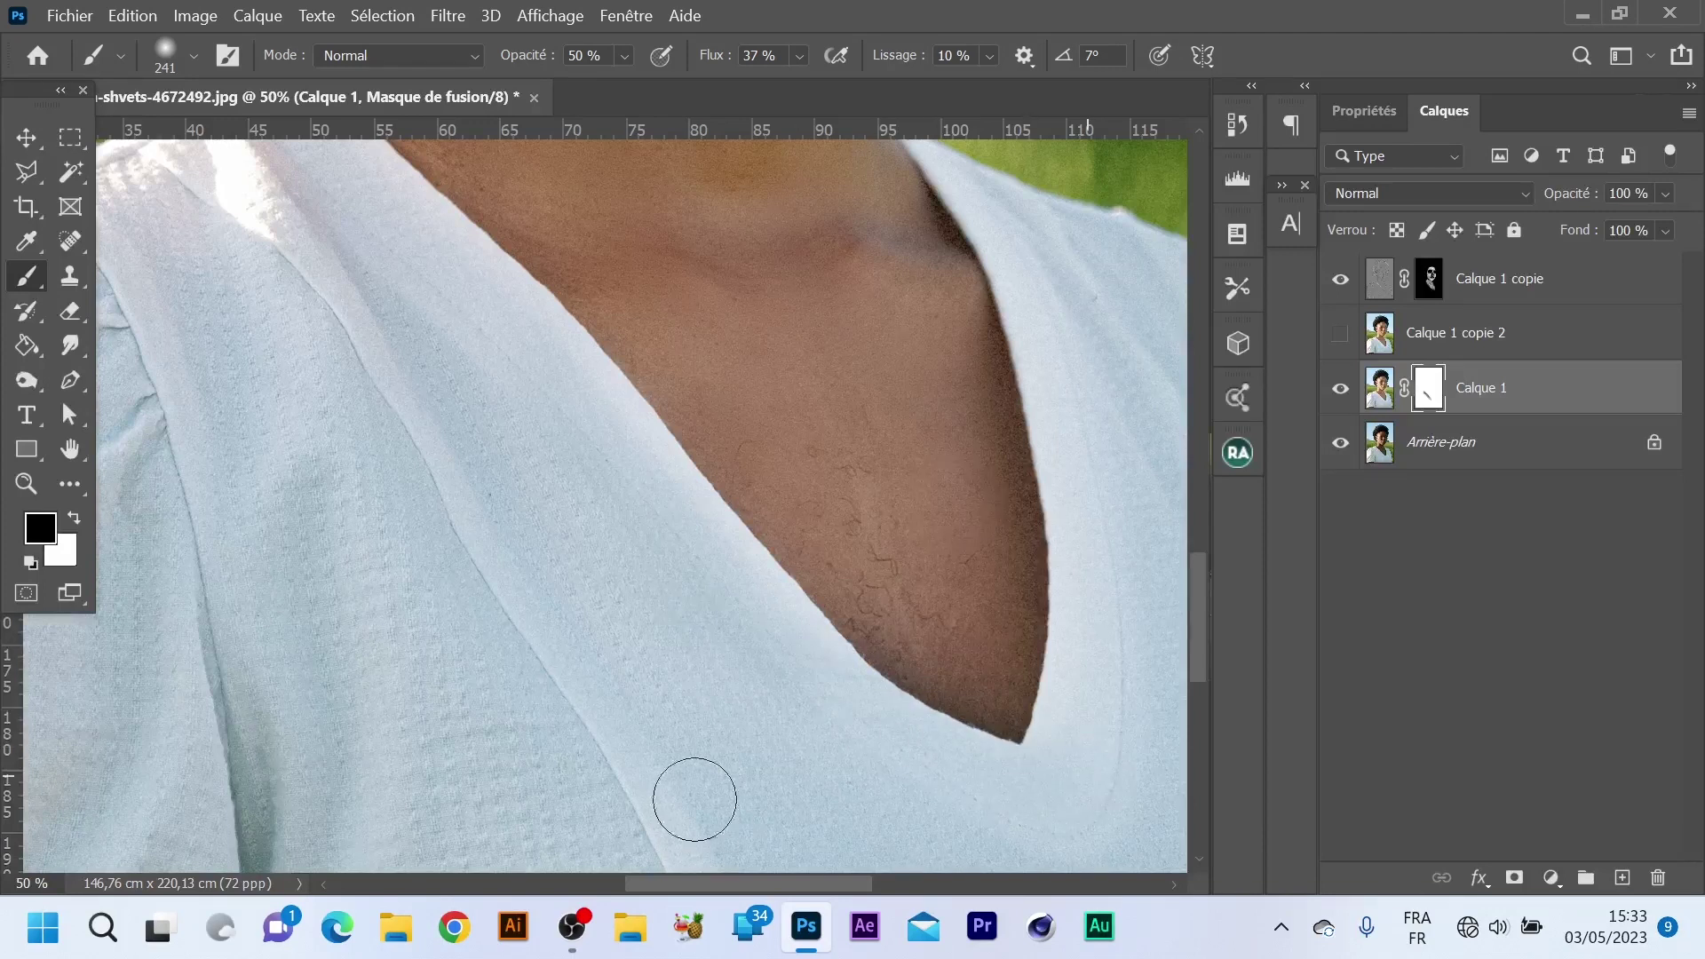
Paint black on the mask of Calque 1 over the blouse along the right edge of the V-neckline.
key(space)
mouse_move(940, 486)
mouse_down()
mouse_move(571, 578)
mouse_move(576, 501)
mouse_up()
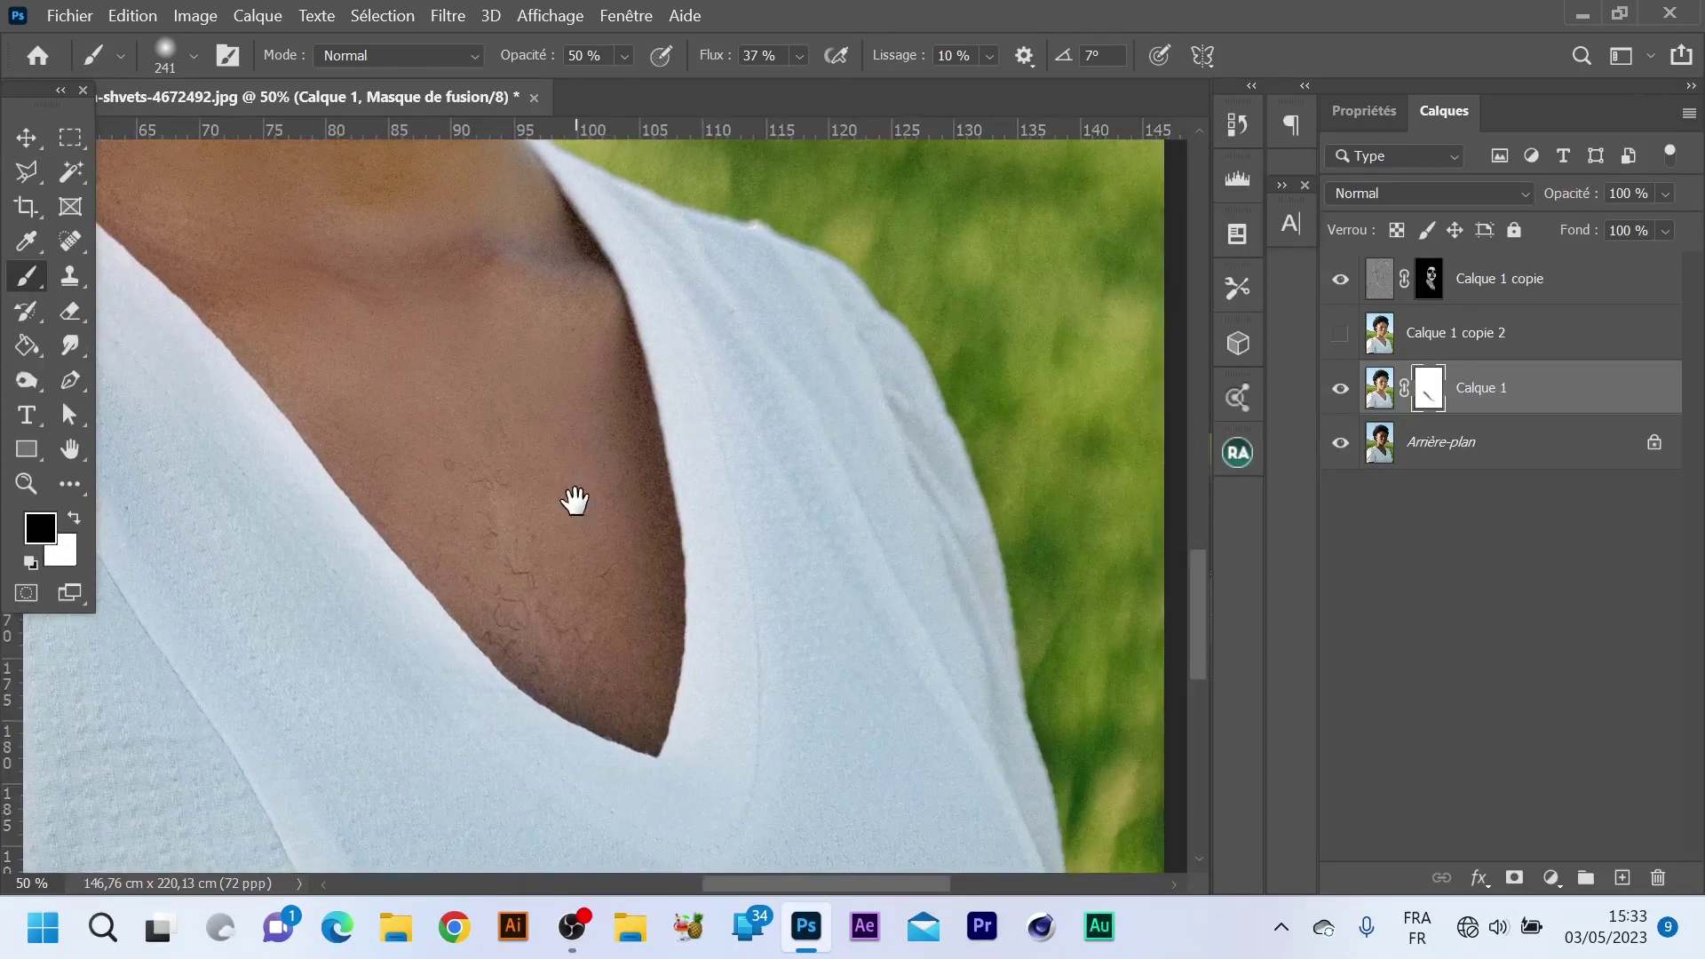
mouse_move(657, 224)
mouse_down()
mouse_move(708, 378)
mouse_move(738, 563)
mouse_move(746, 648)
mouse_move(720, 736)
mouse_move(736, 589)
mouse_move(705, 755)
mouse_move(725, 733)
mouse_up()
scroll(755, 581, up, 3)
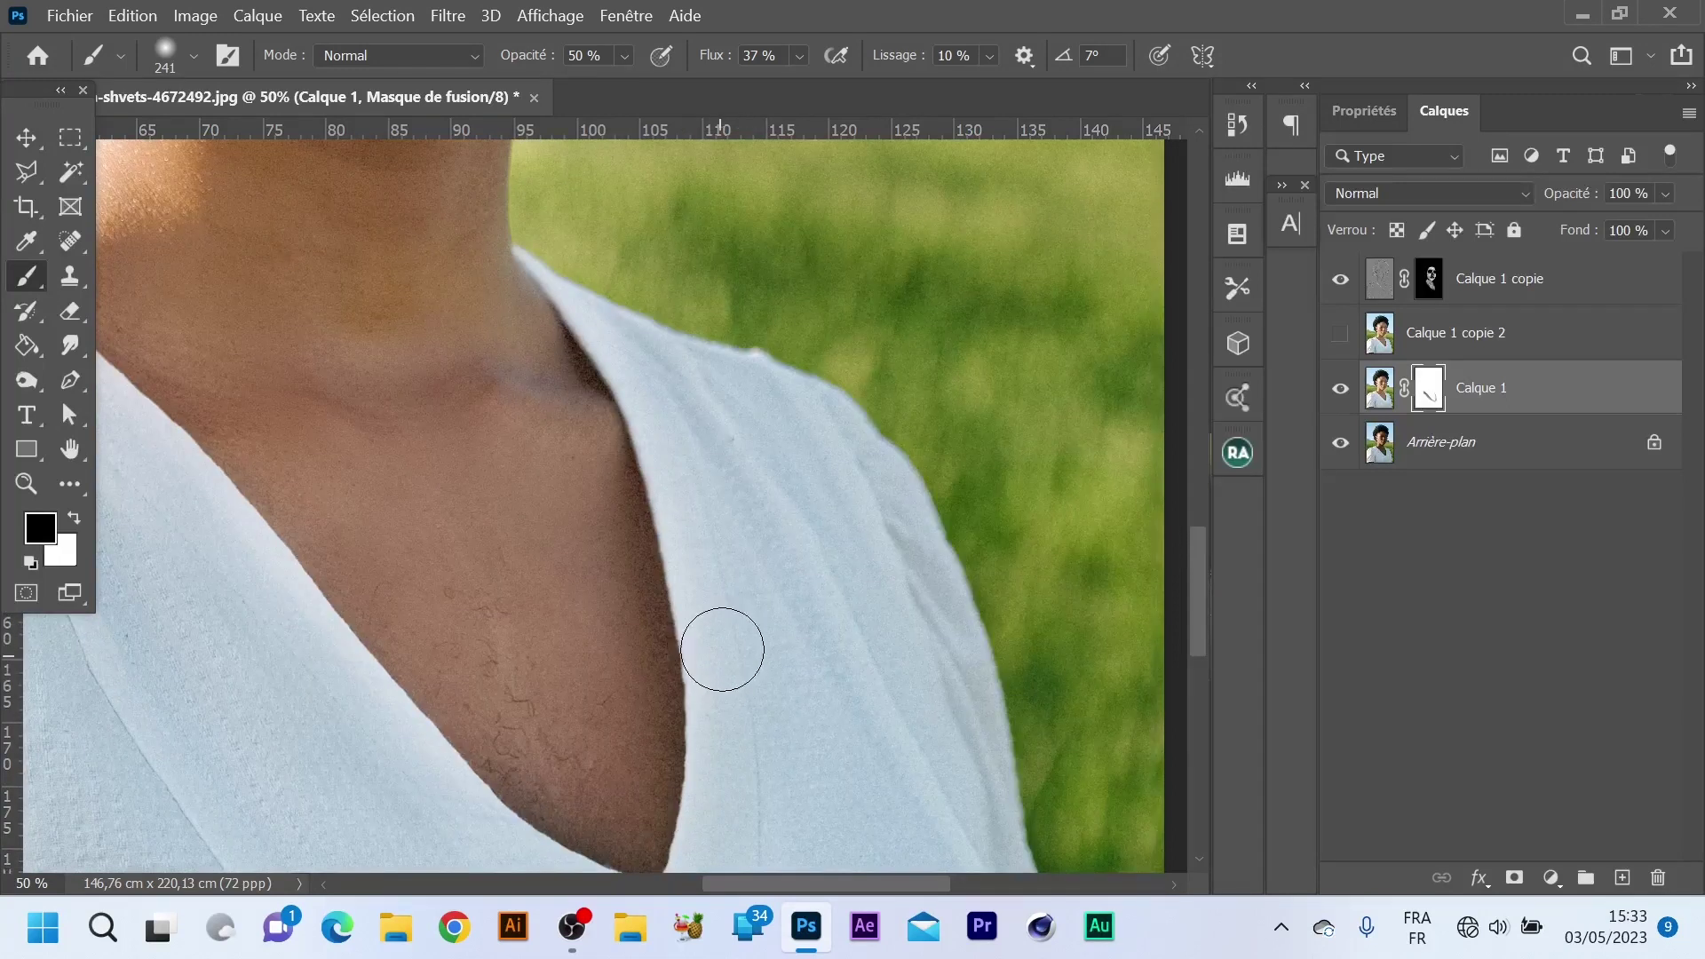
mouse_move(716, 600)
mouse_down()
mouse_move(666, 405)
mouse_move(577, 269)
mouse_move(678, 411)
mouse_up()
scroll(807, 598, down, 3)
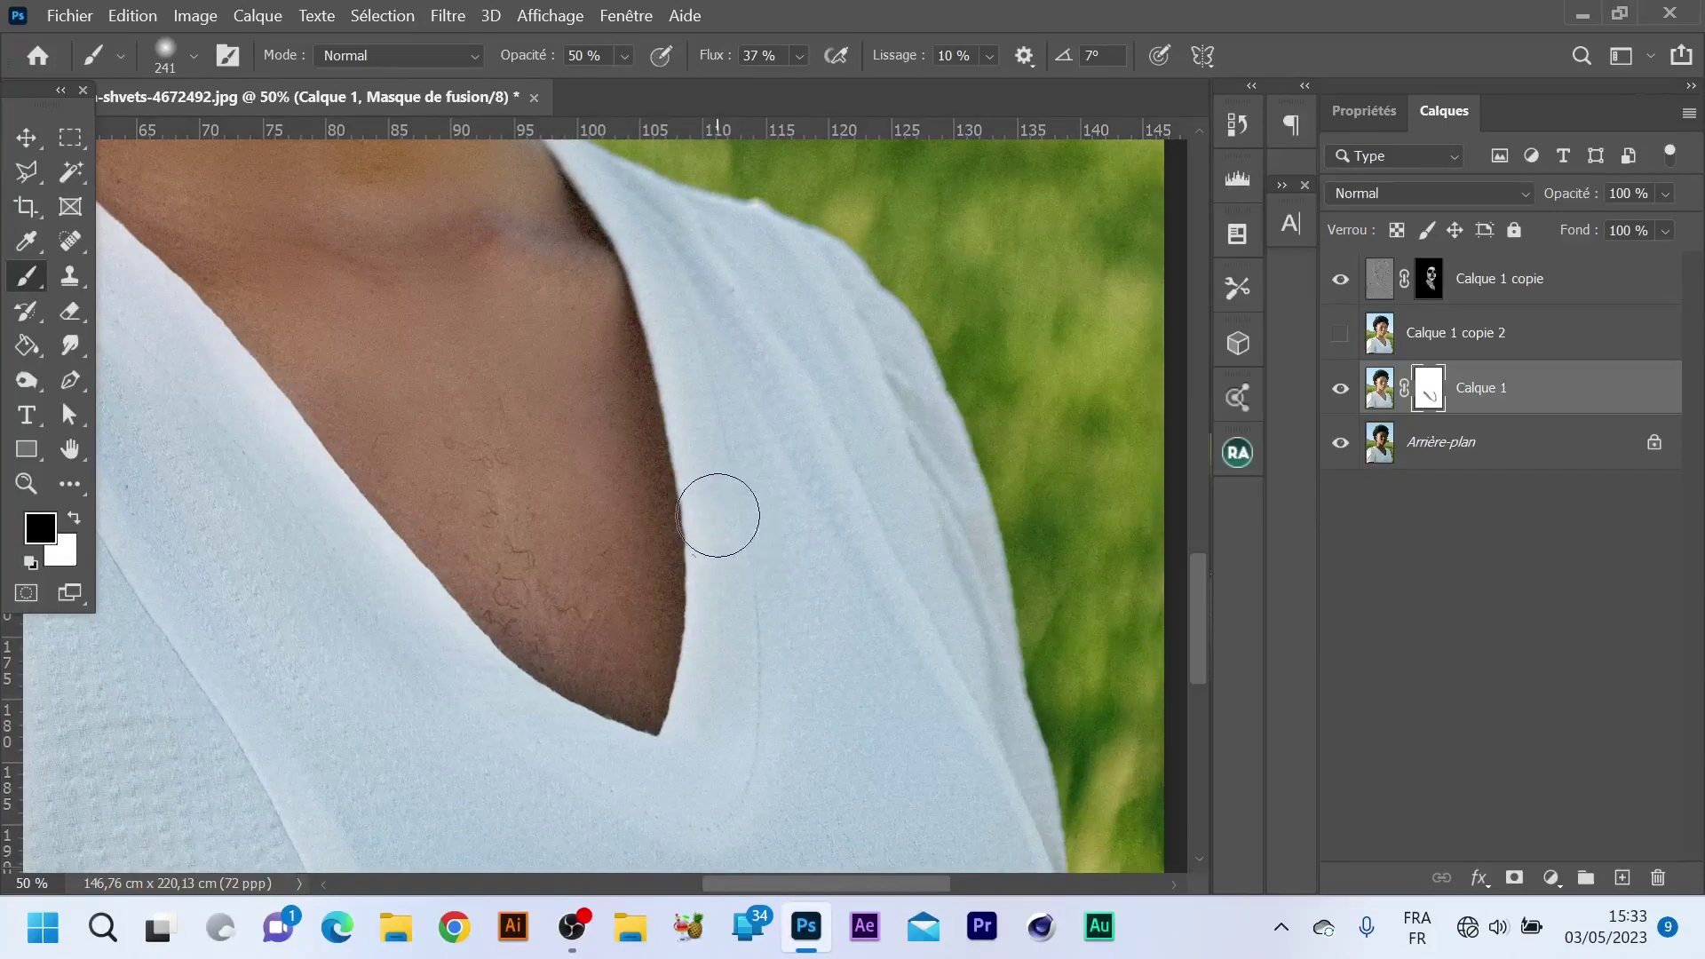
Reduce the brush to 145 px and paint black on the mask of Calque 1 over the blouse beside the V-neckline.
alt+right_click(815, 602)
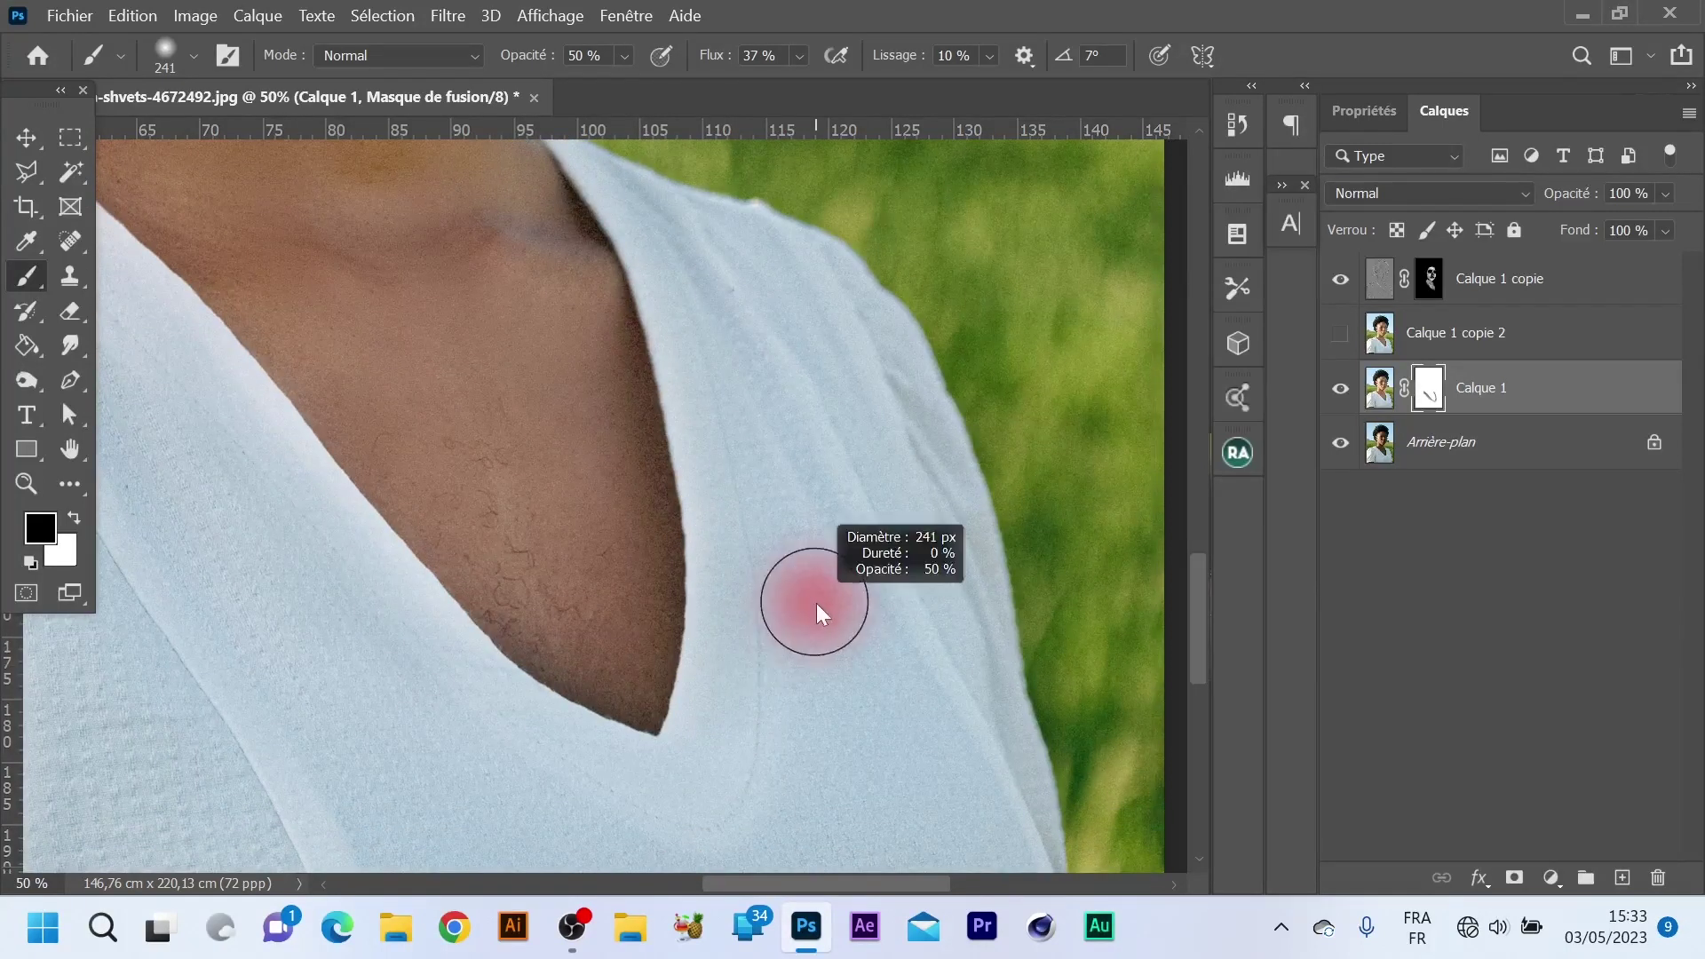
drag(790, 595, 779, 599)
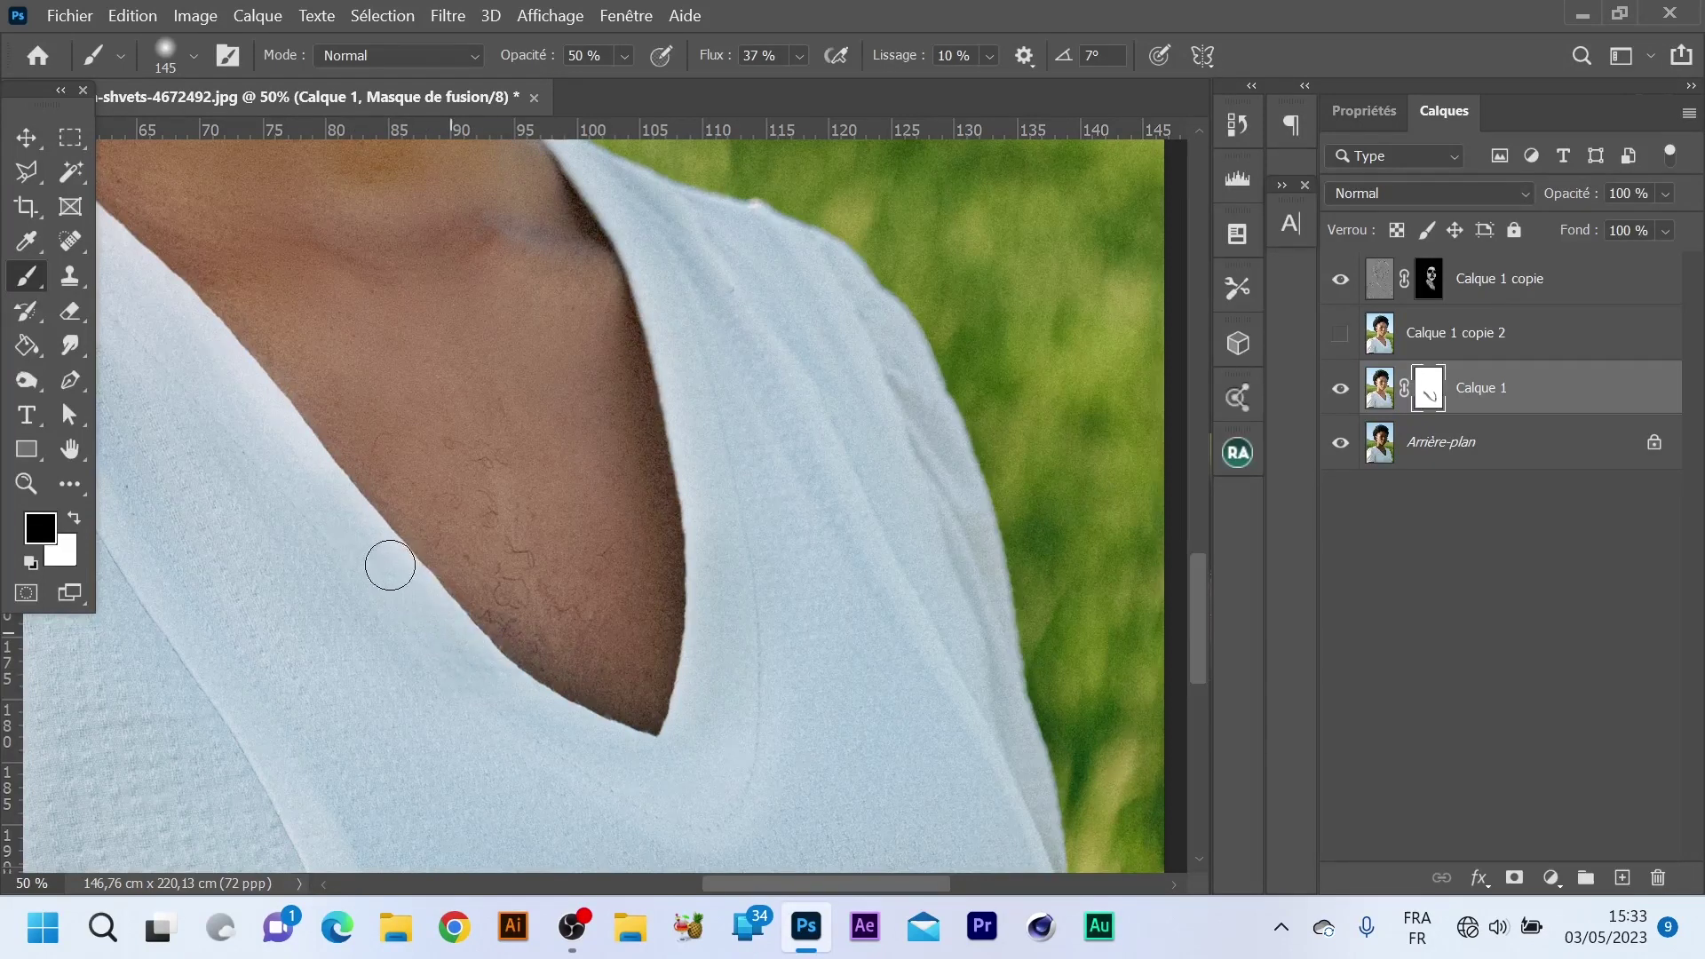
drag(294, 450, 190, 325)
mouse_move(419, 656)
mouse_down()
mouse_move(555, 666)
mouse_move(831, 797)
mouse_up()
drag(581, 429, 439, 319)
drag(399, 391, 871, 361)
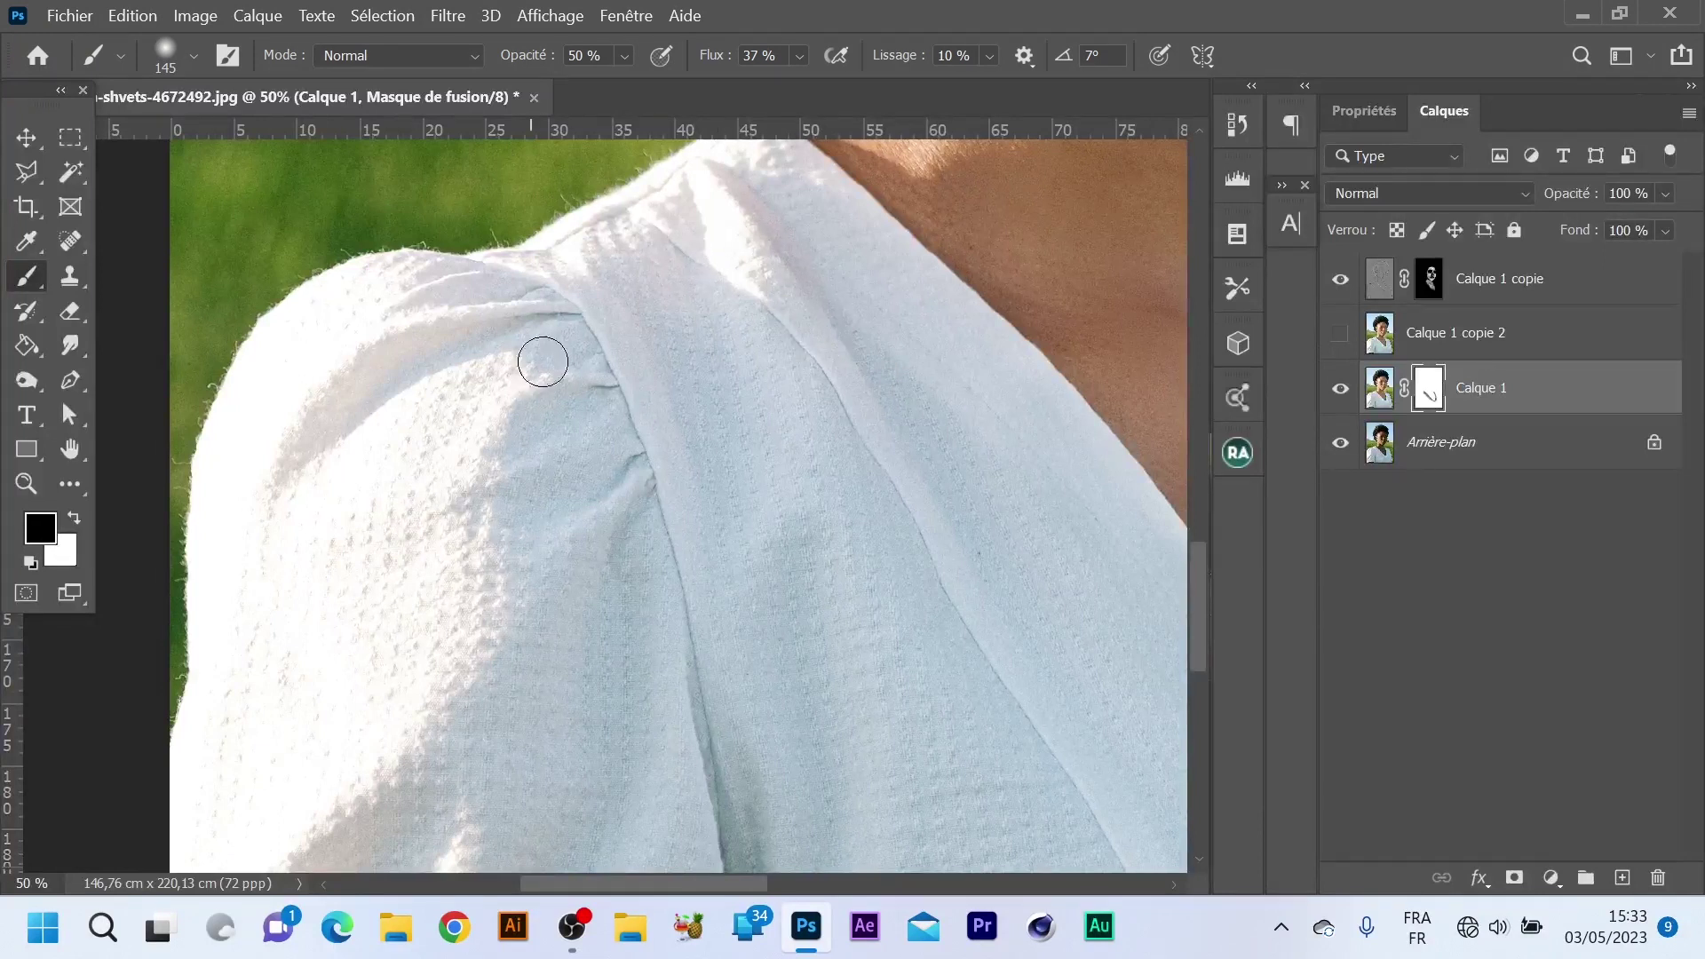
Enlarge the brush to 342 px and paint black on the mask of Calque 1 over the puffed sleeve and shoulder of the blouse.
scroll(561, 568, down, 2)
drag(538, 522, 624, 561)
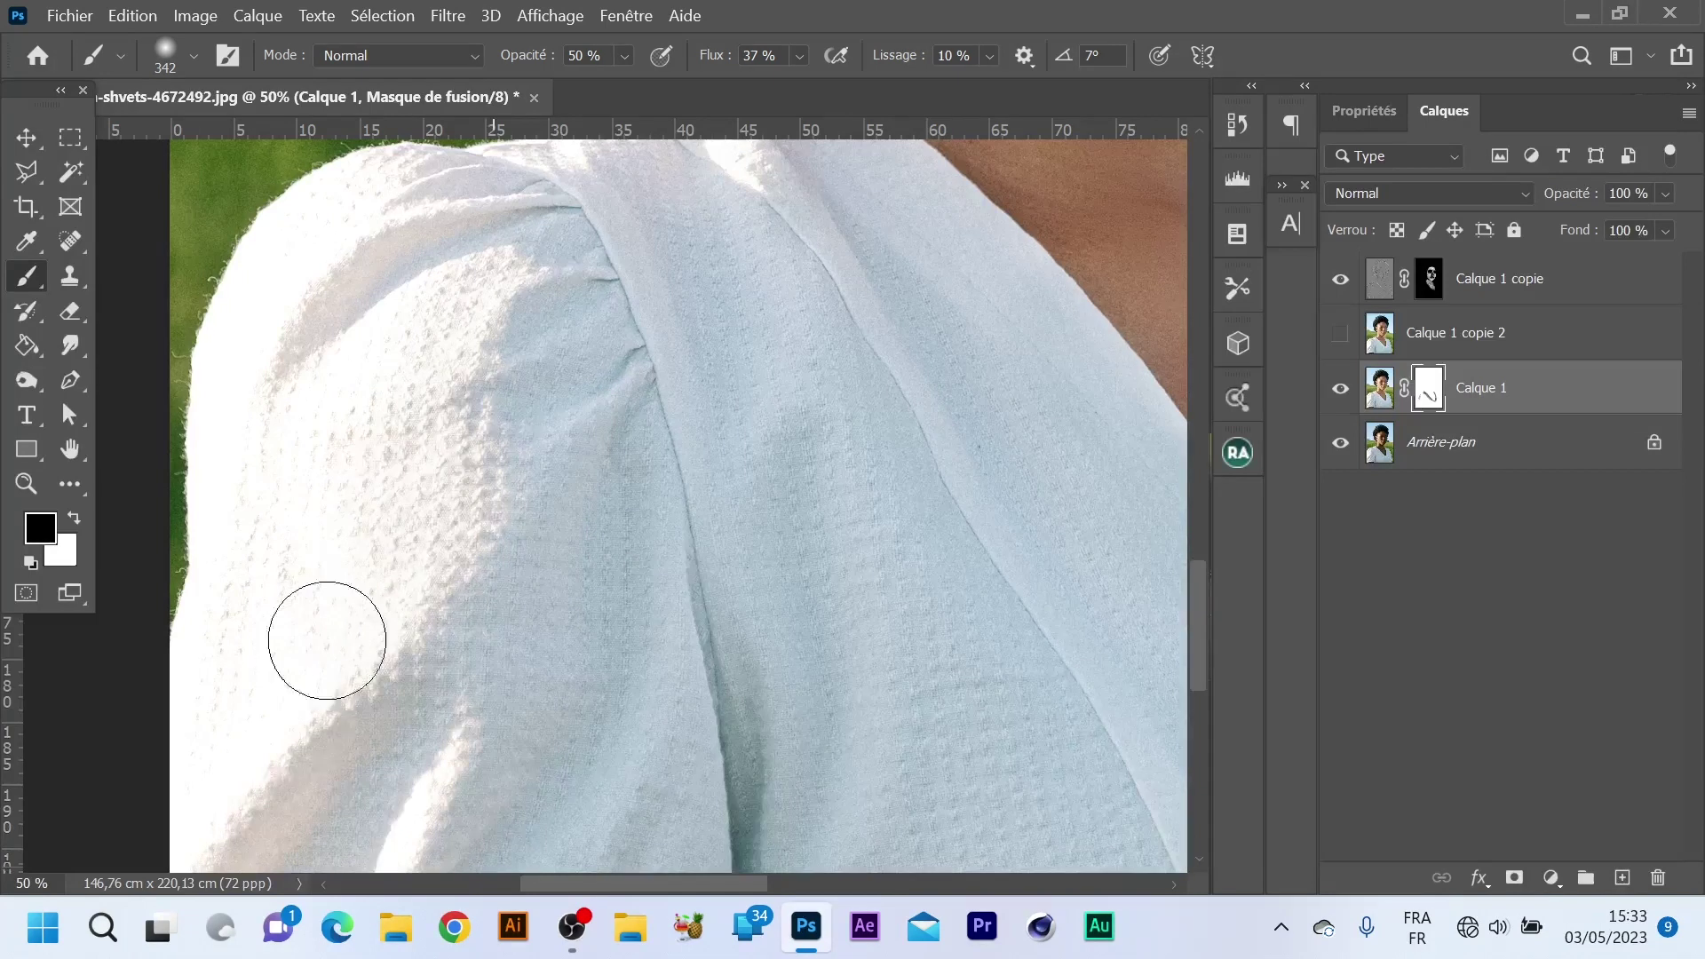
mouse_move(343, 387)
mouse_down()
mouse_move(495, 184)
mouse_move(474, 454)
mouse_move(559, 204)
mouse_move(275, 271)
mouse_move(281, 552)
mouse_move(499, 413)
mouse_up()
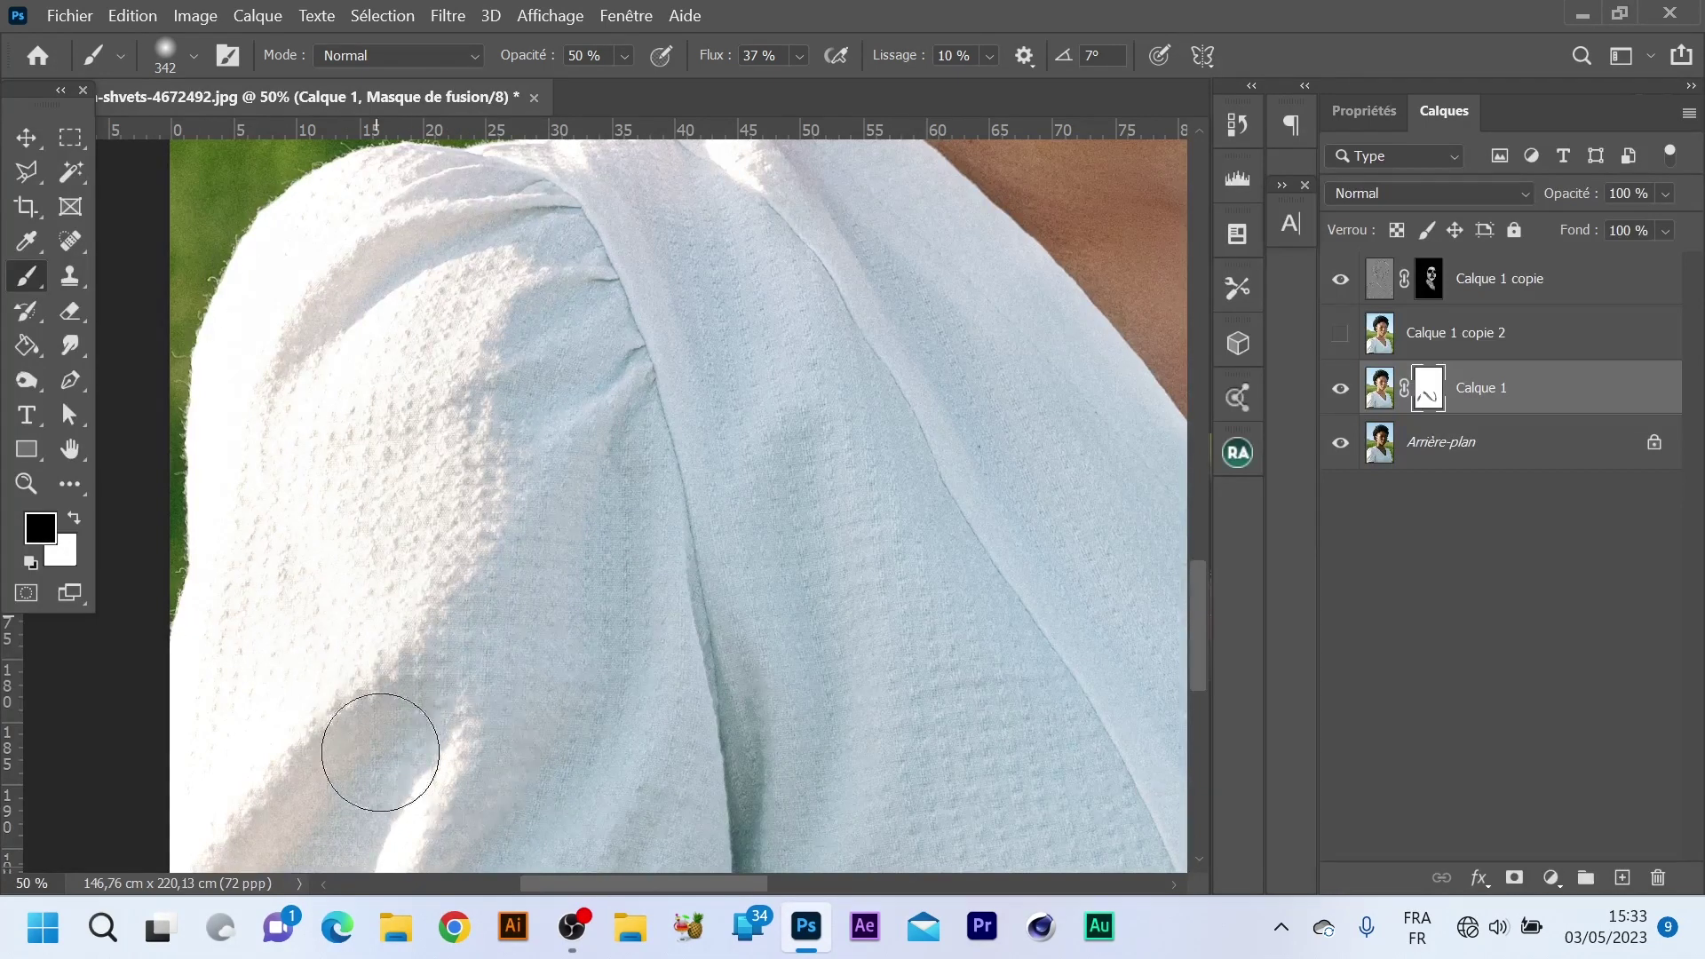
scroll(654, 552, down, 5)
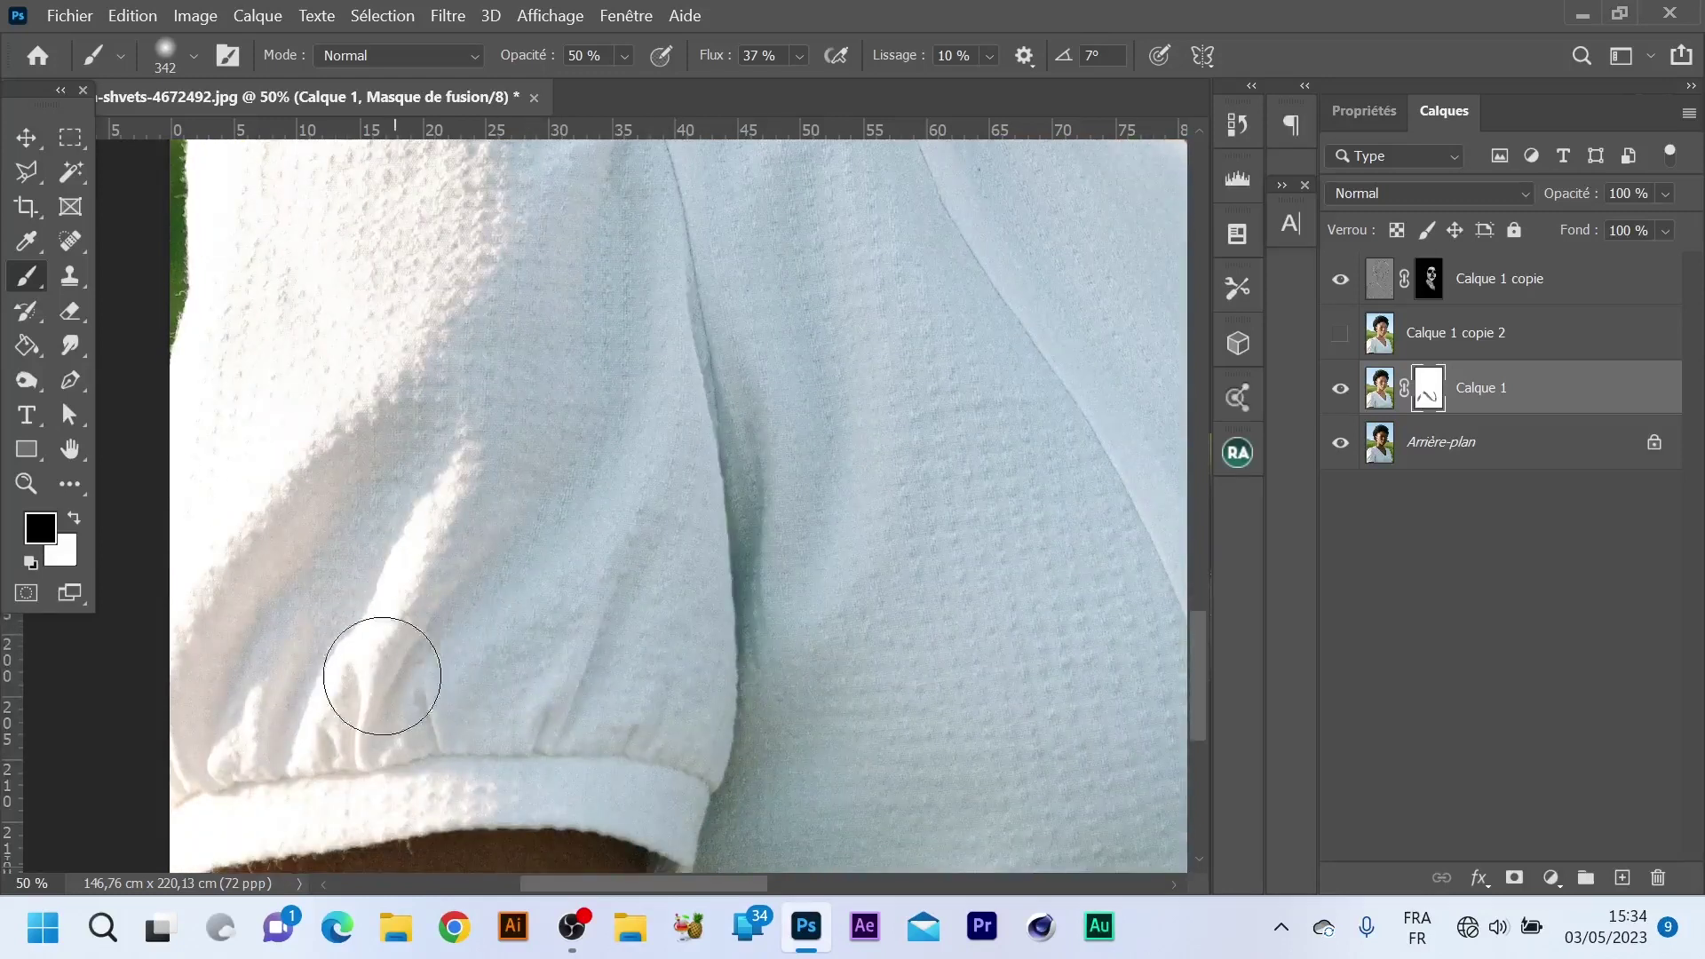
scroll(883, 561, up, 5)
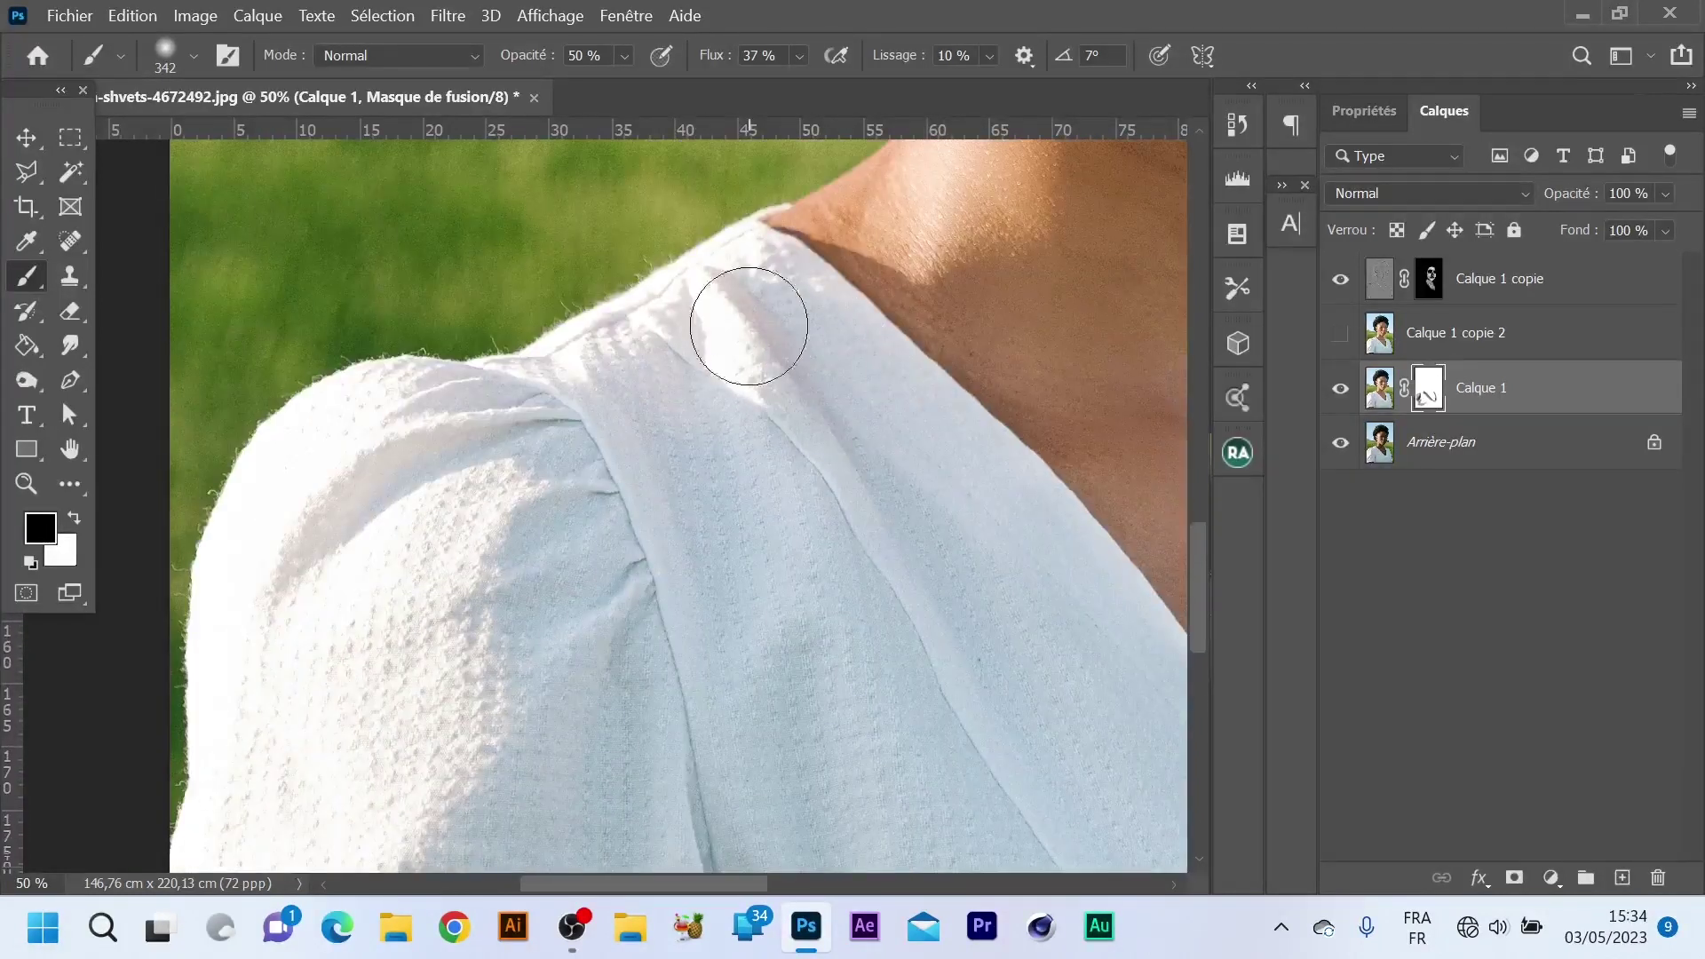
Group Calque 1 copie, Calque 1 copie 2 and Calque 1, and name the group "image traitée".
key(ctrl+minus)
key(ctrl+minus)
key(ctrl+minus)
key(ctrl+minus)
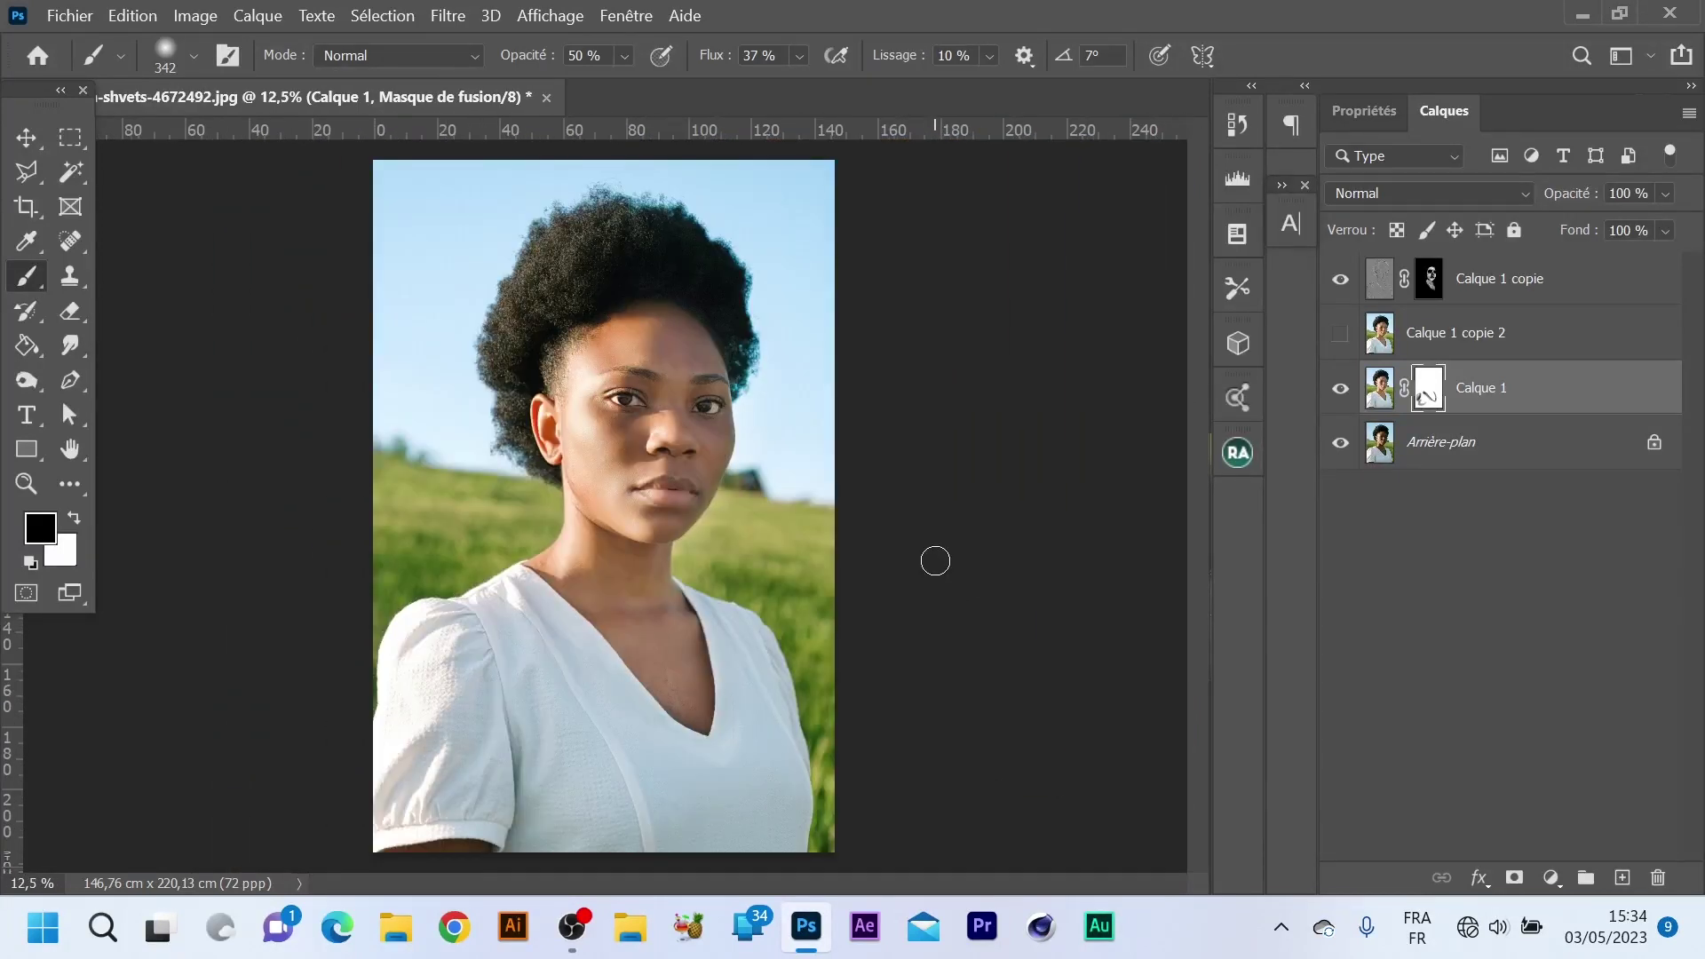
key(ctrl+plus)
key(ctrl+plus)
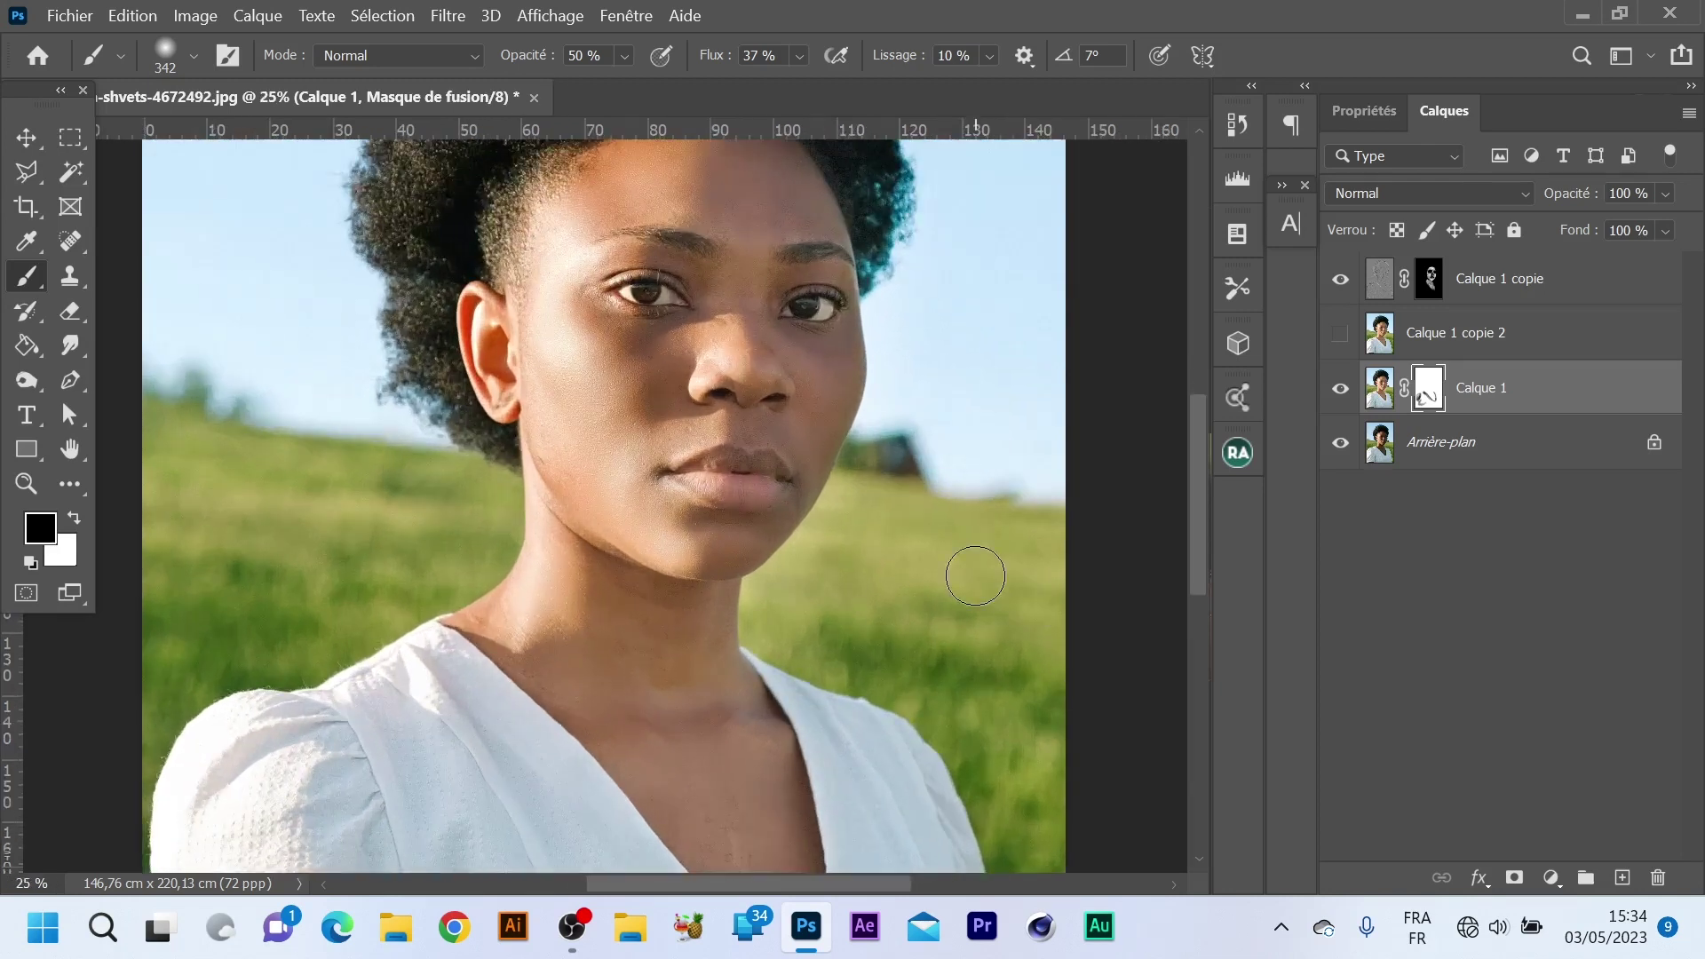
scroll(1168, 461, up, 3)
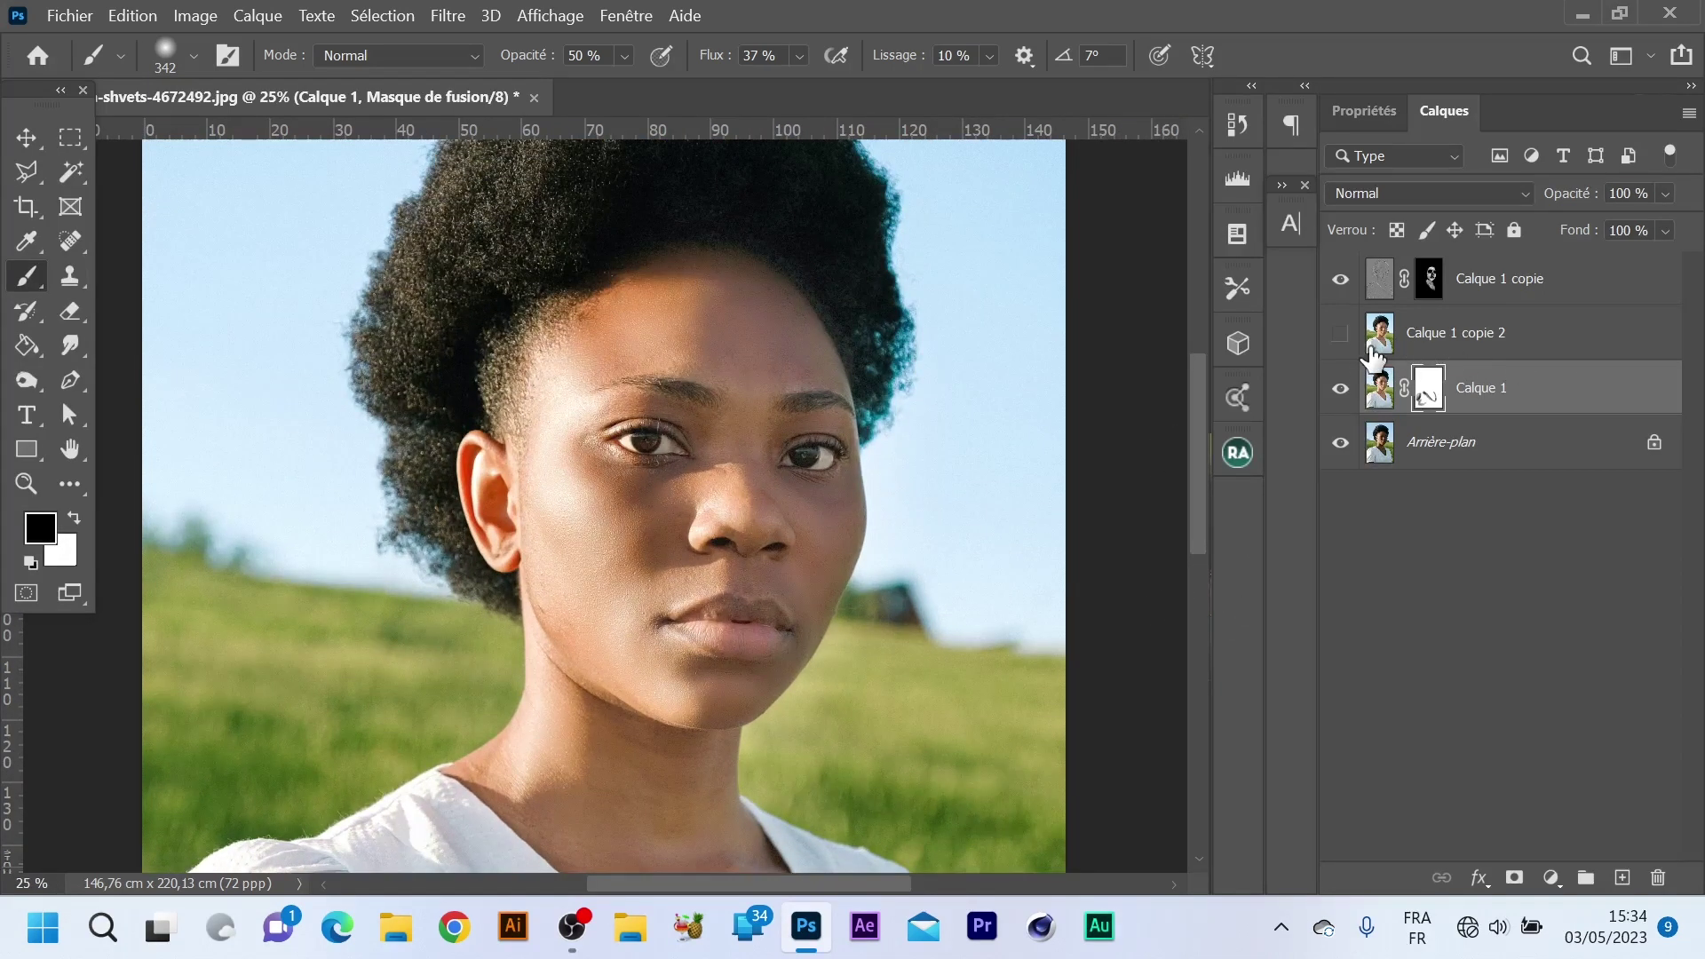
click(1557, 398)
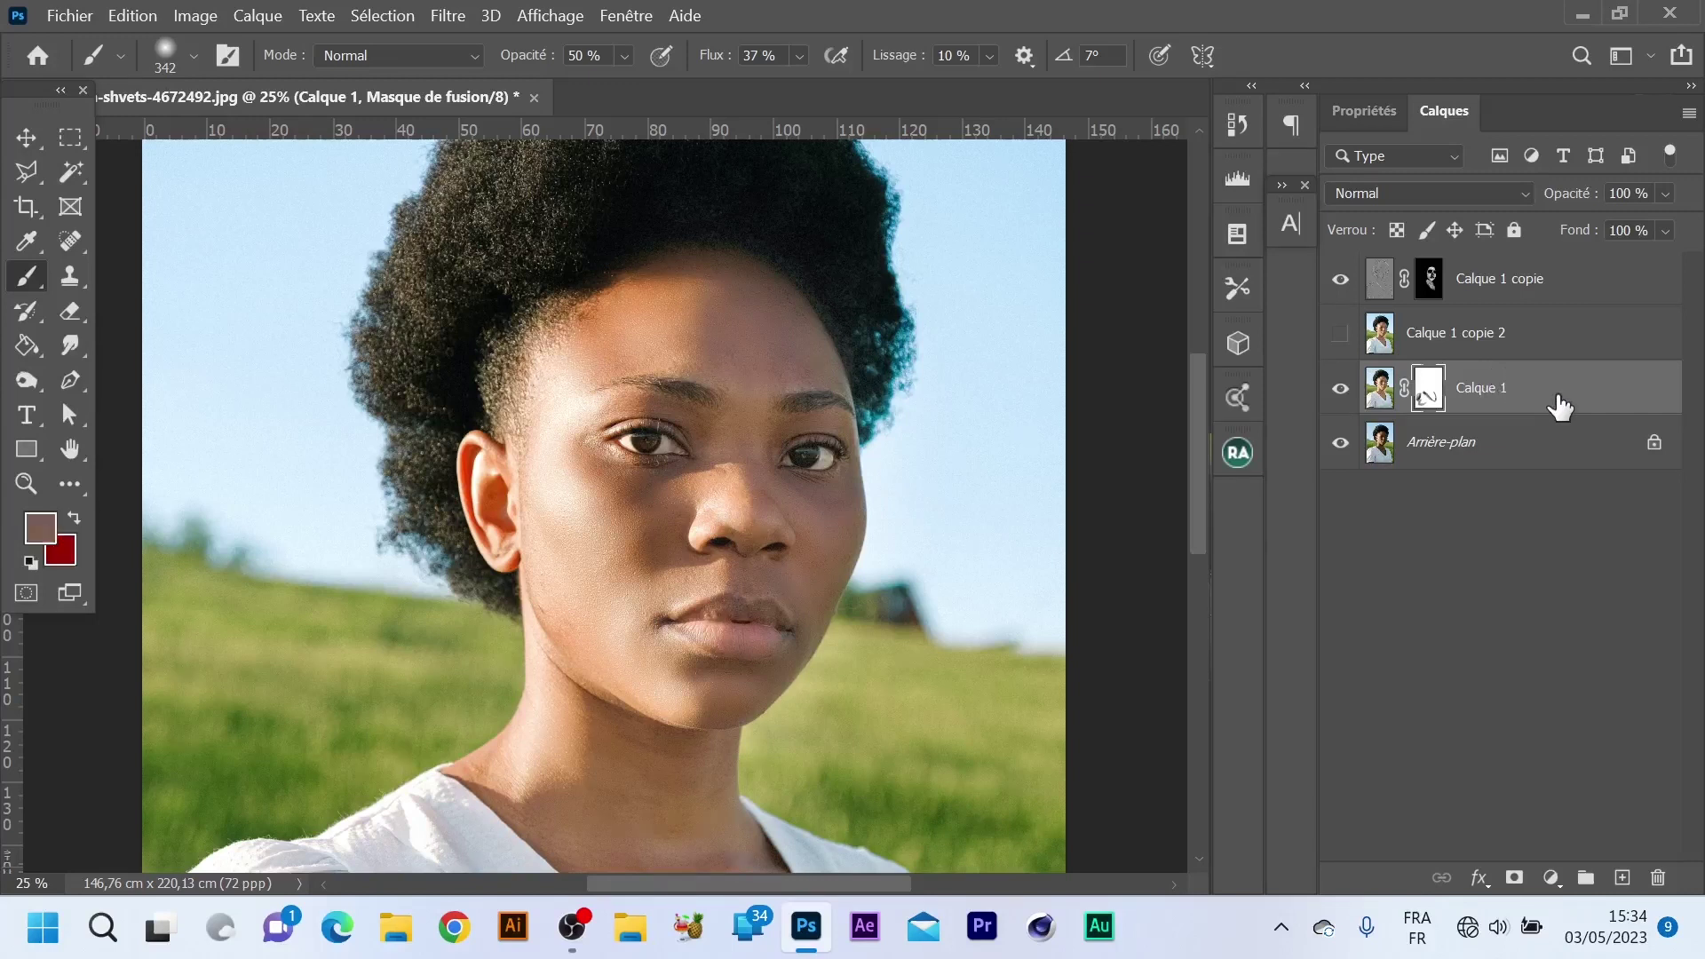
shift+click(1577, 272)
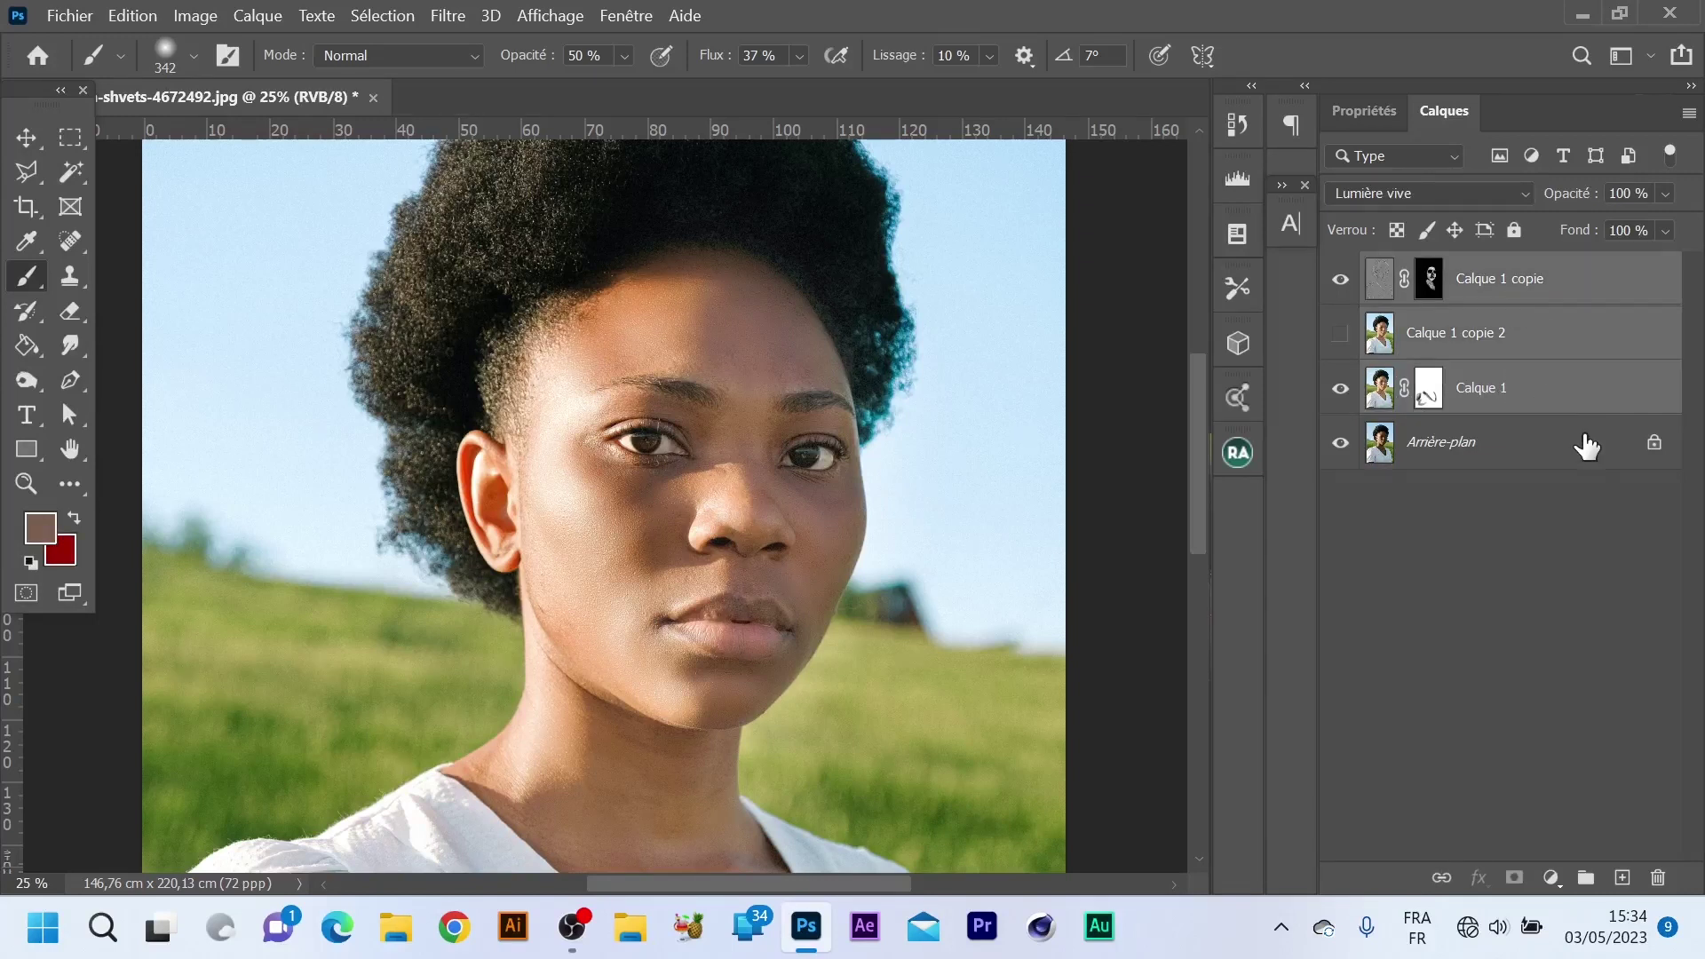
key(ctrl+g)
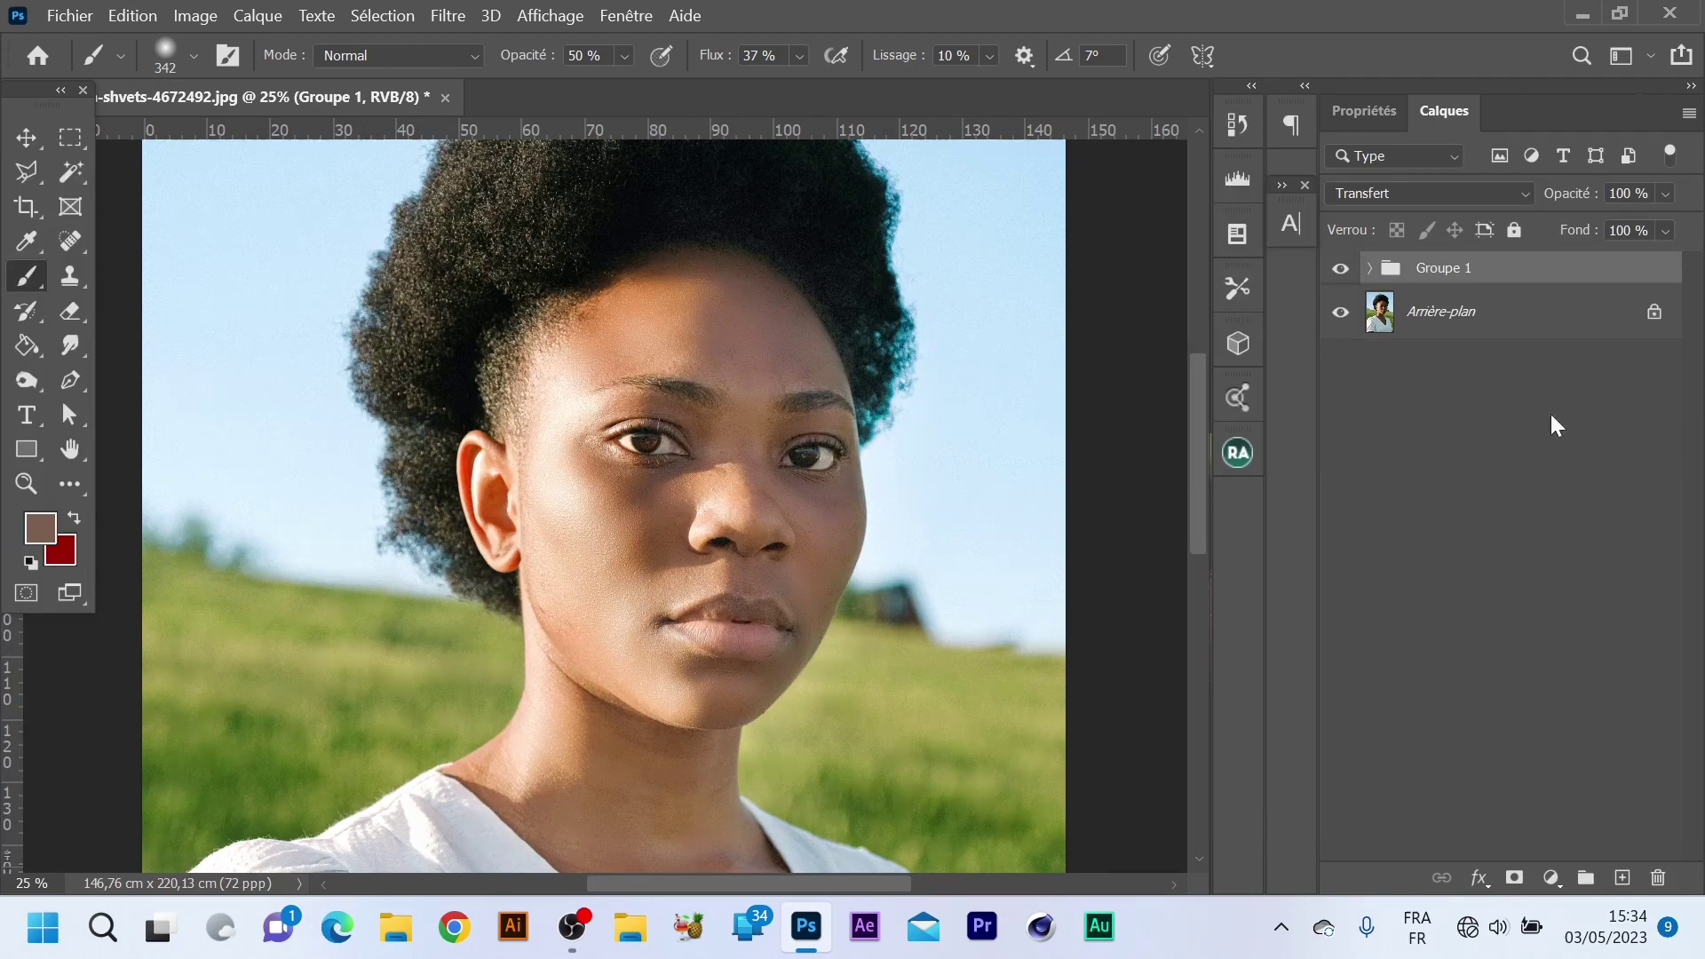
double_click(1451, 270)
text(image traitée)
key(Return)
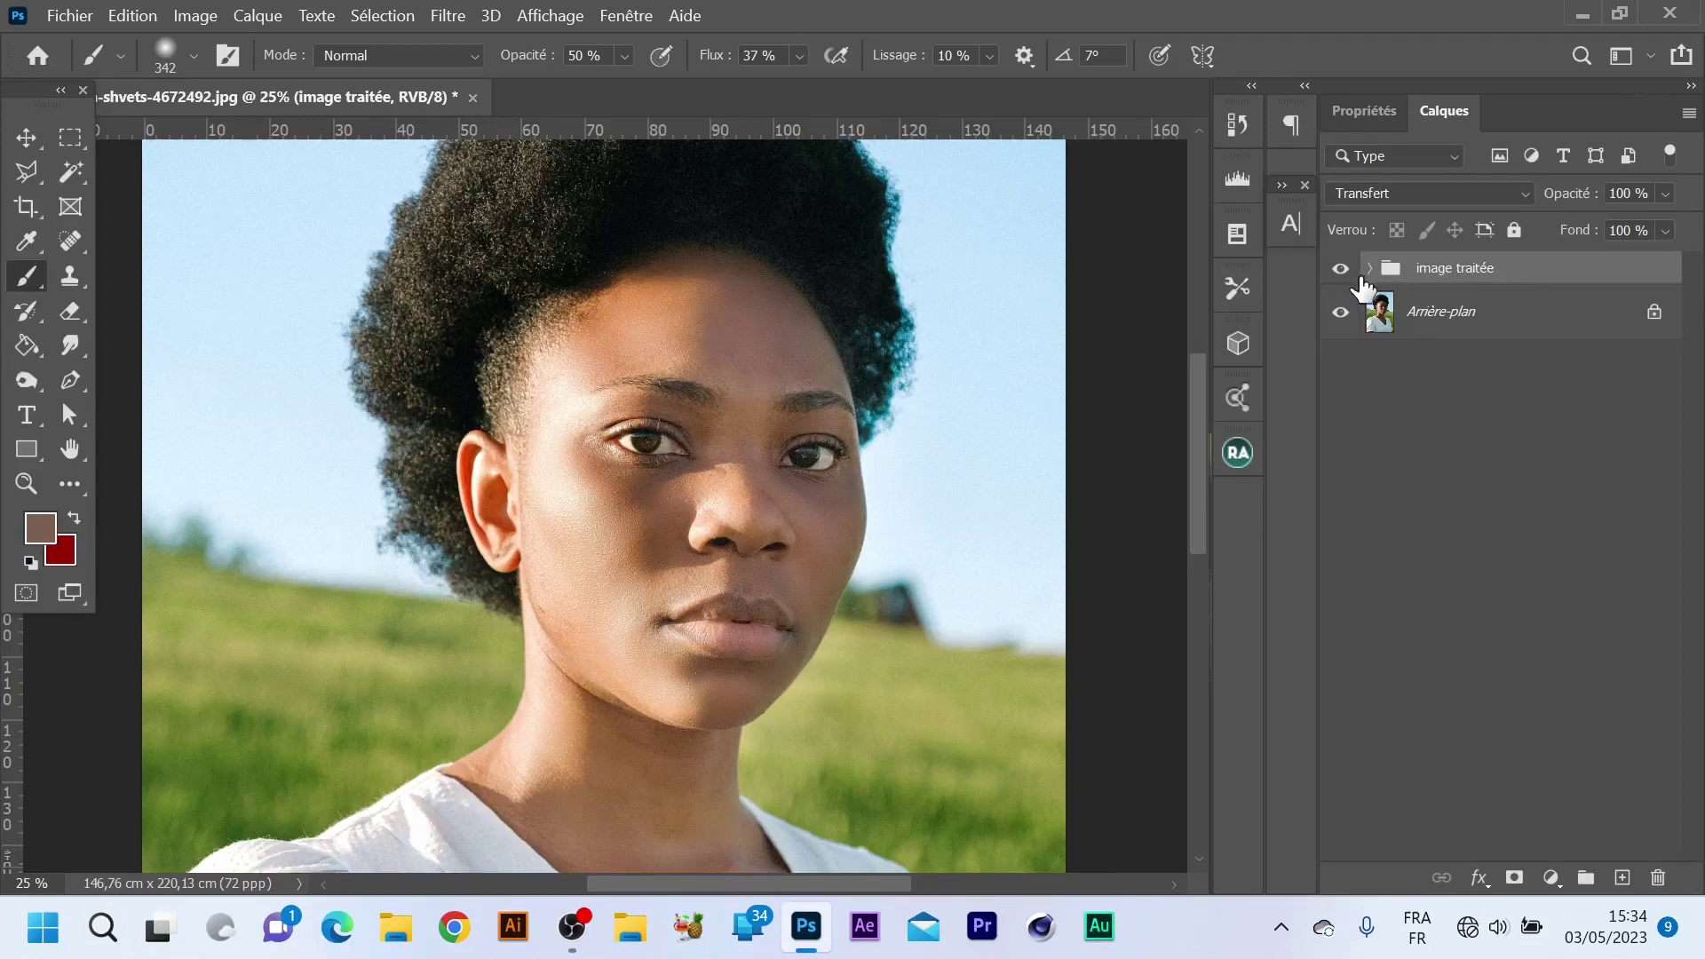
Compare the portrait before and after retouching by hiding and showing the group image traitée, leaving it shown.
click(1337, 271)
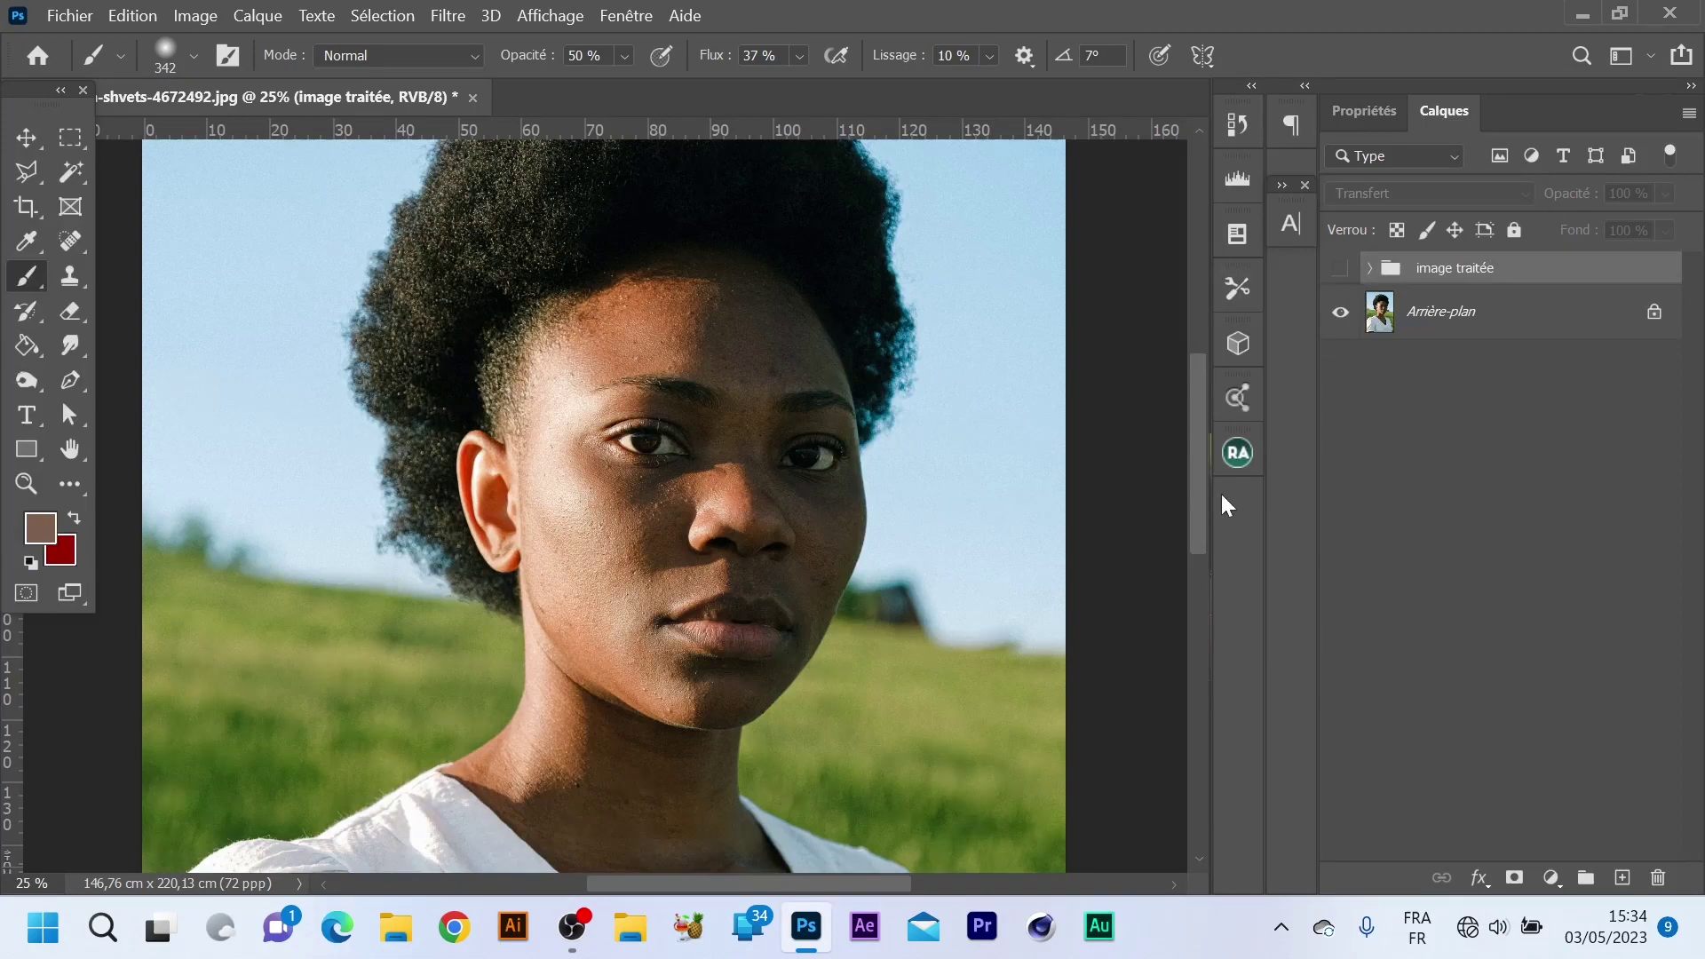
click(1339, 270)
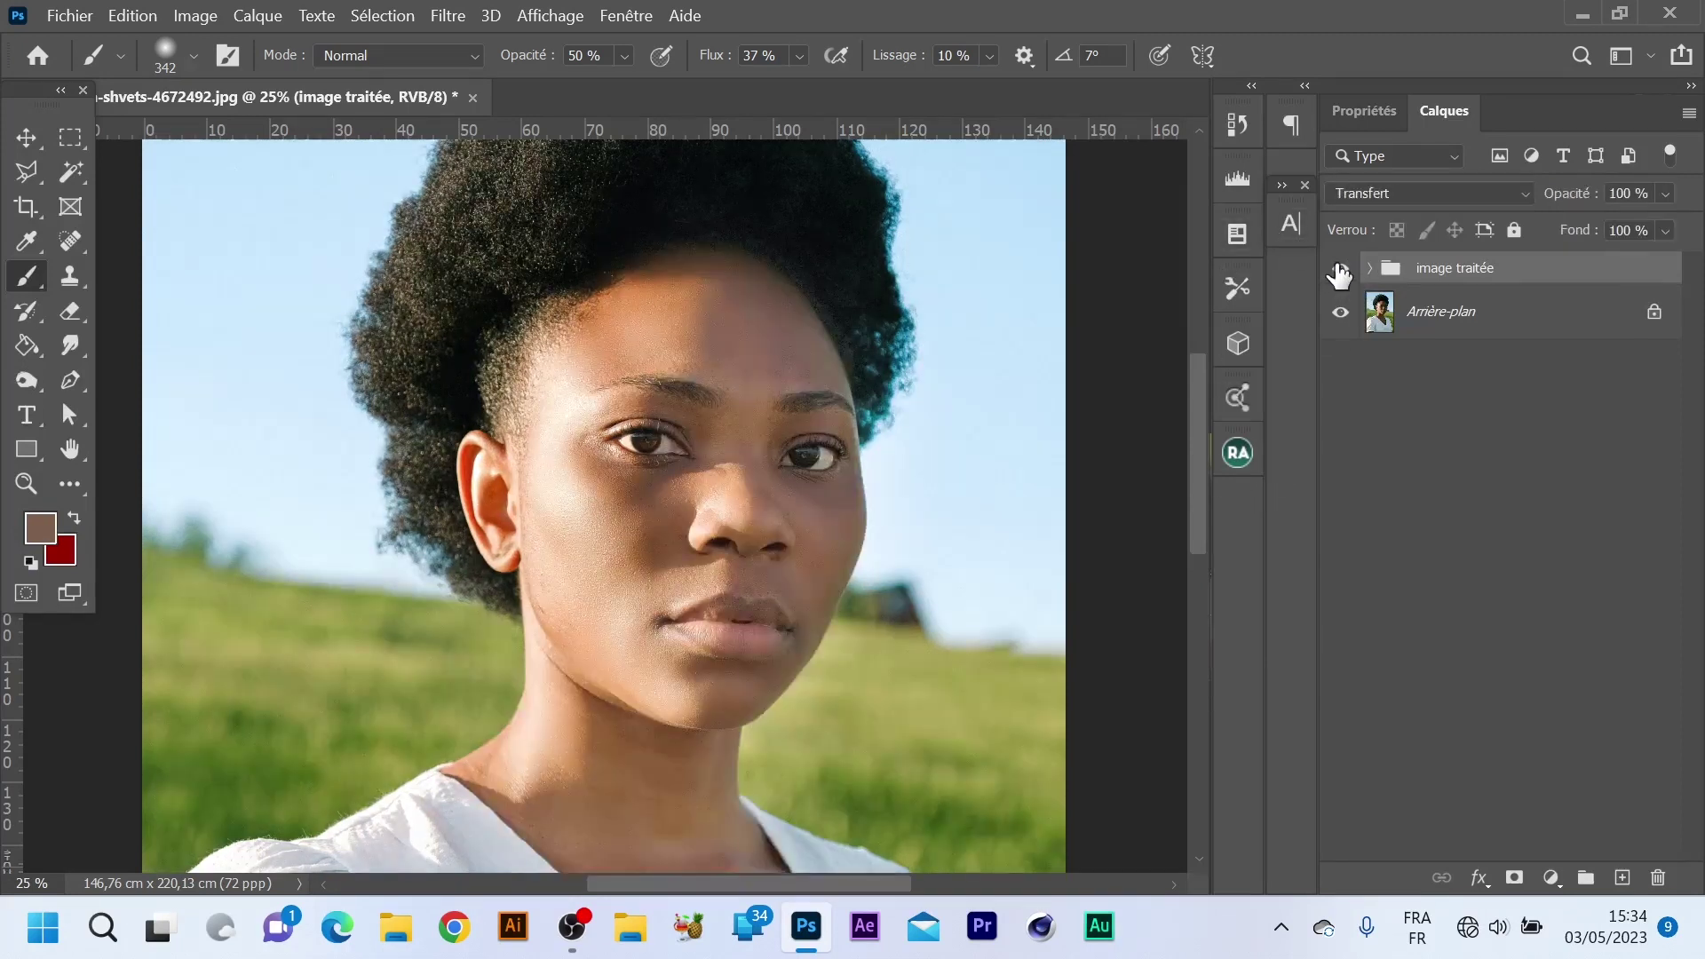
click(1338, 272)
click(1338, 272)
click(1338, 271)
click(1338, 272)
drag(1197, 386, 1164, 424)
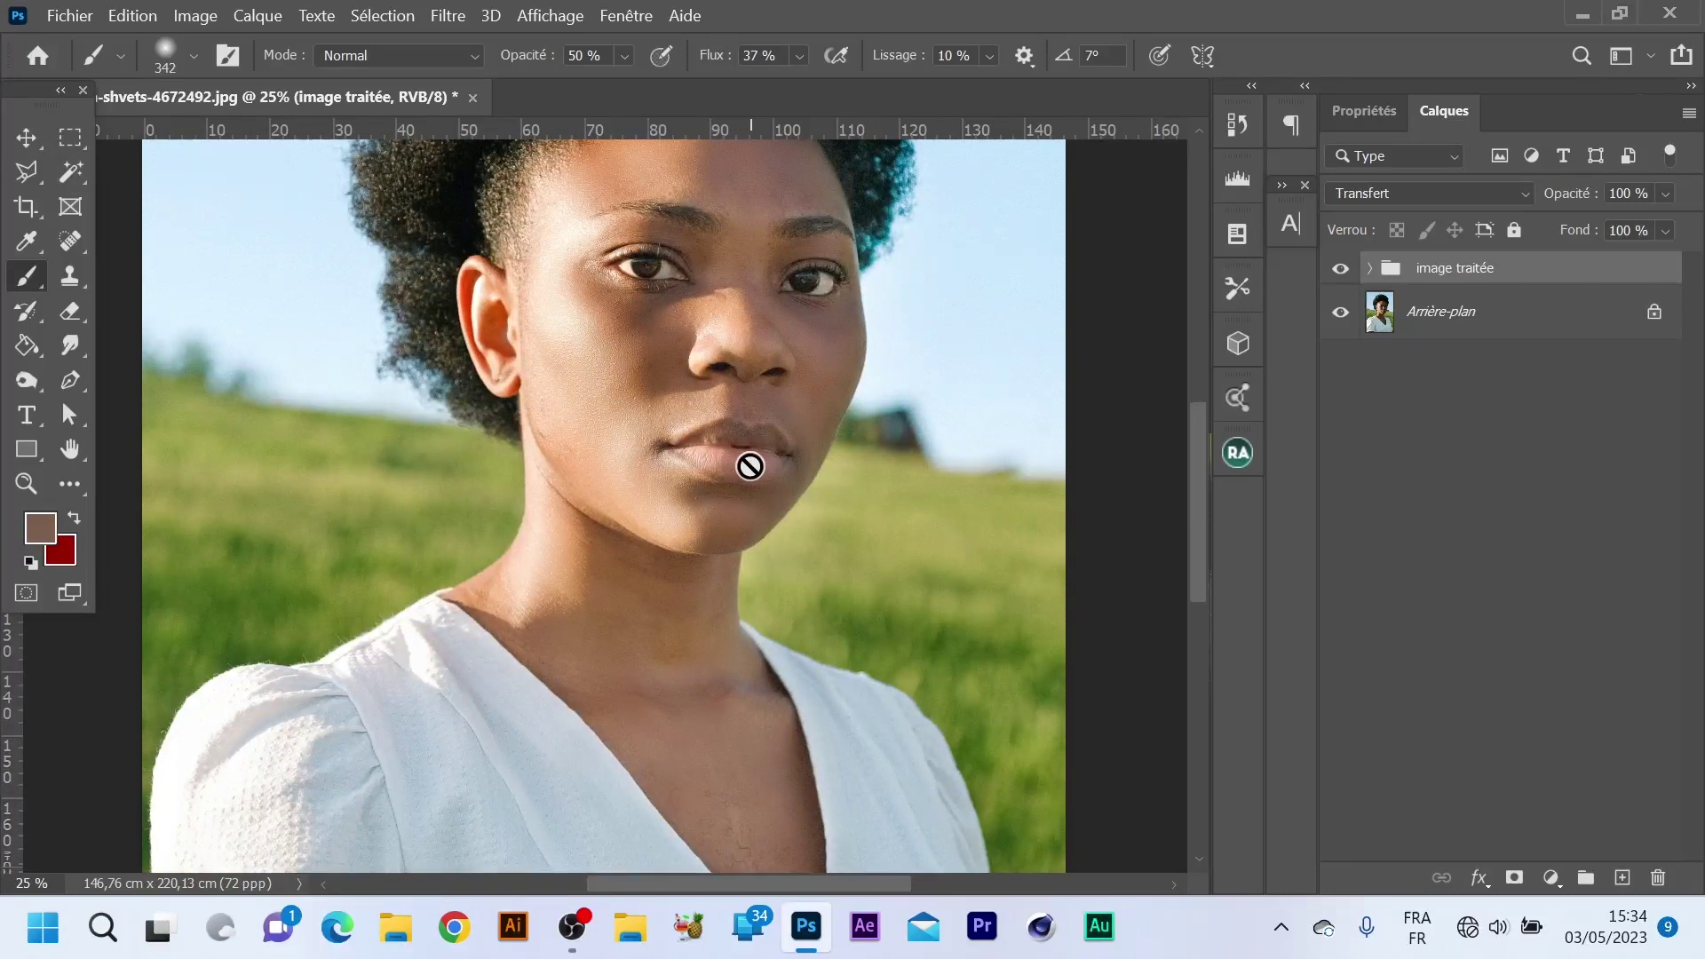
Expand the group image traitée and add a new empty layer directly above Calque 1.
click(1368, 269)
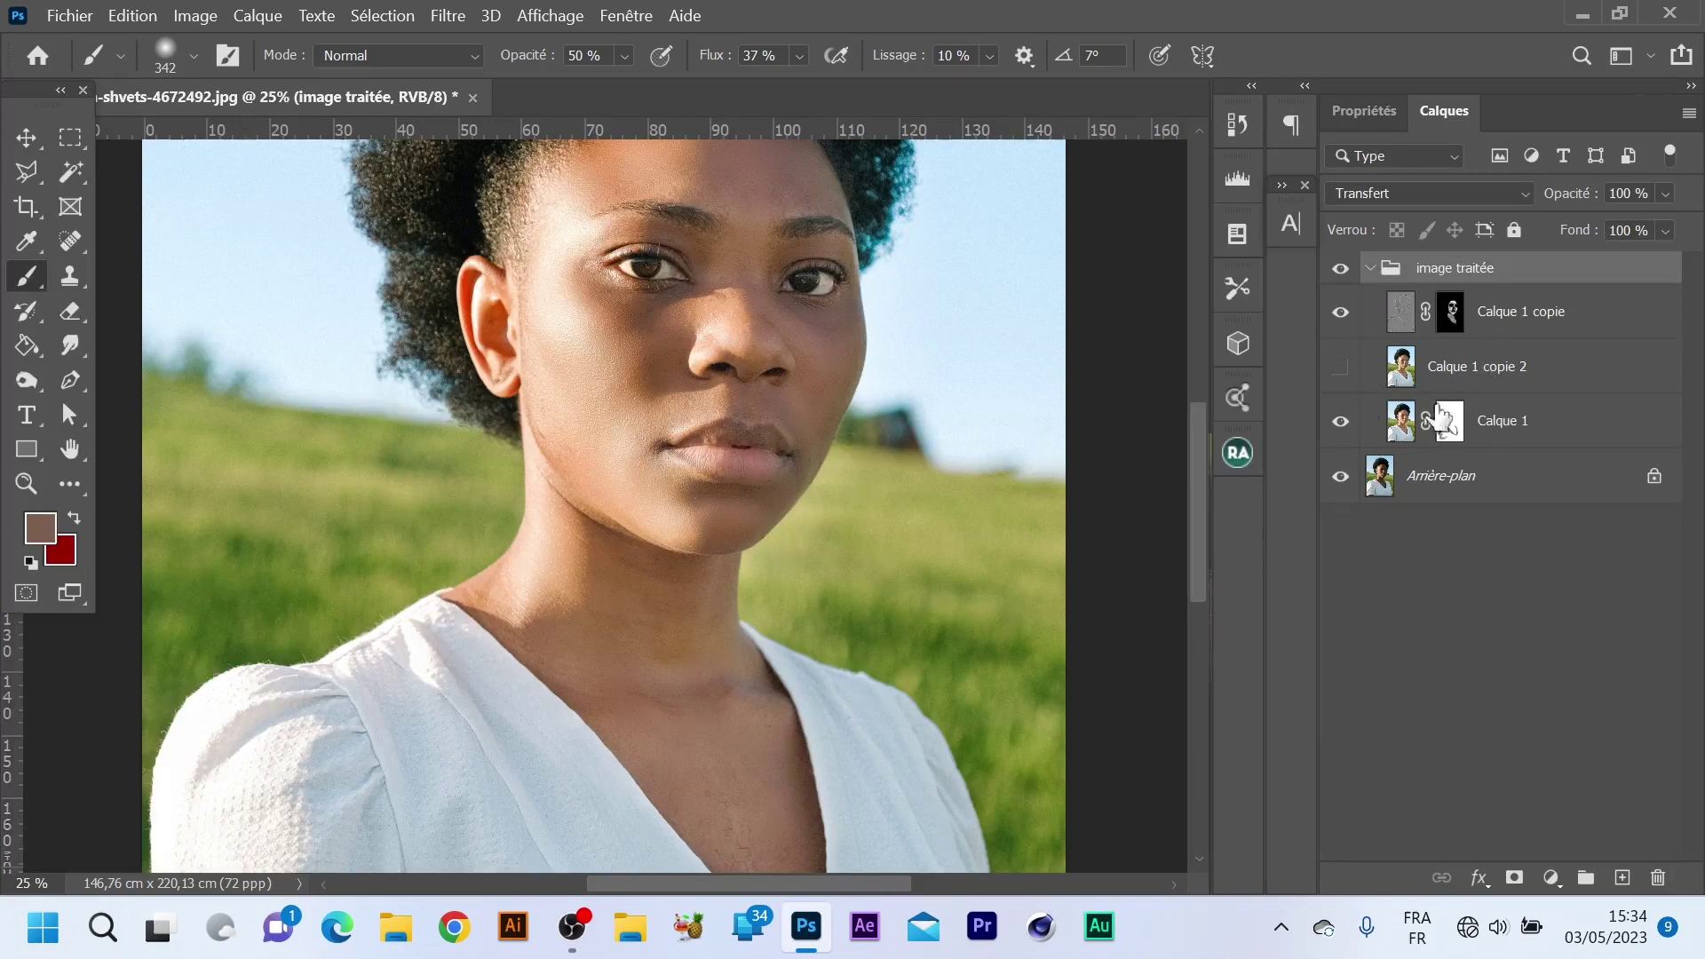
click(1529, 428)
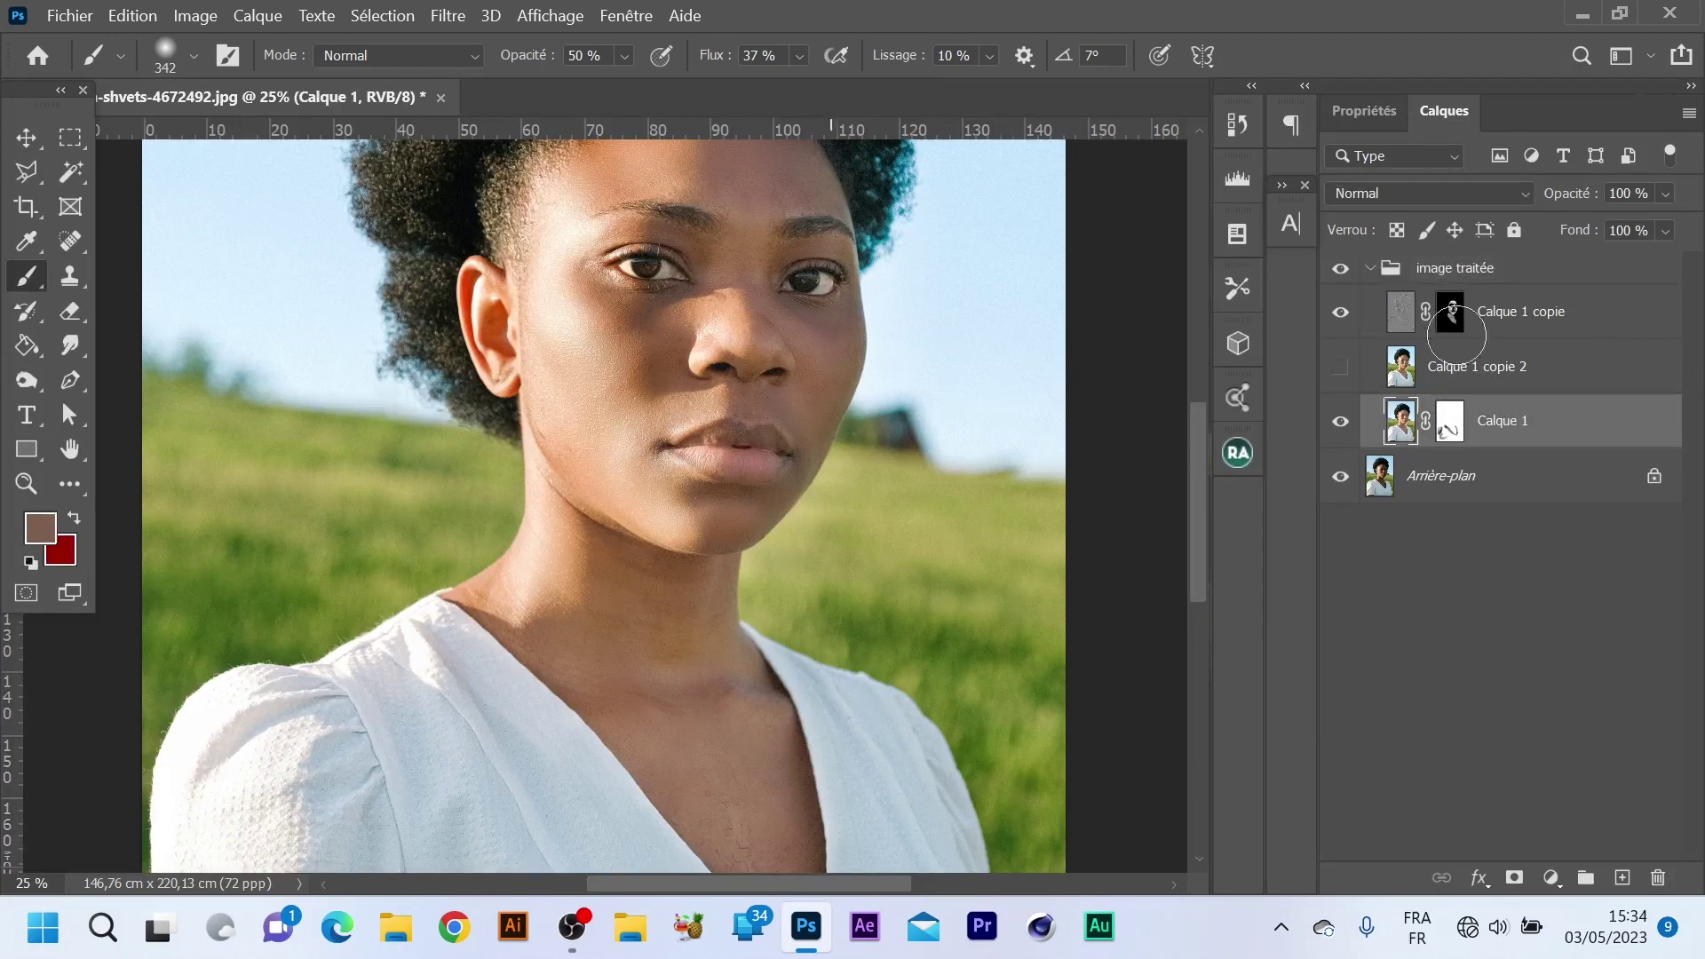
key(ctrl+plus)
key(ctrl+plus)
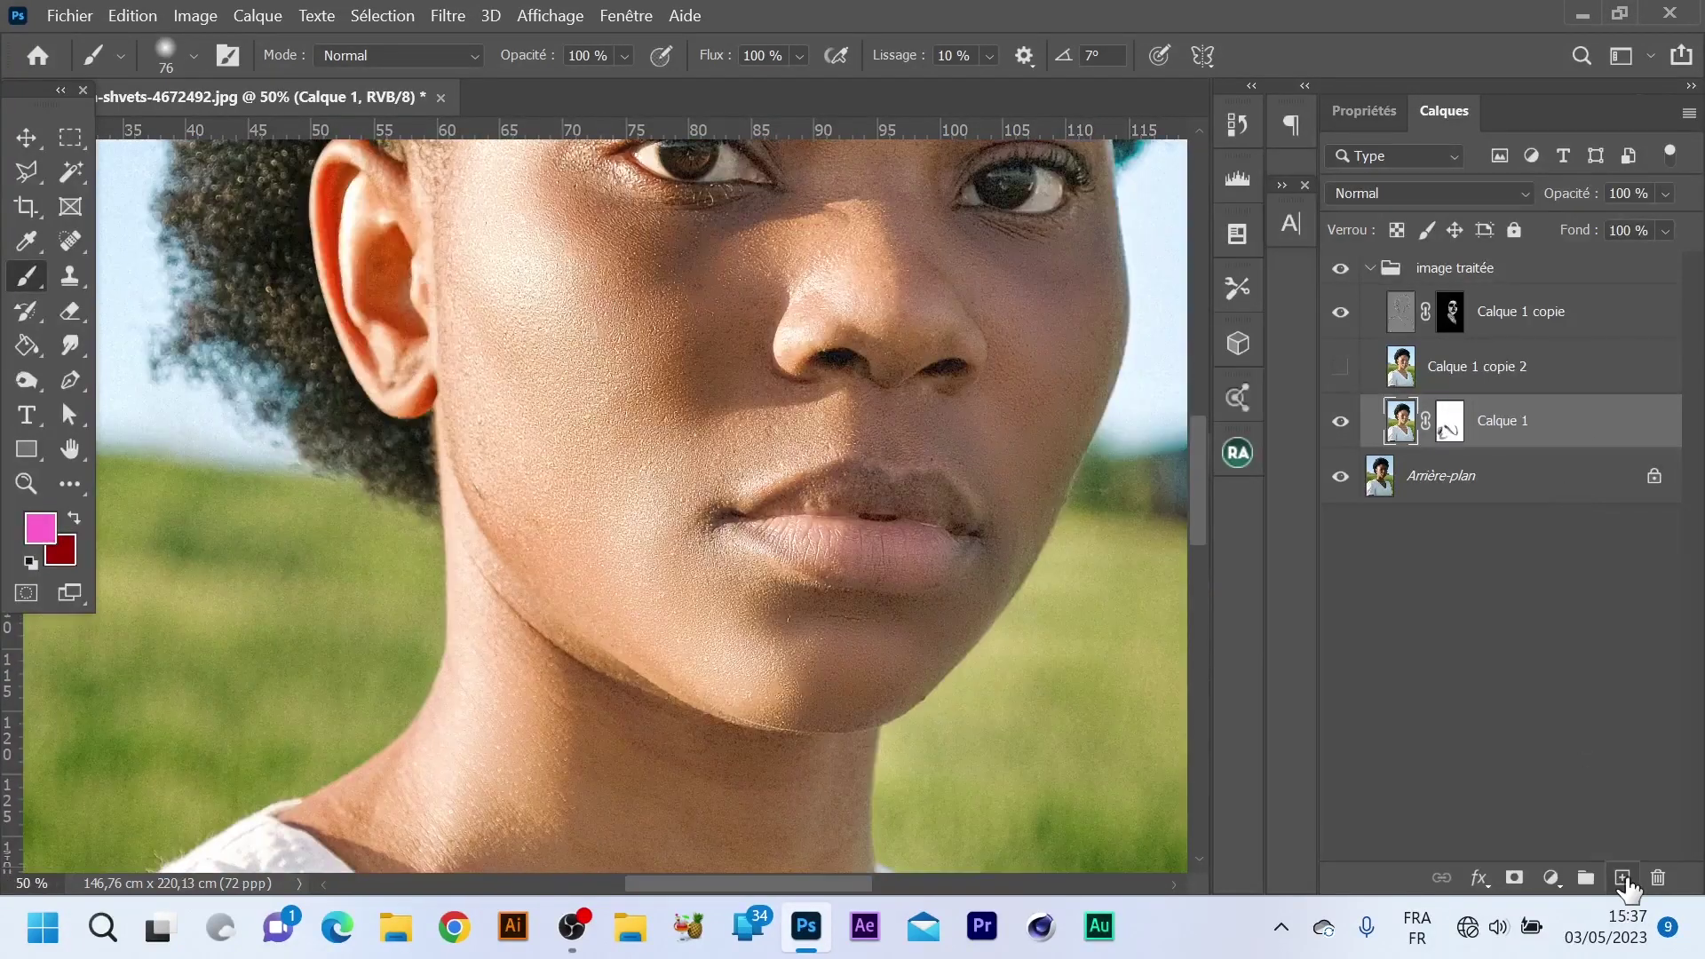
click(1622, 877)
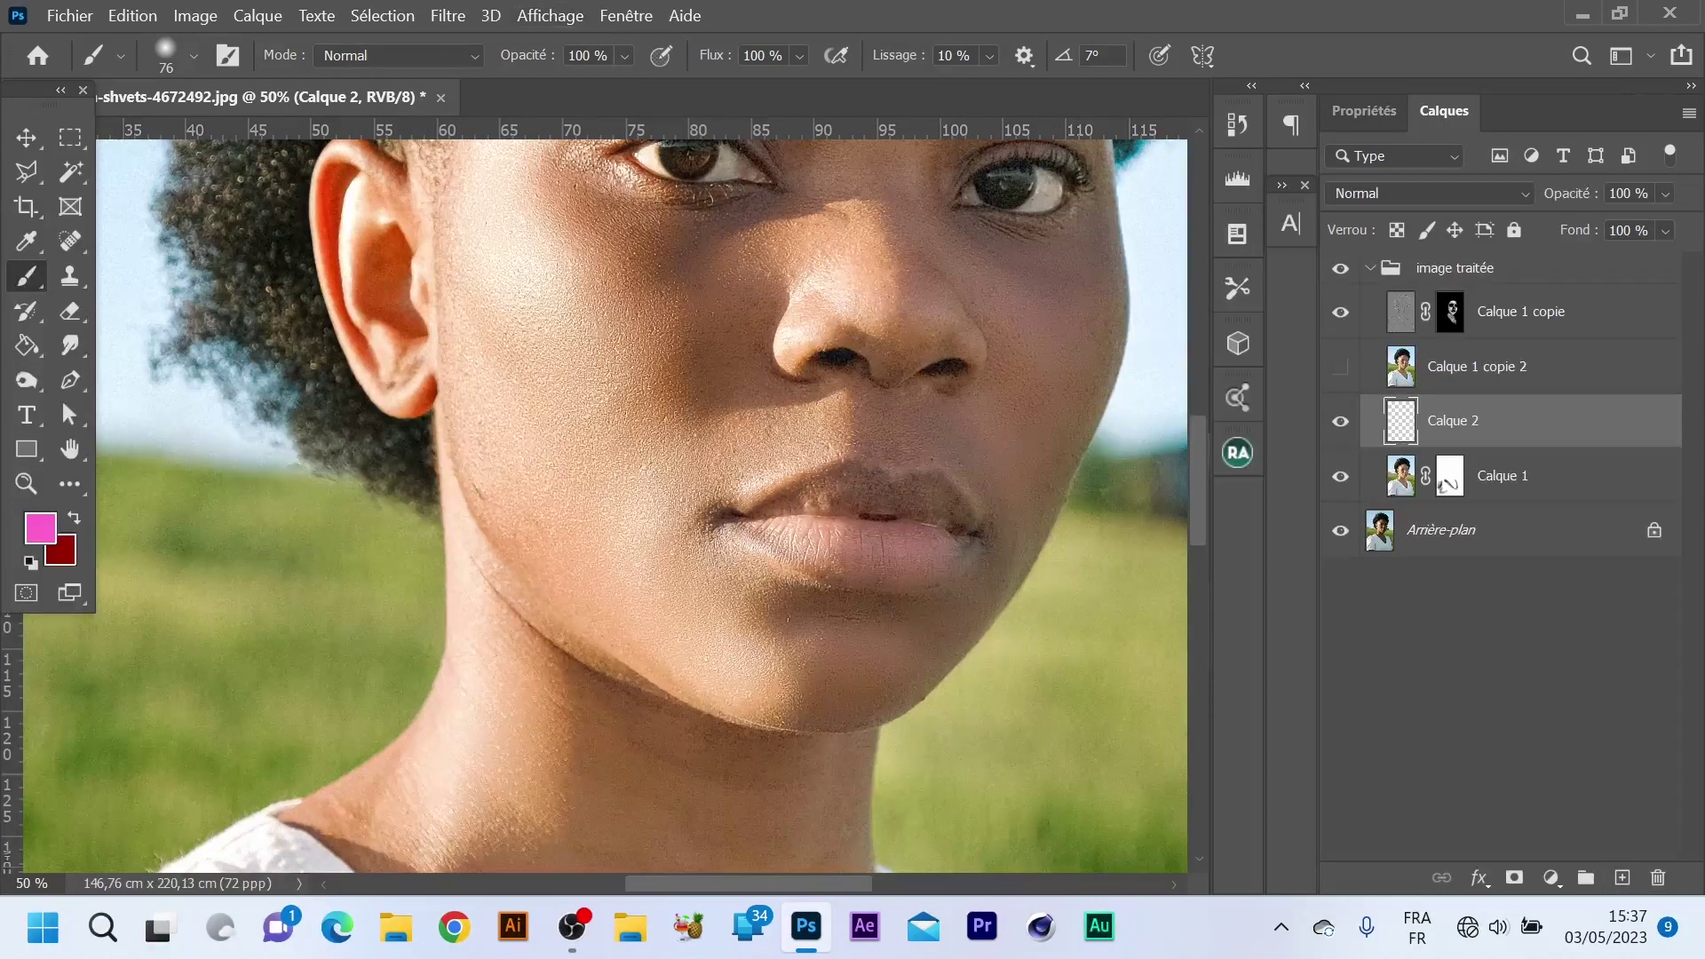
Set the Brush to 24% opacity and 30% flow with the pink foreground colour ff66cc.
drag(596, 56, 503, 71)
text(24)
key(Tab)
text(30)
click(39, 527)
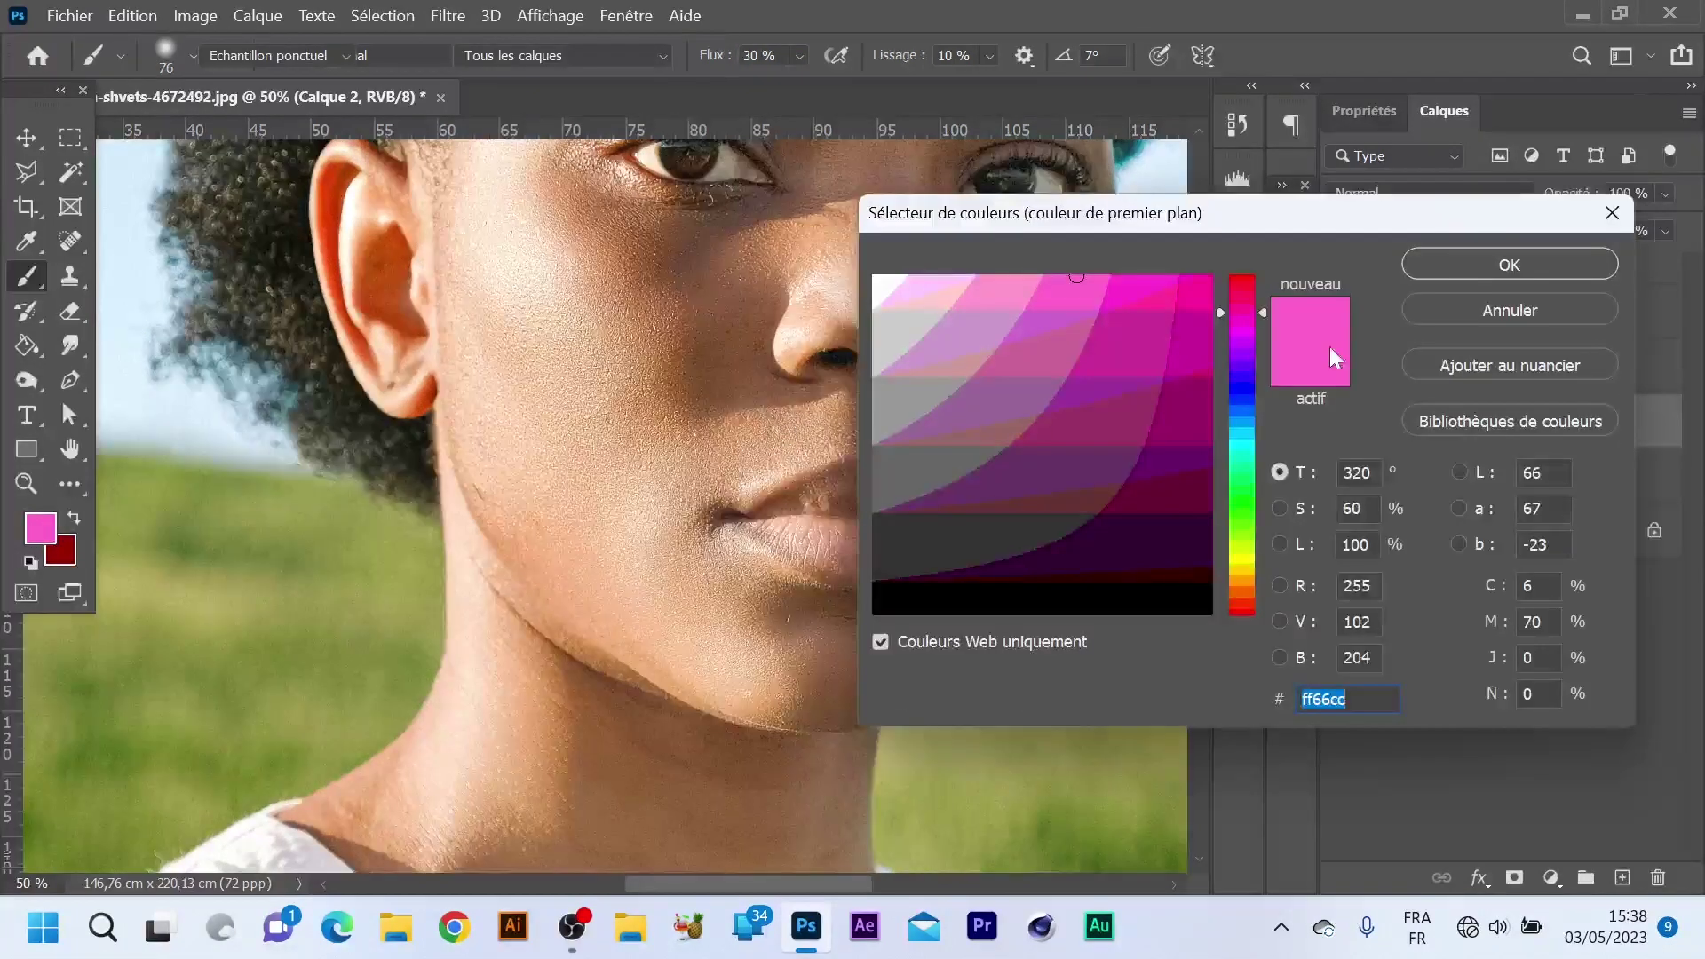
click(1517, 268)
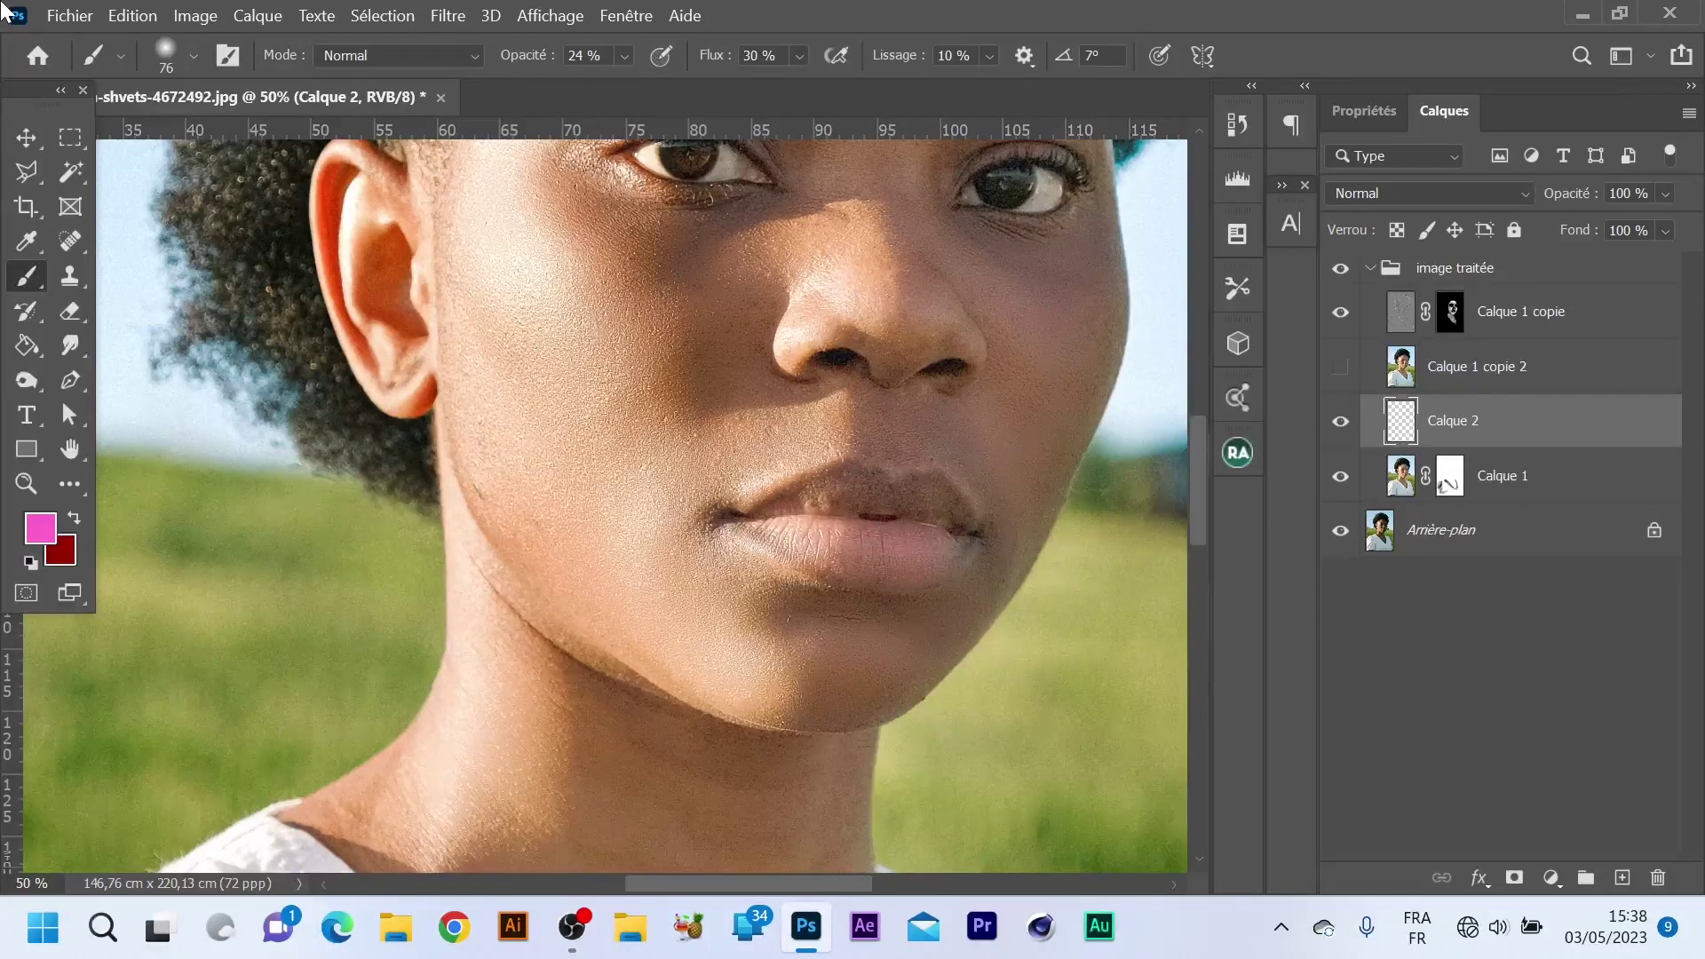
Paint the lower lip pink on Calque 2, reducing the brush from 76 to 44 px for the edges and corners.
key(ctrl+plus)
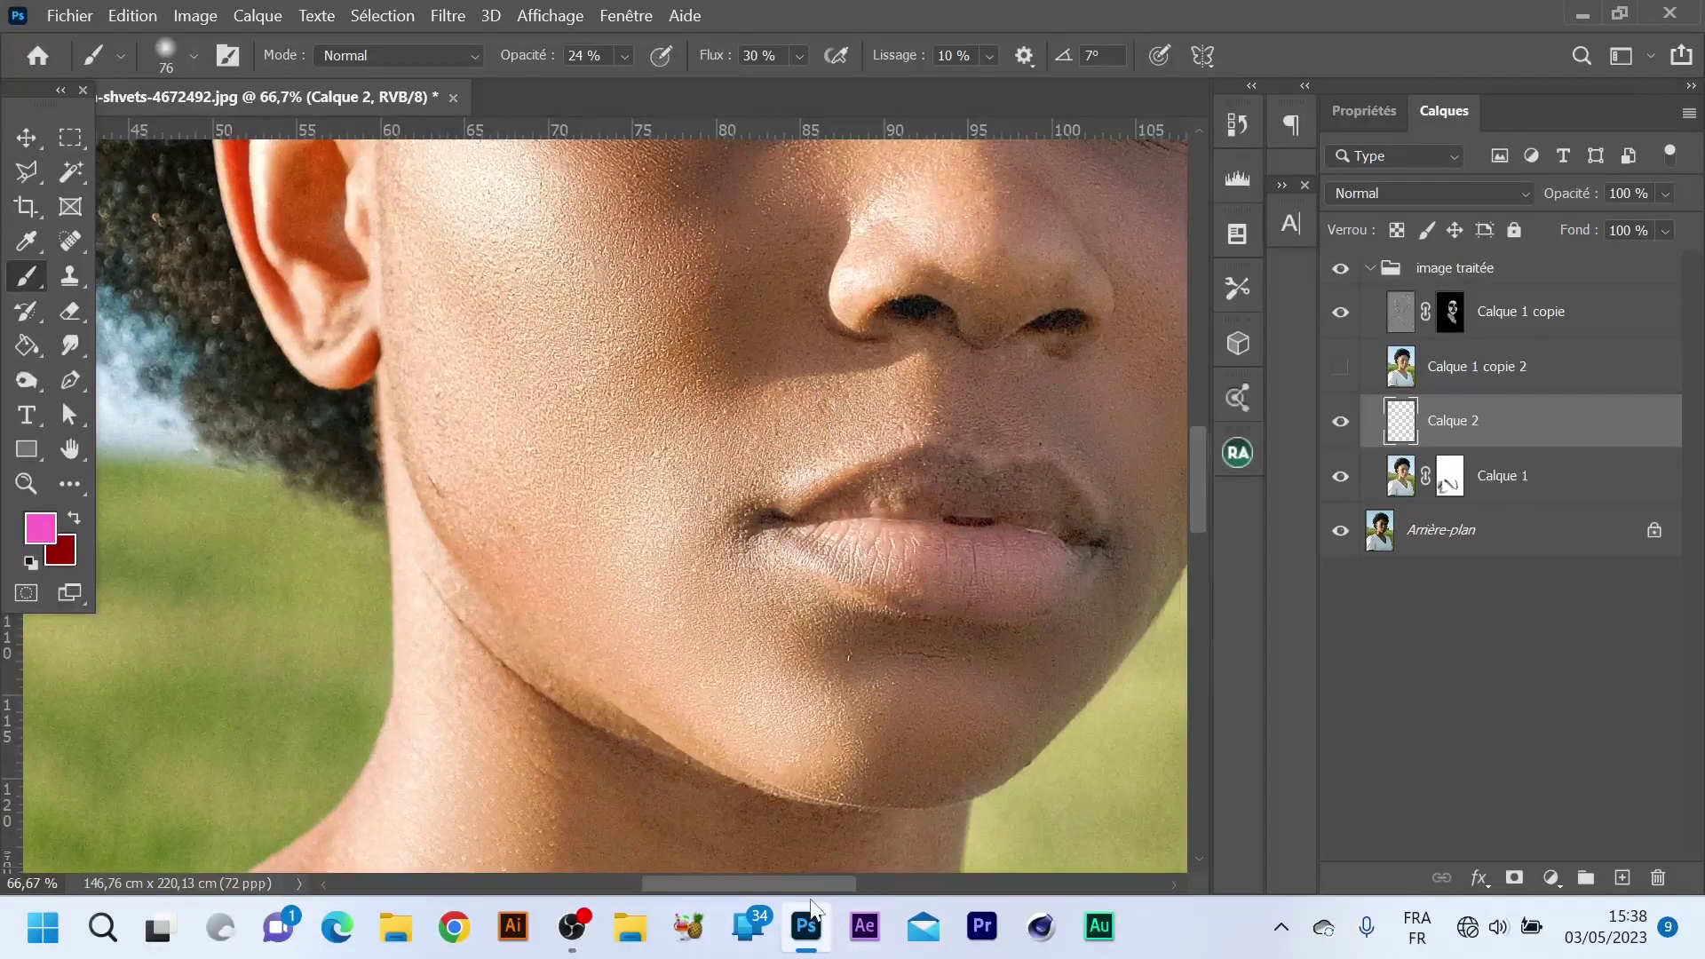
drag(807, 884, 844, 884)
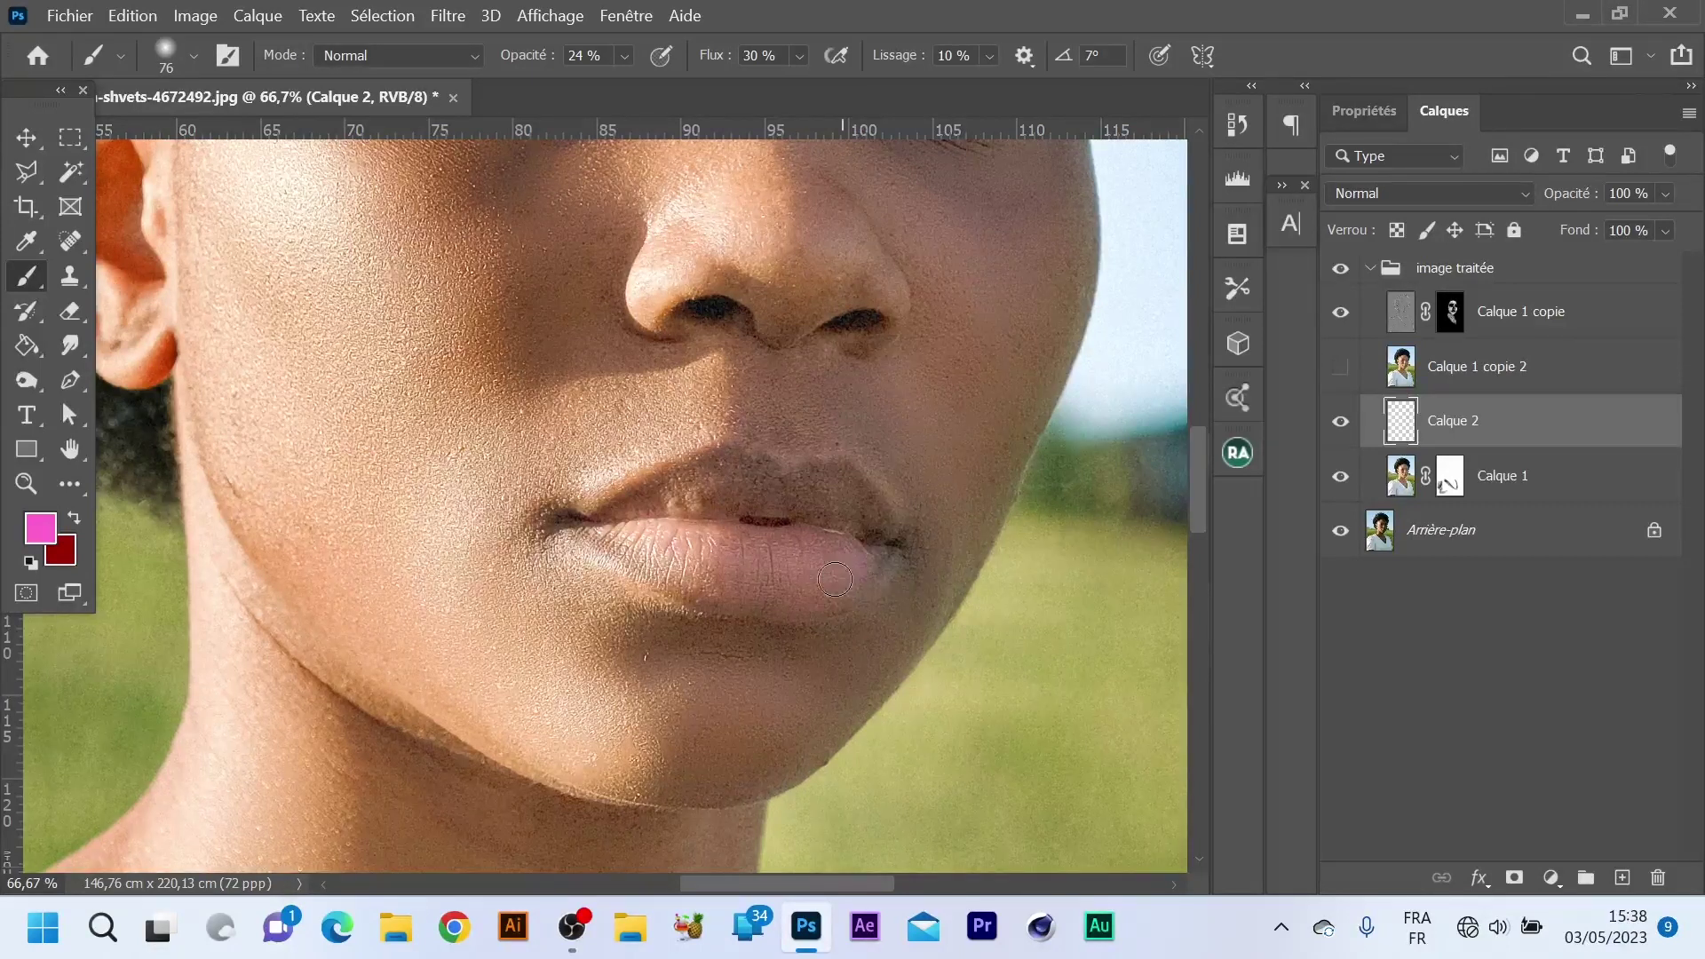
mouse_move(791, 590)
mouse_down()
mouse_move(620, 546)
mouse_move(847, 561)
mouse_move(615, 535)
mouse_move(712, 585)
mouse_up()
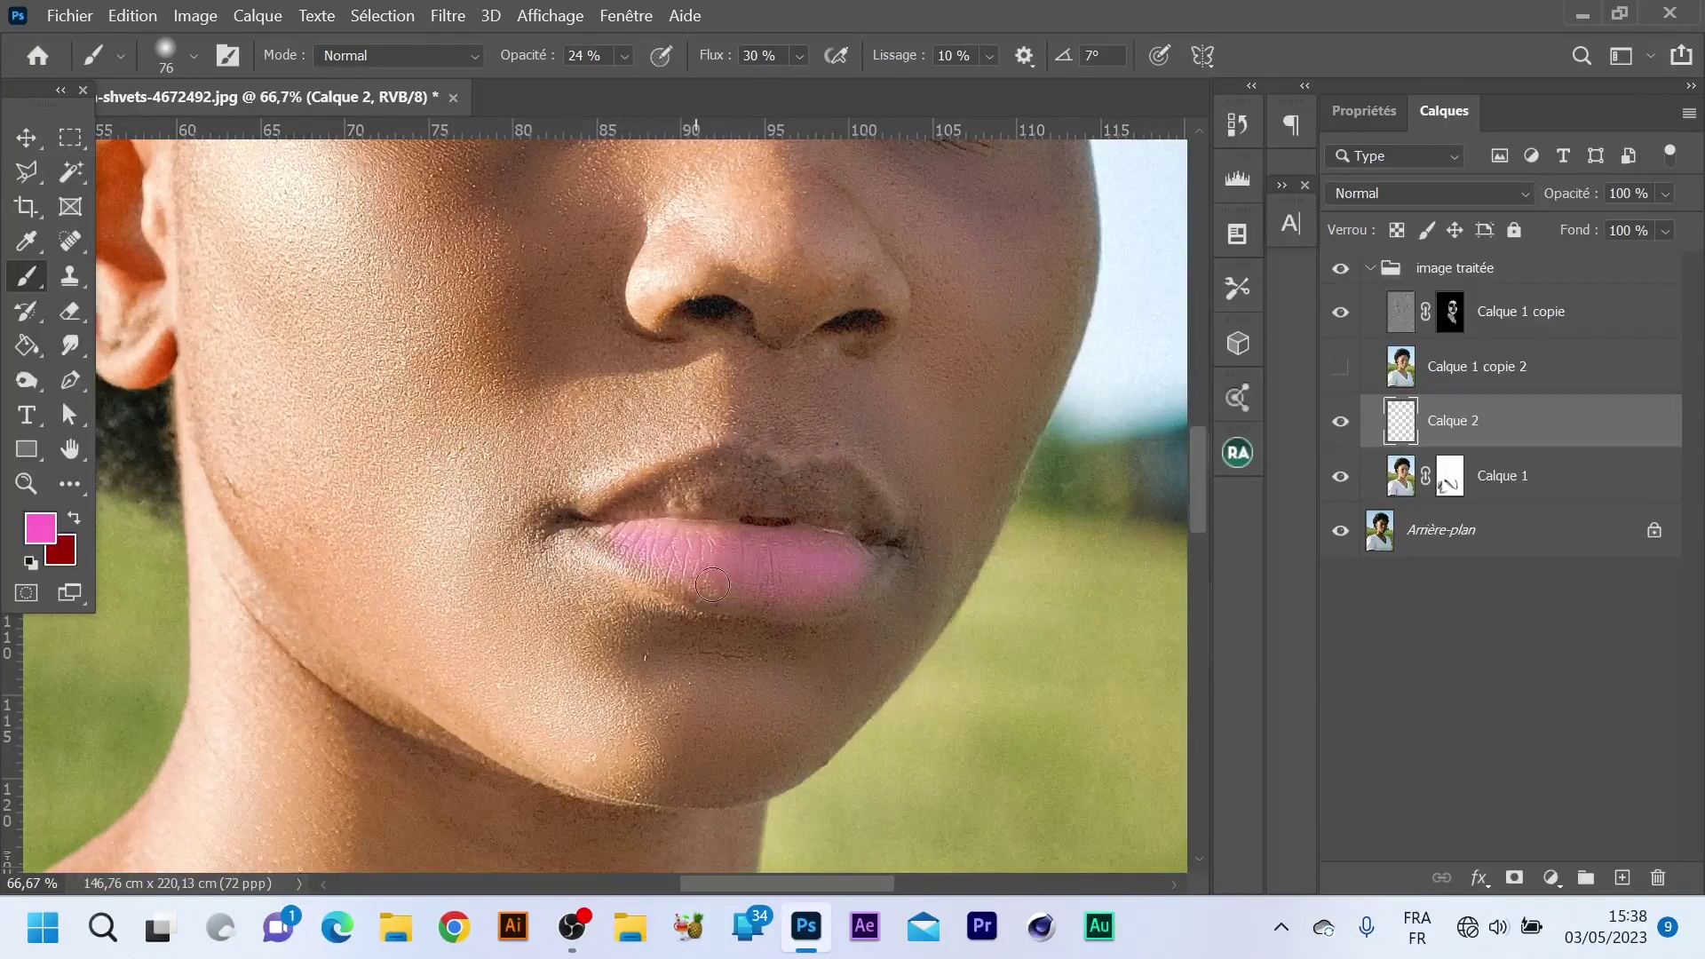
drag(872, 559, 844, 584)
alt+right_click(858, 587)
mouse_move(868, 562)
mouse_down()
mouse_move(818, 605)
mouse_move(746, 602)
mouse_up()
mouse_move(688, 537)
mouse_down()
mouse_move(825, 541)
mouse_move(860, 578)
mouse_move(827, 608)
mouse_move(881, 552)
mouse_up()
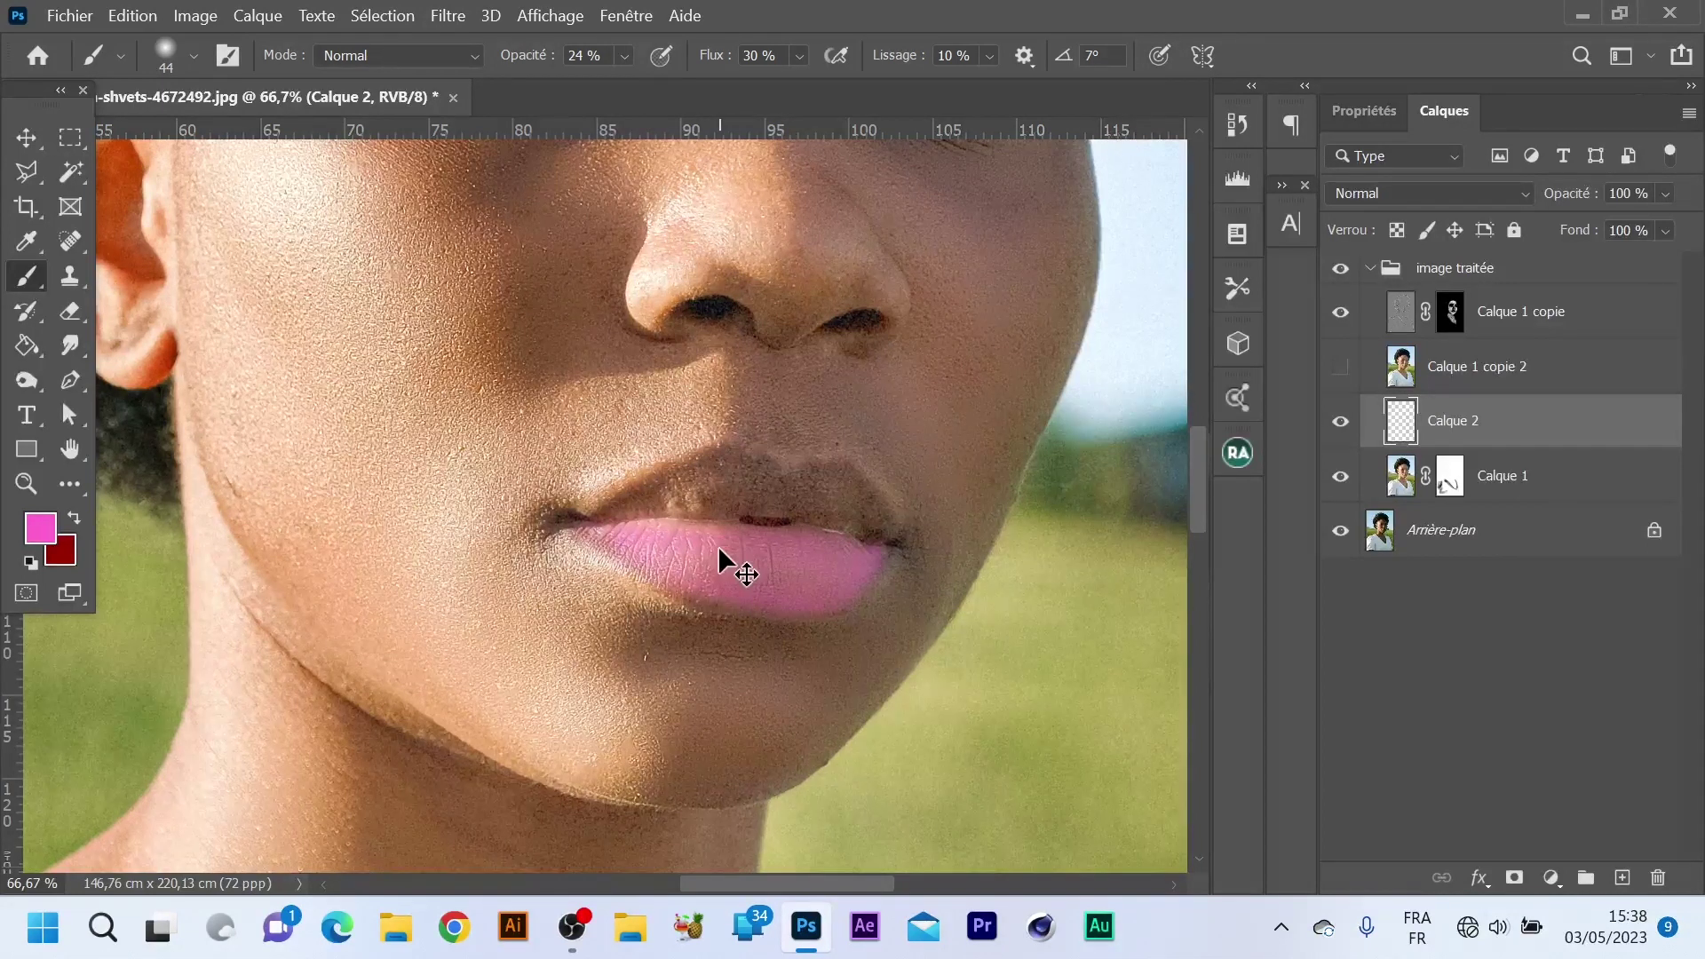
Clean up the pink around the mouth corner on Calque 2 with the Eraser and touch up the lower lip with the Brush.
key(ctrl+minus)
key(ctrl+minus)
key(ctrl+plus)
key(ctrl+plus)
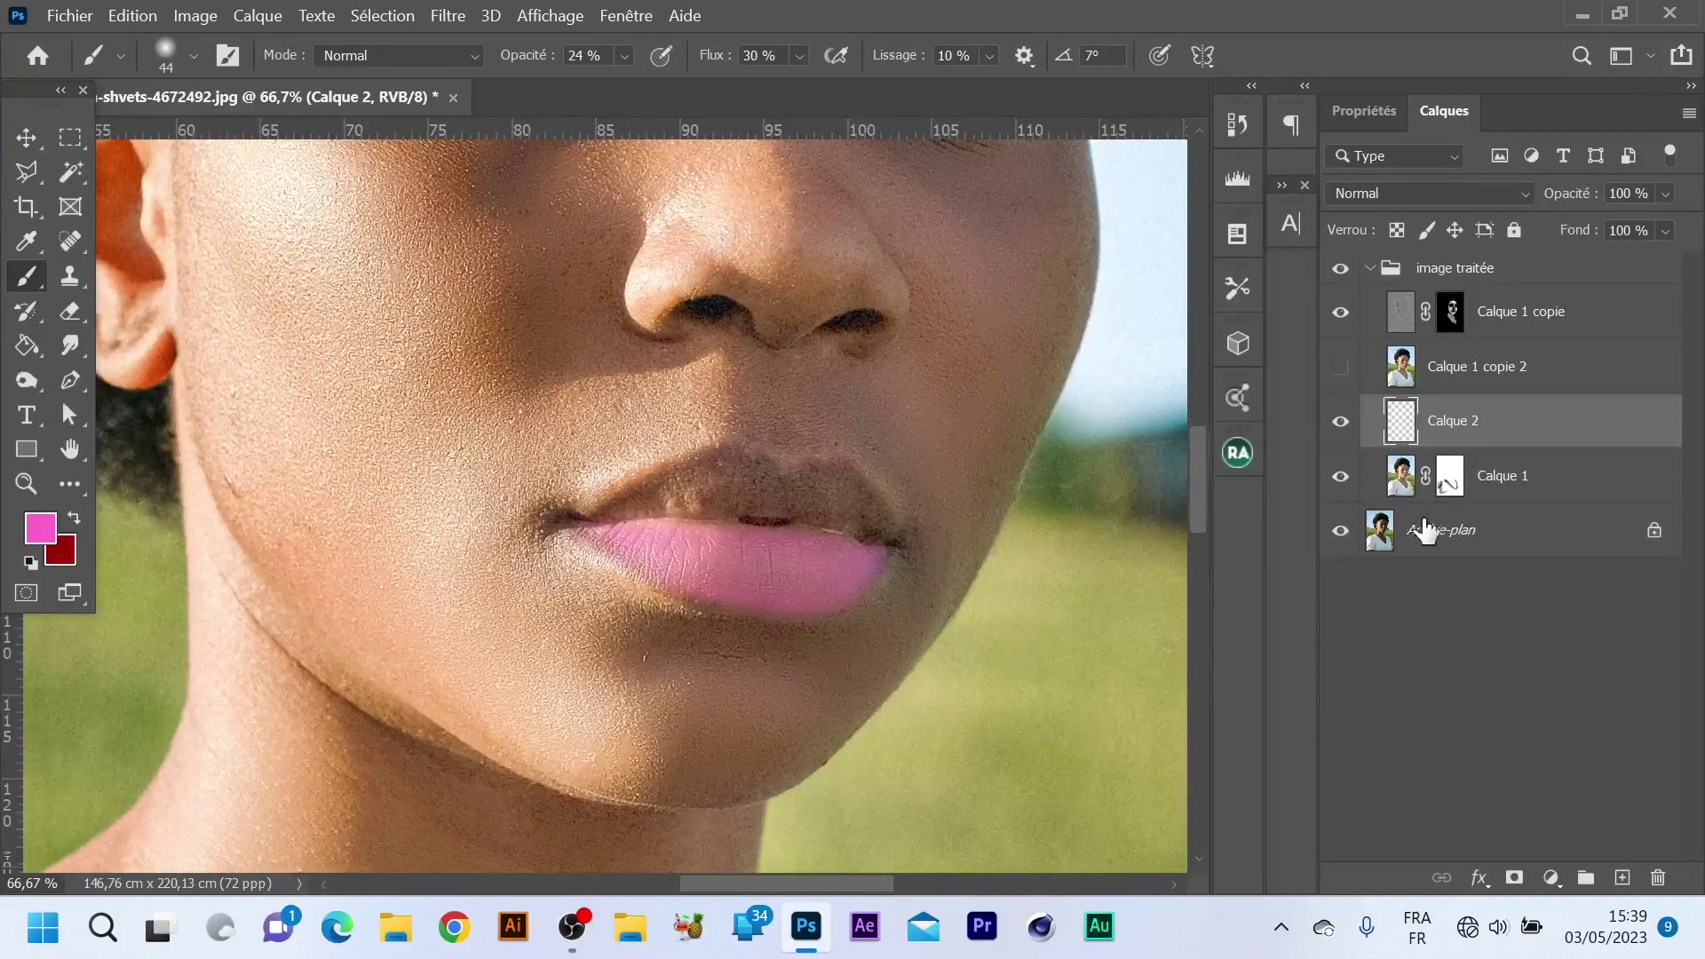
click(67, 317)
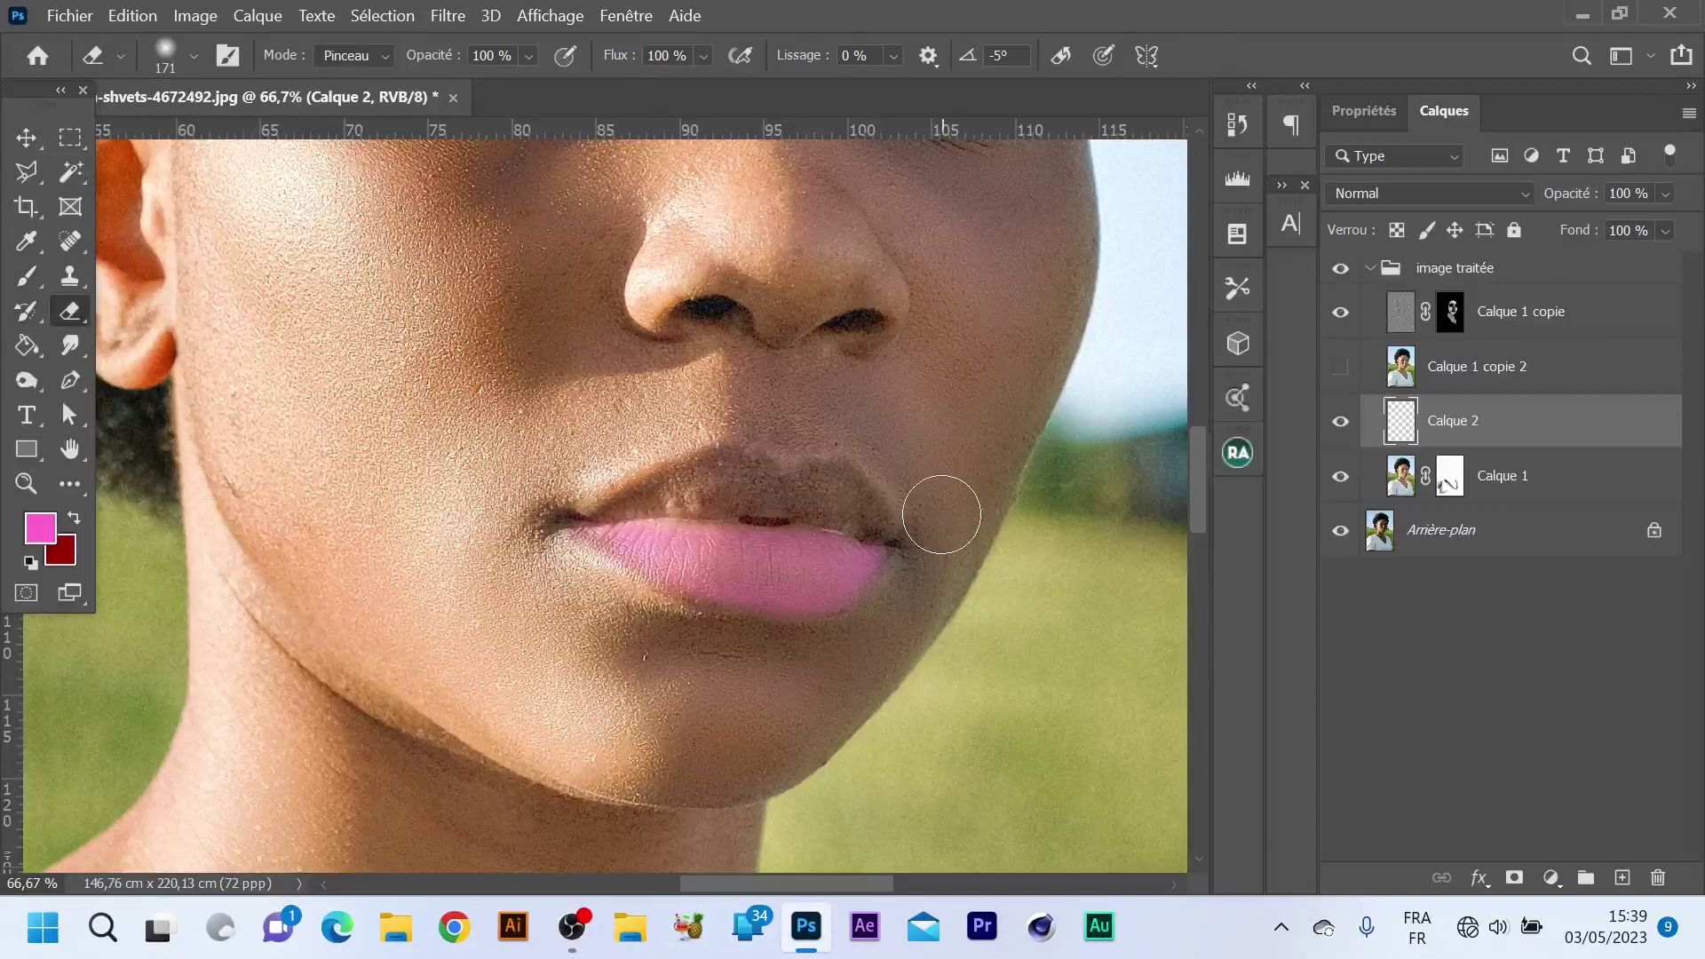
drag(944, 507, 895, 498)
key(b)
mouse_move(797, 573)
mouse_down()
mouse_move(817, 583)
mouse_move(653, 559)
mouse_move(795, 556)
mouse_up()
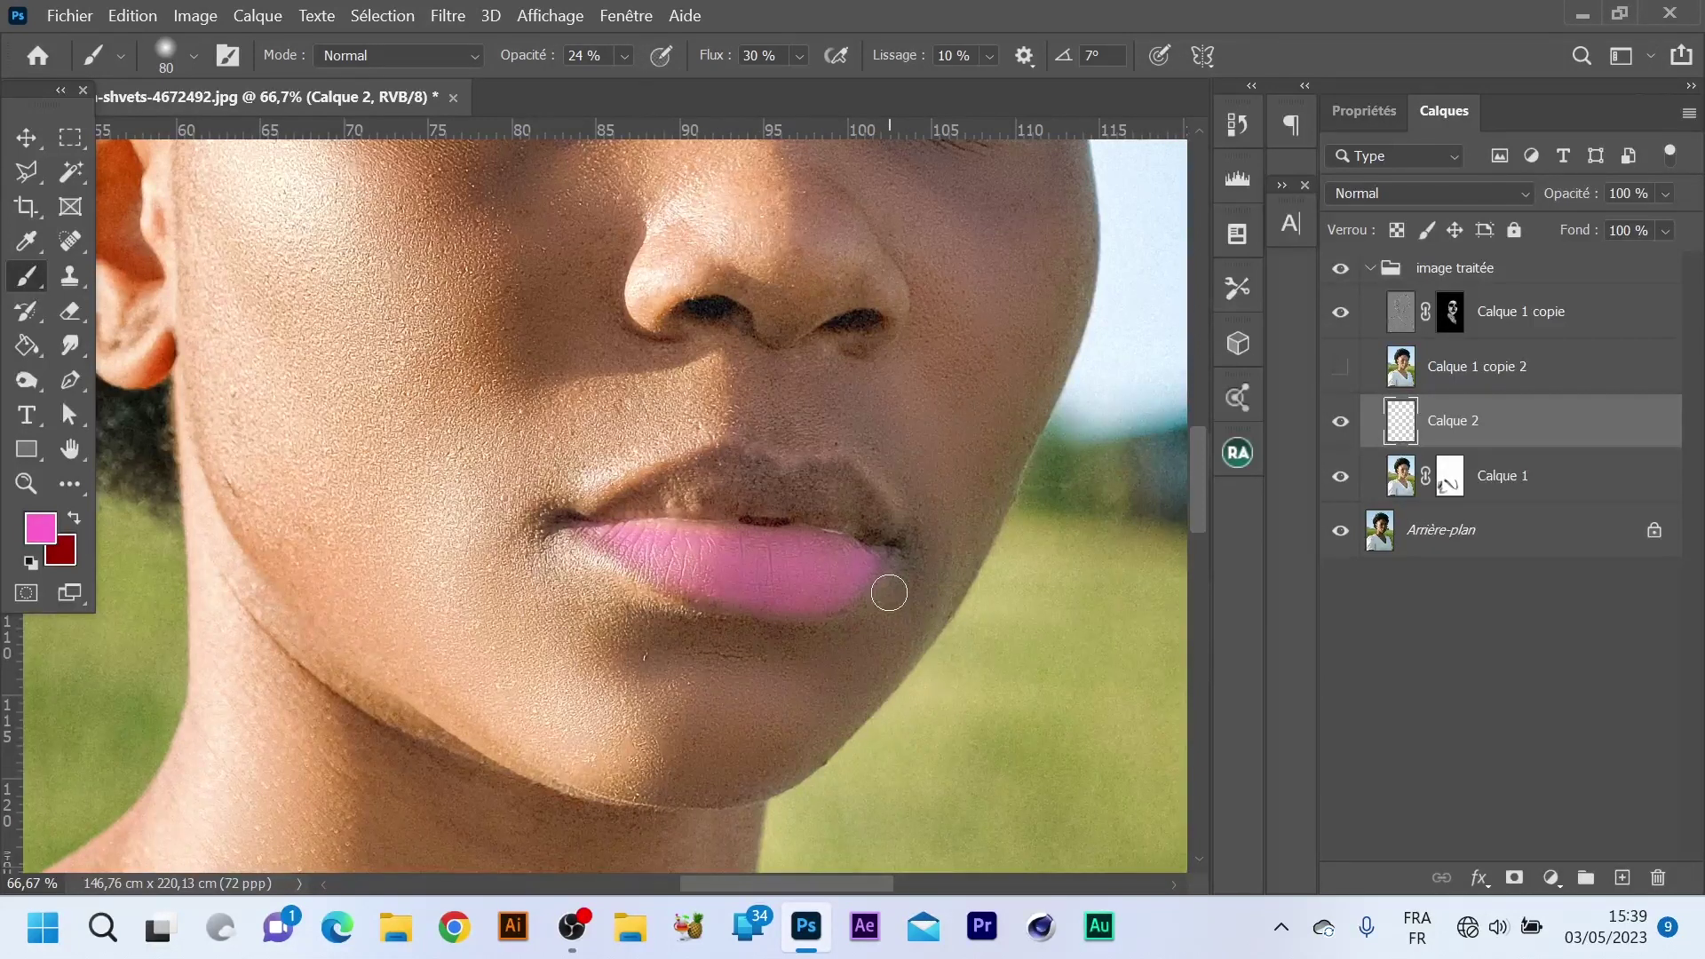
key(ctrl+minus)
key(ctrl+minus)
key(ctrl+minus)
key(ctrl+minus)
key(ctrl+minus)
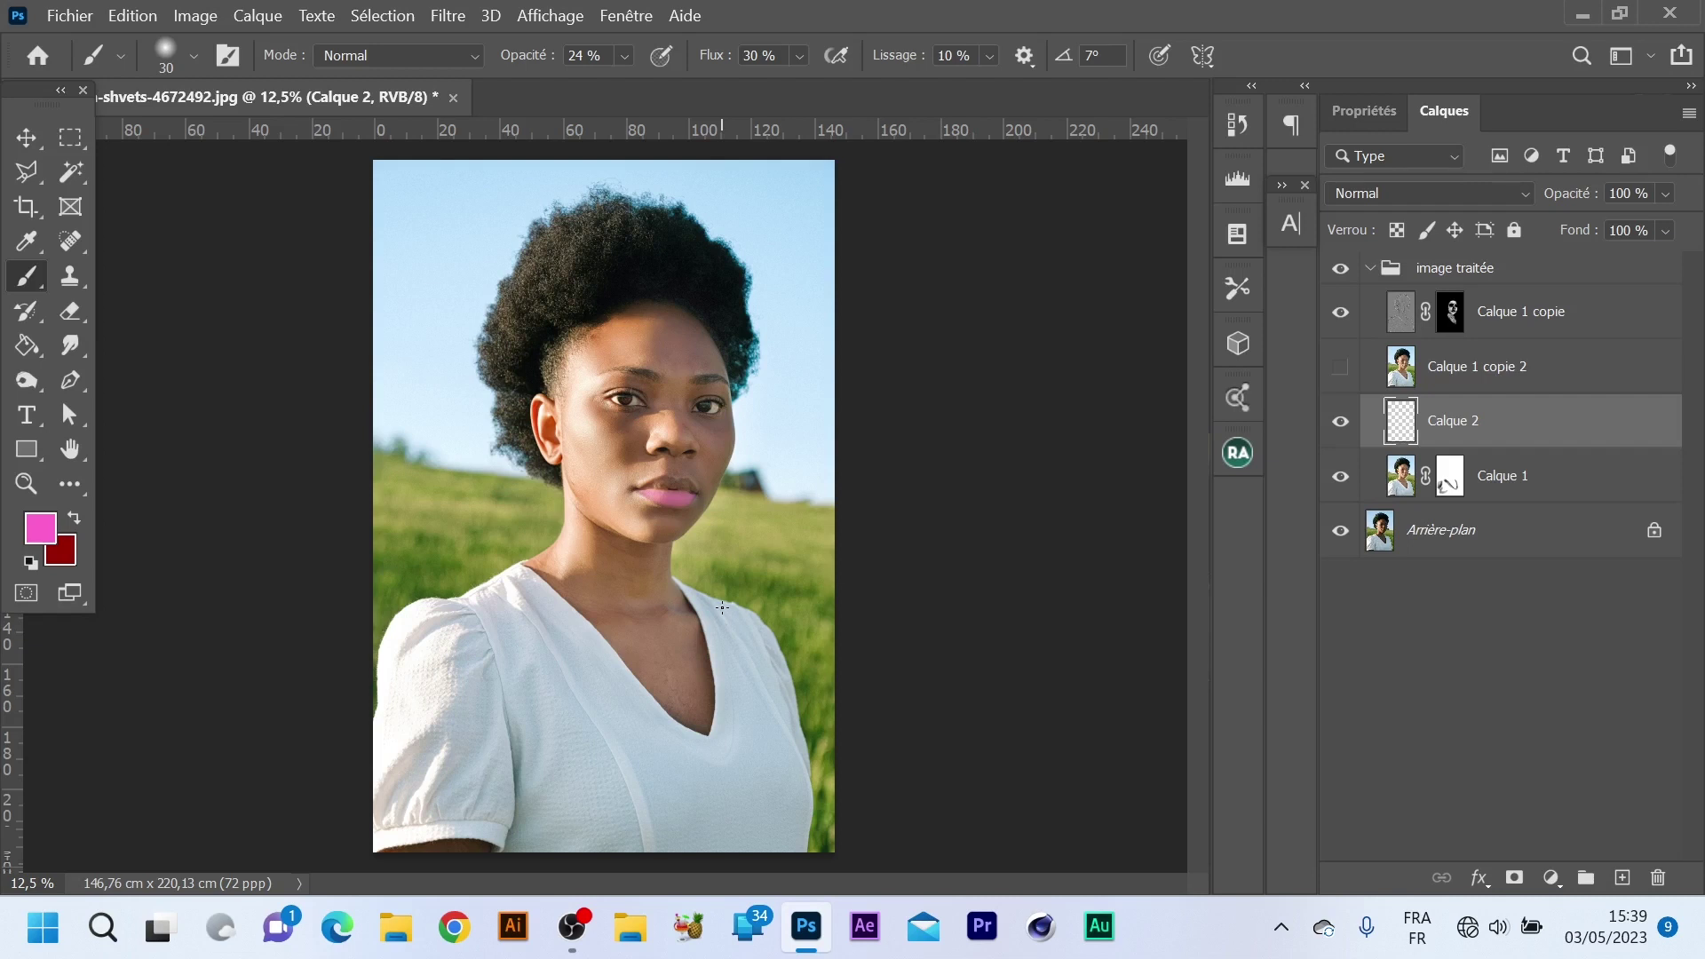